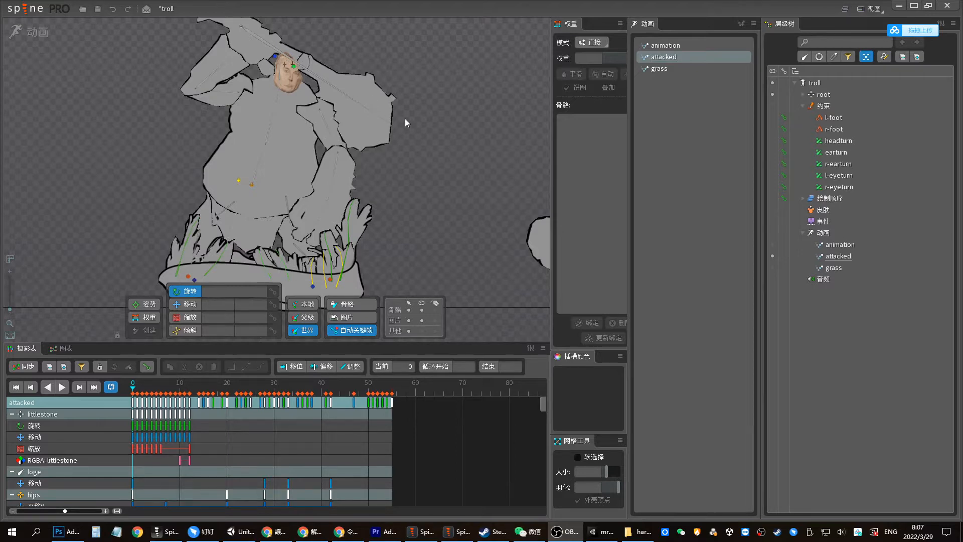
Switch to the troll's "animation" animation and play it back to review the motion
left_click_drag(445, 134, 456, 154)
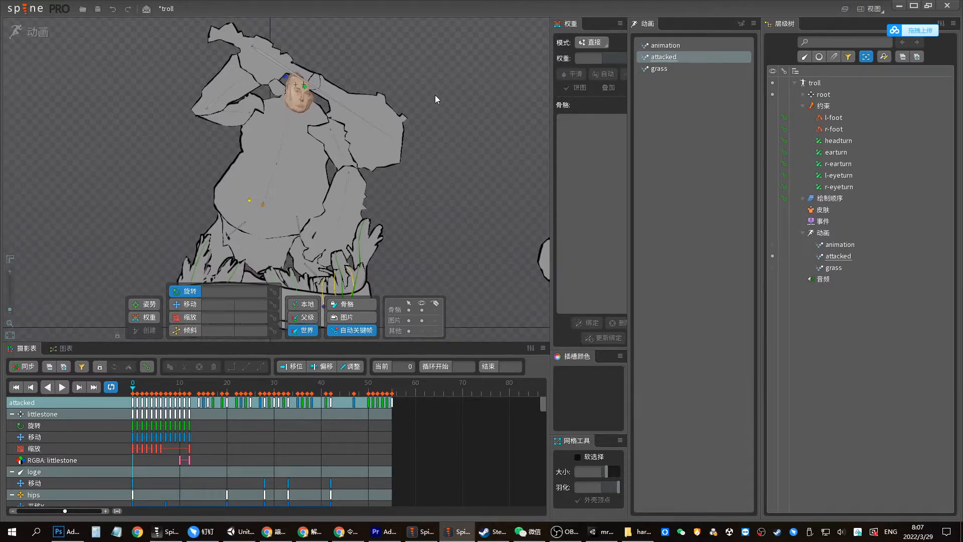
left_click(668, 46)
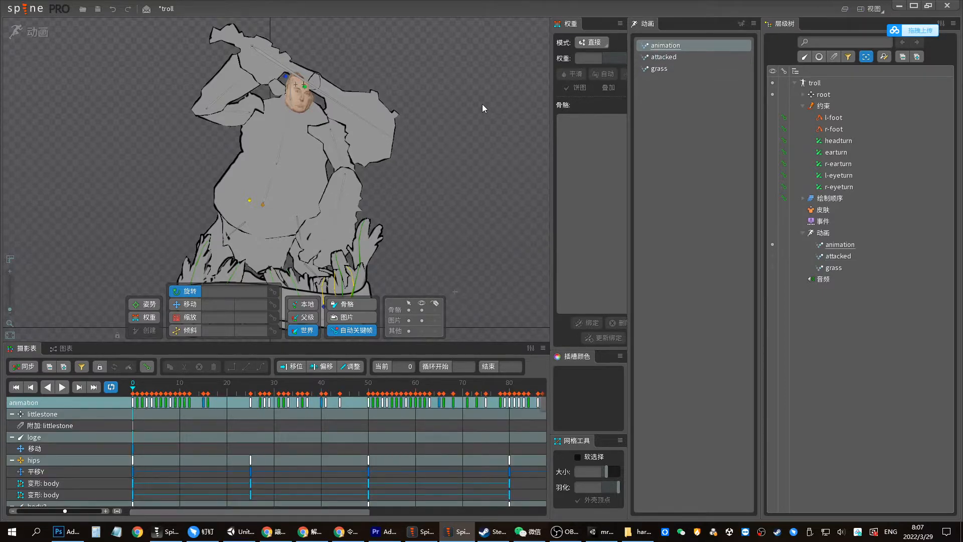
key("l")
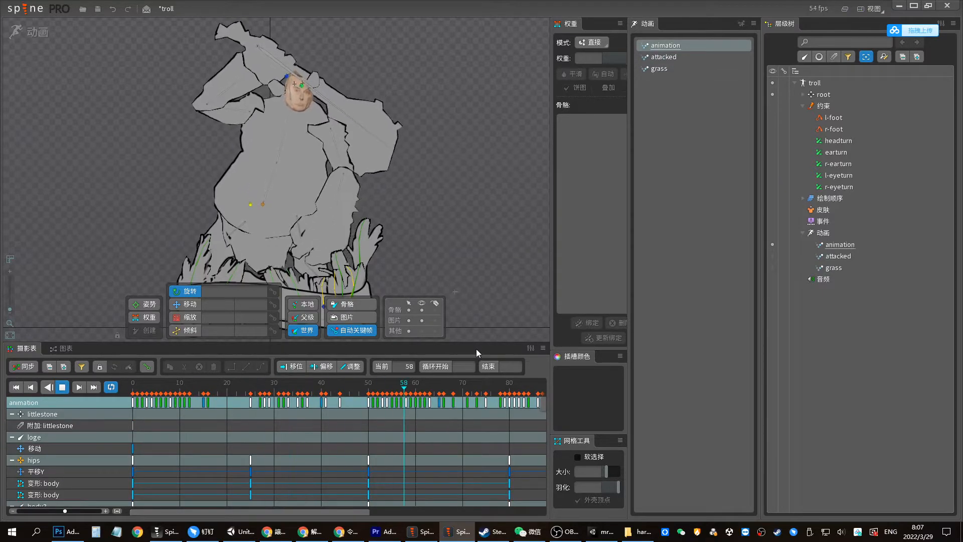
left_click_drag(477, 348, 472, 366)
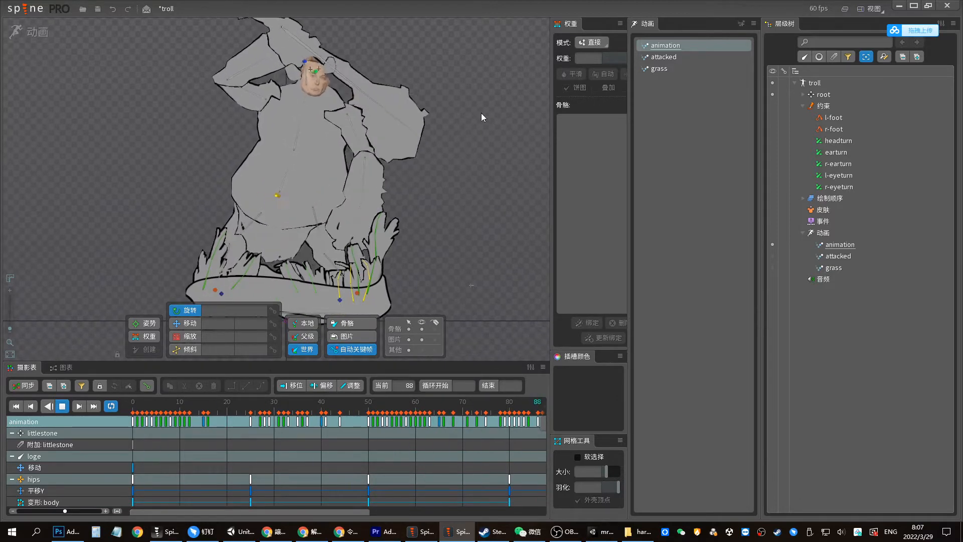
Switch to the "attacked" animation and replay it from the first frame
left_click(666, 57)
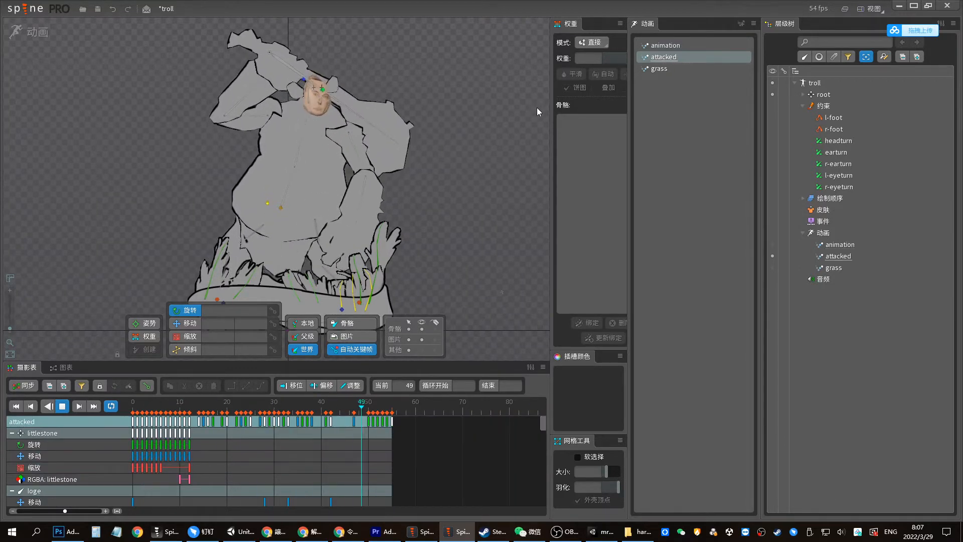
key("Home")
key("Home")
key("d")
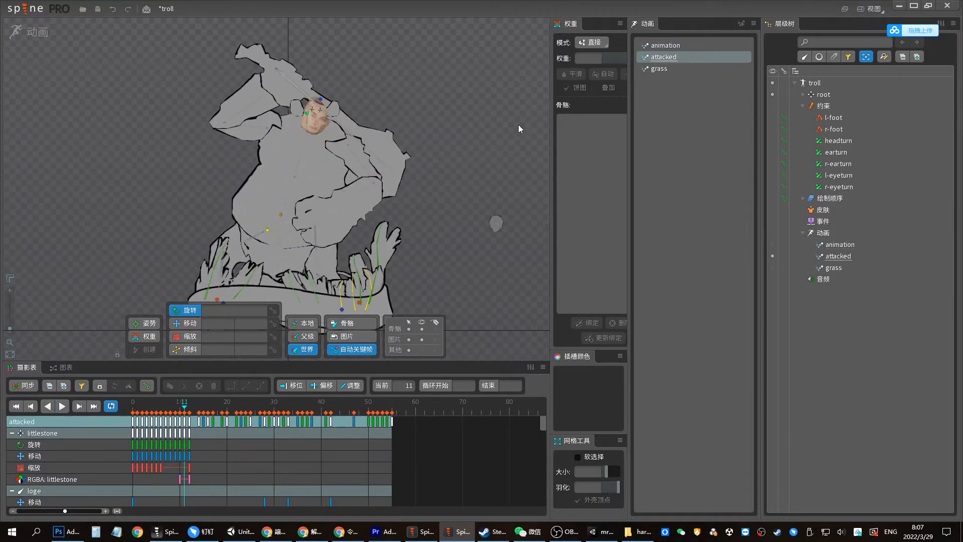
key("Home")
key("d")
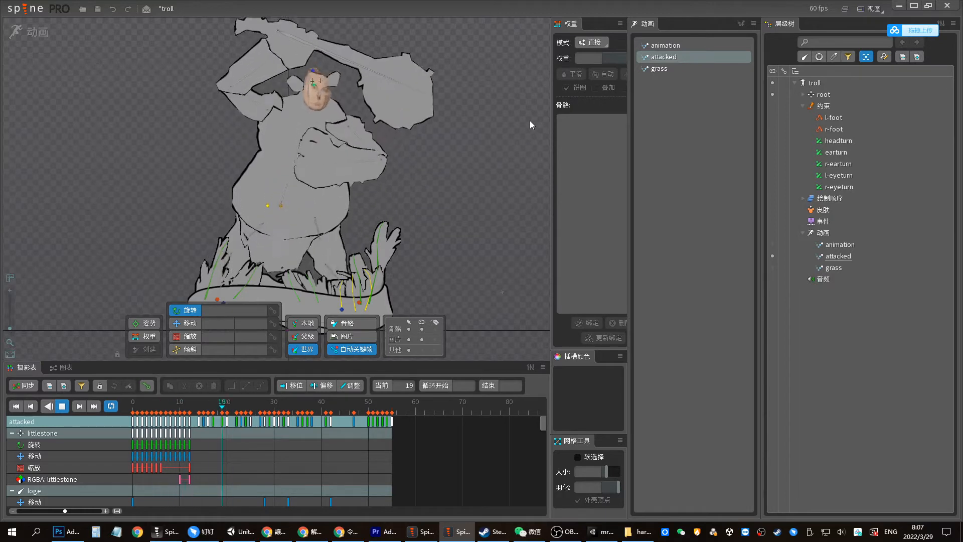
Preview the "grass" animation, examining the plants around the troll's base
left_click(667, 70)
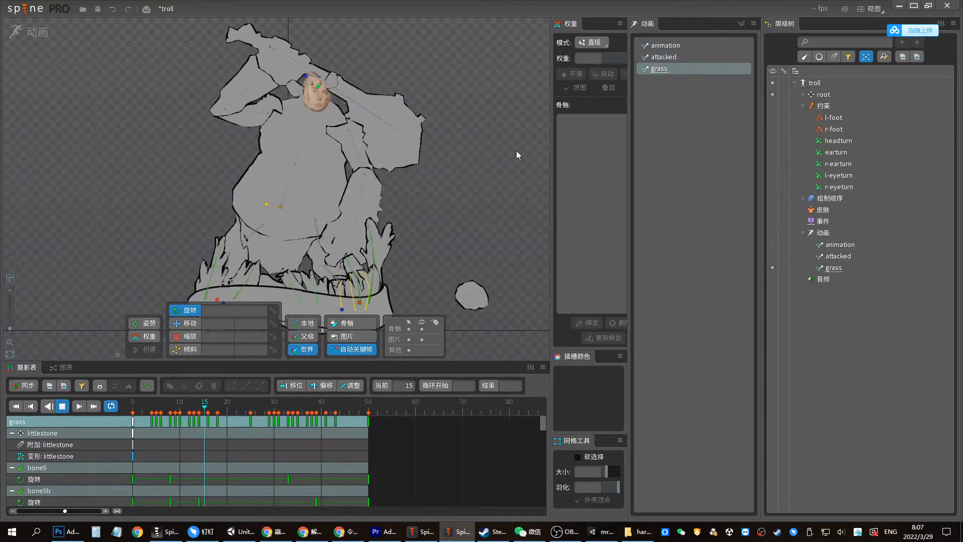
left_click_drag(453, 218, 483, 156)
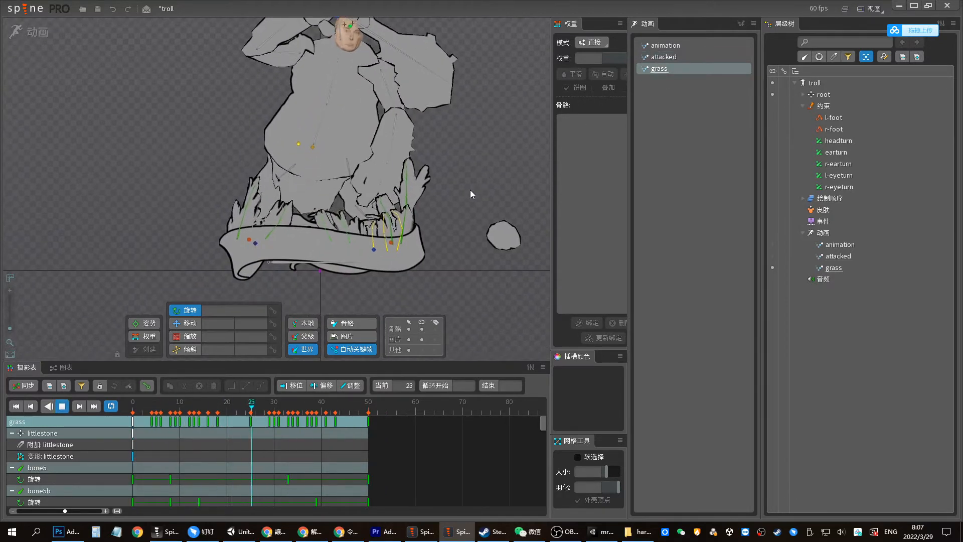
left_click_drag(506, 119, 498, 220)
Return to the "animation" animation, play it through while examining the whole troll, and stop the playback
left_click(652, 45)
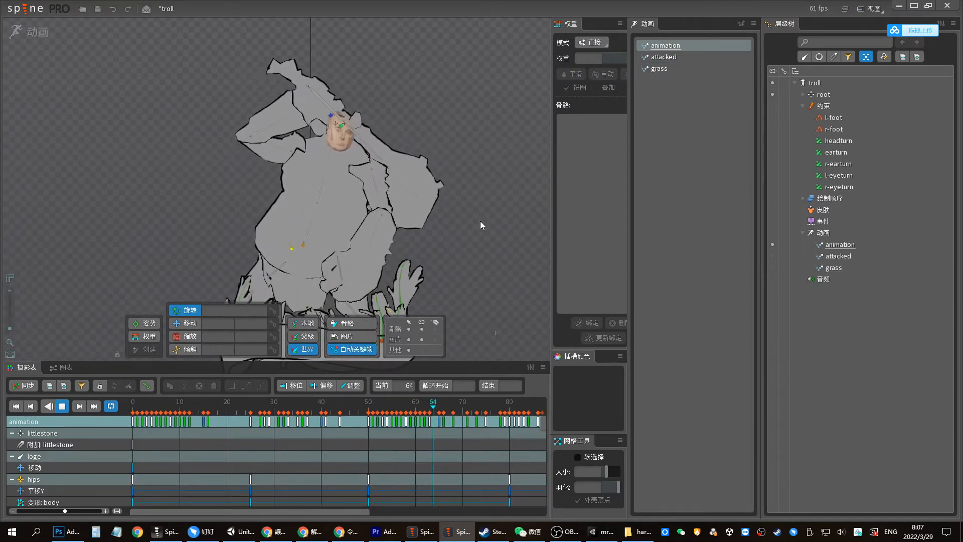
key("d")
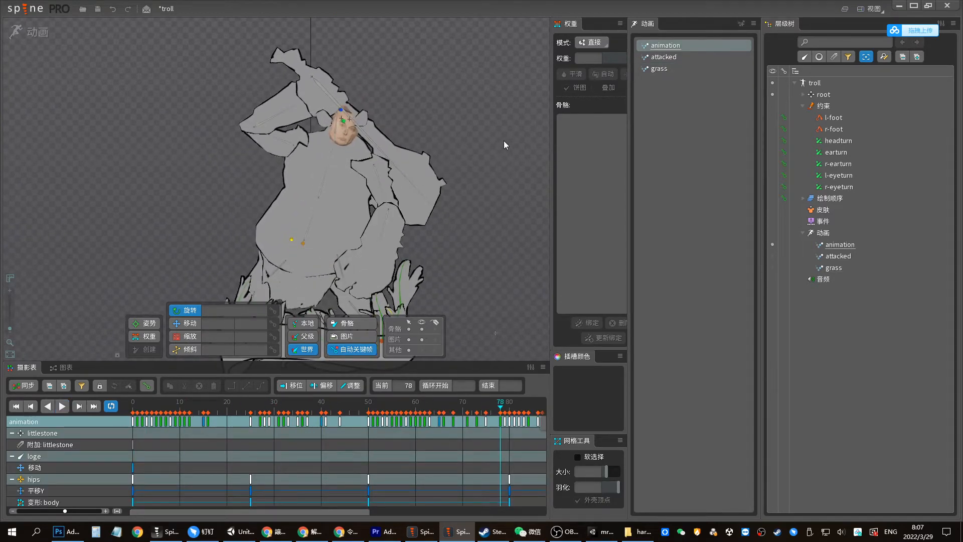
key("d")
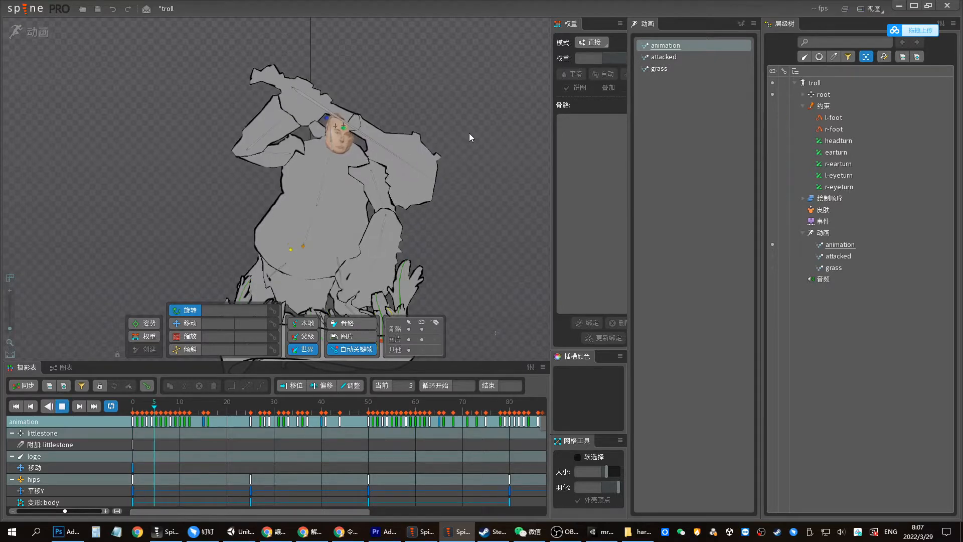
left_click_drag(478, 138, 483, 100)
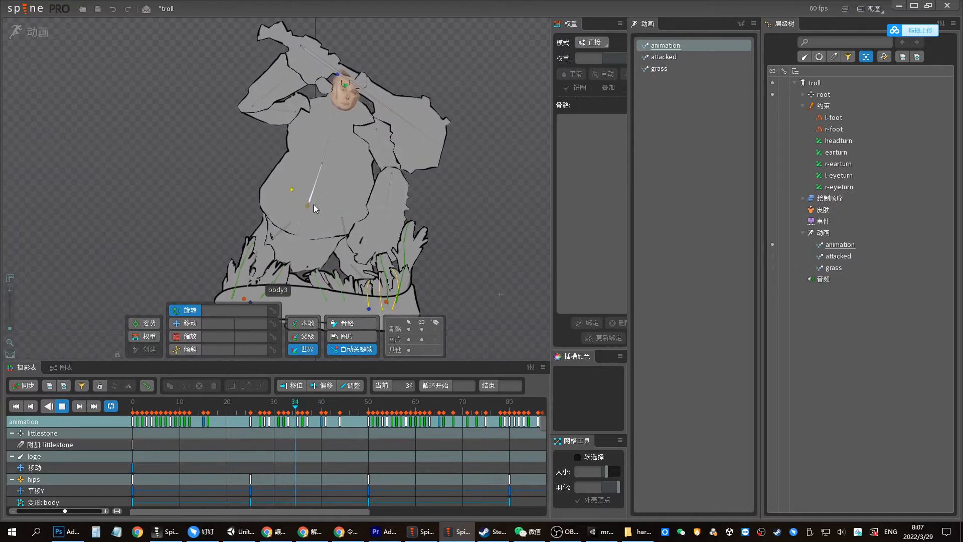
key("space")
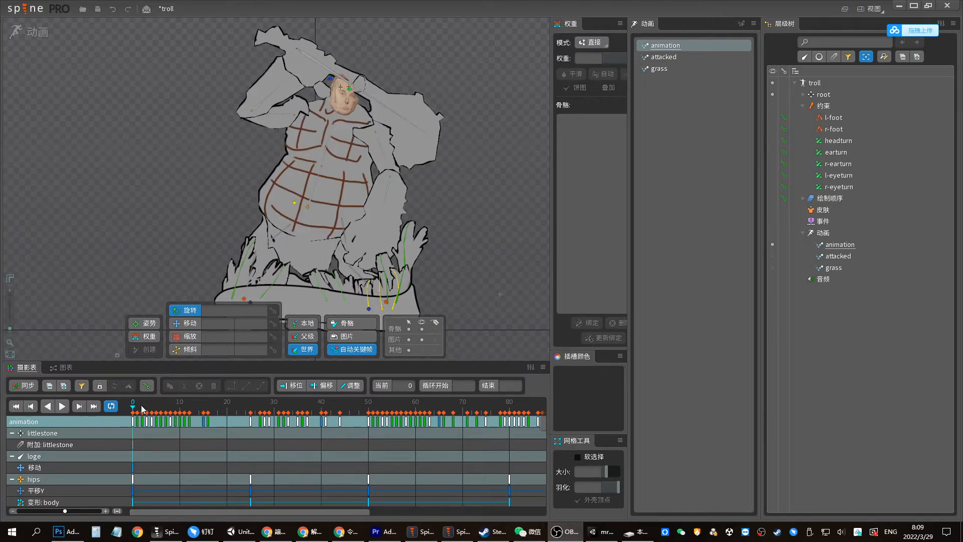
Review the playback of "animation" along its timeline, scrub from frame 49 back to frame 0, and replay it briefly
left_click(62, 406)
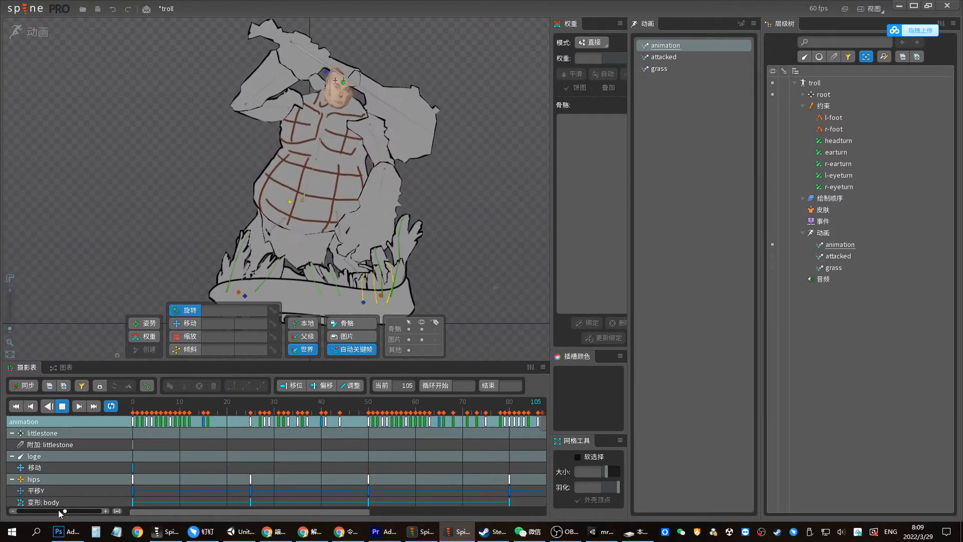
mouse_move(58, 509)
left_mouse_down()
mouse_move(67, 510)
mouse_move(59, 509)
left_mouse_up()
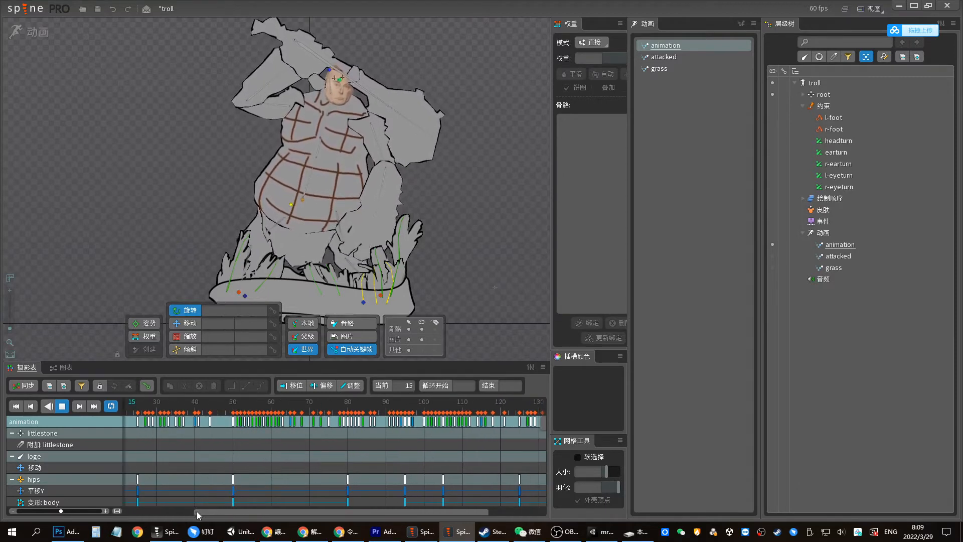
left_click_drag(196, 511, 132, 504)
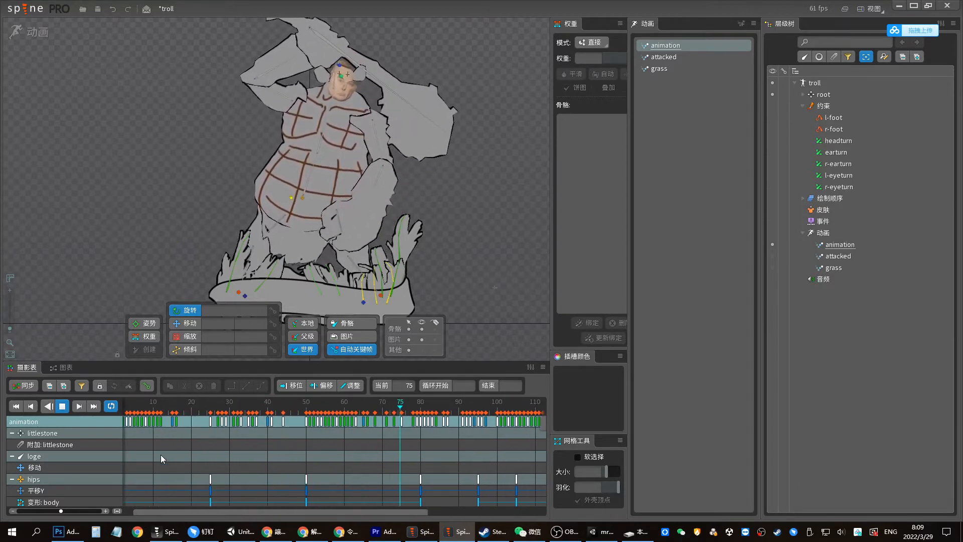
key("Home")
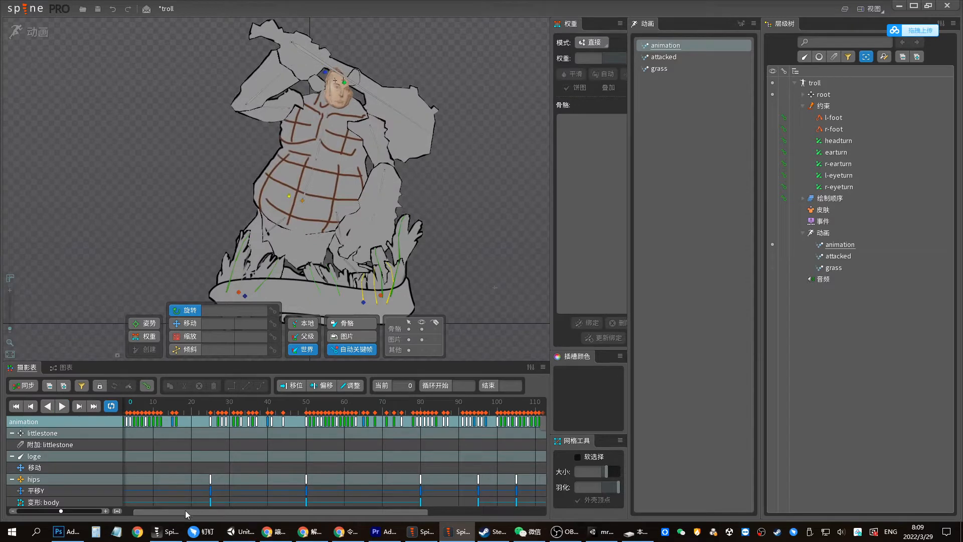
left_click_drag(185, 510, 150, 497)
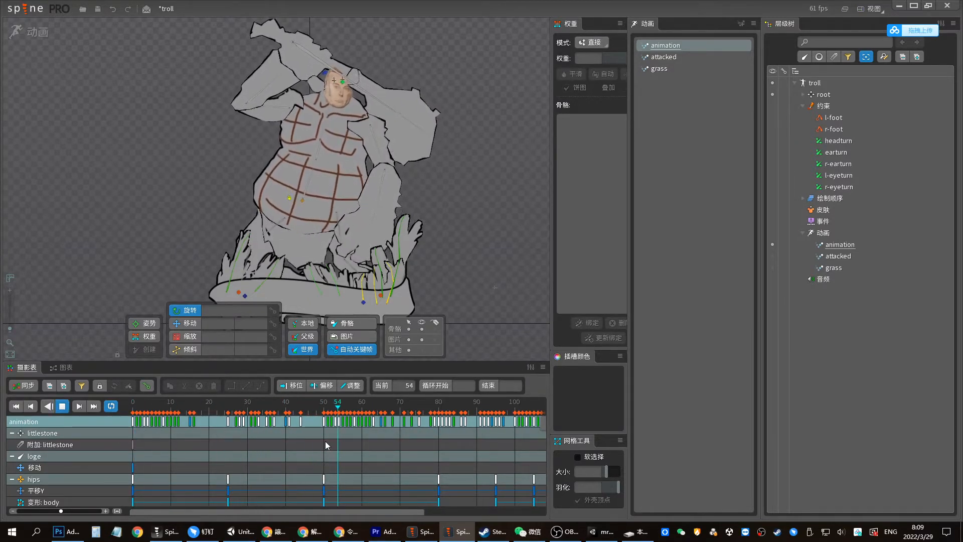
left_click(321, 405)
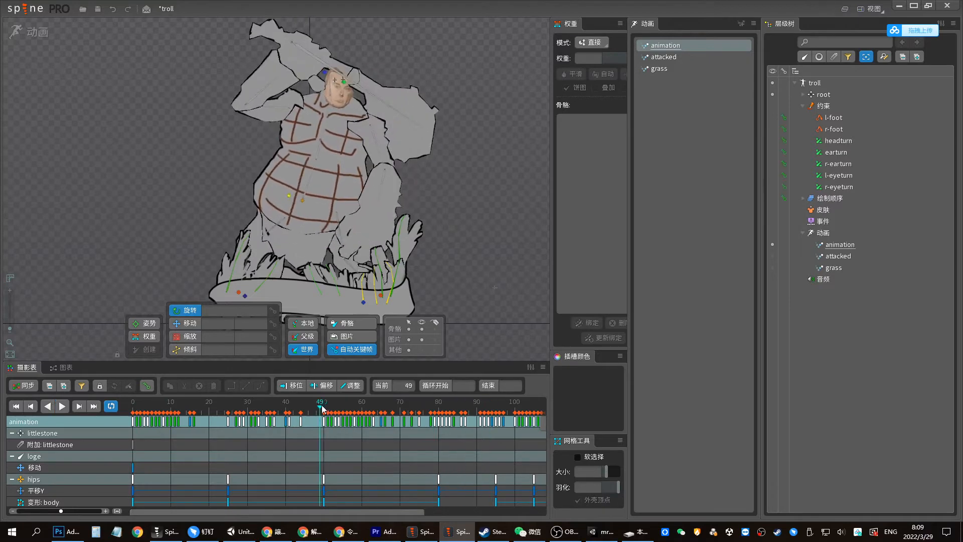
left_click_drag(321, 405, 133, 406)
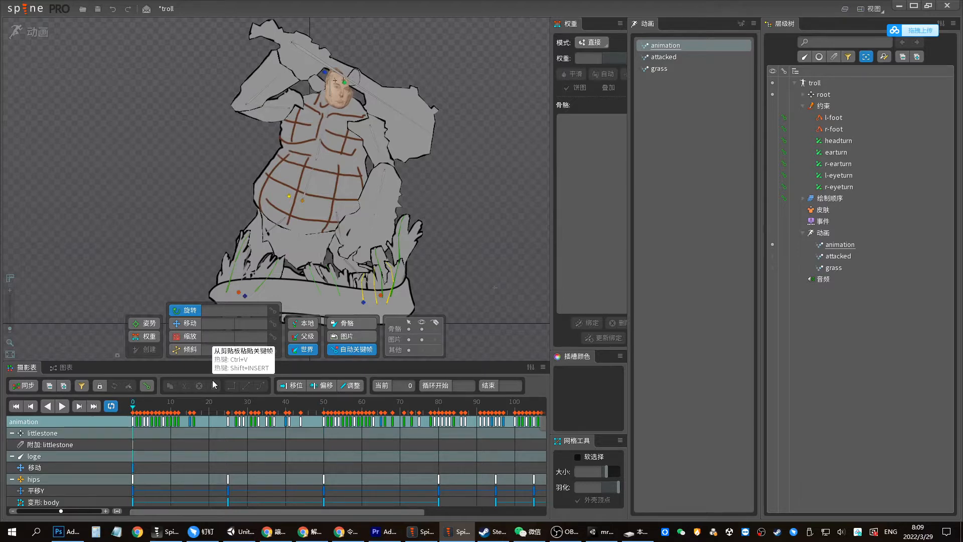
key("d")
key("Home")
key("d")
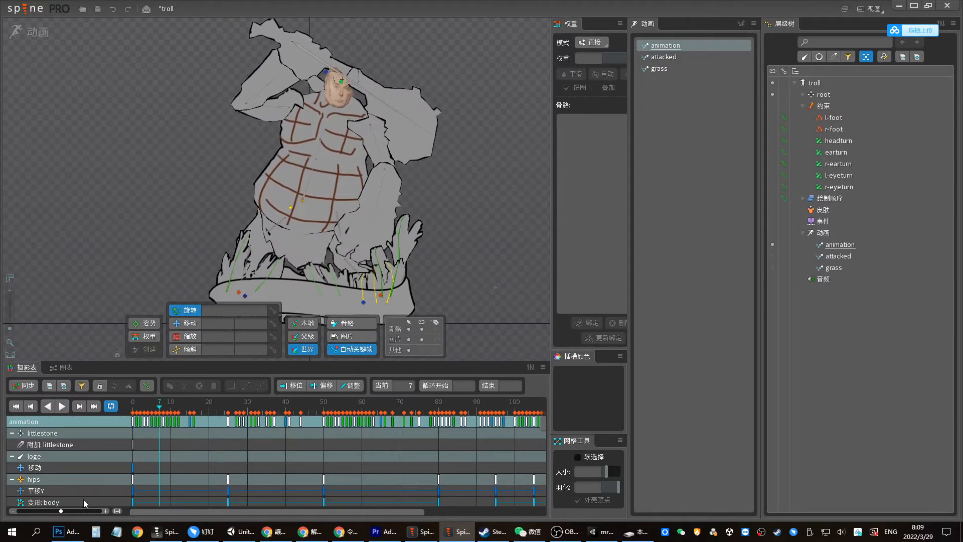
Select all keyframes of "animation", stretch them so the last one falls at about frame 209, and play the result
left_click_drag(61, 510, 47, 509)
left_click_drag(396, 504, 130, 401)
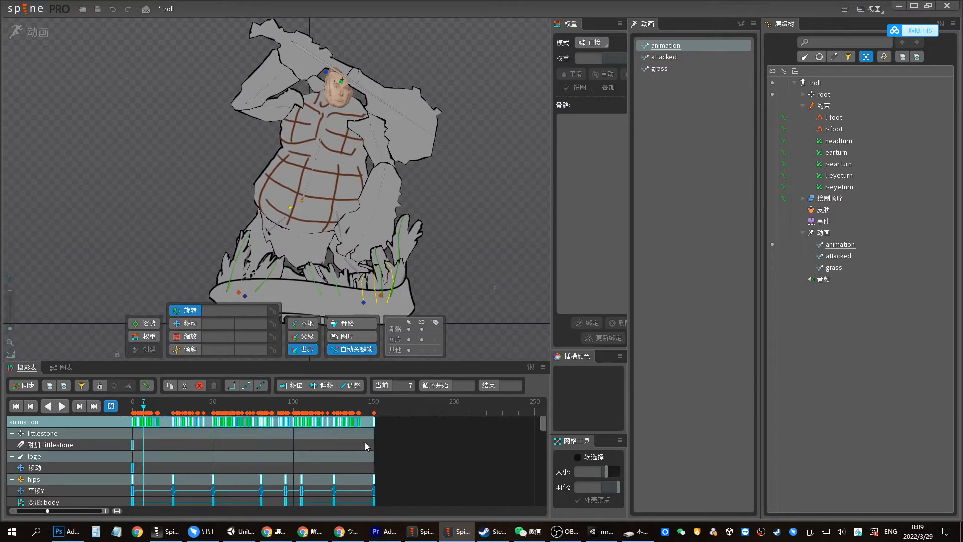
left_click_drag(365, 445, 105, 382)
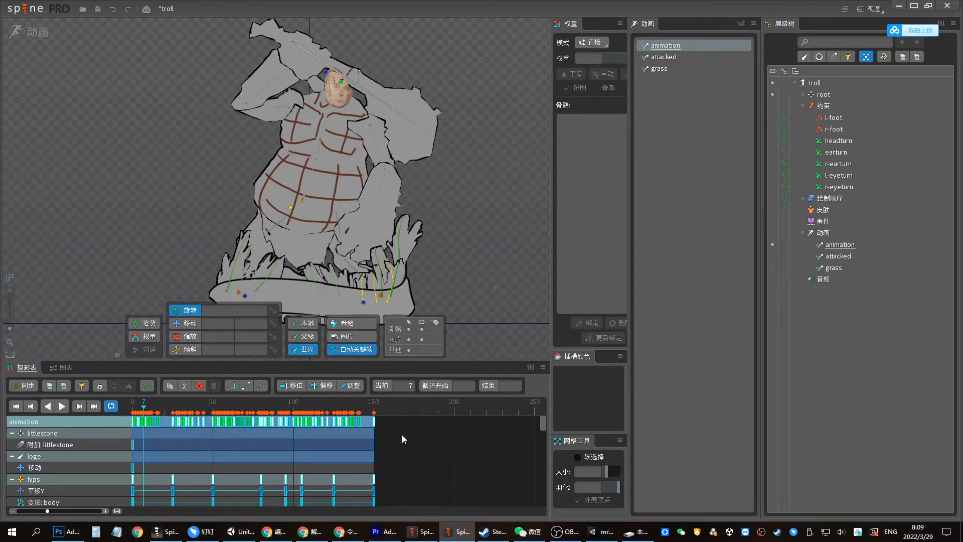
left_click_drag(374, 438, 468, 428)
key("d")
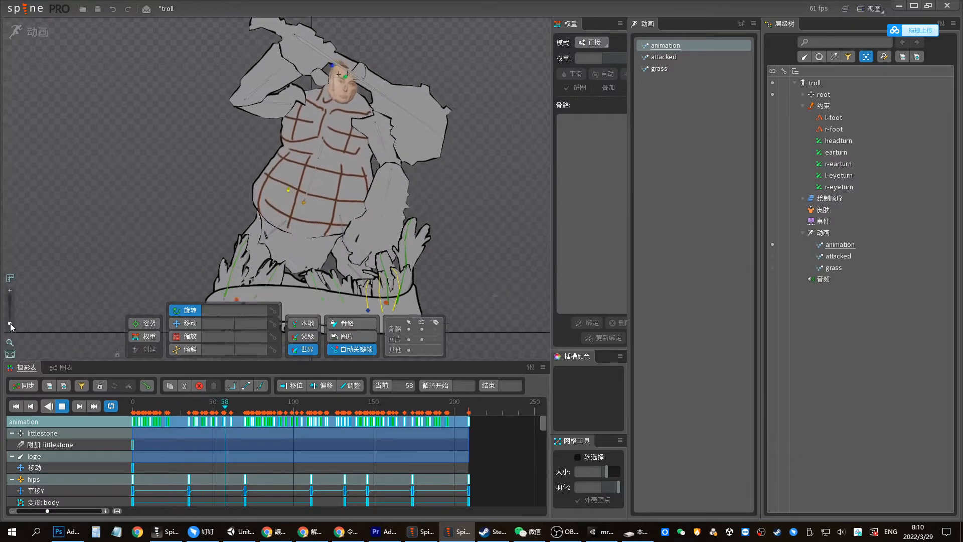
Select the l-upperarm and l-forearm bones and scrub between about frames 105 and 131 to examine the arm's motion
scroll(198, 284, "up", 3)
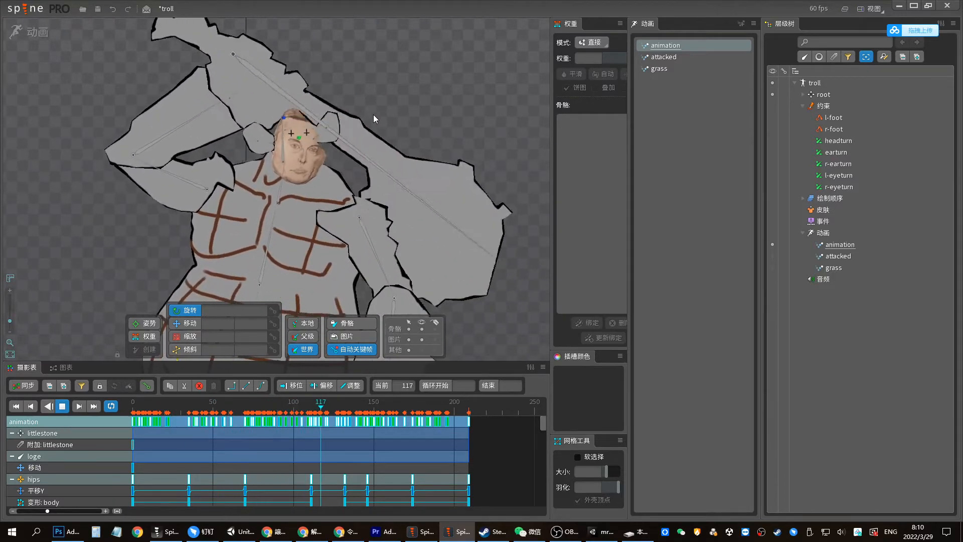
key("space")
left_click(184, 201)
left_click(175, 160, "ctrl")
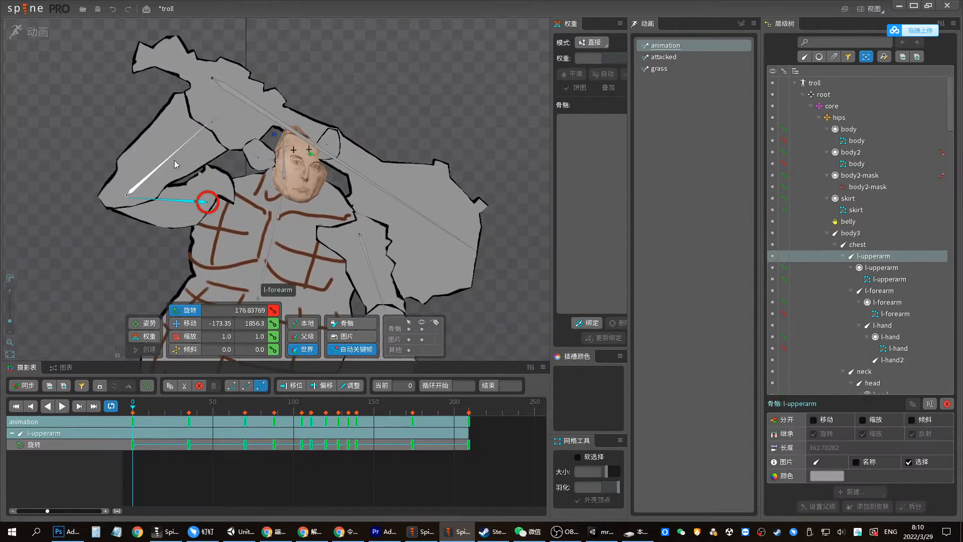
left_click_drag(300, 405, 322, 407)
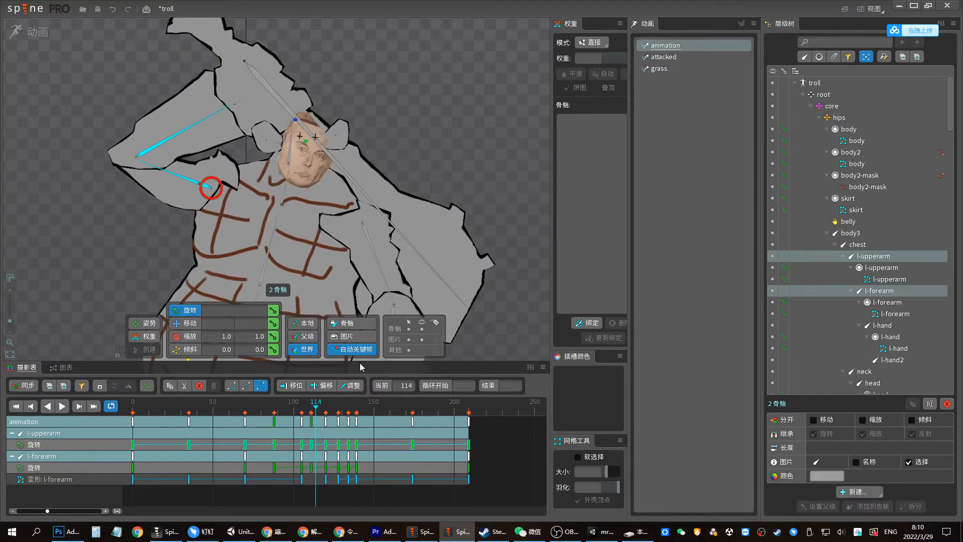
left_click_drag(355, 361, 356, 332)
left_click(296, 380)
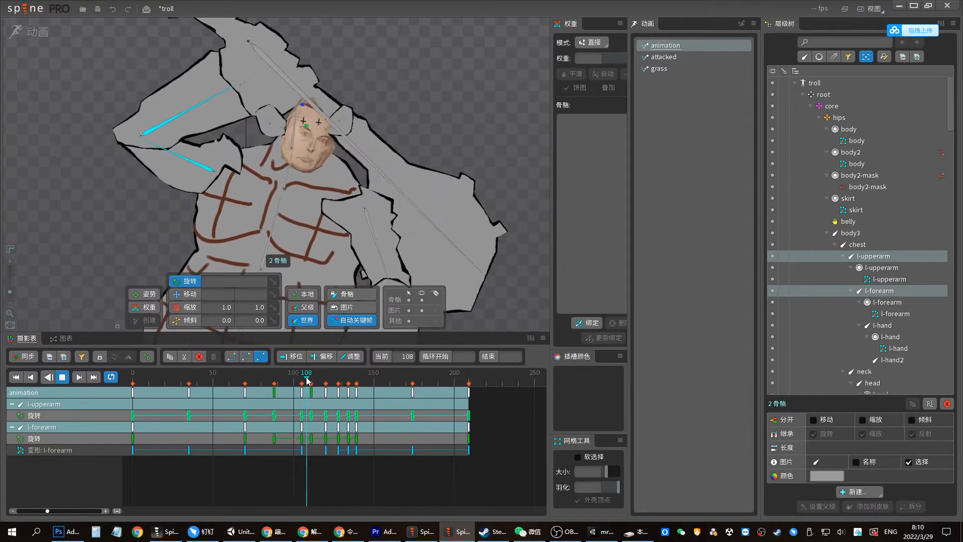
left_click_drag(297, 379, 345, 385)
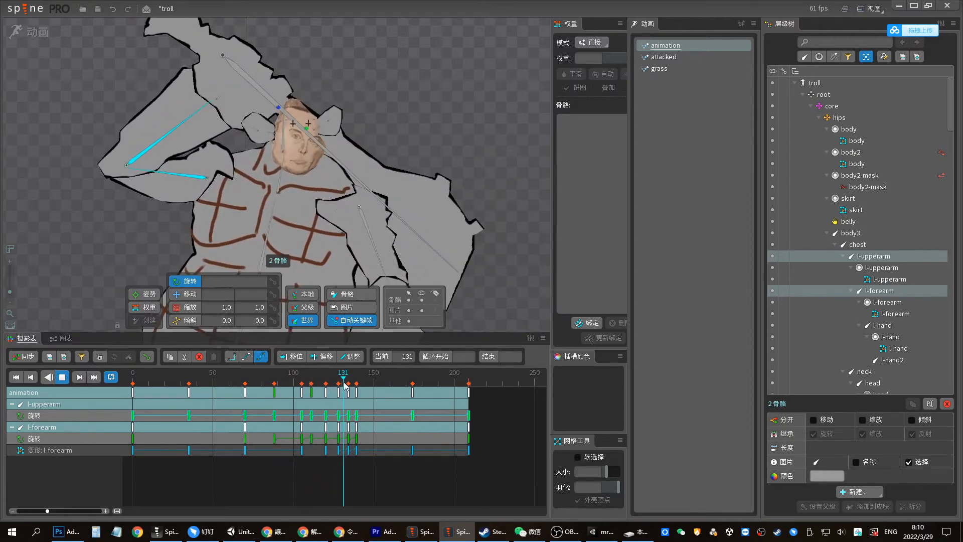
Add the l-hand2 and l-hand bones to the selection and play their motion from frame 105
left_click(264, 99, "ctrl")
left_click_drag(302, 382, 326, 387)
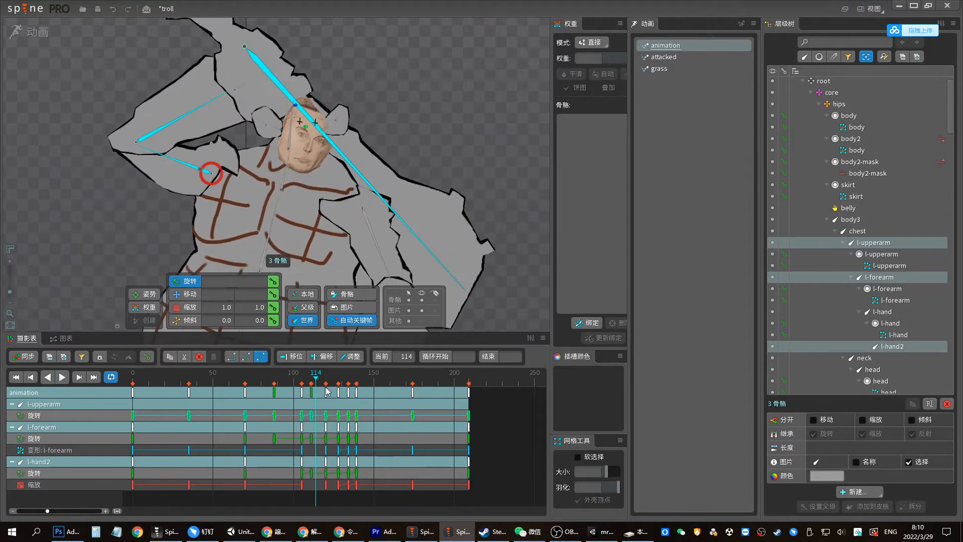
left_click_drag(503, 332, 503, 315)
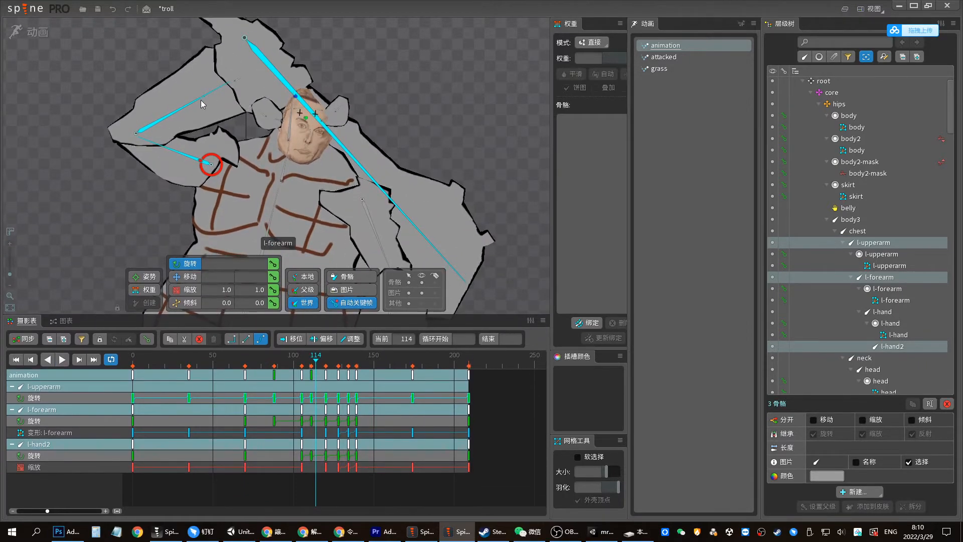
left_click(246, 80, "ctrl")
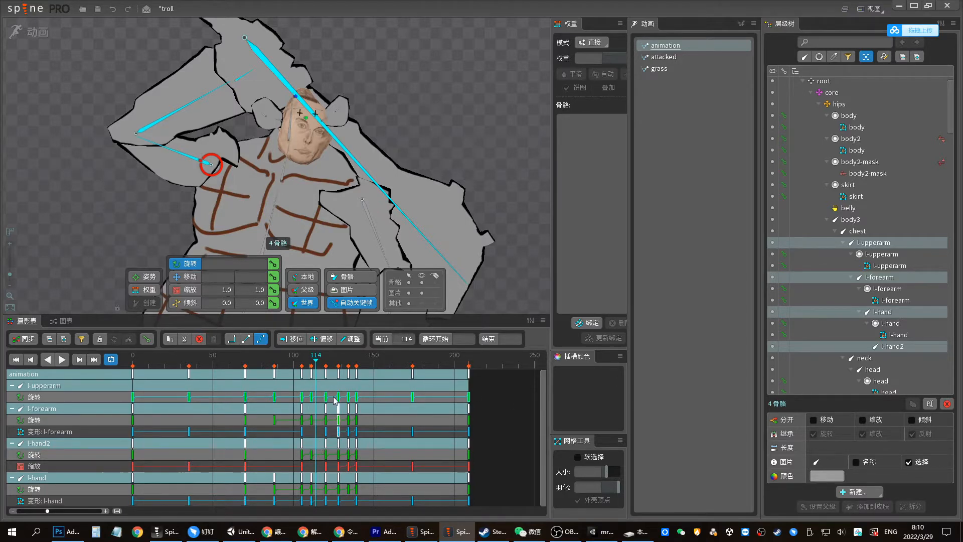
left_click(301, 365)
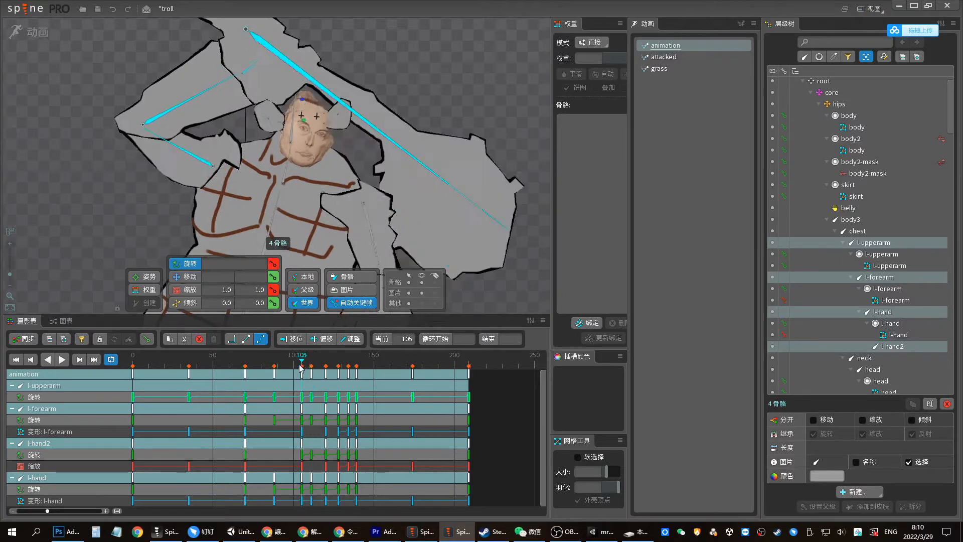
key("d")
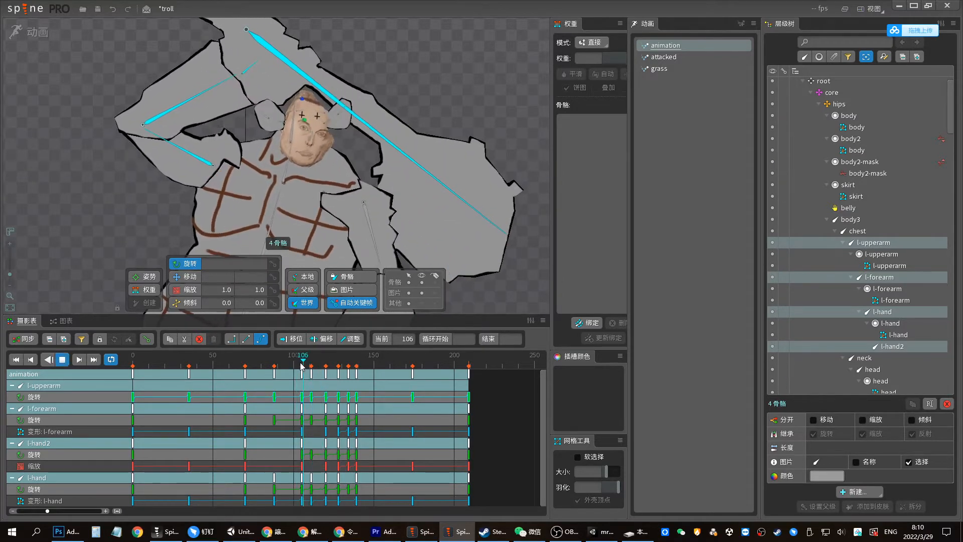
From frame 104, select only the l-upperarm bone and play and scrub its motion between about frames 96 and 119
key("space")
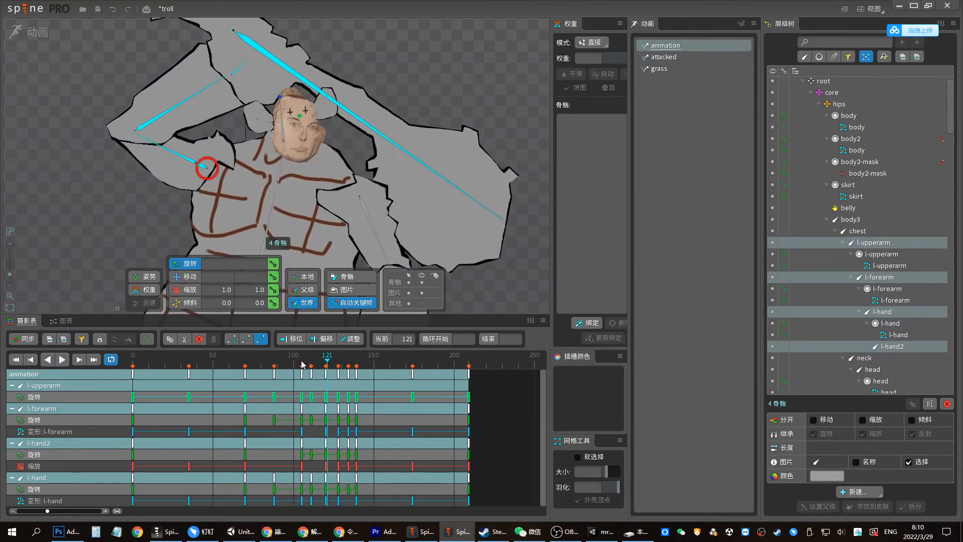
left_click(300, 361)
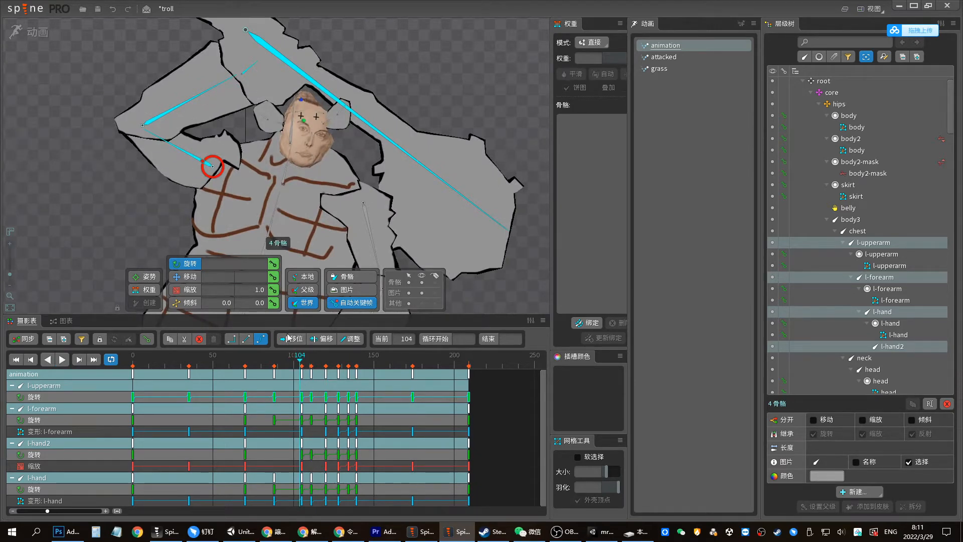
key("Escape")
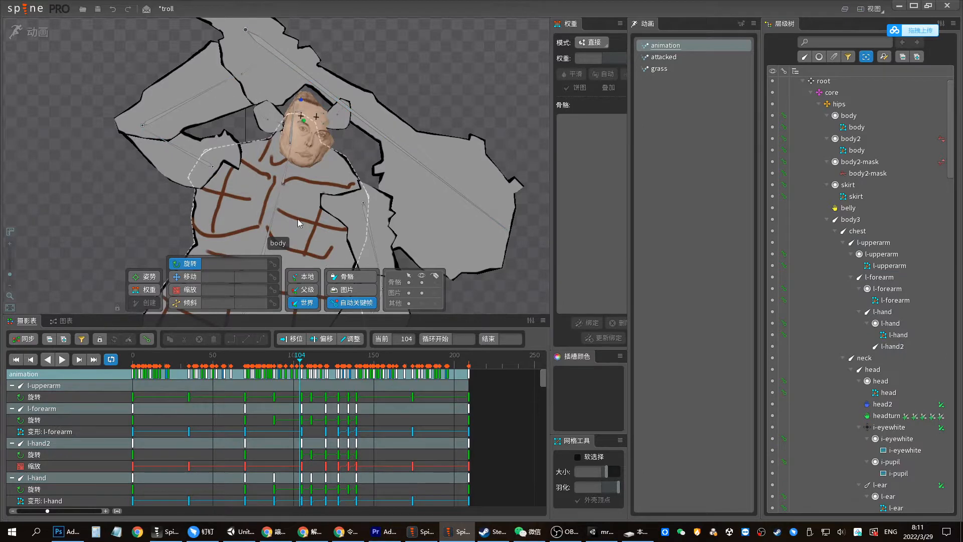
left_click(208, 167)
left_click_drag(300, 361, 331, 362)
key("space")
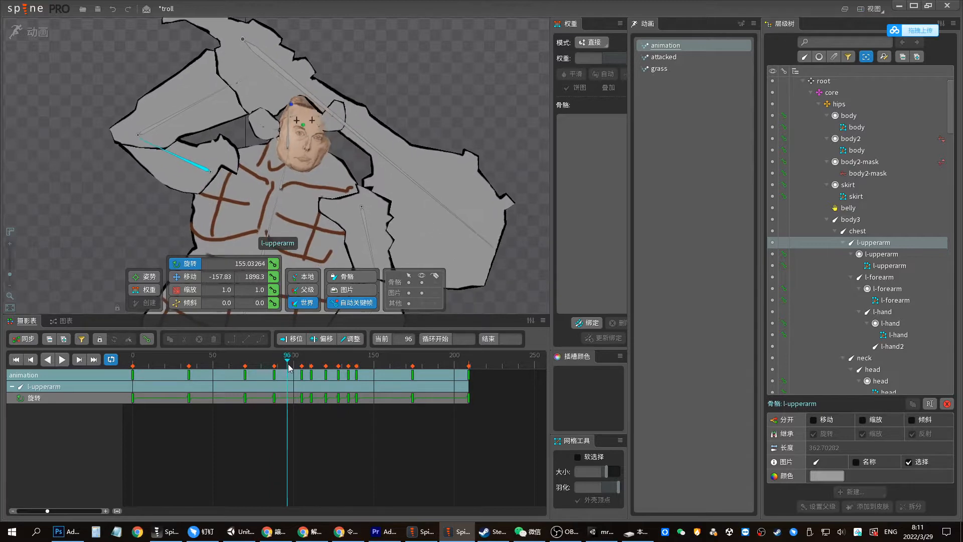
left_click_drag(288, 366, 309, 358)
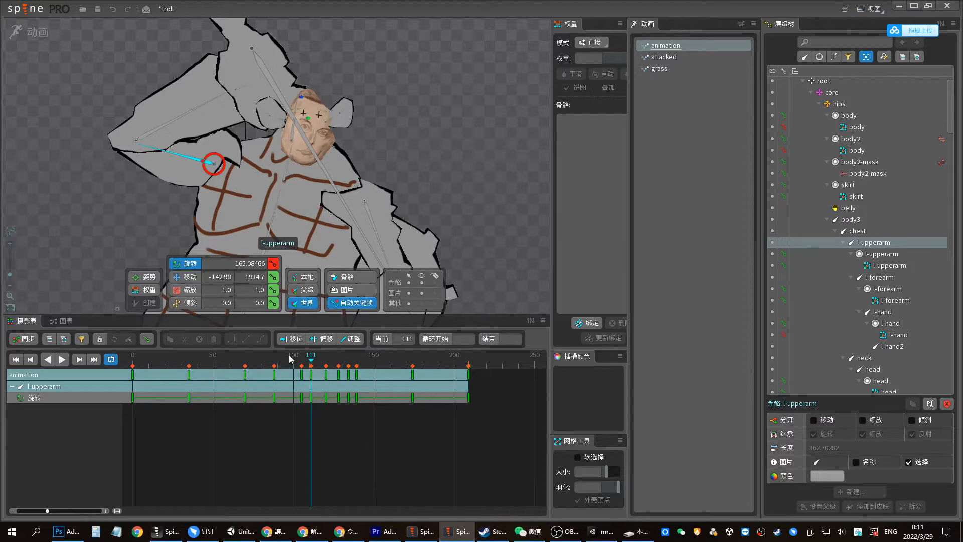
left_click_drag(291, 358, 324, 363)
left_click_drag(427, 102, 443, 146)
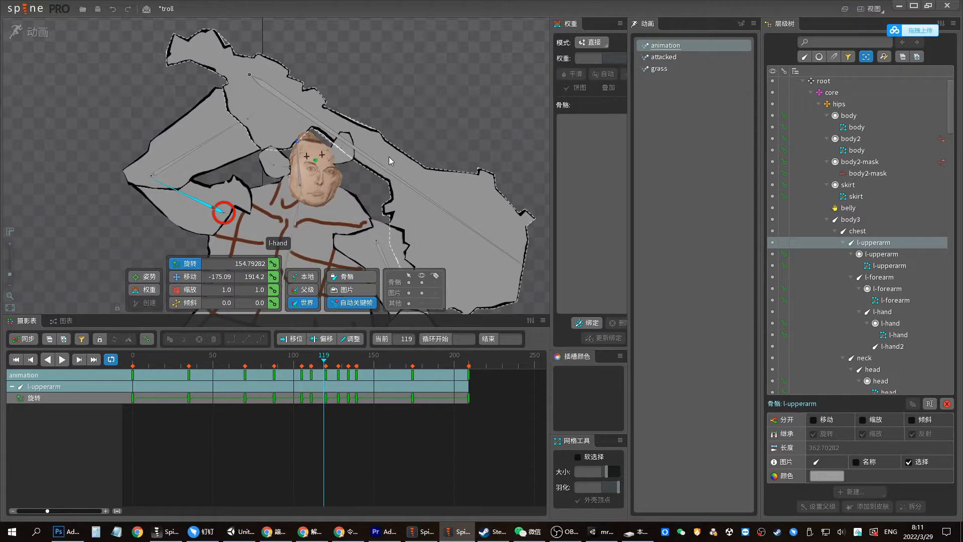
At frame 104, add l-forearm and l-hand to the selection and delete the three bones' keyframes between about frames 111 and 139
left_click_drag(323, 357, 300, 359)
left_click(215, 144, "ctrl")
left_click(269, 115, "ctrl")
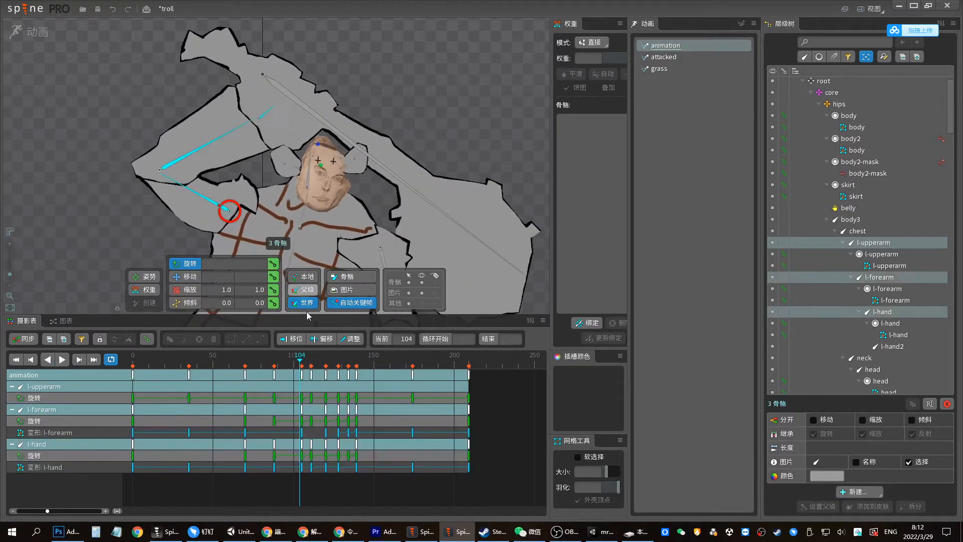
left_click_drag(371, 399, 311, 363)
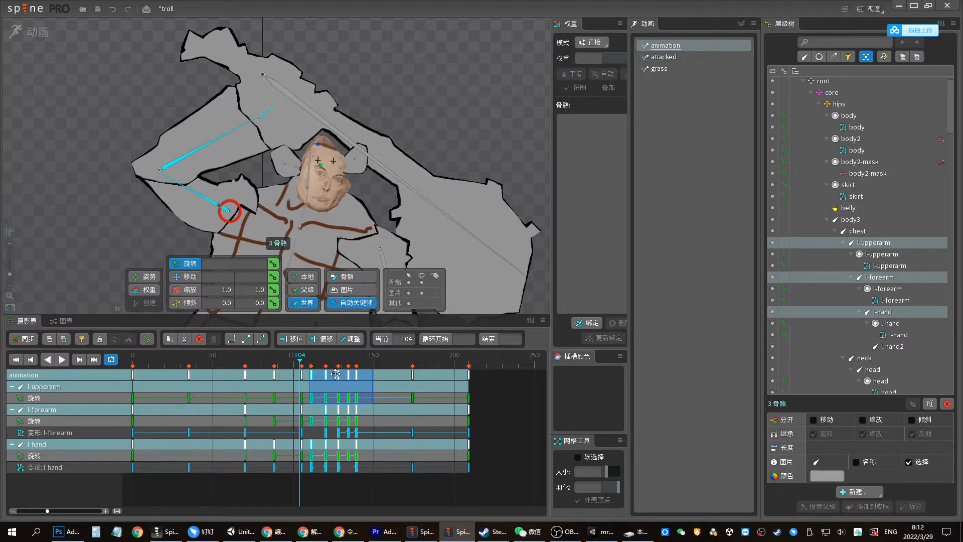
key("Delete")
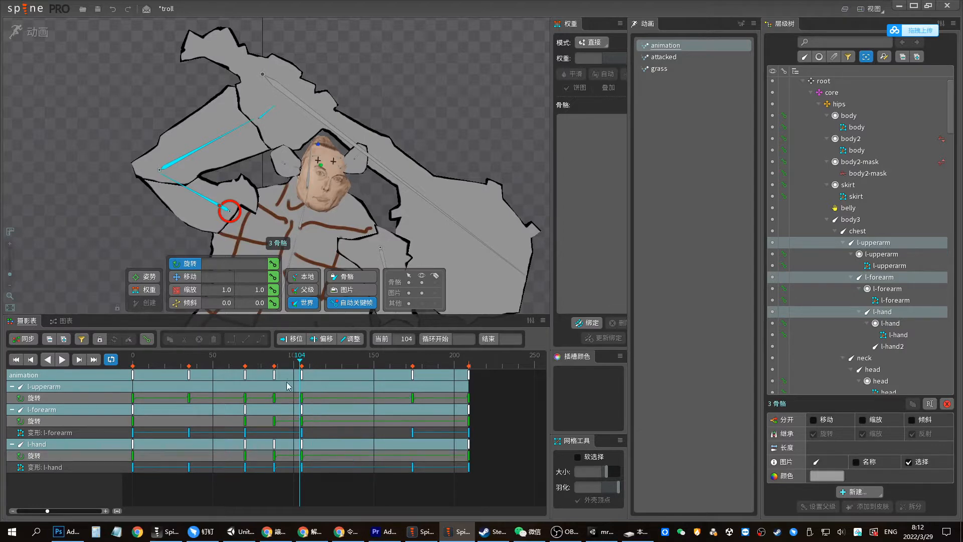
left_click_drag(289, 362, 314, 362)
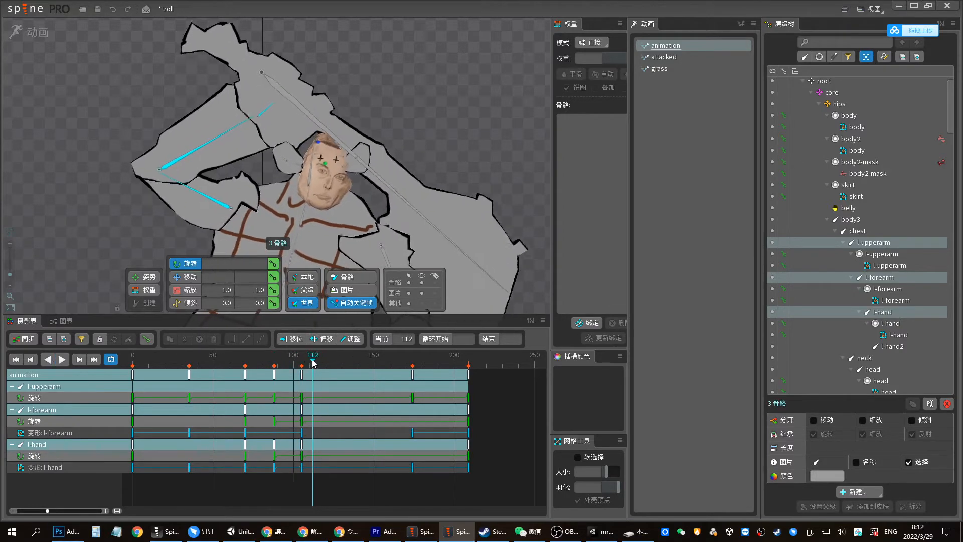
Delete the l-hand2 bone's keyframes between about frames 111 and 139, and play and scrub the result
left_click(396, 193)
left_click_drag(377, 426, 317, 366)
left_click_drag(380, 433, 307, 365)
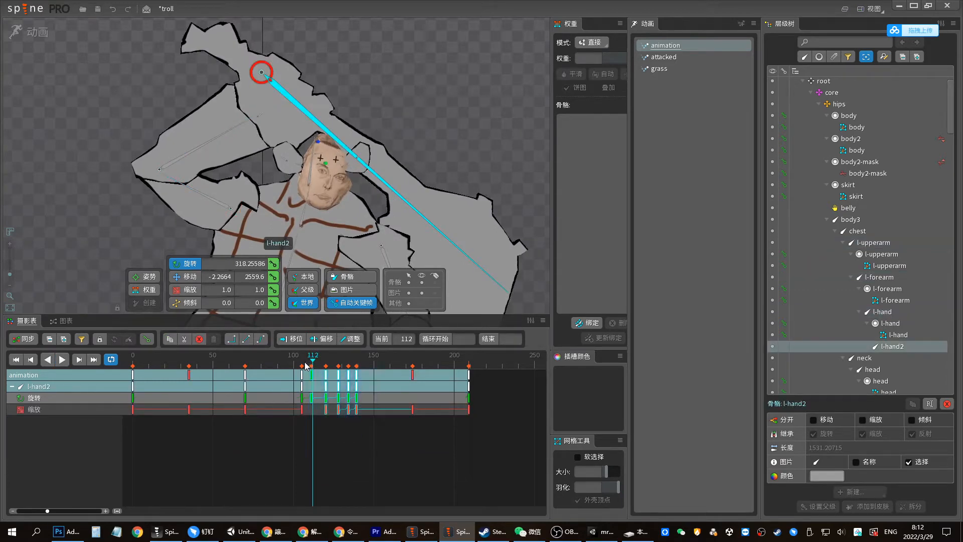
key("Delete")
left_click(279, 356)
key("space")
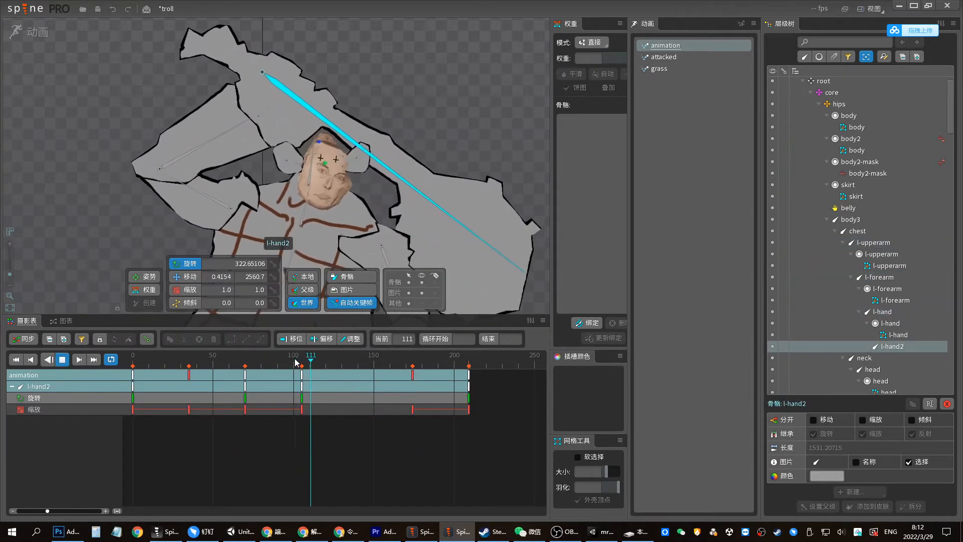
key("space")
left_click_drag(295, 356, 325, 361)
Undo the keyframe deletions on the arm and hand bones in "animation"
key("ctrl+z")
left_click(667, 58)
key("ctrl+z")
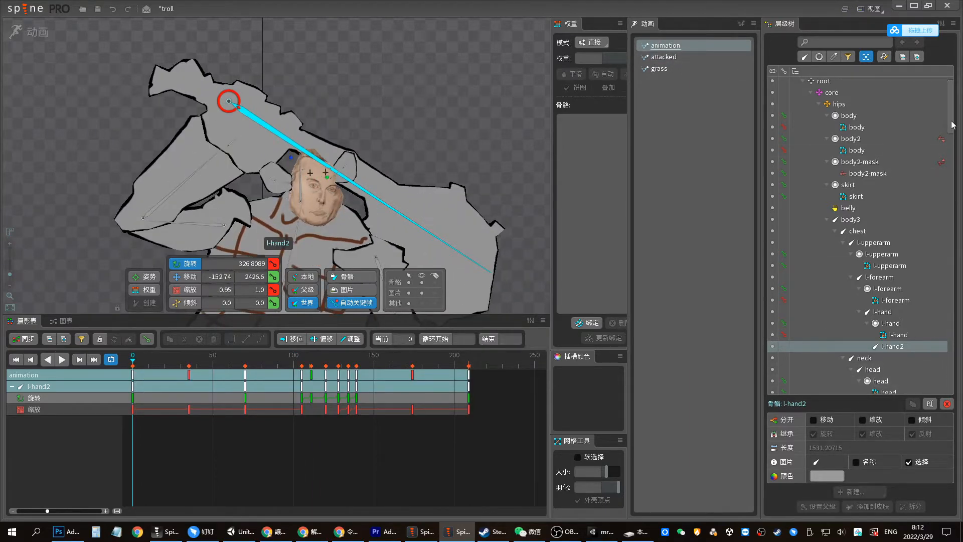
Duplicate the animation named "animation" in the hierarchy tree
left_click_drag(952, 124, 945, 396)
left_click(840, 196)
key("ctrl+d")
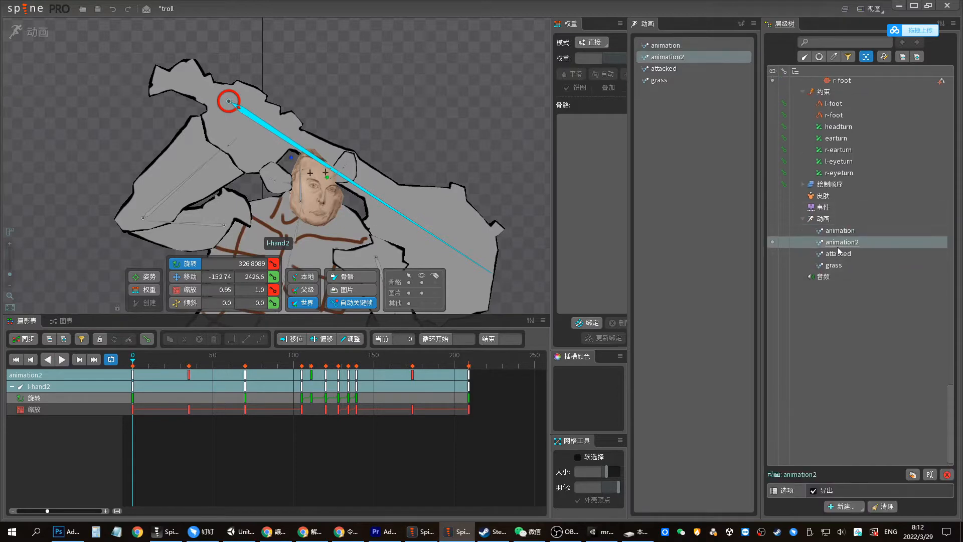
In animation2, delete the l-hand2, l-upperarm and l-forearm keyframes between about frames 111 and 139, and scrub through the result
left_click(300, 362)
left_click(200, 194, "ctrl")
left_click(195, 154, "ctrl")
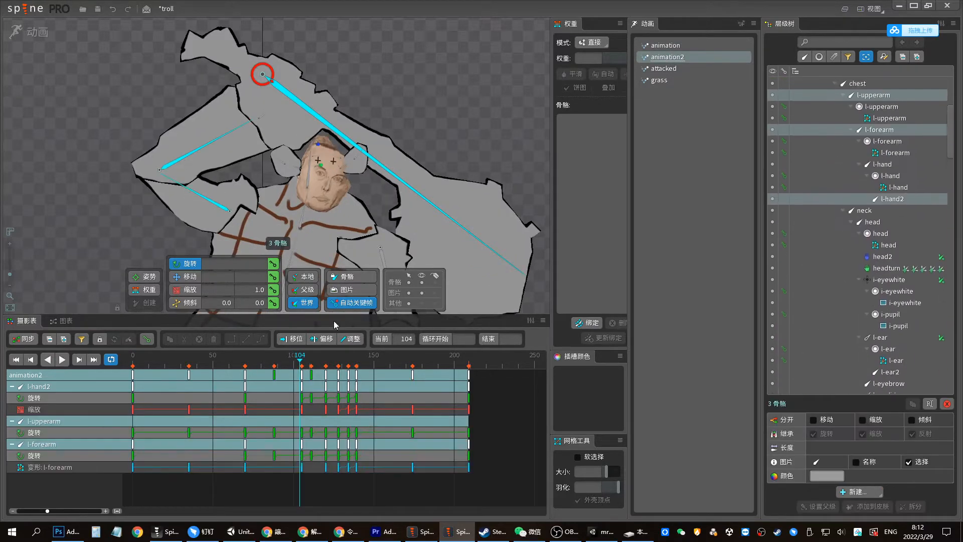
left_click_drag(383, 469, 320, 370)
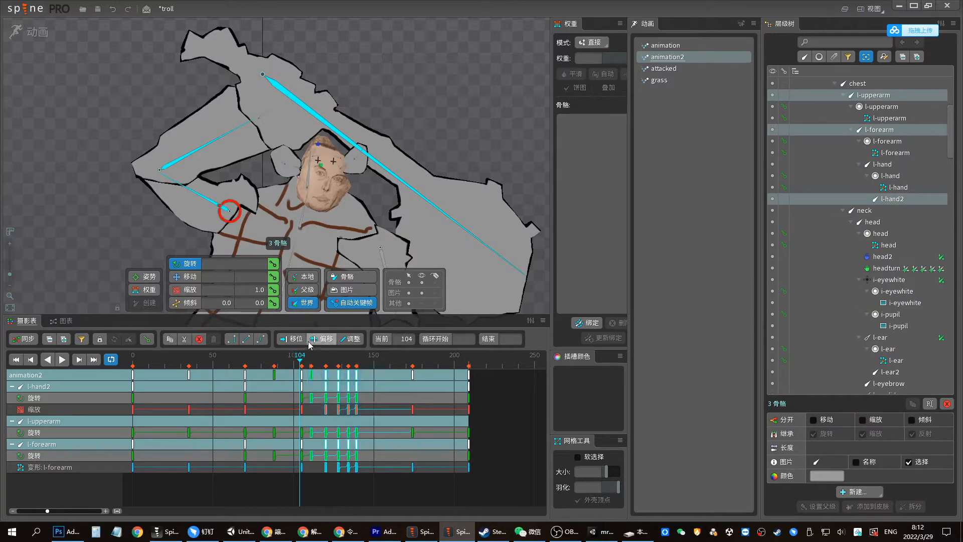
key("Delete")
left_click(271, 362)
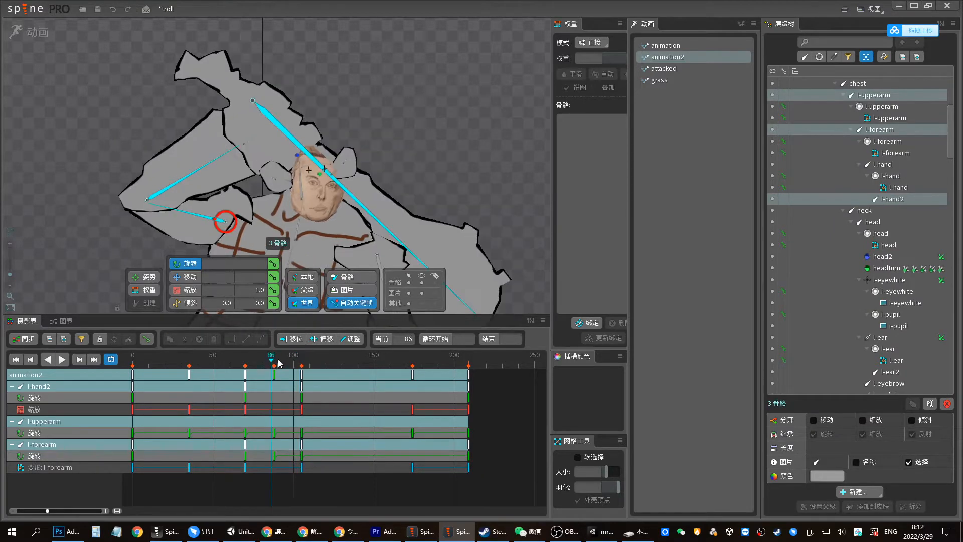
key("d")
left_click_drag(302, 363, 312, 362)
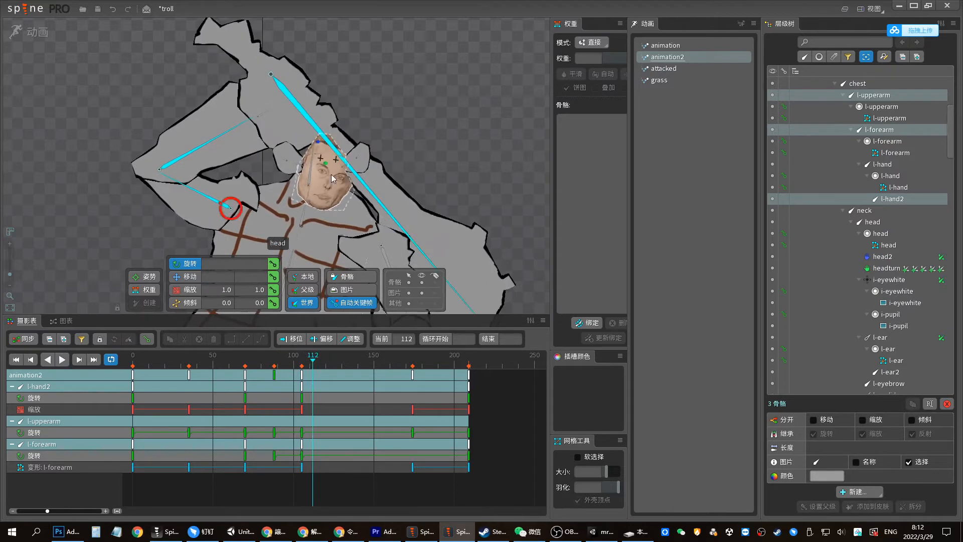
key("space")
Delete the l-hand bone's keyframes between about frames 111 and 139 in animation2
left_click(271, 113)
left_click_drag(376, 424, 307, 354)
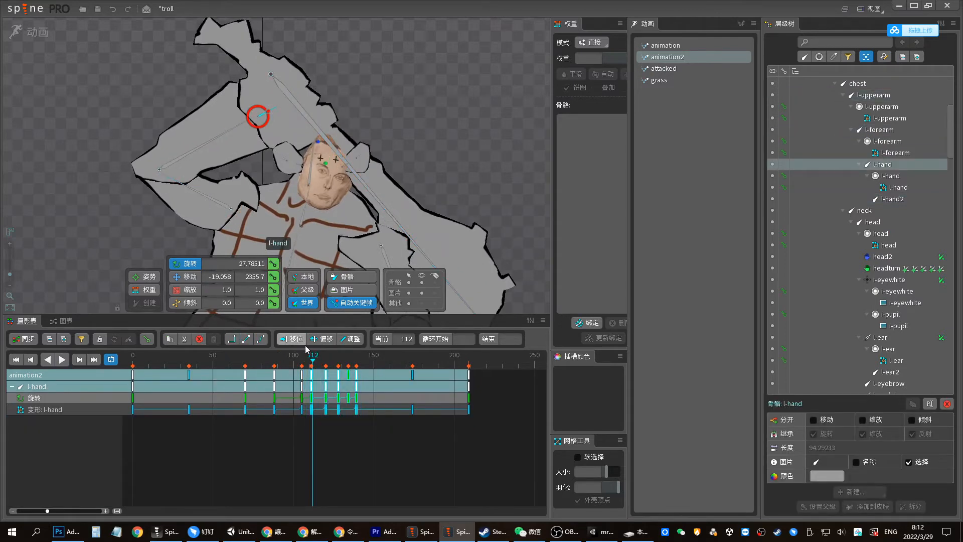
key("Delete")
left_click(285, 107)
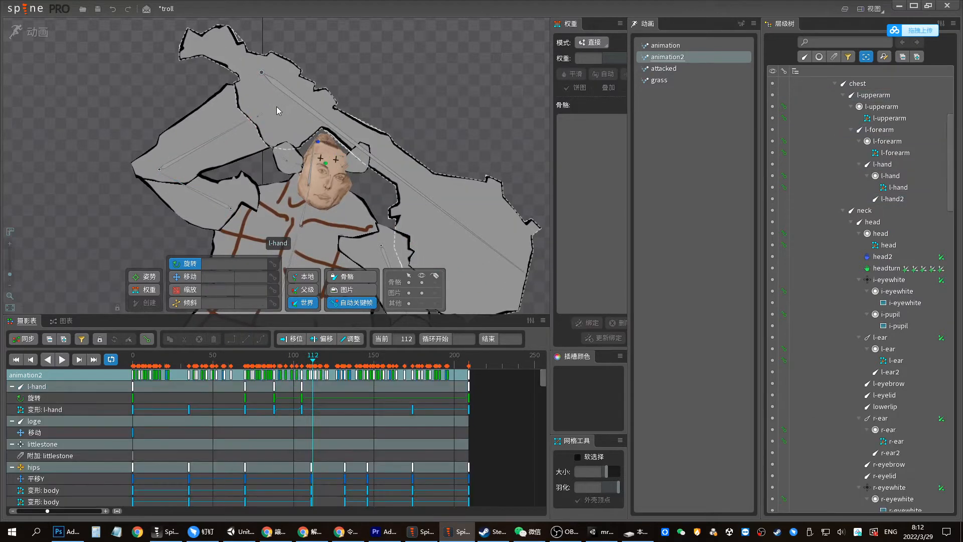
key("ctrl+z")
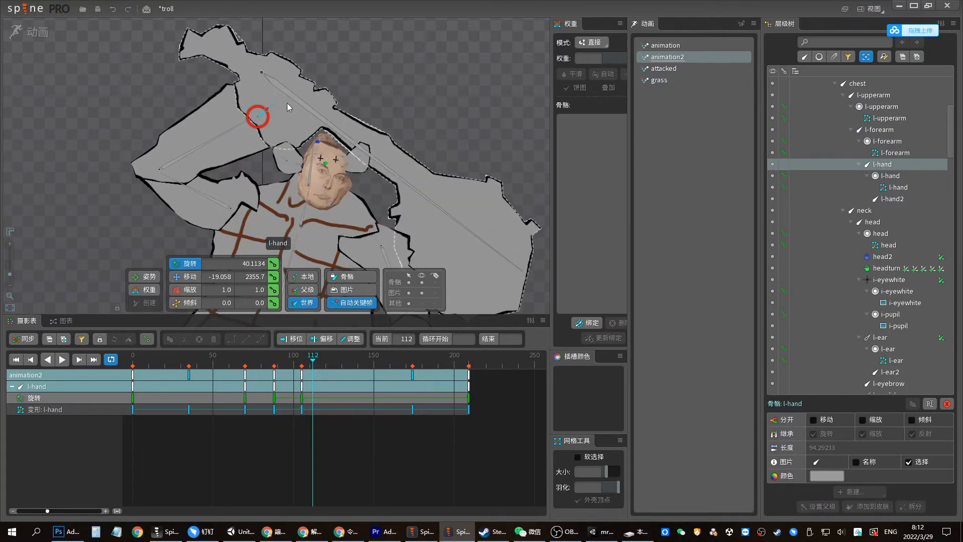
Try small rotations of the l-hand2 bone at frame 112 and undo them
left_click(329, 119)
left_click_drag(329, 119, 327, 138)
key("ctrl+z")
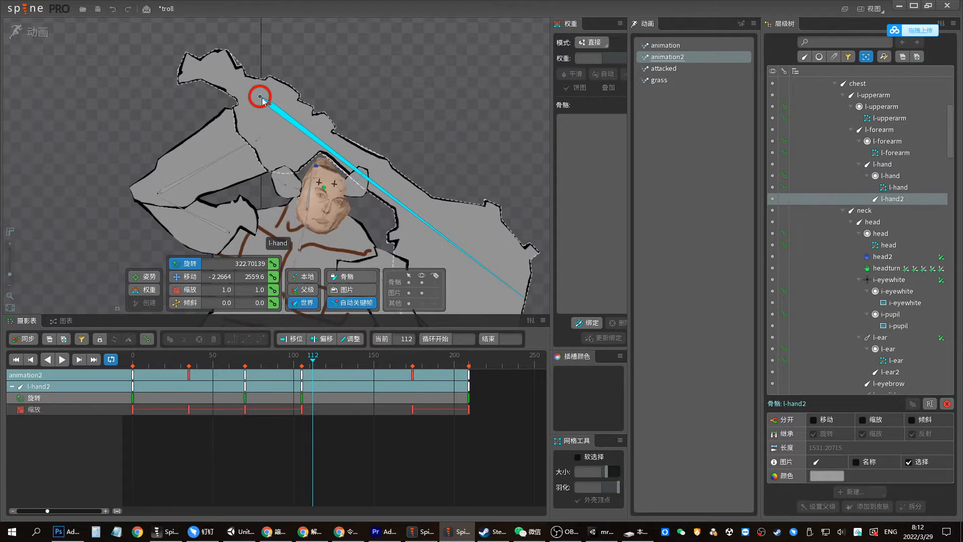
left_click_drag(331, 136, 403, 166)
key("ctrl+z")
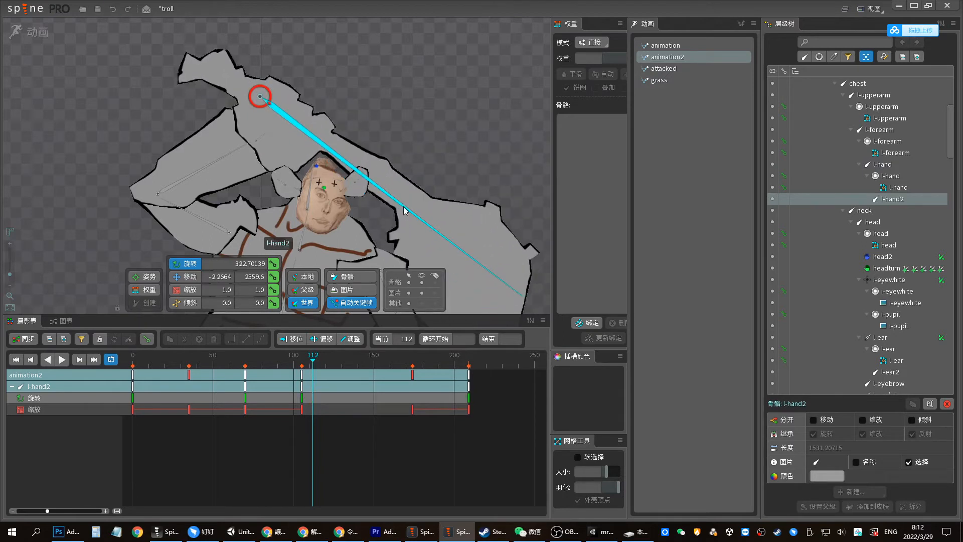
left_click_drag(397, 209, 416, 218)
key("ctrl+z")
key("ctrl+z")
left_click_drag(314, 126, 338, 146)
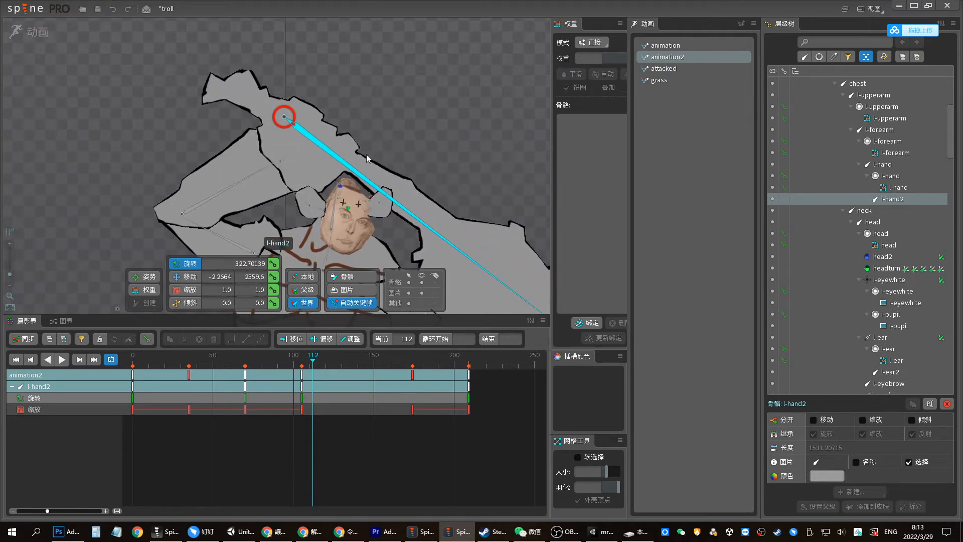
Switch to setup mode and view the troll's hand and club
key("ctrl+Tab")
left_click_drag(337, 189, 340, 155)
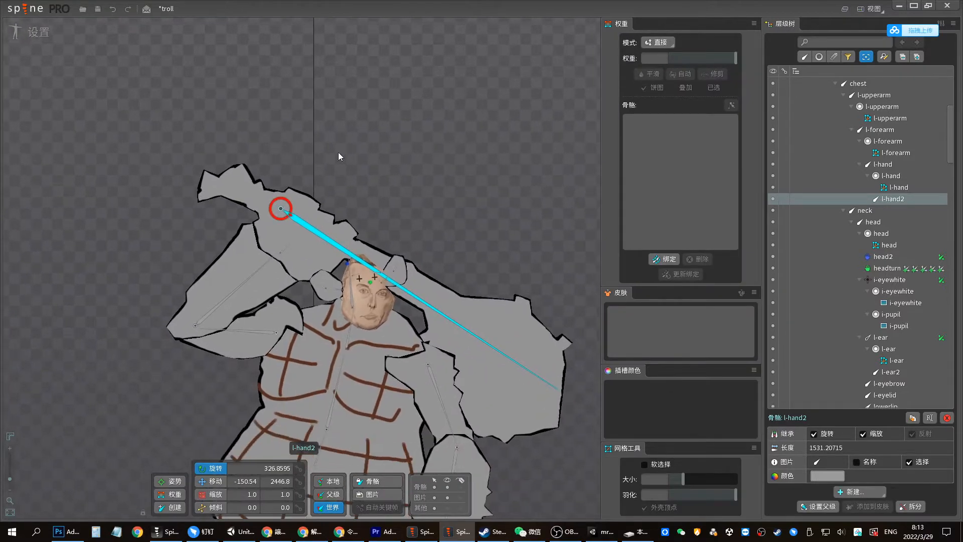
key("space")
left_click_drag(346, 244, 339, 198)
key("v")
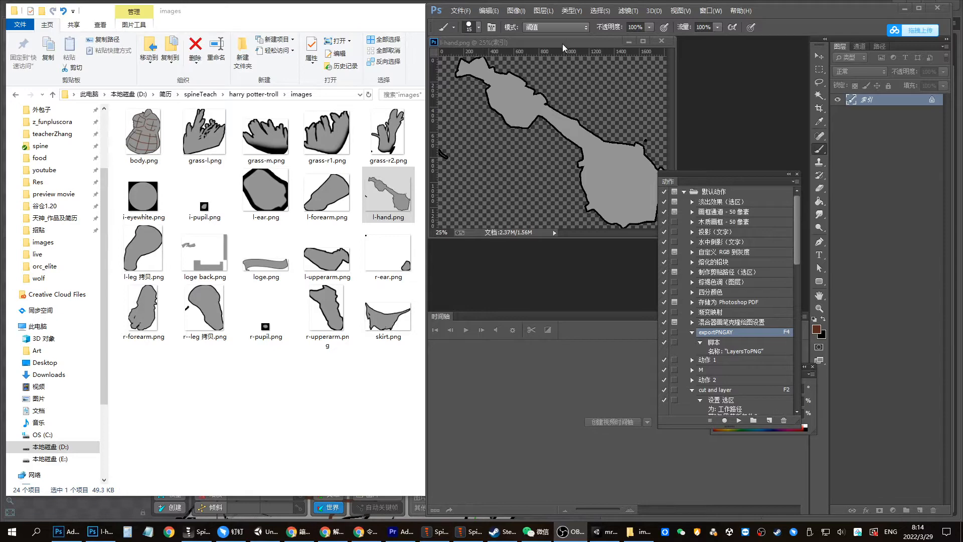
In Photoshop, move and enlarge the l-hand.png document window and convert the image to RGB color mode
left_click_drag(561, 44, 368, 109)
left_click_drag(479, 300, 543, 372)
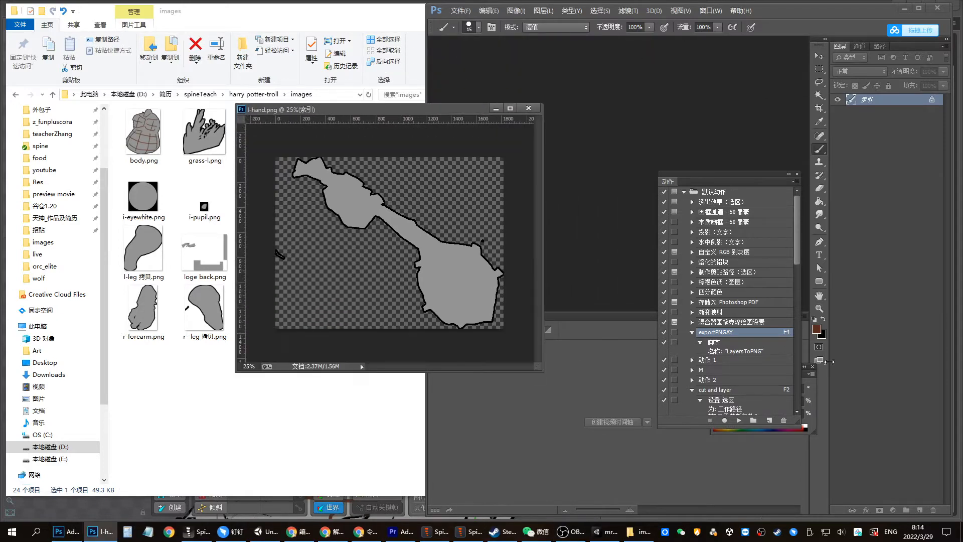
left_click(516, 11)
mouse_move(552, 23)
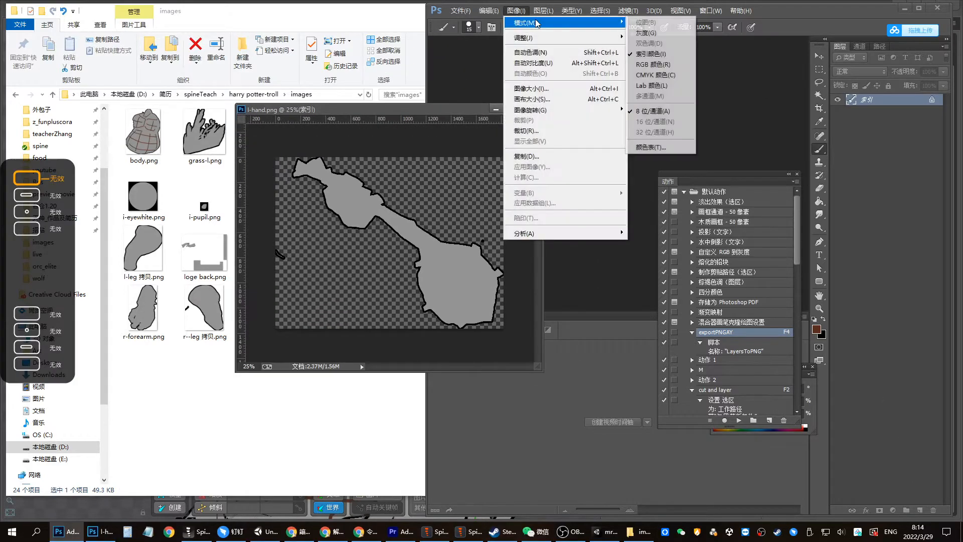
left_click(650, 65)
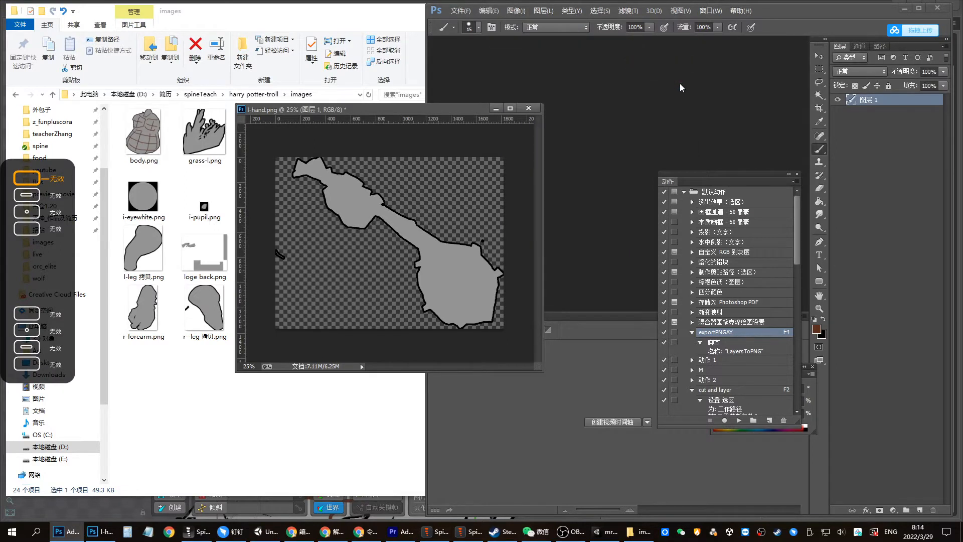
Paint brown finger lines on the fist in l-hand.png, undo the unwanted stroke, and clean up the lines with an enlarged eraser
mouse_move(371, 215)
left_mouse_down()
mouse_move(349, 195)
mouse_move(360, 210)
mouse_move(382, 204)
mouse_move(362, 187)
mouse_move(351, 193)
mouse_move(349, 176)
mouse_move(341, 205)
left_mouse_up()
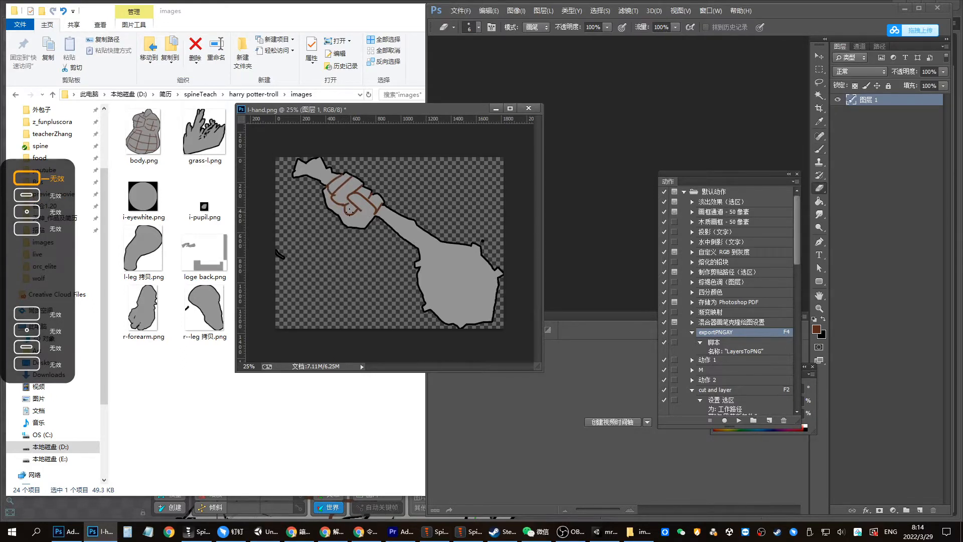
key("ctrl+z")
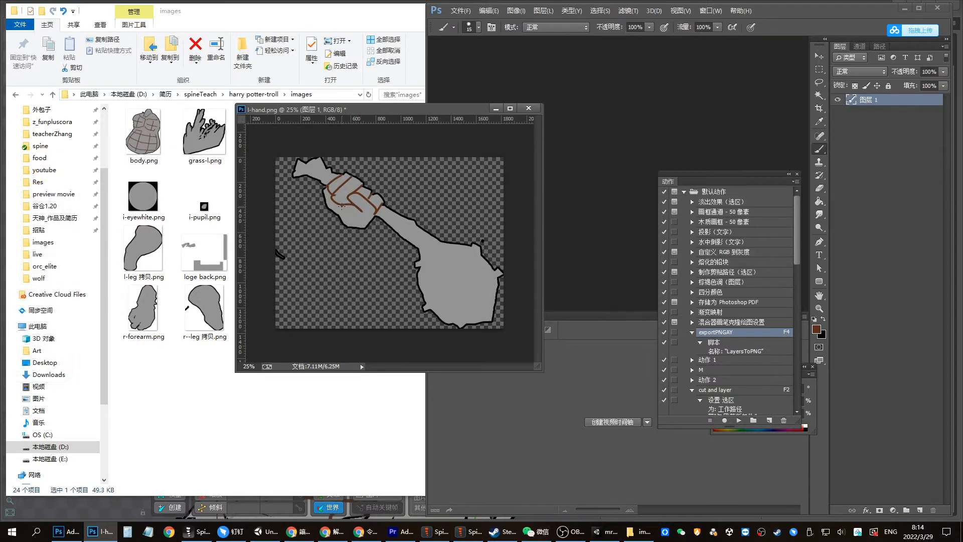
key("e")
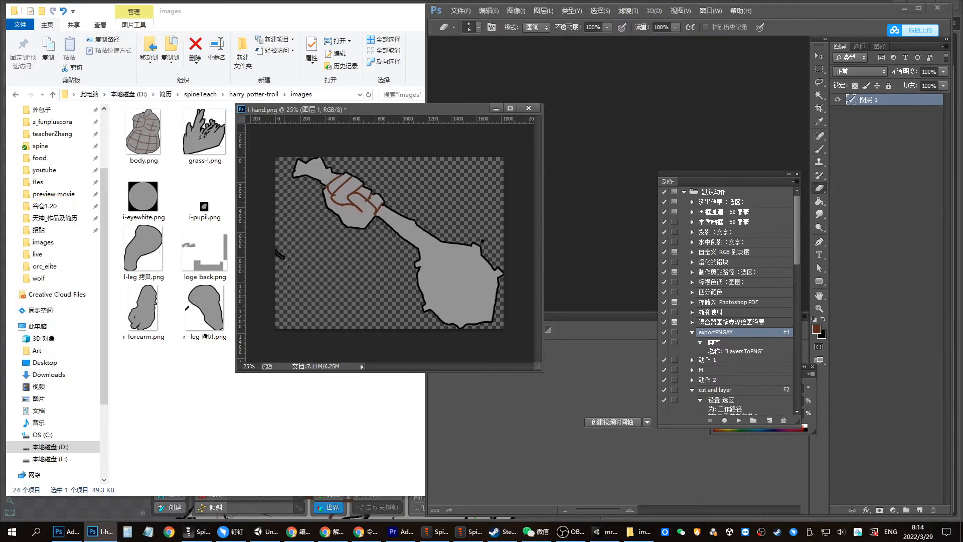
key("bracketright")
key("bracketright")
Lasso the club part beside the fist, cut it and paste it in place on a new layer
key("l")
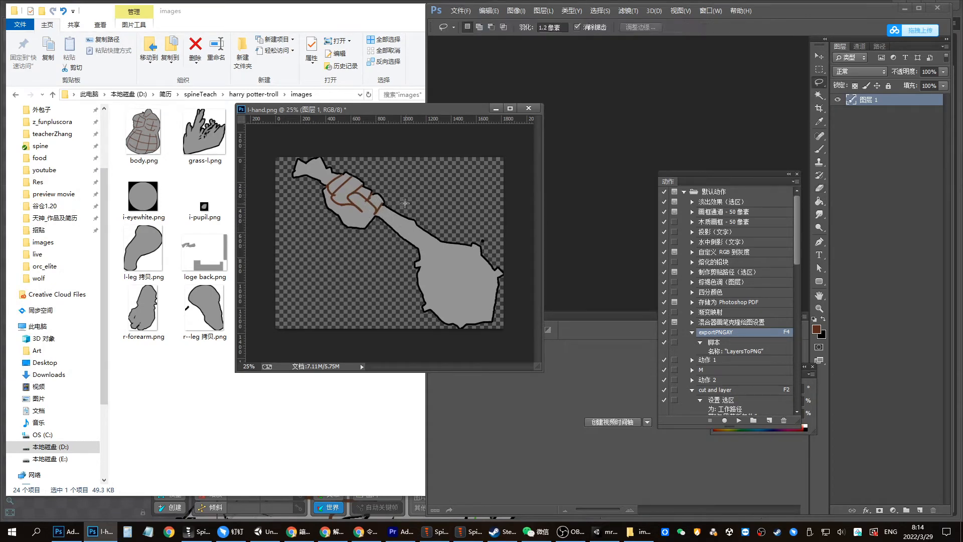
mouse_move(382, 205)
left_mouse_down()
mouse_move(373, 243)
mouse_move(328, 278)
mouse_move(294, 206)
mouse_move(389, 149)
mouse_move(357, 223)
mouse_move(418, 241)
left_mouse_up()
key("ctrl+x")
key("v")
key("ctrl+shift+v")
key("ctrl+z")
key("ctrl+z")
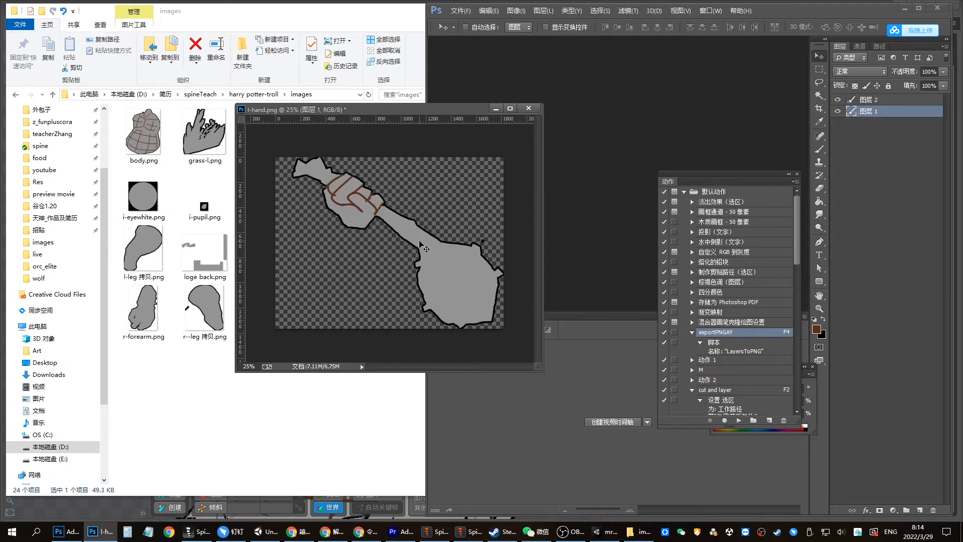
Outline the missing handle section between the two club parts with a pen path and convert it to a selection with 0 feather
key("p")
left_click(384, 203)
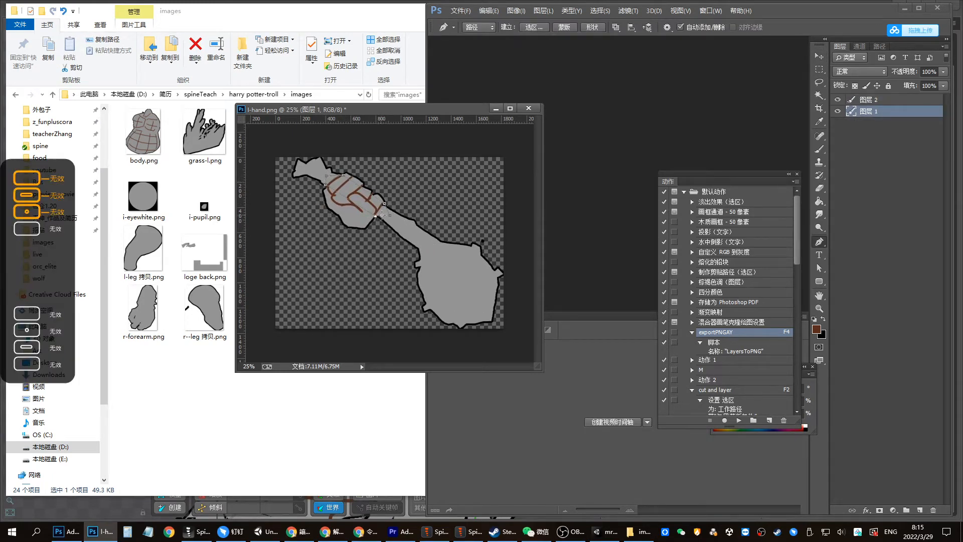
right_click(388, 216)
left_click(432, 273)
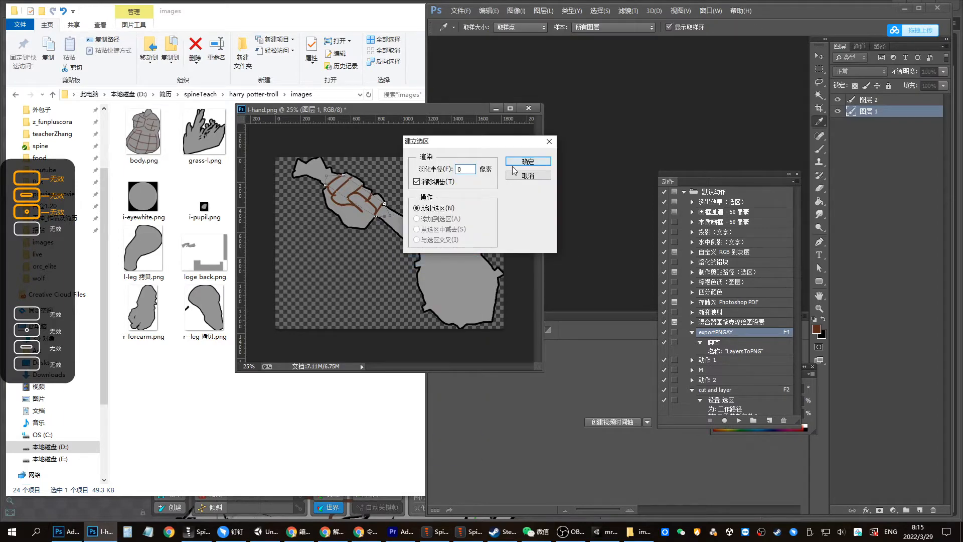
left_click(528, 157)
With the hand layer 图层 2 hidden, fill the selected handle section on a new layer beneath 图层 1 with the club's sampled gray
left_click(836, 99)
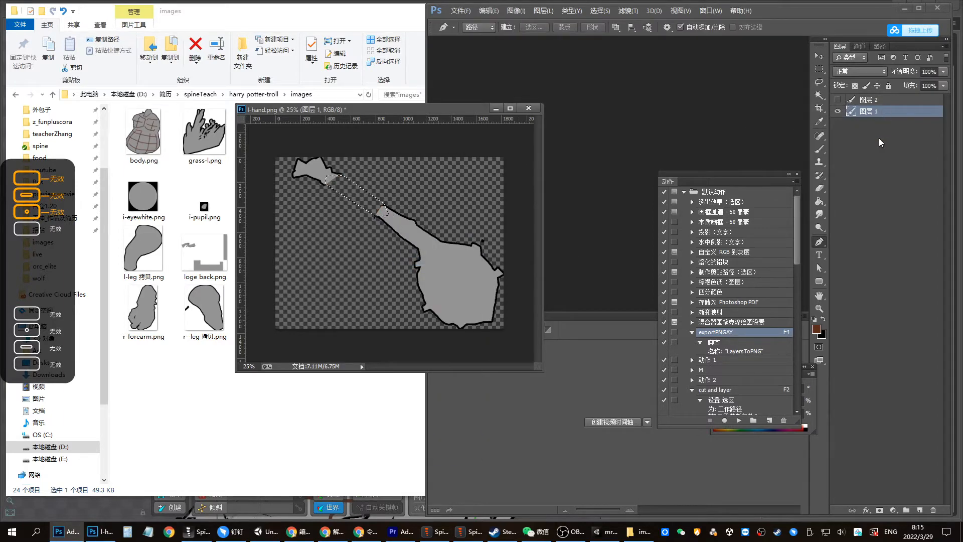
left_click(919, 510, "ctrl")
key("b")
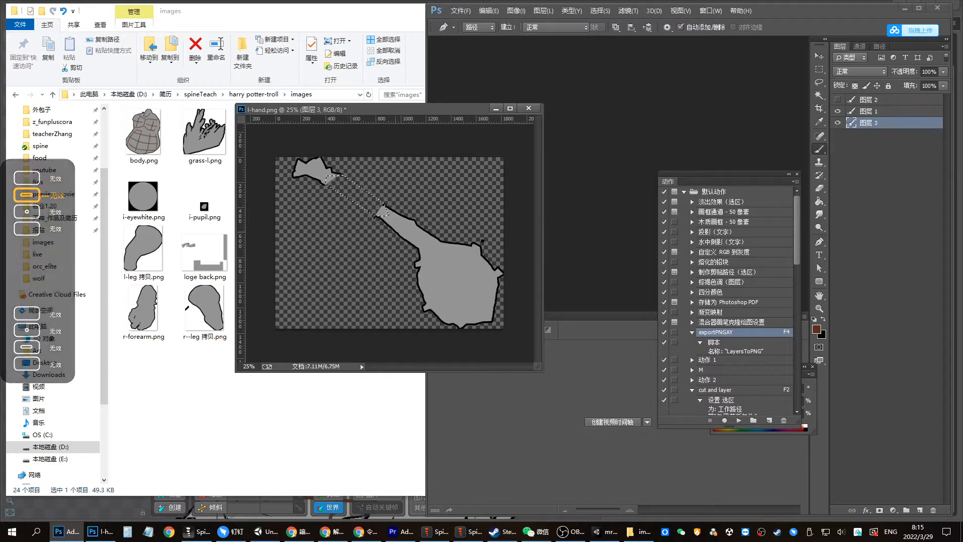
left_click(382, 208, "alt")
key("alt+Delete")
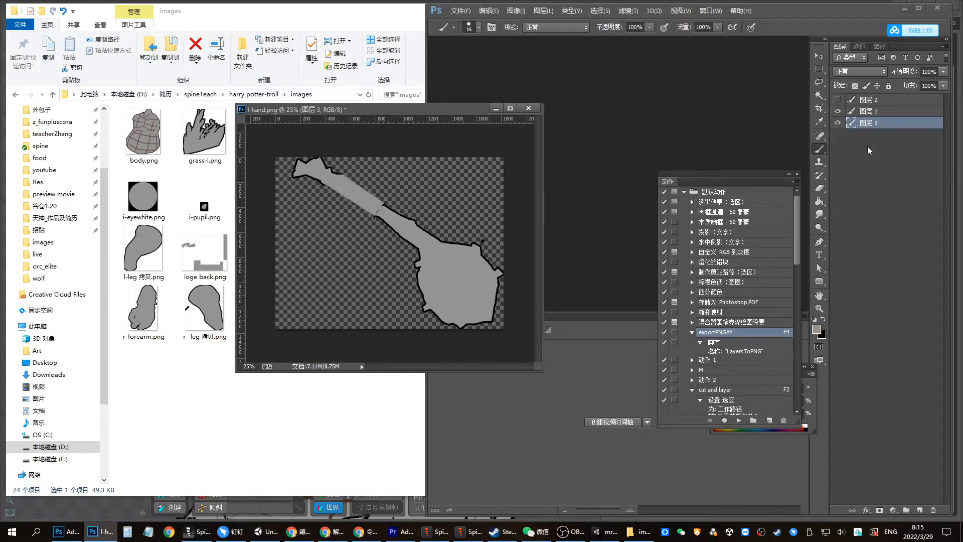
Merge the filled handle section with the club layer 图层 1 and show the hand layer 图层 2 again
key("ctrl+e")
key("v")
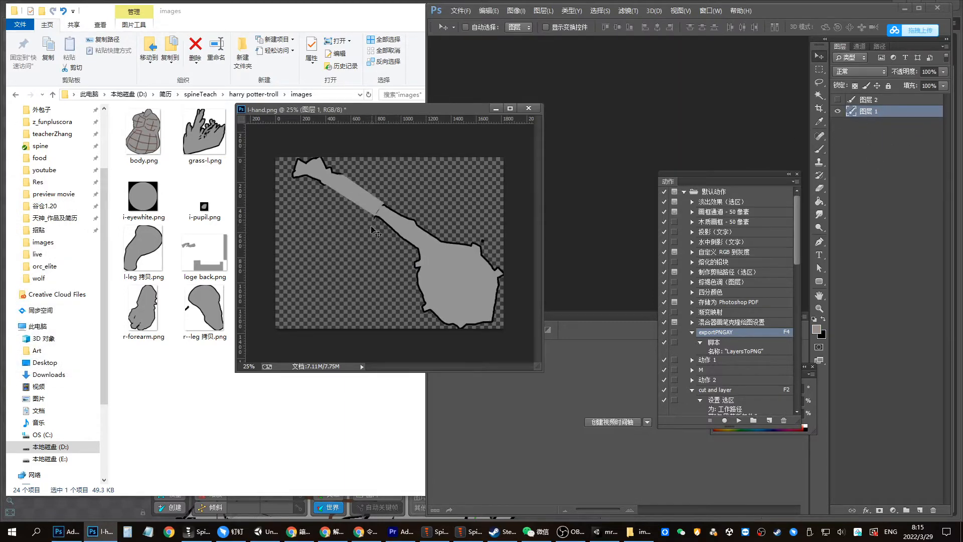
left_click(837, 100)
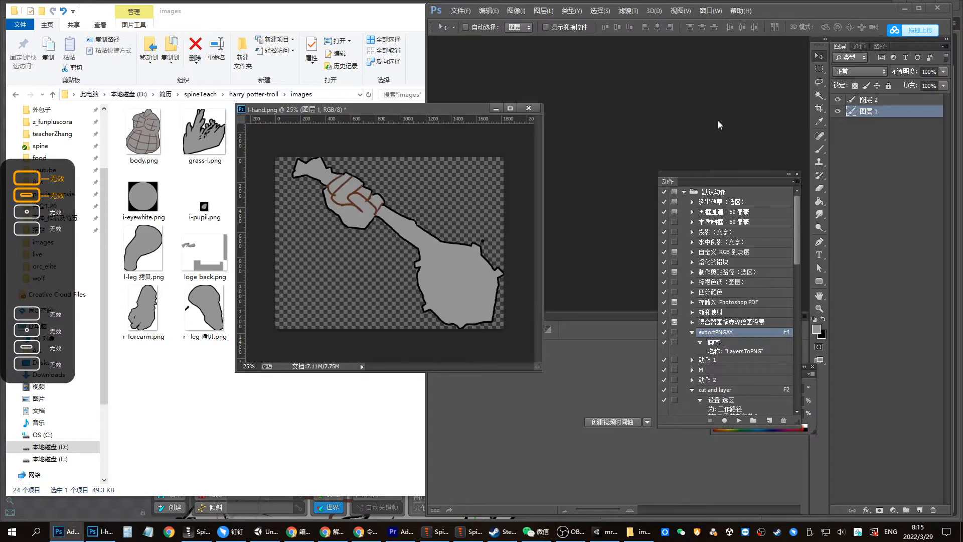
Lasso the thumb area of the fist on 图层 2 and copy it to a new layer
left_click(374, 197, "ctrl")
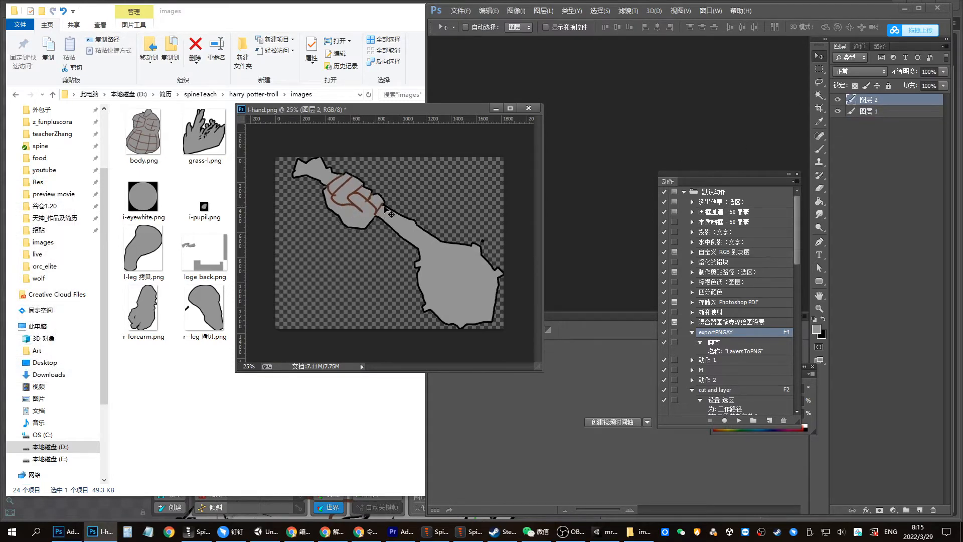
key("p")
left_click(383, 202)
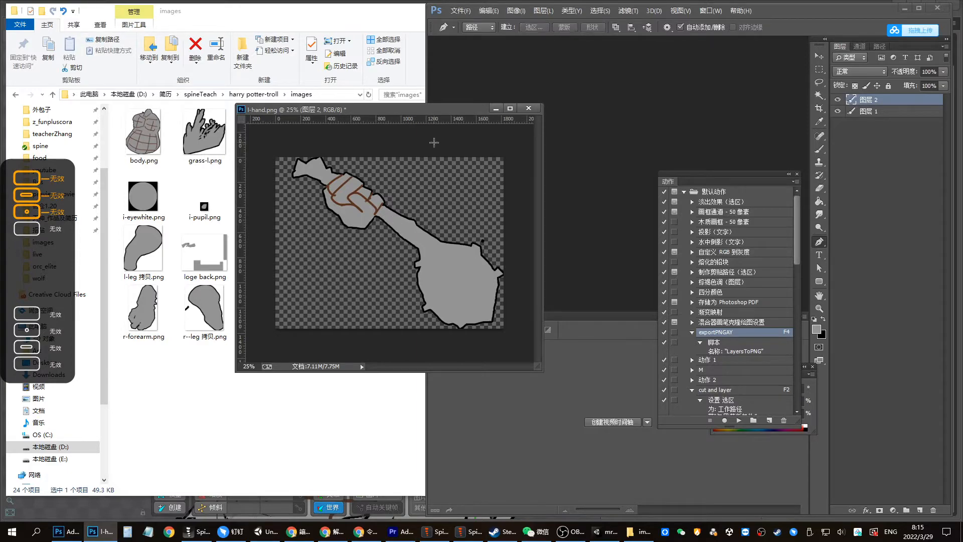
key("l")
mouse_move(376, 206)
left_mouse_down()
mouse_move(359, 191)
mouse_move(348, 195)
mouse_move(356, 207)
mouse_move(343, 208)
mouse_move(366, 259)
mouse_move(385, 220)
mouse_move(365, 211)
mouse_move(367, 236)
left_mouse_up()
key("v")
key("ctrl+j")
key("ctrl+z")
Lasso the fingers on 图层 2, cut them to a new layer and move them off the handle
left_click(349, 190, "ctrl")
key("p")
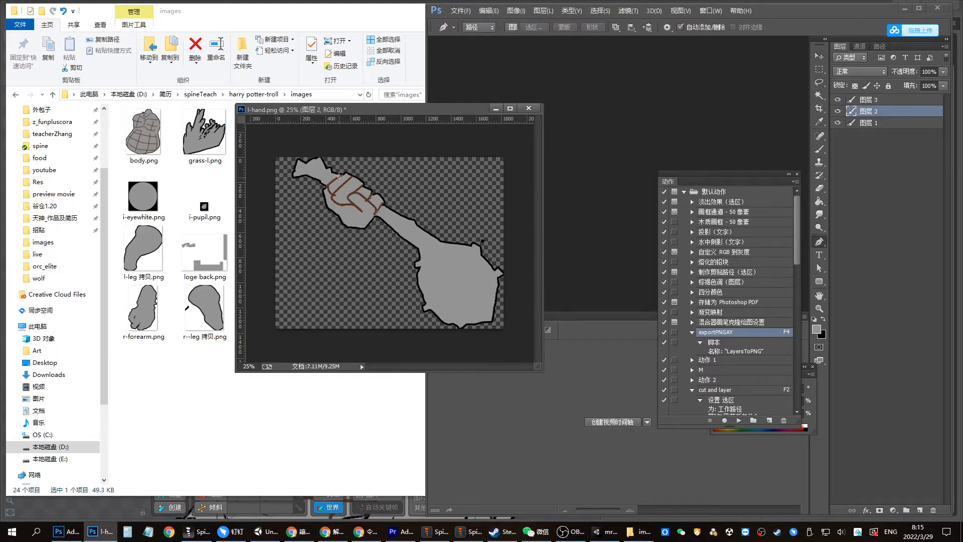
key("l")
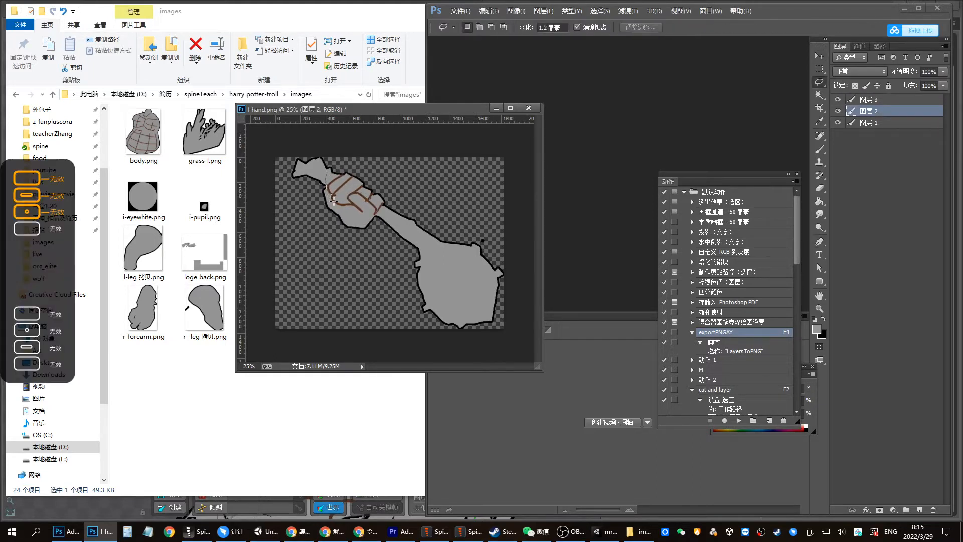
mouse_move(378, 213)
left_mouse_down()
mouse_move(381, 182)
mouse_move(372, 195)
mouse_move(416, 200)
mouse_move(395, 199)
mouse_move(416, 200)
mouse_move(405, 210)
mouse_move(382, 192)
left_mouse_up()
key("ctrl+shift+j")
key("v")
Repaint the separated fingers in sampled gray and draw their outlines in black with the brush reduced to size 25
key("b")
left_click(391, 187, "alt")
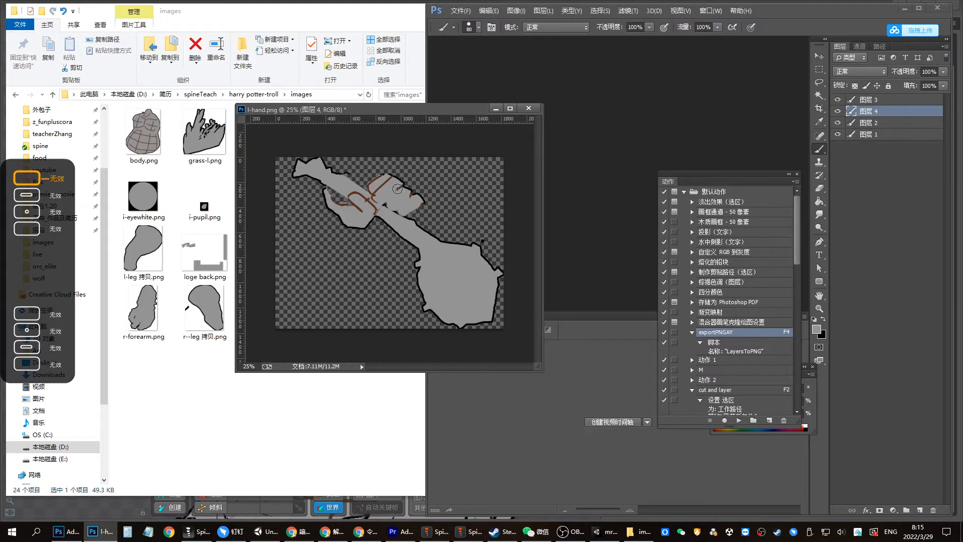
key("bracketleft")
key("bracketleft")
key("bracketleft")
key("bracketleft")
key("bracketleft")
key("bracketleft")
key("bracketleft")
key("bracketleft")
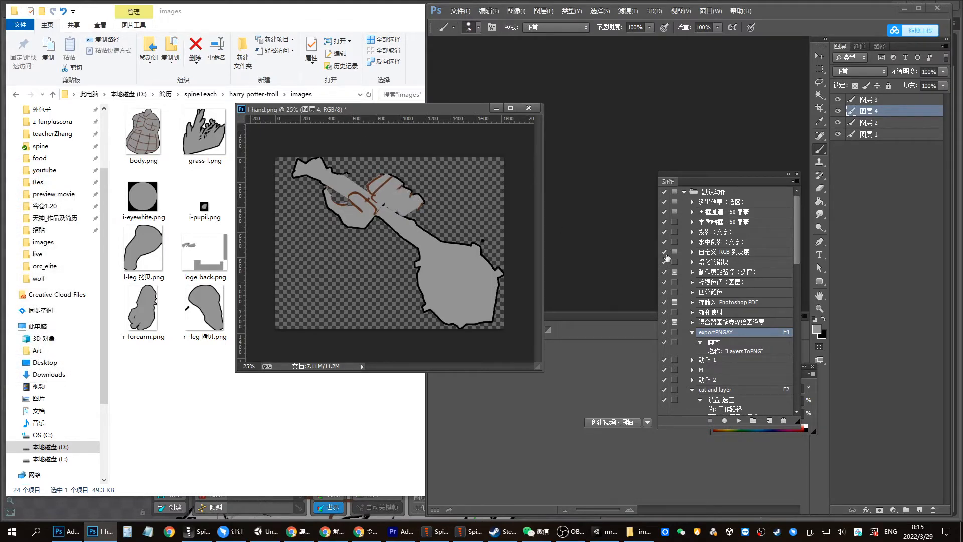
key("d")
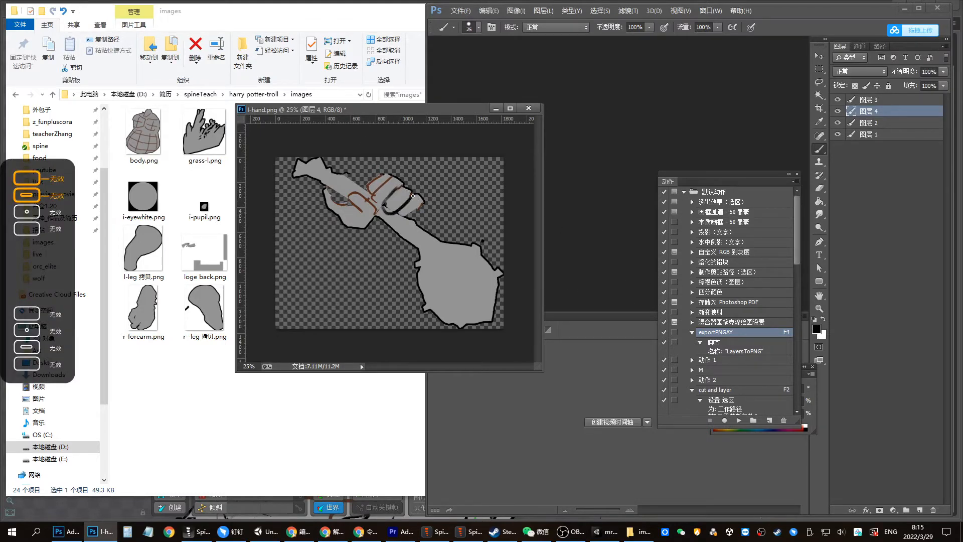
key("v")
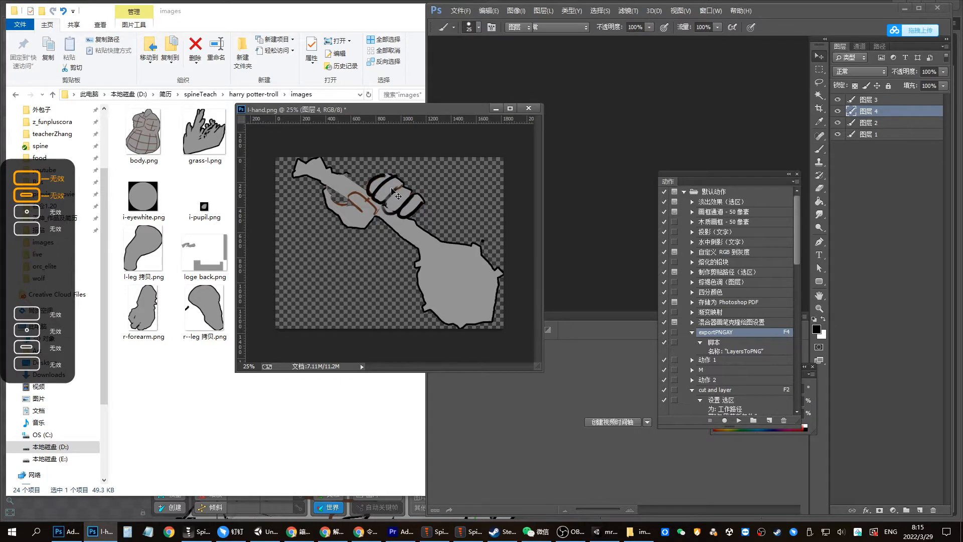
Fill in the missing palm area on 图层 2 with gray using a size 70 brush
mouse_move(378, 194)
left_mouse_down()
mouse_move(376, 229)
mouse_move(345, 208)
left_mouse_up()
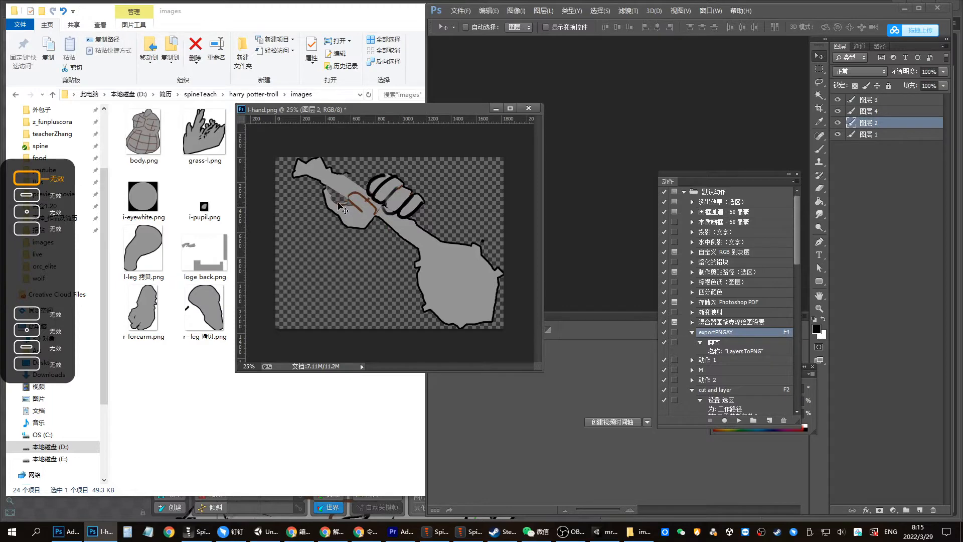
key("b")
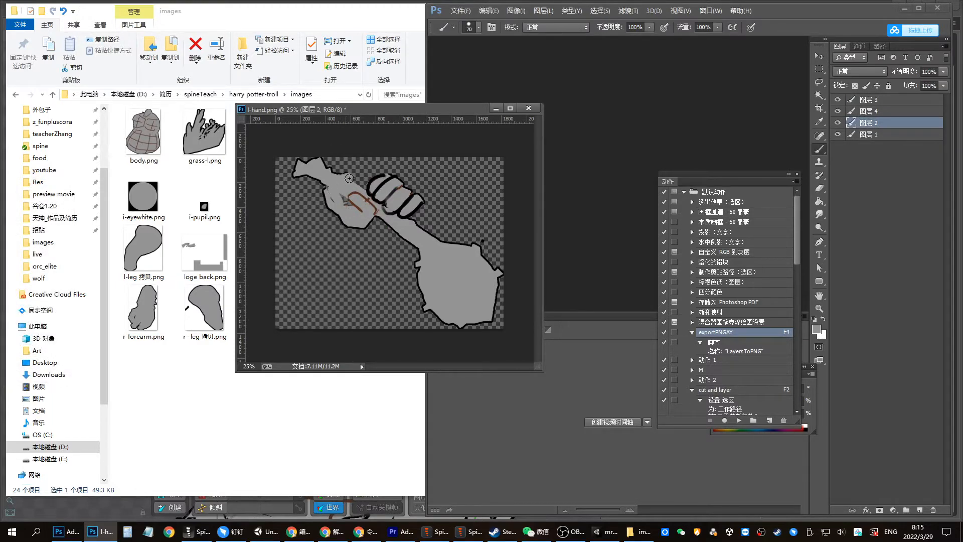
mouse_move(349, 178)
left_mouse_down()
mouse_move(371, 201)
mouse_move(343, 190)
left_mouse_up()
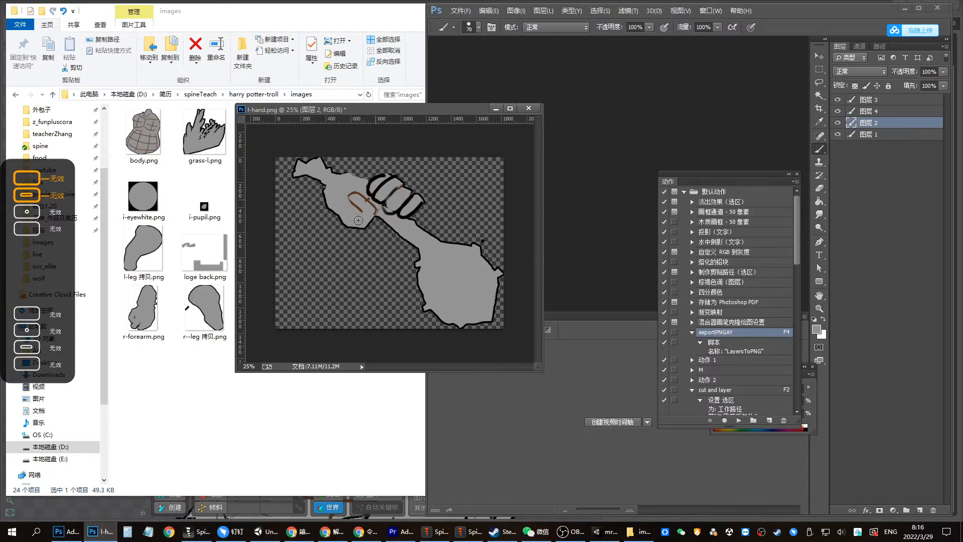
left_click_drag(357, 200, 321, 225)
key("ctrl+z")
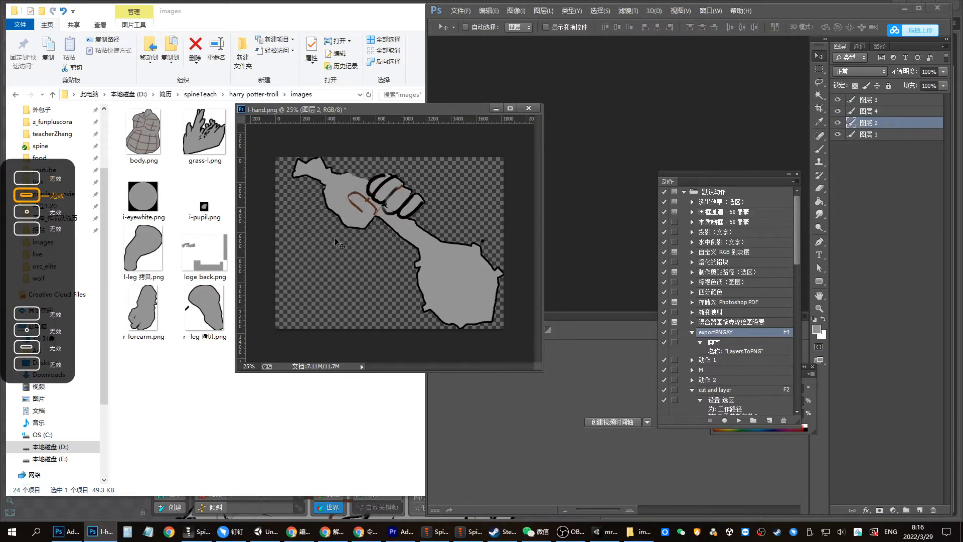
key("v")
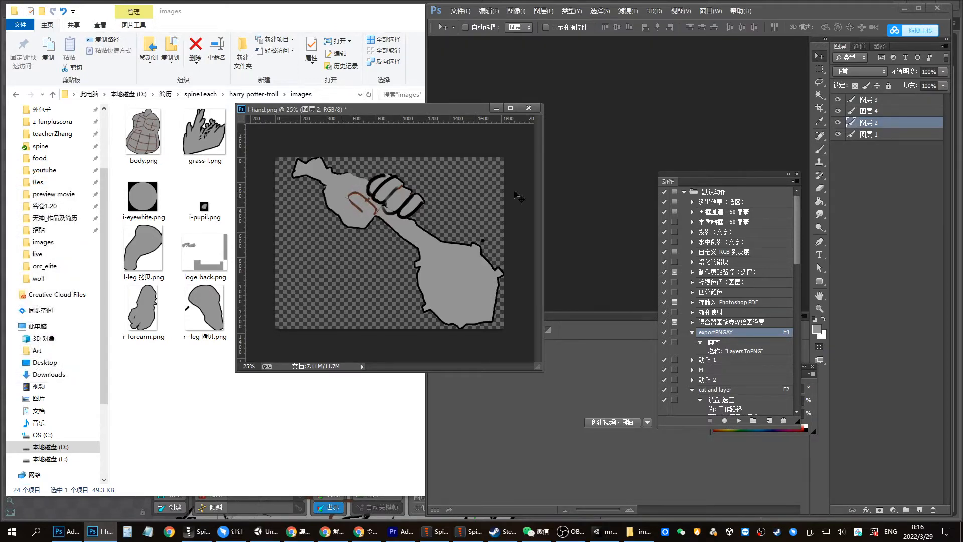
Place the palm layer 图层 2 beneath the club layer 图层 1 and make the club layer active
left_click_drag(886, 132, 886, 139)
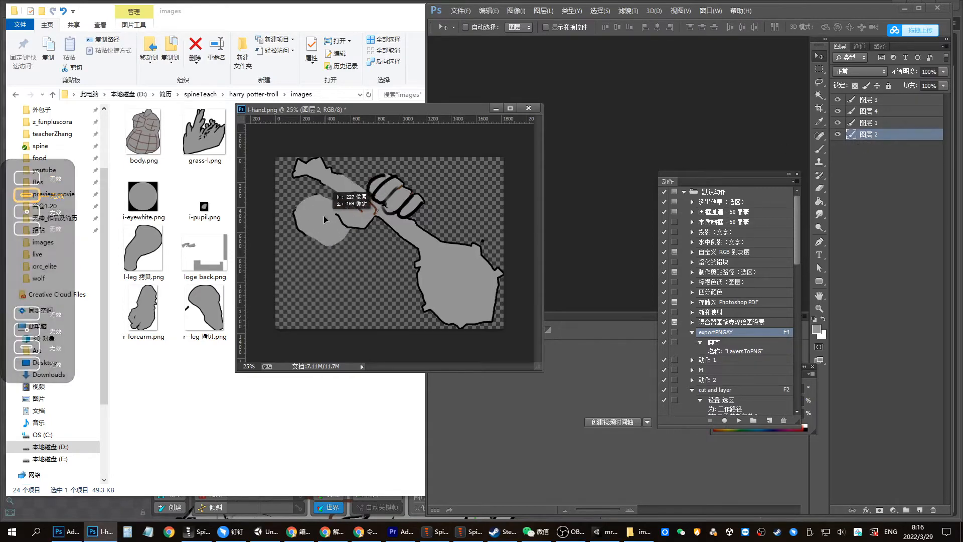
left_click(882, 126)
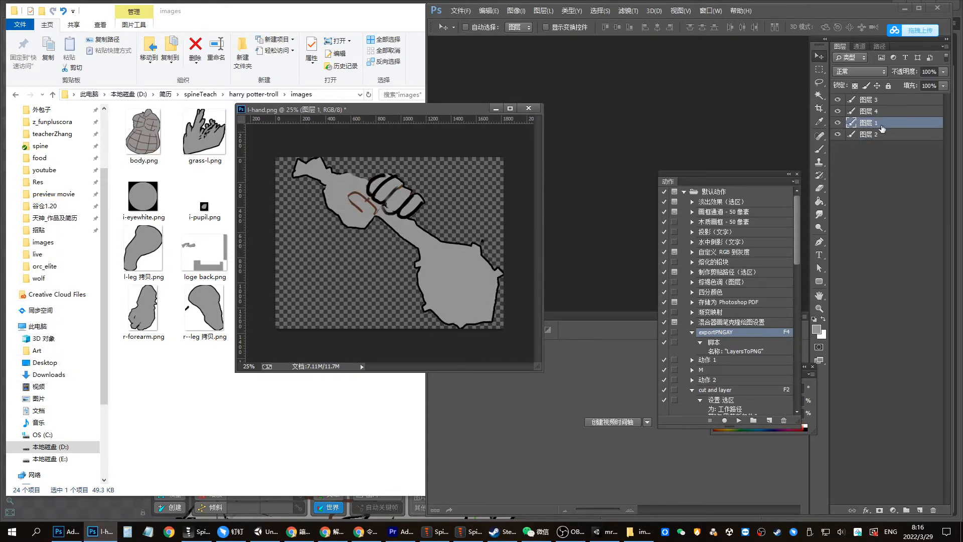
double_click(846, 126)
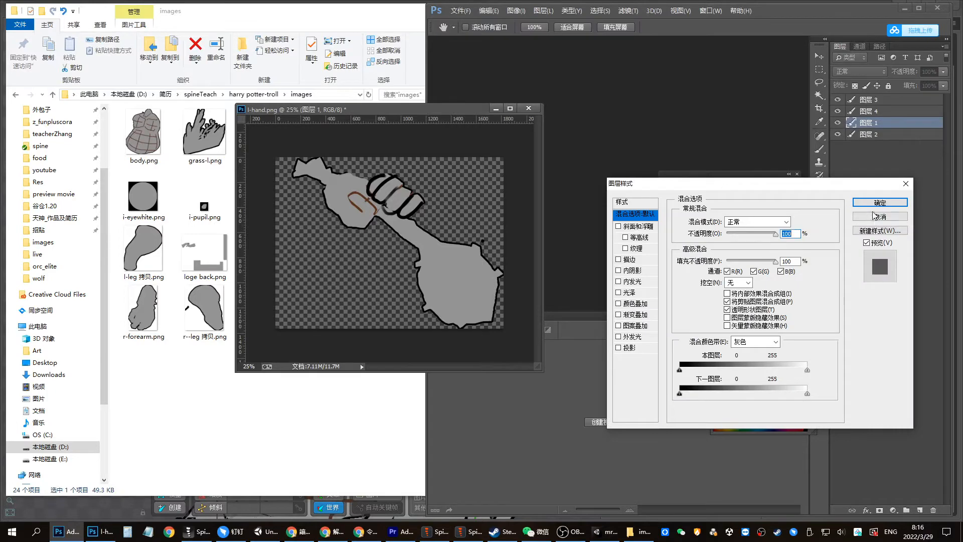
left_click(873, 215)
Paint black outlines along the edges of the filled handle section on 图层 1 with a size 45 brush
key("b")
left_click(395, 206, "alt")
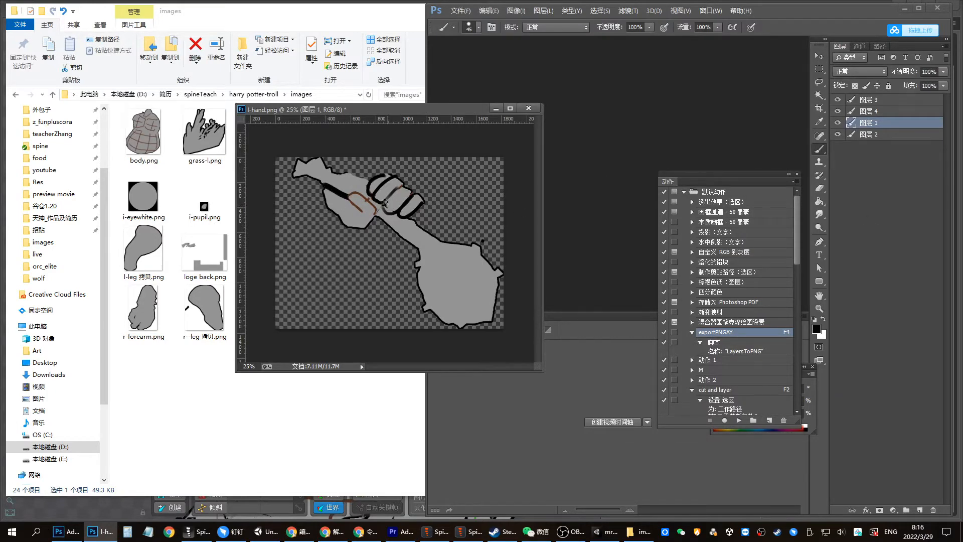
mouse_move(385, 202)
left_mouse_down()
mouse_move(337, 170)
mouse_move(370, 228)
mouse_move(419, 236)
mouse_move(367, 228)
left_mouse_up()
key("v")
key("ctrl+z")
key("ctrl+z")
key("ctrl+z")
Move the separated fingers back over the club handle so they wrap around it above the palm
left_click(370, 218, "ctrl")
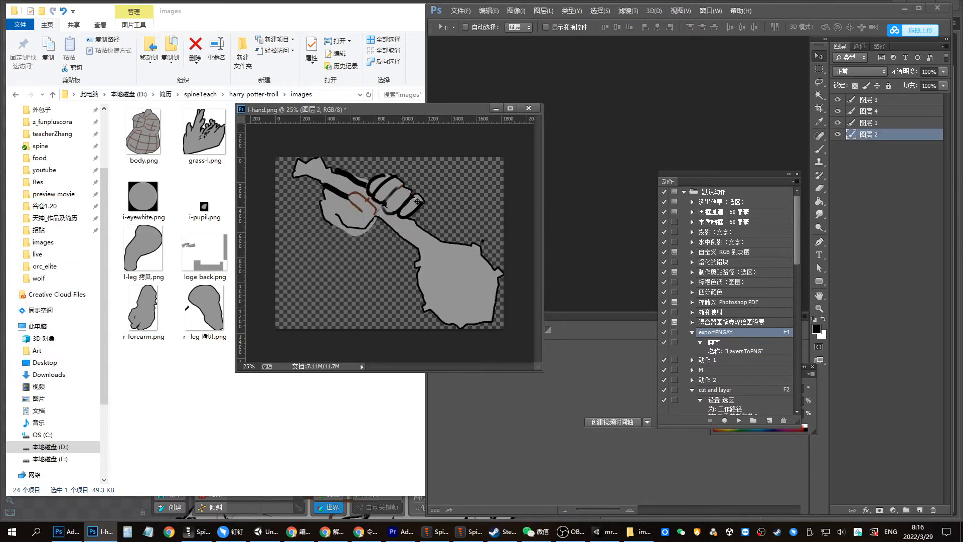
left_click(444, 195, "ctrl")
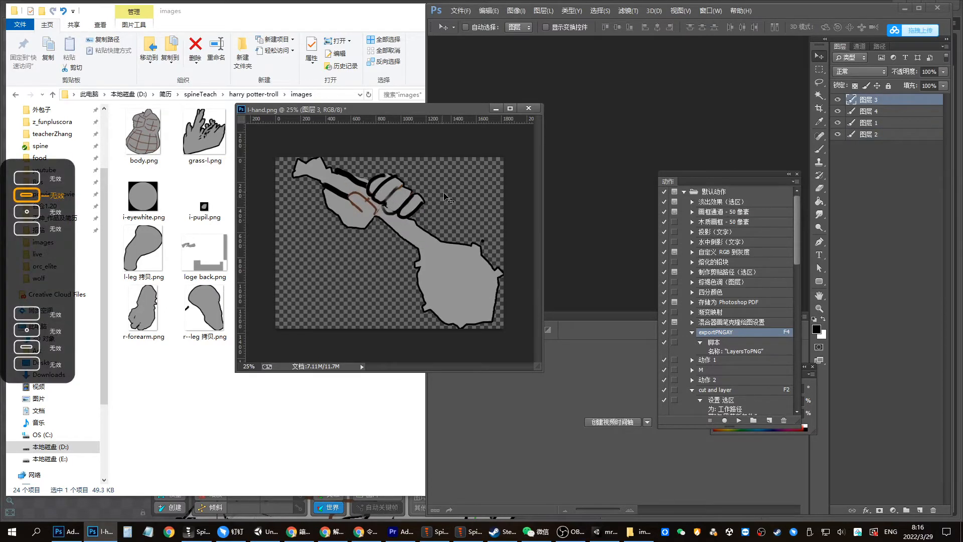
left_click(414, 200, "ctrl")
left_click_drag(414, 200, 364, 184)
key("ctrl+z")
left_click_drag(365, 198, 362, 205, "ctrl")
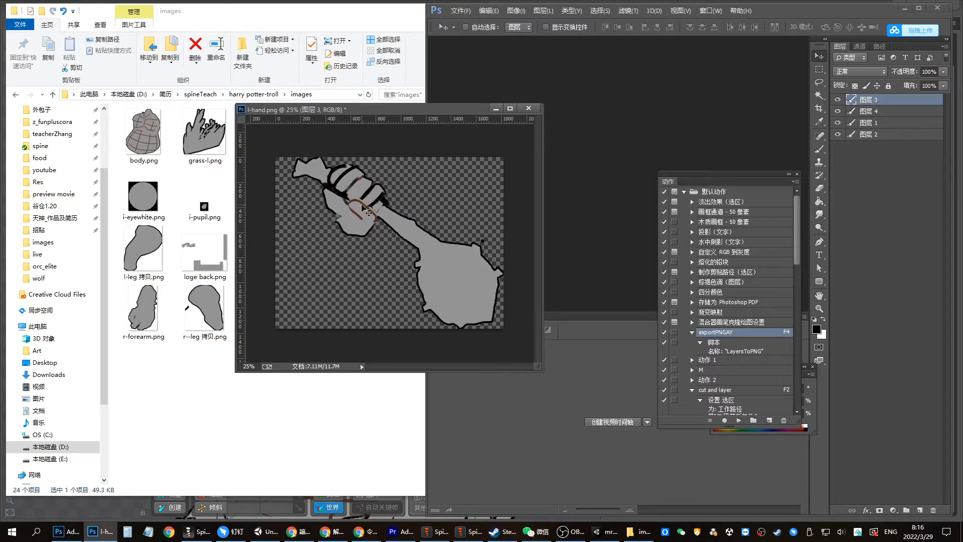
Erase the excess area around the thumb on 图层 3 with a size 125 eraser
key("e")
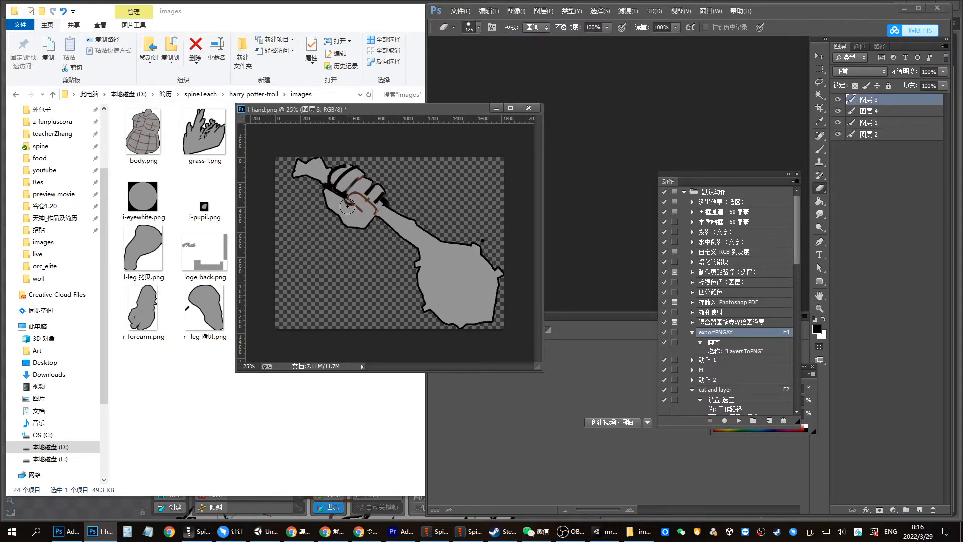
key("v")
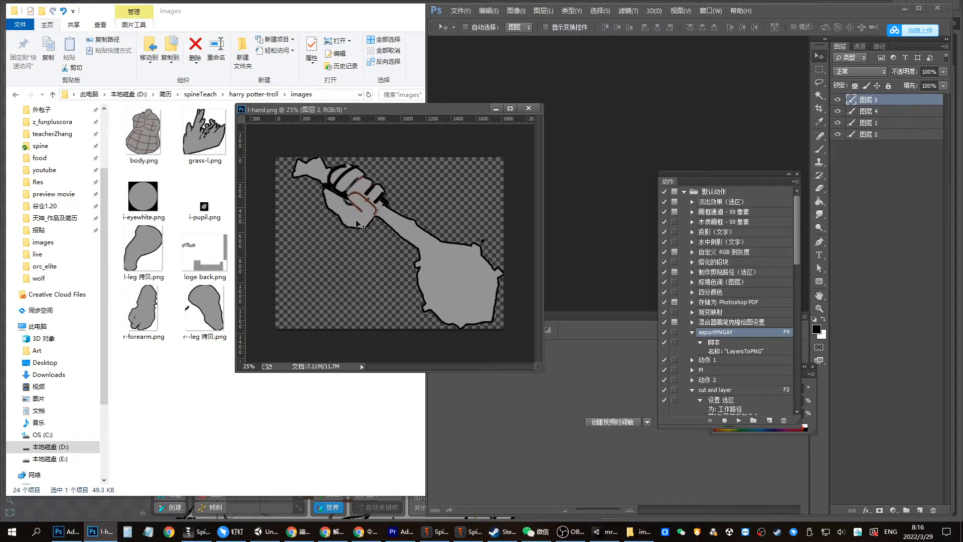
key("e")
key("v")
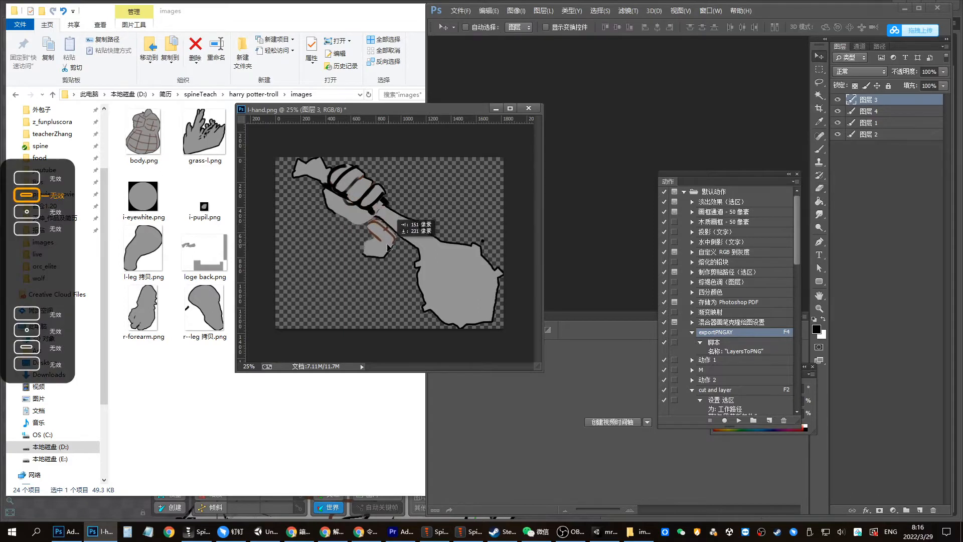
Test the separated artwork by moving the thumb, fingers and club layers, undoing each move
mouse_move(369, 214)
left_mouse_down()
mouse_move(372, 222)
mouse_move(367, 211)
mouse_move(398, 189)
mouse_move(374, 203)
mouse_move(384, 236)
left_mouse_up()
key("ctrl+z")
left_click_drag(380, 191, 391, 185)
key("ctrl+z")
left_click_drag(409, 232, 411, 231)
key("ctrl+z")
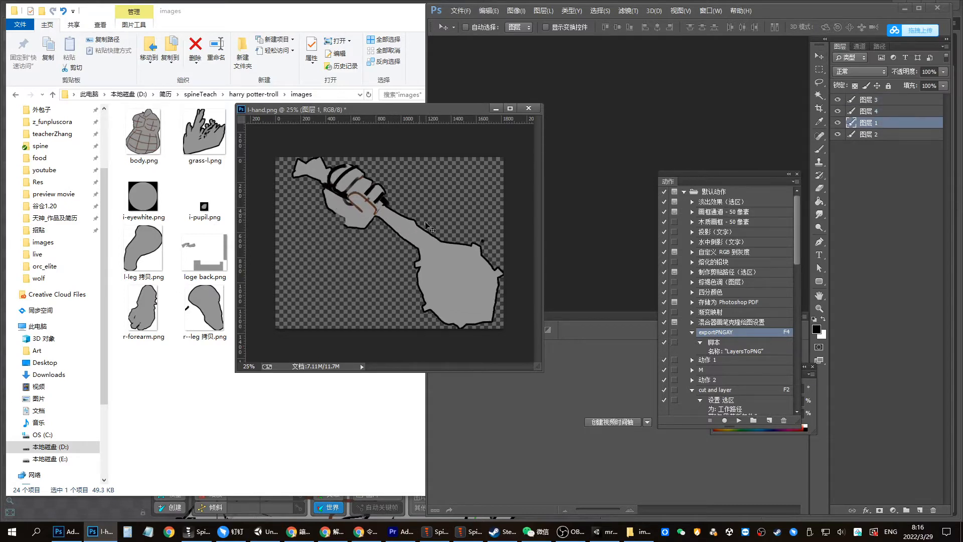
Try rotating the club layer inside the hand with Free Transform and cancel the transform
key("ctrl+t")
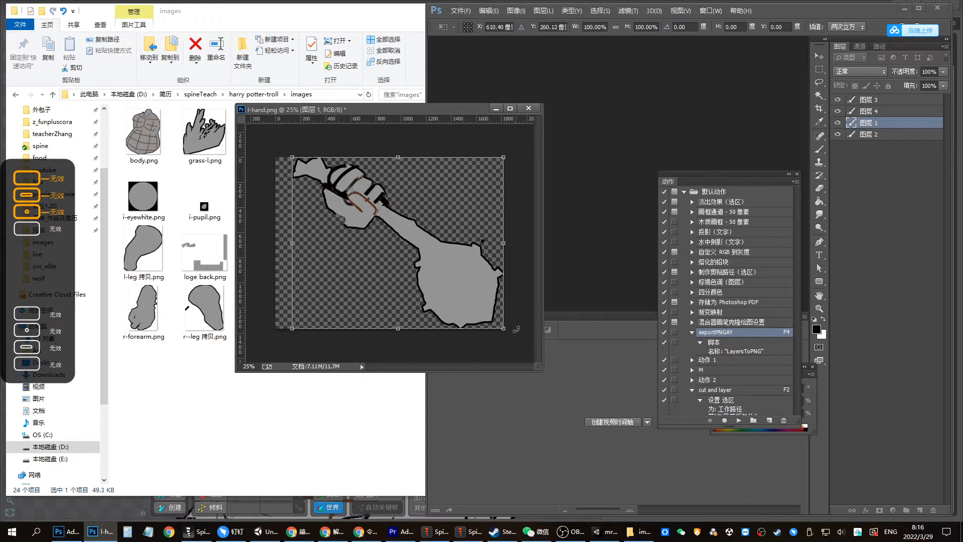
mouse_move(516, 330)
left_mouse_down()
mouse_move(525, 290)
mouse_move(495, 339)
mouse_move(500, 334)
left_mouse_up()
key("ctrl+z")
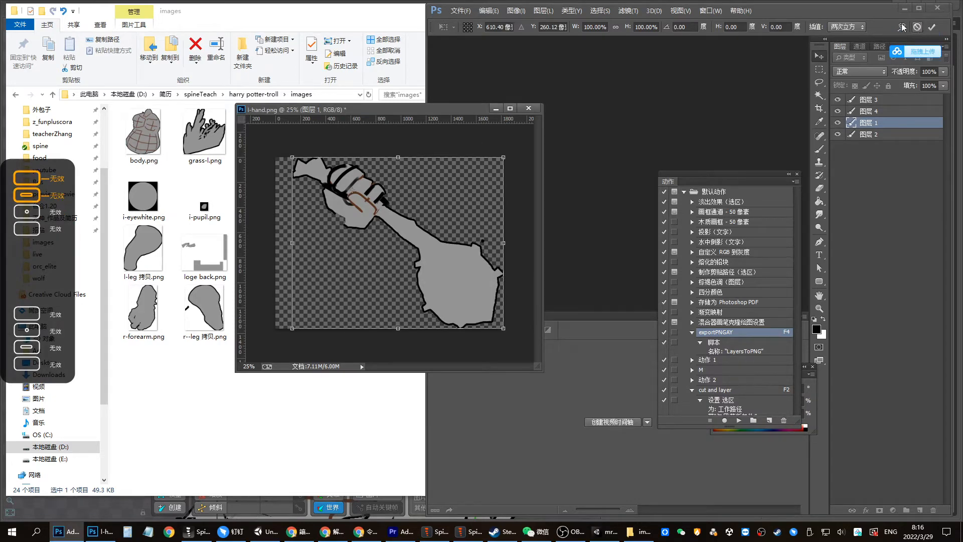
left_click(916, 28)
Switch to the troll project in Spine and select the l-forearm mesh after looking at the l-hand mesh
left_click_drag(409, 110, 435, 114)
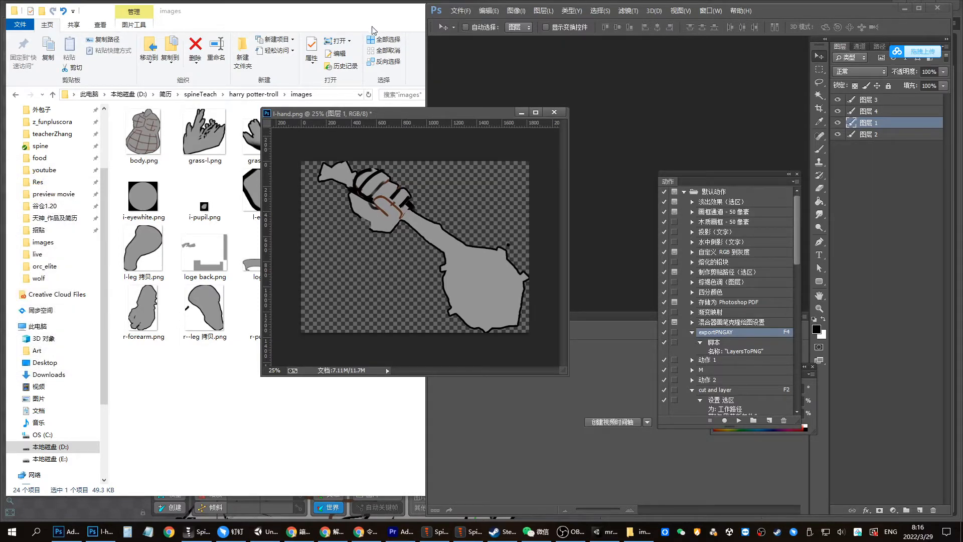
mouse_move(466, 535)
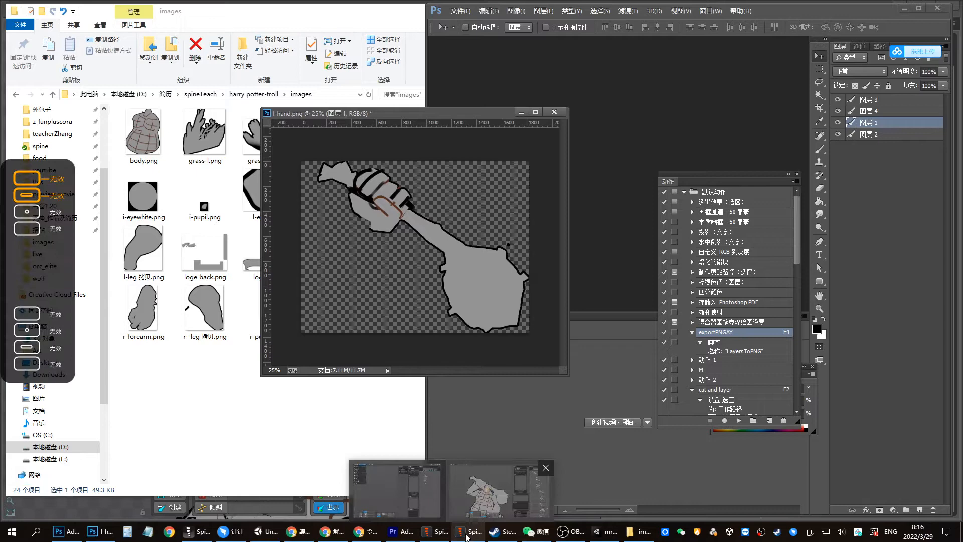
left_click(514, 506)
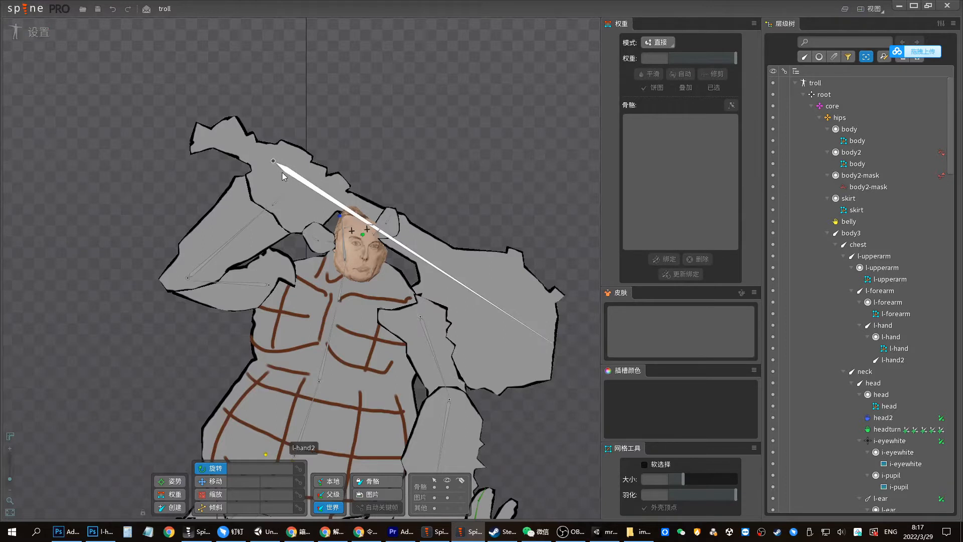
left_click(311, 178)
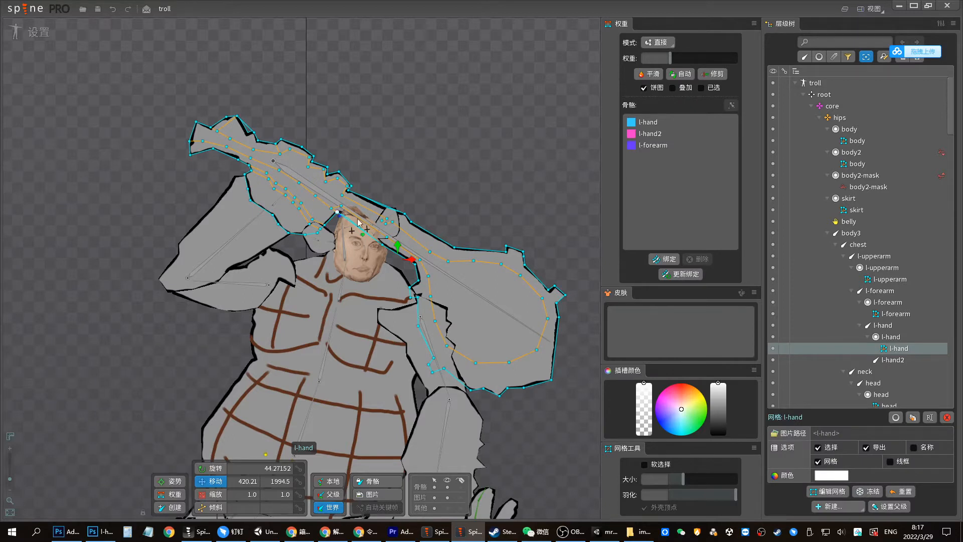
left_click(251, 248)
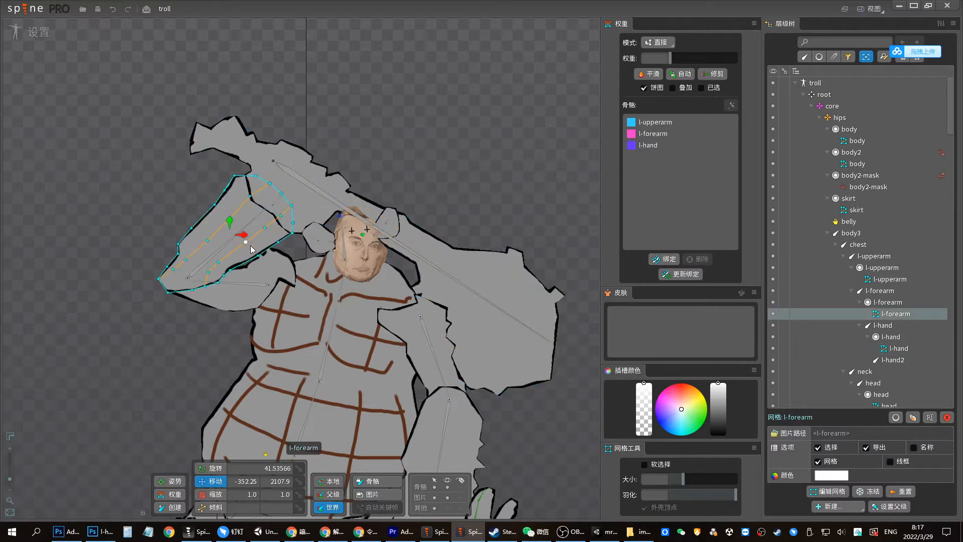
left_click(477, 314)
left_click(228, 261)
left_click(237, 288)
left_click(239, 250)
left_click(240, 251)
left_click(827, 491)
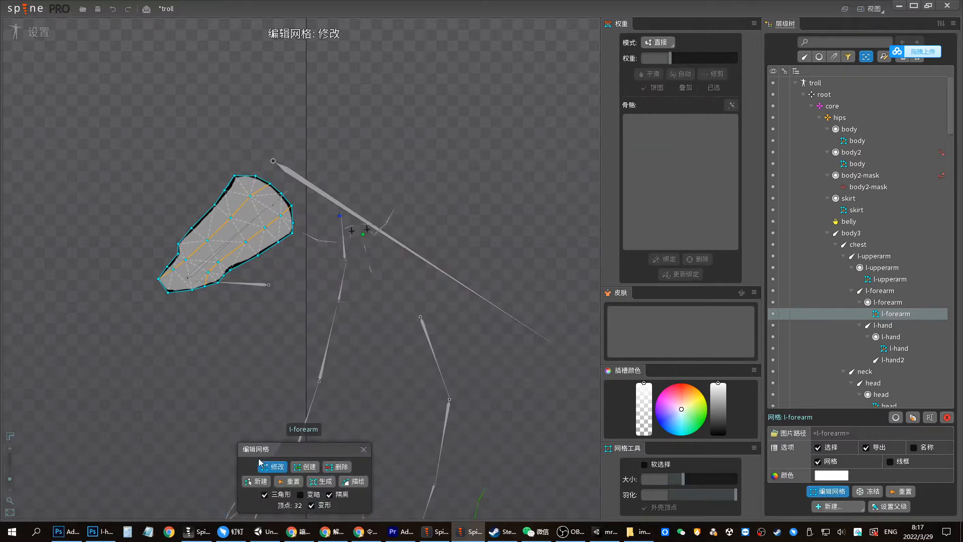
left_click(258, 481)
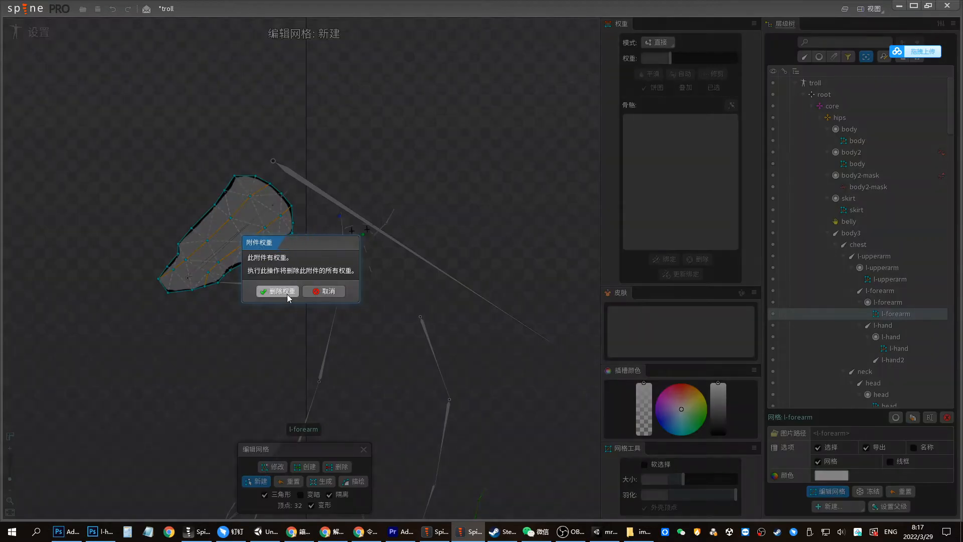
left_click(324, 291)
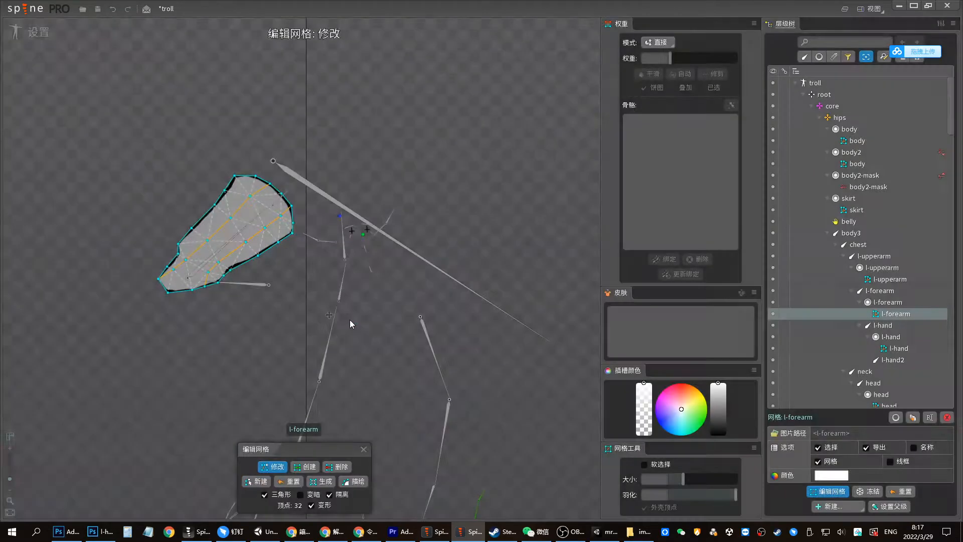
left_click(364, 449)
Examine how the l-forearm mesh vertices are weighted to the l-upperarm, l-forearm and l-hand bones
left_click(649, 145)
left_click(652, 125, "shift")
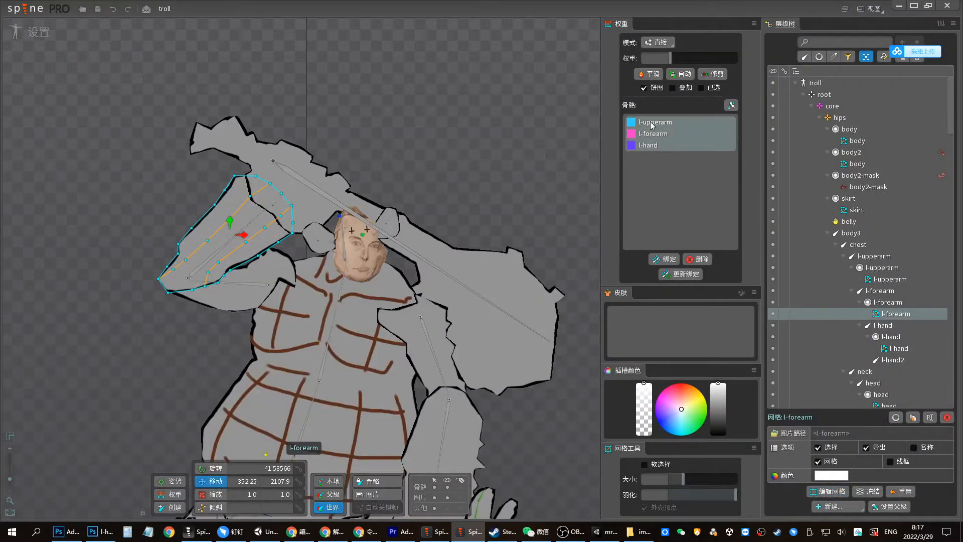
left_click(171, 494)
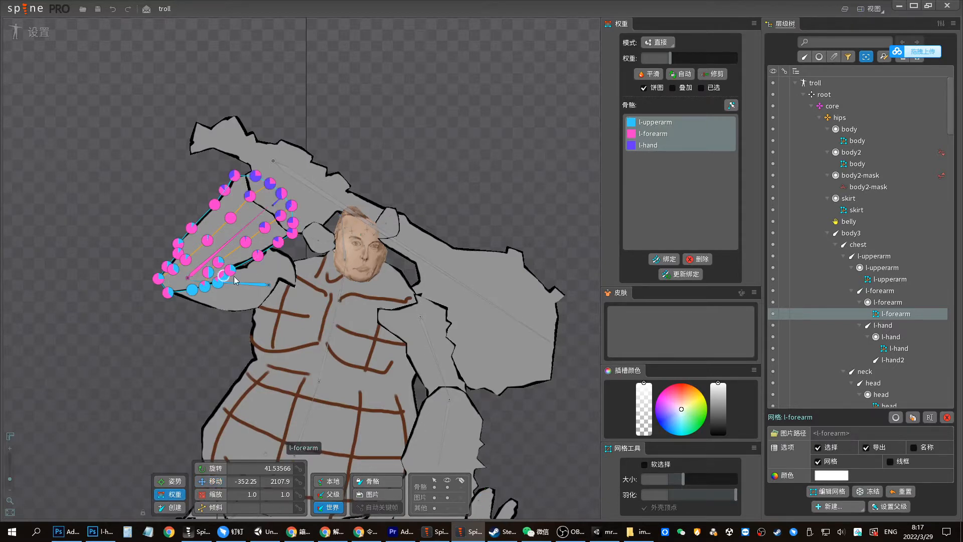
key("space")
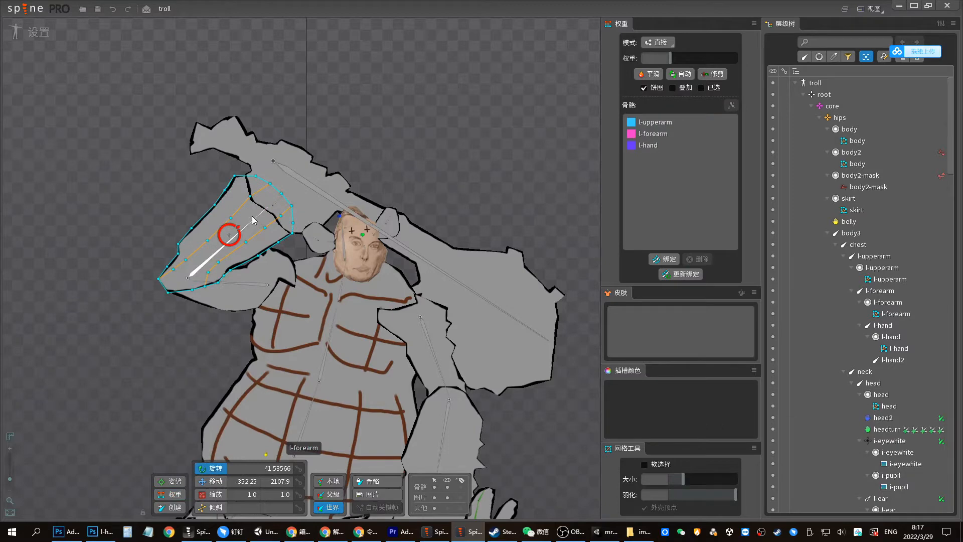
Test the elbow deformation by rotating the l-forearm bone several times, undoing each rotation
left_click_drag(252, 220, 219, 182)
key("space")
key("ctrl+z")
key("ctrl+z")
key("ctrl+z")
key("ctrl+z")
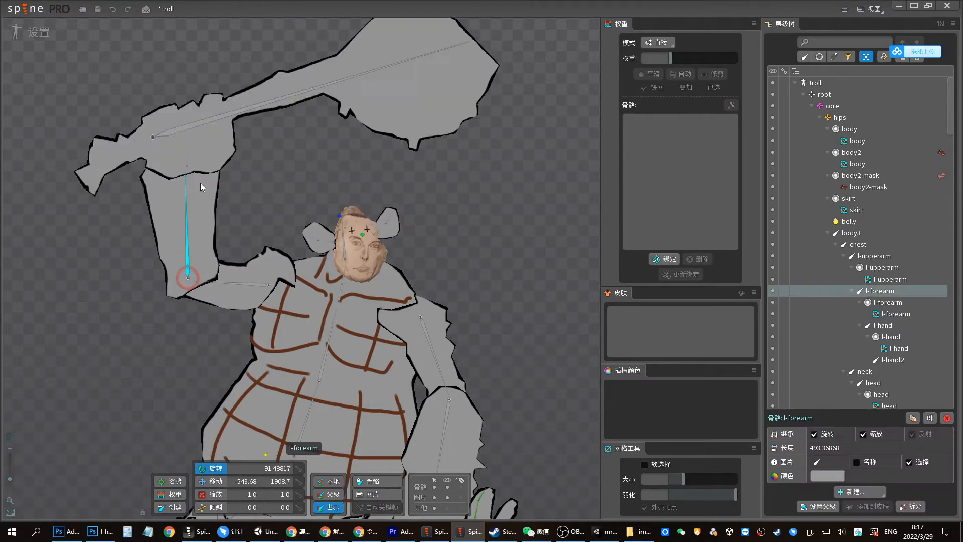
left_click(251, 276)
key("space")
left_click_drag(239, 234, 225, 213)
key("ctrl+z")
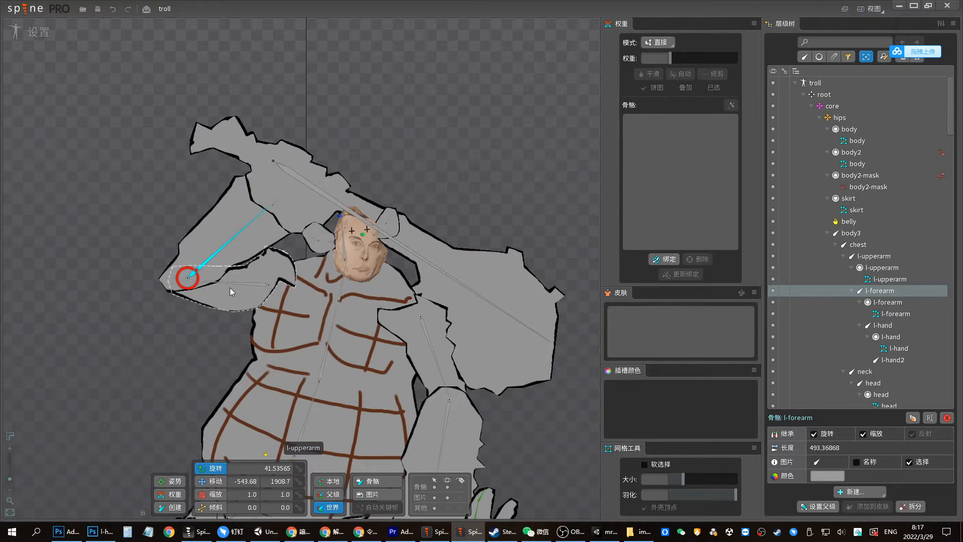
left_click_drag(243, 228, 131, 192)
key("ctrl+z")
left_click_drag(254, 224, 115, 194)
key("ctrl+z")
Edit the l-forearm mesh and create edges linking the vertices across the elbow end
left_click(190, 249)
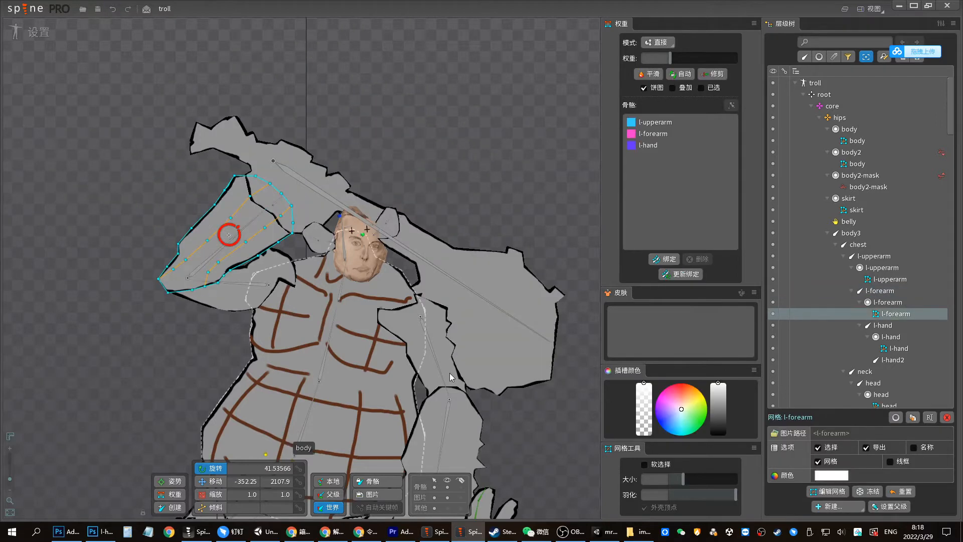
left_click(829, 491)
left_click(306, 466)
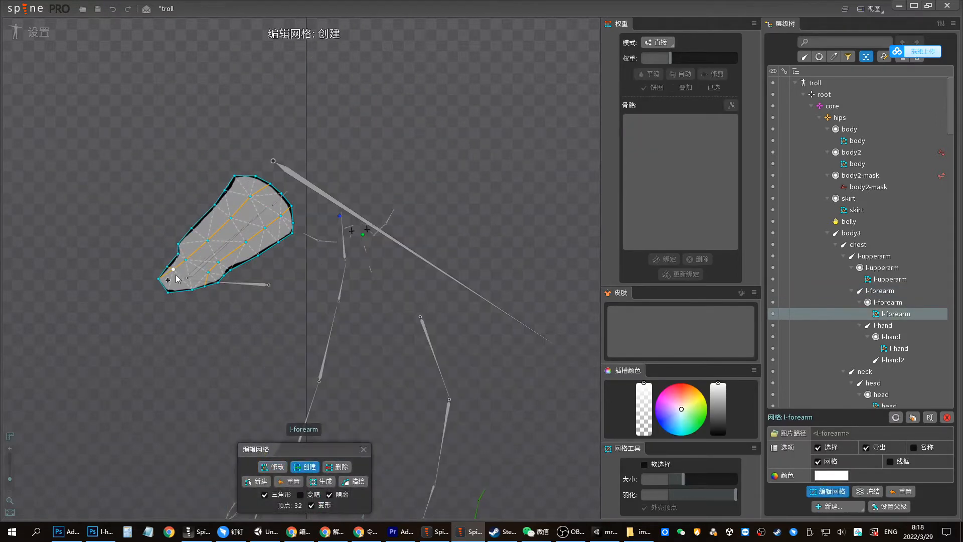
left_click_drag(201, 279, 221, 271)
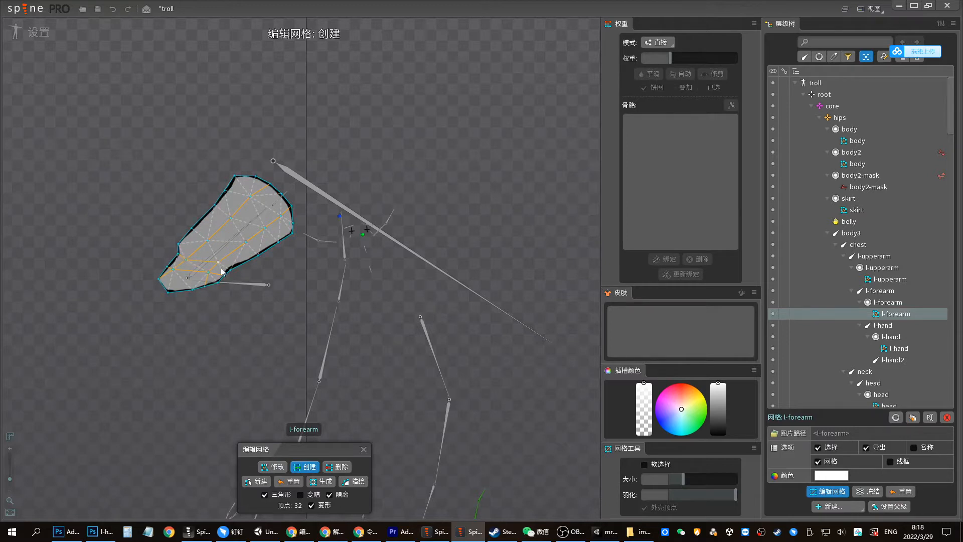
Delete the surplus vertices along the middle of the l-forearm mesh and connect the elbow and wrist vertices with new edges
left_click(324, 466)
left_click(194, 231)
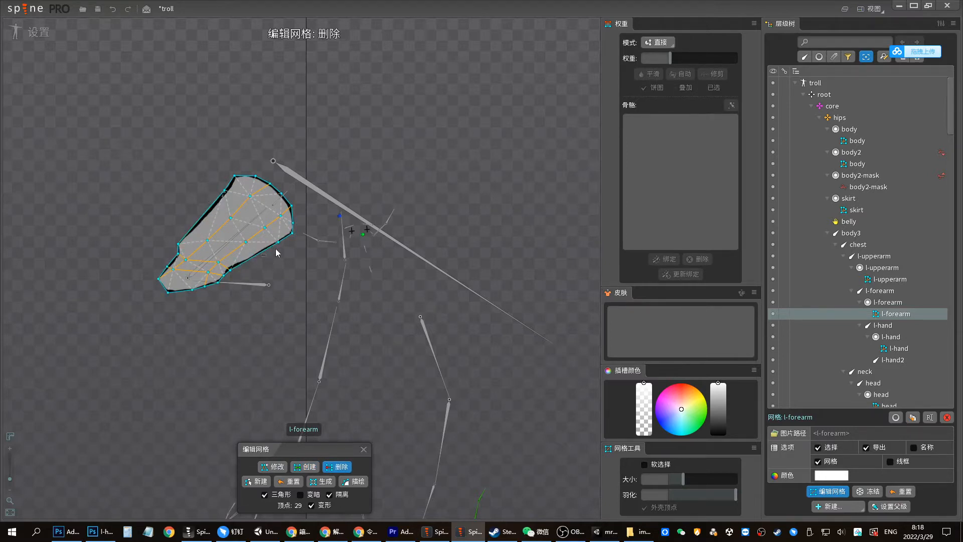
left_click(228, 219)
left_click(304, 466)
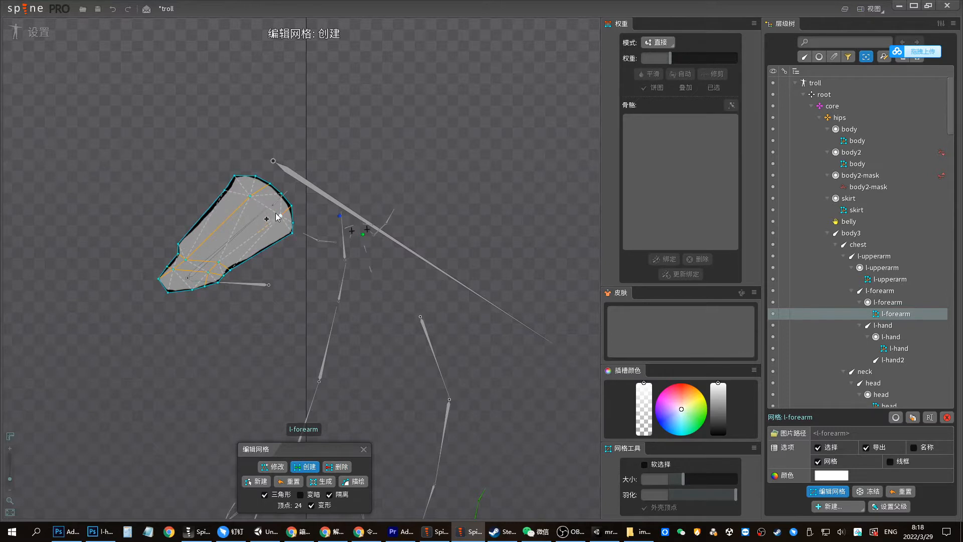
left_click_drag(220, 262, 281, 216)
left_click(363, 450)
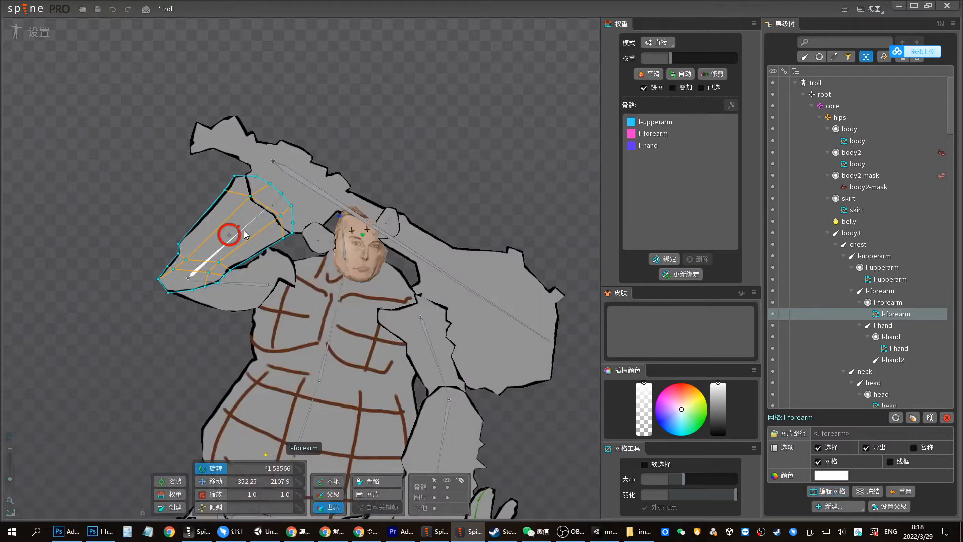
Test the simplified forearm mesh by rotating the l-forearm bone, and undo the test
key("space")
left_click_drag(244, 227, 327, 222)
key("v")
left_click(301, 206)
key("ctrl+z")
Switch to Photoshop and batch-rename all four l-hand layers with the rename script, using the pattern "weapon"
left_click(101, 531)
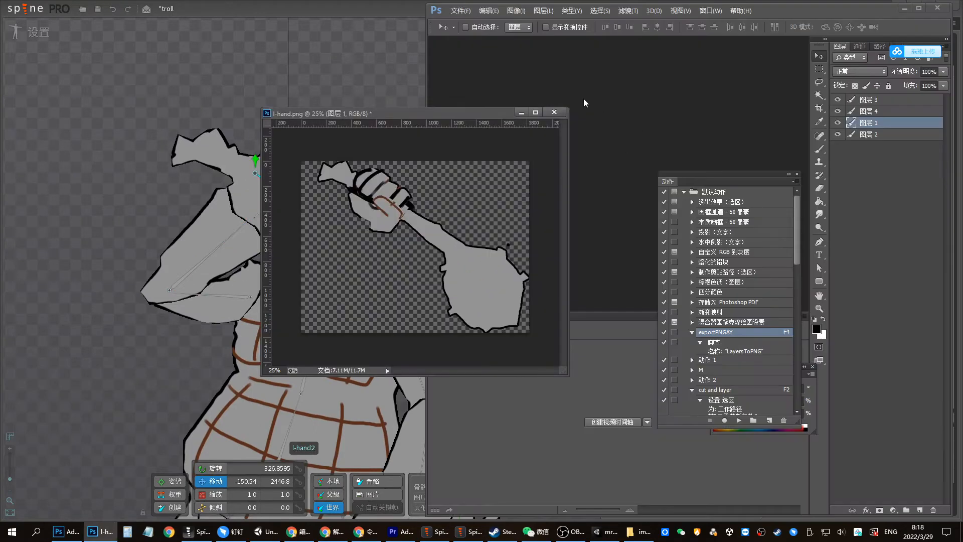
left_click(885, 104)
left_click(879, 135, "shift")
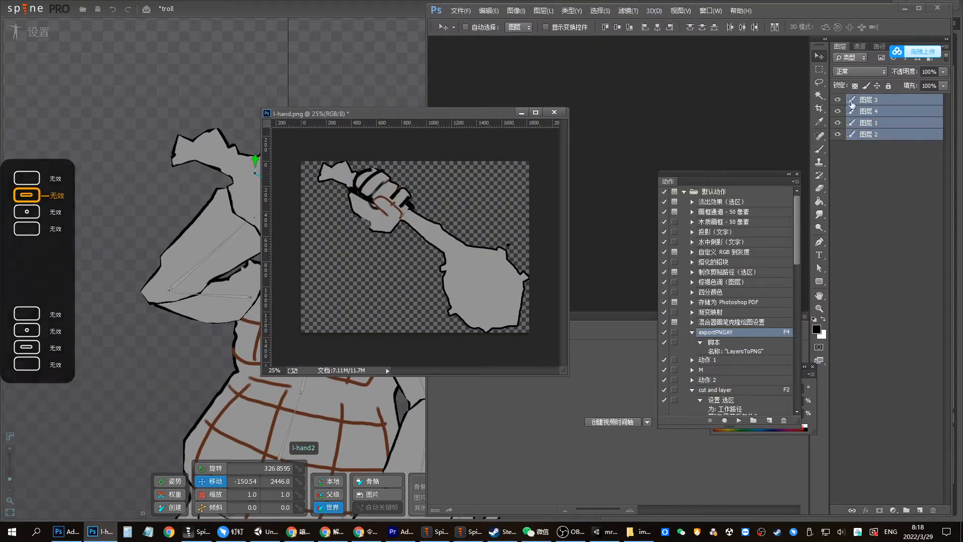
key("F3")
type("wep")
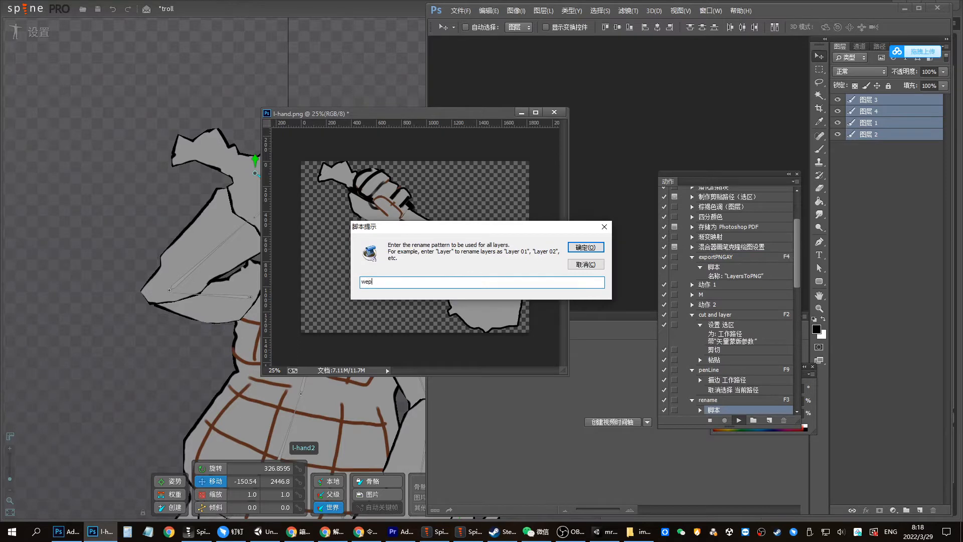
key("BackSpace")
type("apon")
key("Return")
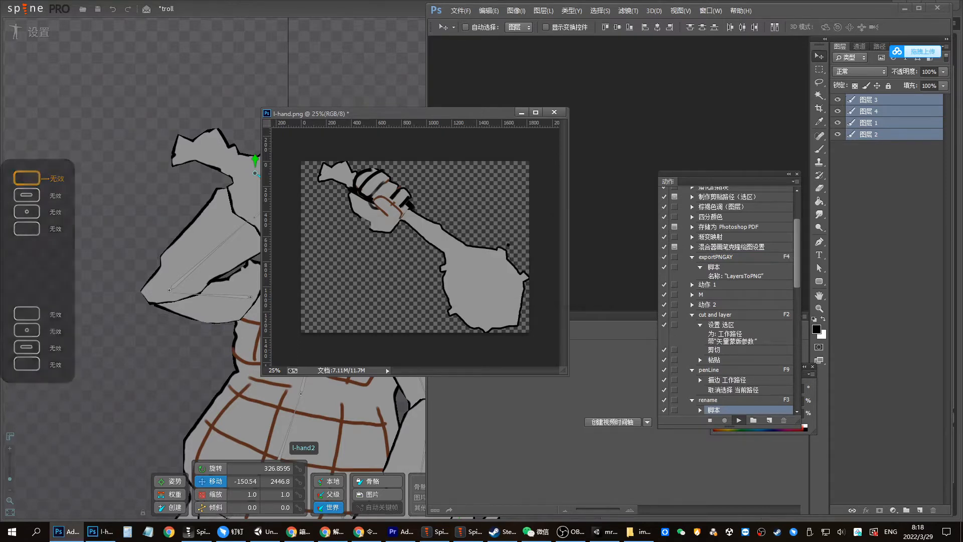
Save the document as l-hand.psd in the harry potter-troll folder and export its visible layers as PNGs plus JSON at 100% scale
key("ctrl+shift+s")
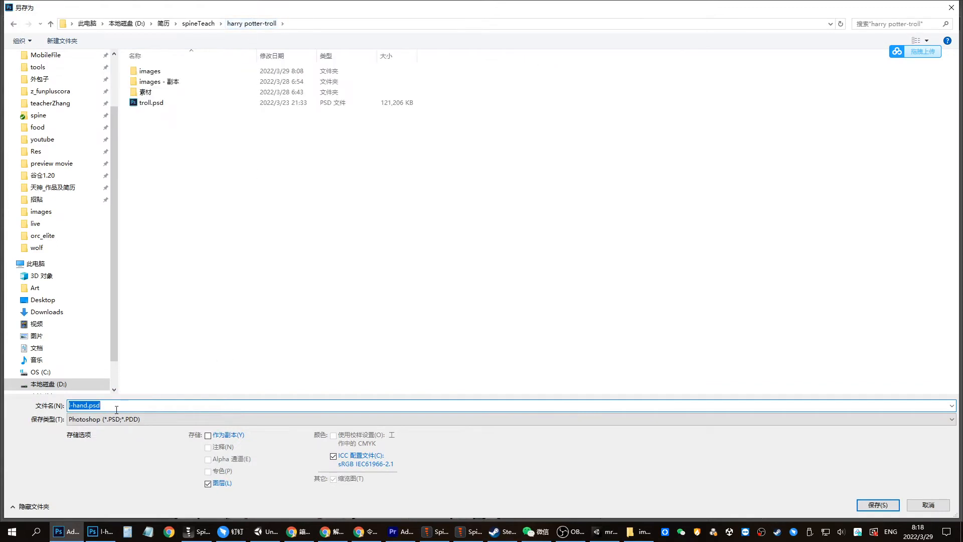
left_click(871, 506)
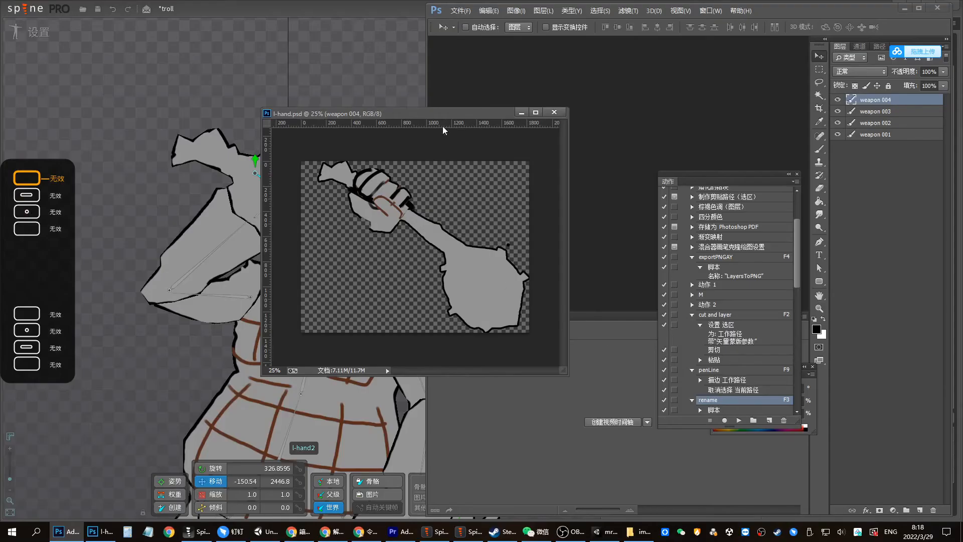
key("F4")
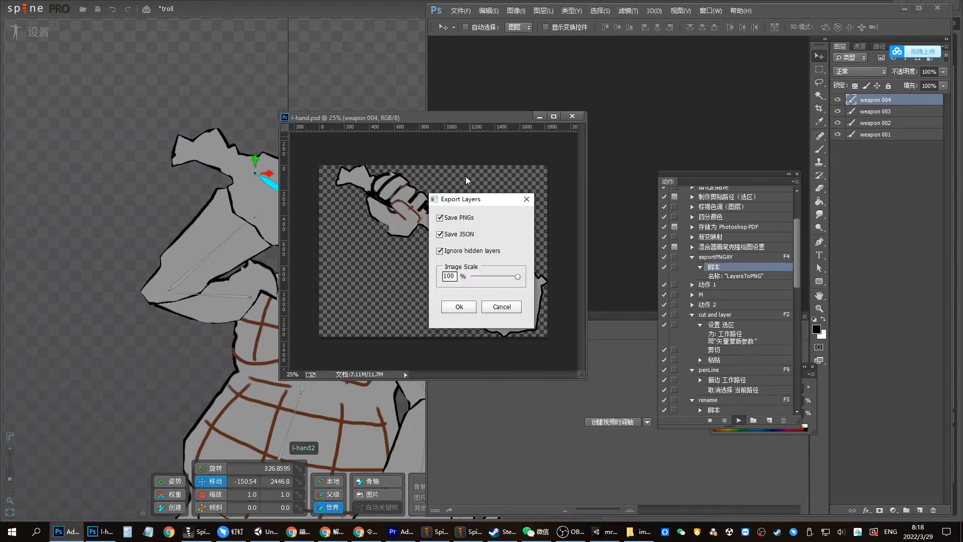
left_click(462, 311)
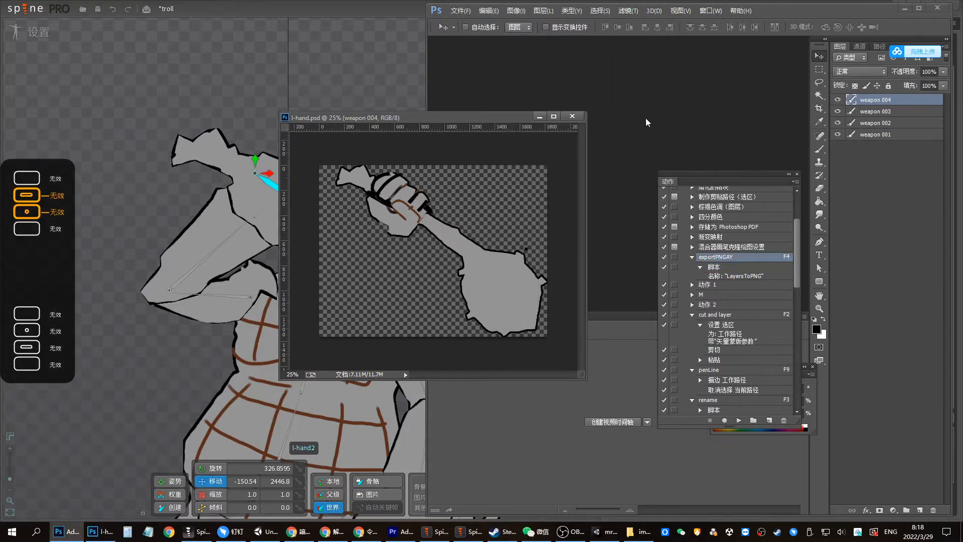
Check the images folder for the exported weapon PNGs and l-hand.json, and return to Spine
left_click(307, 5)
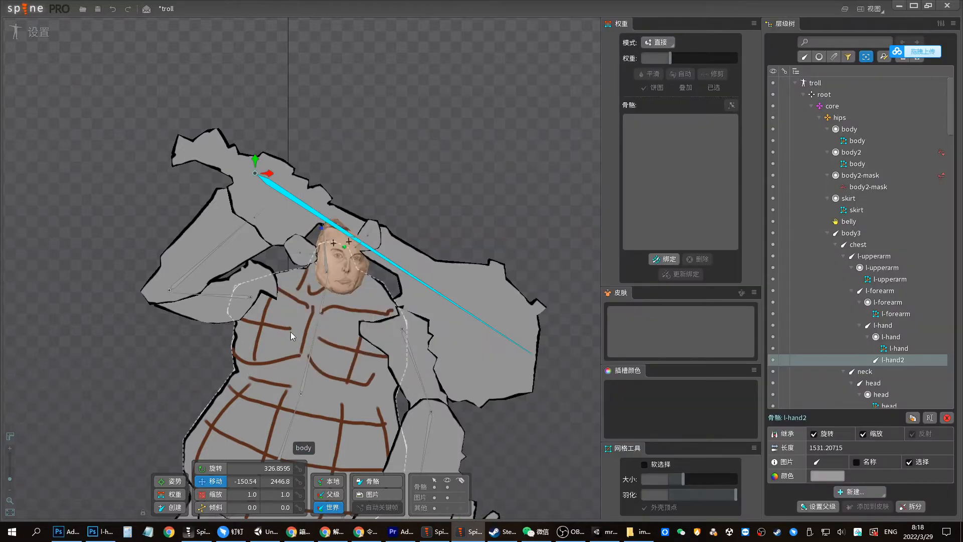
left_click(637, 532)
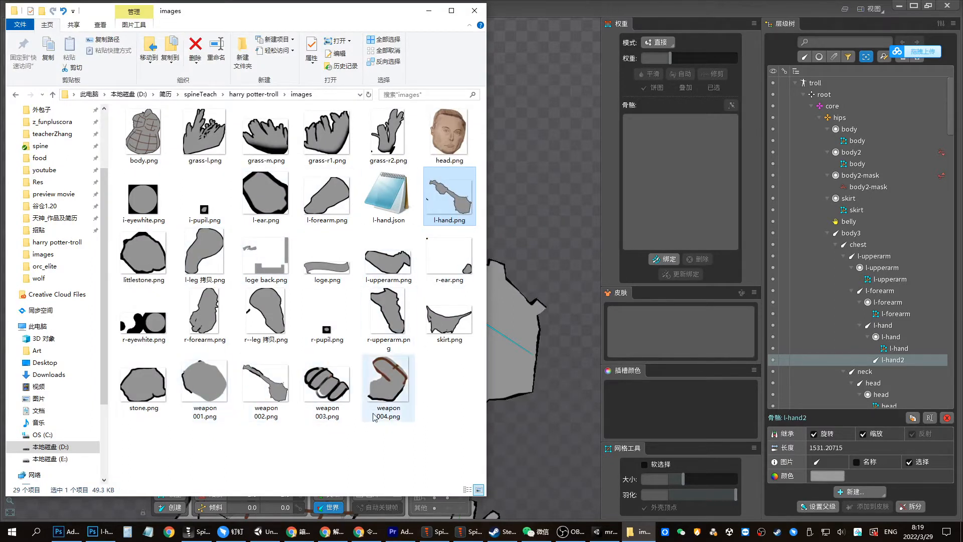
left_click_drag(401, 439, 186, 373)
left_click(388, 193)
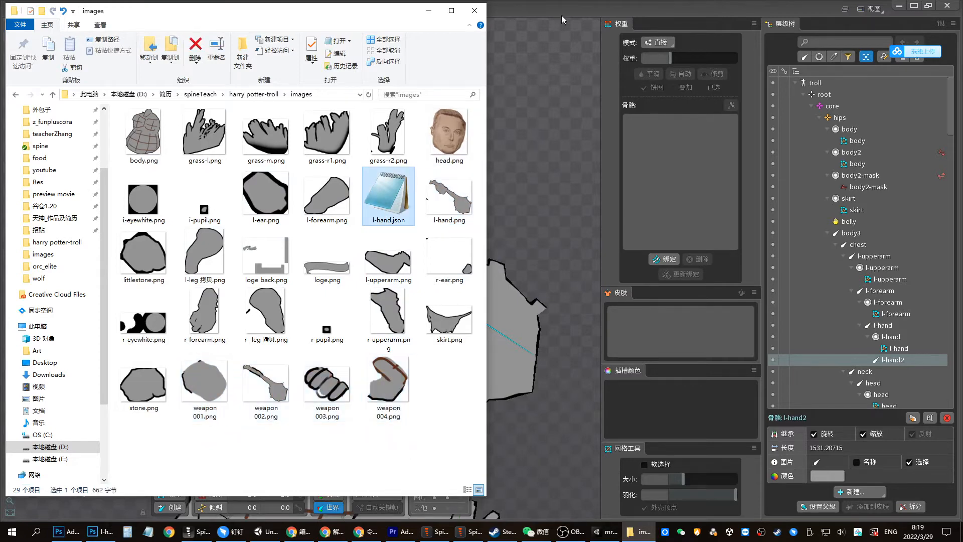
left_click(566, 10)
Import l-hand.json from the harry potter-troll images folder as a new skeleton at scale 1, without starting a new project
left_click(47, 11)
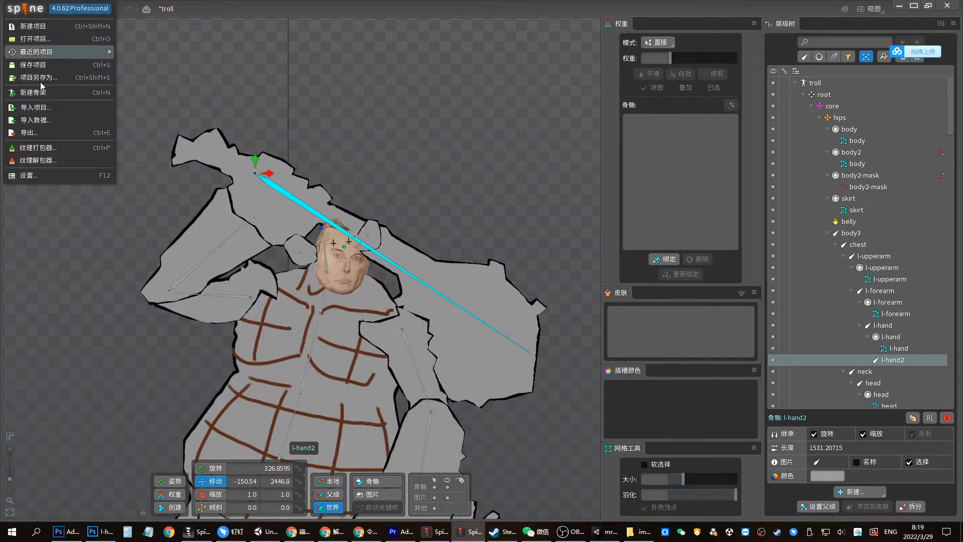
left_click(46, 122)
left_click(226, 277)
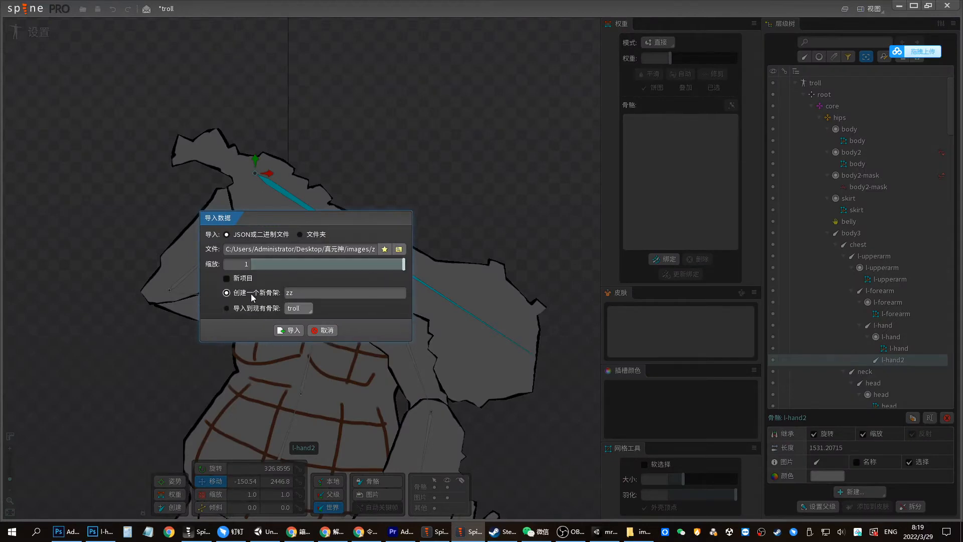
left_click(399, 250)
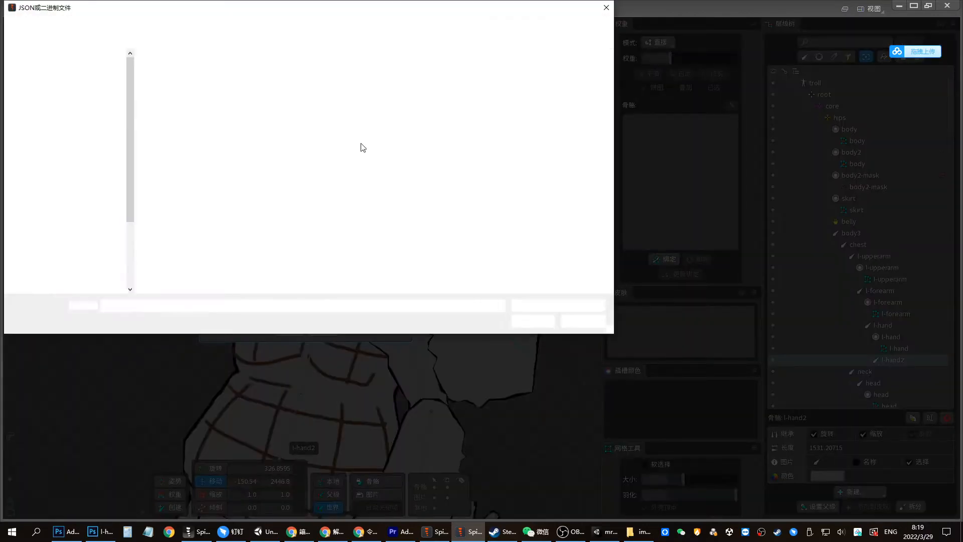
left_click_drag(199, 48, 200, 50)
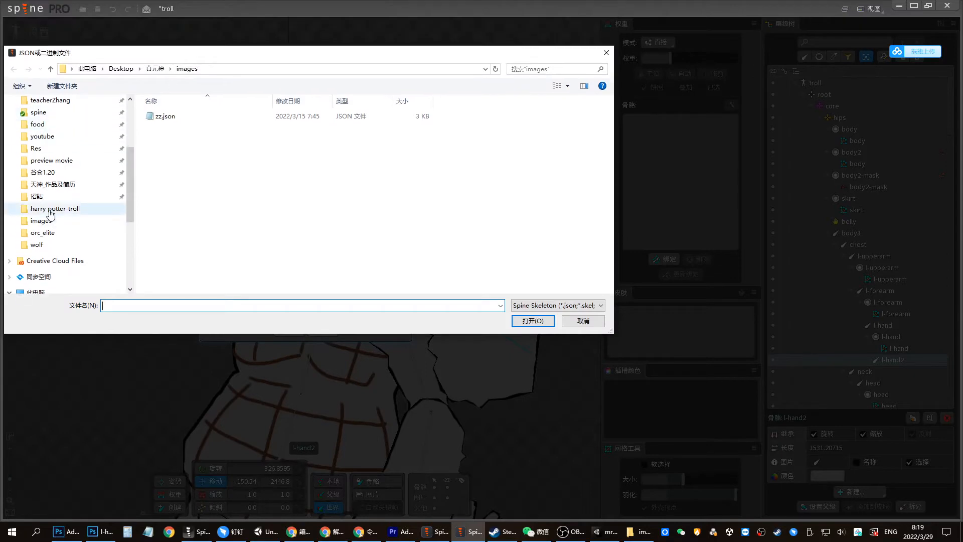
left_click(68, 187)
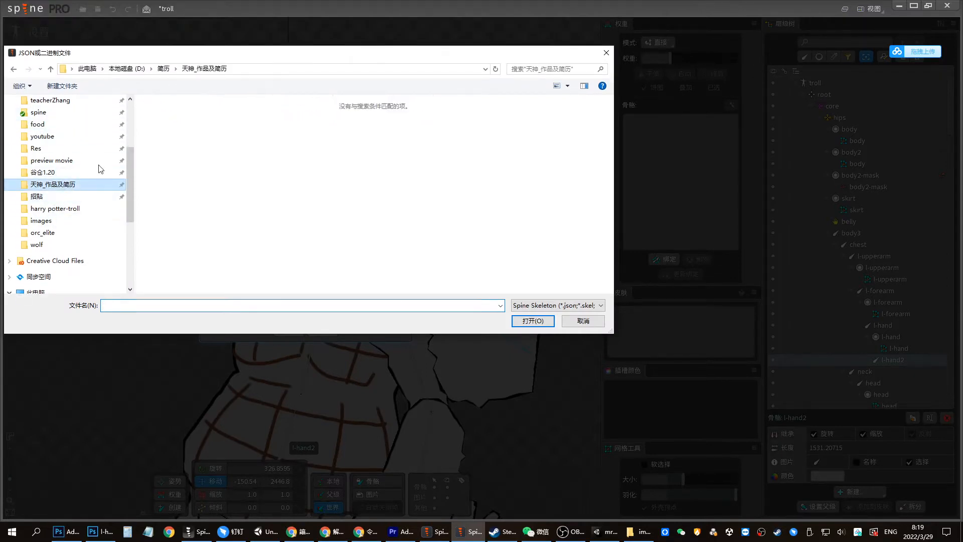
left_click(165, 70)
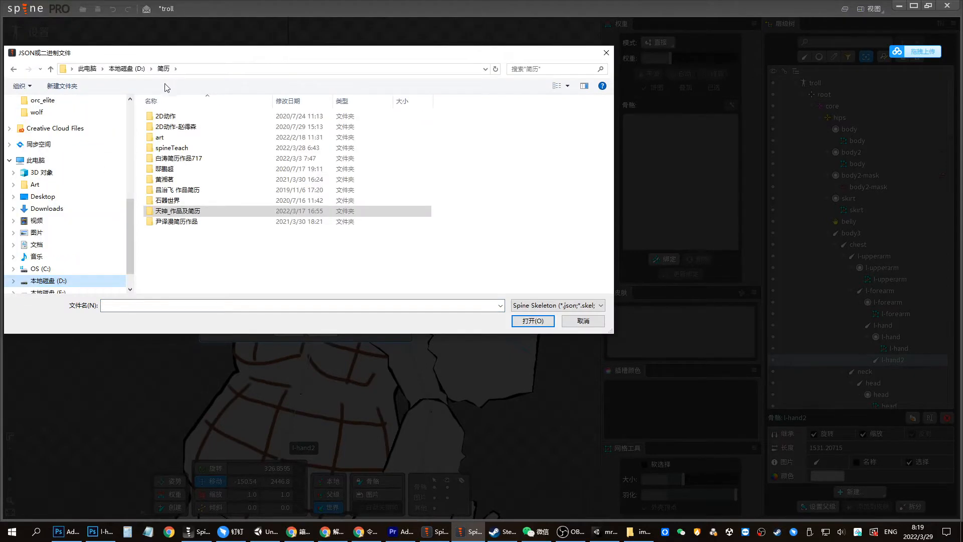
double_click(171, 149)
double_click(170, 126)
double_click(167, 117)
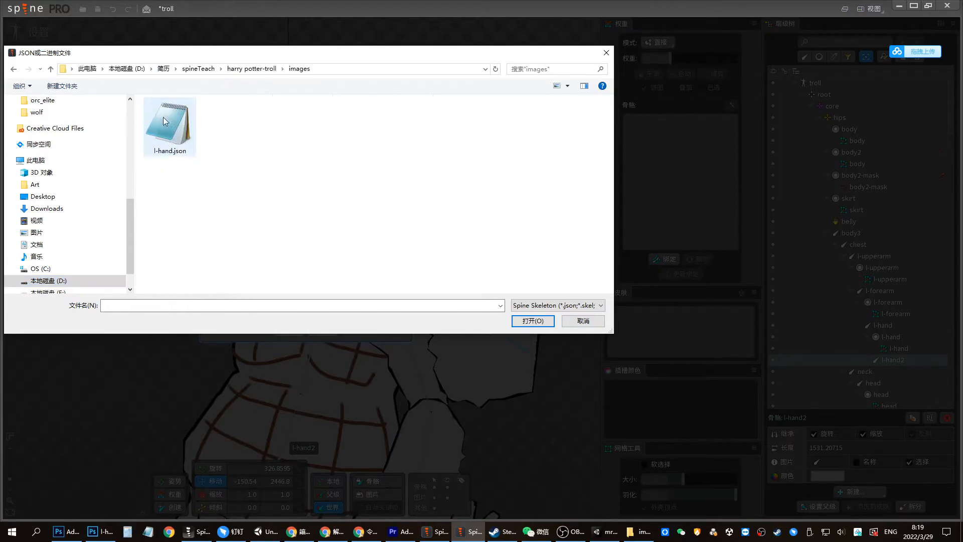
double_click(171, 135)
left_click(288, 330)
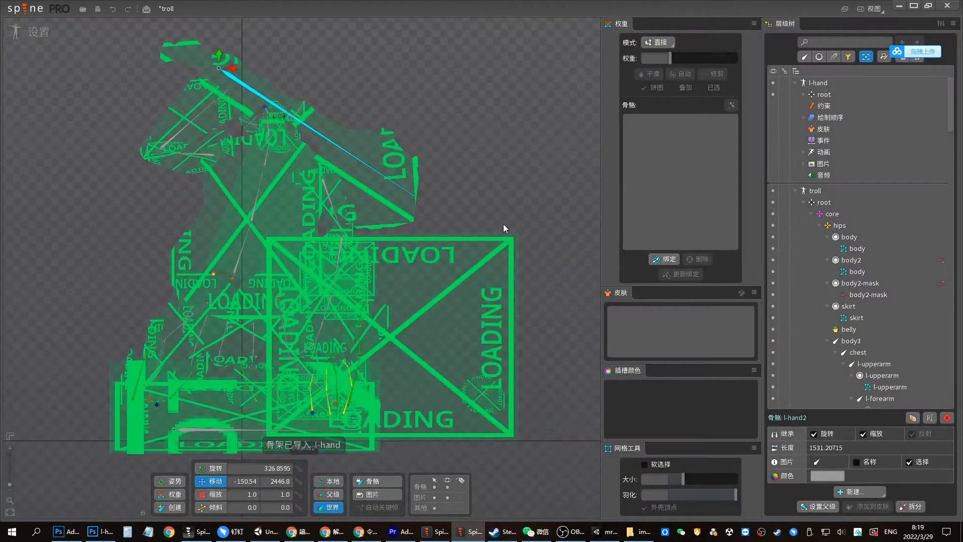
Select the weapon 001 to 004 slots of the imported l-hand skeleton and move them over the troll's raised hand and club
left_click(803, 94)
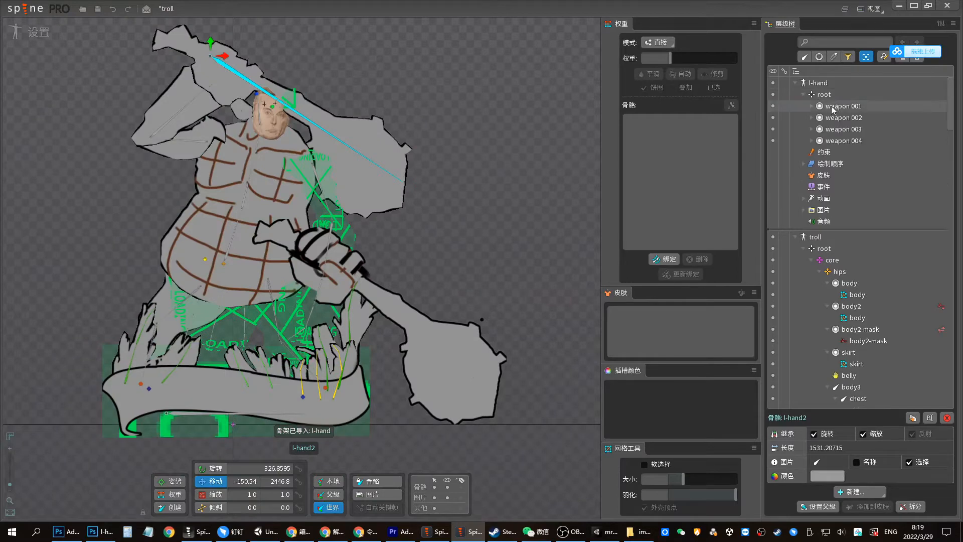
left_click_drag(827, 106, 830, 152)
left_click_drag(557, 370, 459, 176)
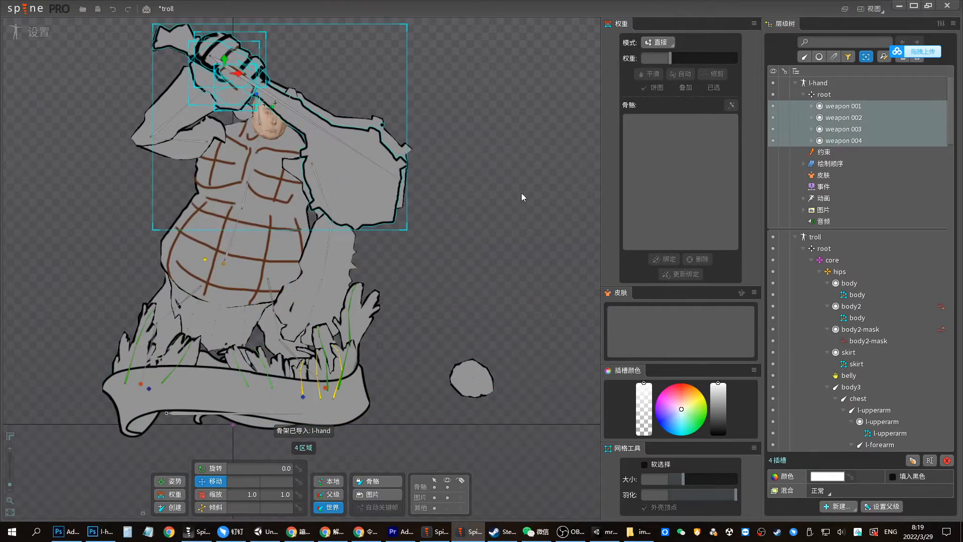
key("ctrl+z")
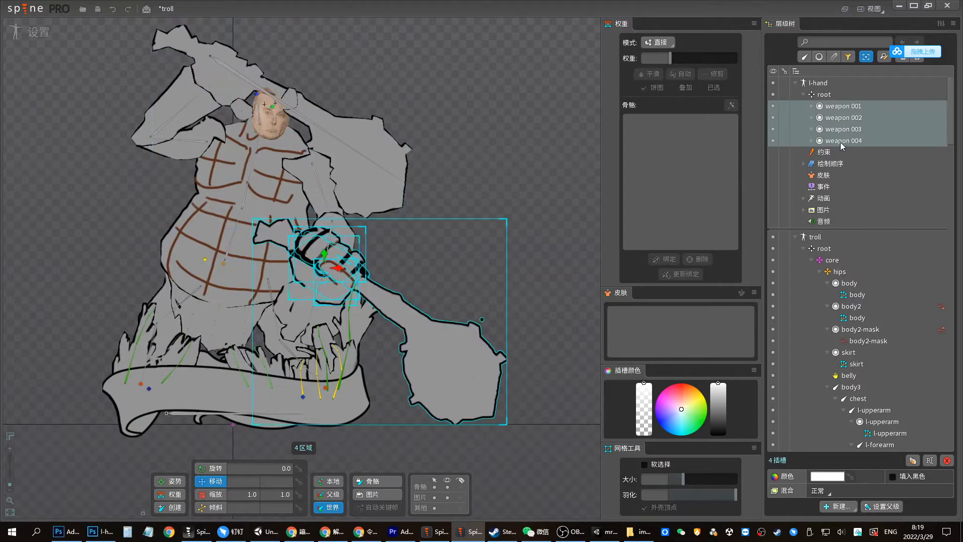
key("ctrl+y")
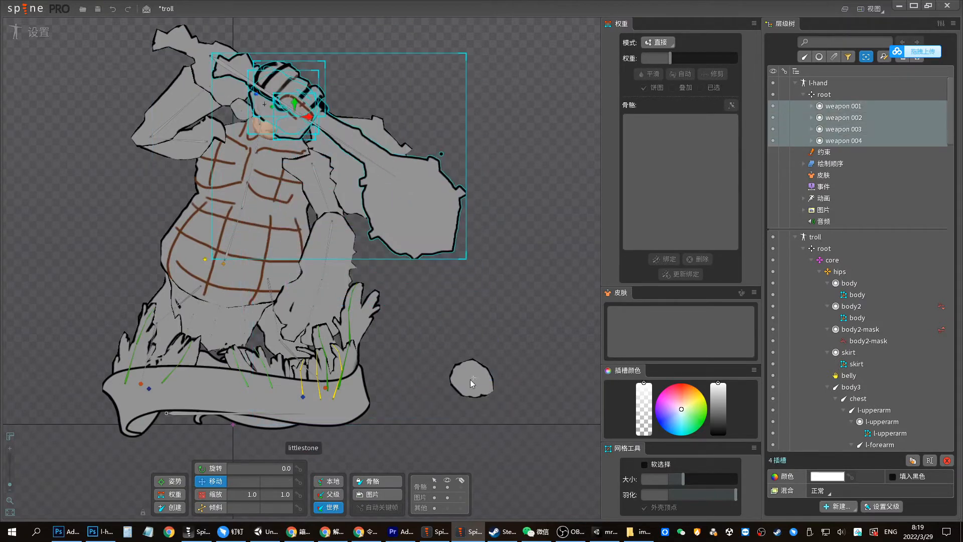
left_click_drag(548, 267, 499, 229)
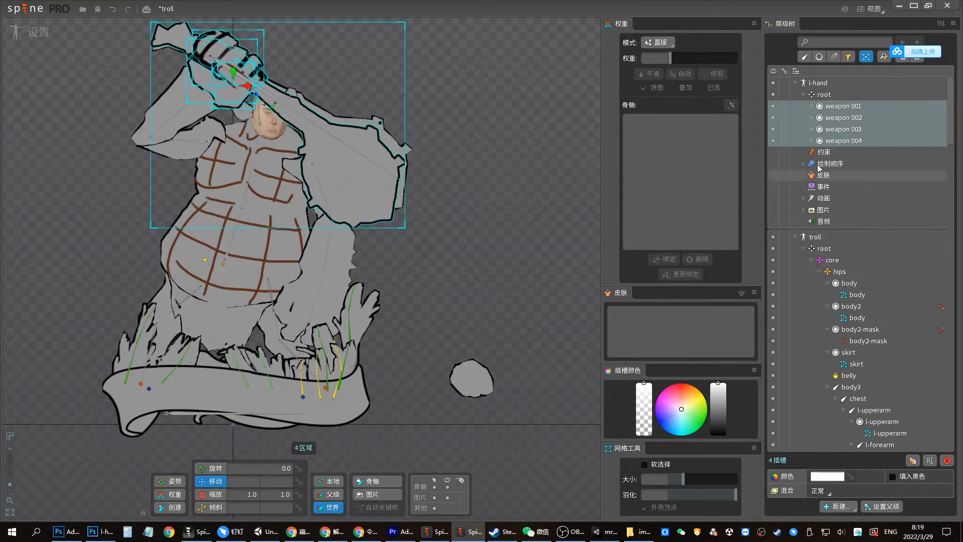
Transfer the weapon 001 to 004 slots to the troll skeleton's root and delete the emptied l-hand skeleton
left_click(824, 249)
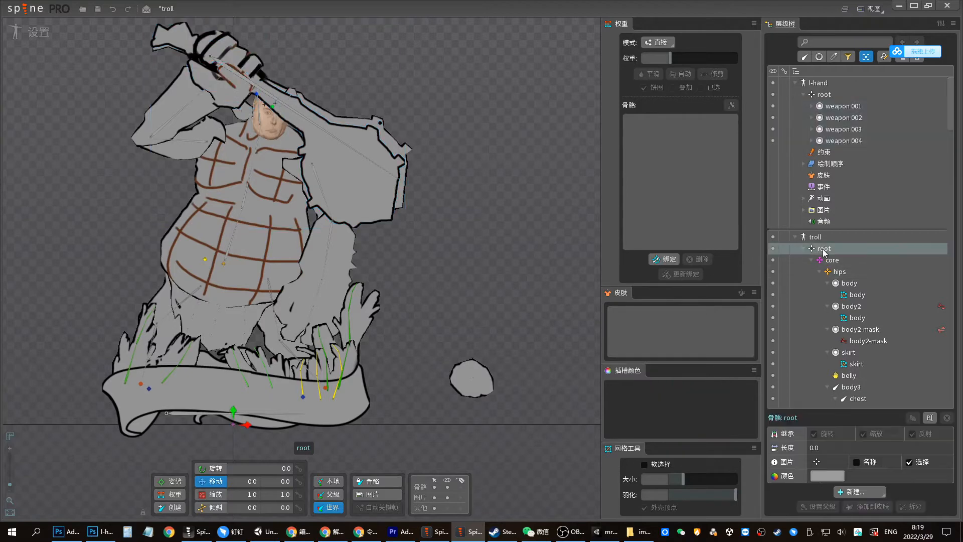
left_click(840, 141)
left_click(841, 106, "shift")
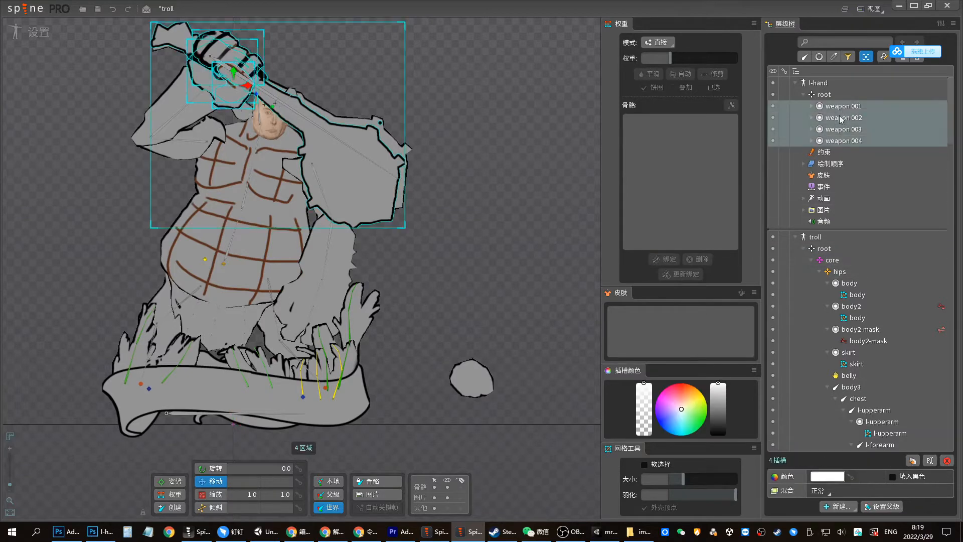
left_click_drag(838, 123, 830, 250)
left_click(825, 84)
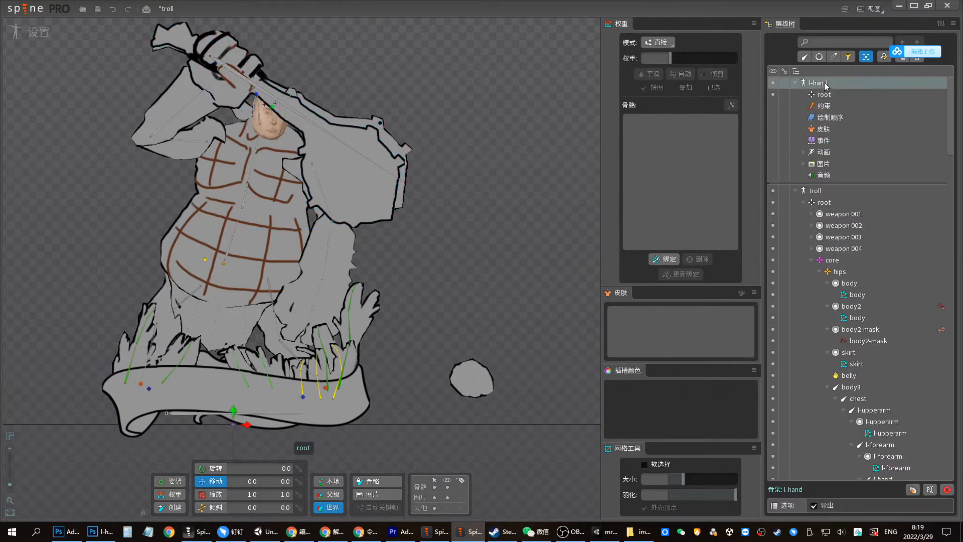
key("Delete")
key("Return")
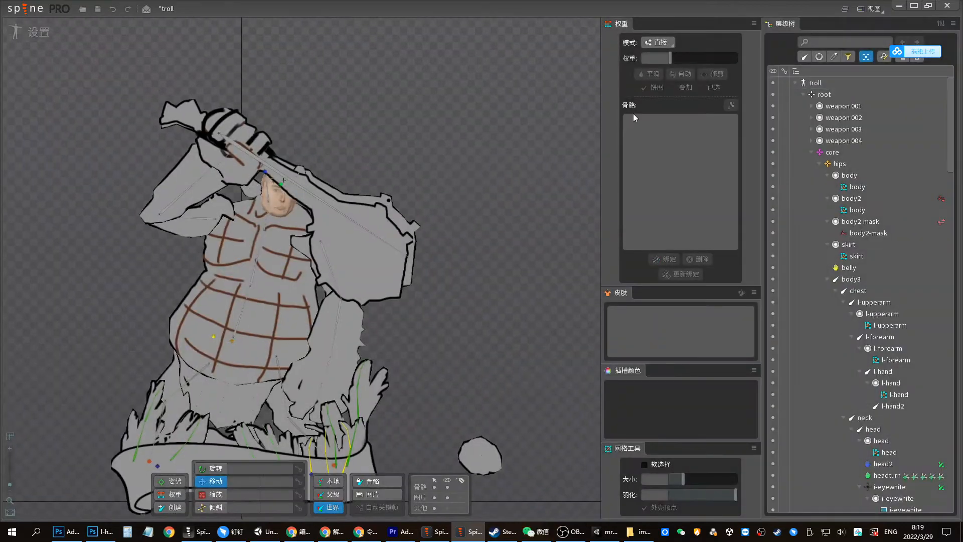
Set the l-hand bone as the parent of the weapon 001 to 004 slots
left_click(847, 141)
left_click(842, 106, "shift")
mouse_move(486, 188)
left_mouse_down()
mouse_move(531, 124)
mouse_move(494, 179)
left_mouse_up()
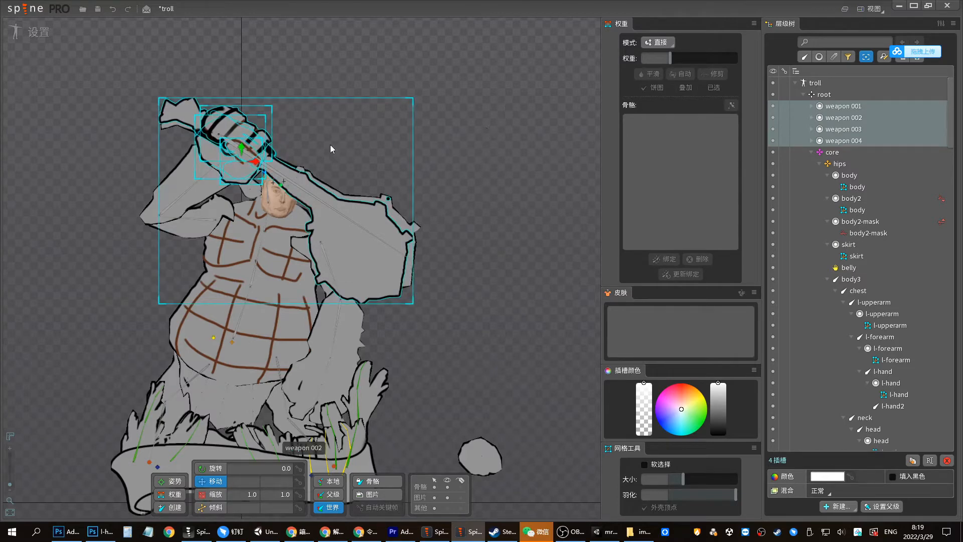
key("p")
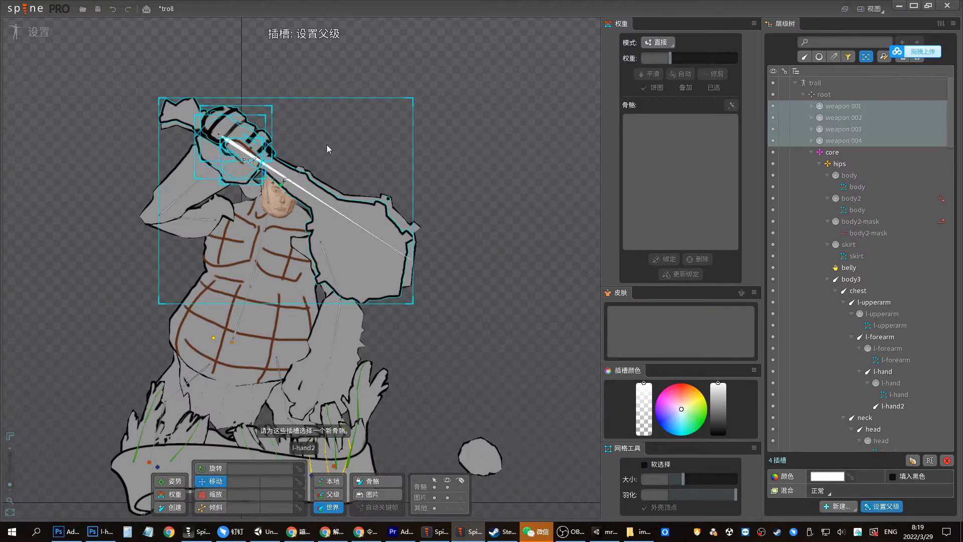
left_click(222, 166)
Test the l-hand bone, preview the attacked, animation and grass animations in Animate mode, and return to Setup mode
key("c")
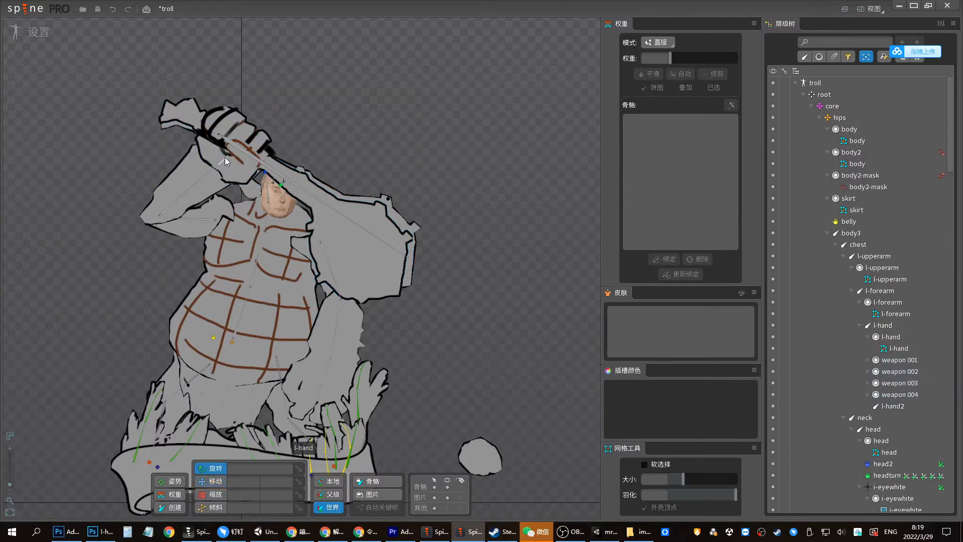
left_click_drag(225, 158, 340, 204)
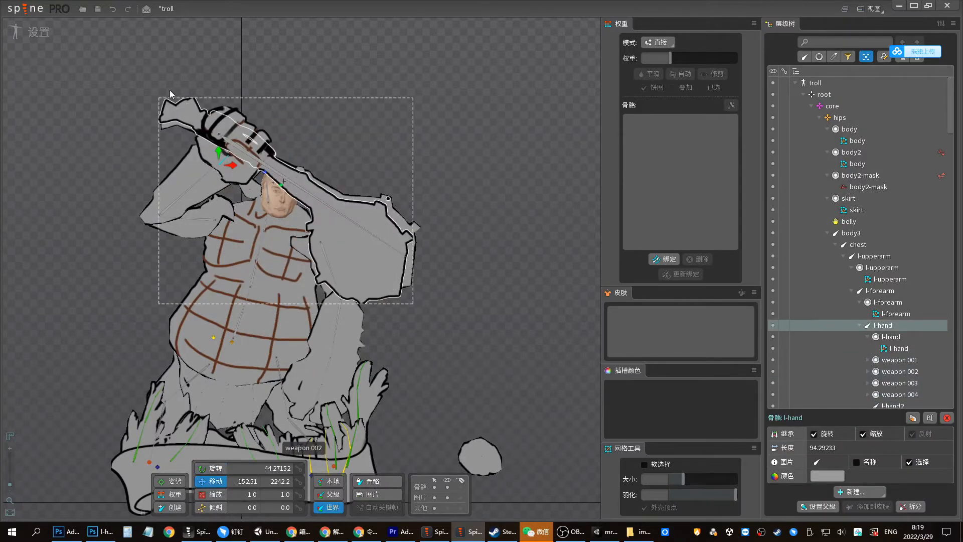
left_click(38, 36)
key("d")
key("space")
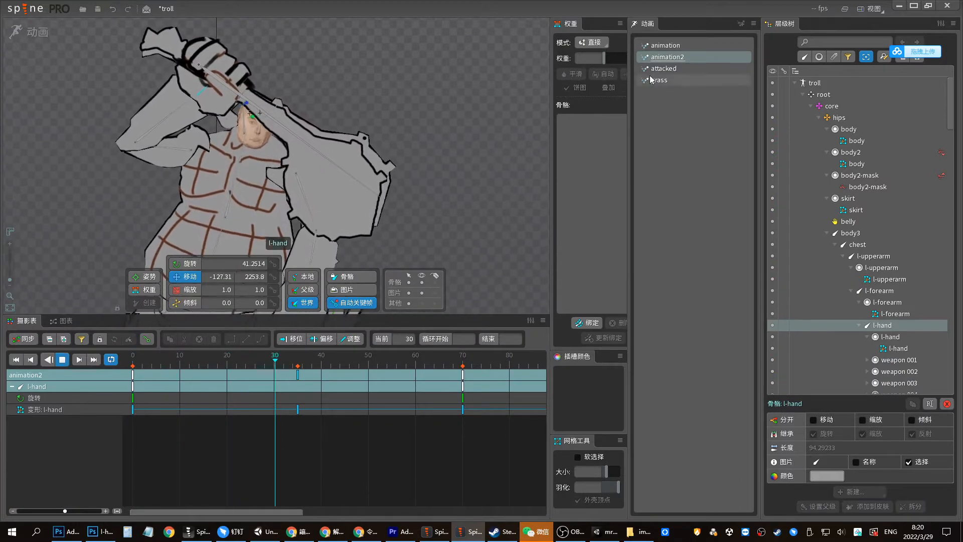
left_click(663, 71)
left_click(666, 46)
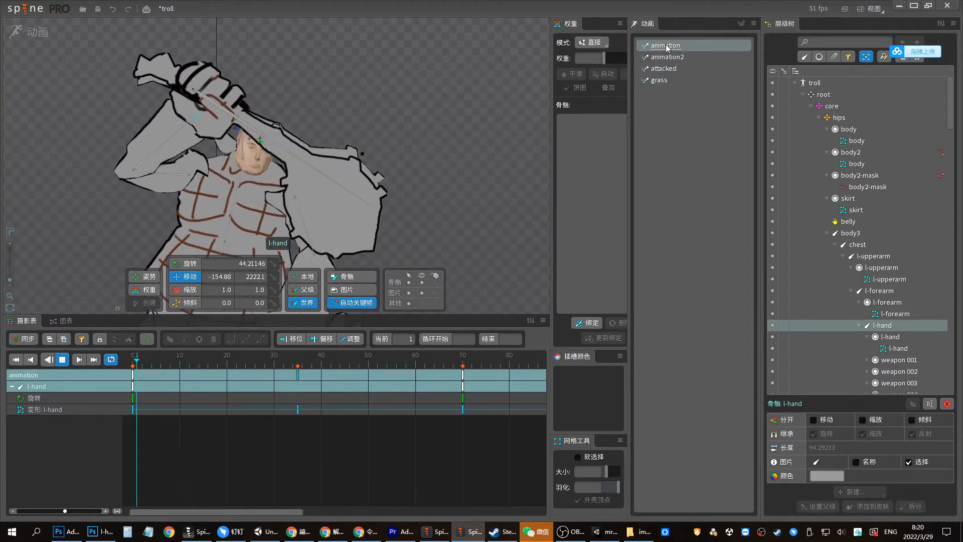
left_click(671, 69)
left_click(661, 80)
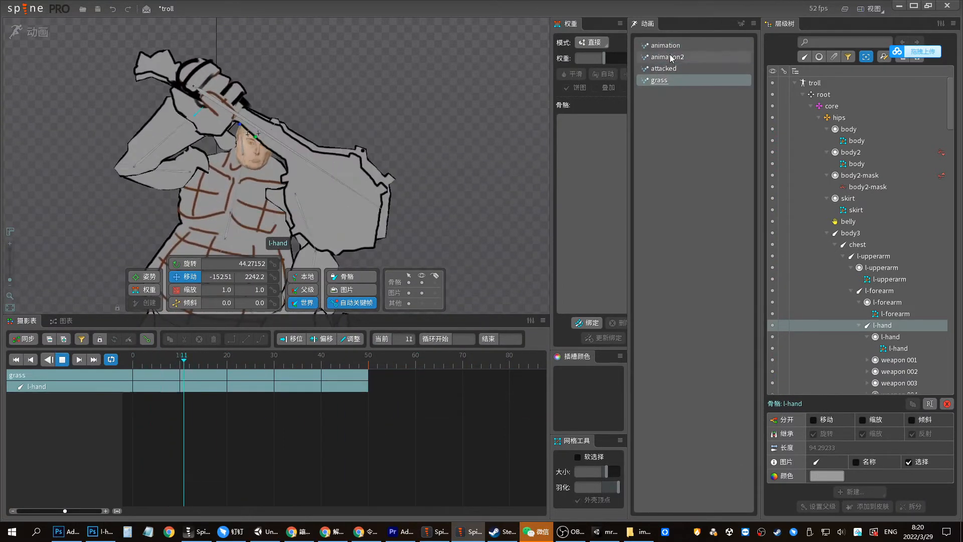
left_click(663, 45)
key("space")
left_click(44, 36)
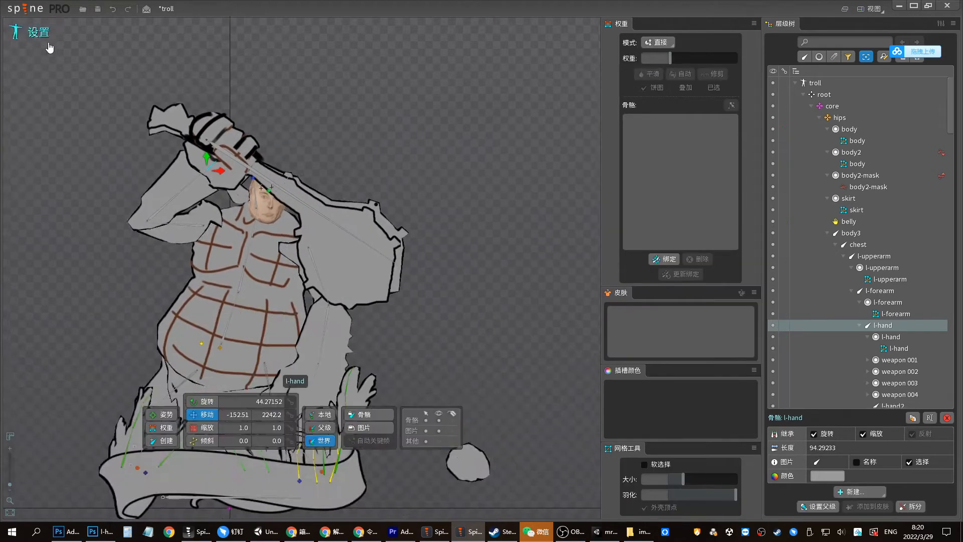
Filter the tree to slots and move the old l-hand mesh clear of the troll, above the new club
left_click(819, 56)
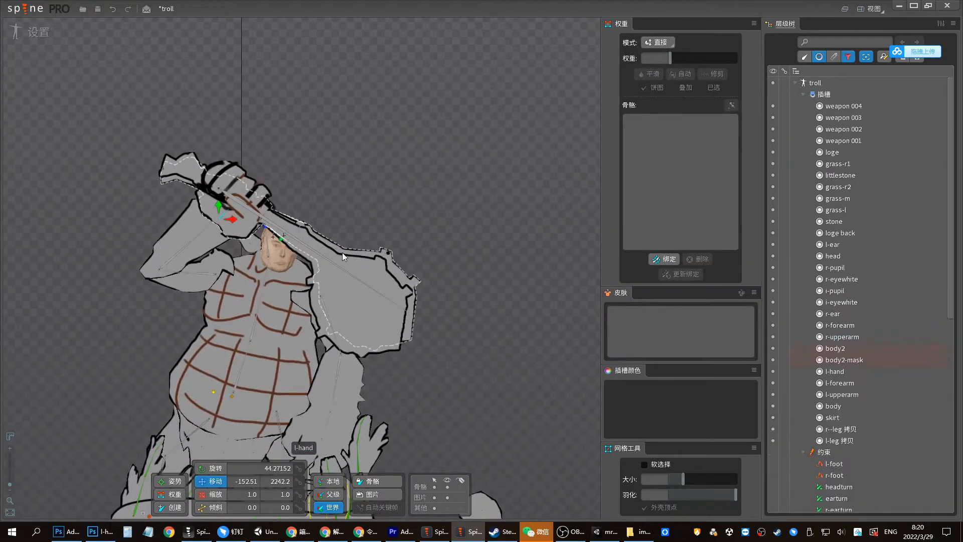
left_click(317, 242)
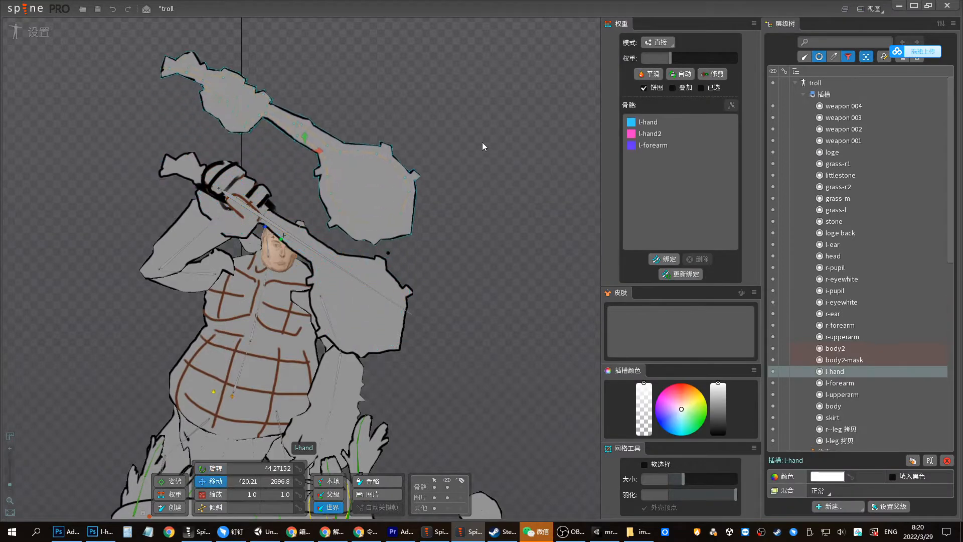
Shift the l-hand2 bone slightly along the club, then rotate weapon 002 to about 5.1° and move it to 368.8, 2014.2
left_click(264, 215)
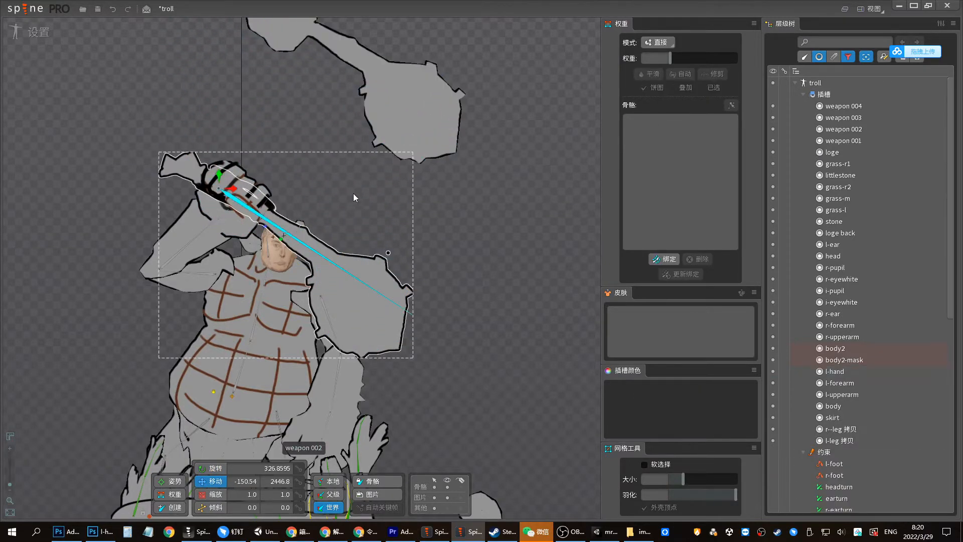
left_click_drag(353, 197, 483, 197)
left_click(367, 314)
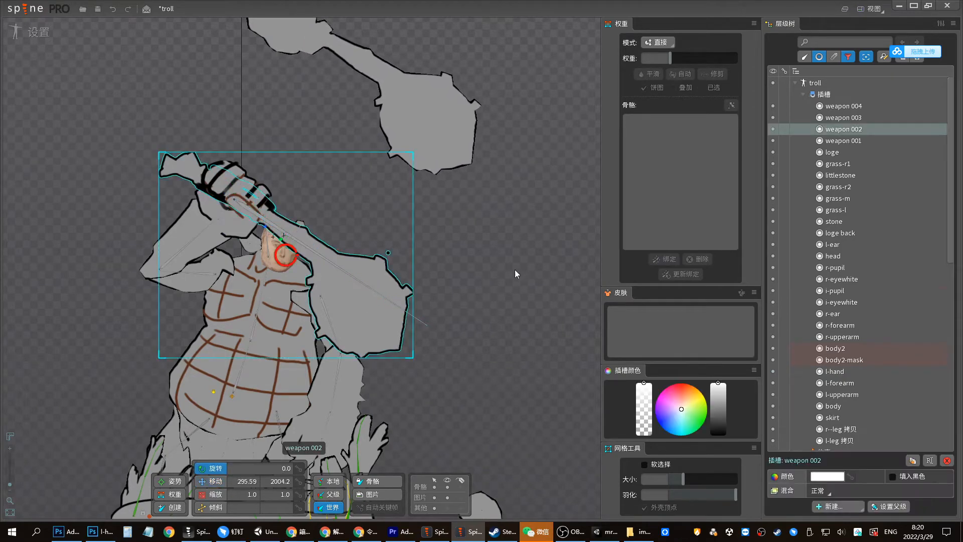
left_click_drag(515, 270, 561, 201)
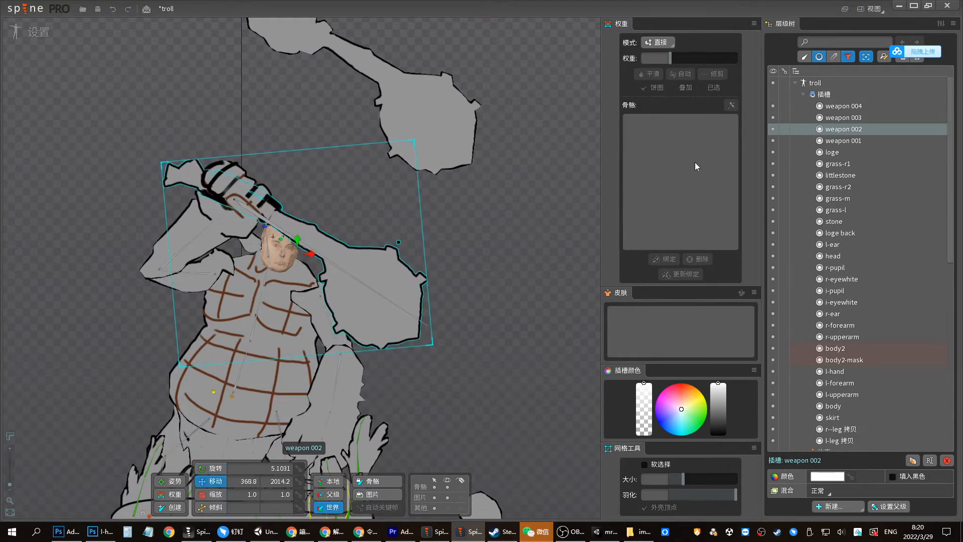
Move the weapon 001 to 004 slots in the draw order to directly above the l-hand slot, below body2-mask
left_click(837, 107)
left_click(837, 140, "shift")
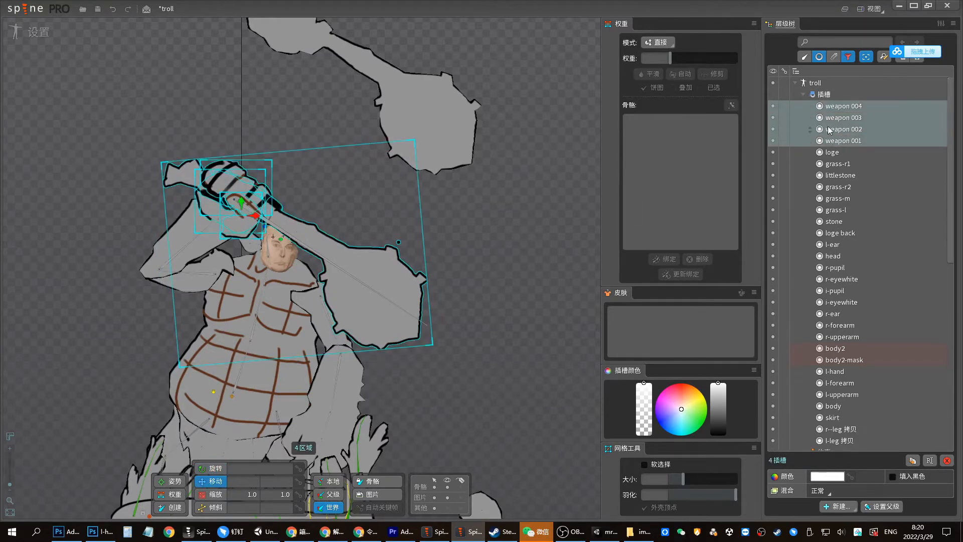
left_click(450, 100)
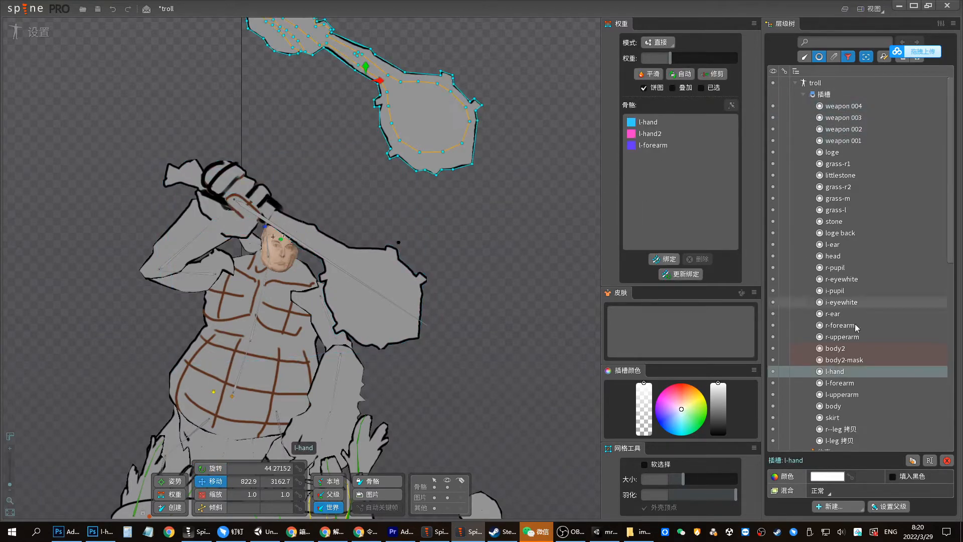
left_click(846, 142)
left_click(849, 108, "shift")
left_click_drag(845, 125, 833, 370)
Delete the old l-hand slot from the troll skeleton
left_click(838, 374)
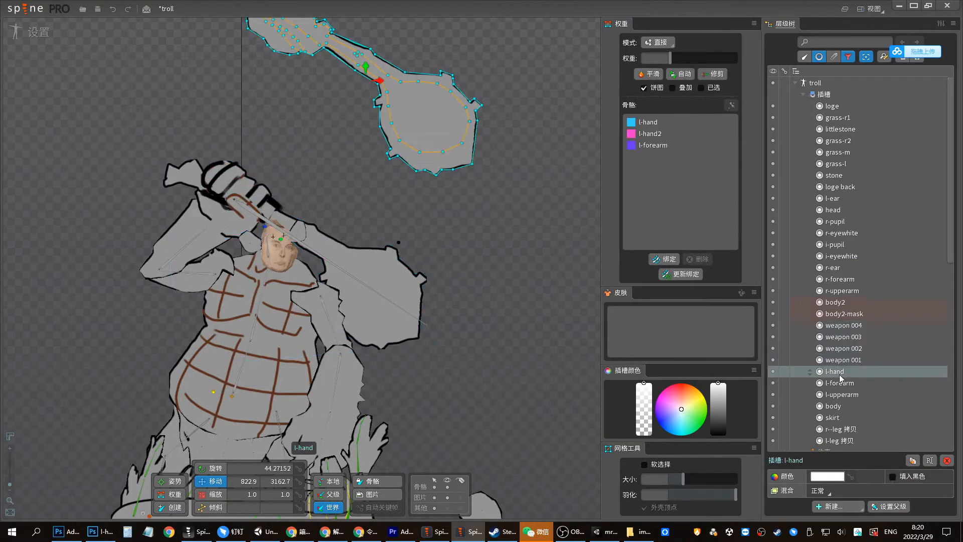
key("Delete")
key("Return")
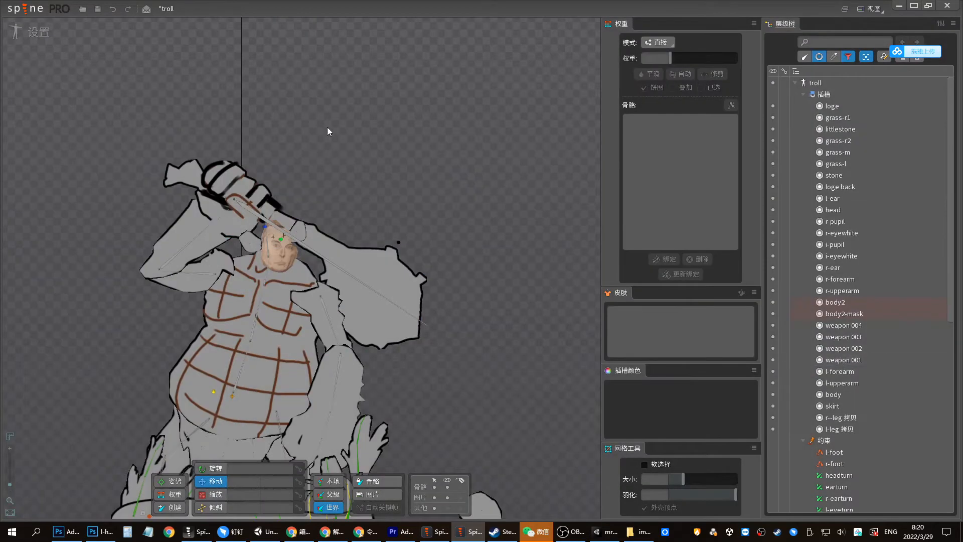
Convert the weapon 002 image to a mesh and trace its outline with detail 20, concavity 50, refinement 50 and alpha threshold 8
left_click(393, 266)
left_click(821, 56)
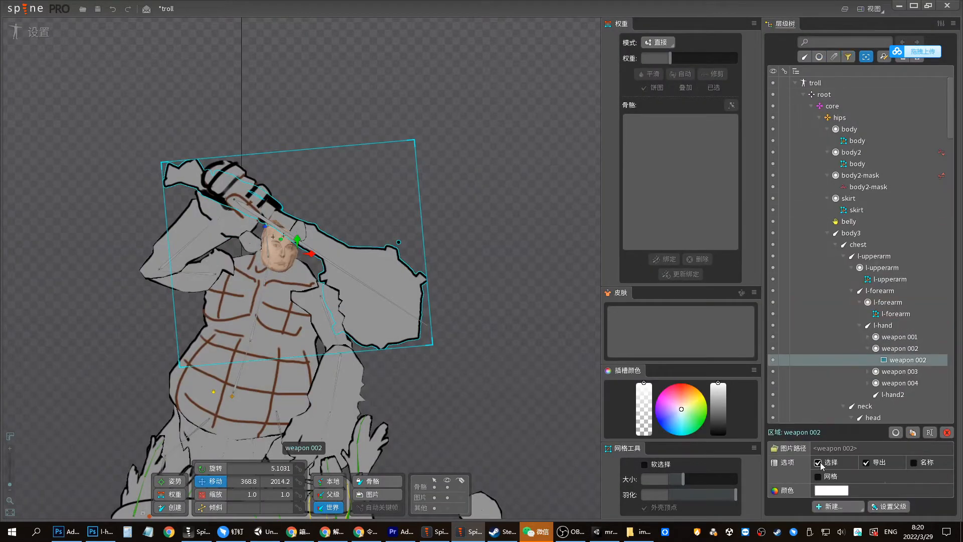
left_click(825, 491)
left_click(354, 481)
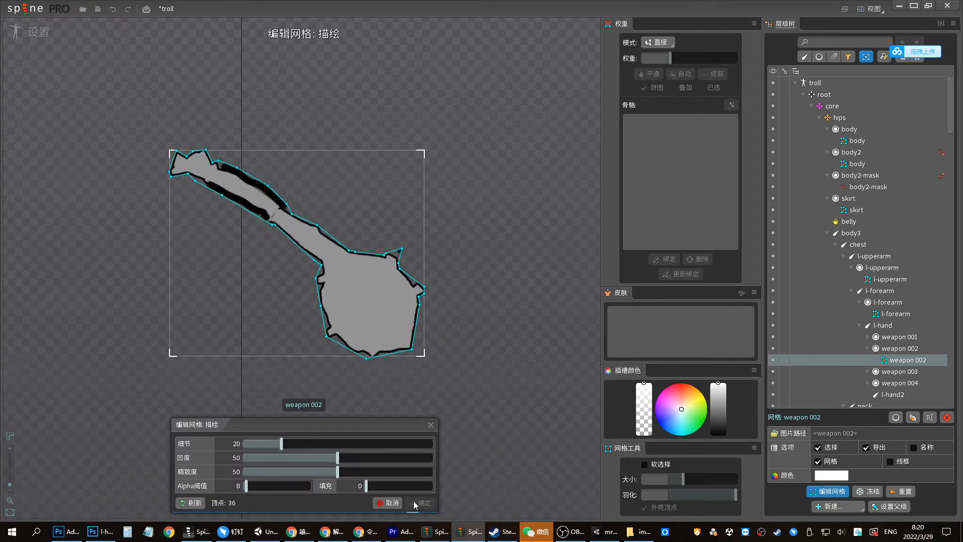
left_click(415, 504)
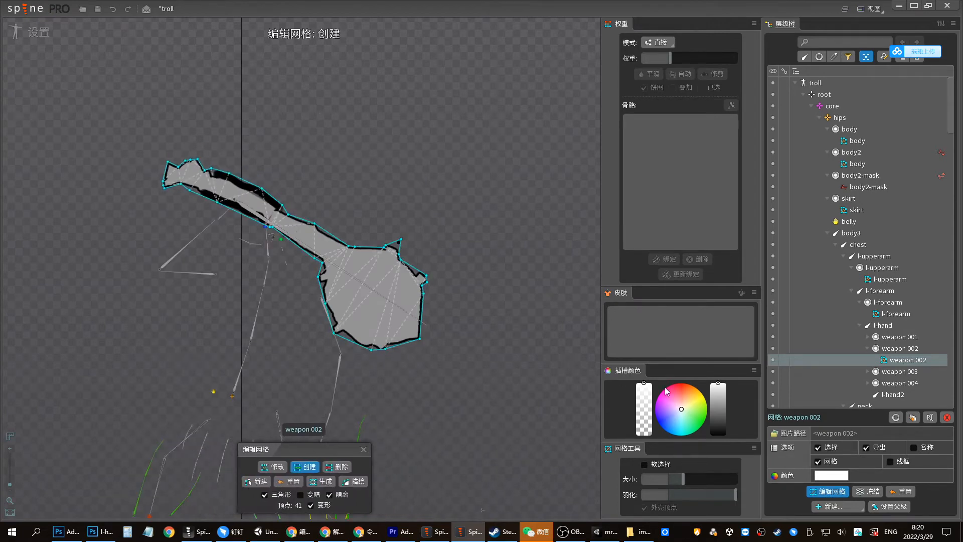
left_click(364, 449)
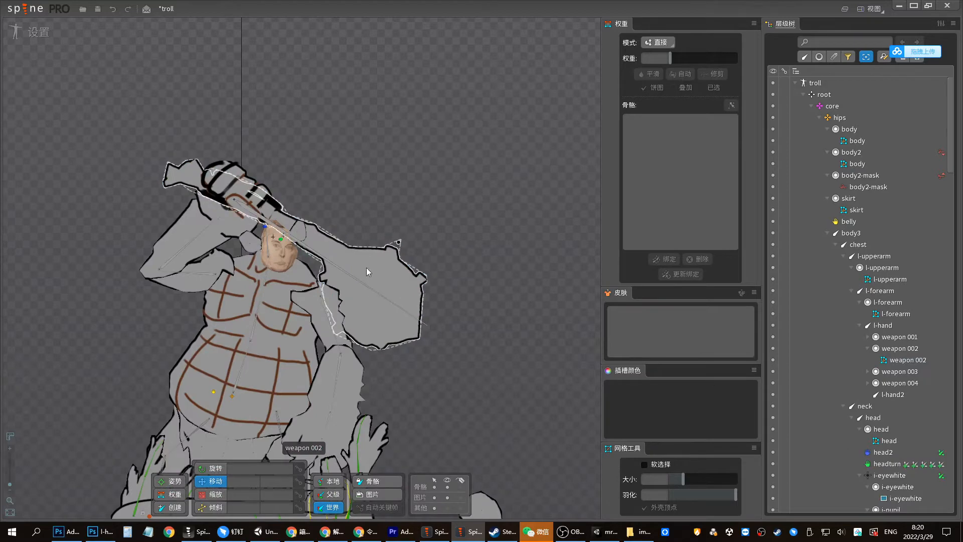
Rotate the weapon 002 mesh to about 2.3° and move it to 469.3, 1968.9 so it follows the l-hand2 bone
left_click(387, 272)
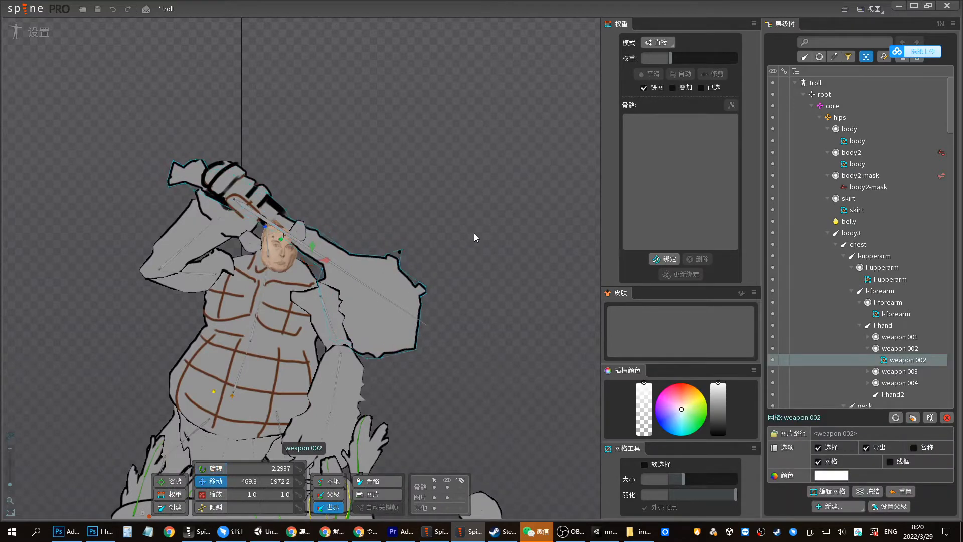
left_click(393, 296)
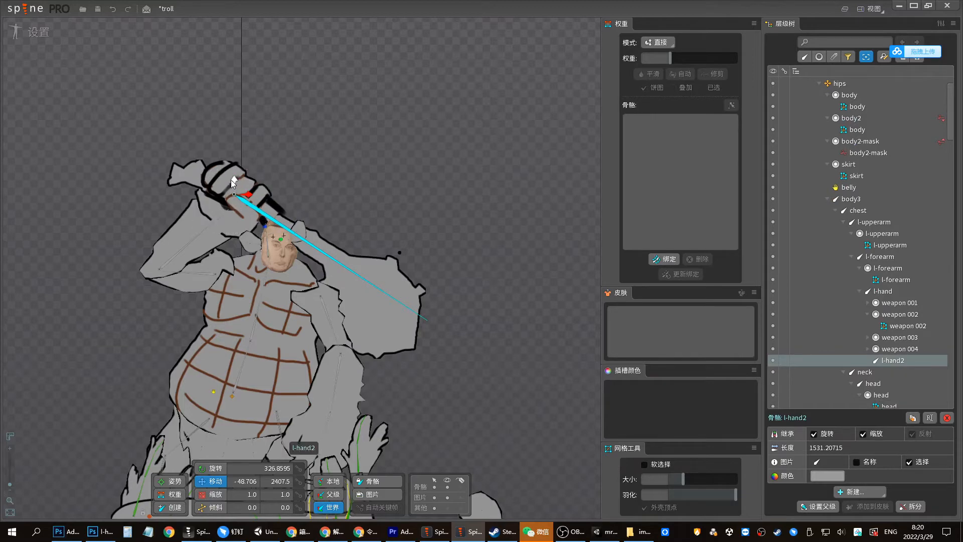
left_click(365, 301)
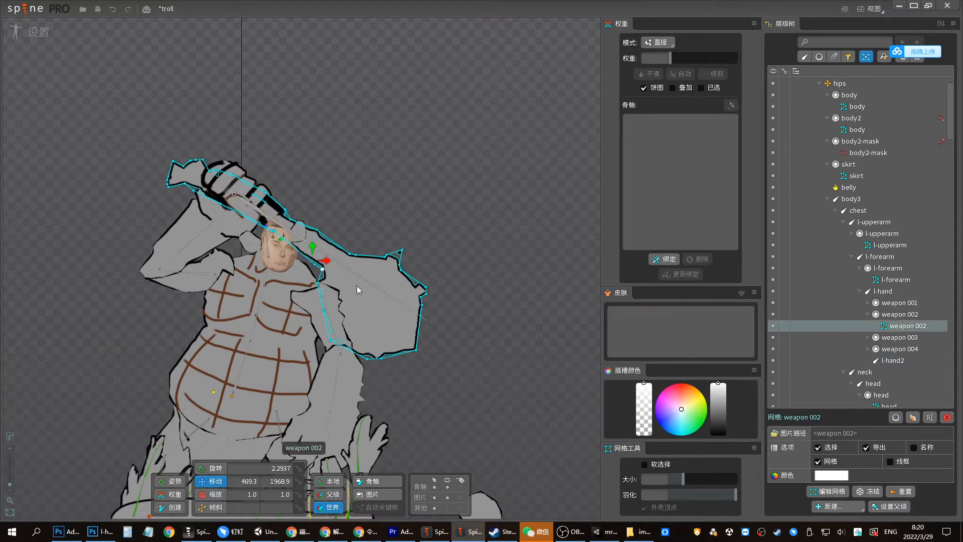
Set the l-hand2 bone as parent of the weapon 002 slot, test the link by rotating the bone, and undo that rotation
left_click(803, 58)
left_click(374, 217)
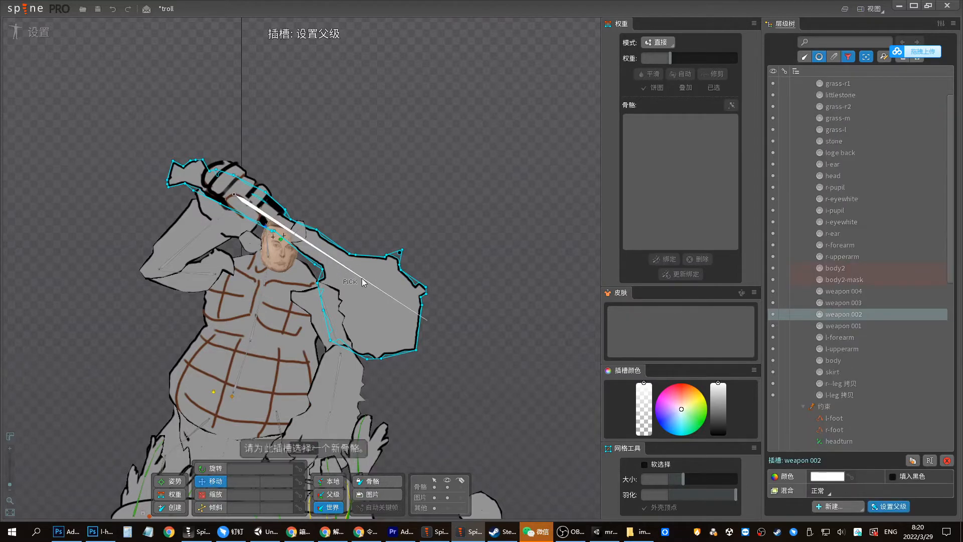
mouse_move(330, 256)
left_mouse_down()
mouse_move(346, 243)
mouse_move(336, 273)
left_mouse_up()
key("ctrl+z")
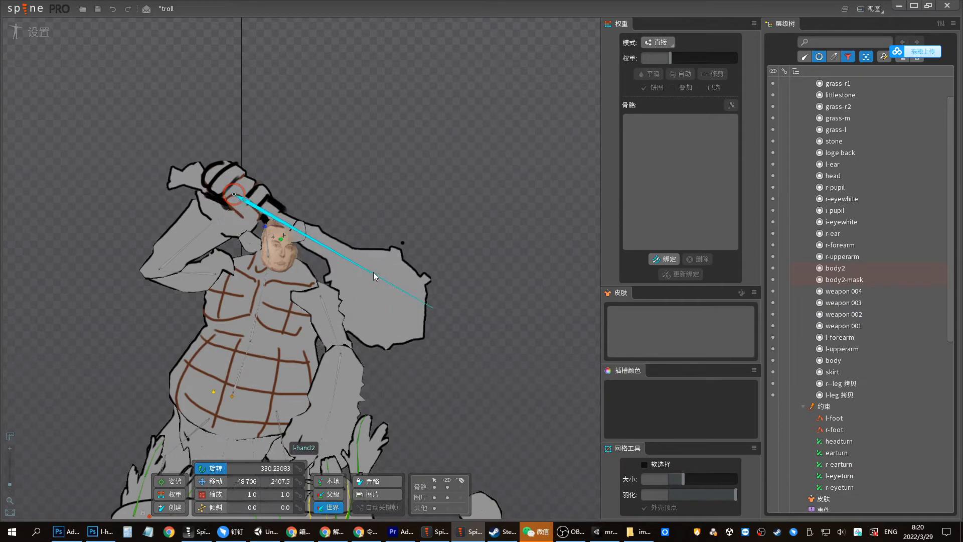
Check the l-hand bone and its palm, try rotating the l-hand2 bone to about 320°, and undo the rotation
left_click(227, 203)
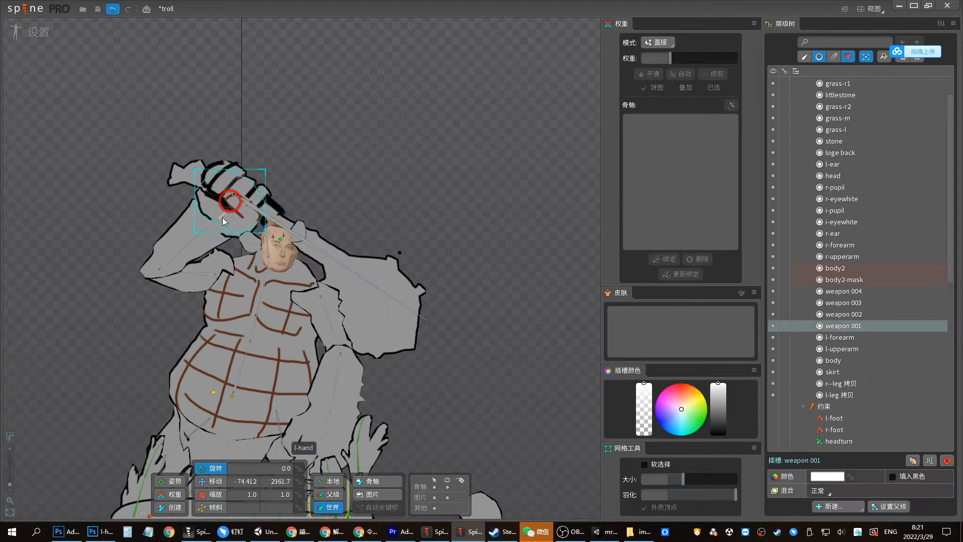
left_click_drag(222, 217, 254, 221)
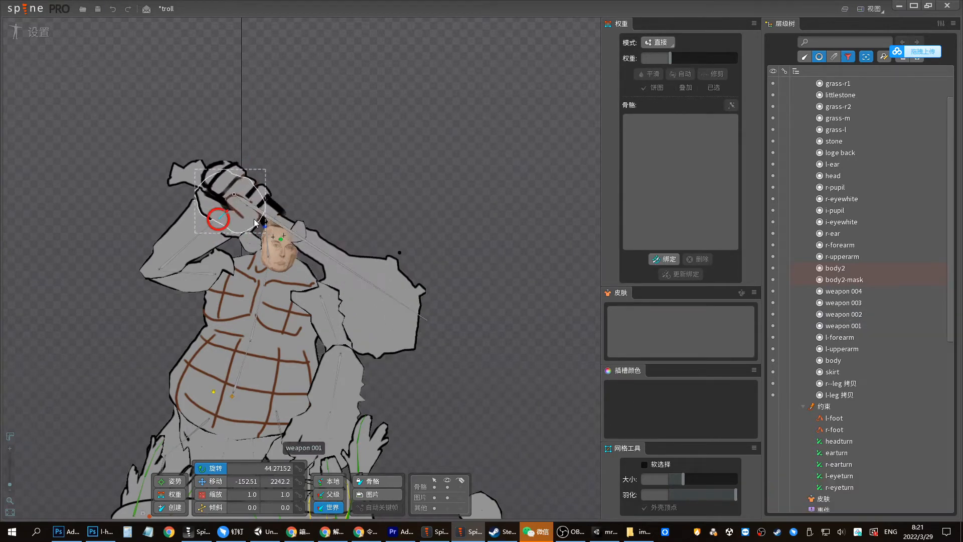
left_click_drag(450, 199, 386, 180)
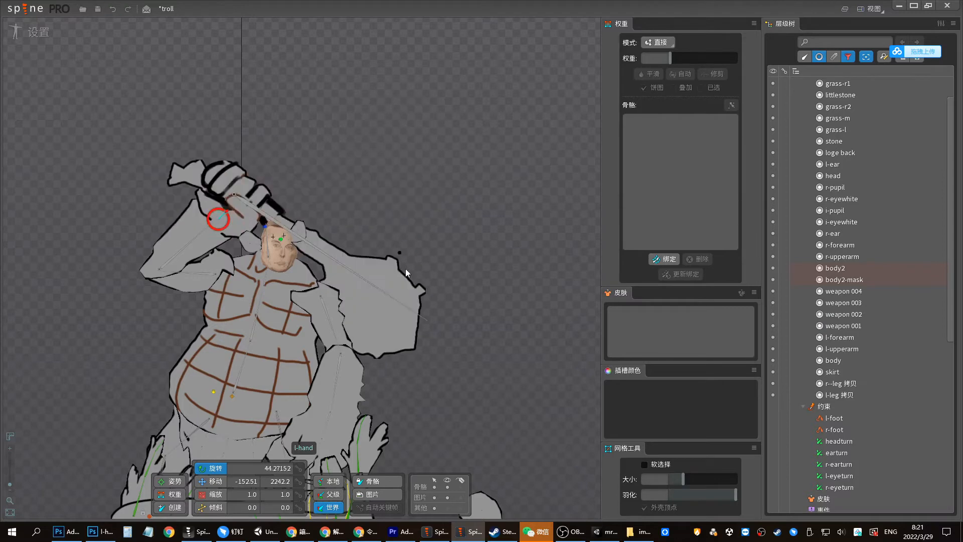
left_click_drag(406, 307, 390, 331)
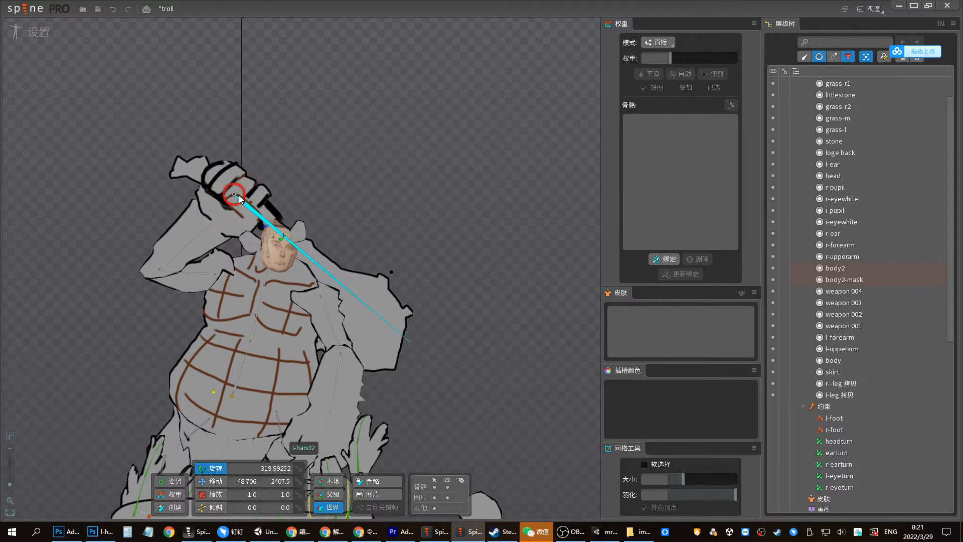
key("ctrl+z")
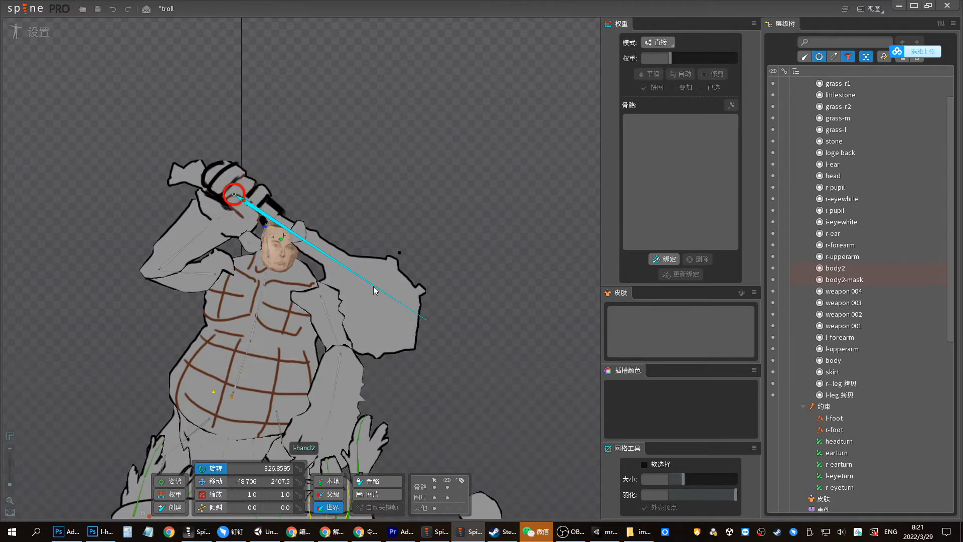
Select the l-forearm bone, switch to animate mode and play the animation named animation with the timeline zoomed out
left_click(203, 231)
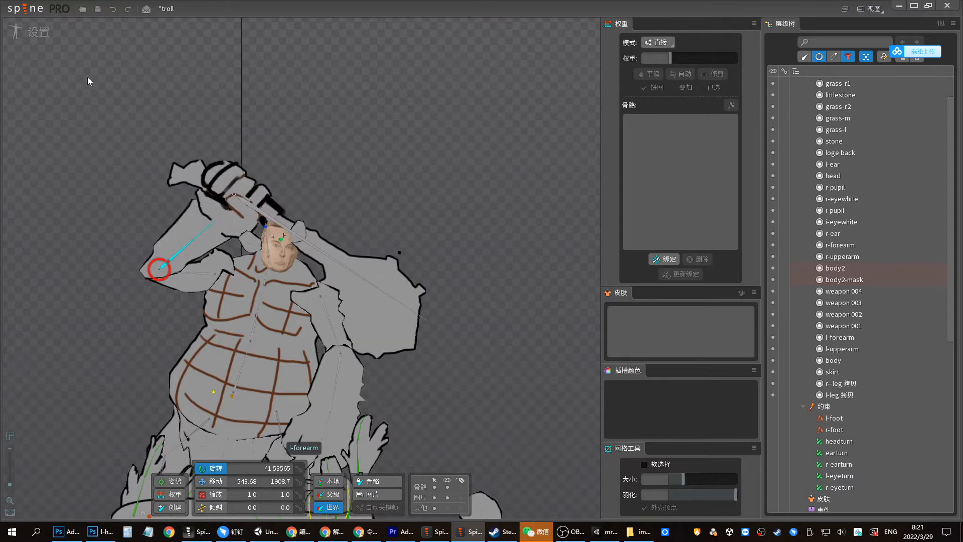
left_click(38, 32)
key("space")
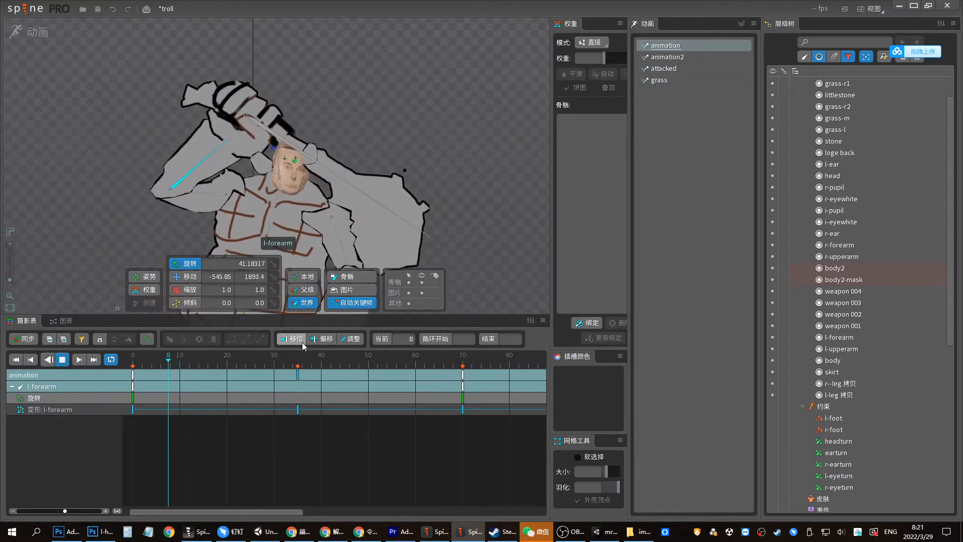
left_click_drag(64, 511, 52, 511)
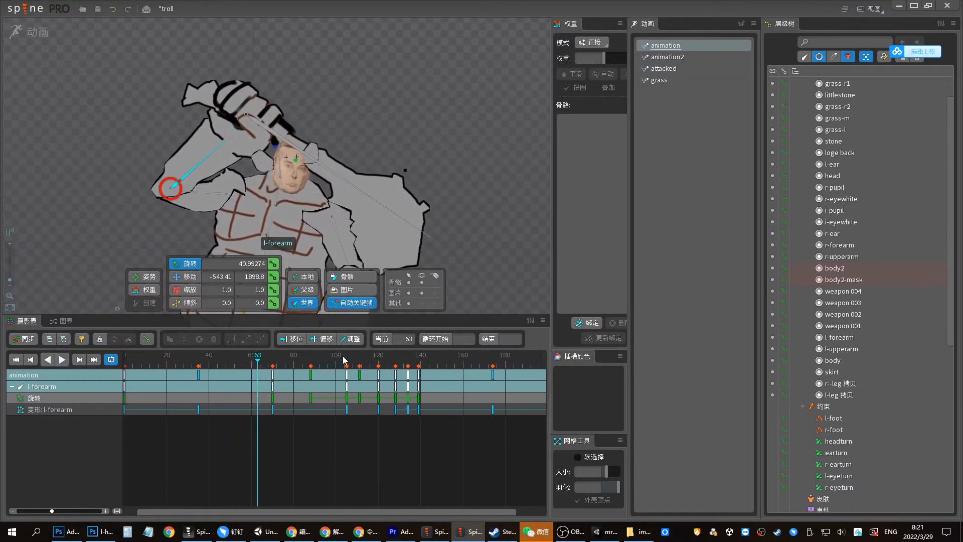
key("space")
Switch to animation2 and play it in passes up to frame 133 to check the arm and club movement
left_click(665, 58)
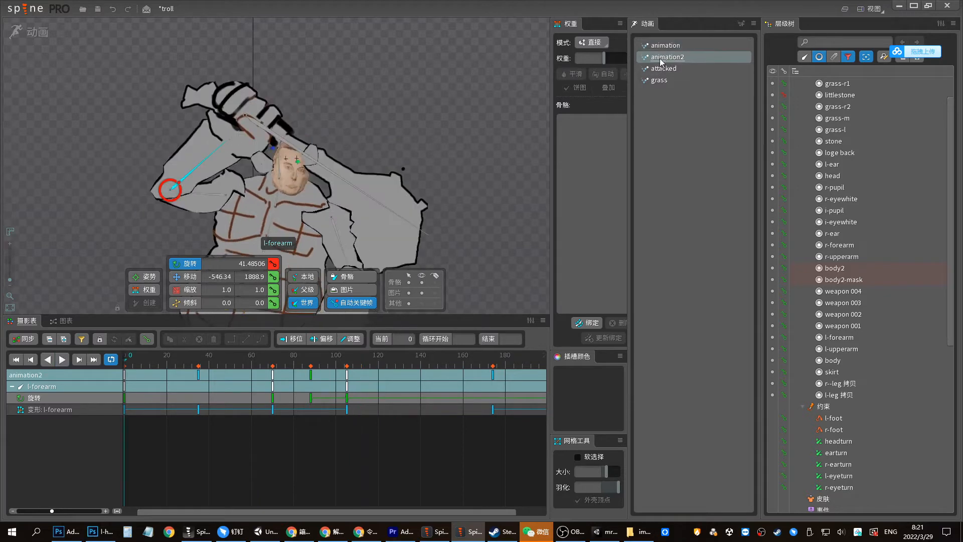
left_click(346, 357)
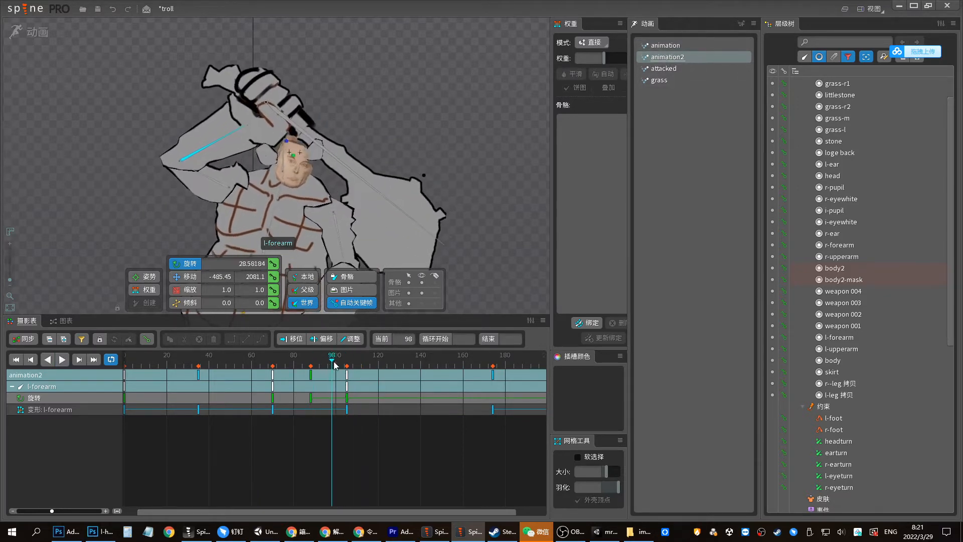
key("space")
key("space")
left_click(223, 182)
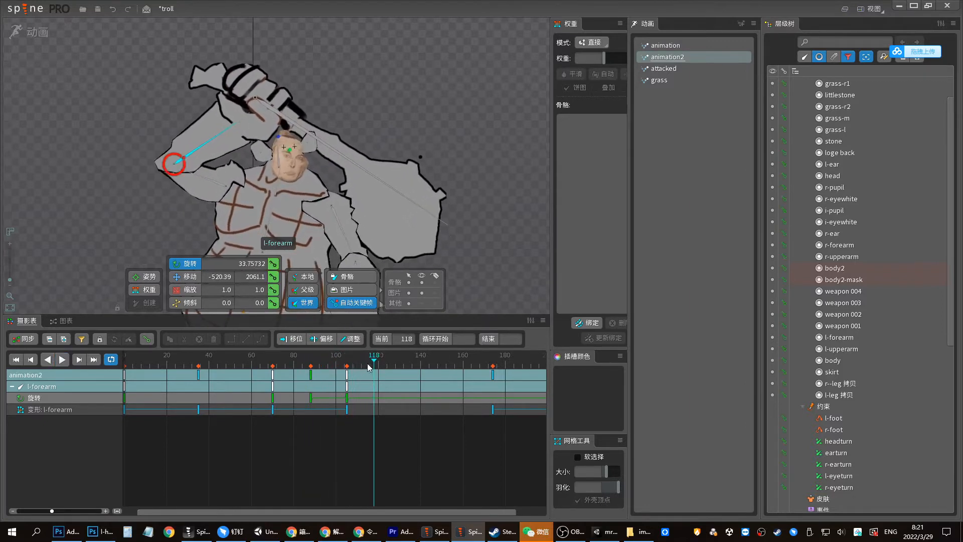
key("space")
key("space")
left_click_drag(344, 238, 348, 170)
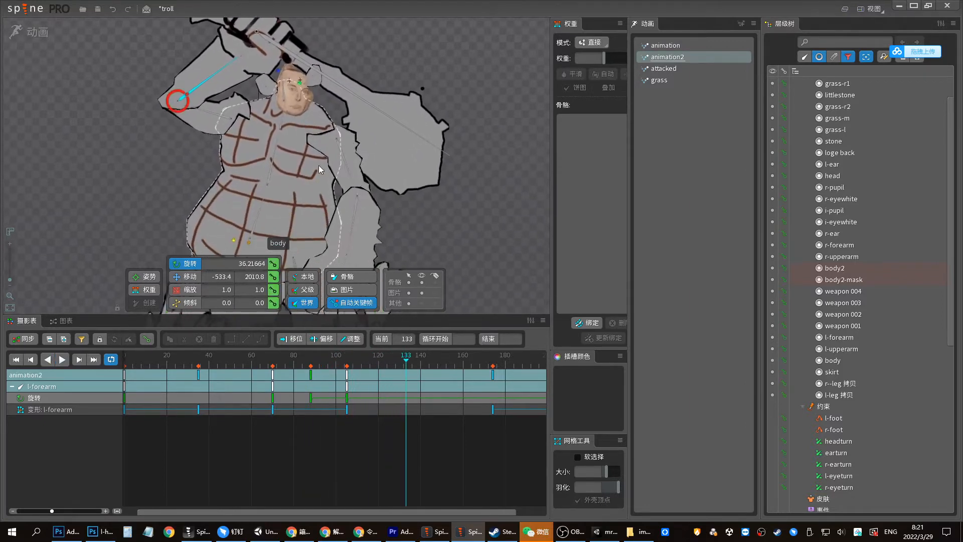
Delete the belly bone's move keys in animation2 from about frame 113 to frame 139
left_click(248, 242)
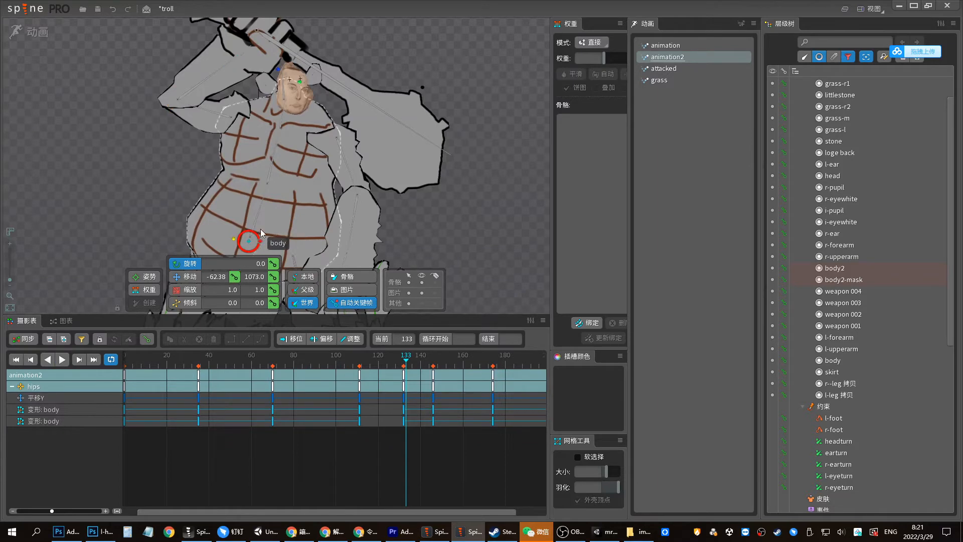
left_click(234, 245)
key("space")
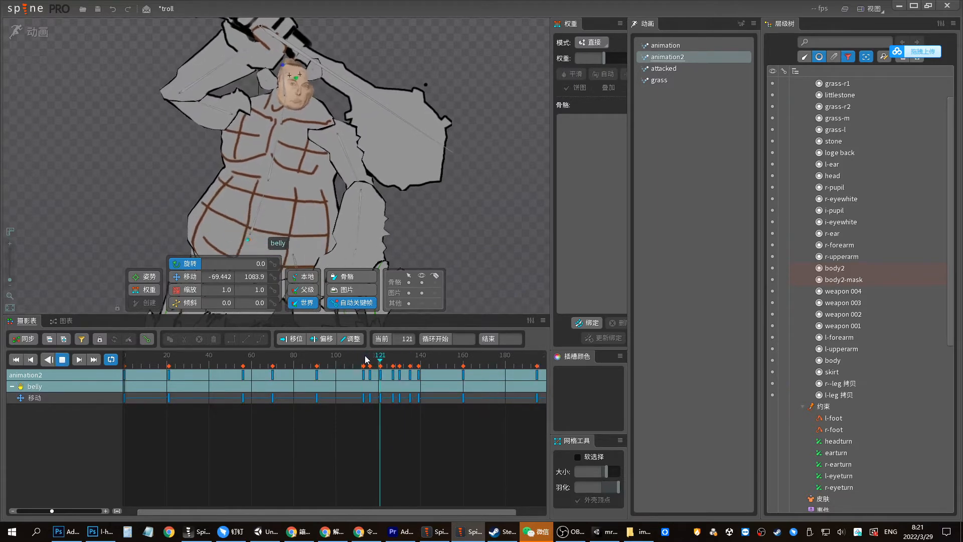
key("space")
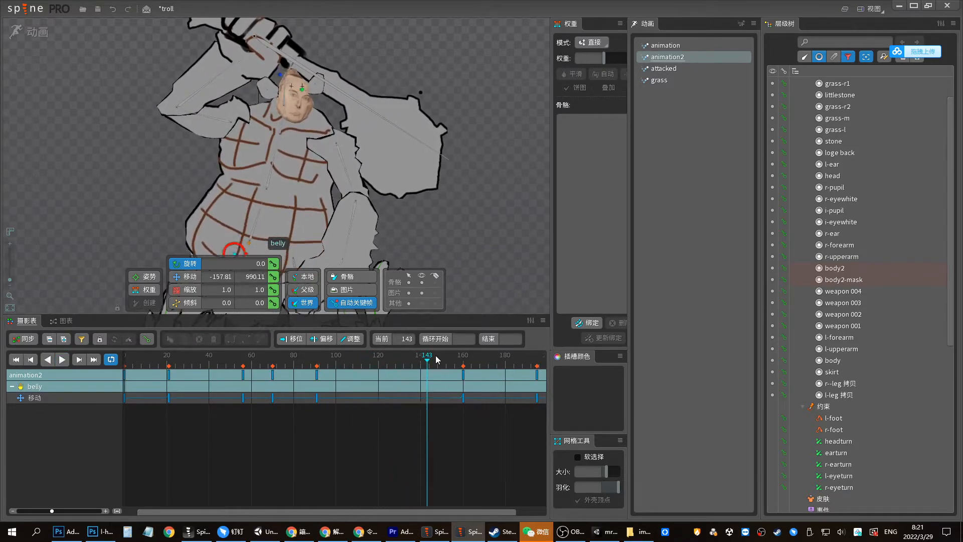
left_click_drag(328, 185, 343, 149)
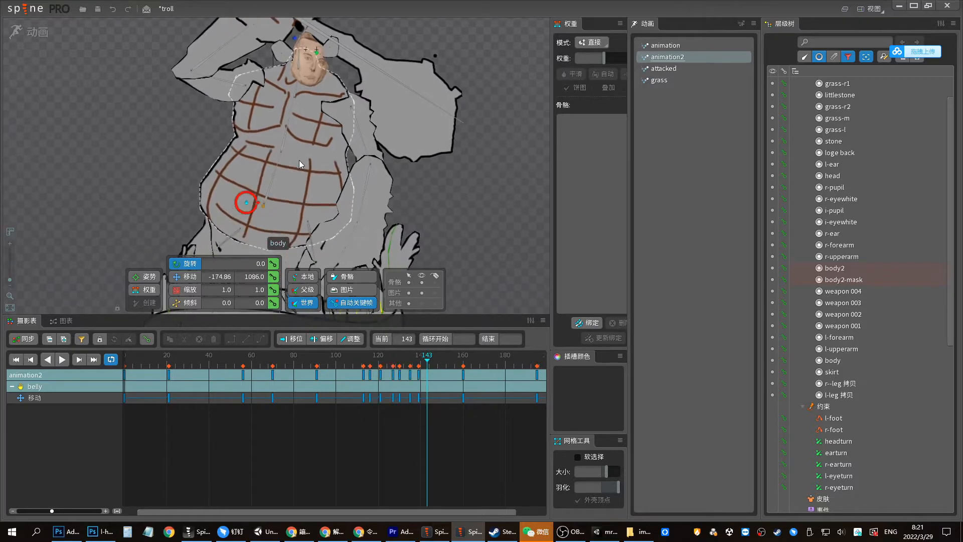
left_click_drag(354, 439, 429, 338)
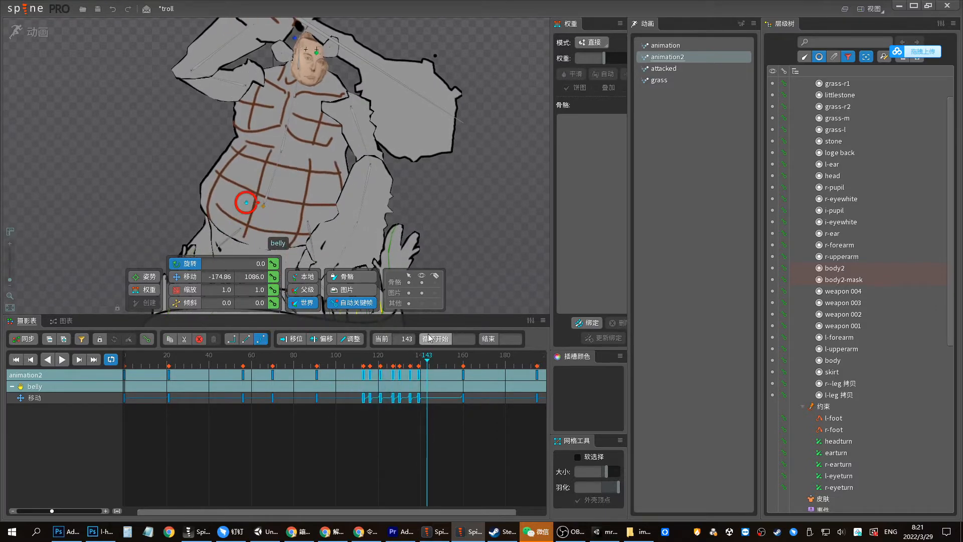
Play animation2 with the hips bone selected to check its movement around frame 125
left_click(263, 206)
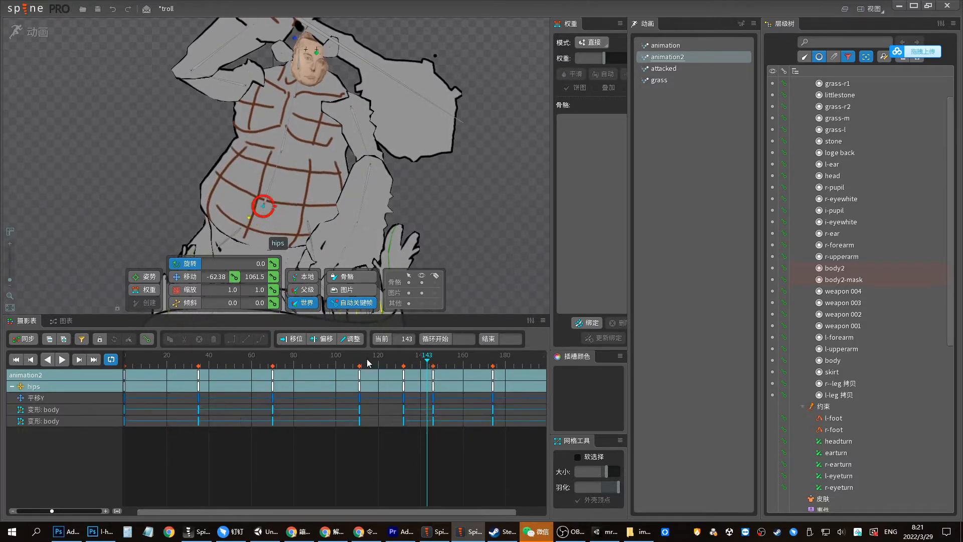
key("space")
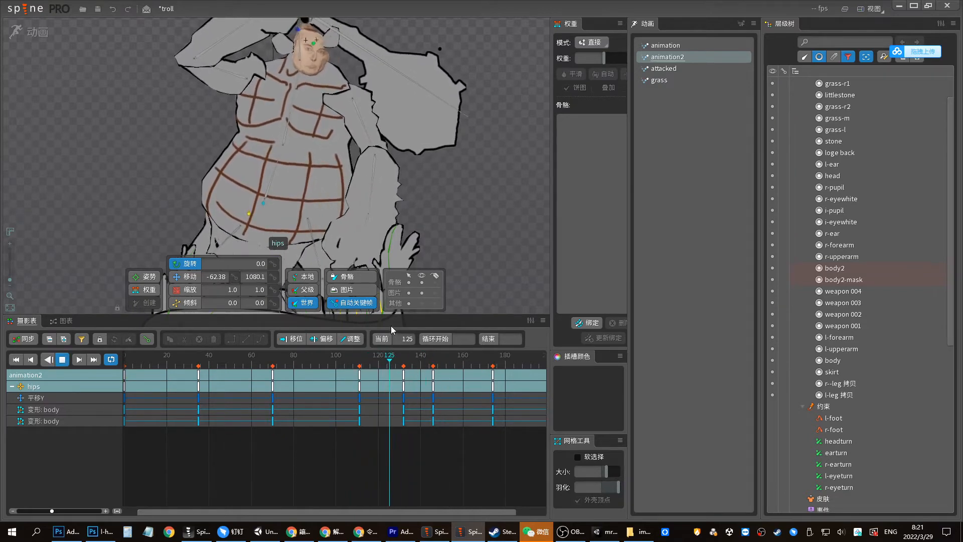
key("space")
Review the chest bone's motion in animation2 and delete its rotate and move keys between about frames 110 and 130
left_click(283, 143)
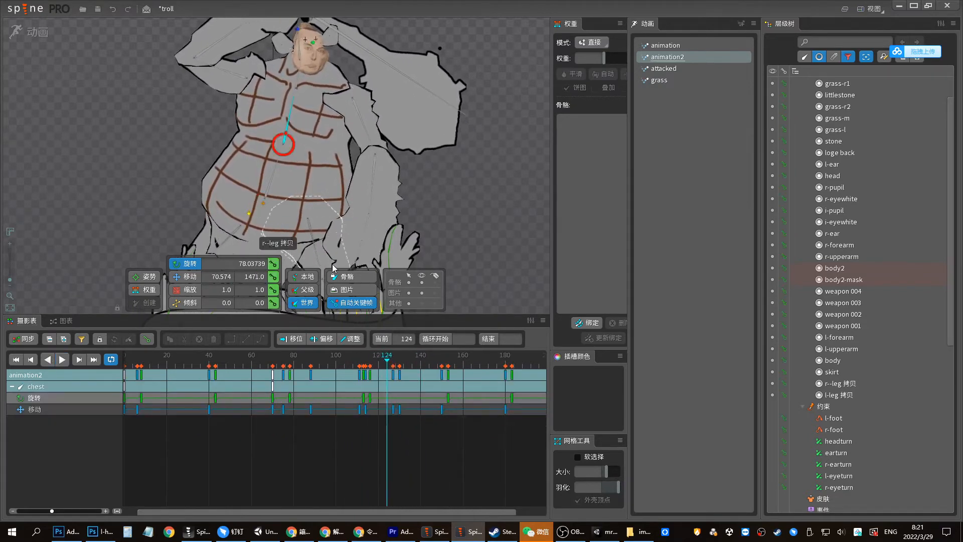
key("space")
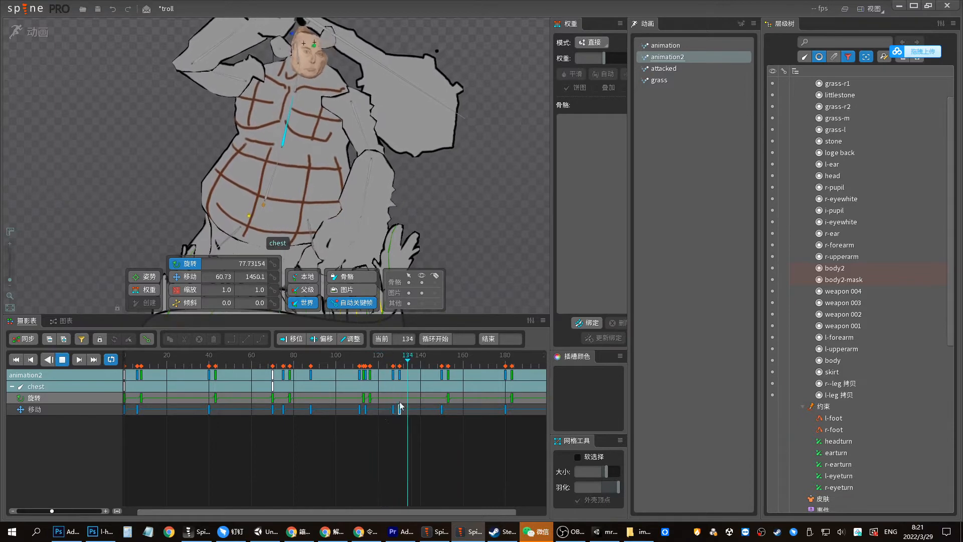
key("space")
key("space")
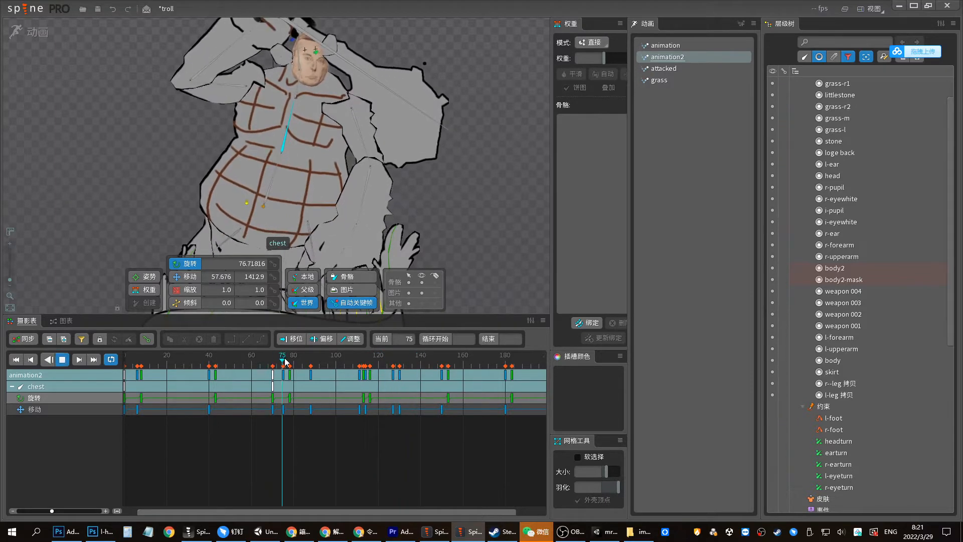
key("space")
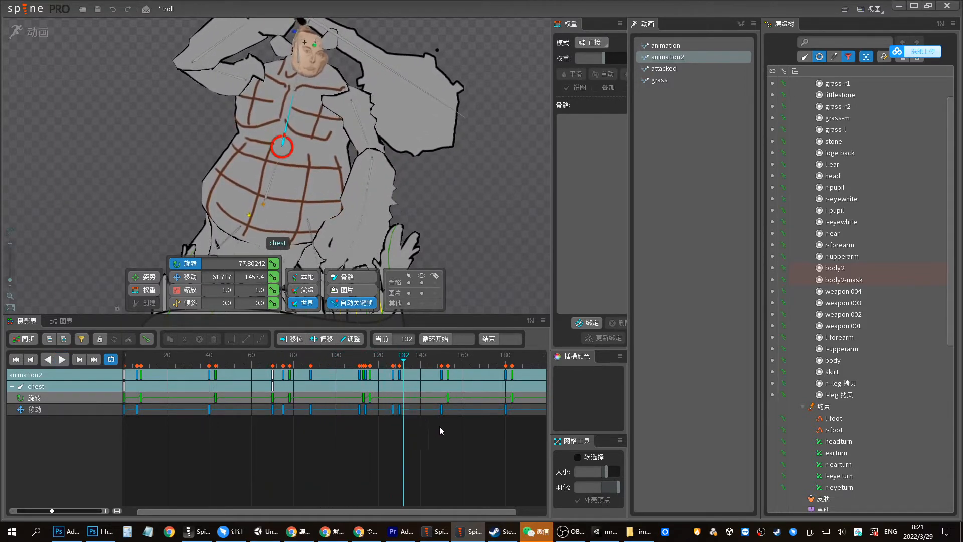
left_click_drag(441, 437, 324, 369)
key("Delete")
Replay animation2 from the first frame to check the body movement without the removed chest keys
key("Home")
key("space")
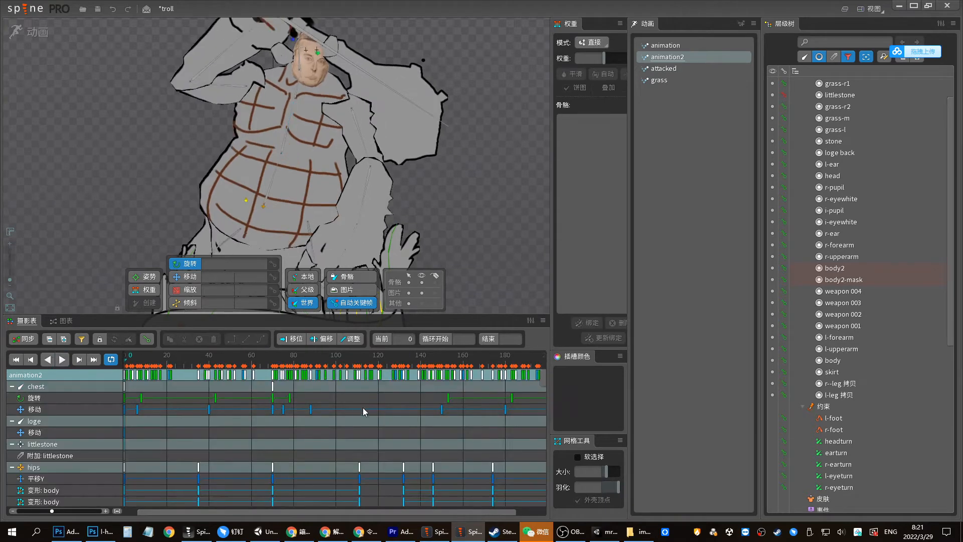
key("space")
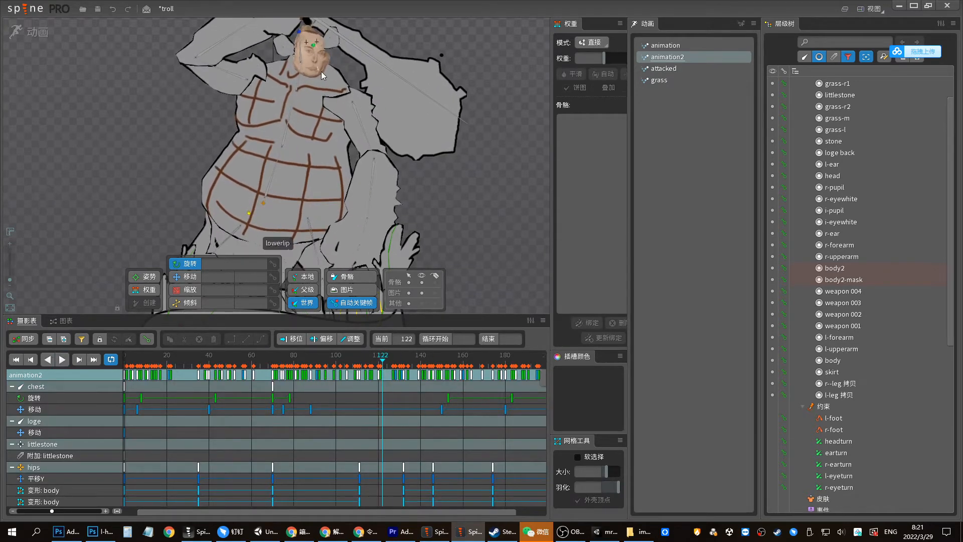
Select the head bone and return to setup mode with the upper body in view
left_click(303, 60)
left_click_drag(303, 70, 309, 159)
left_click(40, 31)
scroll(352, 276, "up", 5)
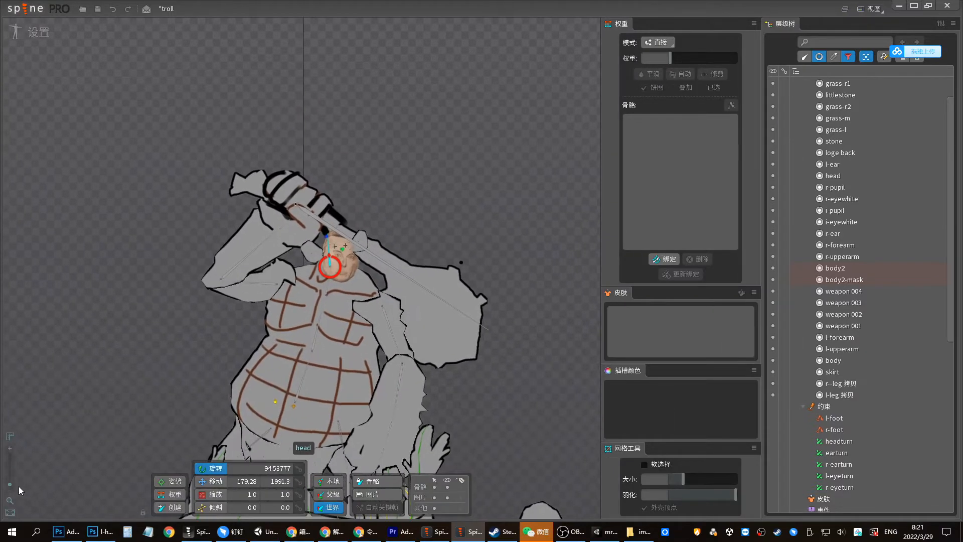
Select the head mesh in setup mode and examine its vertices and bound bones up close
key("v")
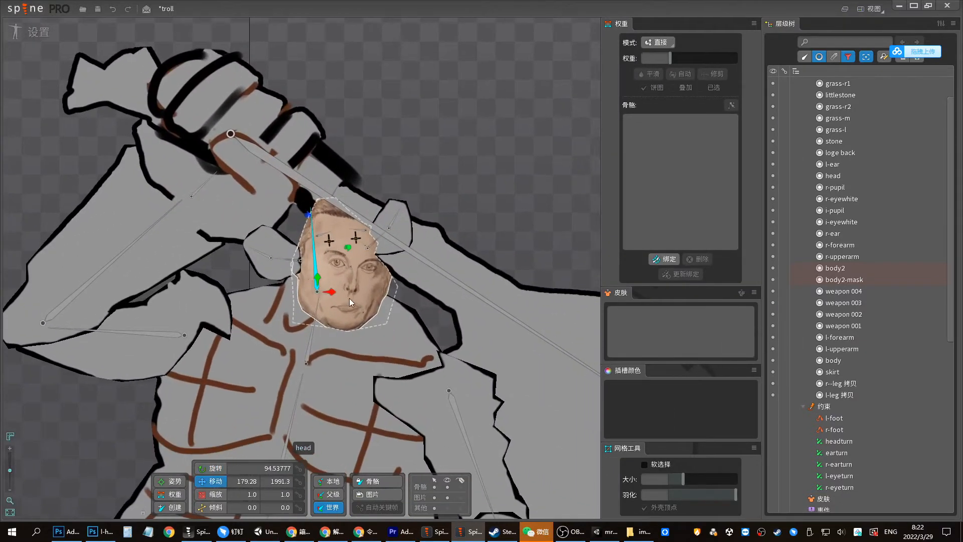
left_click(349, 299)
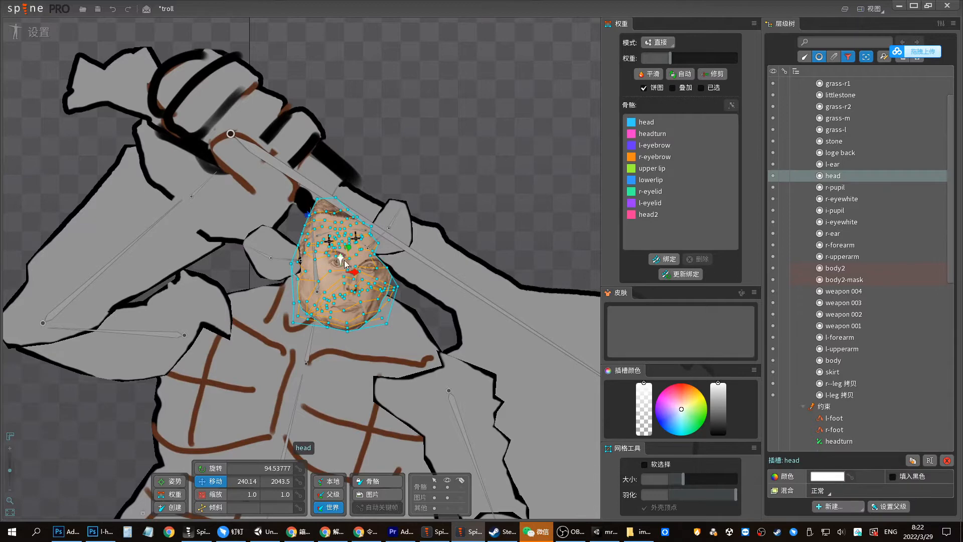
scroll(354, 291, "up", 5)
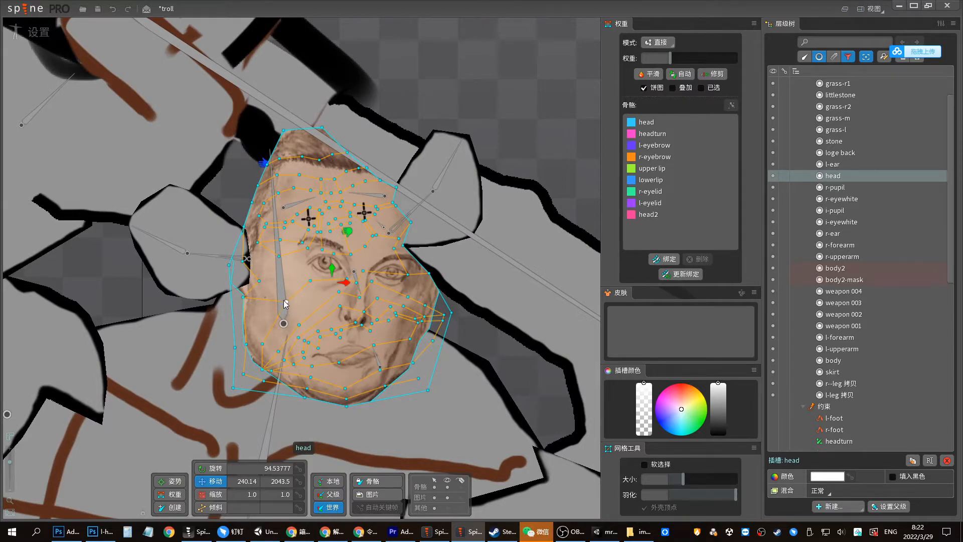
scroll(284, 304, "down", 2)
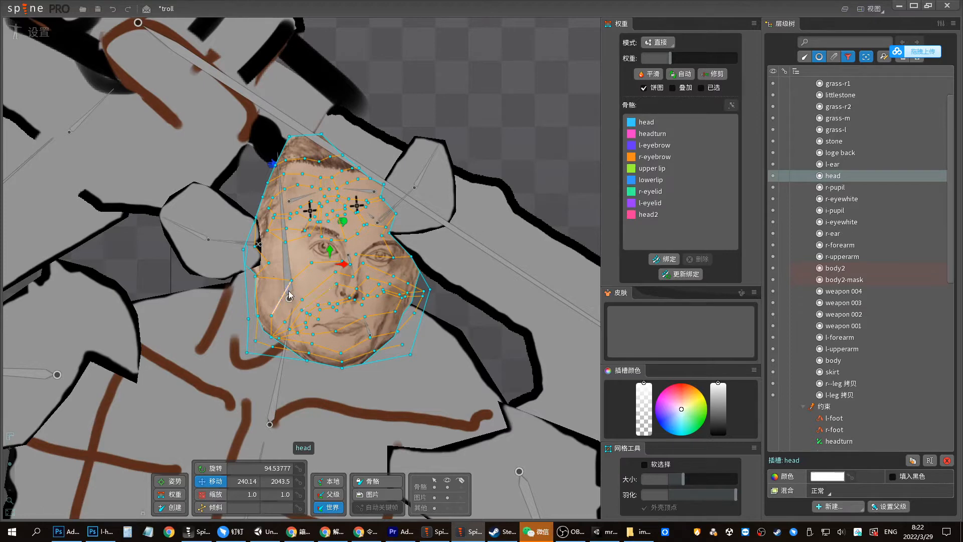
scroll(285, 267, "down", 2)
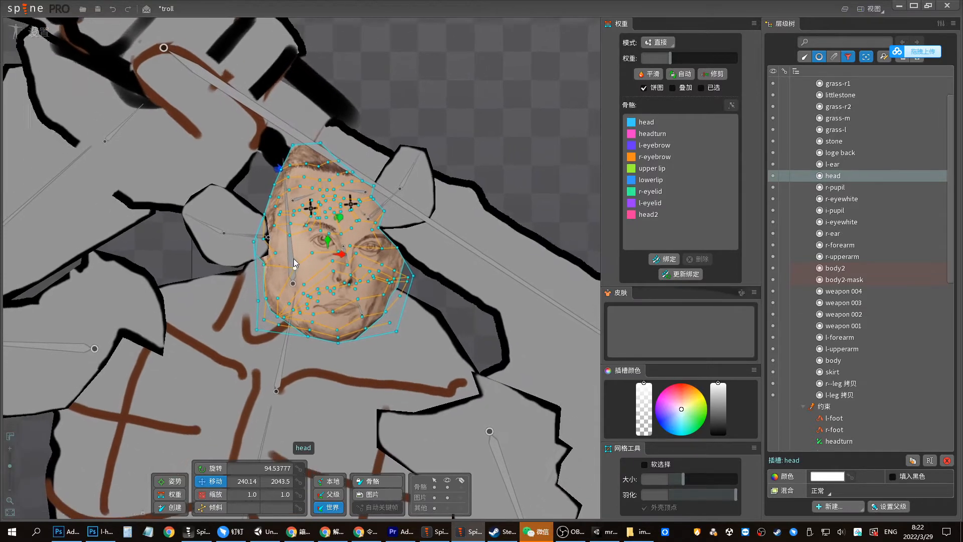
Try rotating the head bone and both ear bones in setup mode, undoing each test rotation
key("space")
left_click(288, 217)
key("c")
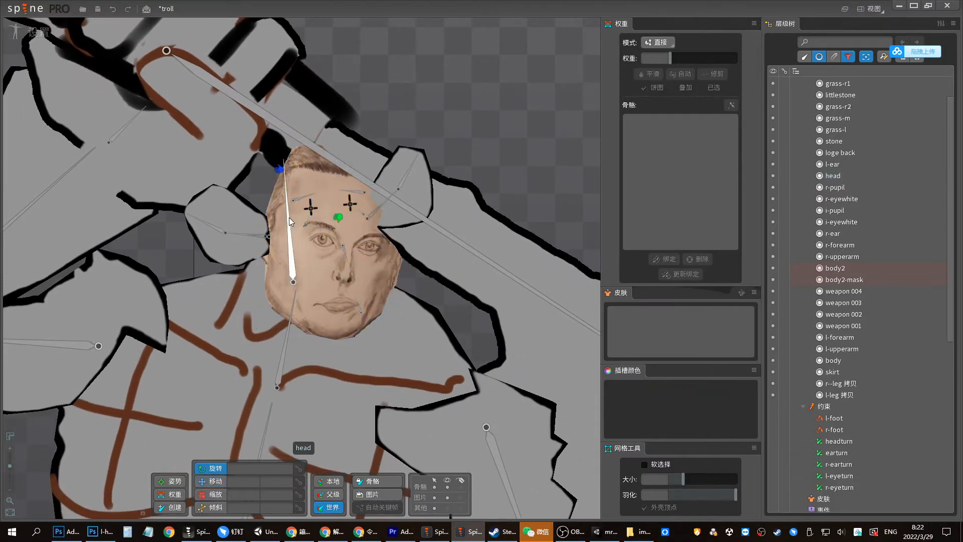
left_click_drag(289, 218, 293, 193)
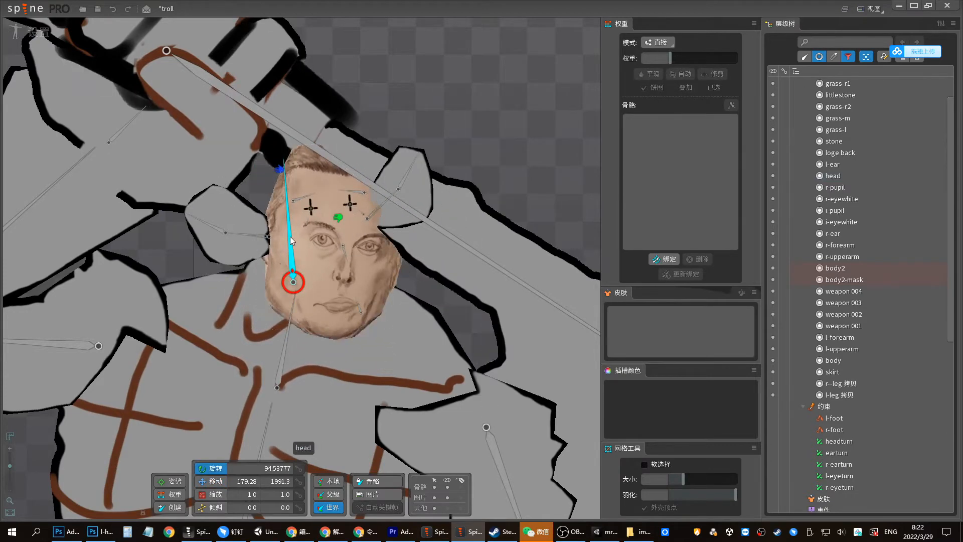
left_click_drag(290, 234, 297, 223)
left_click_drag(299, 209, 300, 210)
key("ctrl+z")
left_click_drag(245, 238, 243, 235)
key("ctrl+z")
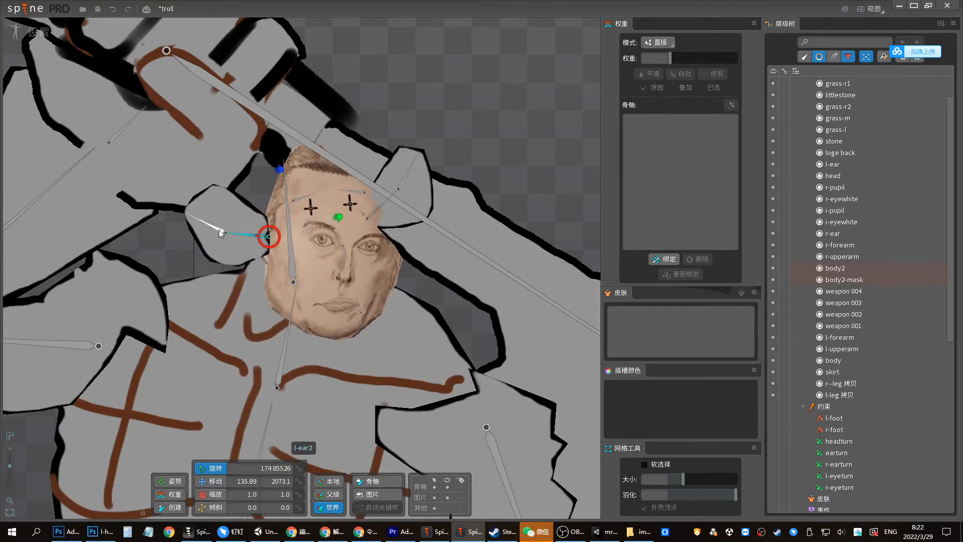
left_click_drag(387, 200, 394, 215)
key("ctrl+z")
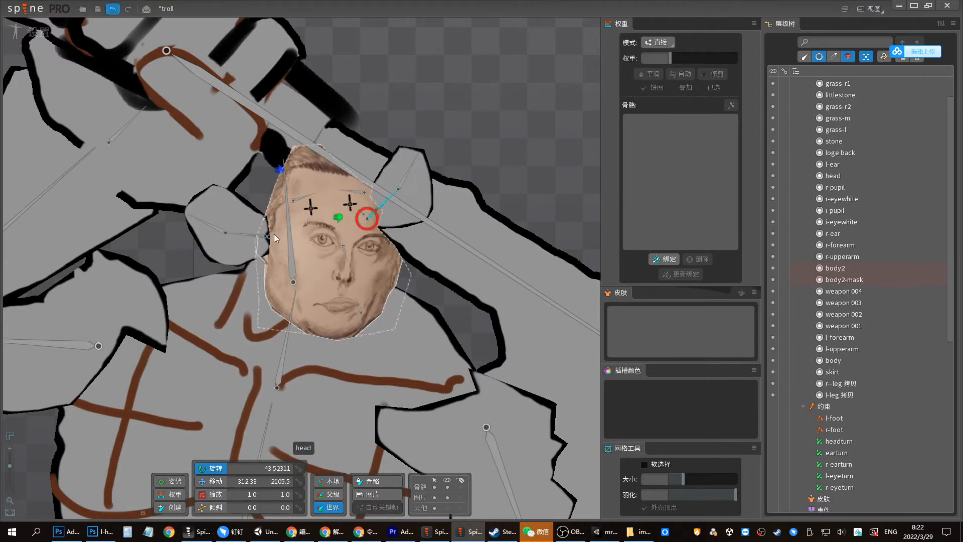
Select the l-ear bone, show the full hierarchy, and inspect the earturn transform constraint's offset and mix settings
left_click(258, 236)
left_click(819, 56)
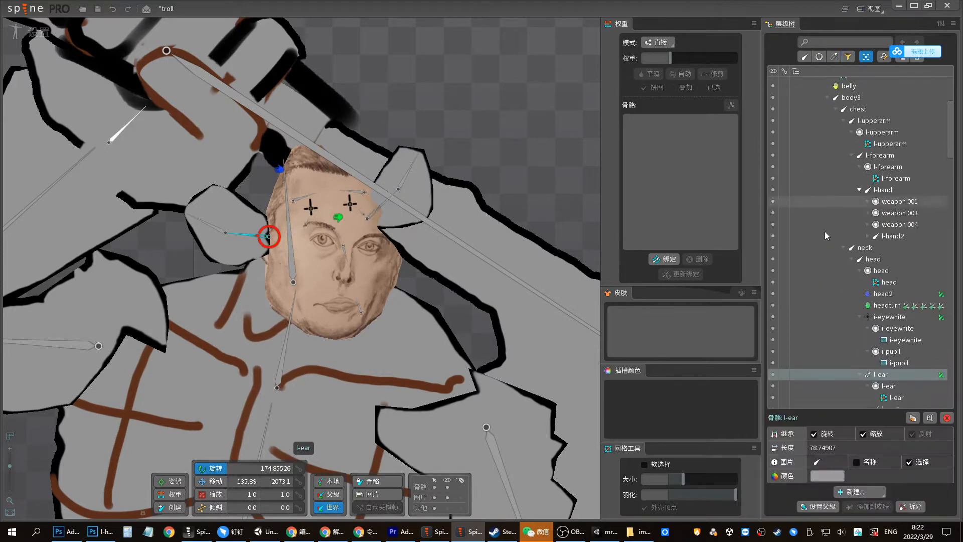
scroll(903, 351, "down", 5)
left_click(934, 365)
scroll(849, 286, "down", 1)
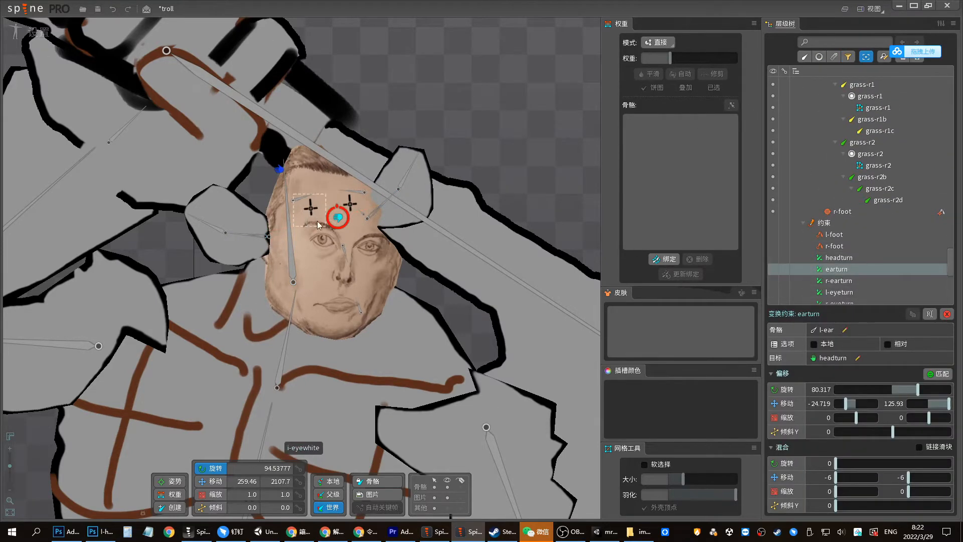
Try moving the headturn control and rotating the head and neck bones, undoing each test change
key("v")
mouse_move(339, 230)
left_mouse_down()
mouse_move(376, 228)
mouse_move(404, 201)
mouse_move(265, 226)
mouse_move(401, 216)
mouse_move(292, 216)
mouse_move(336, 215)
left_mouse_up()
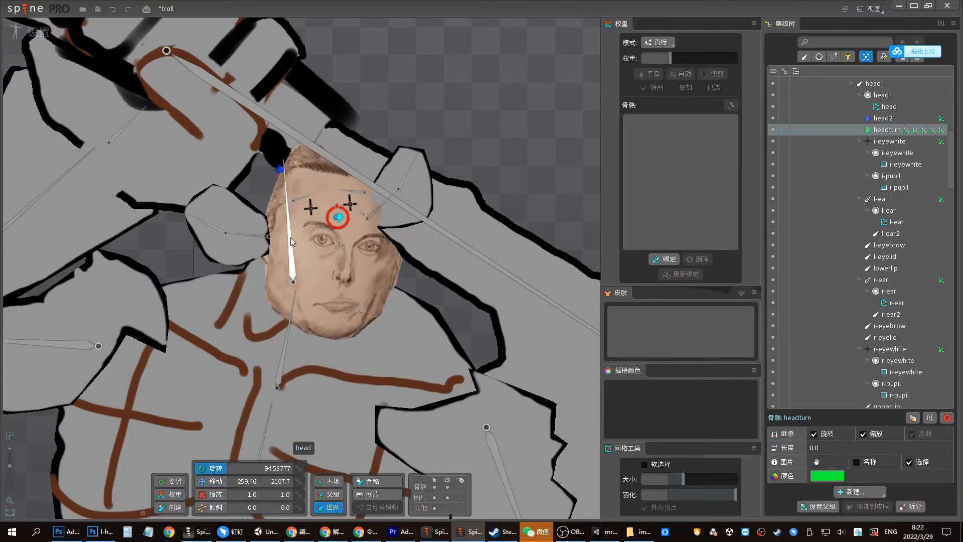
left_click(290, 236)
left_click(286, 338)
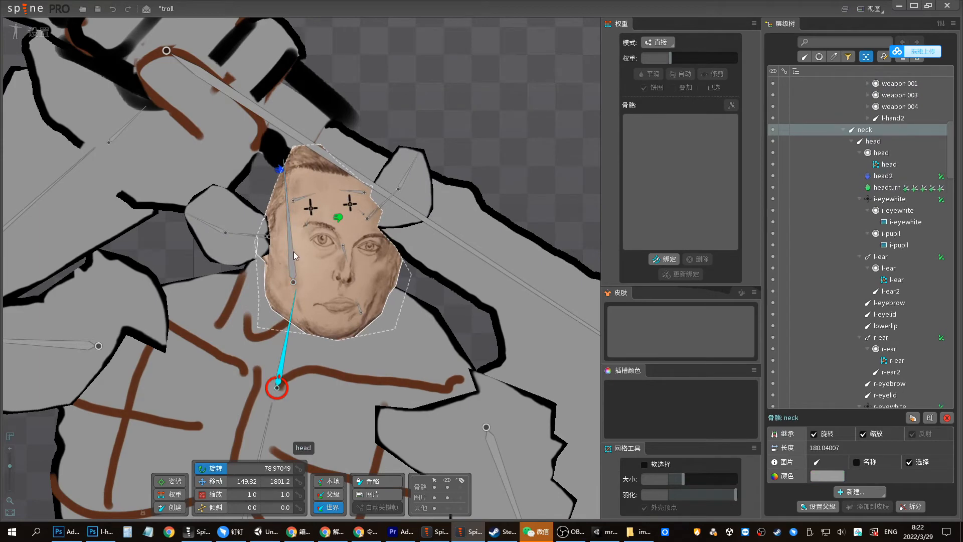
left_click_drag(291, 250, 304, 233)
key("ctrl+z")
left_click(292, 306)
key("ctrl+z")
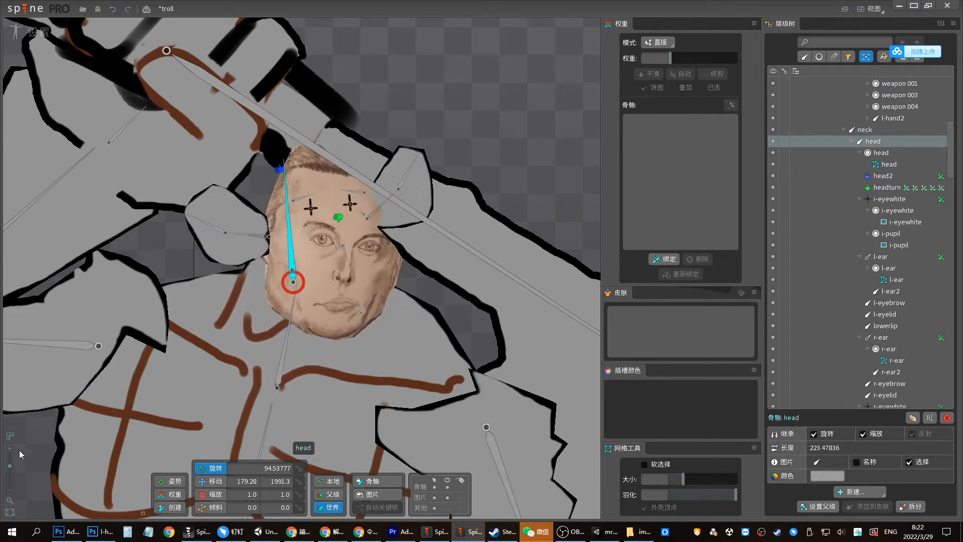
Return to animate mode and play animation2 from about frame 96 with the whole upper body in view
left_click_drag(10, 466, 9, 465)
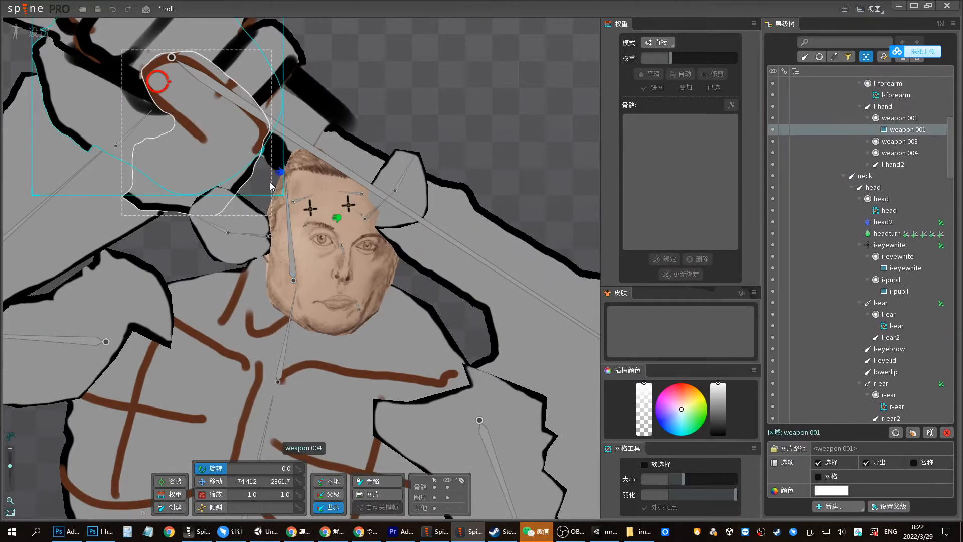
left_click(37, 32)
left_click(11, 282)
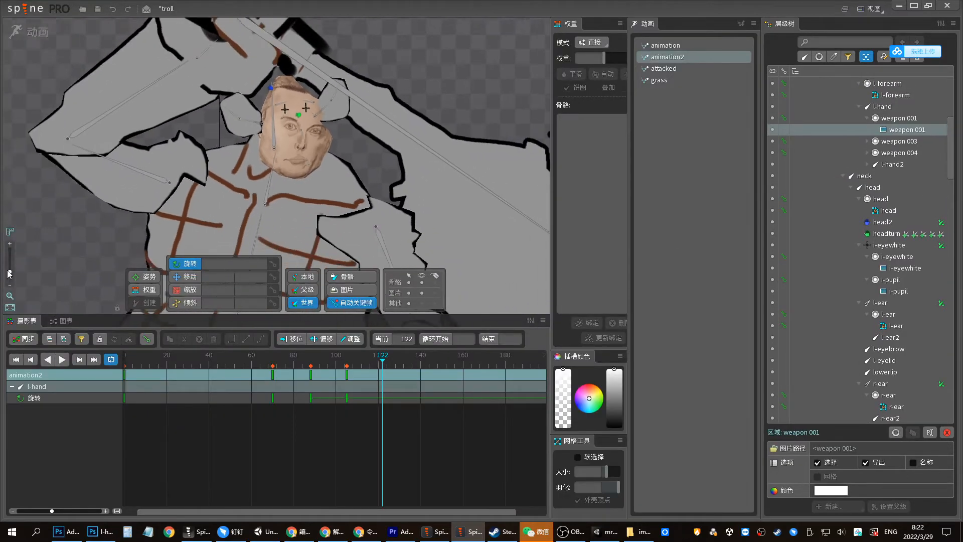
left_click_drag(226, 176, 151, 230)
left_click(11, 282)
left_click_drag(194, 188, 326, 123)
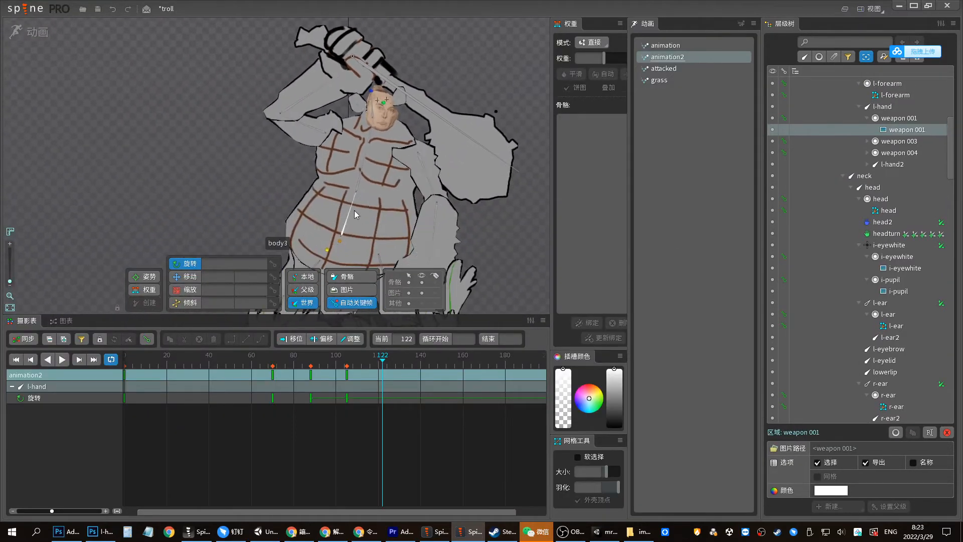
left_click_drag(392, 177, 344, 179)
left_click_drag(322, 362, 326, 357)
key("space")
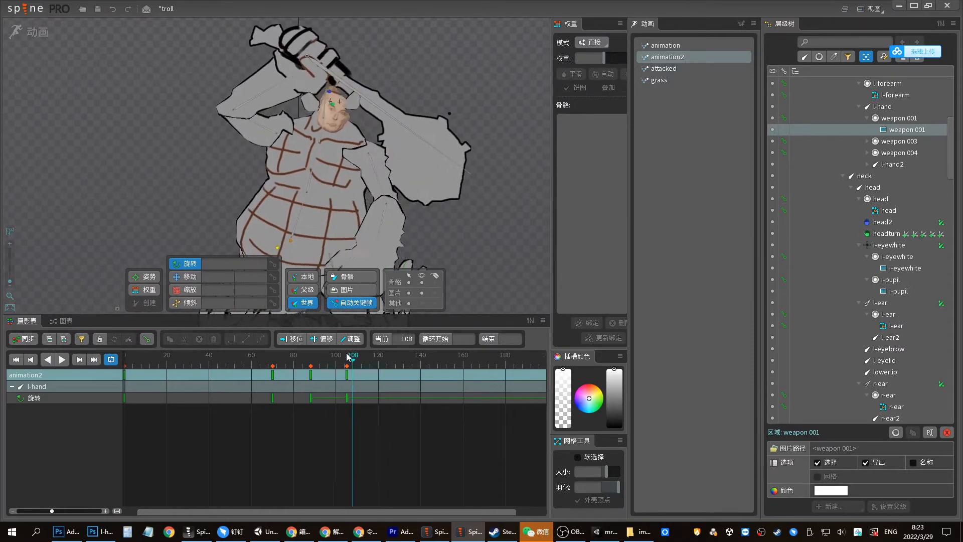
key("space")
Select the body3 and chest bones and delete their keys between about frames 120 and 153 in animation2
left_click(309, 182)
left_click(300, 211, "ctrl")
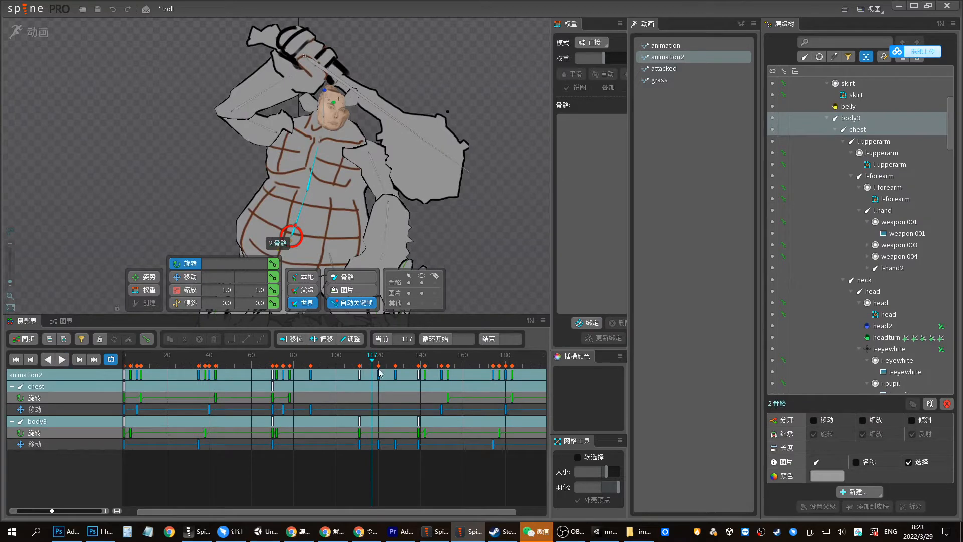
left_click_drag(380, 457, 473, 369)
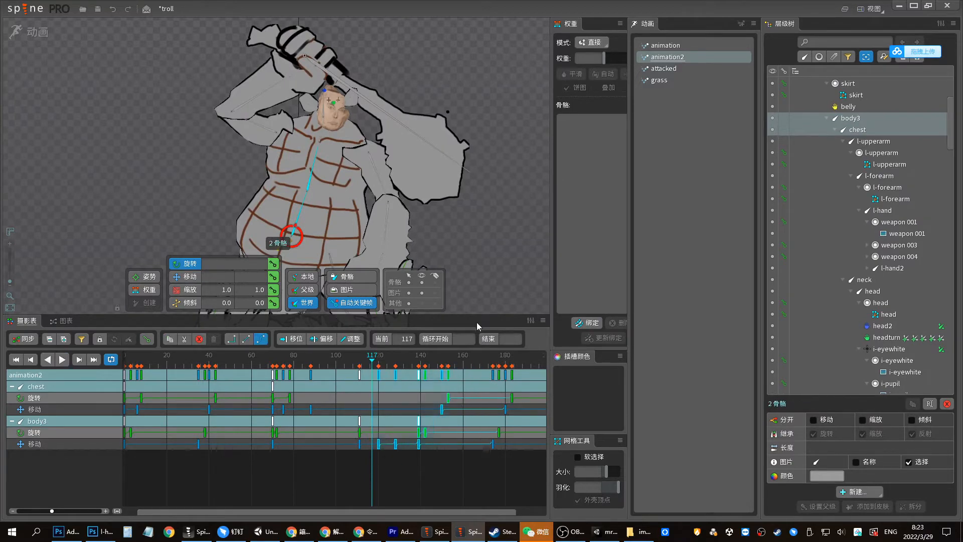
key("Delete")
Add l-upperarm and l-forearm to the selection and delete the selected bones' keys between about frames 72 and 111
left_click_drag(343, 362, 302, 362)
left_click(267, 136, "ctrl")
left_click(253, 109, "ctrl")
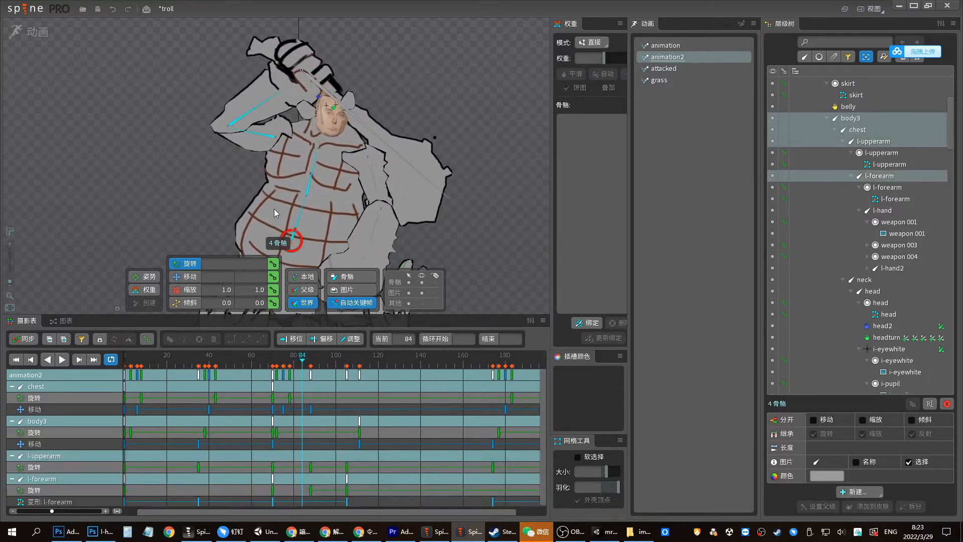
left_click_drag(384, 460, 277, 361)
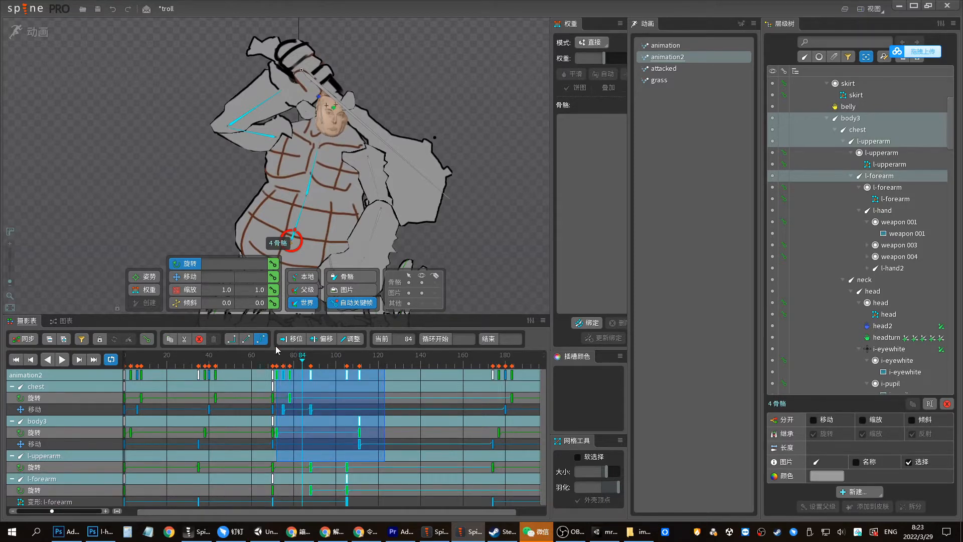
key("Delete")
key("space")
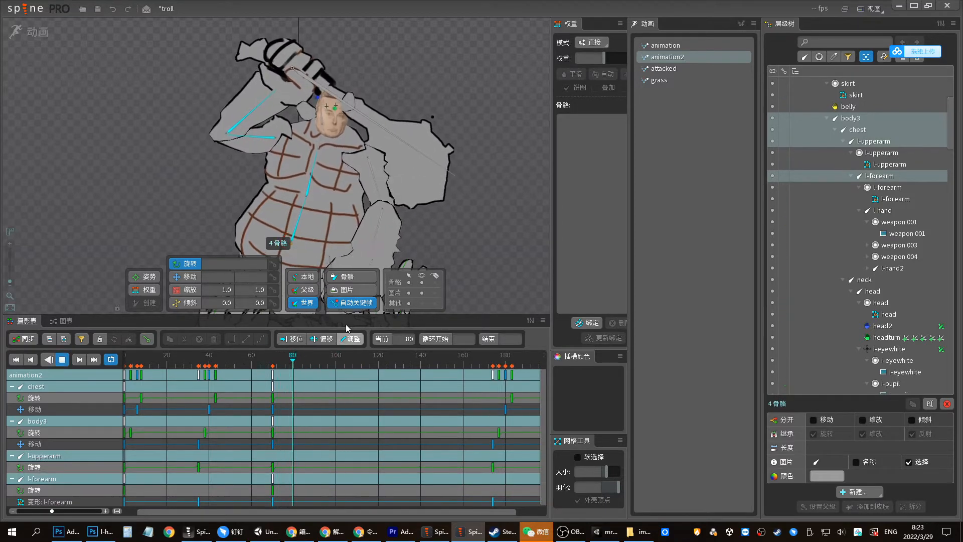
Delete the club bone's keys and the l-hand rotate keys past frame 0 in animation2
key("space")
left_click(362, 115)
left_click_drag(374, 460, 310, 358)
key("space")
left_click(444, 149)
left_click_drag(380, 464, 338, 361)
key("Delete")
left_click(286, 84)
left_click_drag(381, 437, 340, 357)
key("Delete")
key("Delete")
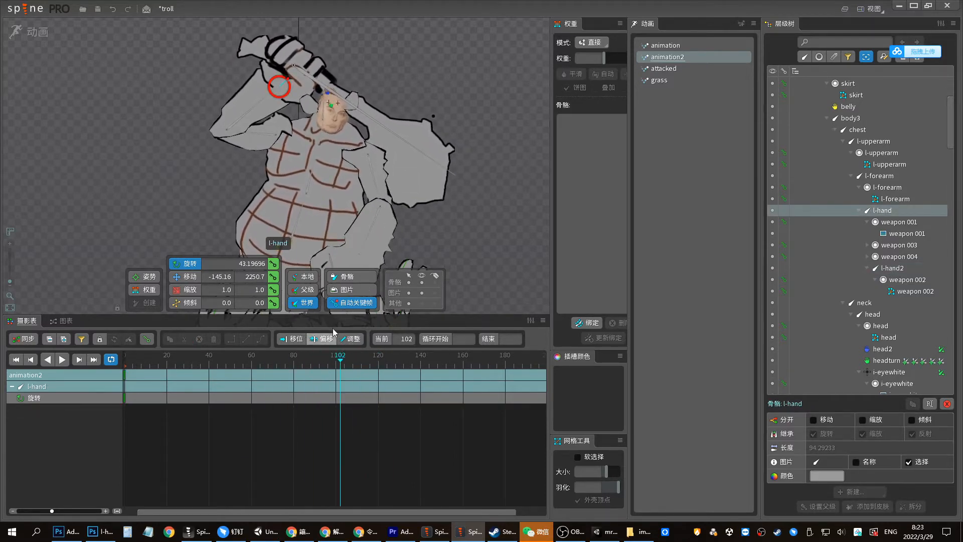
At frame 89, rotate l-upperarm and l-forearm to key a new raised-arm pose holding the club
left_click(298, 150)
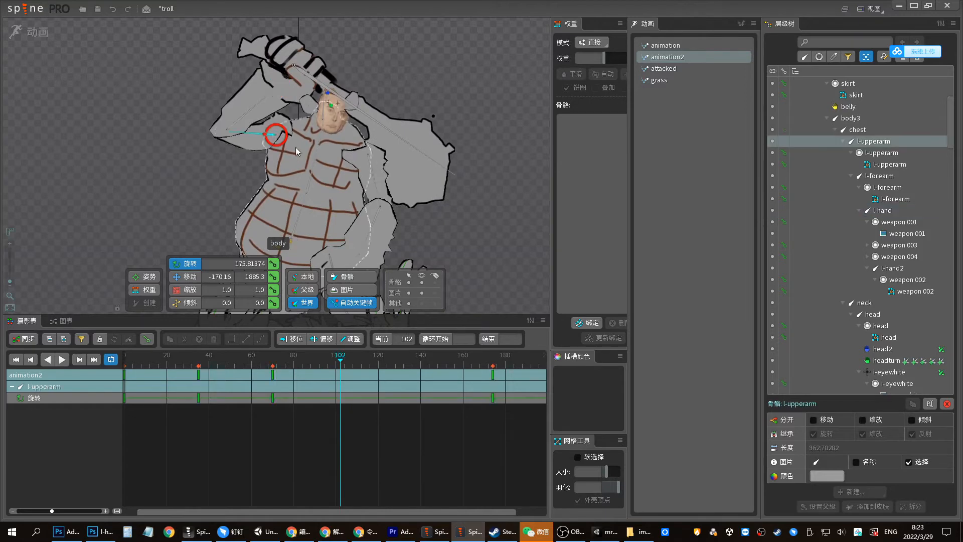
left_click(250, 114, "ctrl")
left_click(312, 358)
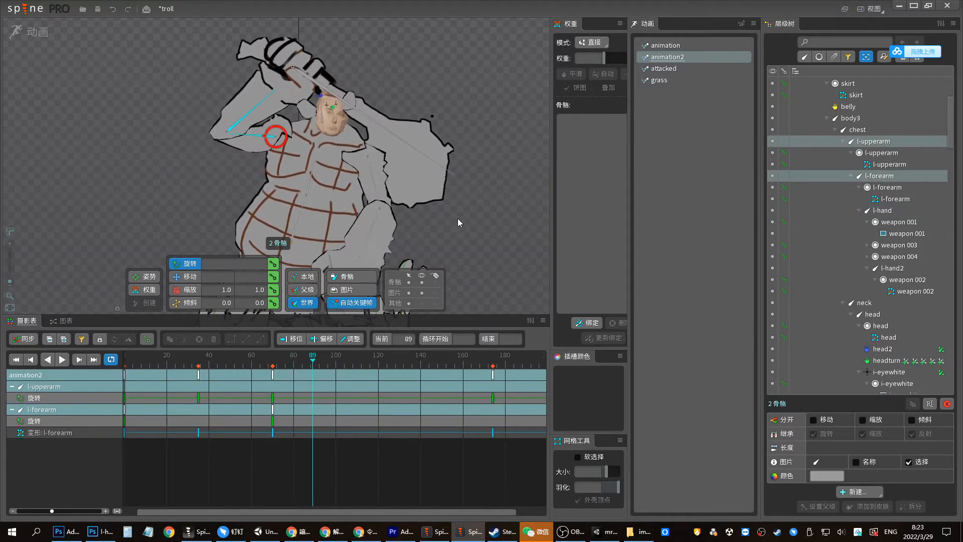
left_click_drag(466, 218, 465, 203)
key("space")
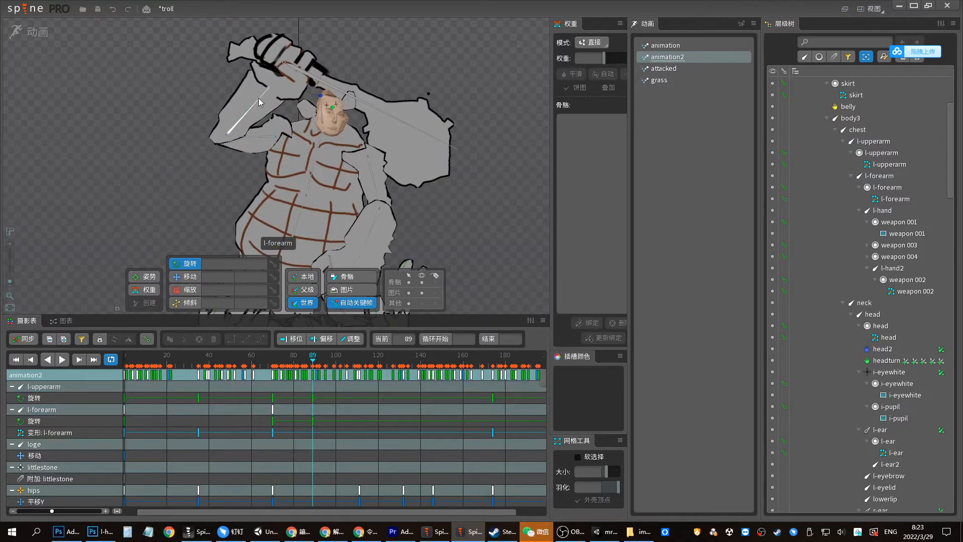
left_click(261, 102)
left_click(257, 134)
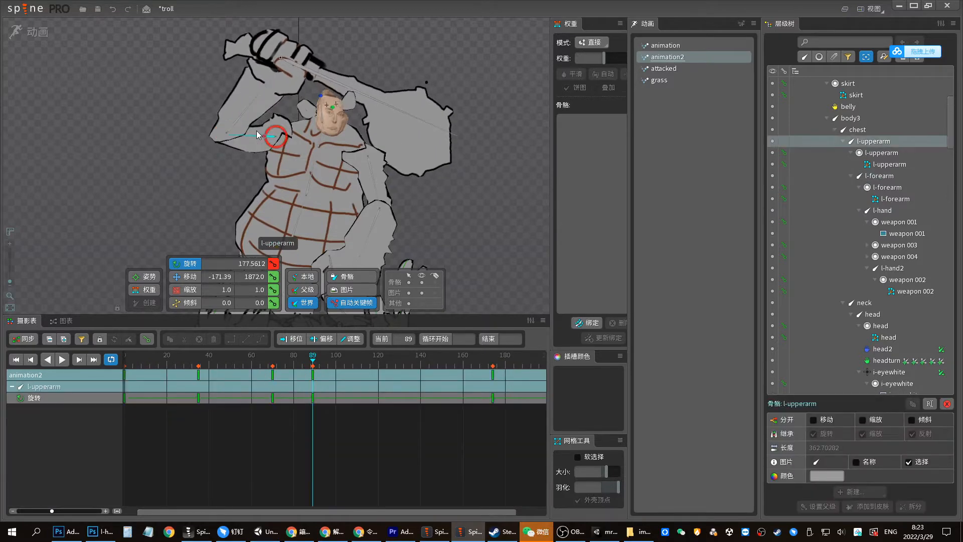
left_click(258, 100)
Play animation2 repeatedly from about frame 70 to check the arm's movement into the raised pose
left_click(273, 356)
key("d")
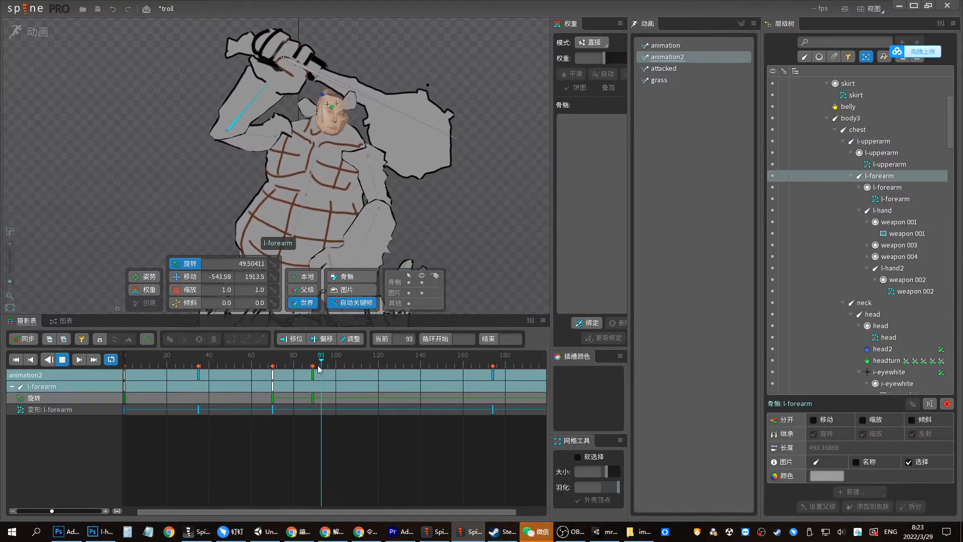
key("d")
left_click(272, 363)
key("d")
key("d")
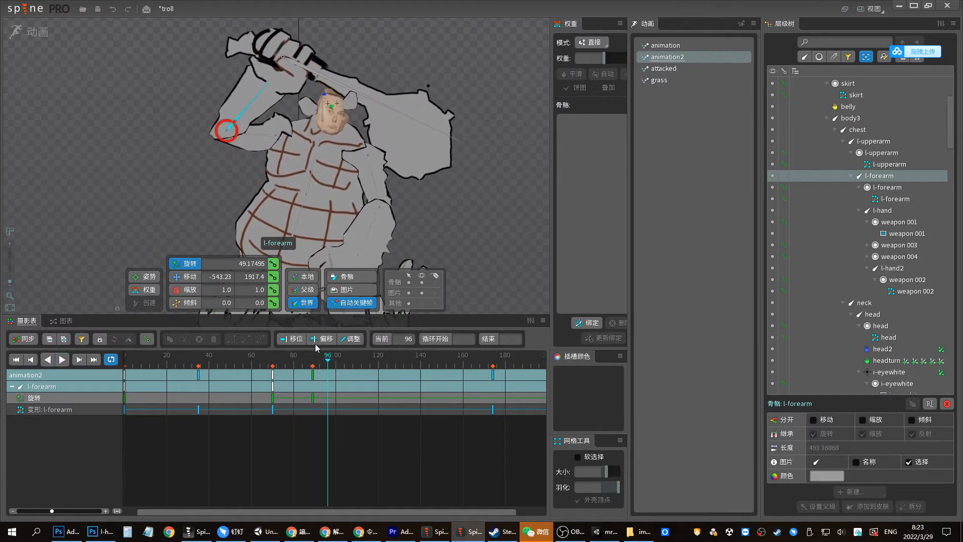
At frame 96, rotate l-upperarm to lower the elbow and set l-forearm's rotation to about 58.3 degrees
left_click_drag(257, 140, 253, 112)
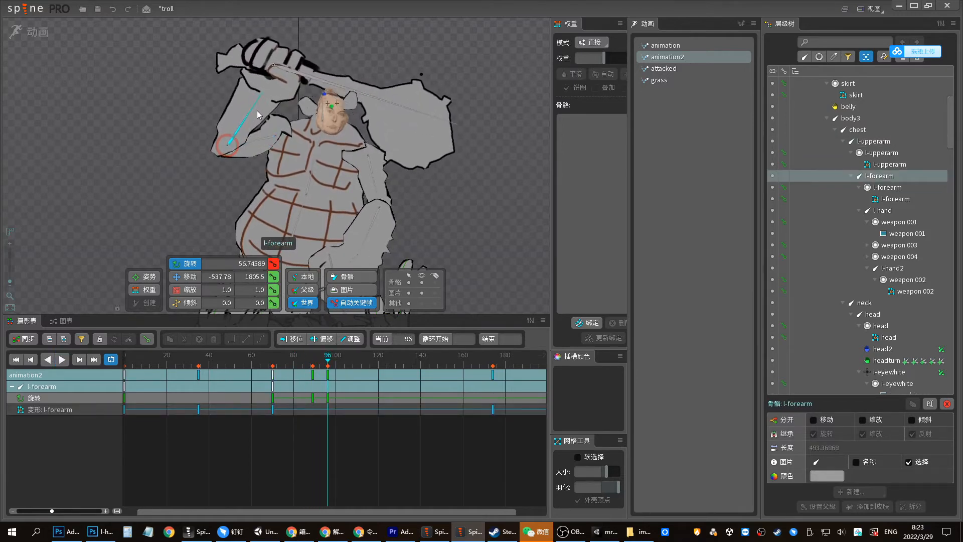
left_click(247, 149)
left_click(246, 120)
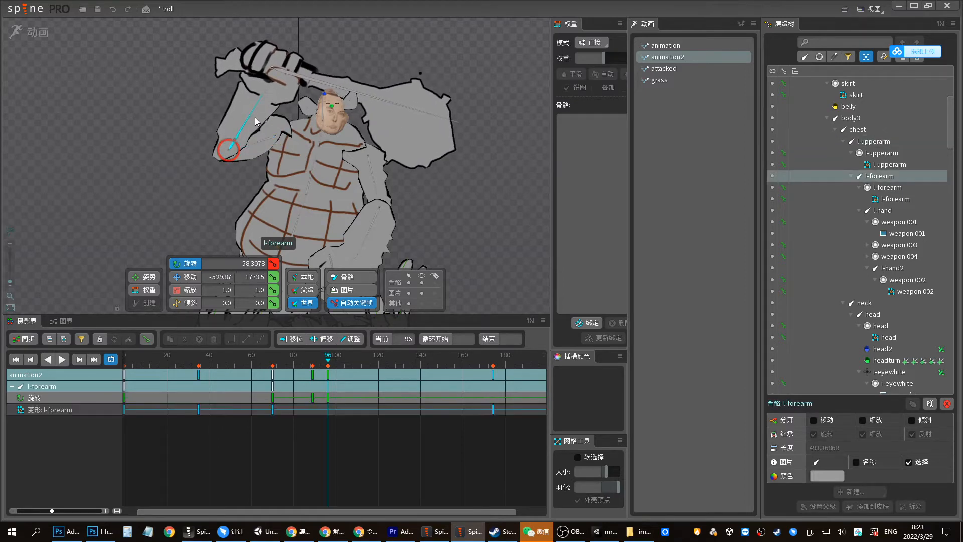
Replay animation2 from about frames 75 to 104 to check the lowered elbow's timing
left_click(308, 359)
key("d")
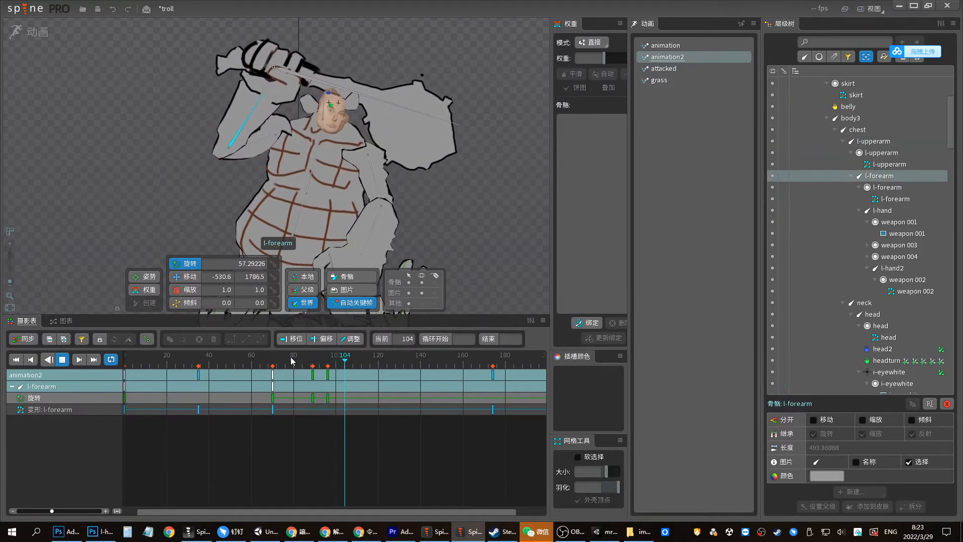
left_click(283, 357)
left_click(295, 356)
key("d")
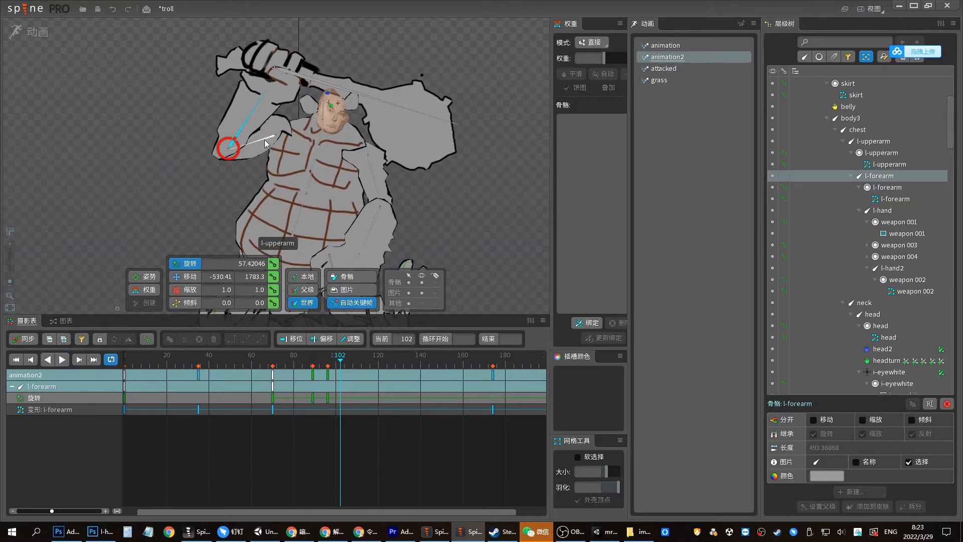
Move the l-upperarm and l-forearm rotate keys from frame 96 to about frame 103 and replay the motion
left_click(262, 139, "ctrl")
left_click_drag(327, 372, 342, 372)
left_click(265, 358)
key("space")
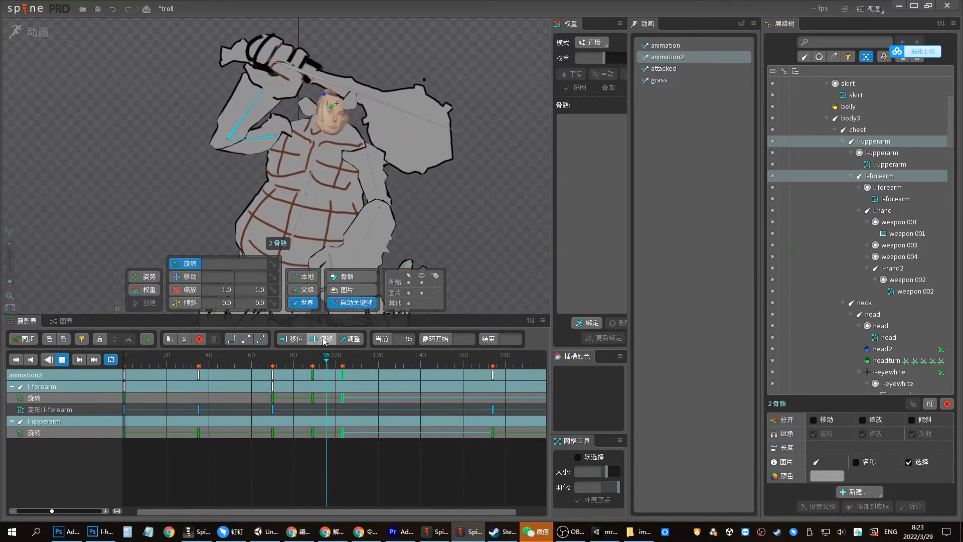
At frame 89 of animation2, lower the elbow by rotating l-upperarm and set l-forearm's rotation to about 60.3 degrees
left_click(297, 355)
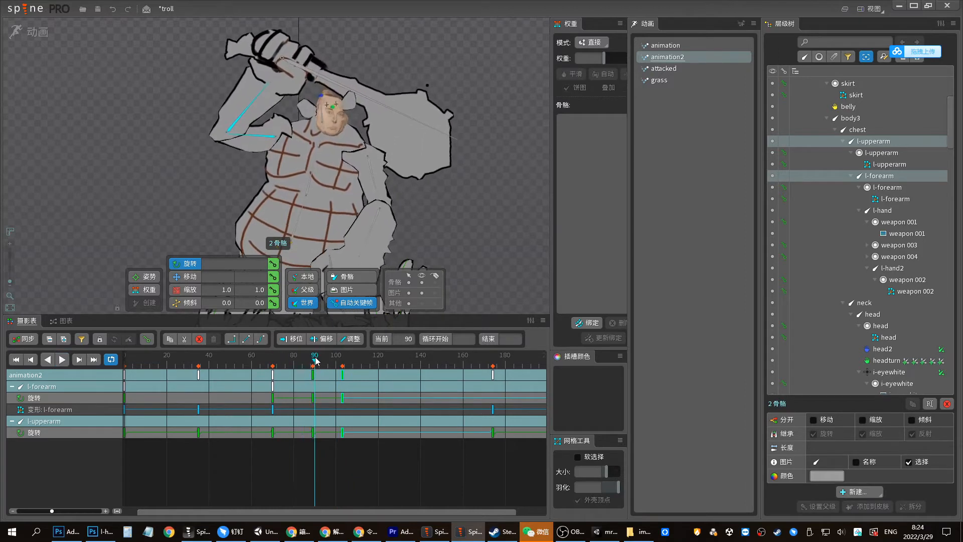
left_click(290, 362)
left_click(313, 359)
key("space")
left_click(250, 144)
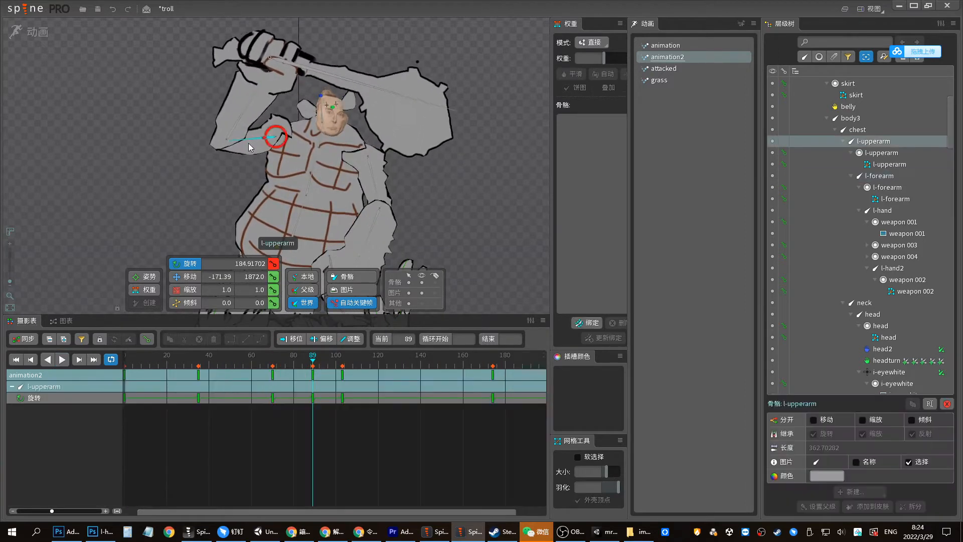
left_click_drag(245, 115, 258, 112)
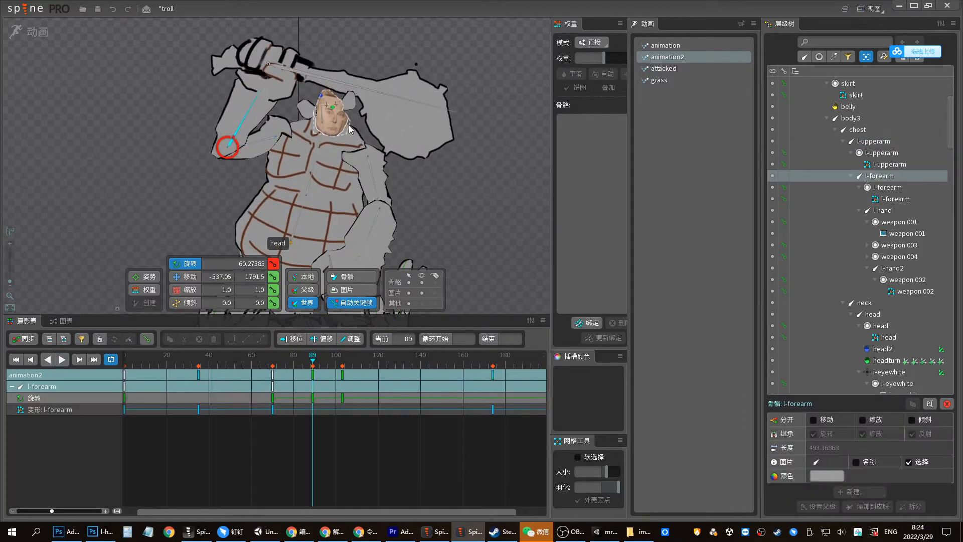
Replay the raise from about frame 70, then at frame 89 lift the elbow and set l-forearm's rotation to about 40.8 degrees
left_click(285, 363)
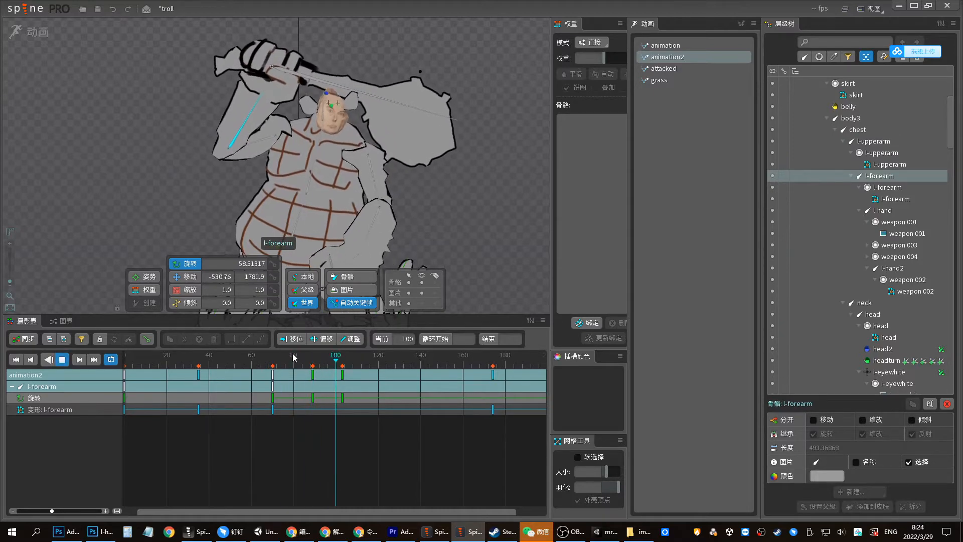
left_click(276, 362)
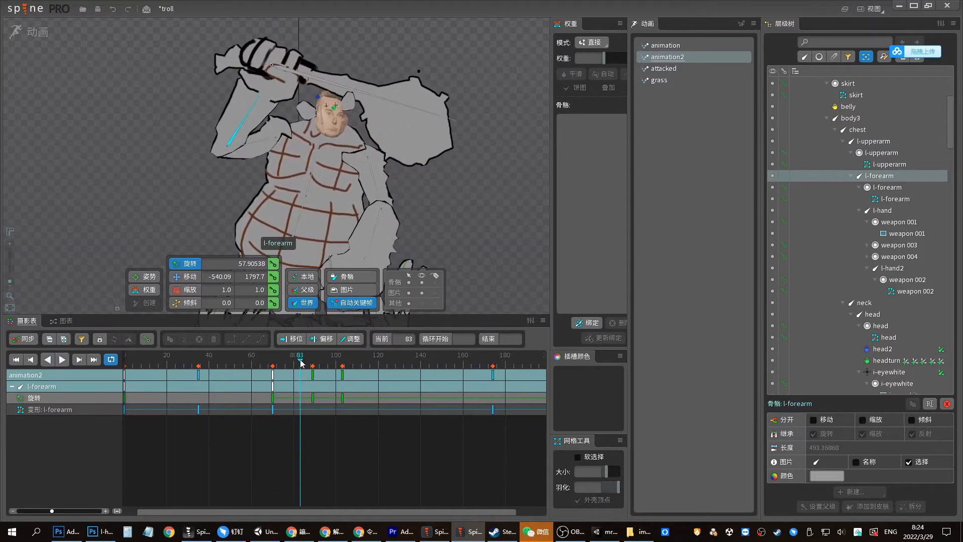
mouse_move(287, 360)
left_mouse_down()
mouse_move(303, 361)
mouse_move(290, 362)
left_mouse_up()
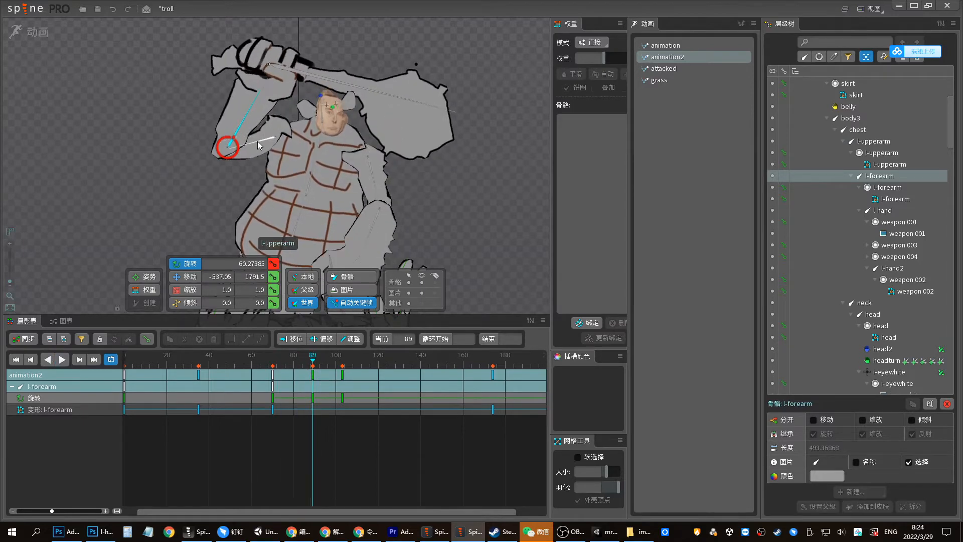
left_click_drag(259, 145, 275, 92)
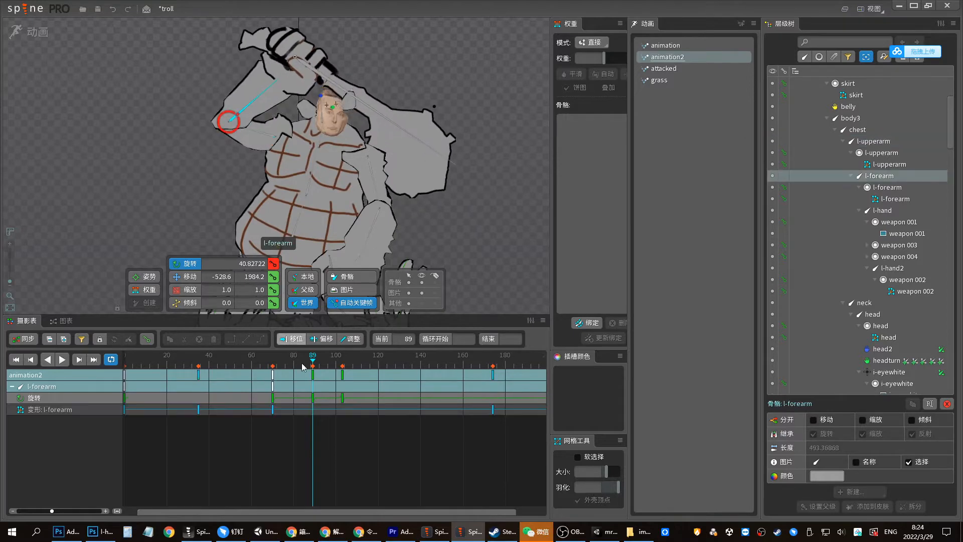
At frame 103, set l-upperarm's rotation to about 197.5 degrees, and try an l-hand rotation before undoing it
left_click_drag(303, 360, 323, 351)
left_click_drag(269, 138, 262, 141)
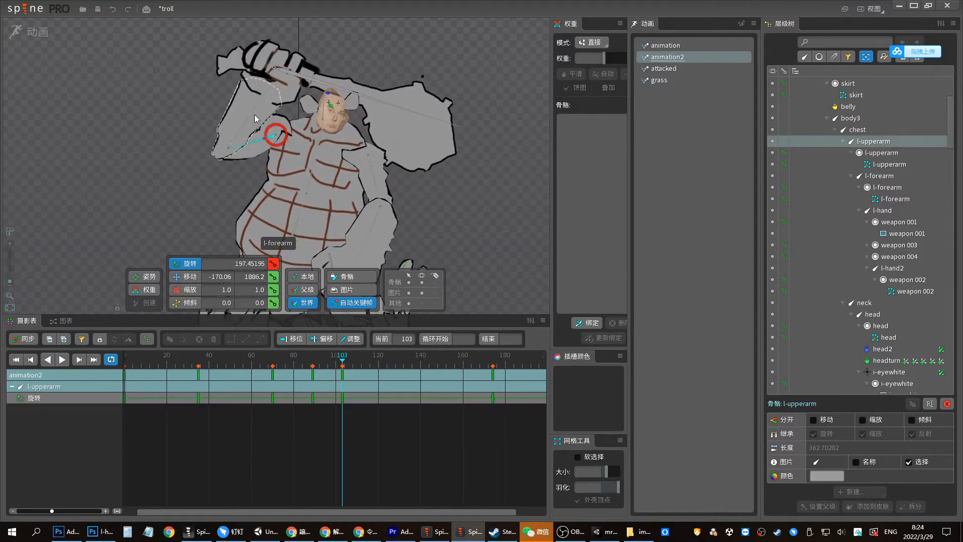
left_click_drag(257, 103, 293, 86)
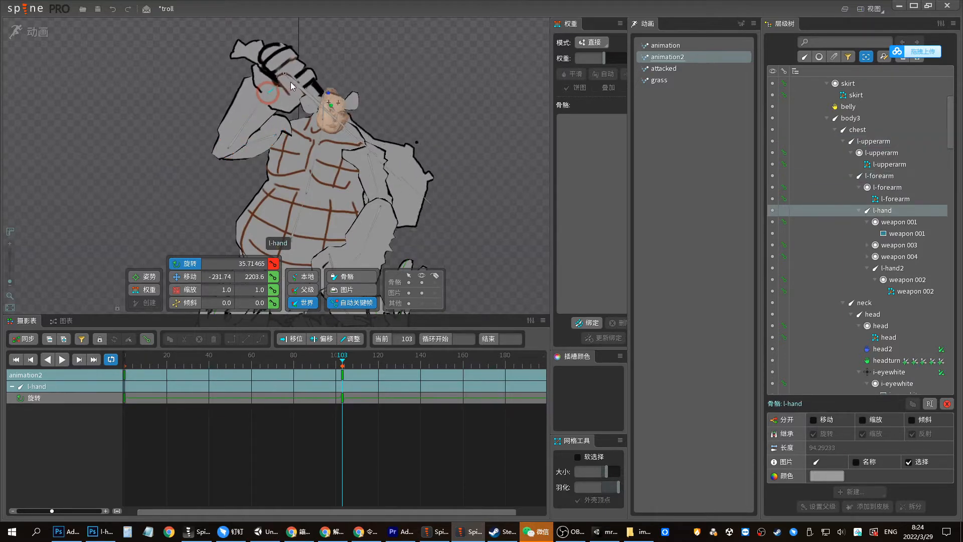
key("ctrl+z")
Replay the arm movement around frame 89 and scrub animation2 back to frame 0
left_click(297, 365)
key("d")
left_click(309, 365)
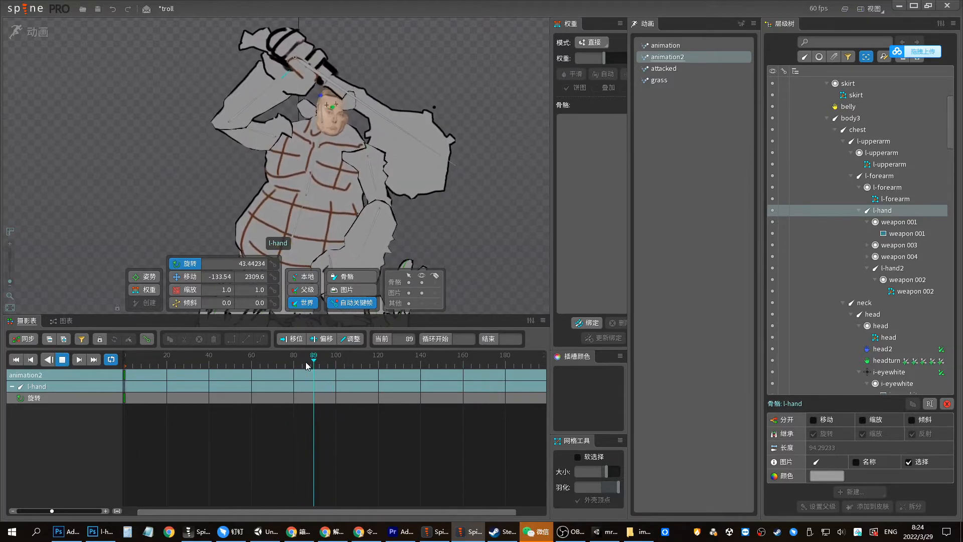
left_click_drag(306, 366, 124, 365)
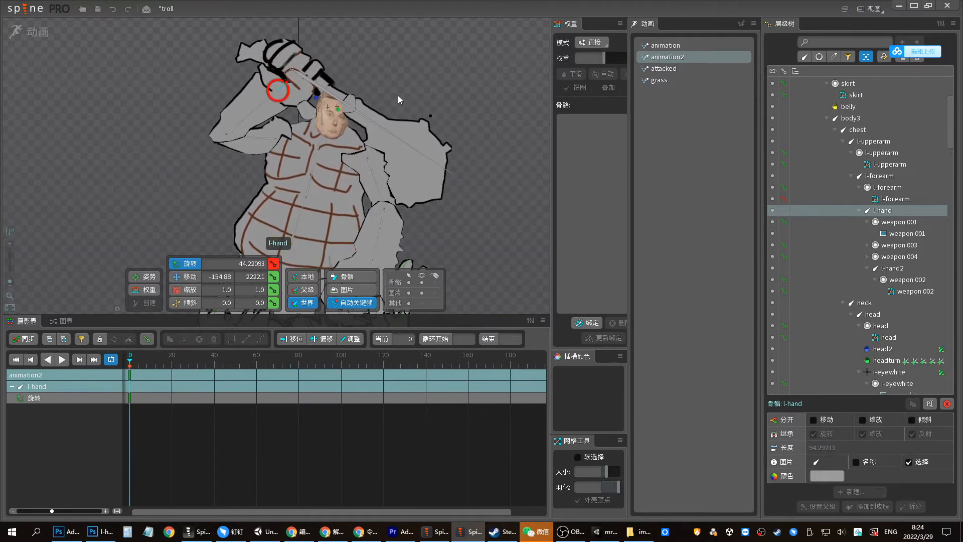
In setup mode, try lowering l-upperarm and rotating l-forearm to about 52.8 degrees, and undo these pose changes
left_click(31, 33)
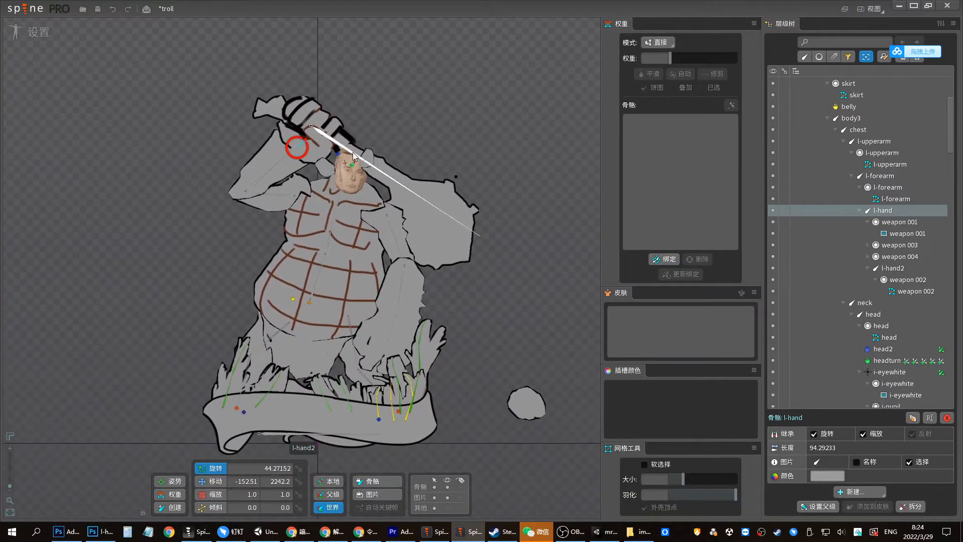
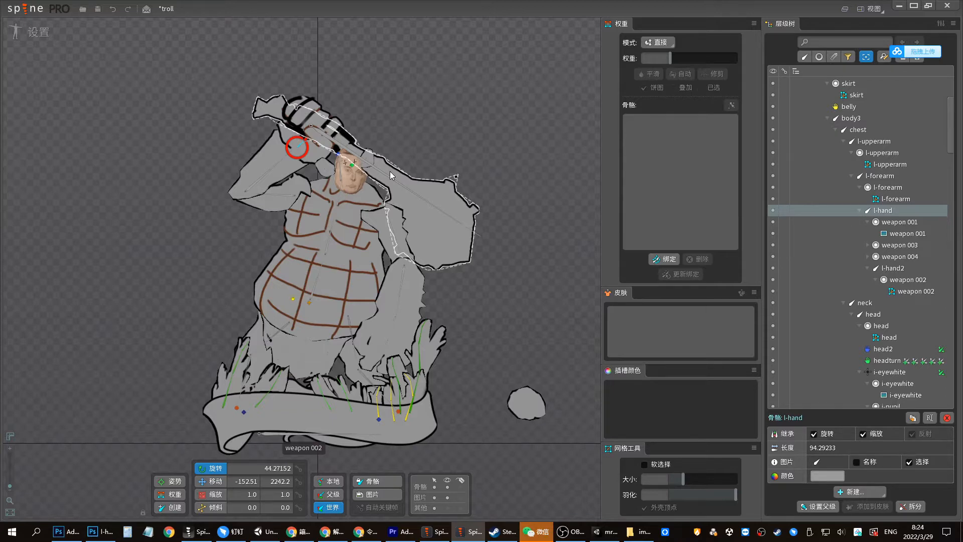
left_click_drag(267, 194, 295, 175)
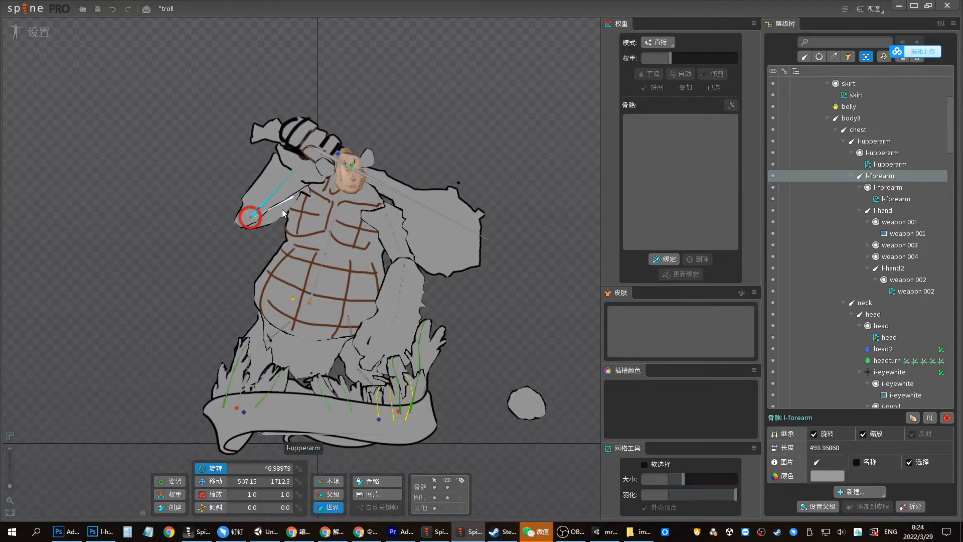
left_click_drag(282, 209, 293, 173)
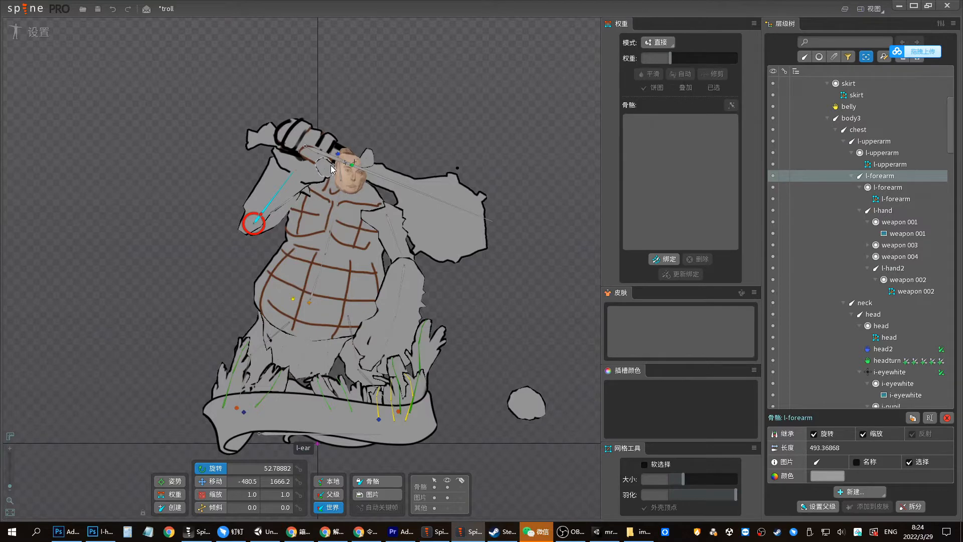
key("ctrl+z")
key("ctrl+z")
key("ctrl+z")
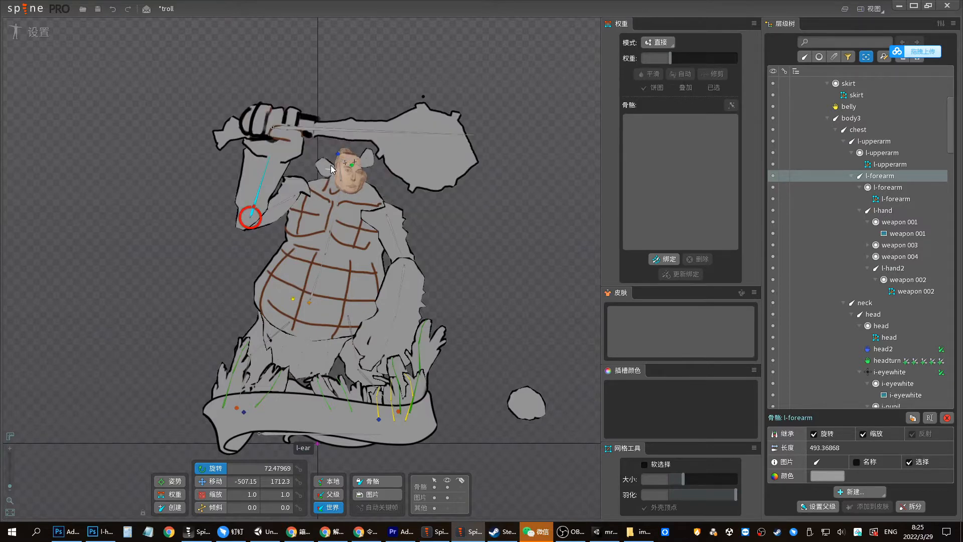
key("ctrl+z")
Return to animate mode and play animation2 to review the arm raise around frames 70 to 105
left_click(36, 33)
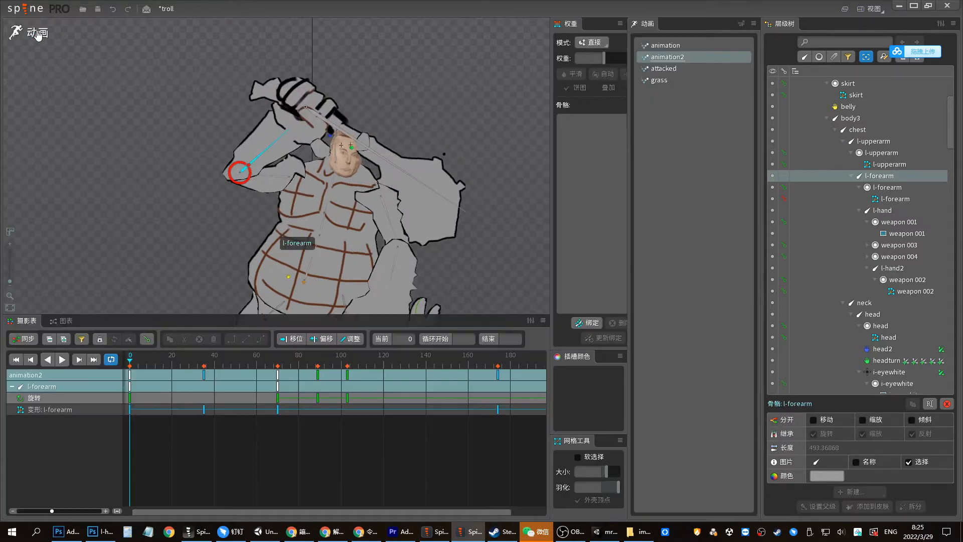
key("d")
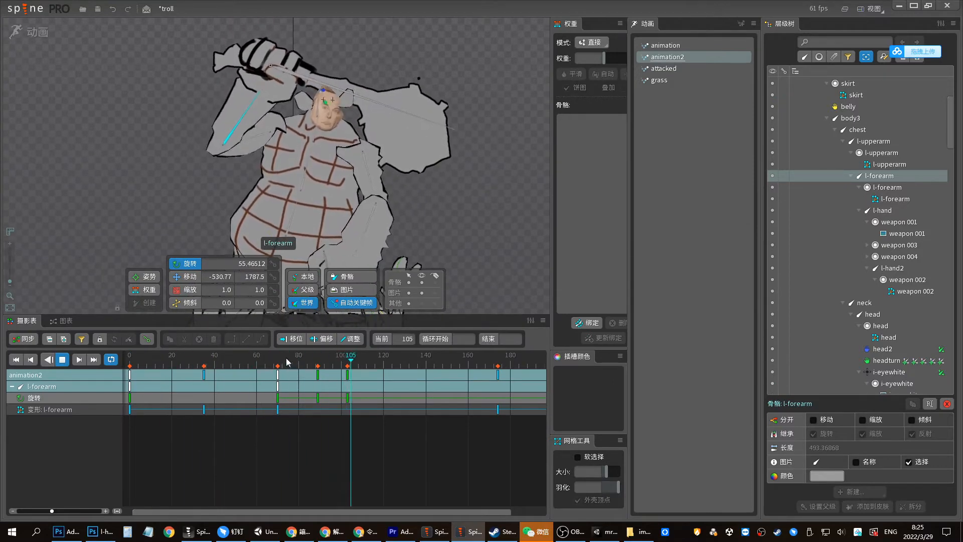
left_click_drag(296, 362, 262, 359)
In setup mode, replace weapon 002's mesh with a new, simpler outline drawn loosely around the whole club
left_click(33, 33)
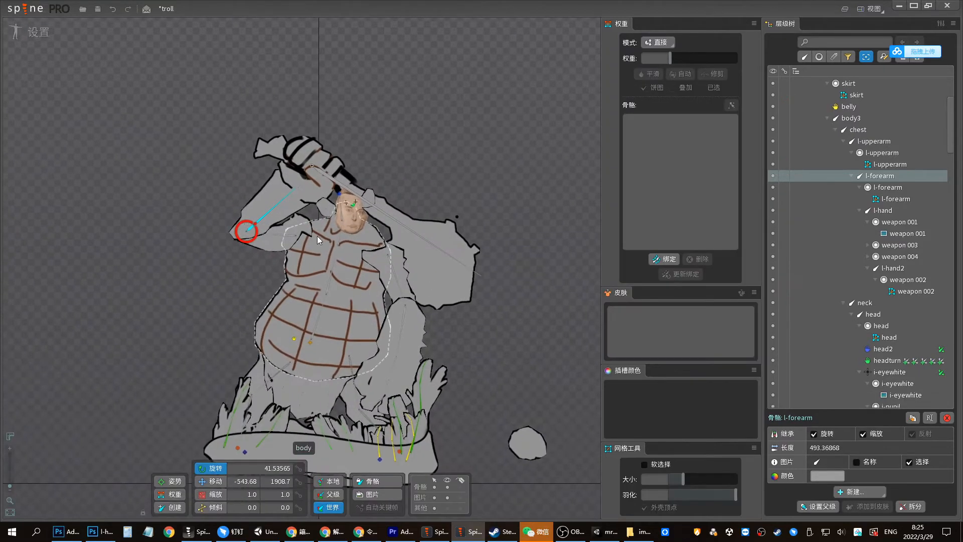
left_click(283, 233)
left_click_drag(261, 229, 322, 196)
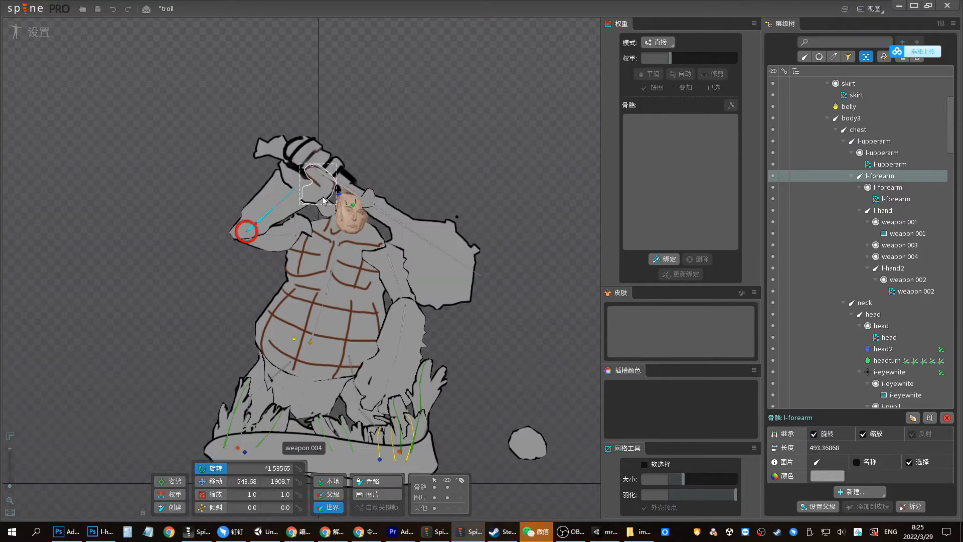
left_click(404, 243)
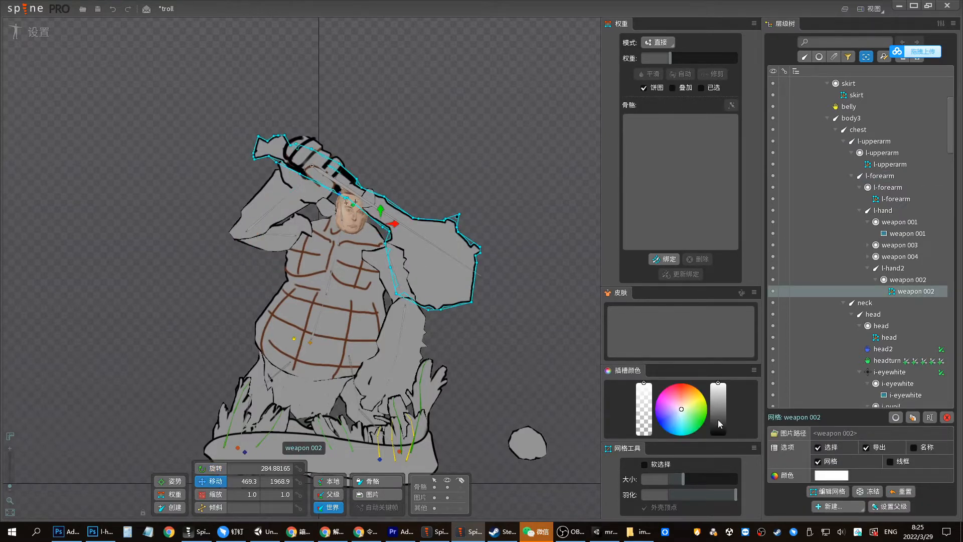
left_click(828, 491)
left_click(261, 481)
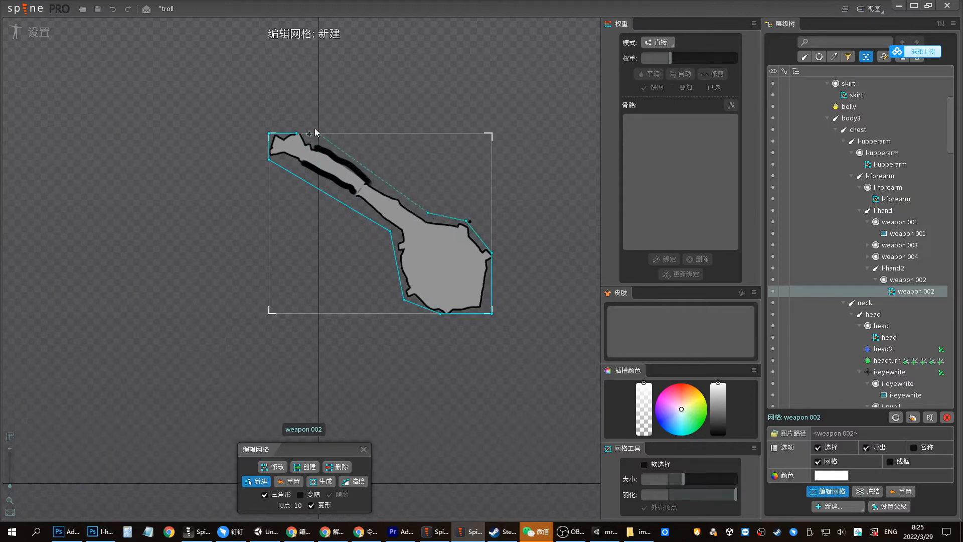
left_click(294, 134)
left_click(363, 449)
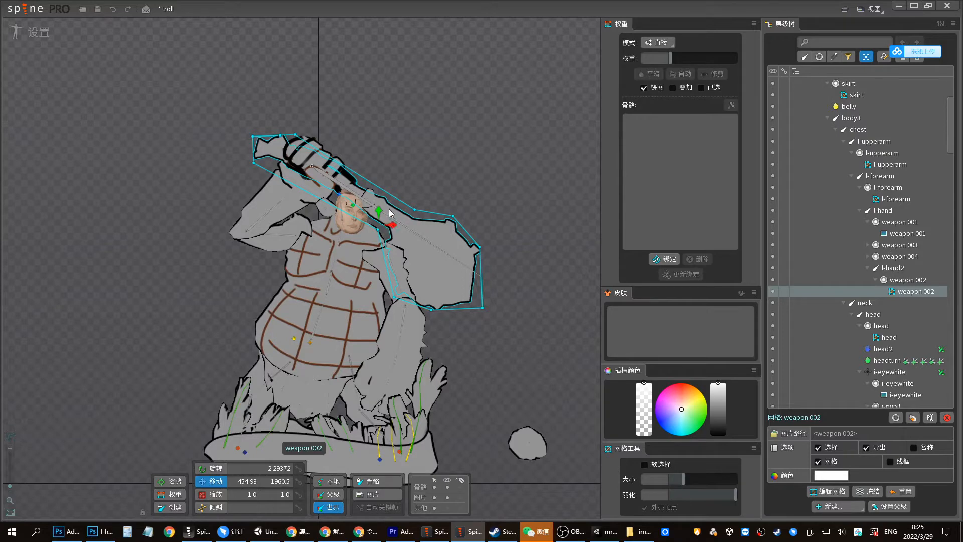
Try moving the weapon 002 mesh vertex on the club's lower edge near the head, and undo each move
left_click_drag(376, 227, 367, 246)
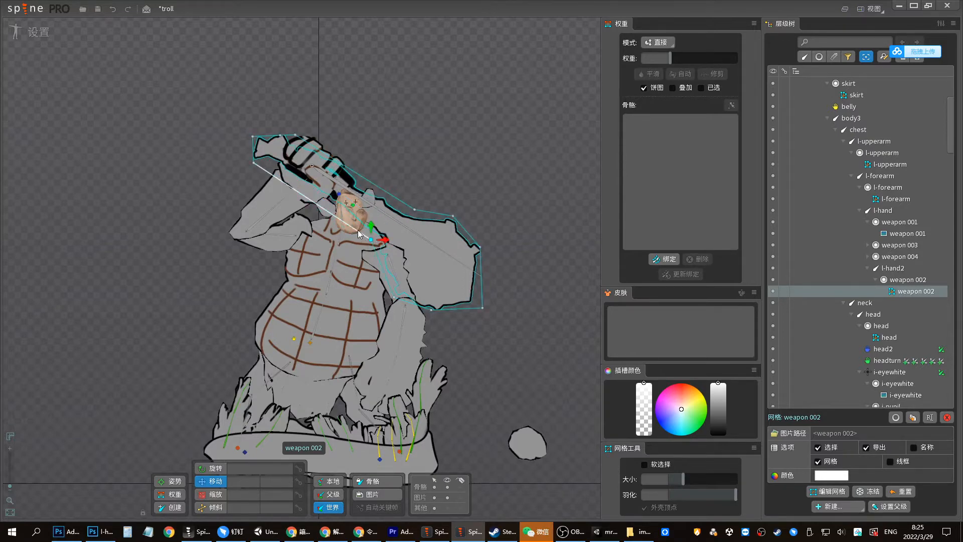
key("ctrl+z")
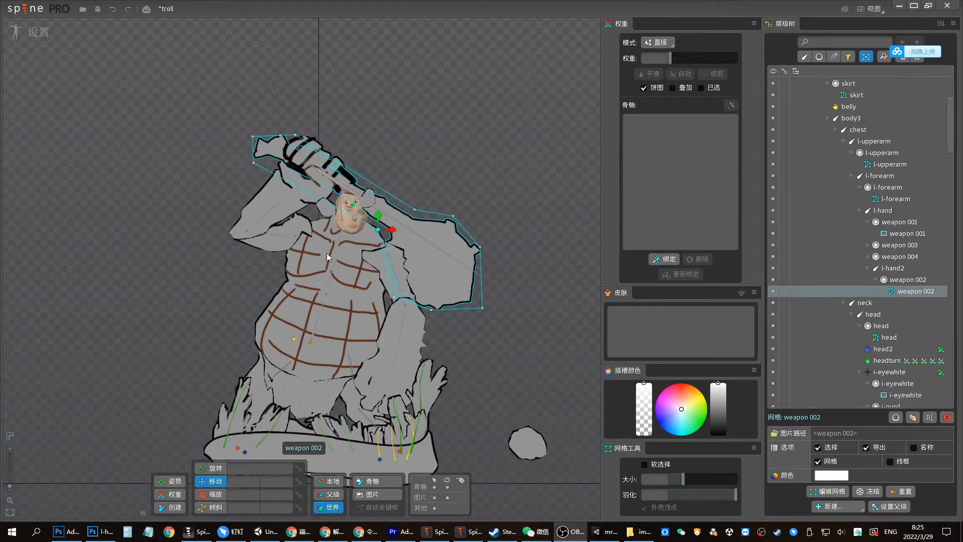
left_click_drag(376, 229, 369, 236)
key("ctrl+z")
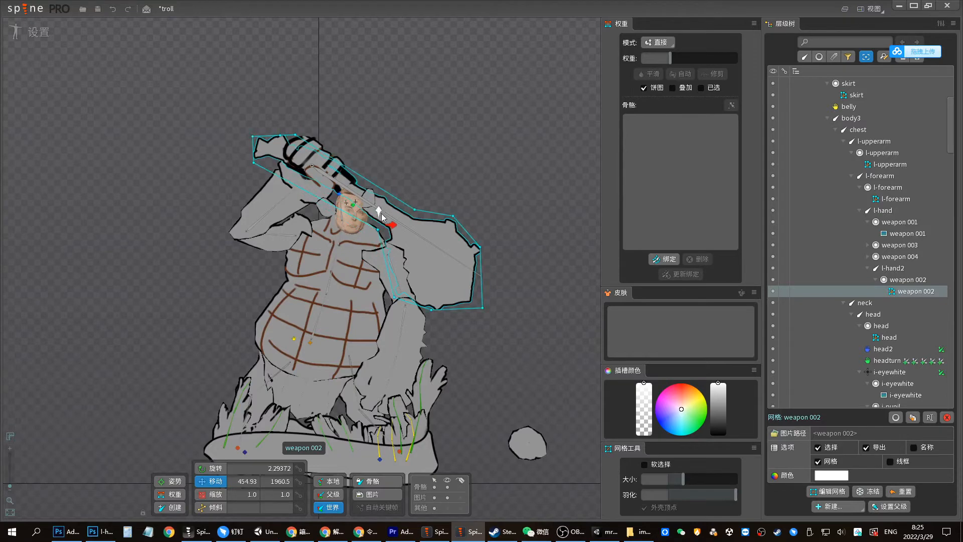
Rotate l-upperarm in the setup pose so the elbow sits lower, and play animation2 to check the new arm pose
key("space")
key("c")
left_click_drag(284, 235, 297, 215)
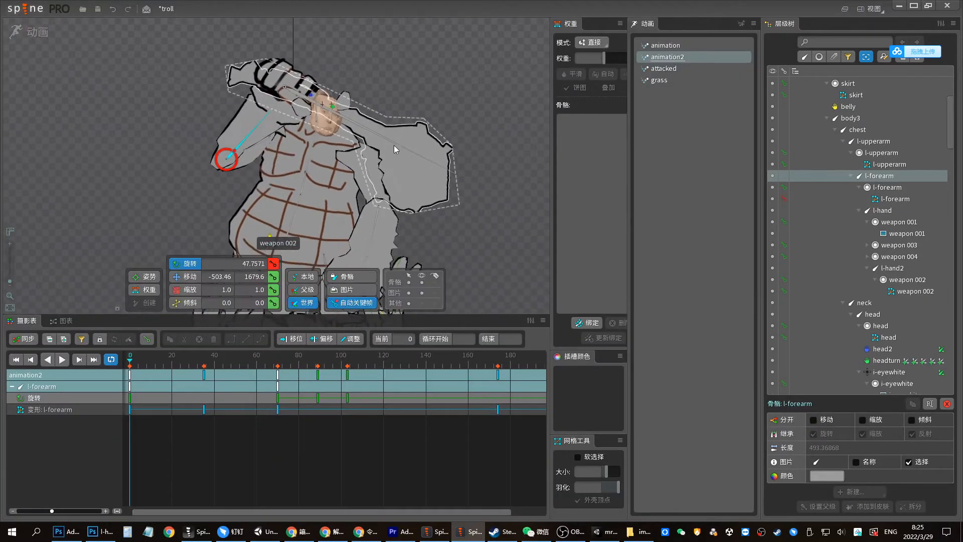
key("space")
key("d")
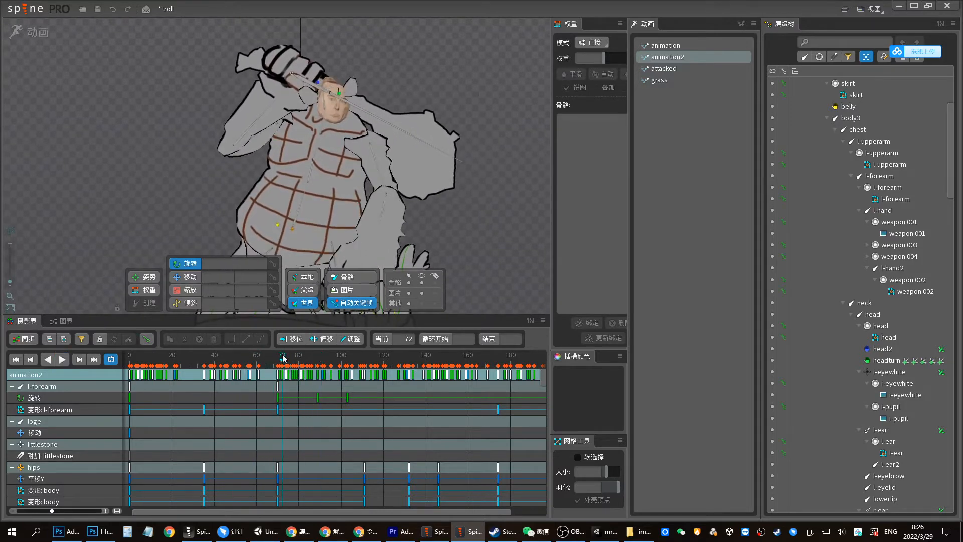
key("space")
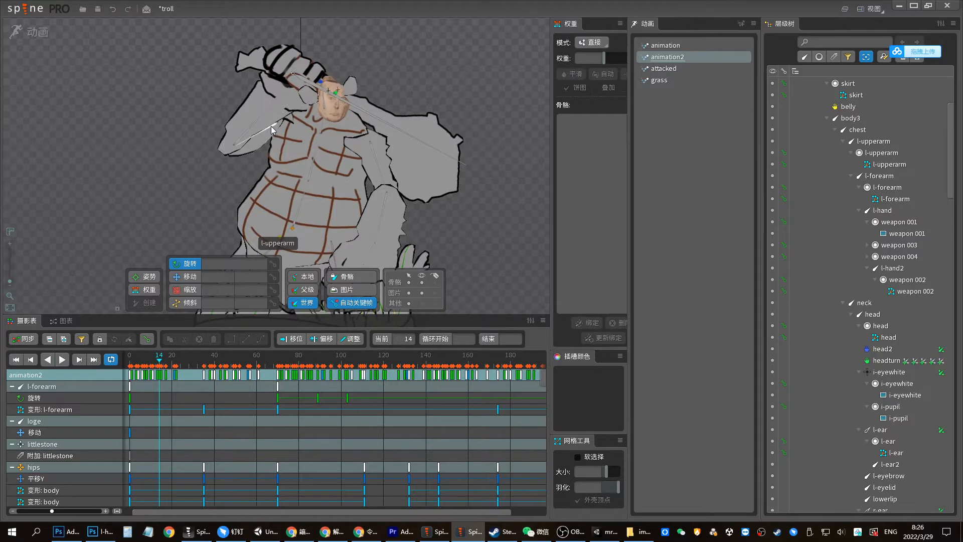
At frame 89, set l-hand's rotation to about 59.3 degrees and adjust l-forearm's rotation to match
left_click(271, 126)
left_click(260, 106, "ctrl")
left_click_drag(286, 357, 319, 355)
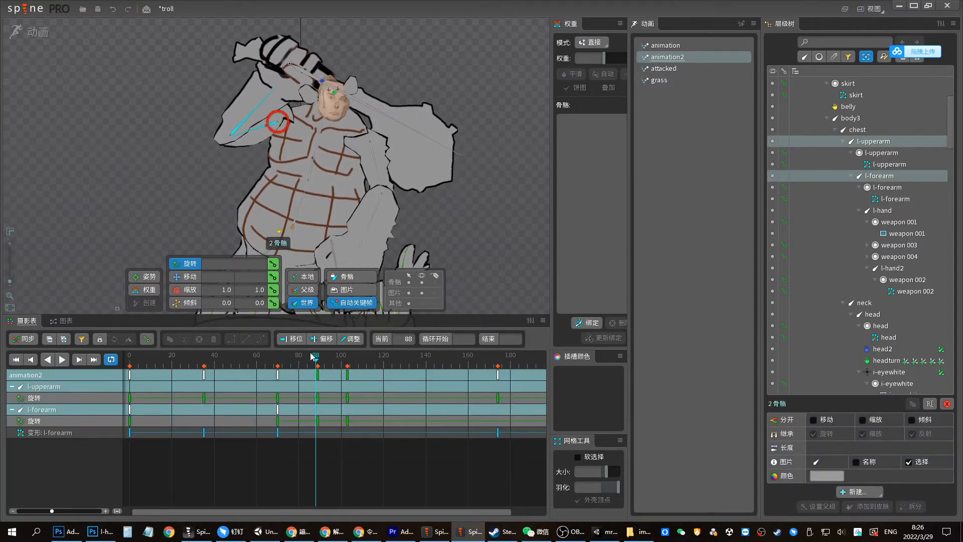
left_click_drag(287, 76, 286, 71)
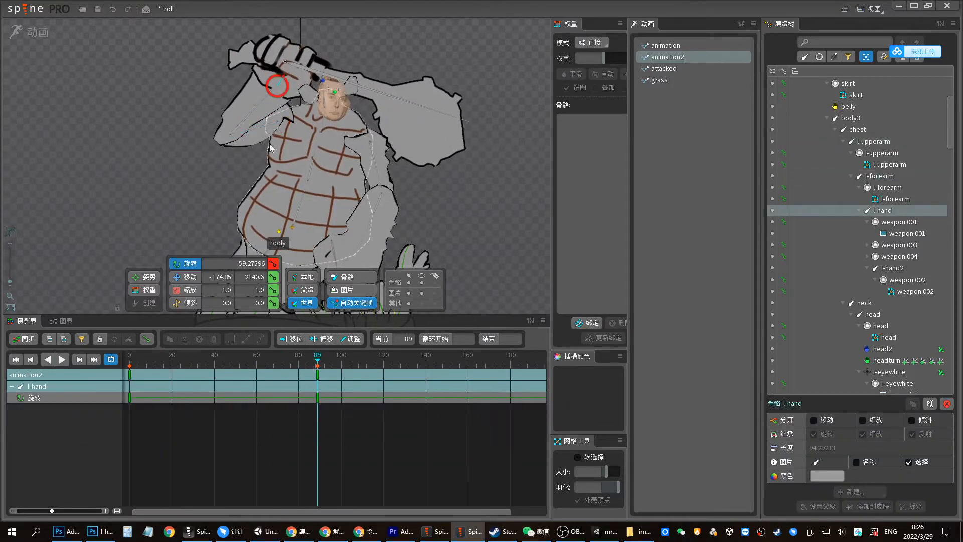
left_click_drag(259, 106, 254, 102)
Replay the raise, then at frame 103 lower the elbow, set l-forearm's rotation to about 61.8 degrees and rotate l-hand
left_click(282, 361)
key("d")
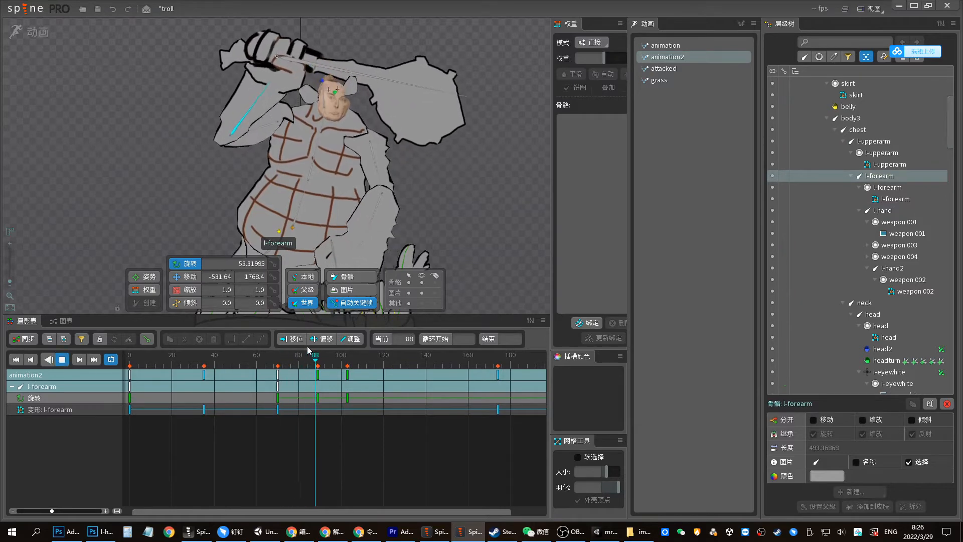
key("d")
left_click(323, 360)
left_click_drag(323, 360, 347, 360)
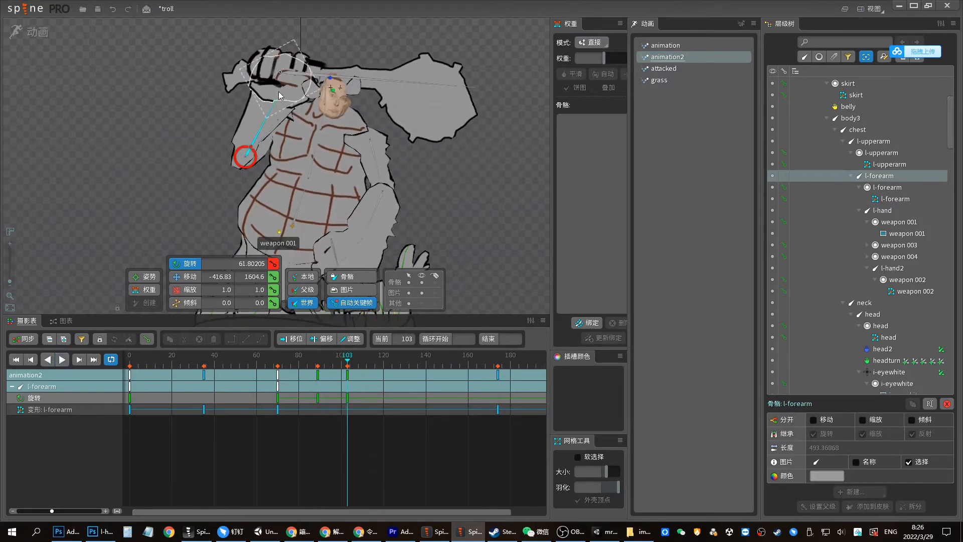
left_click_drag(281, 89, 296, 86)
Scrub animation2 from about frame 85 back to frame 70 to check the l-hand and club movement
left_click(310, 362)
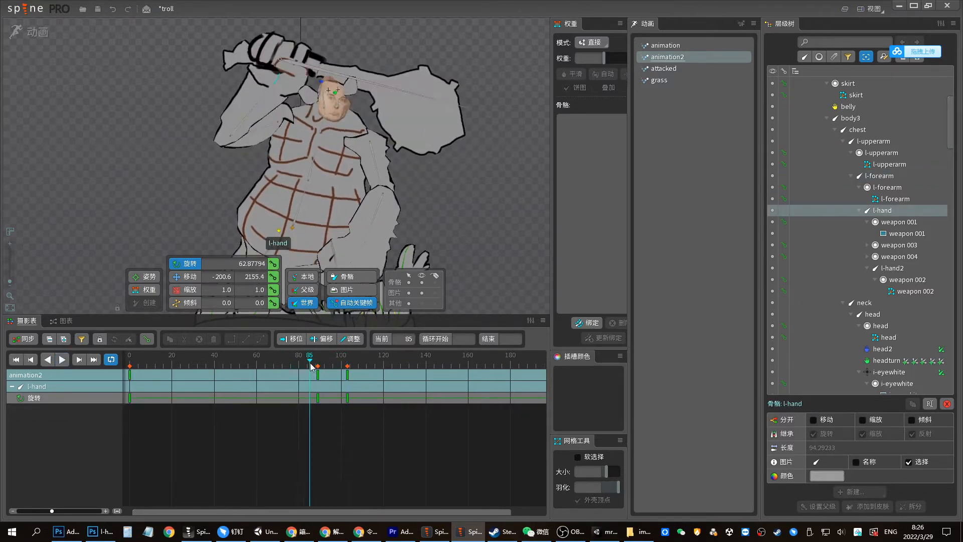
left_click_drag(311, 365, 266, 362)
left_click(278, 374)
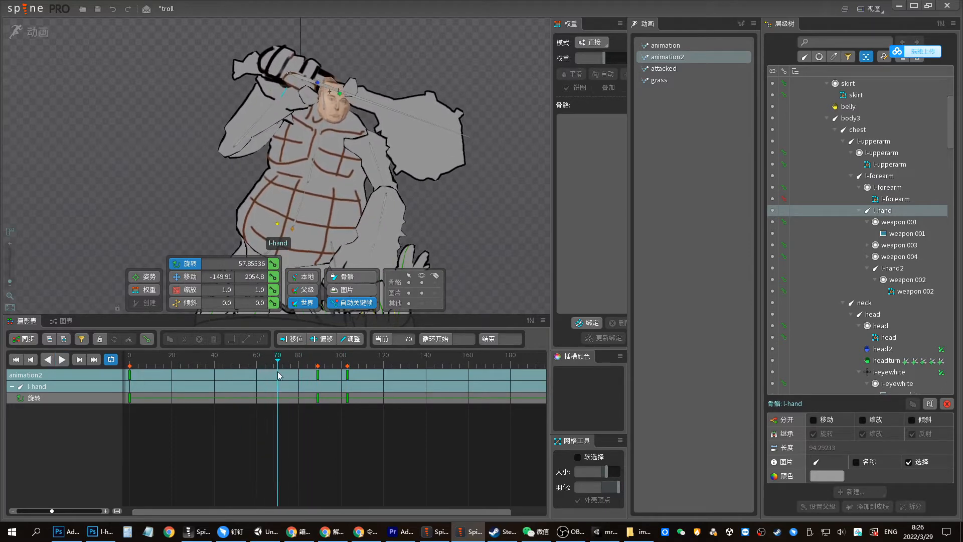
Rotate l-hand at frame 69 to key its pose, then play and scrub animation2 to about frame 112 to check it
left_click_drag(506, 85, 509, 108)
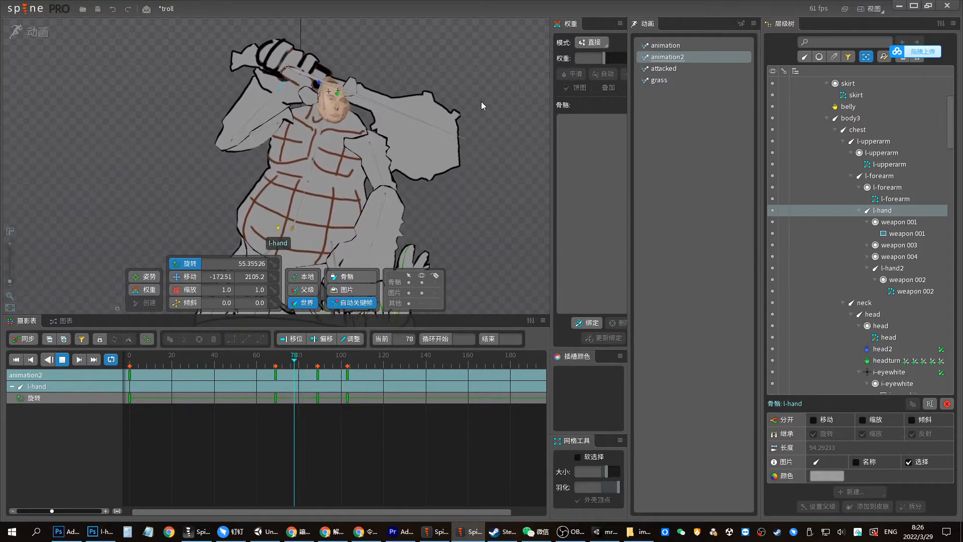
left_click(327, 360)
left_click_drag(330, 361, 368, 362)
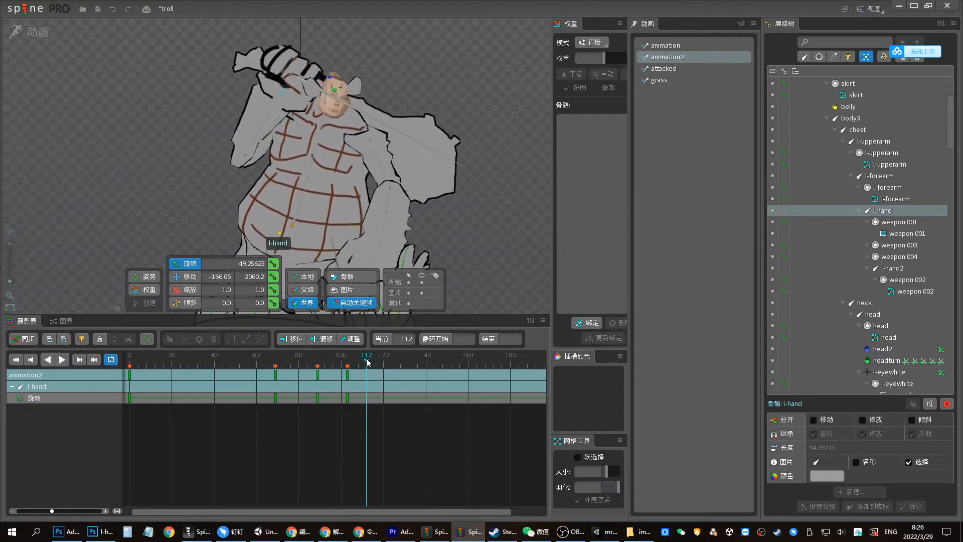
Copy the raised-arm rotation keys of l-upperarm, l-forearm and l-hand to frames 115 and 130
left_click_drag(269, 129, 284, 67)
left_click_drag(390, 359, 404, 359)
left_click(271, 127, "ctrl")
left_click(259, 119, "ctrl")
left_click(347, 375)
key("ctrl+c")
key("ctrl+v")
Play animation2 from frame 70 through the newly added arm keys to check the arm movement
left_click(301, 359)
key("d")
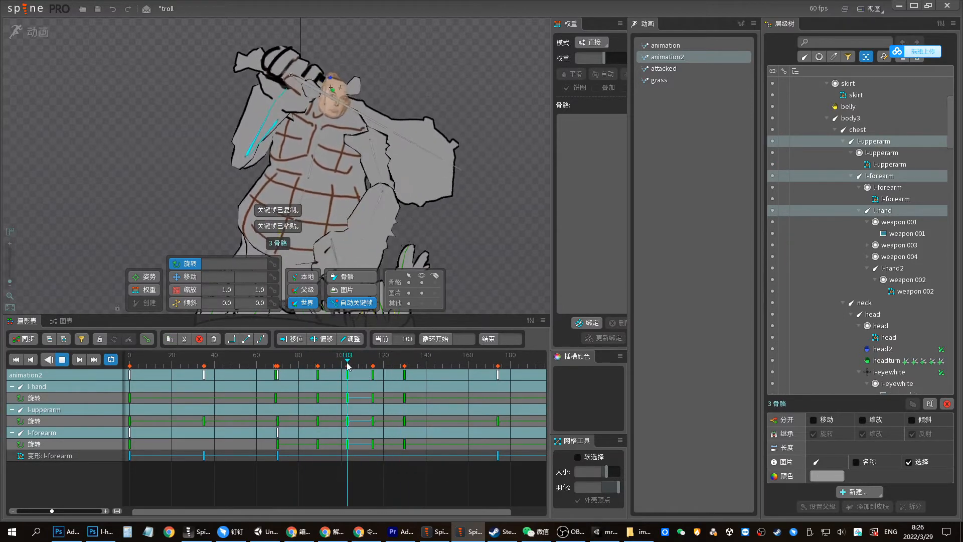
left_click(277, 371)
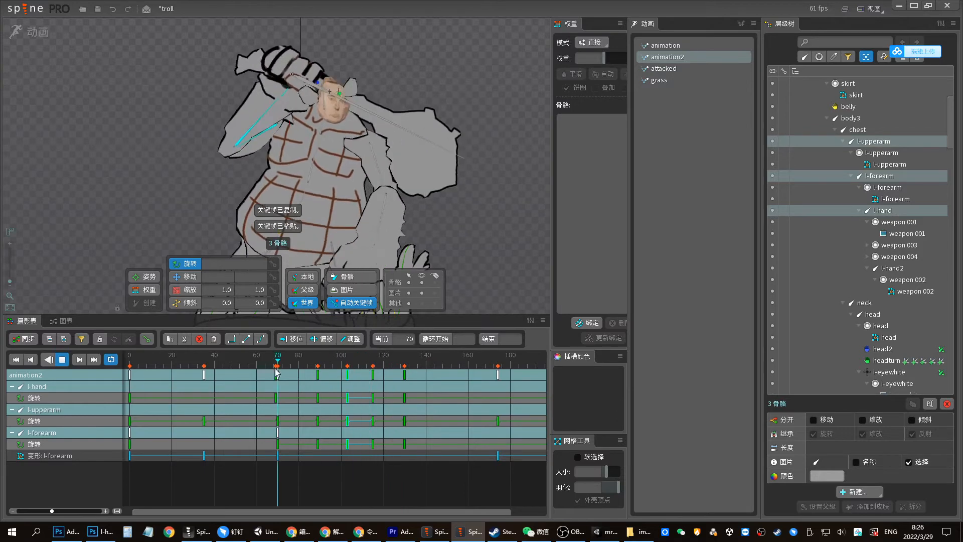
key("space")
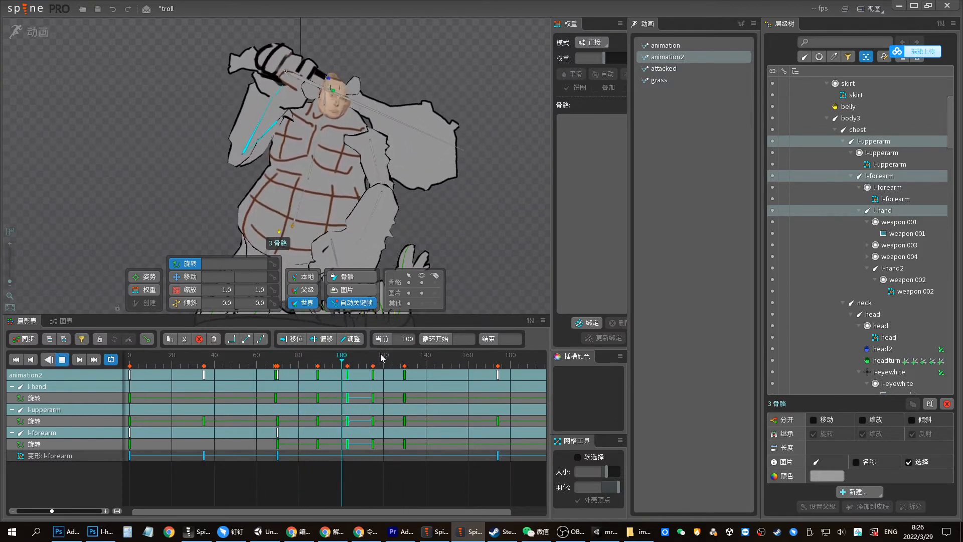
key("space")
Select the head, neck and chest keys from about frame 70 to 160 and scrub to frame 110 to examine the movement
left_click(323, 104)
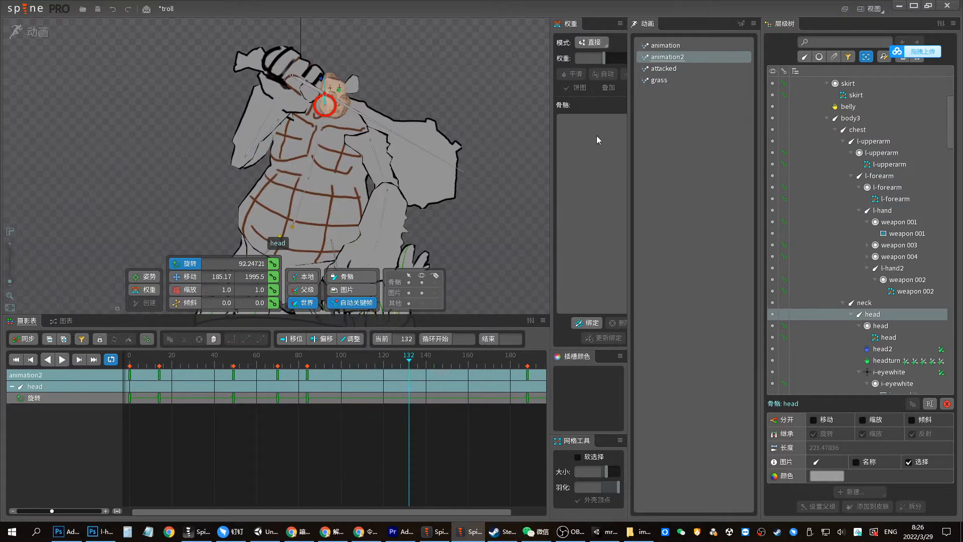
mouse_move(304, 365)
left_mouse_down()
mouse_move(273, 365)
mouse_move(354, 365)
mouse_move(305, 362)
left_mouse_up()
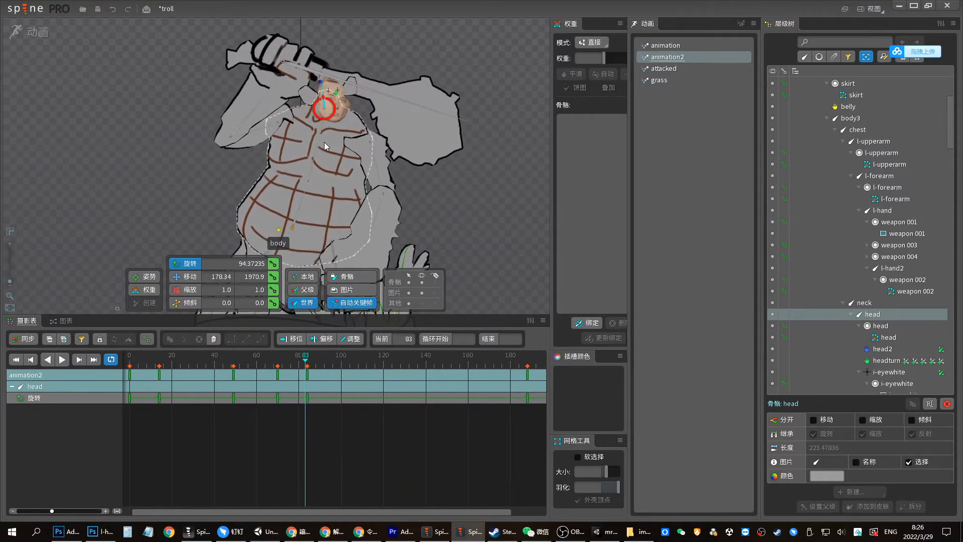
left_click(322, 127, "ctrl")
left_click(314, 149, "ctrl")
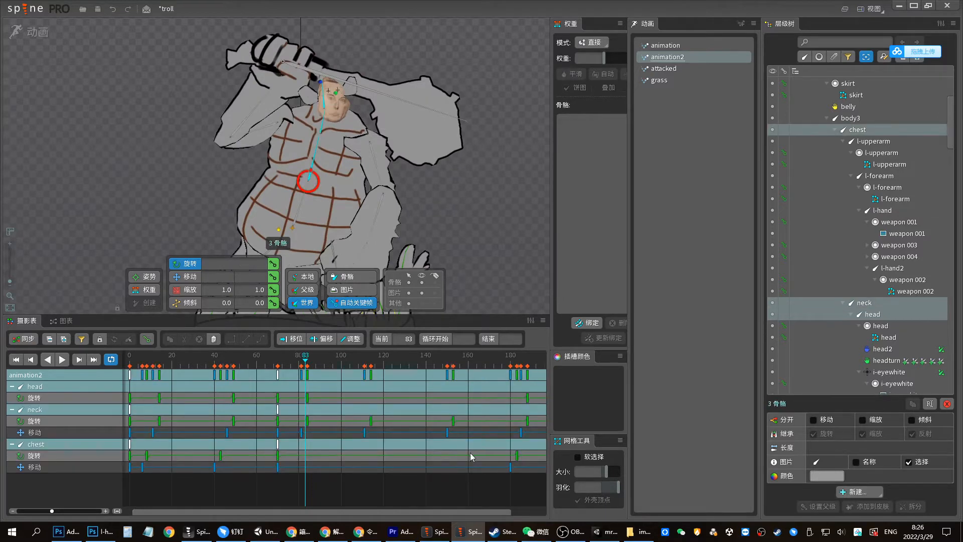
left_click_drag(471, 457, 275, 370)
left_click(285, 362)
left_click_drag(284, 362, 363, 362)
Delete l-hand2's rotation and scale keys after frame 0, then scrub to frame 115 to check the club
left_click(440, 127)
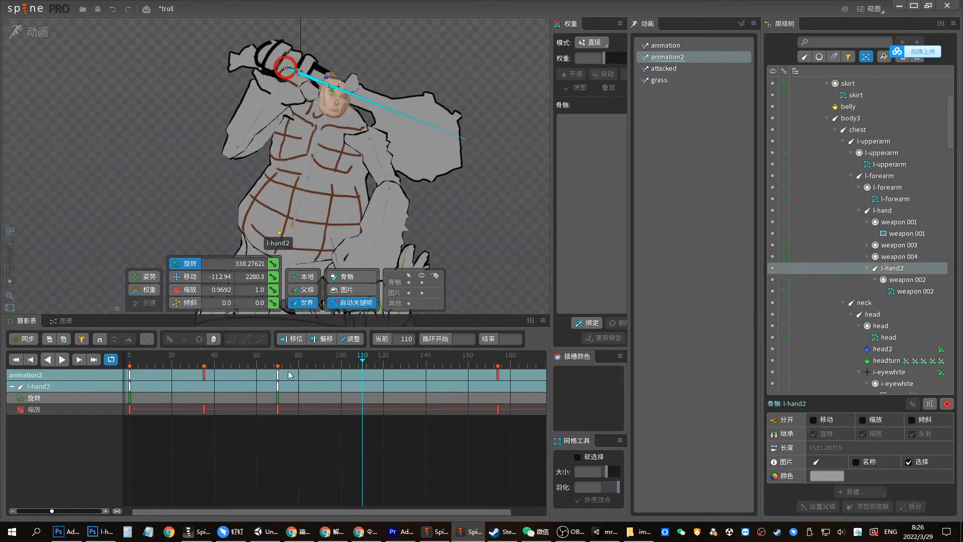
left_click_drag(251, 369, 513, 434)
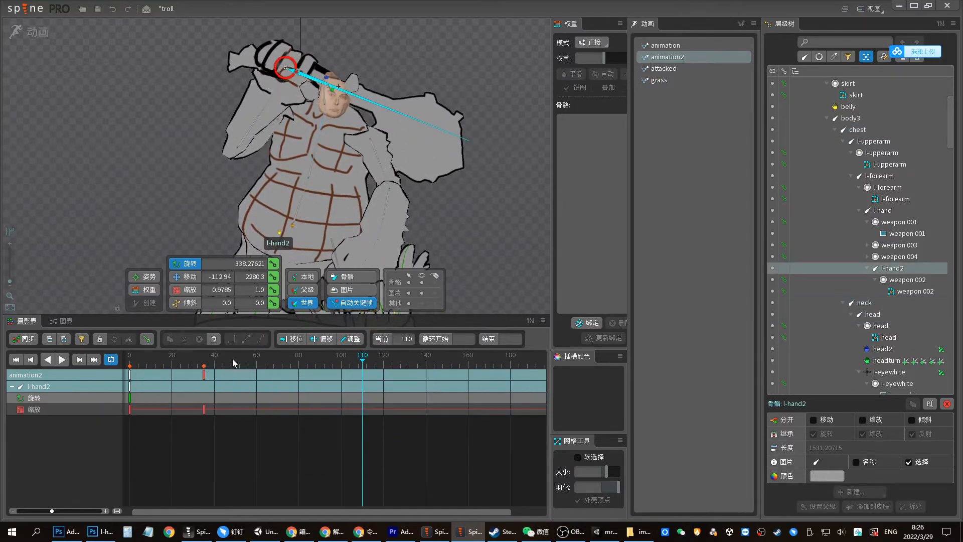
left_click(196, 344)
left_click_drag(264, 355, 373, 381)
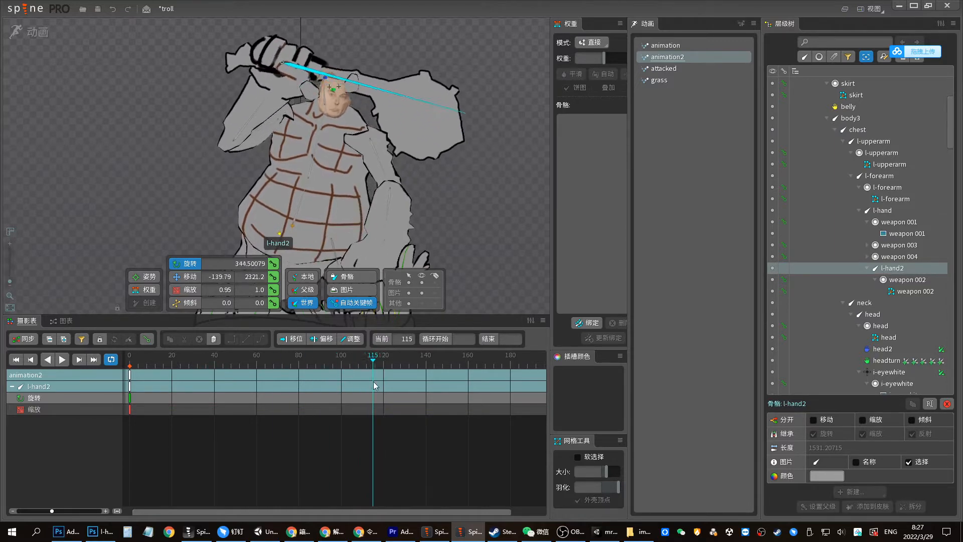
Shift the frame-70 keys of l-upperarm and l-forearm to frame 69, in line with l-hand's key
left_click(260, 129)
key("space")
left_click(262, 124)
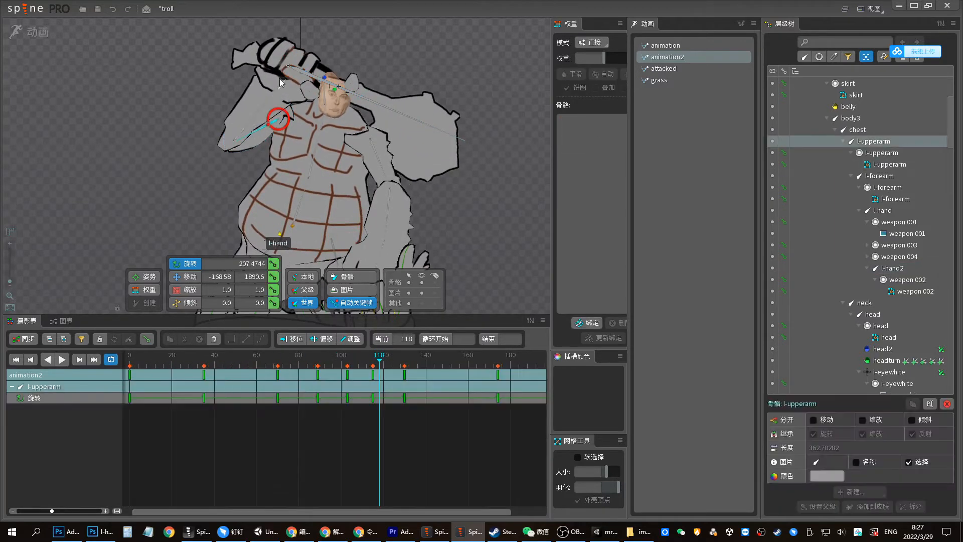
left_click(280, 79, "ctrl")
left_click(263, 104, "ctrl")
left_click_drag(339, 359, 305, 359)
left_click(284, 361)
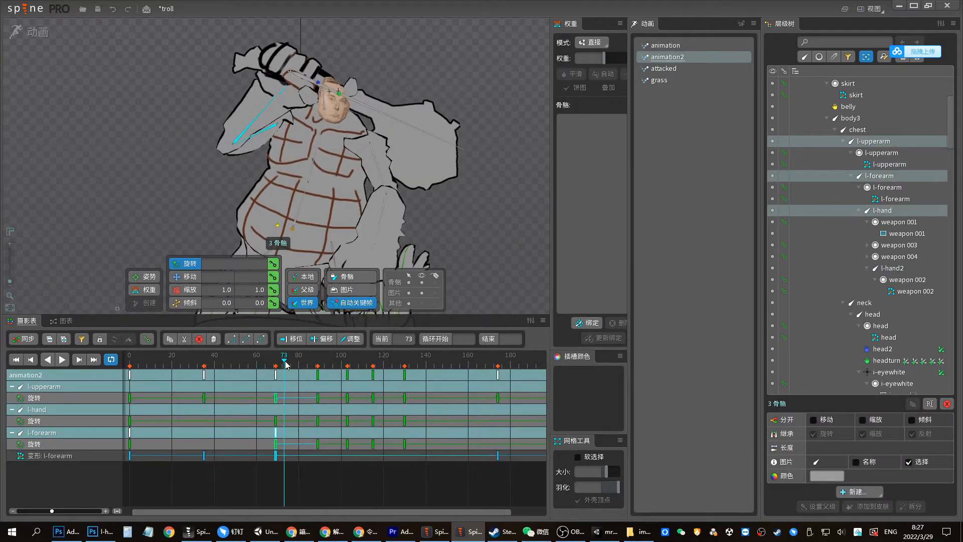
Examine the l-forearm mesh's deform timeline at frame 69
left_click(96, 455)
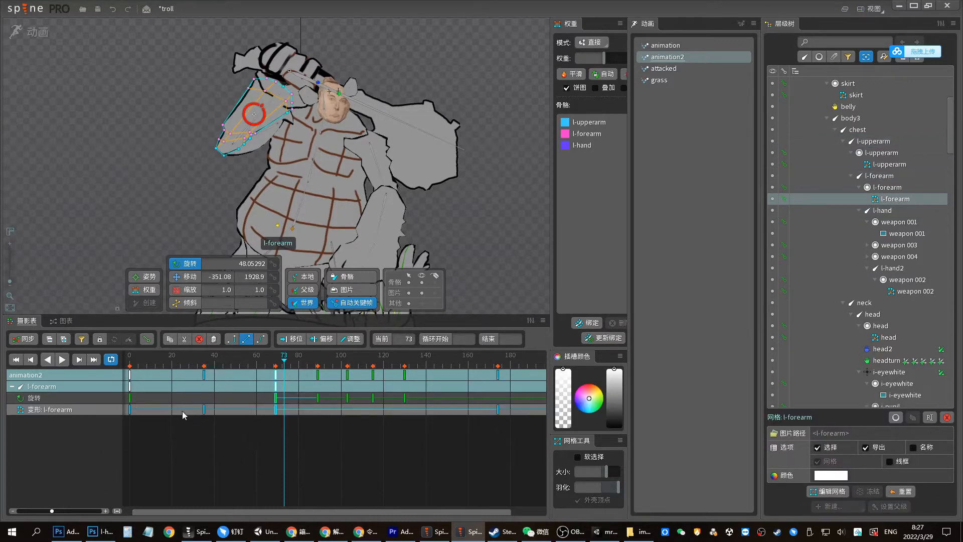
mouse_move(274, 359)
left_mouse_down()
mouse_move(398, 355)
mouse_move(275, 370)
left_mouse_up()
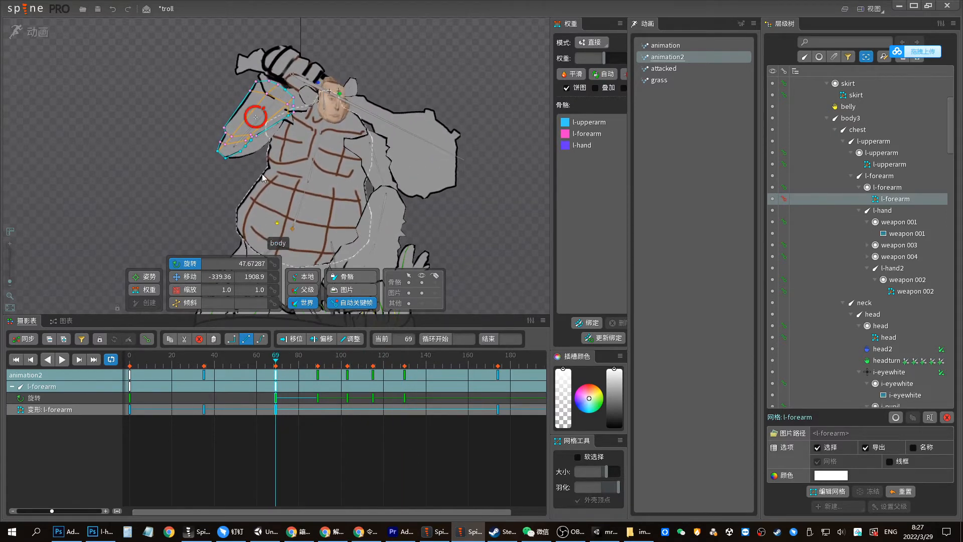
key("space")
Key l-hand2's rotation at frame 69 and copy that frame's keys for l-upperarm, l-forearm, l-hand and l-hand2
left_click(267, 131)
left_click(265, 113, "ctrl")
left_click(290, 83, "ctrl")
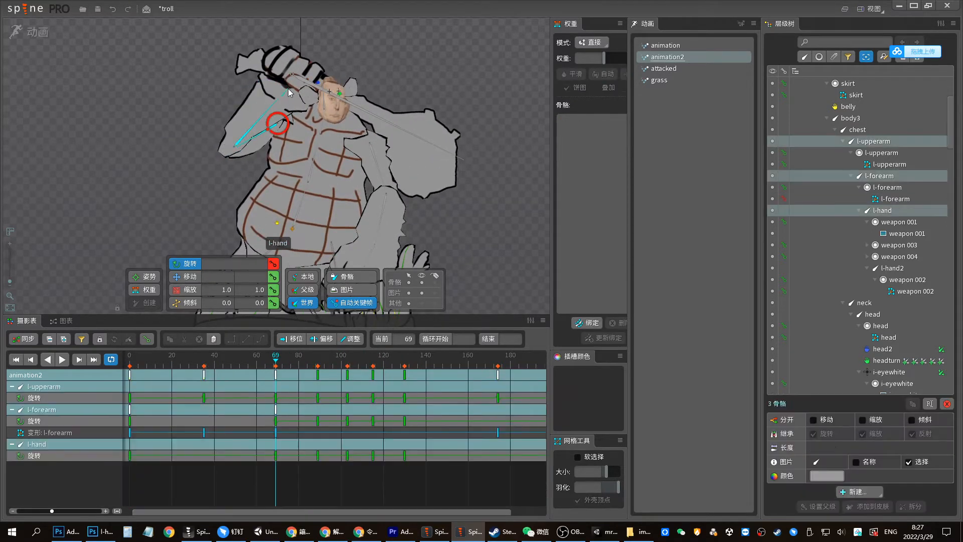
left_click(310, 83, "ctrl")
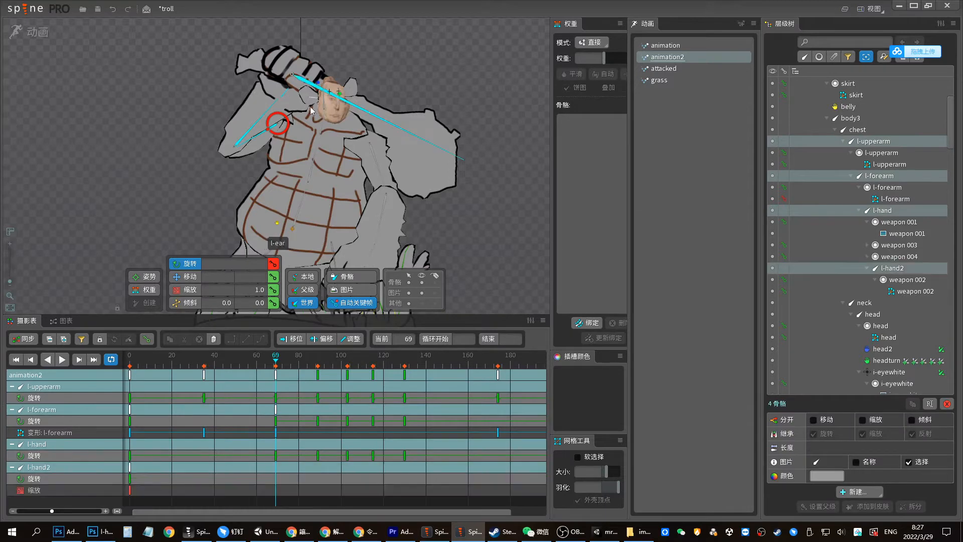
left_click(274, 362)
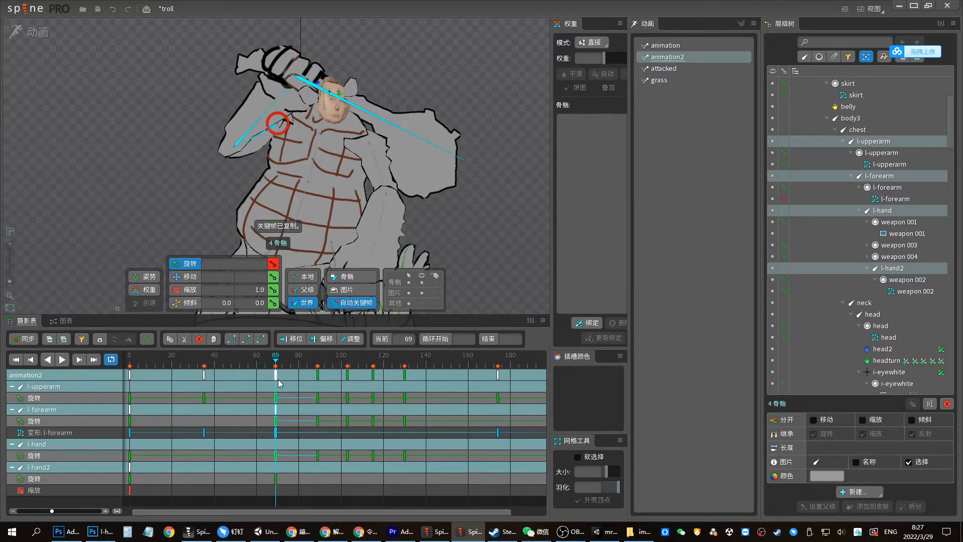
Paste the copied frame 89 arm rotation keys at frame 115 and copy the frame 103 arm keys
left_click_drag(295, 360, 374, 363)
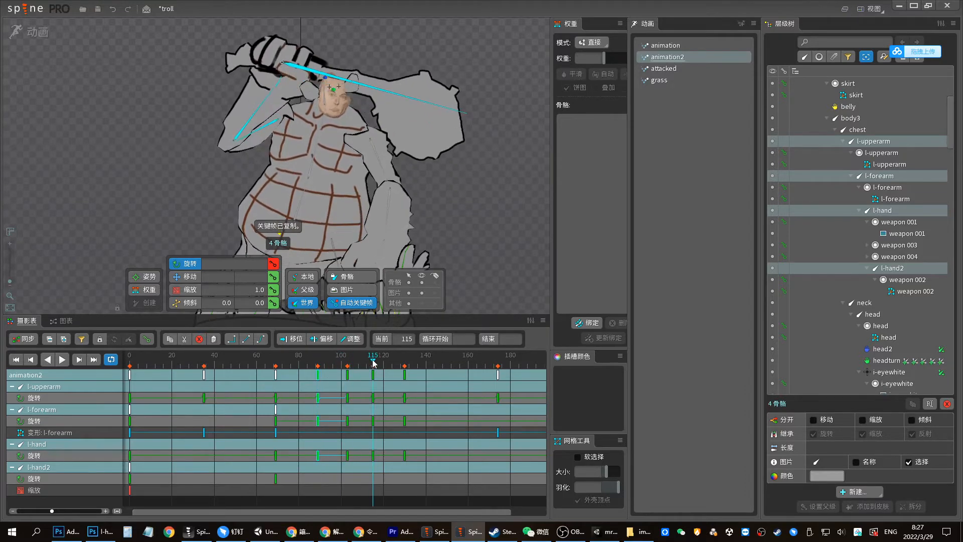
key("ctrl+v")
left_click(345, 375)
key("ctrl+c")
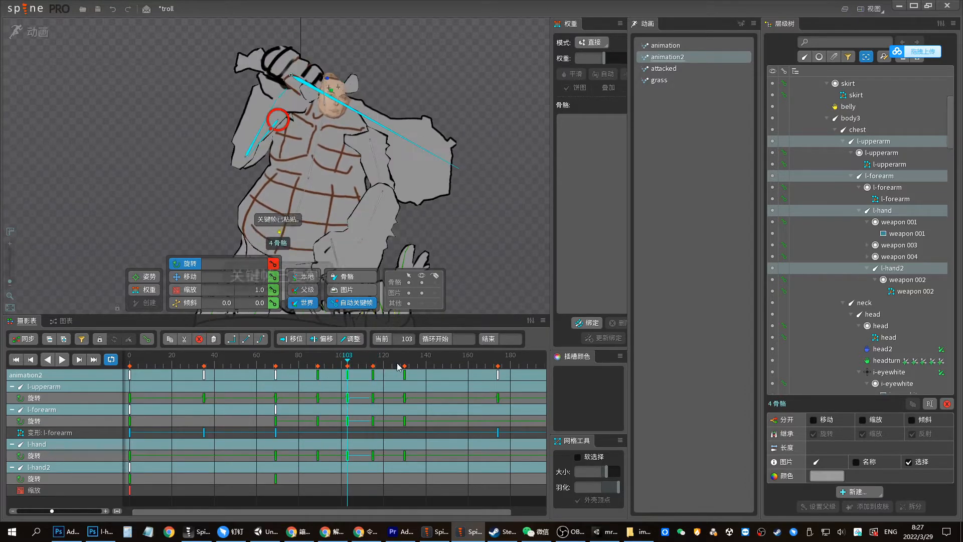
left_click(400, 362)
left_click(370, 363)
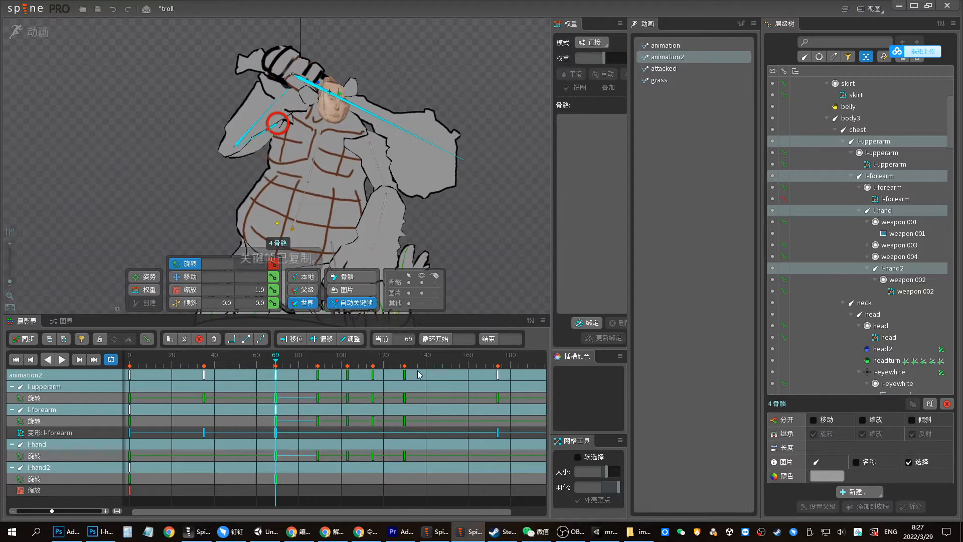
Paste the frame 69 arm pose at frame 141, retime it to frame 136, and move the frame 115 arm keys to frame 117
key("ctrl+v")
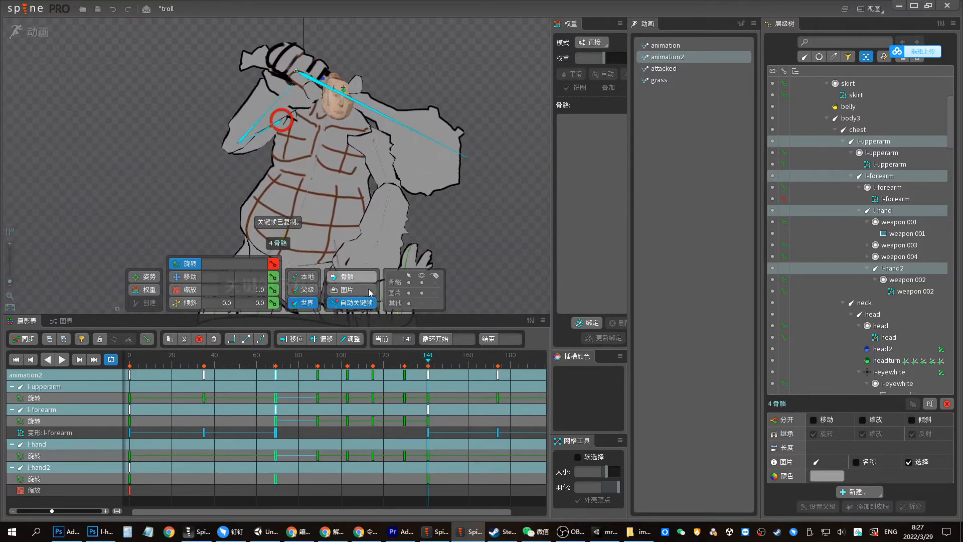
left_click_drag(427, 374, 438, 374)
left_click_drag(416, 360, 405, 381)
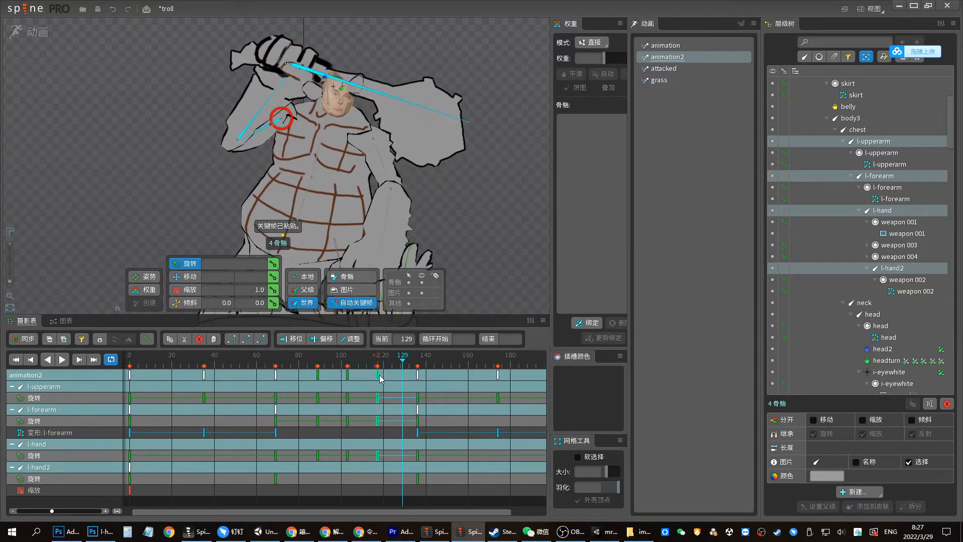
key("space")
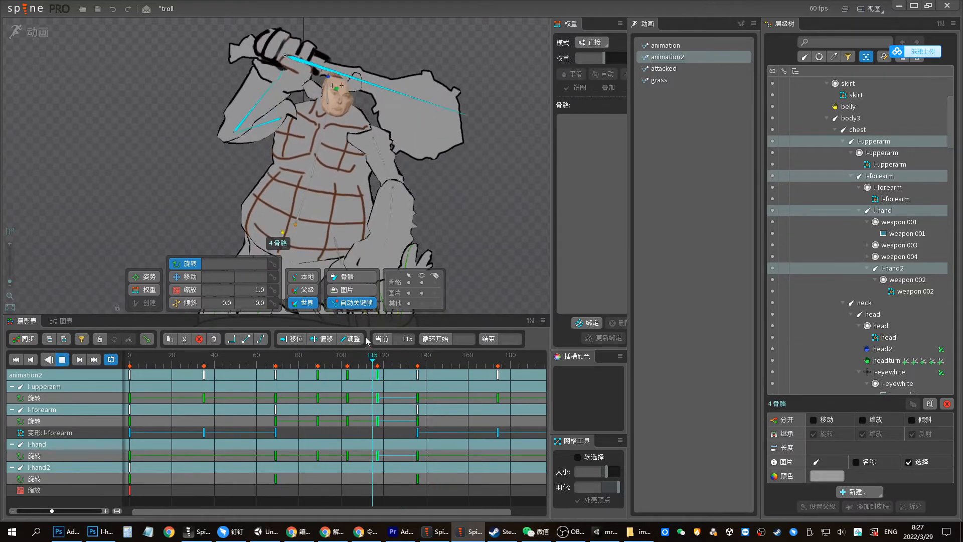
key("space")
Set all arm bone keys from frame 69 to 136 to Bezier interpolation and play back the motion
left_click(285, 359)
left_click_drag(442, 458, 255, 370)
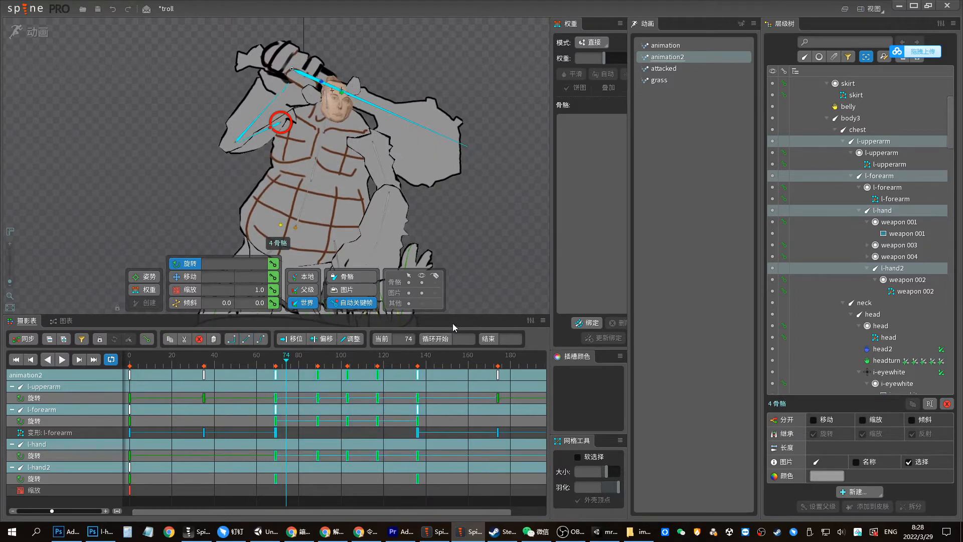
key("space")
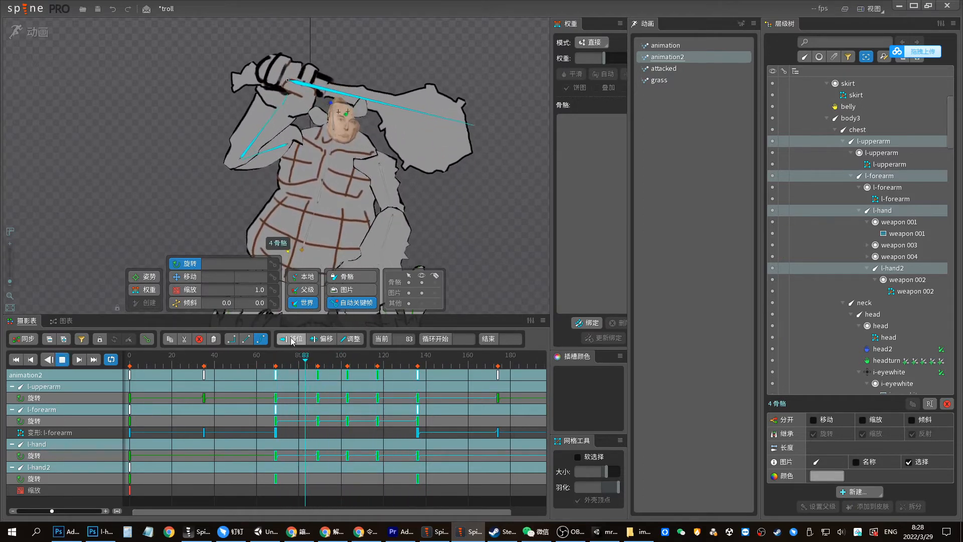
left_click(311, 357)
Delete the l-forearm mesh deform keys after frame 0 and preview the arm from frame 69
left_click(256, 127)
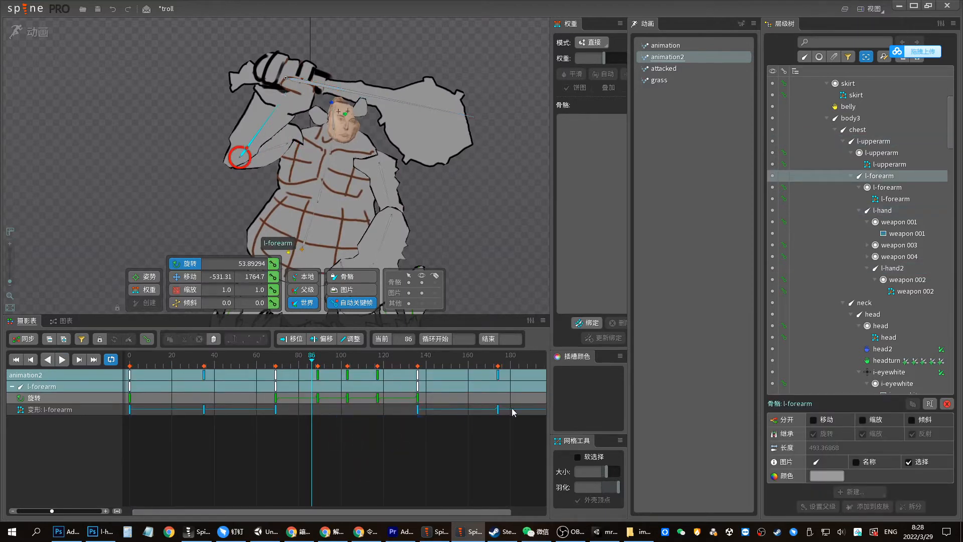
left_click_drag(511, 407, 190, 421)
key("Delete")
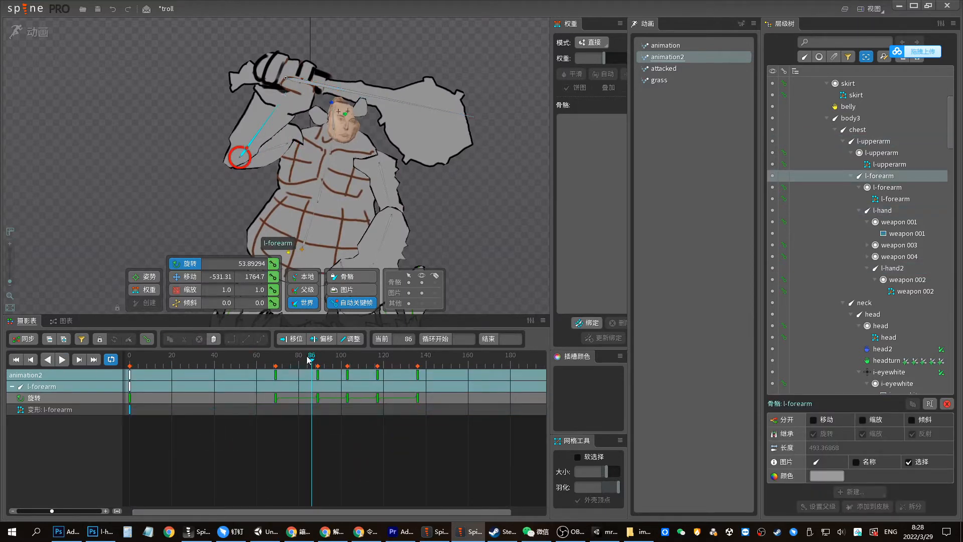
left_click_drag(279, 357, 309, 366)
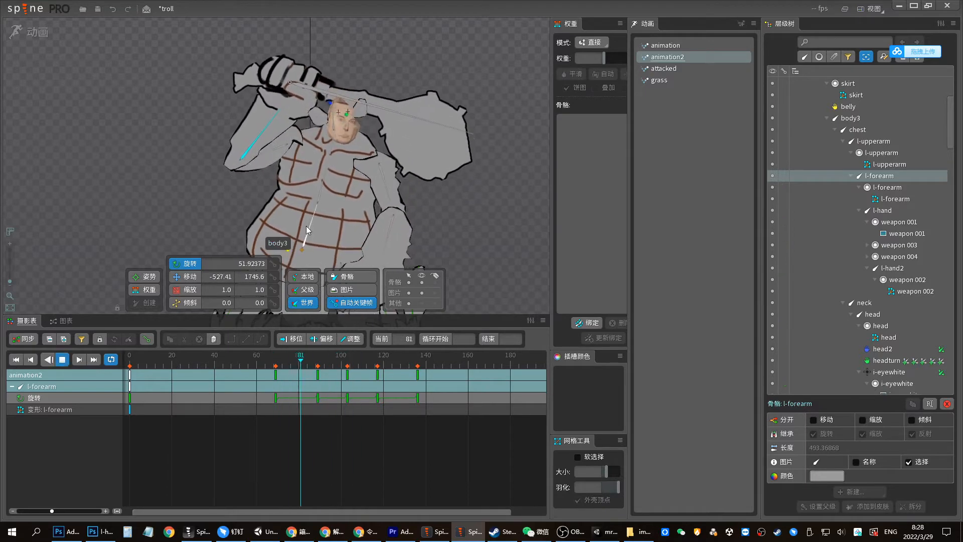
Try shifting the l-forearm rotation keys from frame 69 onward so they start at frame 73, and undo the shift
left_click(286, 144)
left_click(299, 365)
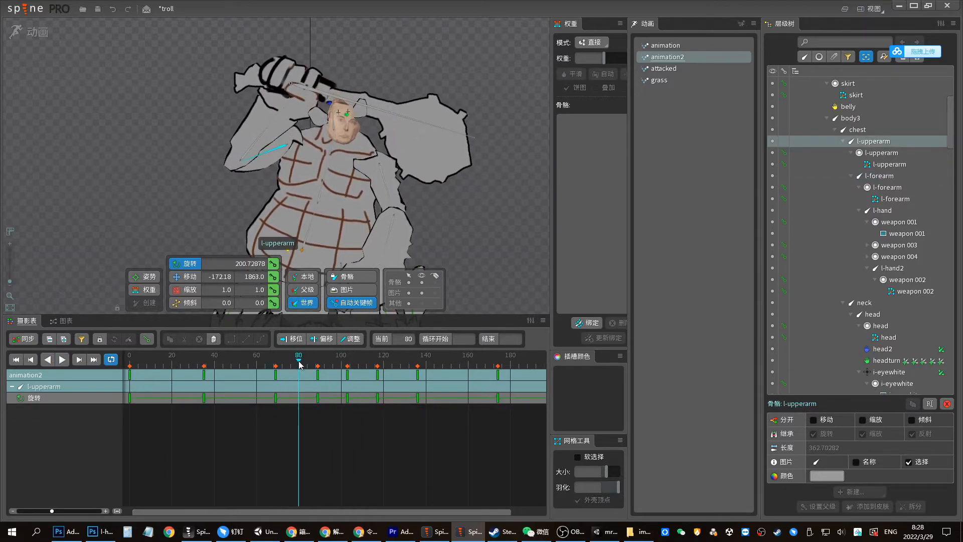
left_click(240, 160)
left_click_drag(456, 423, 282, 358)
left_click(279, 374)
key("space")
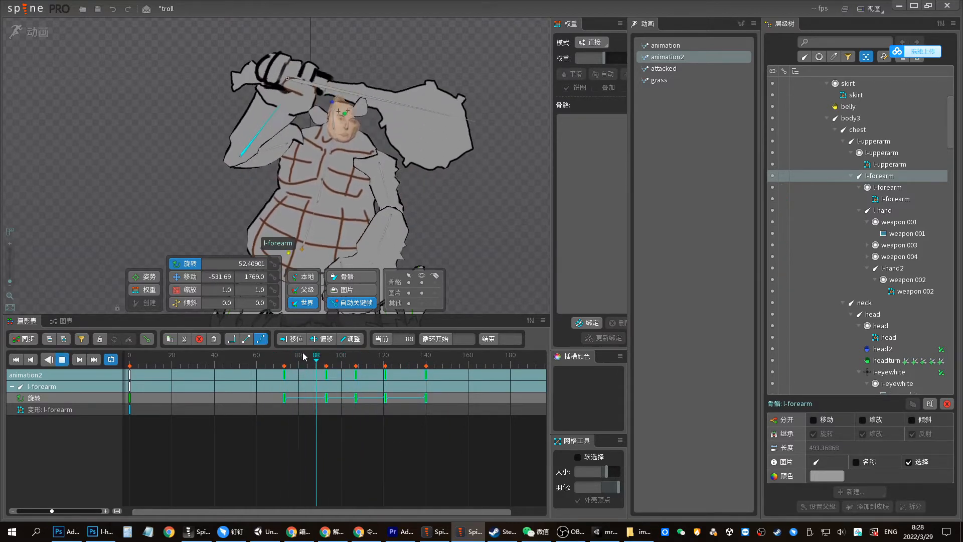
key("space")
key("ctrl+z")
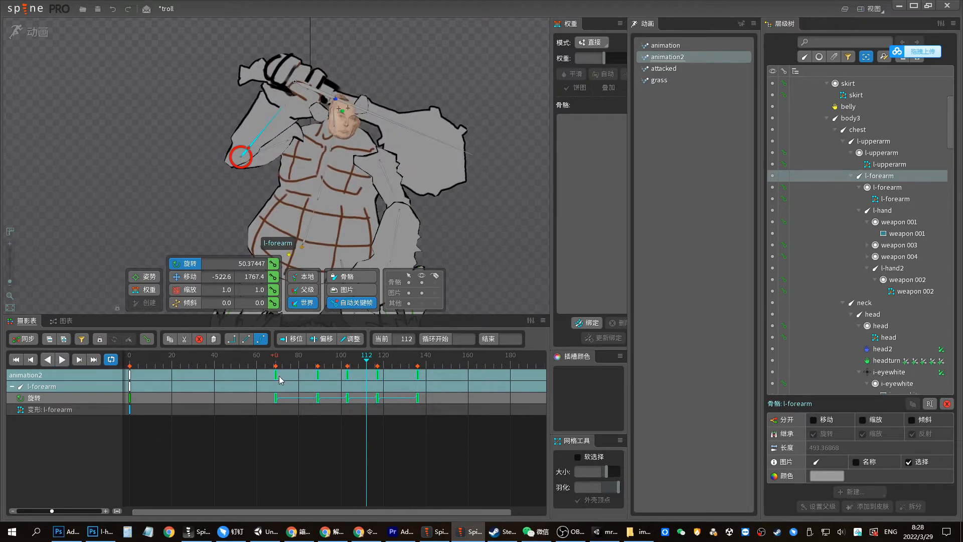
Try offsetting the l-forearm rotation keys from frame 69 onward by one frame and preview the arm
left_click_drag(278, 375, 281, 375)
left_click(273, 362)
key("space")
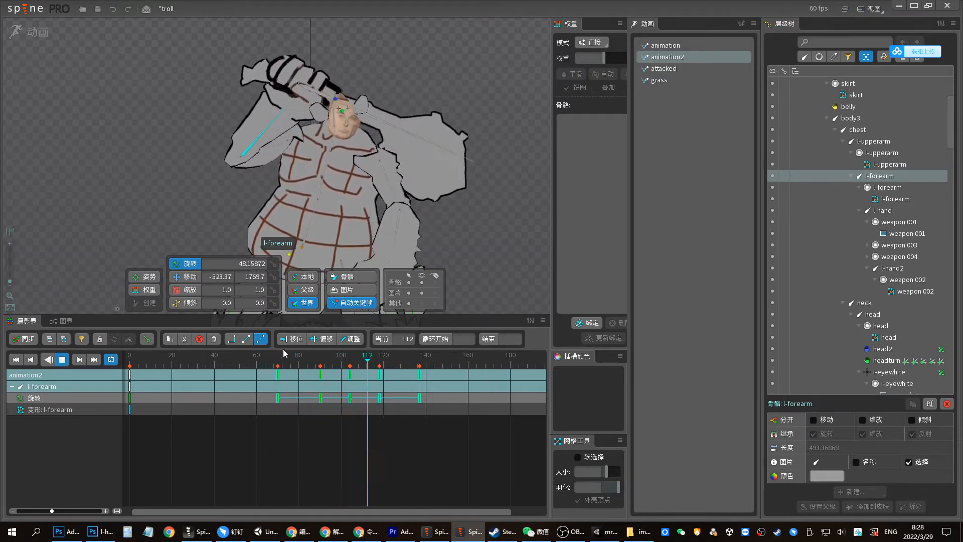
left_click(273, 358)
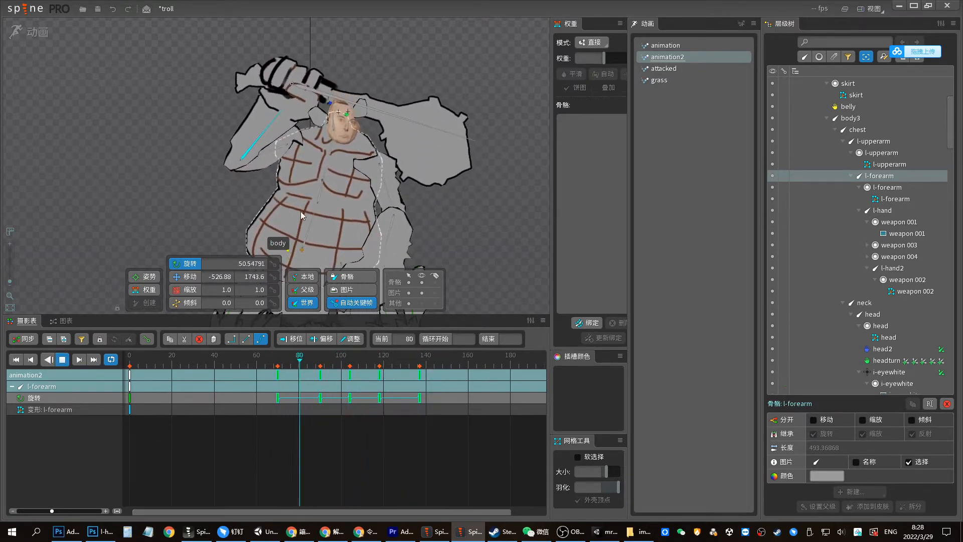
Try shifting the l-hand rotation keys from frame 69 onward so they start at frame 73, and undo the shift
left_click(284, 98)
left_click(273, 363)
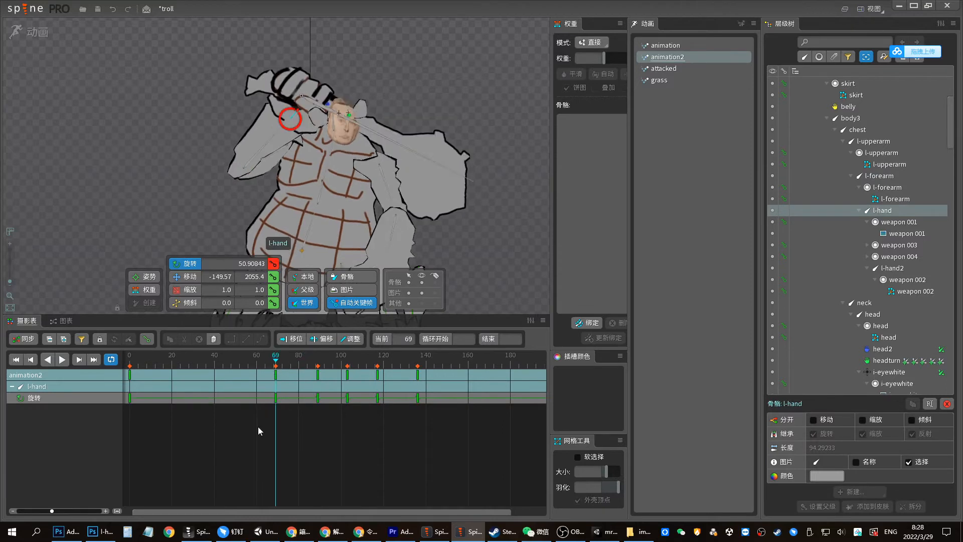
left_click_drag(258, 430, 498, 370)
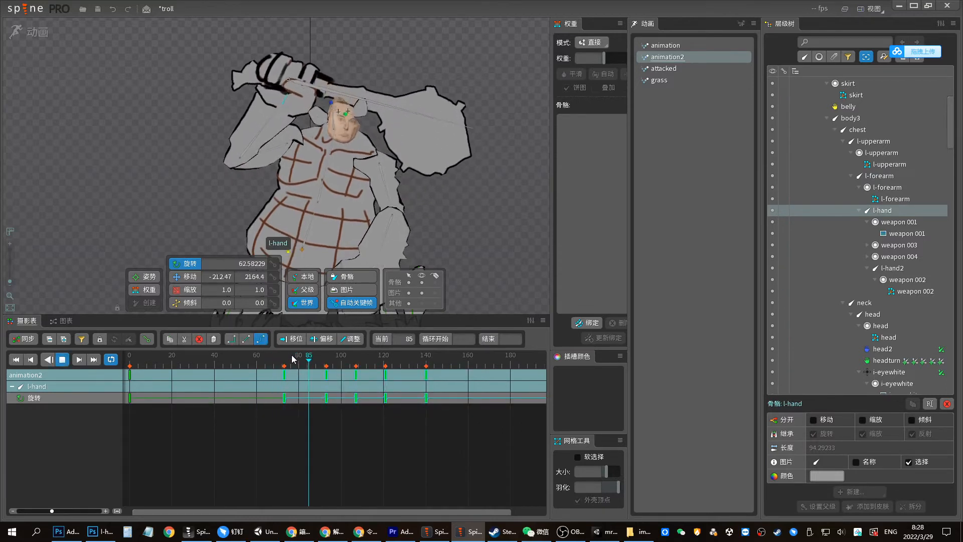
key("space")
key("ctrl+z")
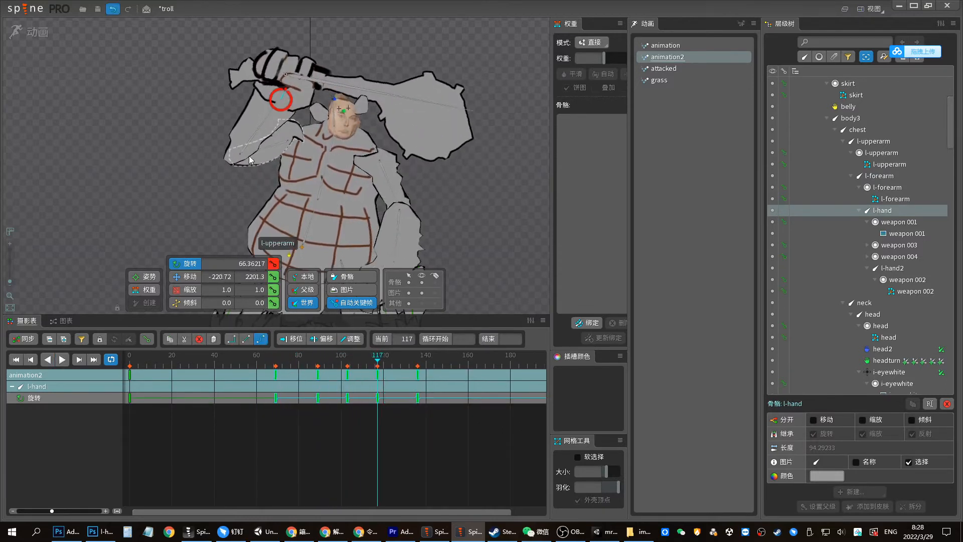
Review the combined l-upperarm, l-forearm and l-hand keys while scrubbing the arm lift from frame 68
left_click(255, 139)
left_click(272, 144, "ctrl")
left_click(282, 98, "ctrl")
left_click(274, 365)
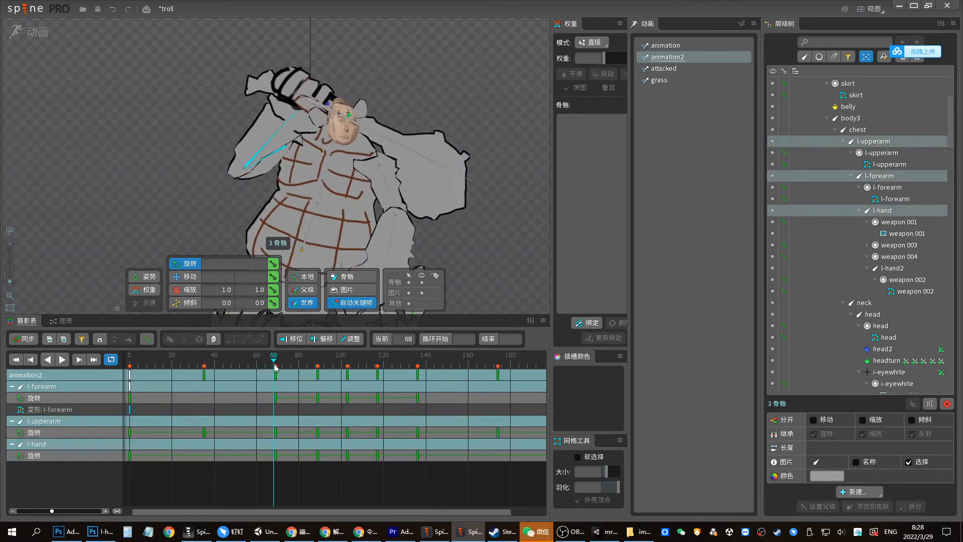
left_click_drag(274, 367, 323, 378)
left_click(347, 397)
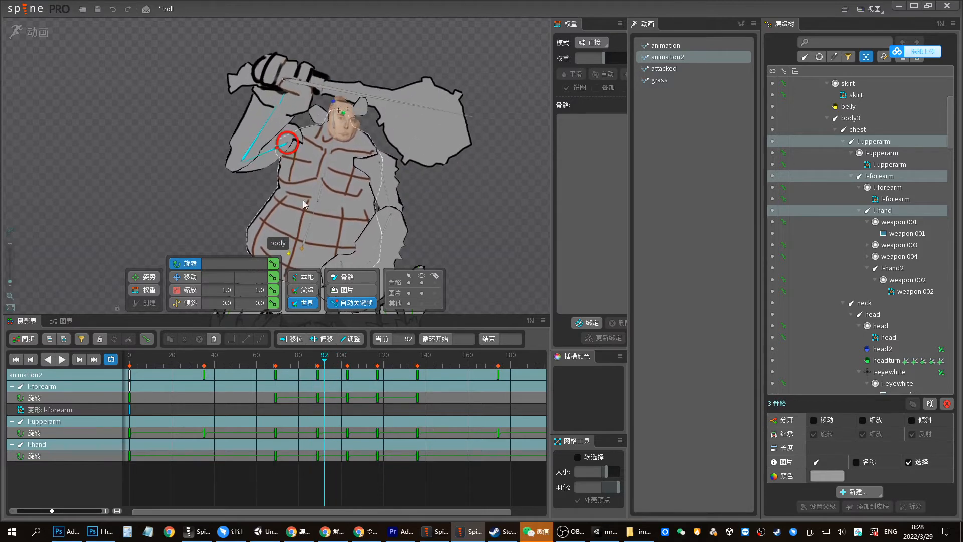
Shift the l-hand rotation keys from frame 69 onward so they start at frame 71, and play back the arm motion
left_click(265, 134)
left_click_drag(435, 424, 280, 375)
left_click(276, 105)
left_click(269, 358)
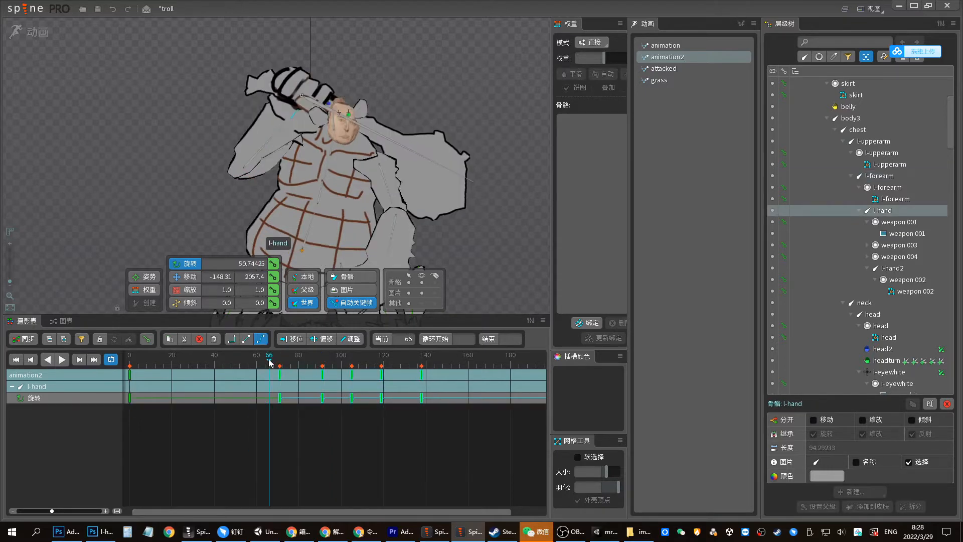
key("d")
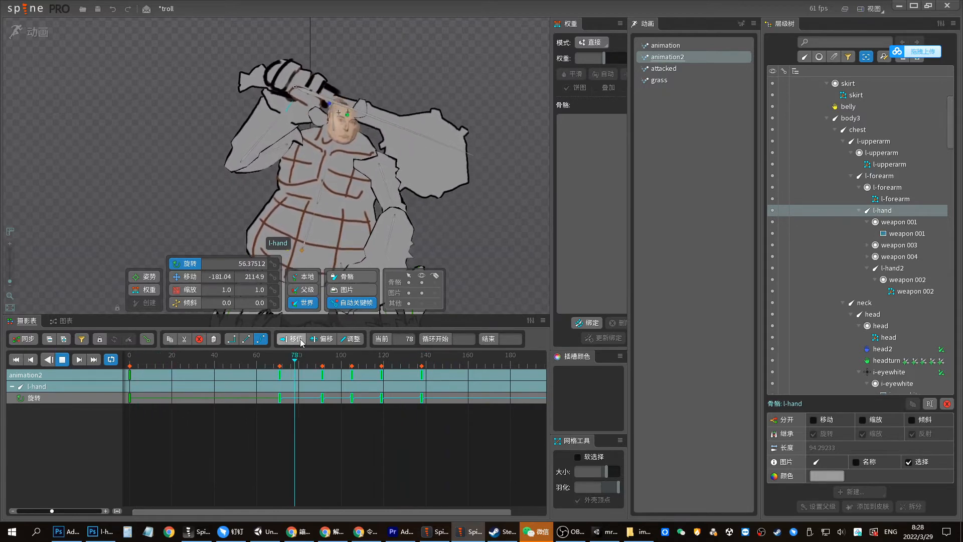
left_click(272, 368)
key("d")
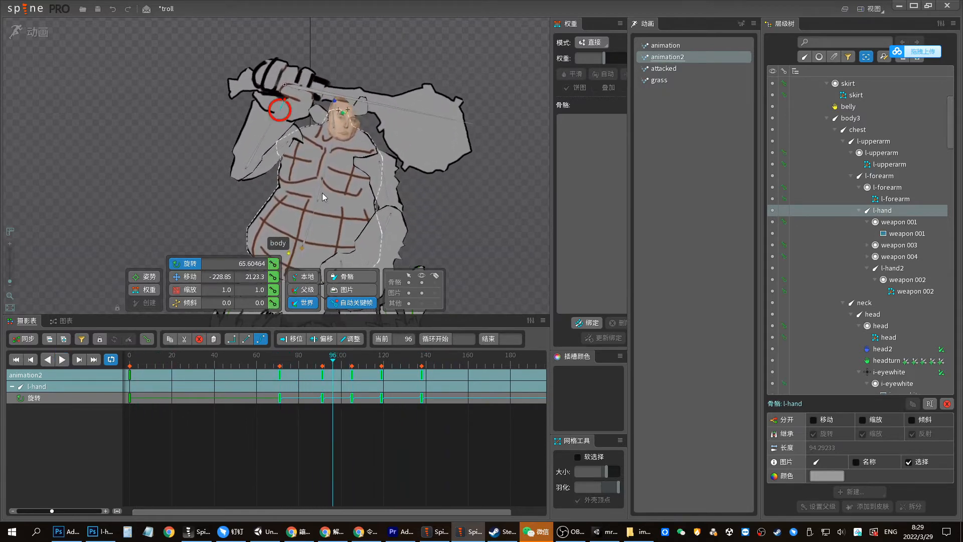
Rotate the body3 and chest bones together at frame 79 and move their frame 70 keys to frame 61
left_click(321, 193)
left_click(310, 216, "ctrl")
left_click(296, 364)
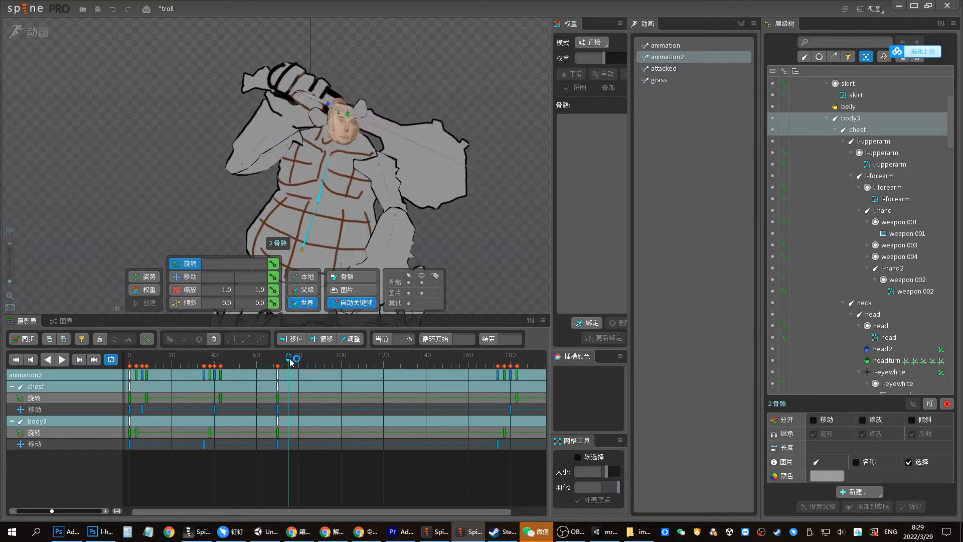
left_click_drag(474, 252, 473, 245)
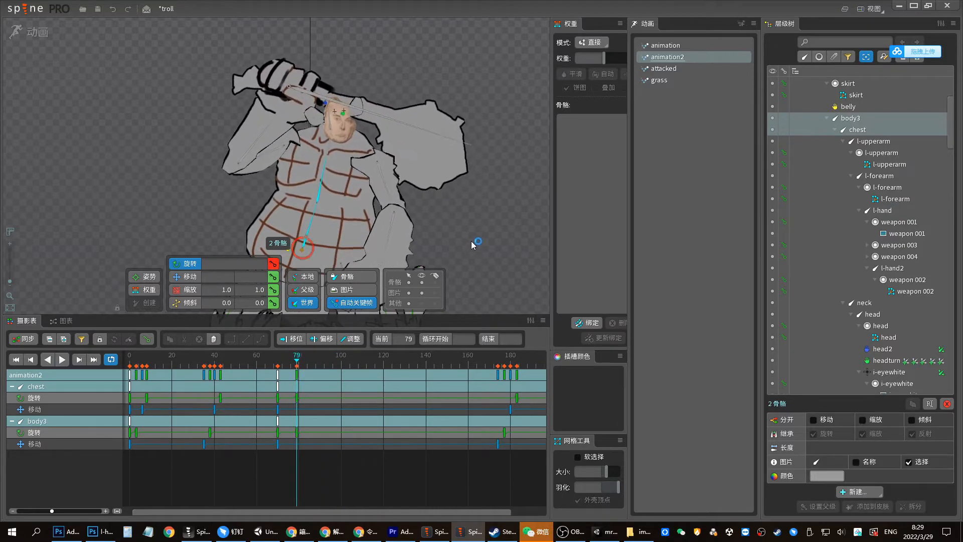
left_click_drag(275, 377, 256, 376)
Key opposing body3 and chest rotations at about frame 98 and at frame 114
left_click_drag(258, 360, 338, 362)
left_click_drag(511, 209, 512, 228)
left_click_drag(332, 365, 371, 364)
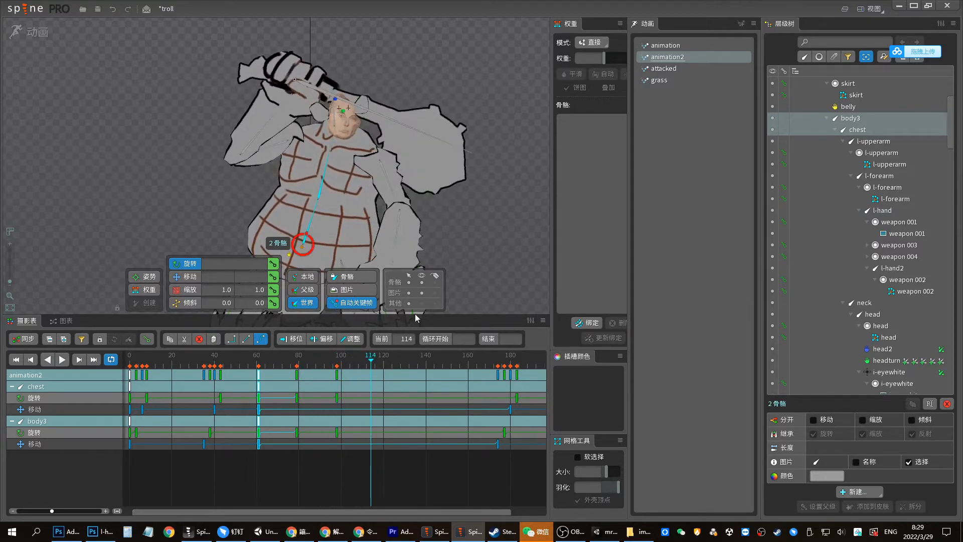
left_click_drag(492, 240, 494, 227)
Key further body3 and chest rotations at frames 134 and 143
left_click_drag(364, 366, 413, 358)
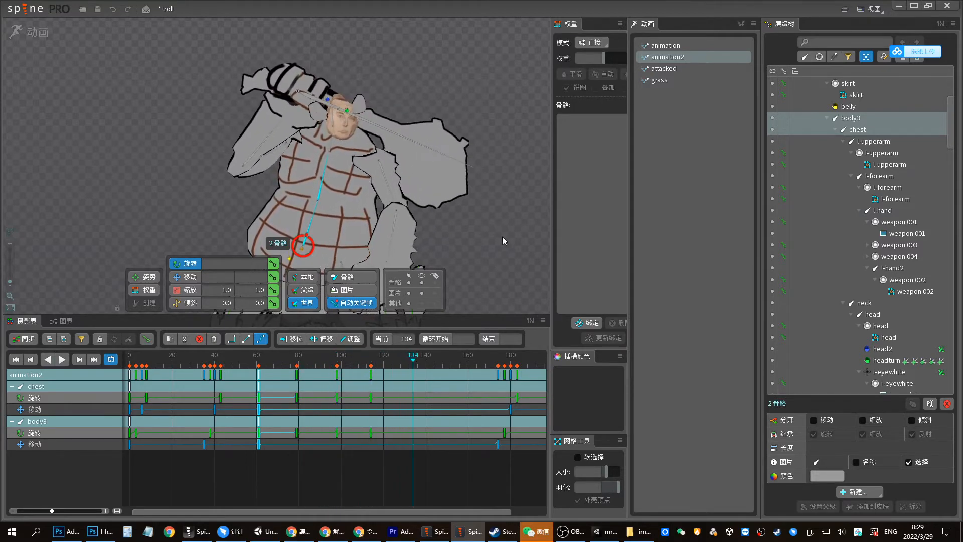
left_click_drag(501, 236, 501, 248)
left_click_drag(415, 360, 432, 364)
left_click_drag(496, 226, 497, 238)
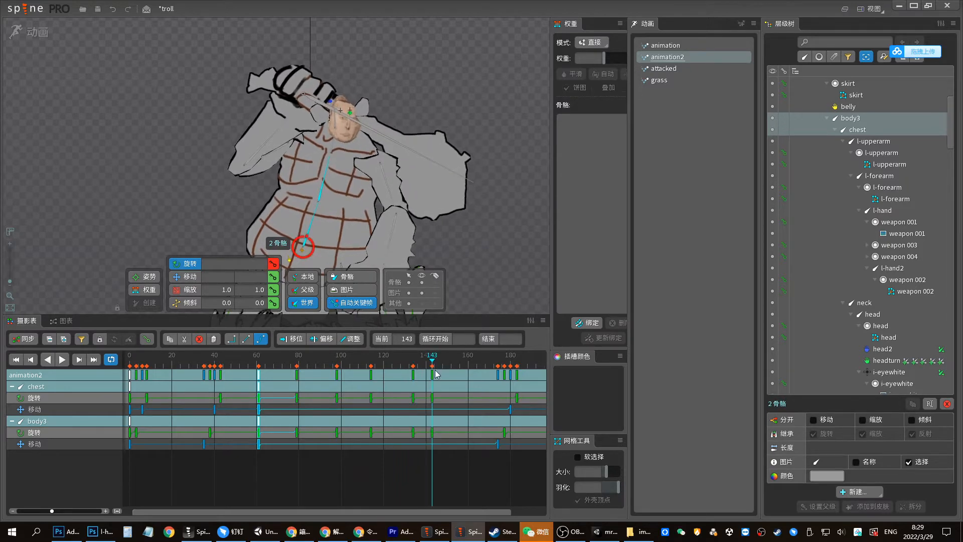
Set the body3 and chest rotation keys from frame 61 to 143 to Bezier interpolation and play back the torso sway
left_click_drag(433, 363, 413, 362)
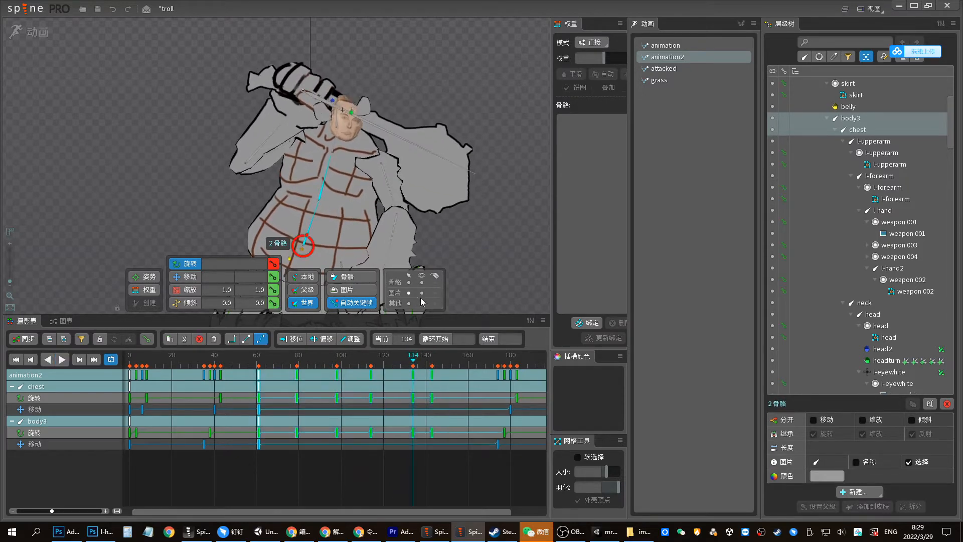
left_click_drag(444, 208, 504, 198)
left_click_drag(464, 245, 411, 219)
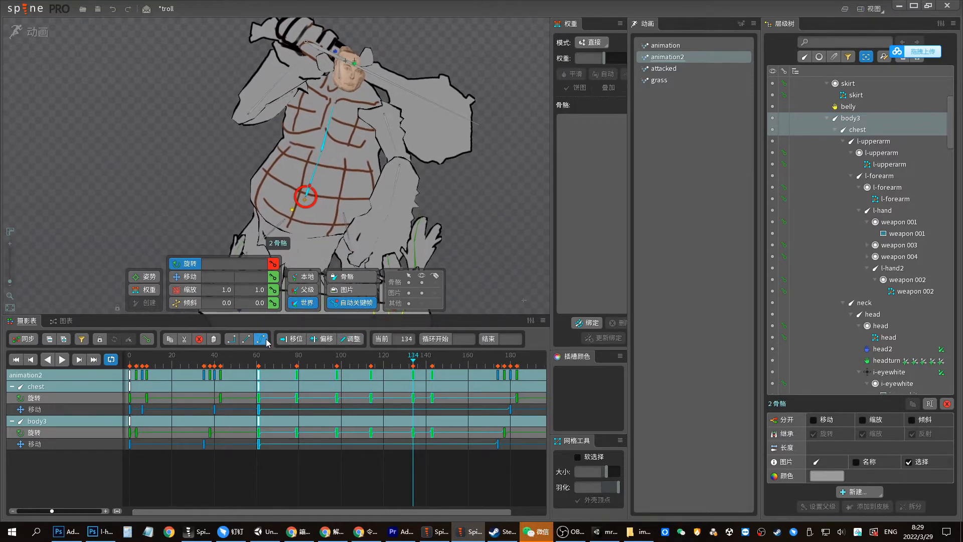
key("space")
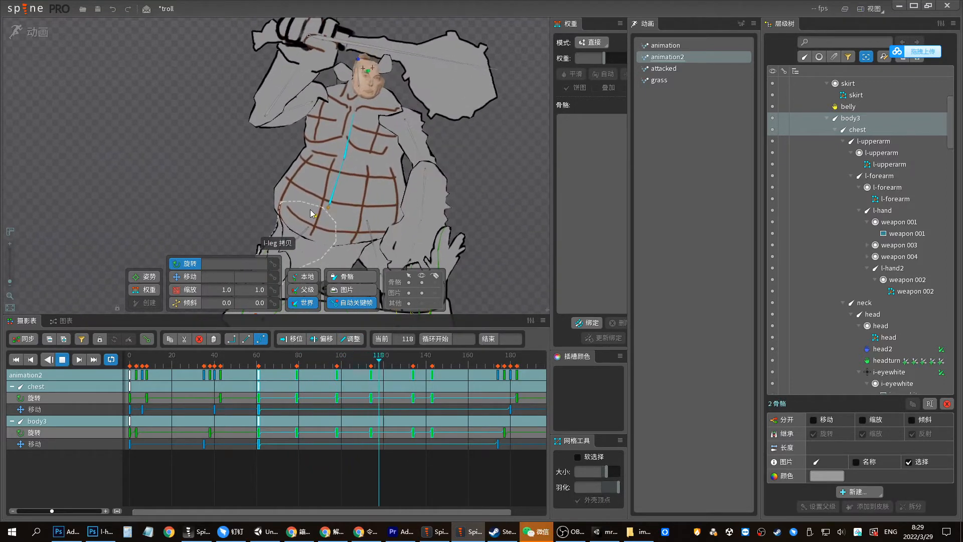
key("space")
Replay the whole troll motion to examine how the torso sway and arm lift work together
left_click_drag(299, 187, 419, 179)
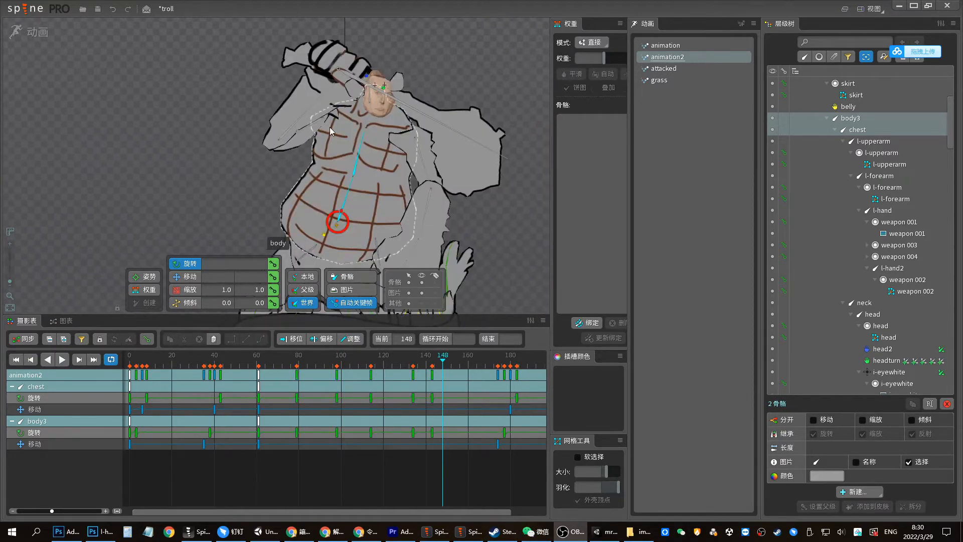
key("space")
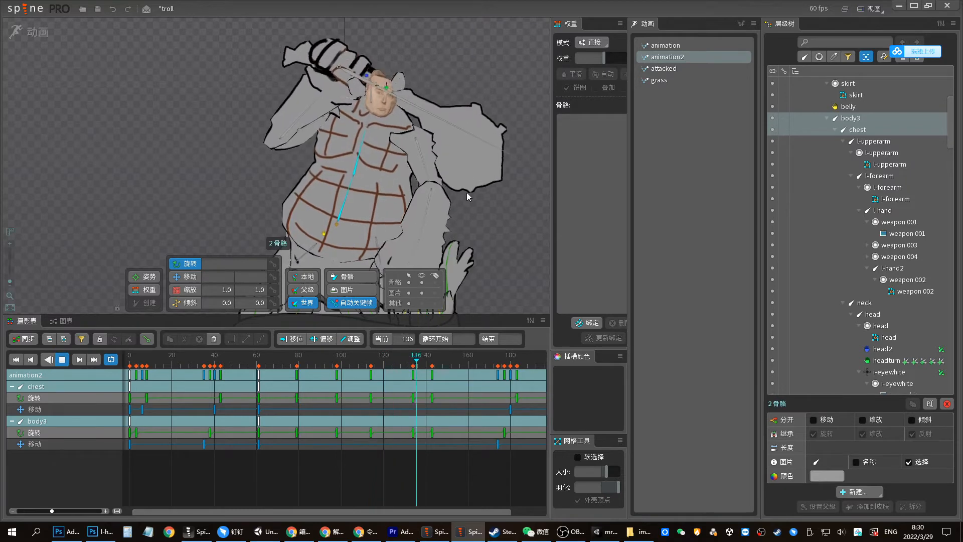
left_click(291, 358)
key("d")
key("space")
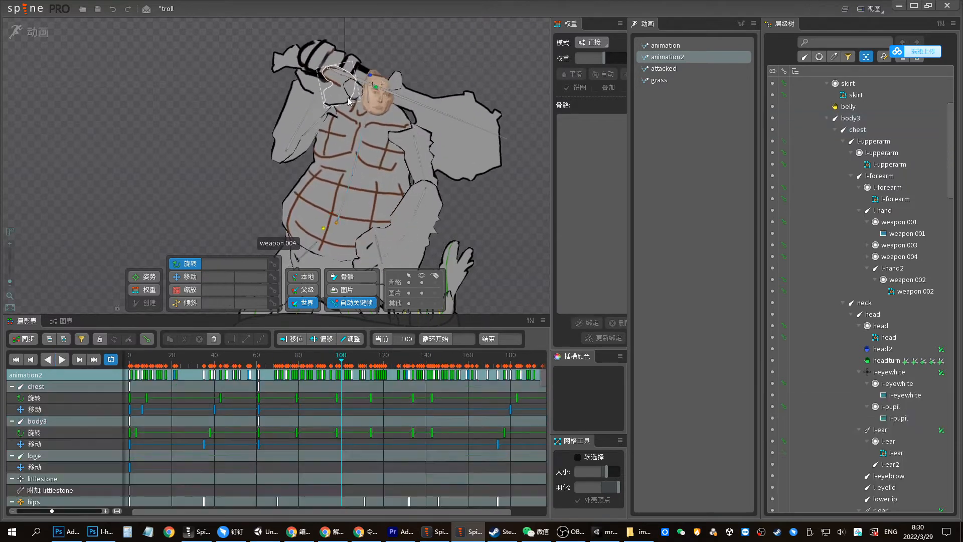
Show the rotation curves of l-upperarm, l-forearm and l-hand in an enlarged graph, covering about frames 30 to 170
left_click(303, 130)
left_click(295, 127, "ctrl")
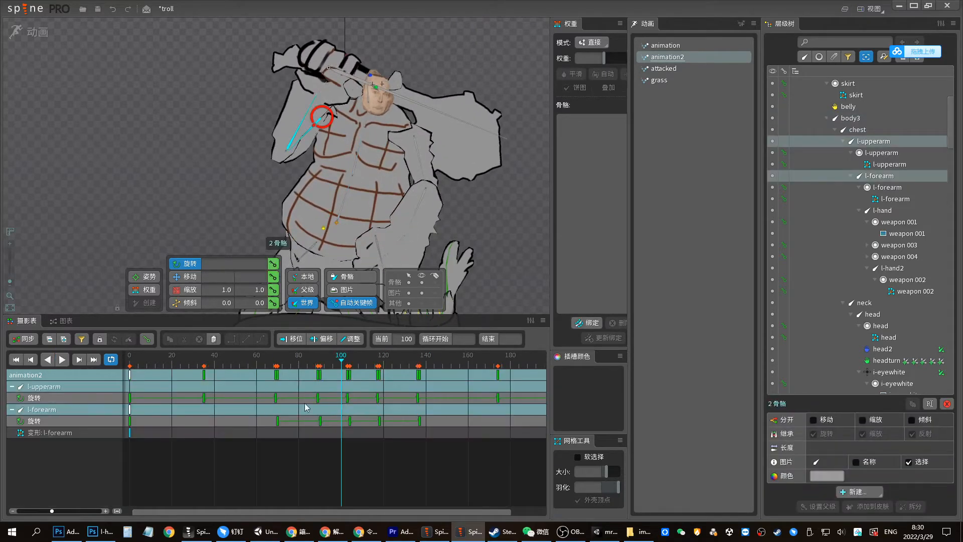
left_click_drag(270, 359, 338, 406)
left_click(329, 91, "ctrl")
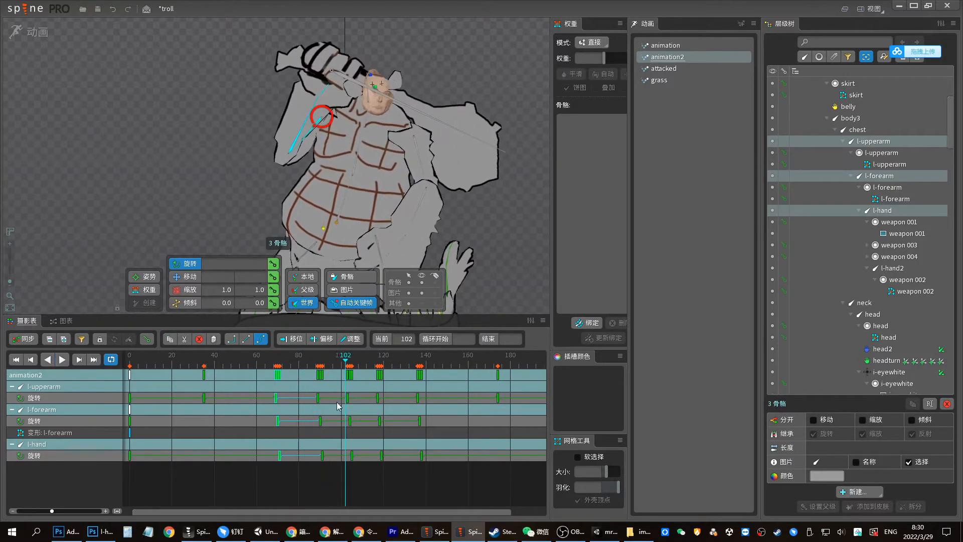
left_click(62, 320)
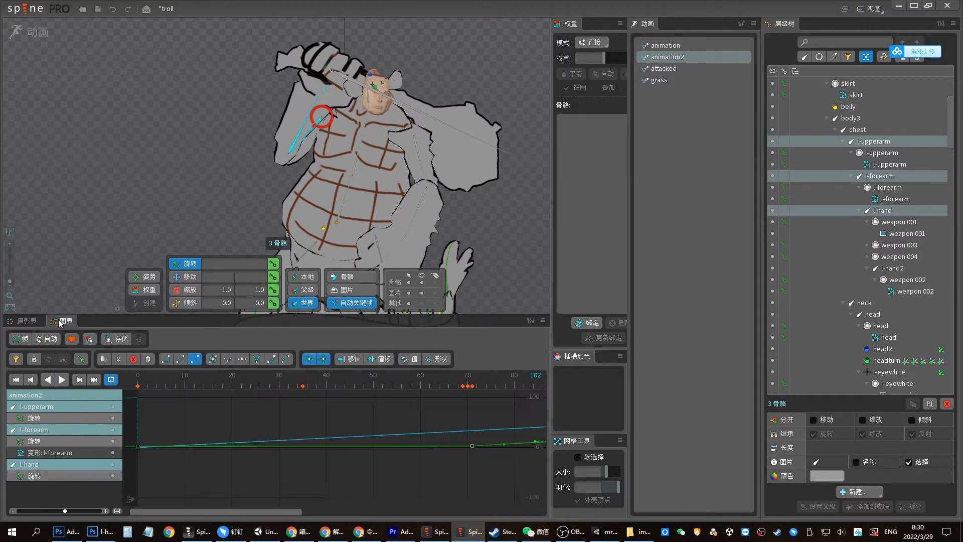
left_click_drag(64, 511, 52, 509)
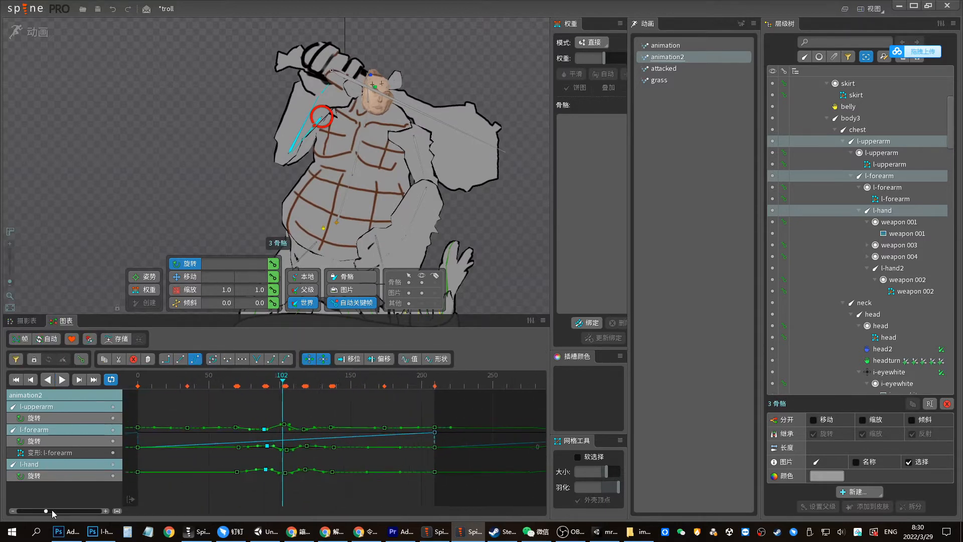
left_click_drag(360, 314, 360, 198)
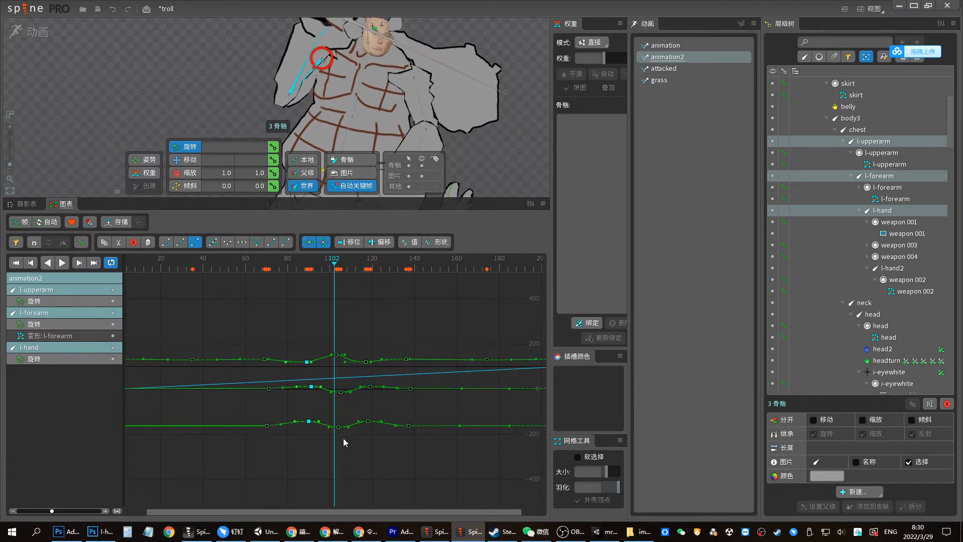
scroll(320, 393, "up", 3)
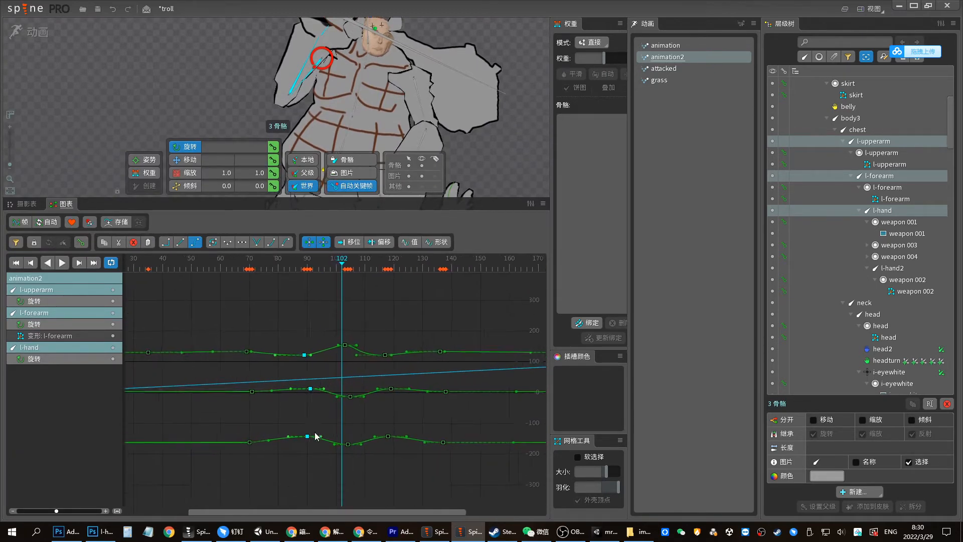
Try a curve preset that tilts the incoming handles of the arm rotation keys near frame 90 and play it back
left_click(271, 243)
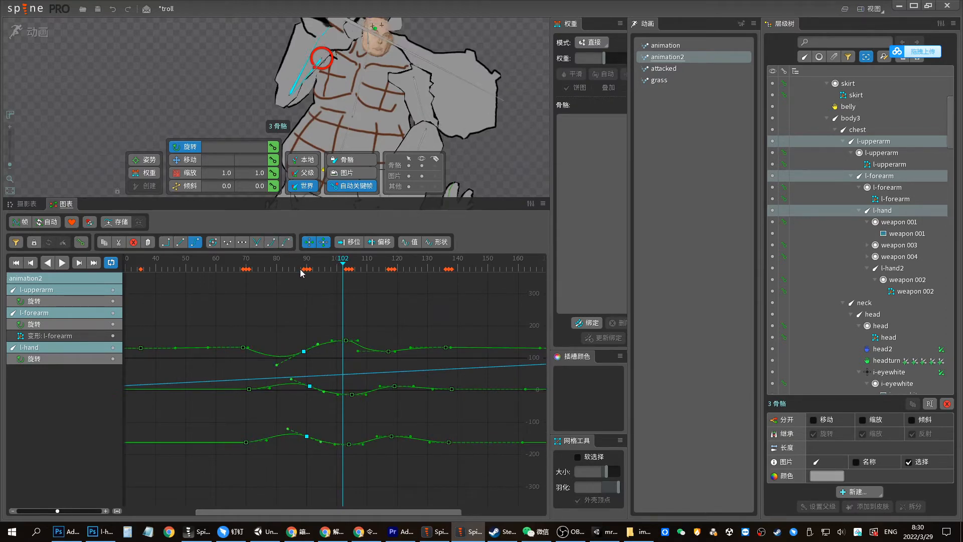
left_click(276, 268)
key("space")
key("space")
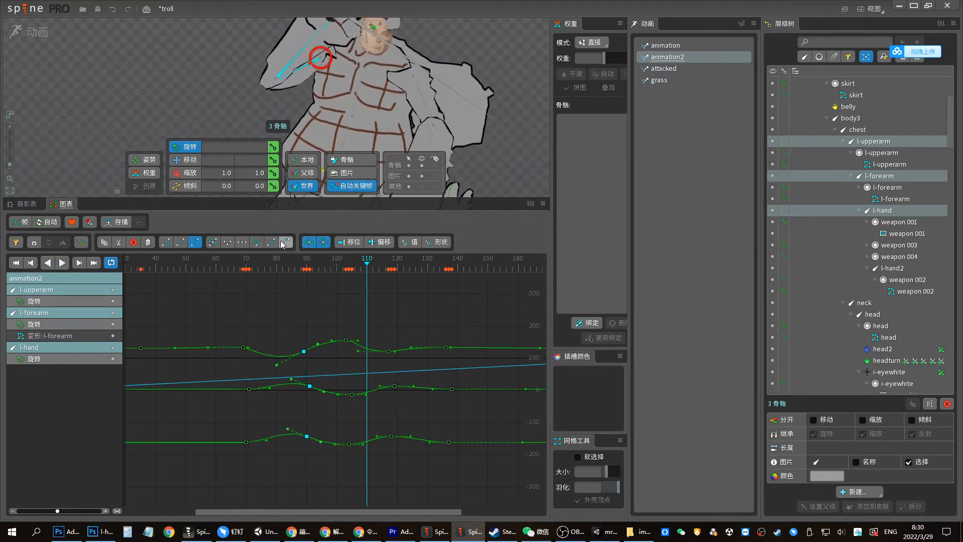
Apply a curve preset to the arm rotation keys near frame 90 that steepens the outgoing handles near frame 104
left_click(282, 244)
left_click(277, 268)
key("space")
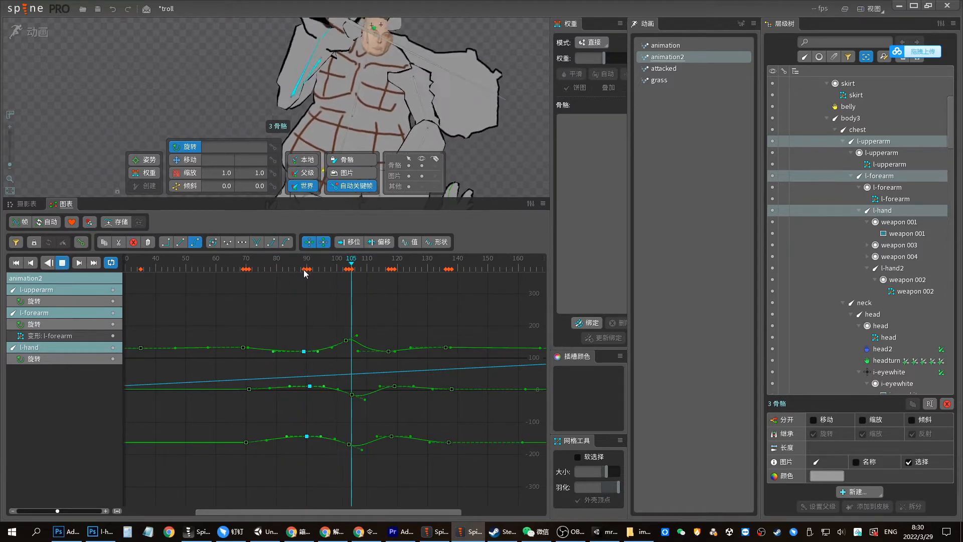
key("space")
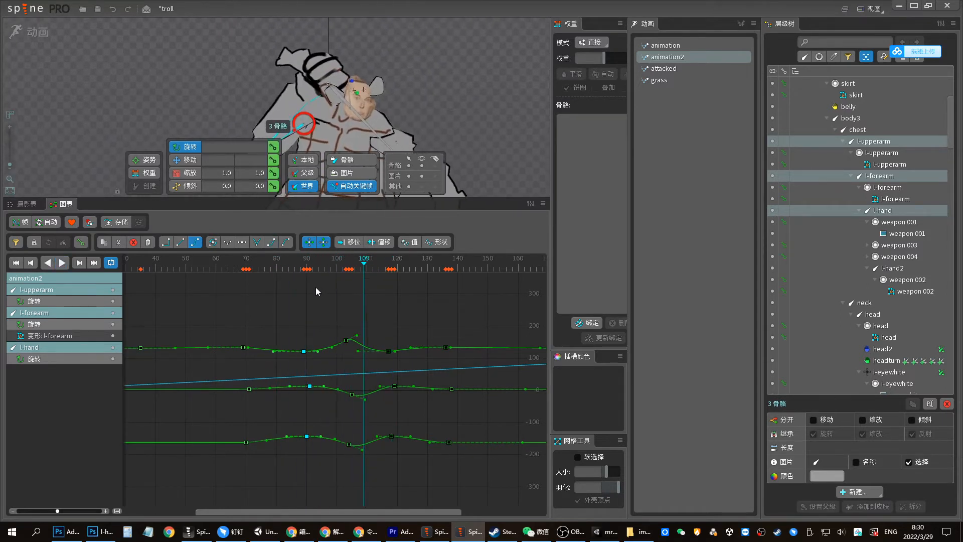
Replay and scrub the arm motion between about frames 90 and 116 to examine the timing of the club lift
left_click(269, 267)
key("space")
key("space")
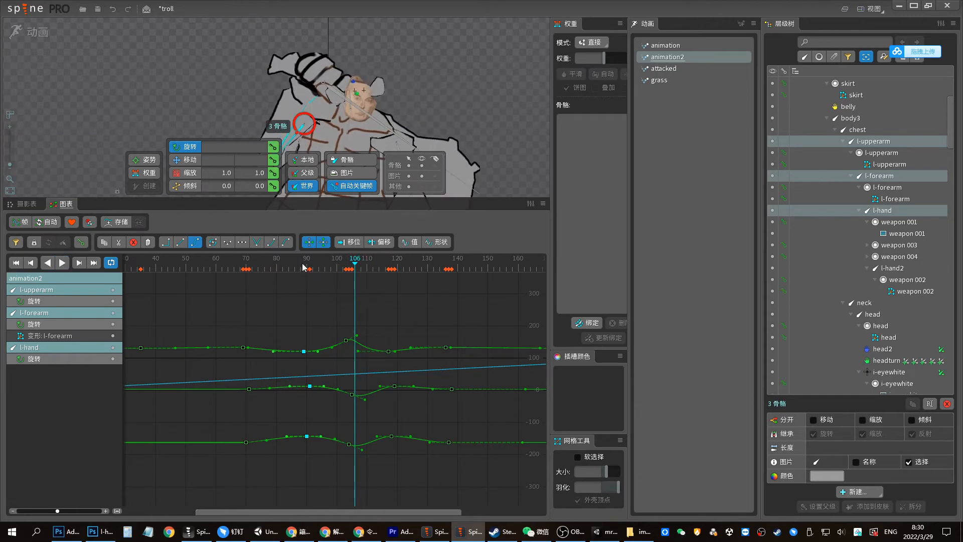
left_click(303, 267)
key("space")
key("space")
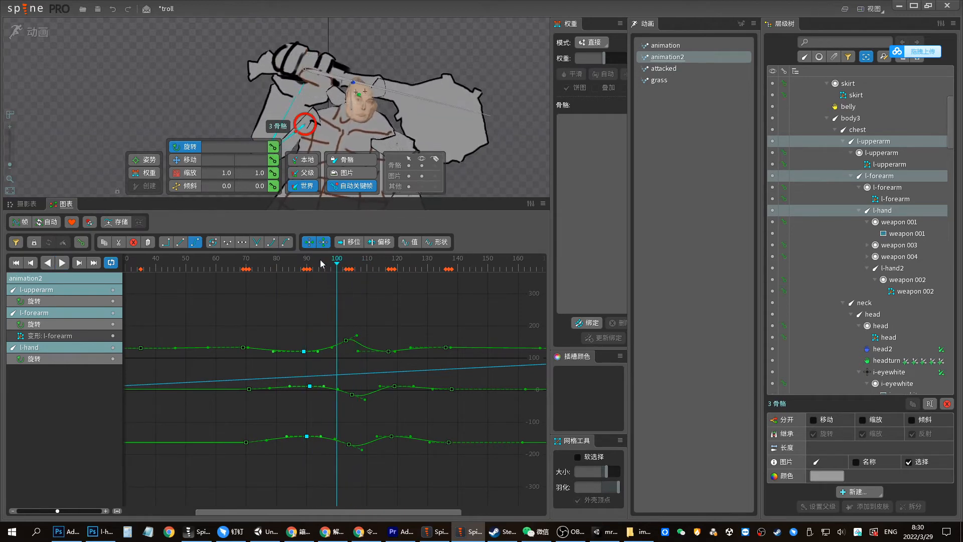
left_click_drag(321, 263, 361, 271)
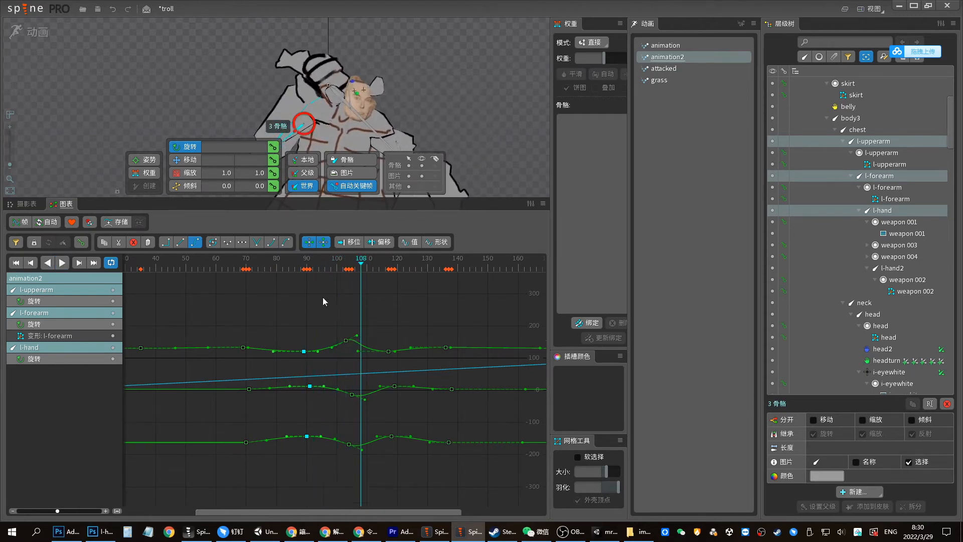
left_click_drag(351, 445, 338, 353)
key("ctrl+z")
key("space")
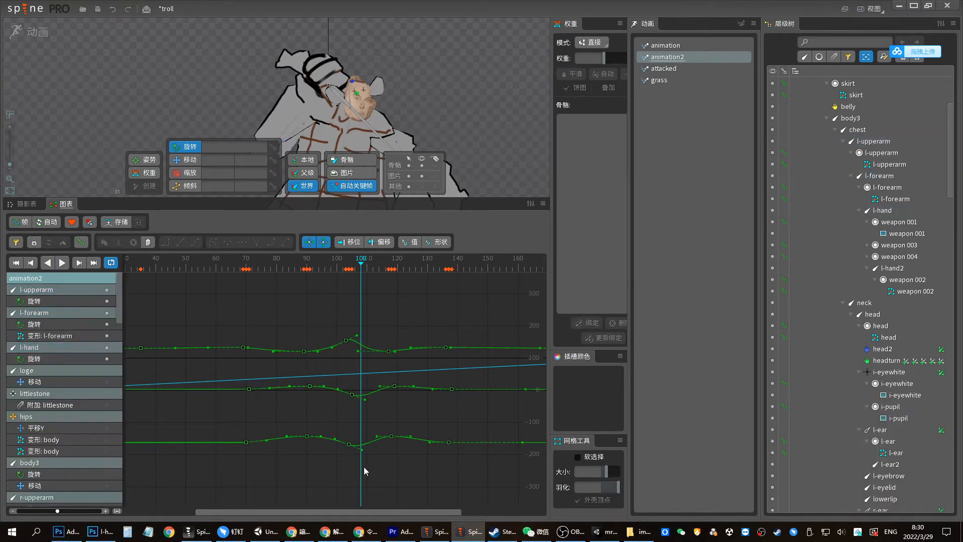
left_click_drag(366, 467, 335, 334)
left_click_drag(283, 265, 331, 272)
key("space")
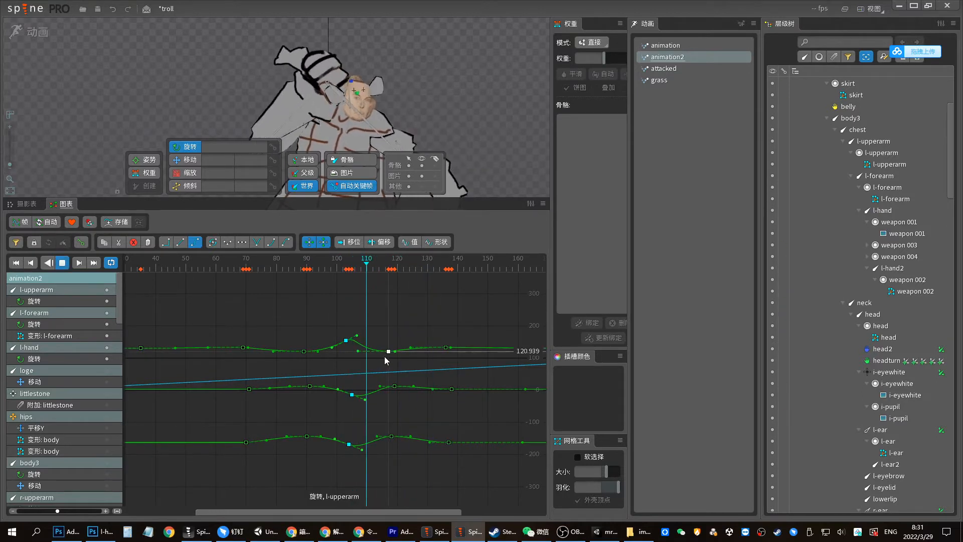
key("space")
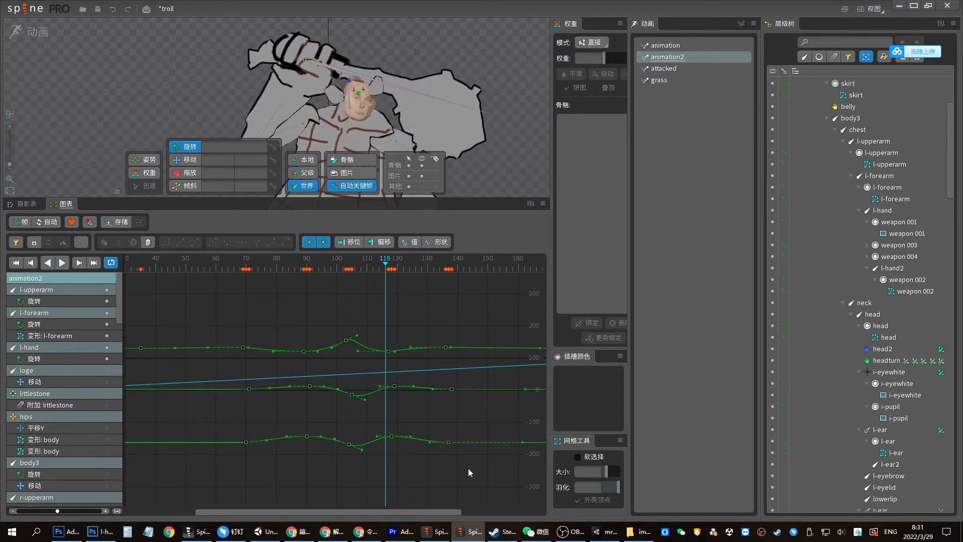
Shift the l-upperarm, l-forearm and l-hand rotation keys near frames 118 and 137 about six frames later
left_click(387, 351)
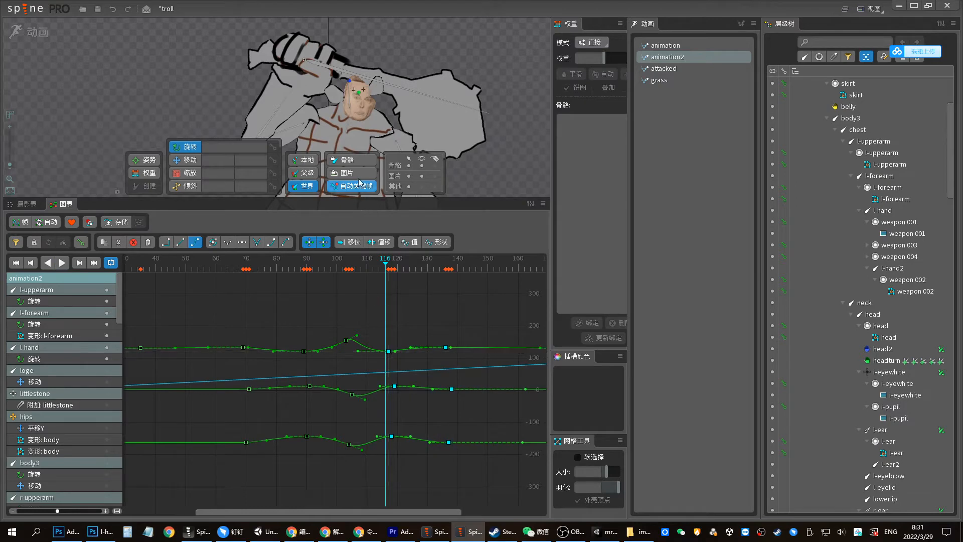
left_click_drag(337, 95, 334, 77)
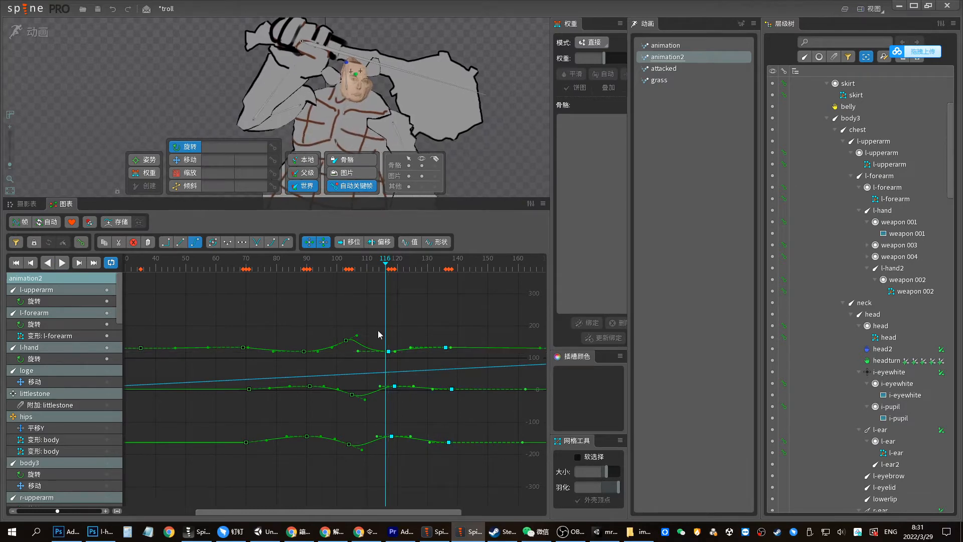
left_click(290, 111)
left_click(280, 78, "ctrl")
left_click(299, 58, "ctrl")
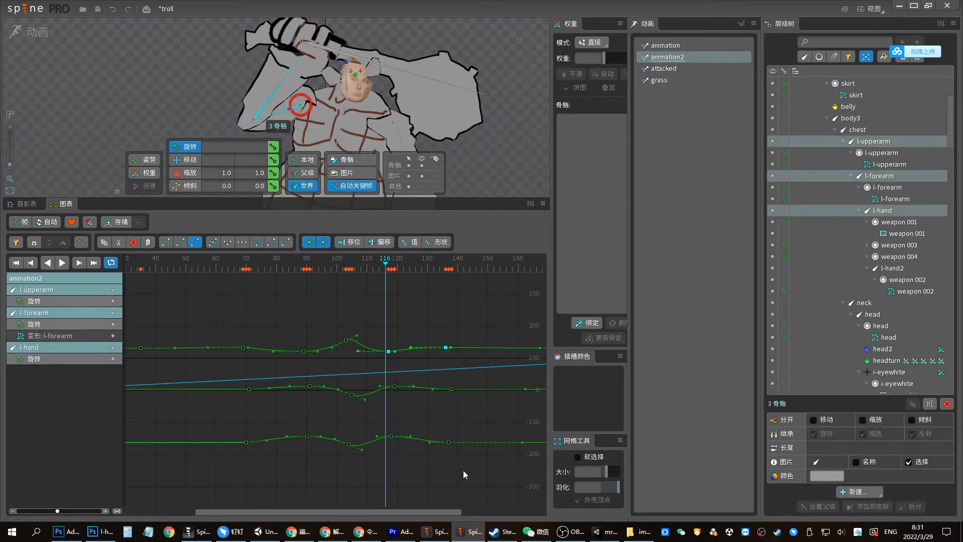
key("space")
left_click_drag(466, 467, 372, 312)
left_click_drag(389, 351, 406, 351)
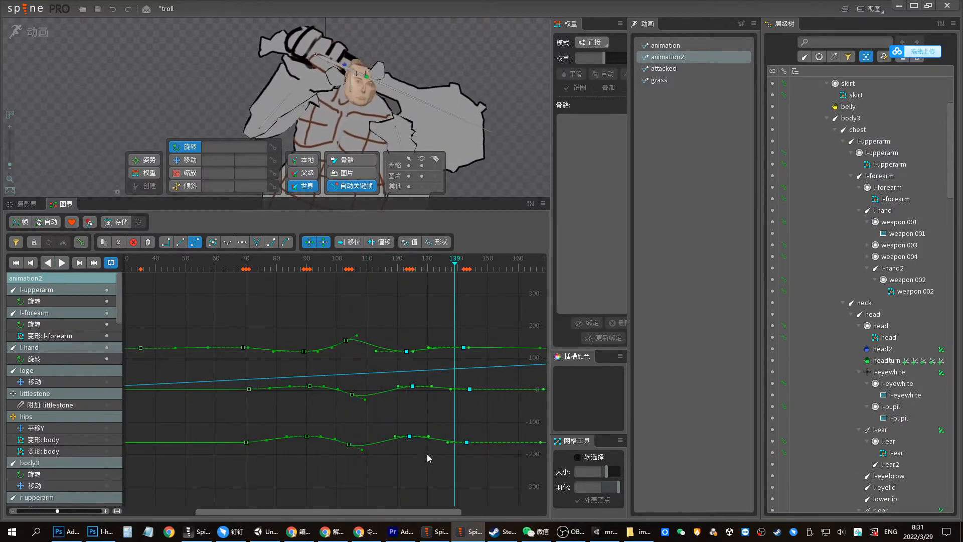
Use a curve preset to tilt the incoming handles of the arm rotation keys near frame 124, and play back the lift
left_click_drag(427, 453, 392, 317)
left_click(285, 242)
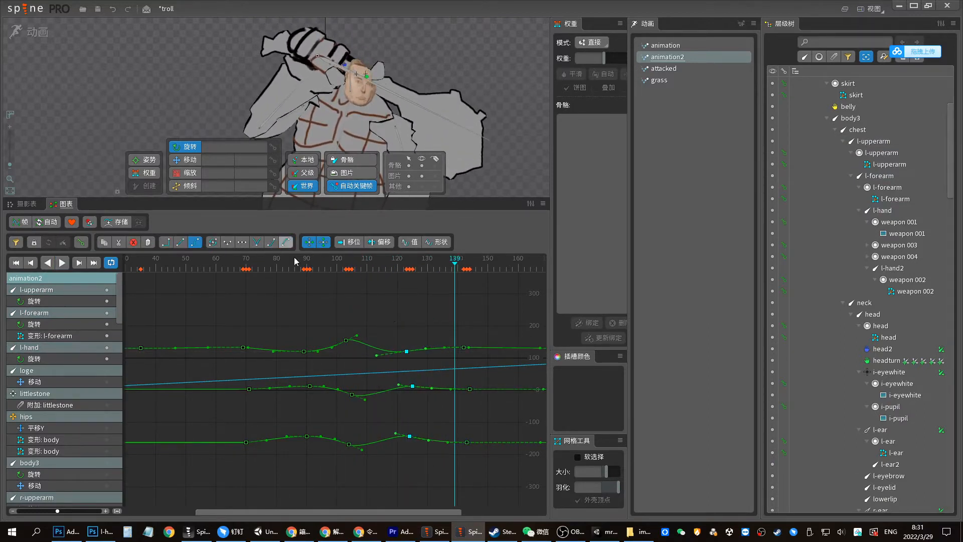
left_click(271, 242)
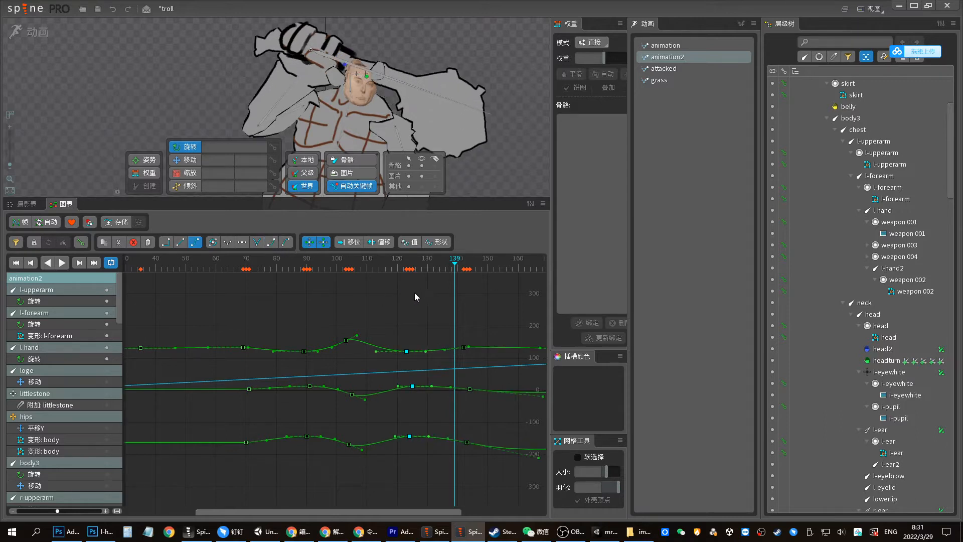
left_click(405, 270)
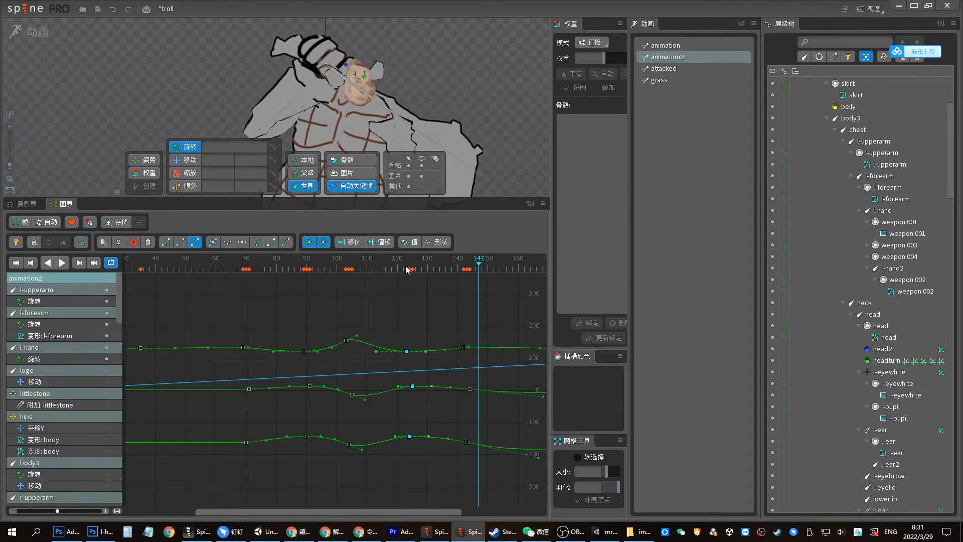
left_click(399, 269)
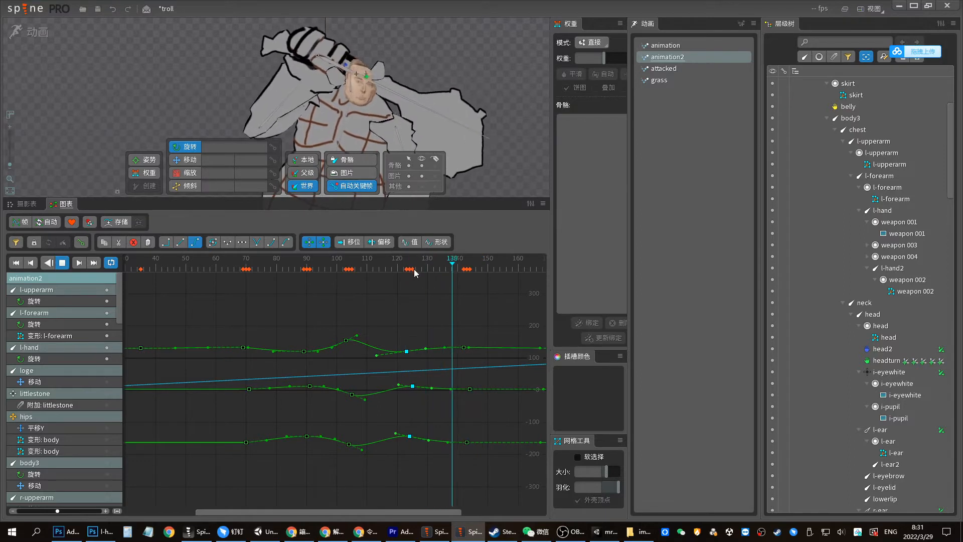
left_click(359, 263)
left_click(402, 301)
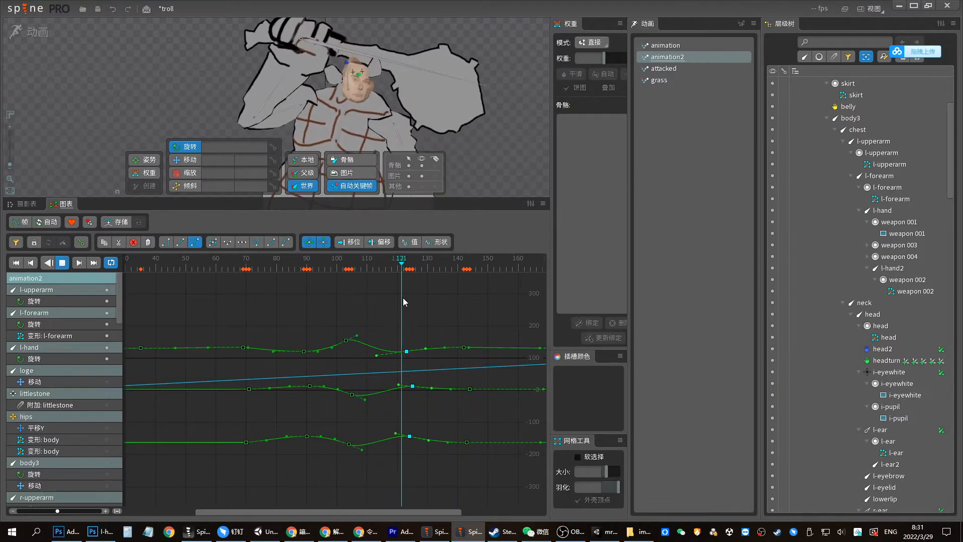
left_click(404, 267)
left_click(312, 284)
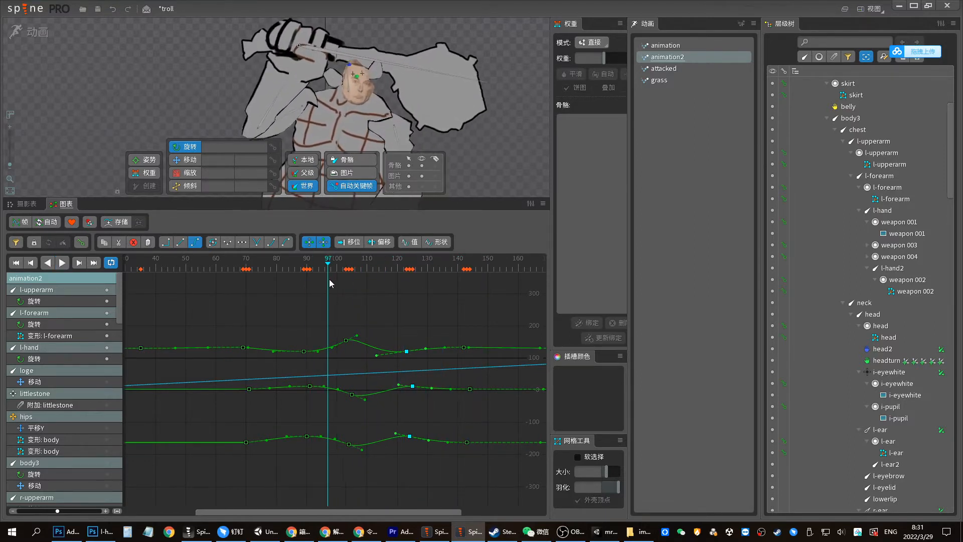
left_click_drag(344, 283, 410, 286)
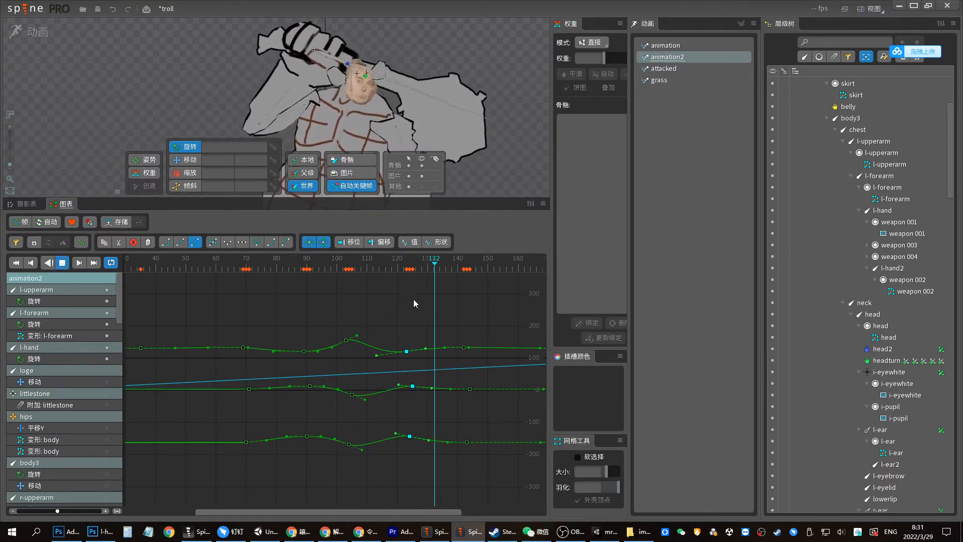
Try raising the l-upperarm rotation key near frame 142 and play back the result
left_click_drag(464, 347, 464, 338)
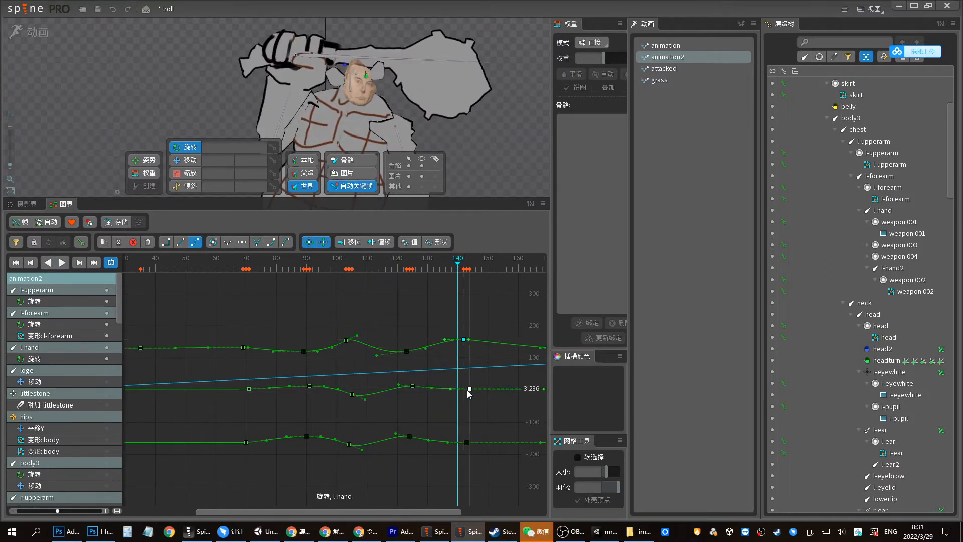
left_click(387, 278)
key("d")
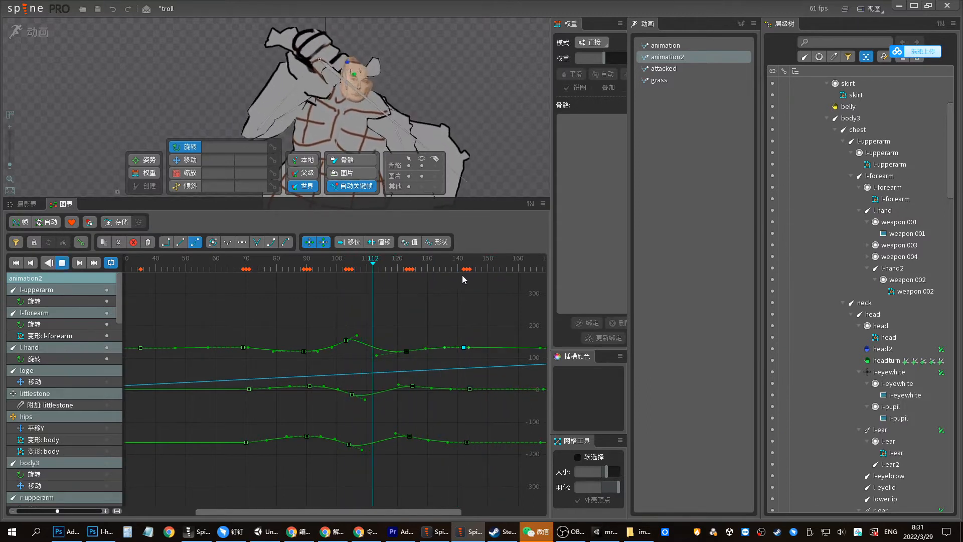
Level the curve handles of the l-hand and l-forearm rotation keys near frame 104 and play back the arm lift
left_click_drag(461, 268, 376, 273)
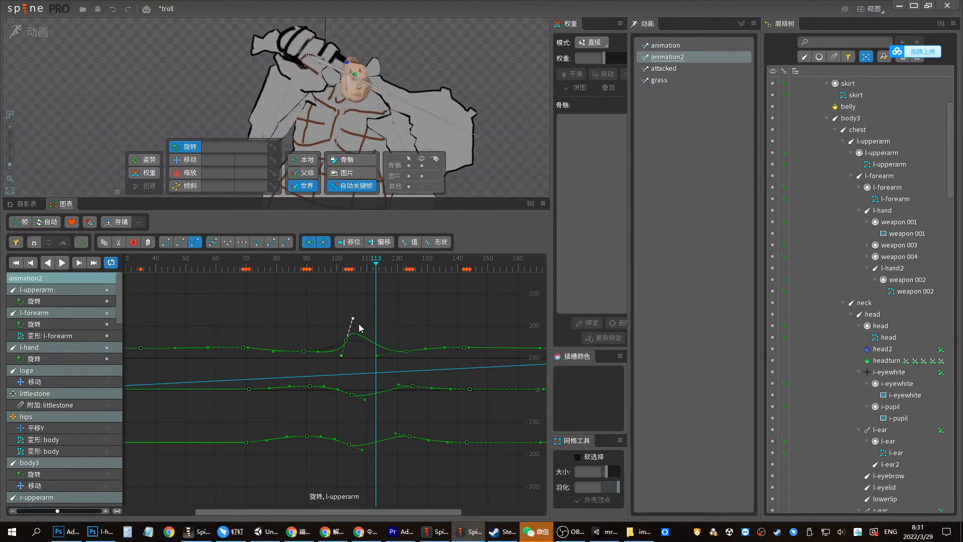
left_click(356, 334)
mouse_move(367, 400)
left_mouse_down()
mouse_move(371, 390)
mouse_move(369, 404)
left_mouse_up()
left_click_drag(361, 450, 370, 440)
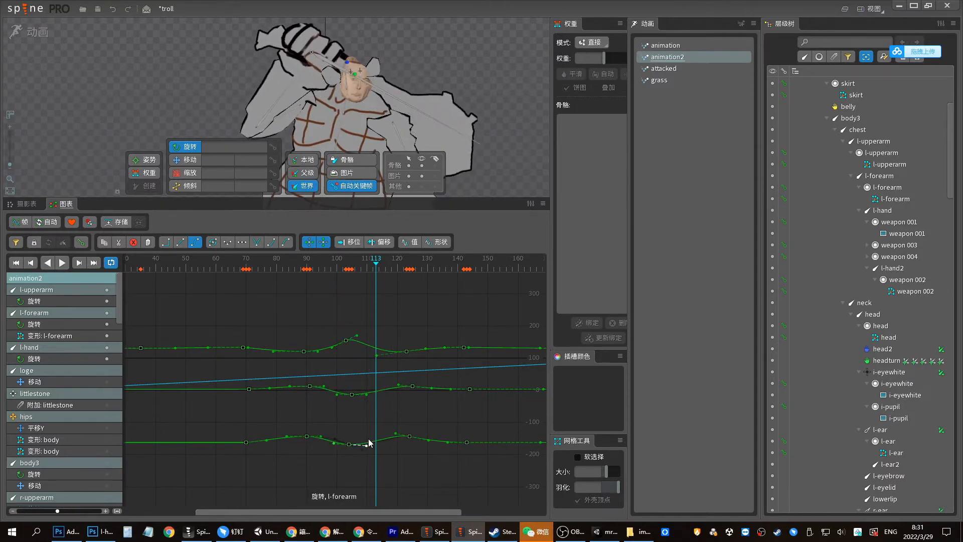
left_click(337, 263)
key("space")
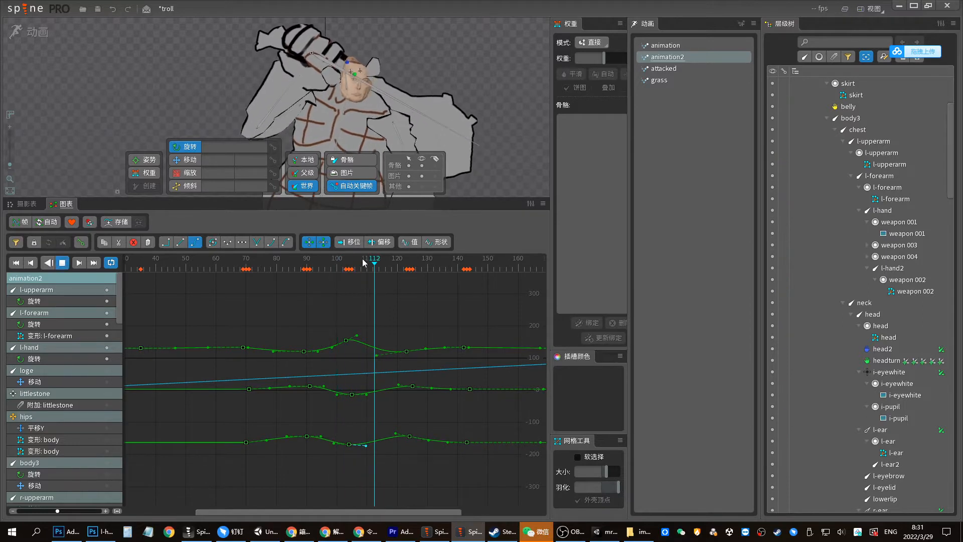
left_click(334, 267)
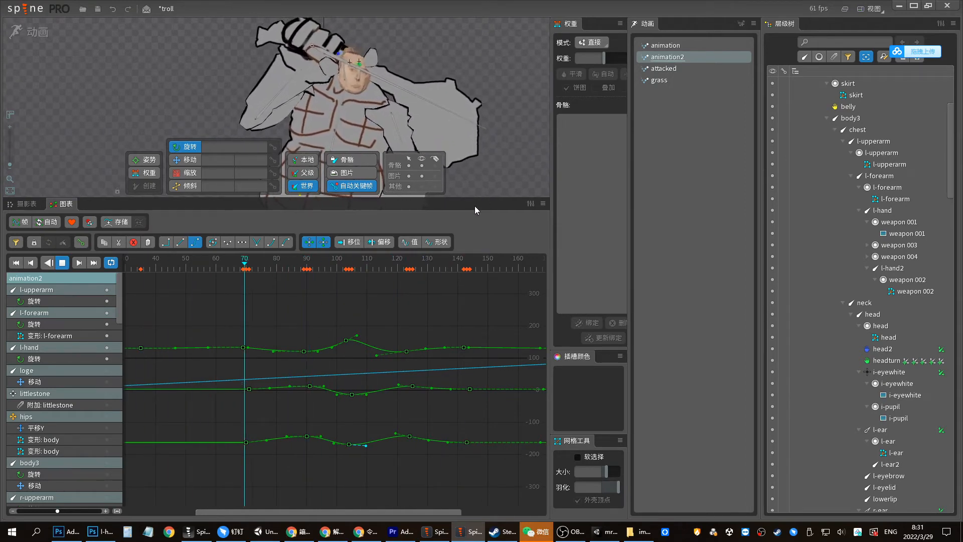
left_click_drag(486, 198, 487, 231)
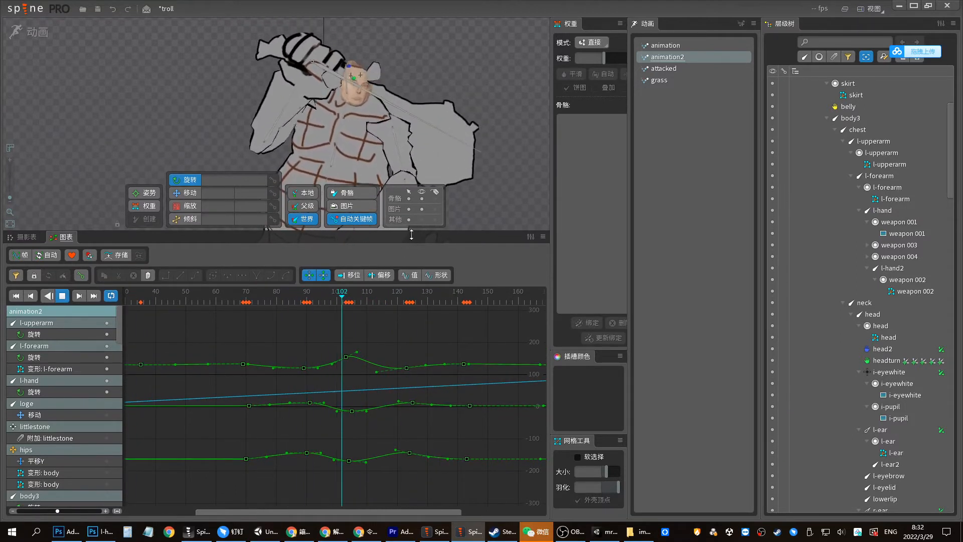
left_click(320, 296)
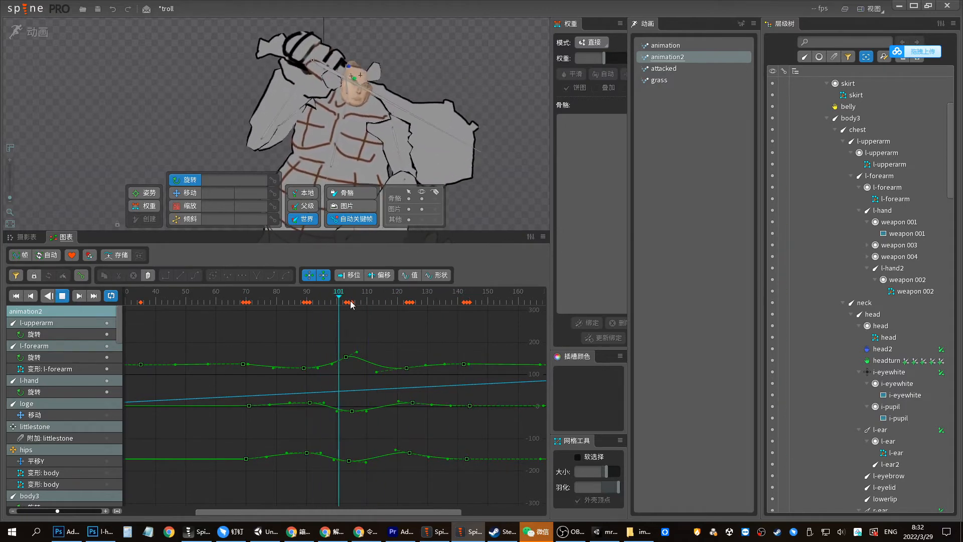
Try raising the outgoing l-forearm curve handle near frame 104, undo it, and replay the arm lift
key("space")
mouse_move(345, 302)
left_mouse_down()
mouse_move(326, 300)
mouse_move(351, 300)
left_mouse_up()
left_click_drag(365, 461, 365, 451)
key("ctrl+z")
left_click_drag(339, 301, 341, 298)
key("space")
key("space")
left_click(331, 295)
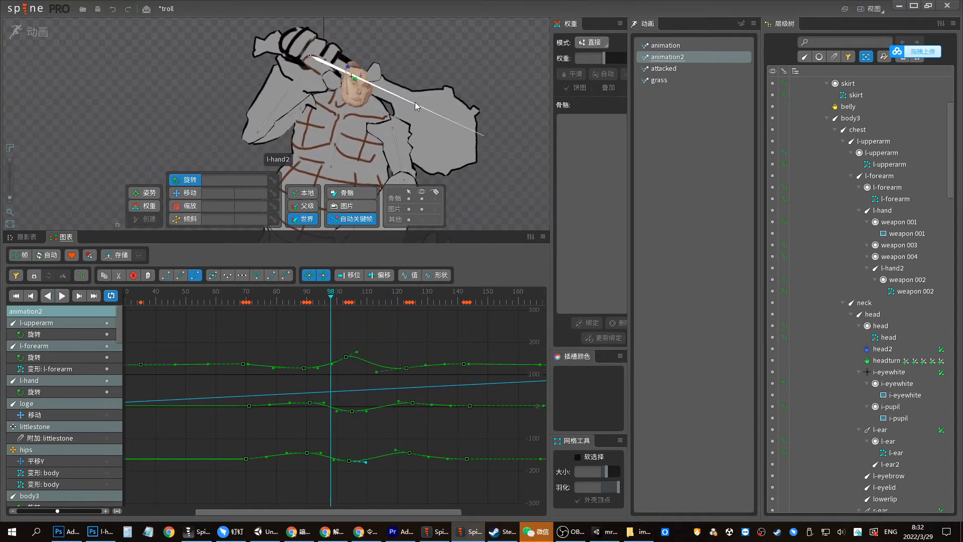
key("d")
left_click(337, 292)
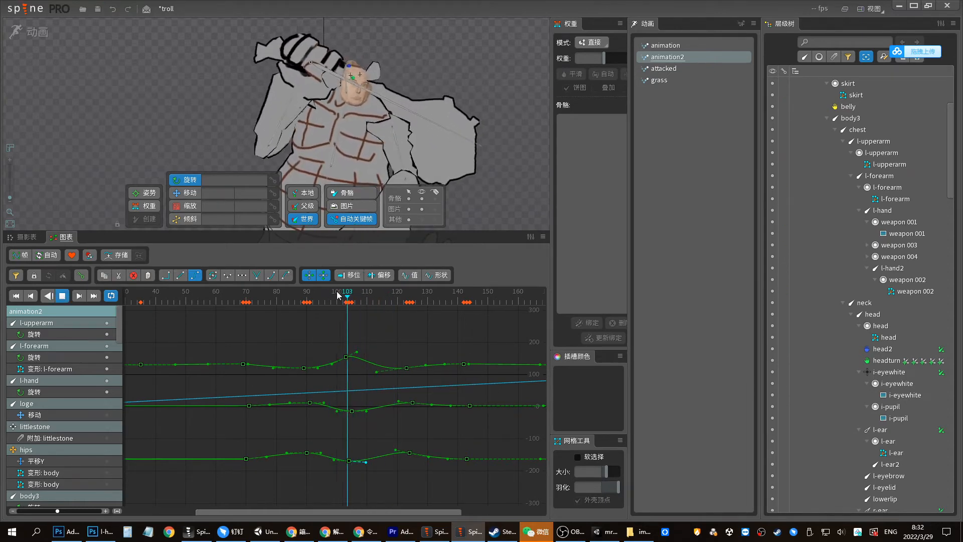
left_click(329, 293)
key("d")
Key slight rotations of the chest bone near frames 101 and 106 in the dopesheet, and play back the movement
left_click(339, 130)
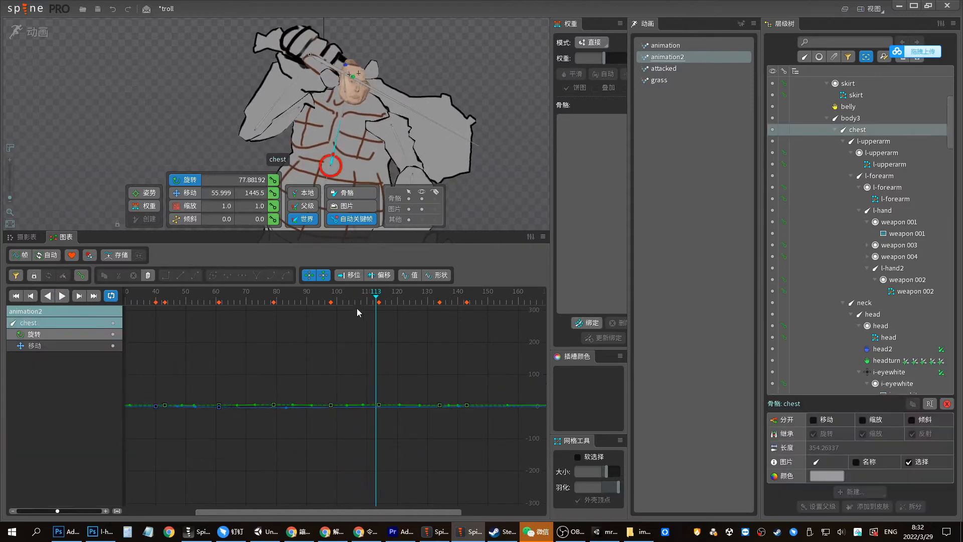
left_click(357, 308)
left_click(28, 237)
left_click_drag(338, 280, 344, 279)
left_click_drag(486, 202, 496, 198)
key("space")
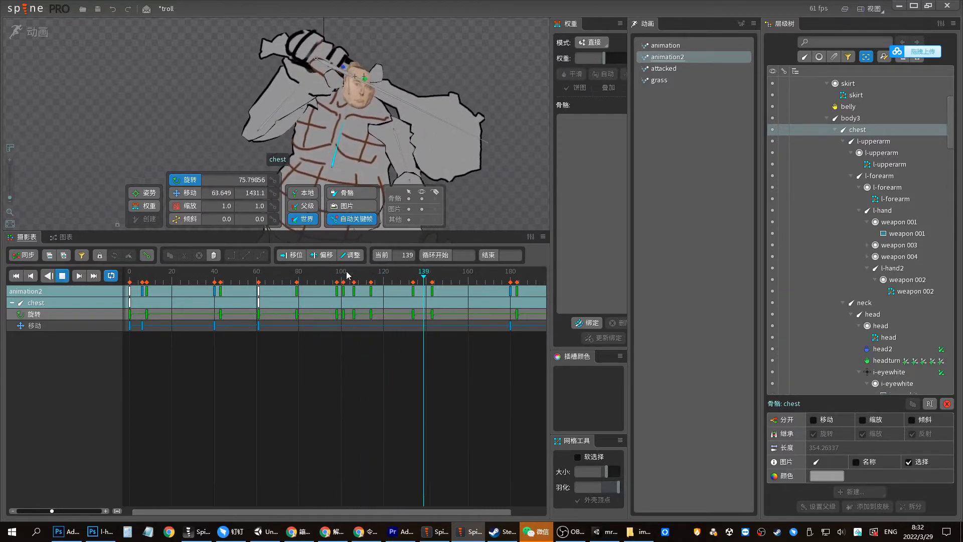
key("space")
left_click_drag(419, 232, 419, 279)
key("space")
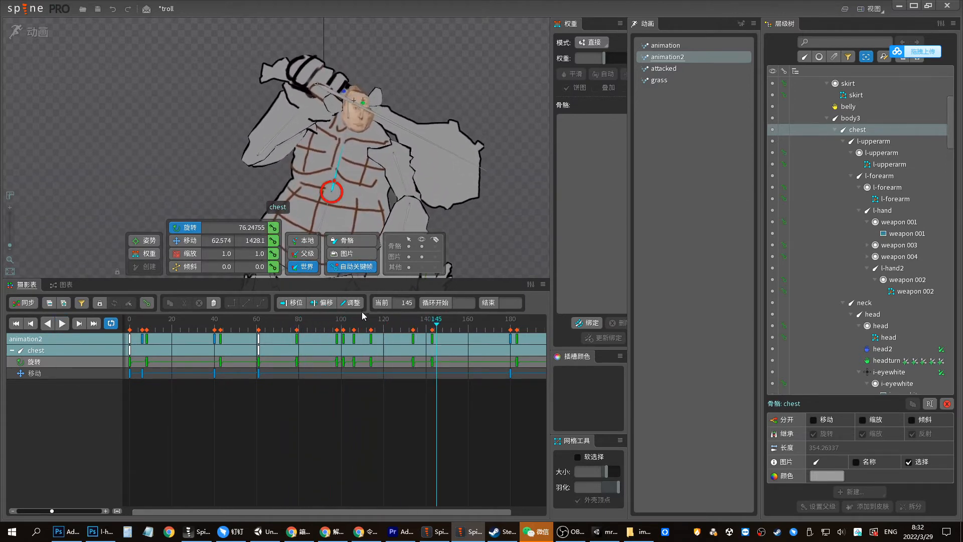
key("space")
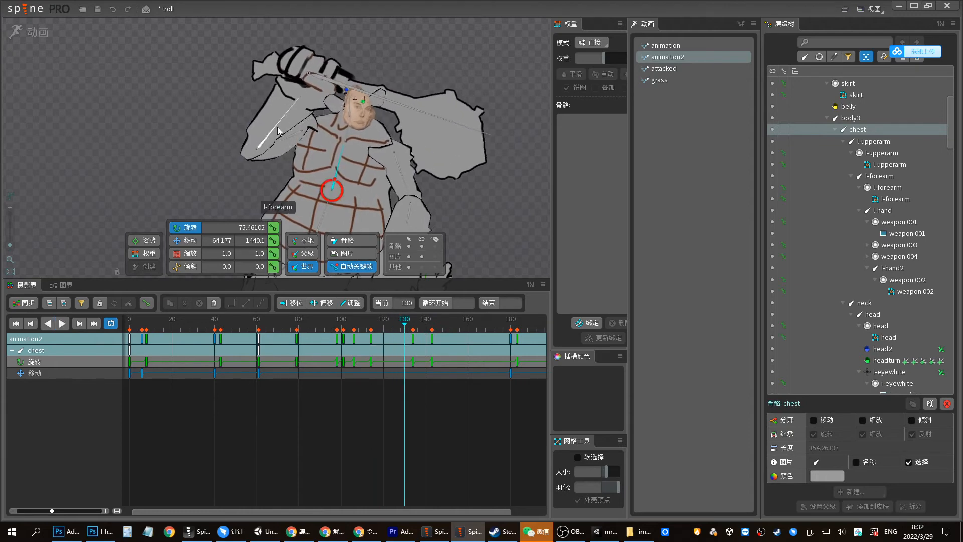
Select the l-forearm, l-upperarm and l-hand bones and replay the club lift from around frame 86
left_click(279, 132, "ctrl")
left_click(279, 141)
left_click(280, 122, "ctrl")
left_click(306, 84, "ctrl")
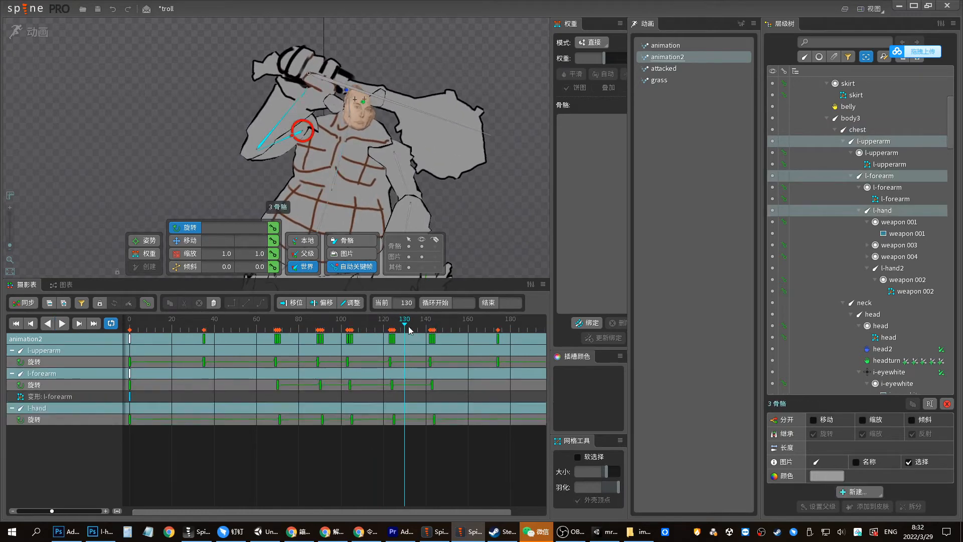
left_click(351, 324)
key("space")
left_click(332, 324)
left_click(311, 323)
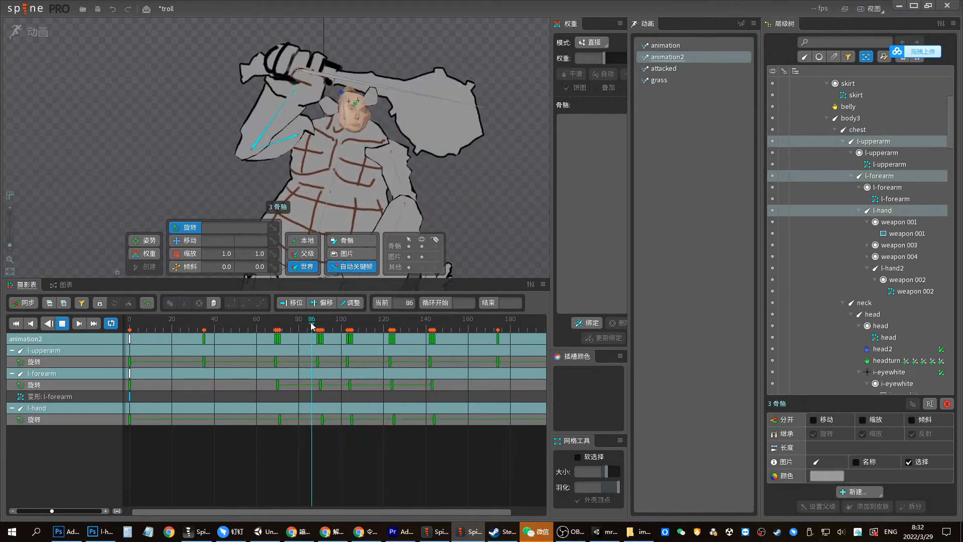
left_click(319, 326)
key("space")
left_click(311, 326)
key("space")
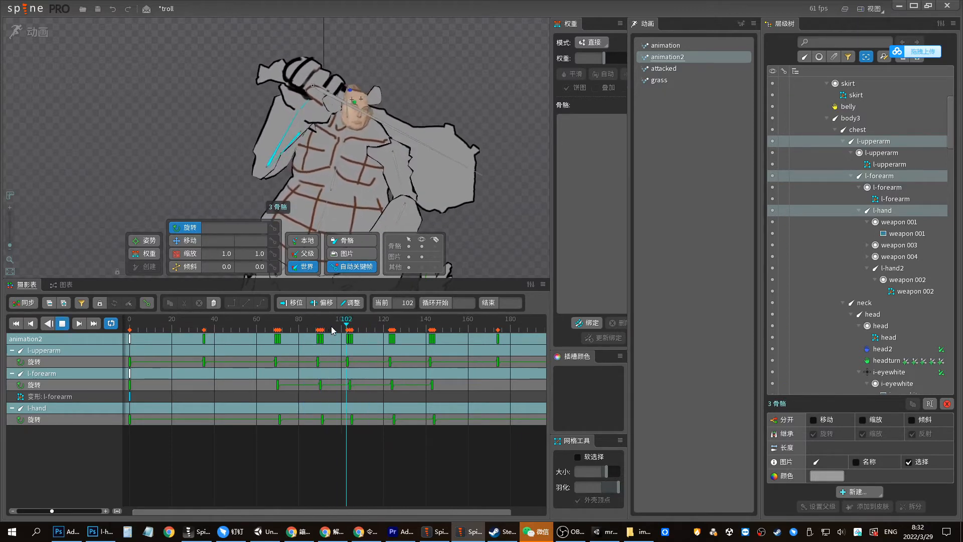
Select the arm rotation keys near frame 124, show their curves in the graph, and play back that section
left_click_drag(374, 329, 444, 344)
left_click(379, 325)
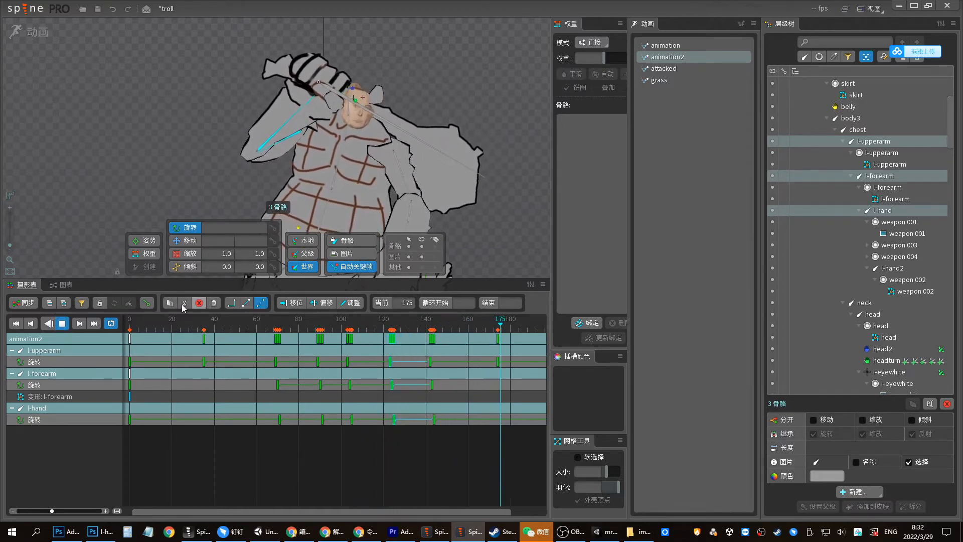
left_click(57, 289)
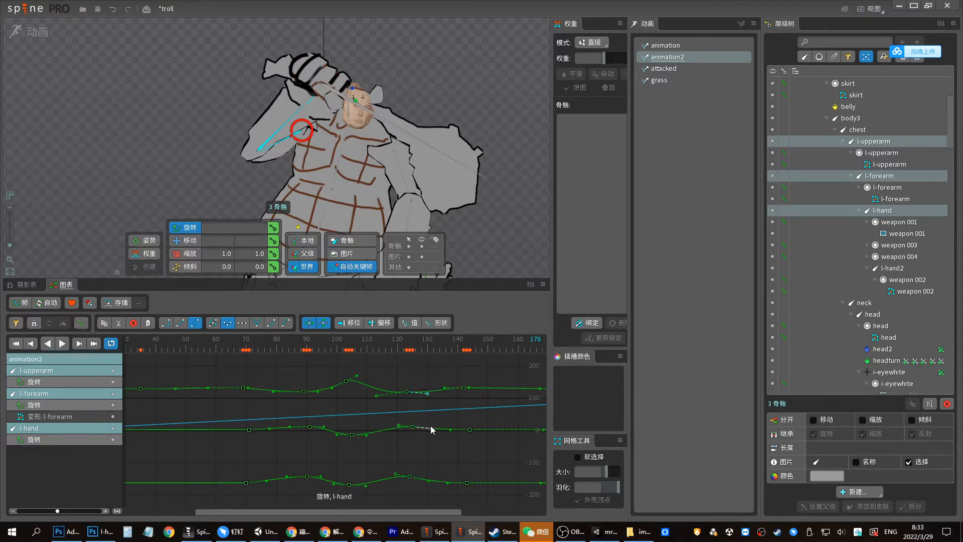
left_click(399, 350)
key("d")
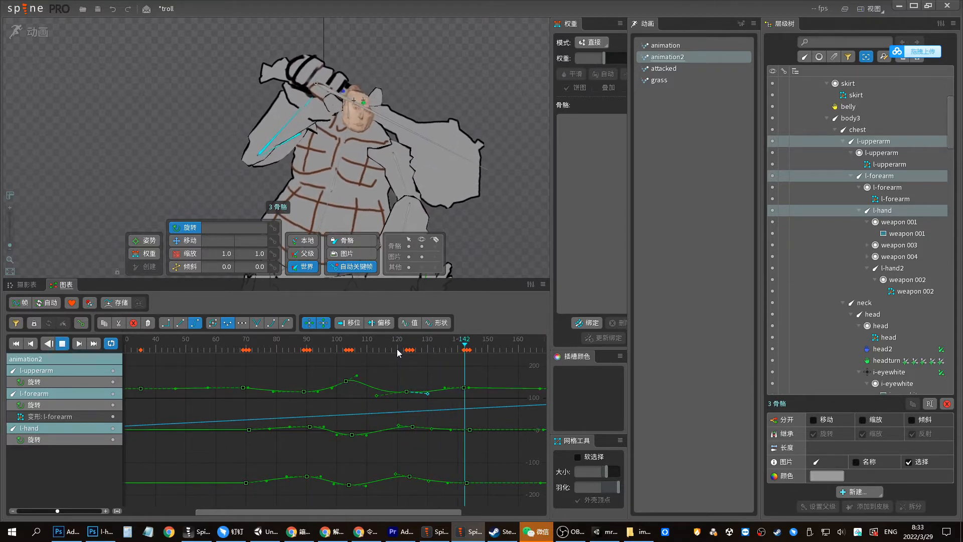
Try raising the outgoing curve handle of the l-upperarm rotation key near frame 123, play it back, and undo the handle changes
left_click(383, 349)
left_click_drag(427, 392, 426, 380)
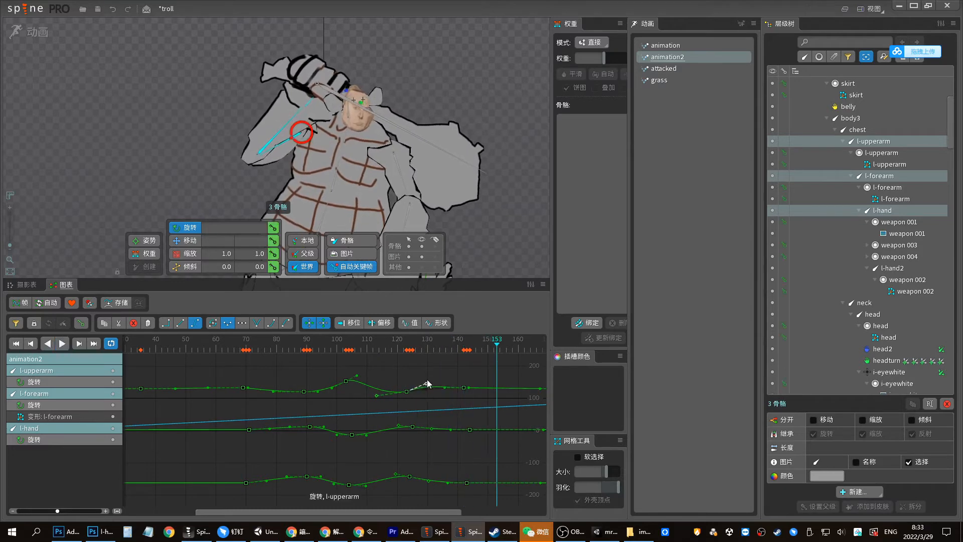
left_click(398, 348)
key("d")
left_click(393, 349)
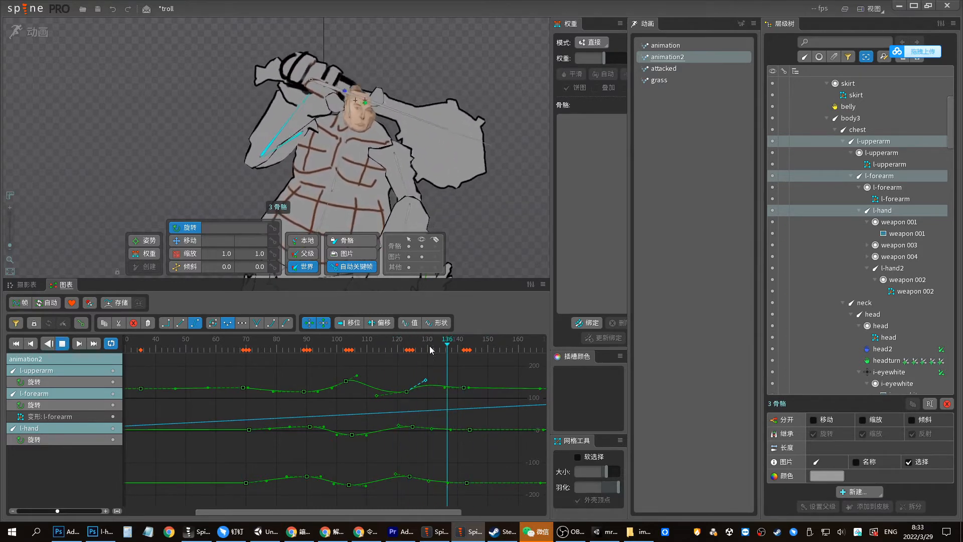
key("ctrl+z")
key("ctrl+z")
left_click(393, 344)
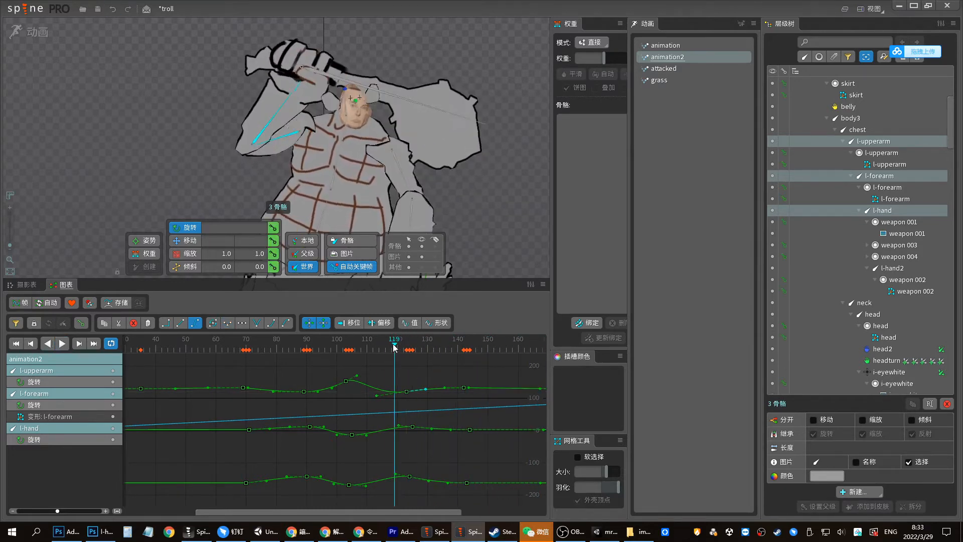
key("d")
Shift the arm rotation keys near frame 143 about four frames later and lengthen the outgoing l-hand and l-forearm handles near frame 124
left_click_drag(463, 389, 484, 493)
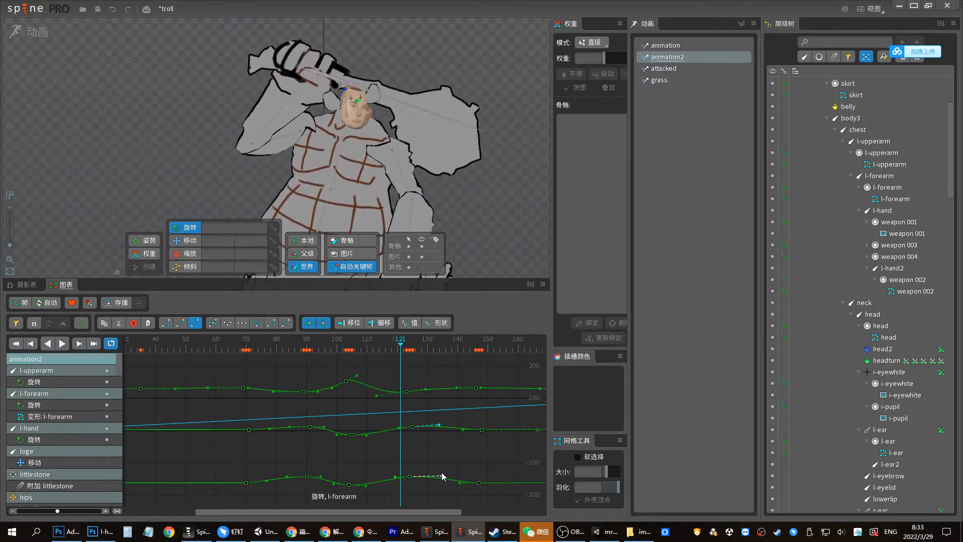
left_click(406, 349)
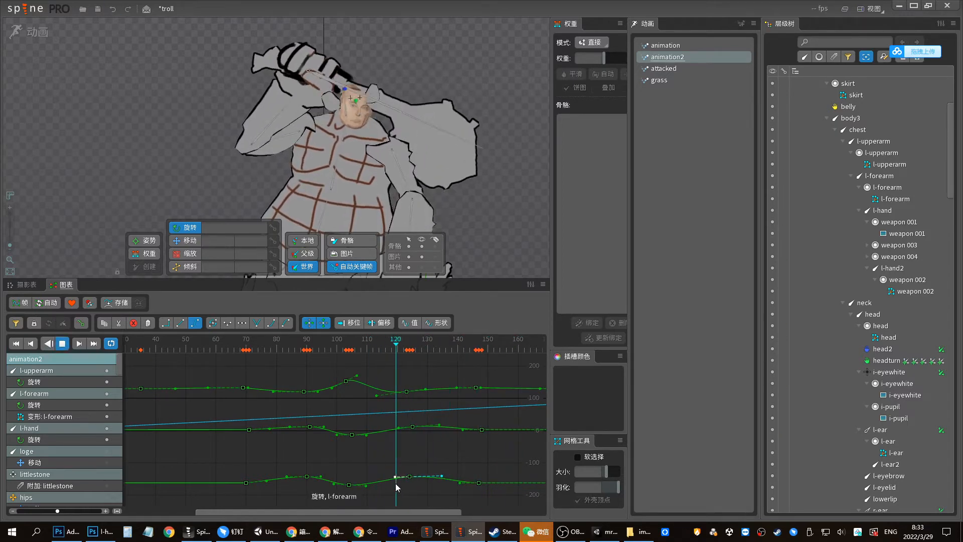
left_click(396, 349)
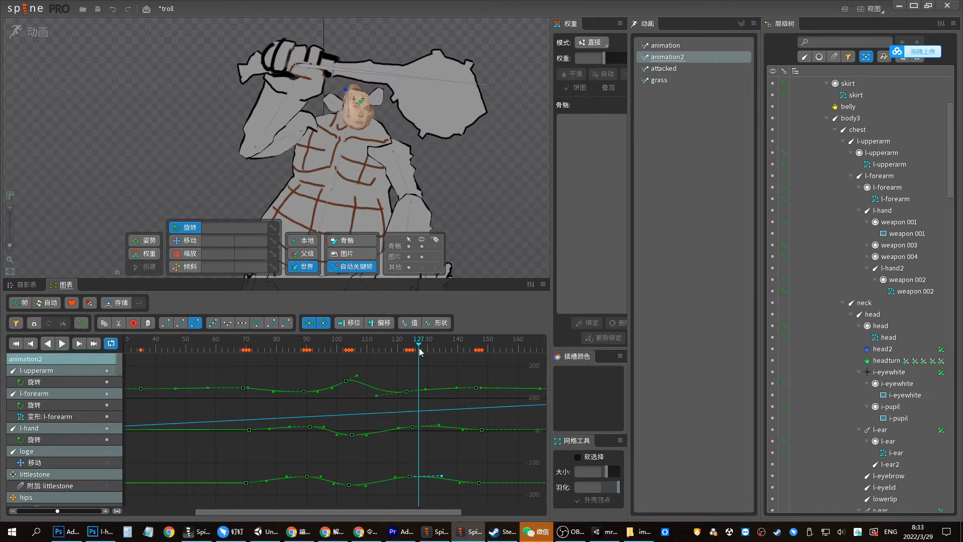
left_click_drag(447, 367, 360, 367)
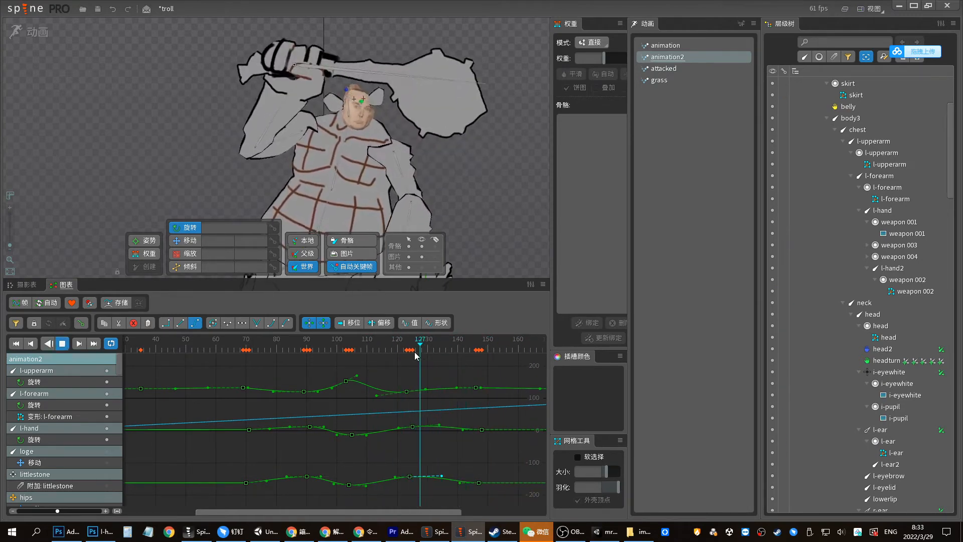
left_click_drag(372, 517, 425, 515)
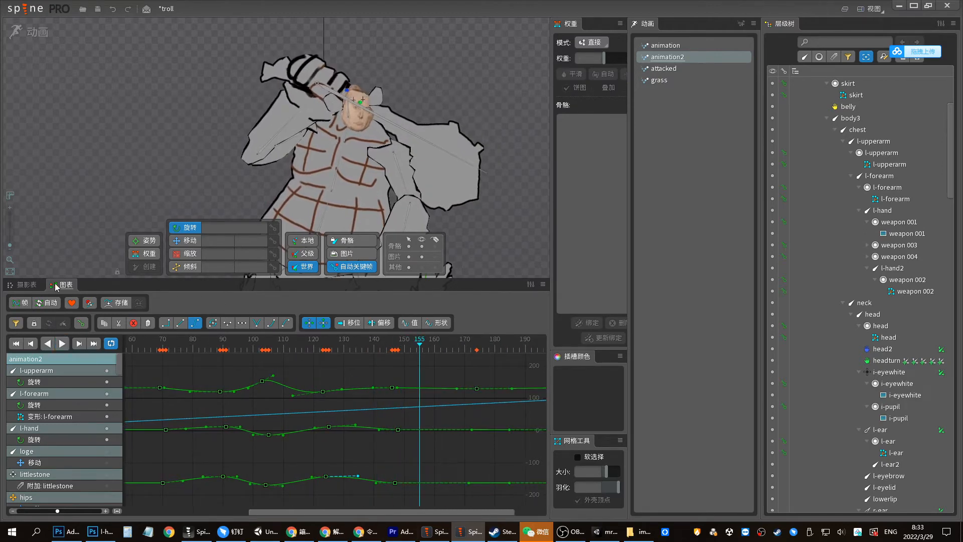
Play back the club lift around frame 127 in the dopesheet to check the arm timing against the body
left_click(23, 284)
left_click(407, 329)
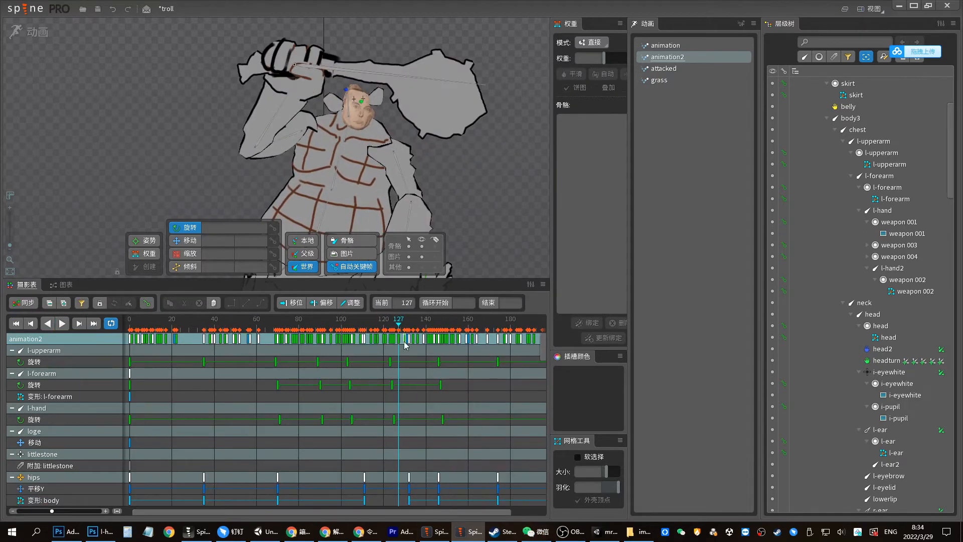
key("d")
left_click(399, 325)
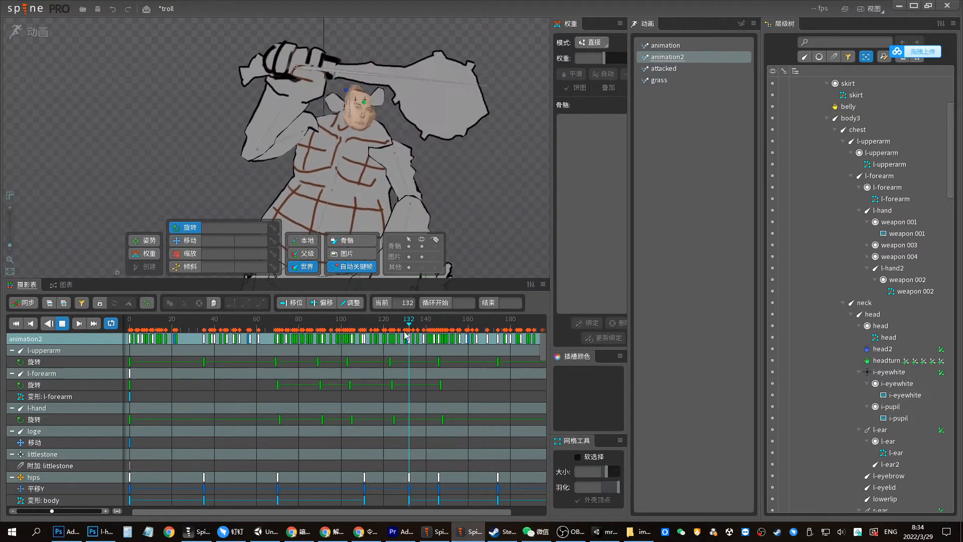
left_click(393, 324)
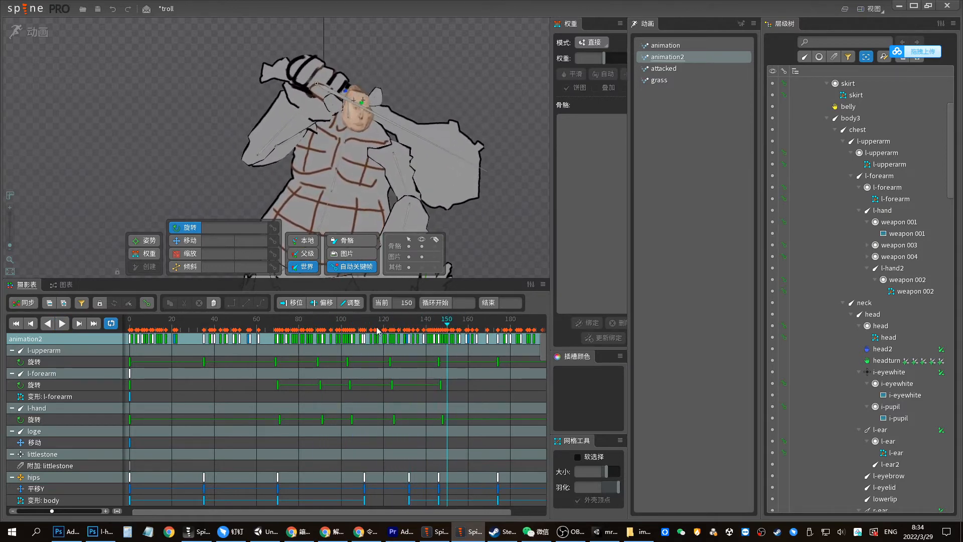
Rotate the l-hand bone to about 52.3 at frame 151, and rotate it slightly back at frame 160
left_click(444, 331)
left_click_drag(444, 331, 448, 331)
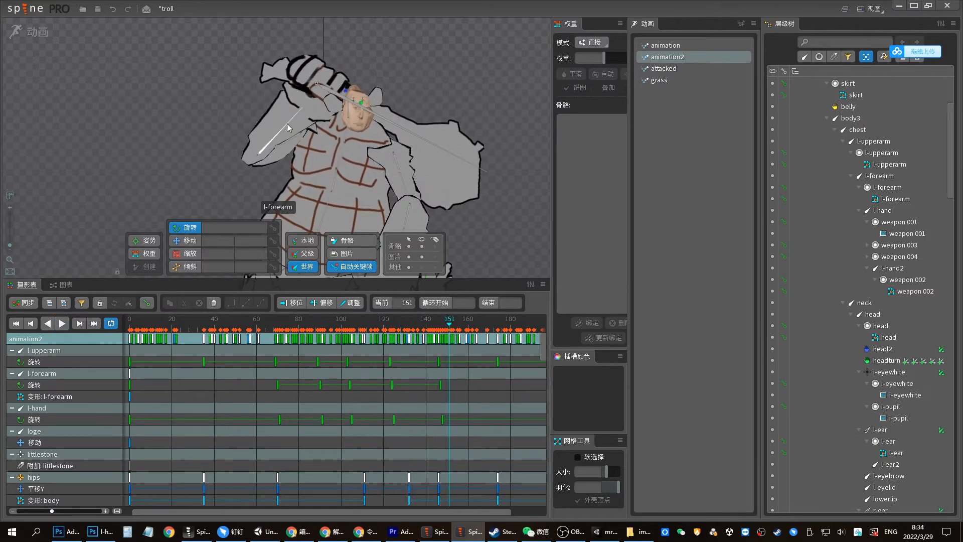
left_click_drag(289, 128, 293, 143)
left_click(313, 95)
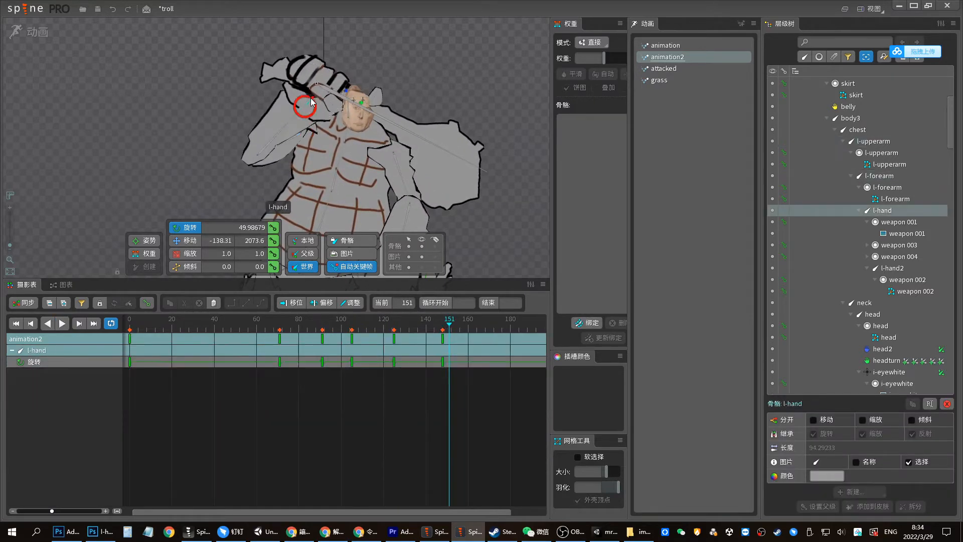
left_click_drag(496, 200, 516, 193)
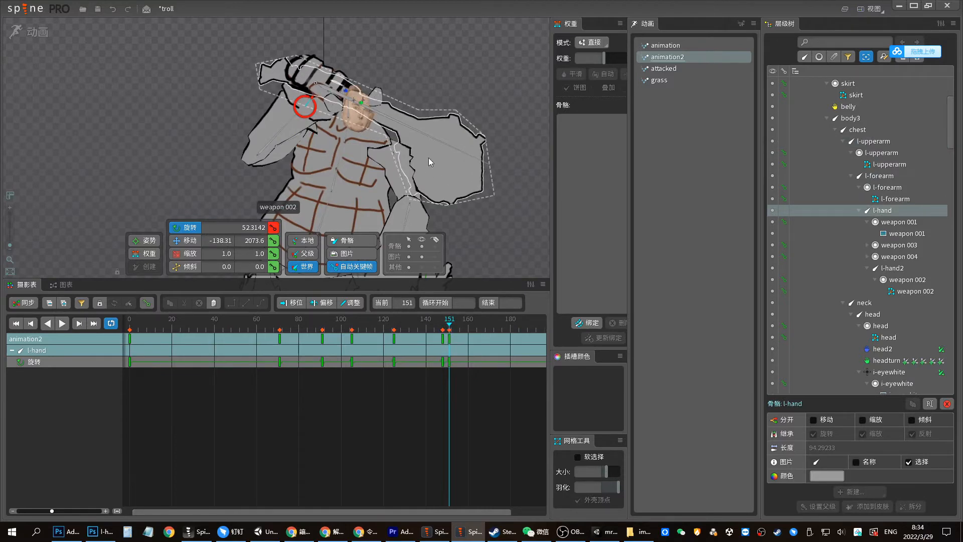
left_click_drag(449, 329, 468, 329)
left_click_drag(521, 189, 518, 196)
Key a slight rotation of the l-upperarm and l-forearm bones at frame 160 and play back the result
left_click(288, 143)
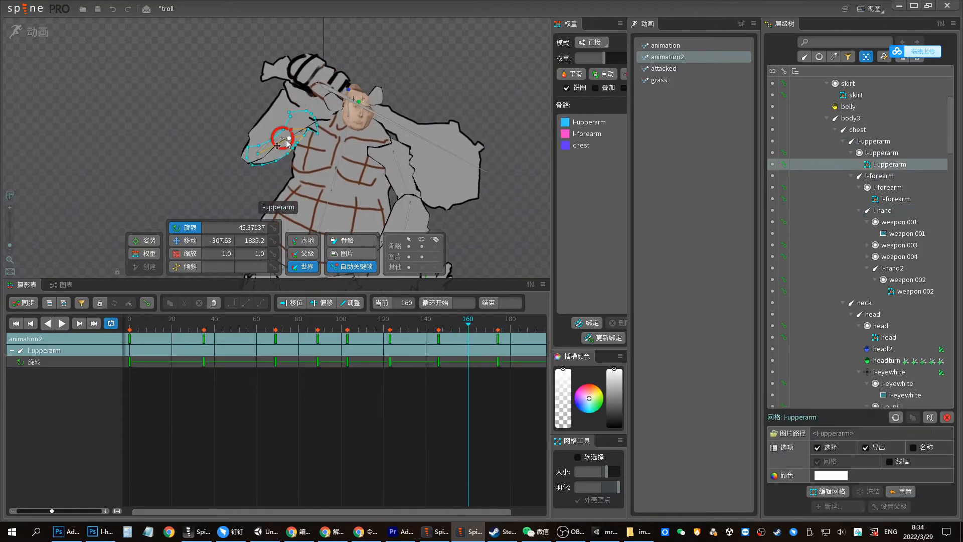
left_click(287, 136)
left_click(275, 134, "ctrl")
left_click_drag(498, 228, 506, 218)
left_click(413, 326)
key("d")
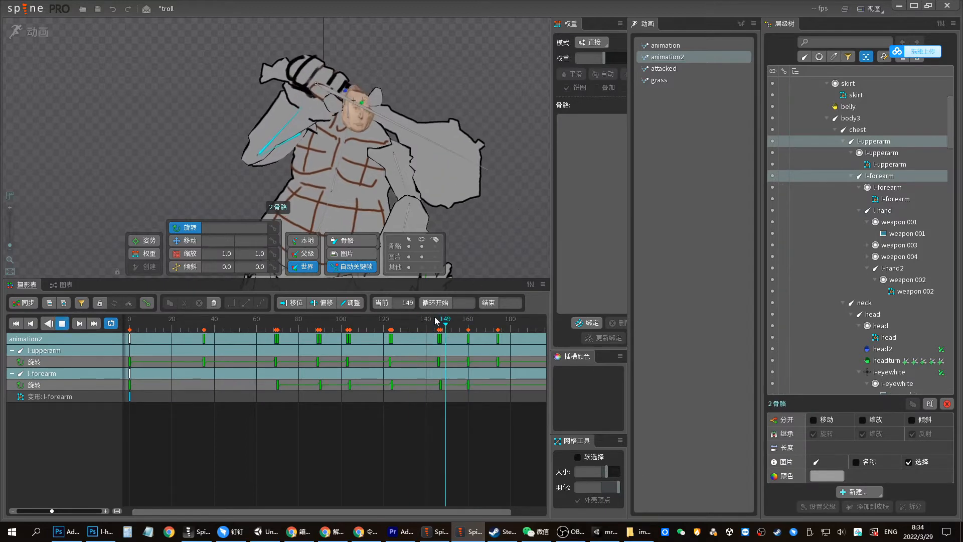
key("l")
Move the last l-upperarm rotation key in the graph earlier to about frame 170 and play back the arm motion
left_click(300, 130, "ctrl")
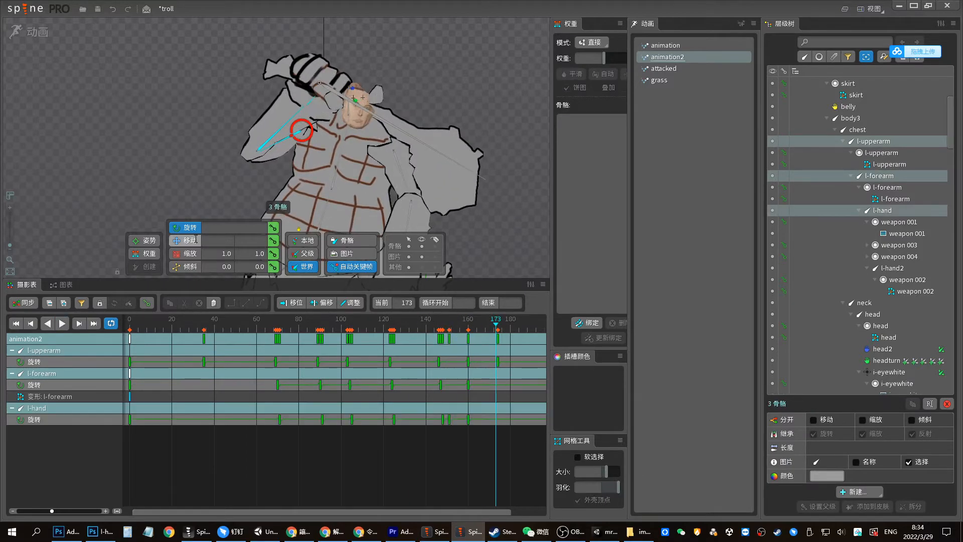
left_click(65, 285)
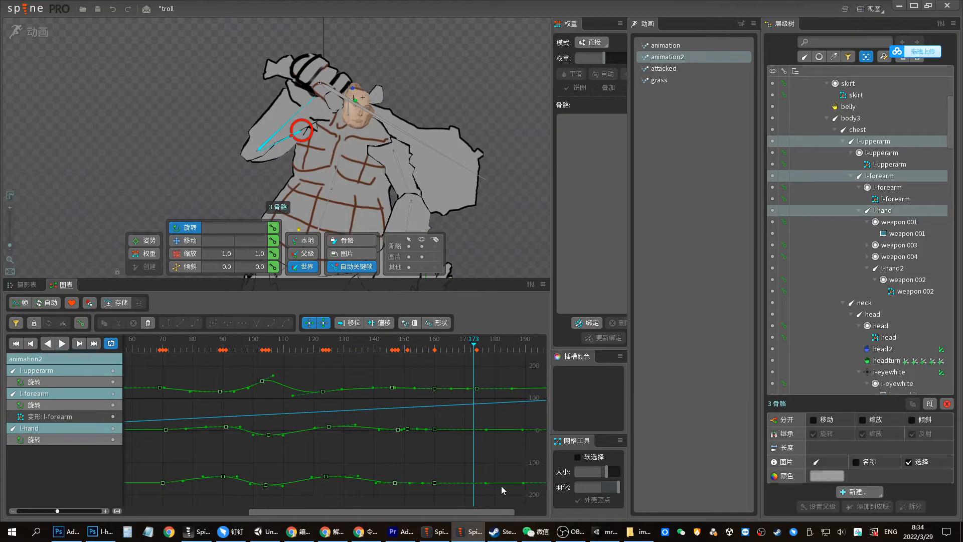
left_click_drag(477, 390, 458, 393)
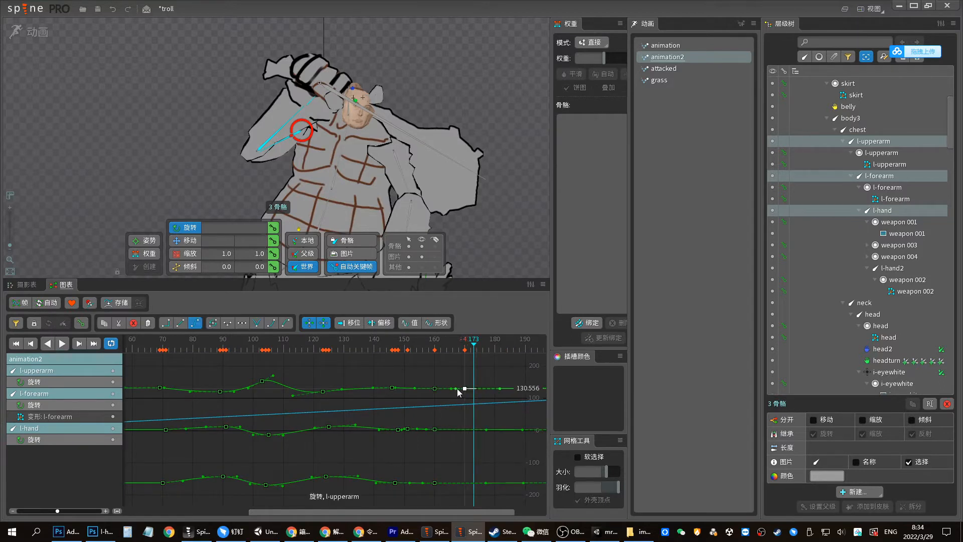
key("j")
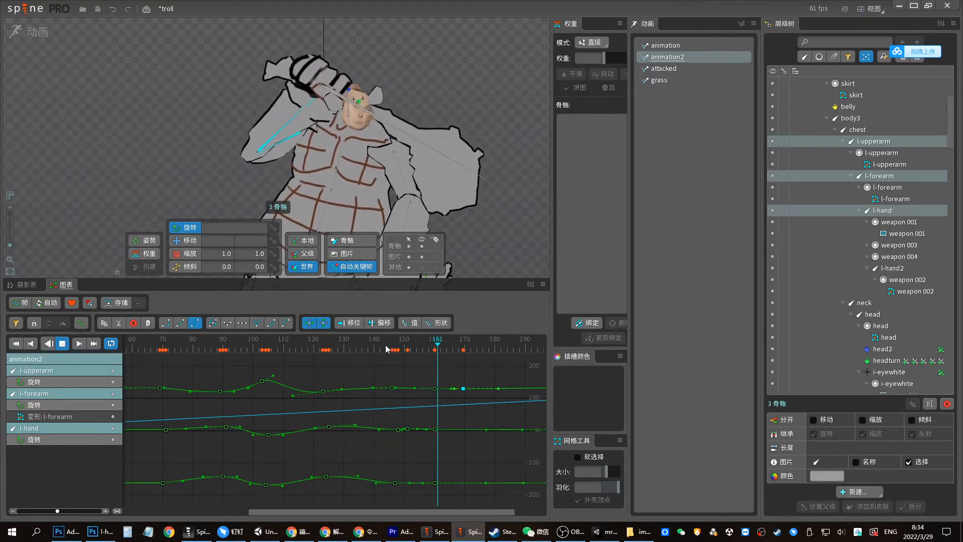
key("d")
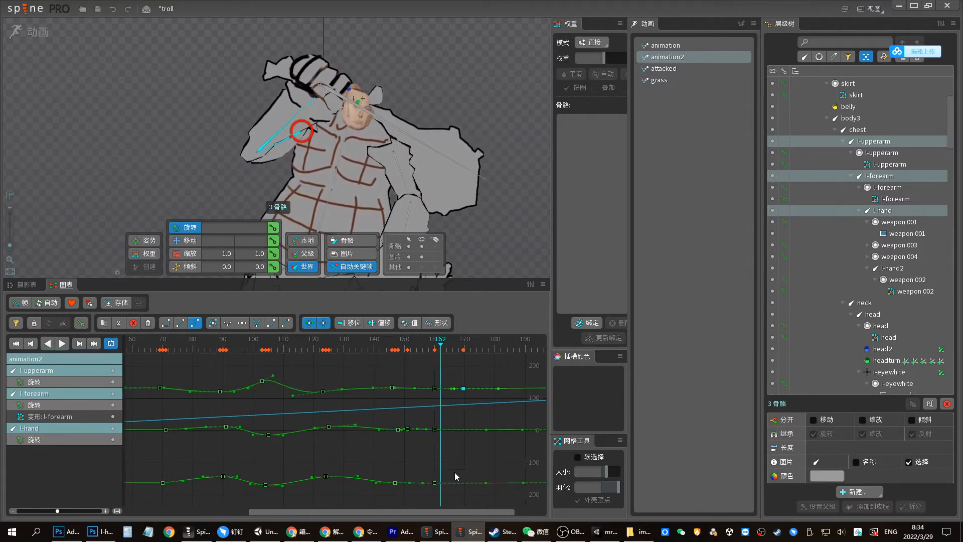
Shift the l-upperarm, l-forearm and l-hand rotation keys at frame 160 to about frame 156, and play back the result
left_click_drag(443, 485, 442, 425)
key("ctrl+z")
key("space")
left_click_drag(446, 491, 425, 358)
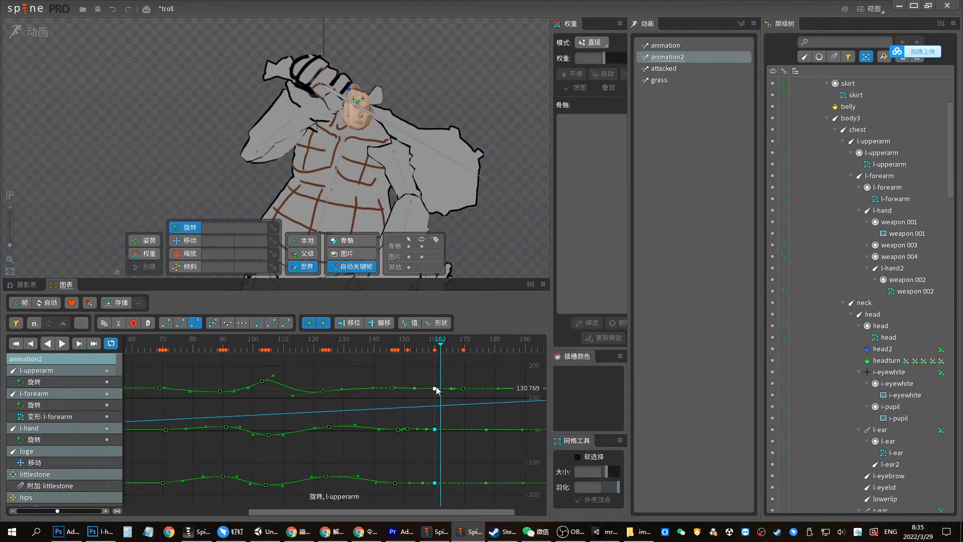
left_click(385, 346)
key("d")
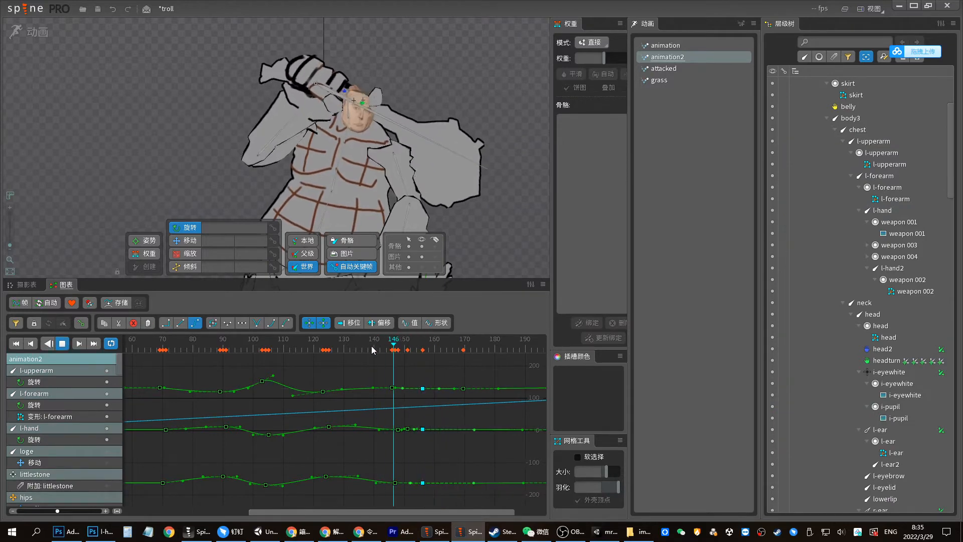
Play back the arm motion and adjust the l-upperarm rotation curve's outgoing handle after the key near frame 123
key("d")
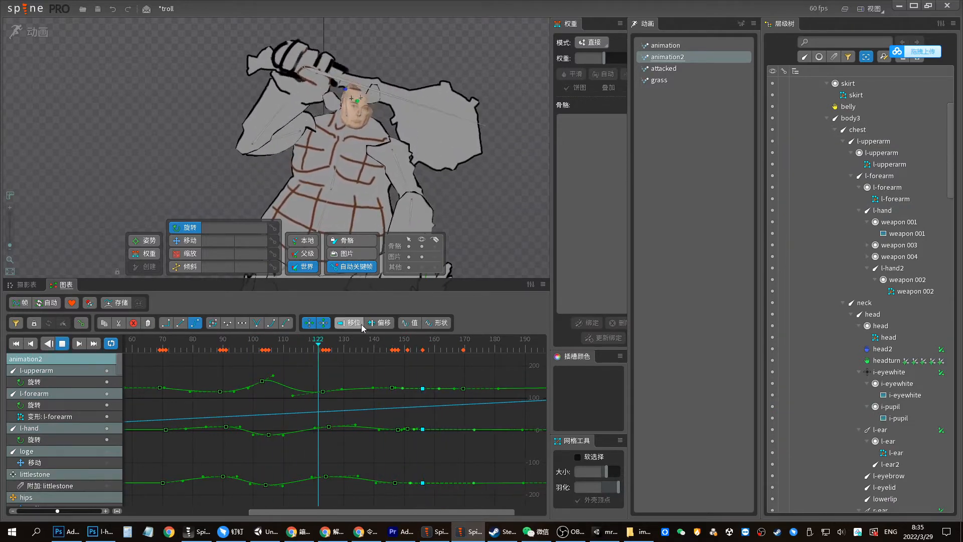
left_click(334, 346)
left_click_drag(334, 346, 336, 388)
key("d")
left_click(329, 350)
key("d")
left_click(323, 391)
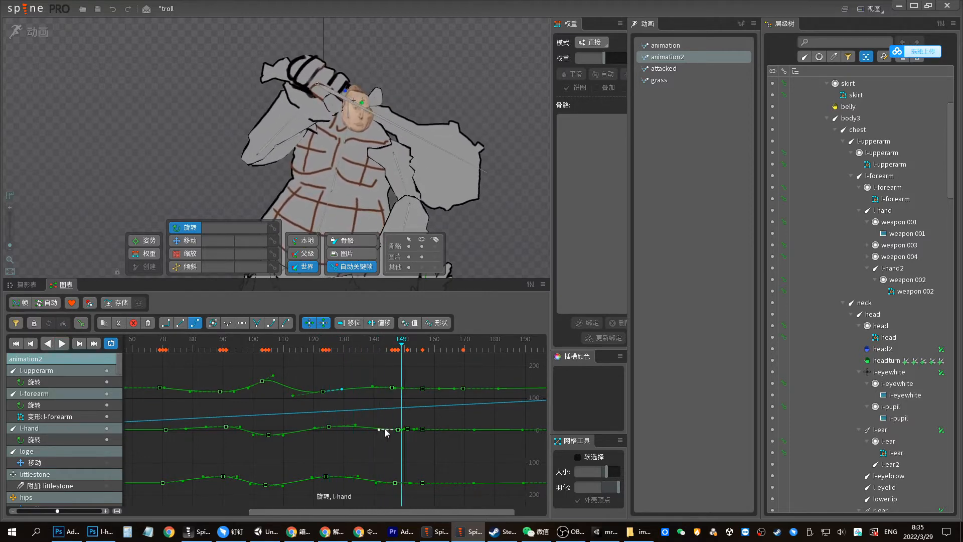
Adjust the l-forearm rotation curve's incoming handle before the key near frame 147, and play back the motion from several frames
left_click(376, 476)
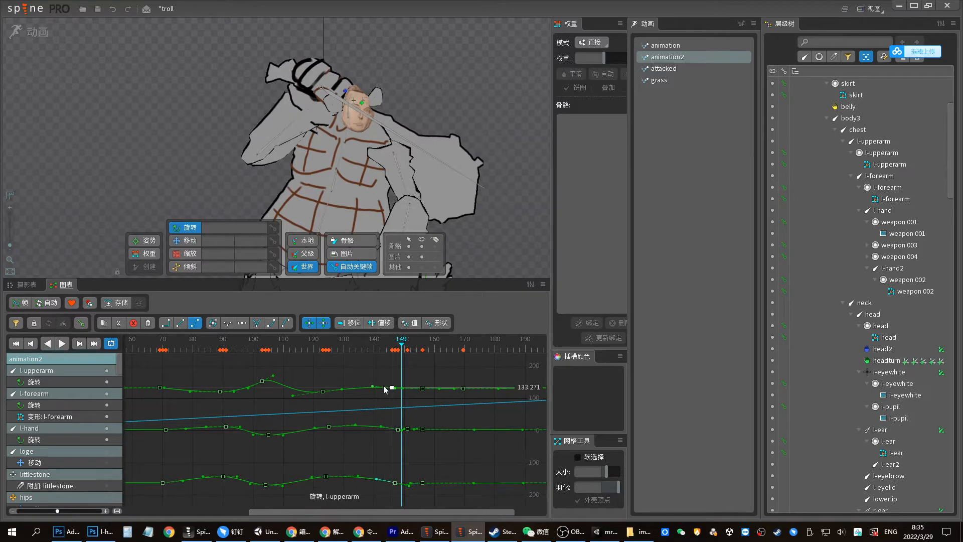
left_click(312, 345)
key("d")
left_click(333, 345)
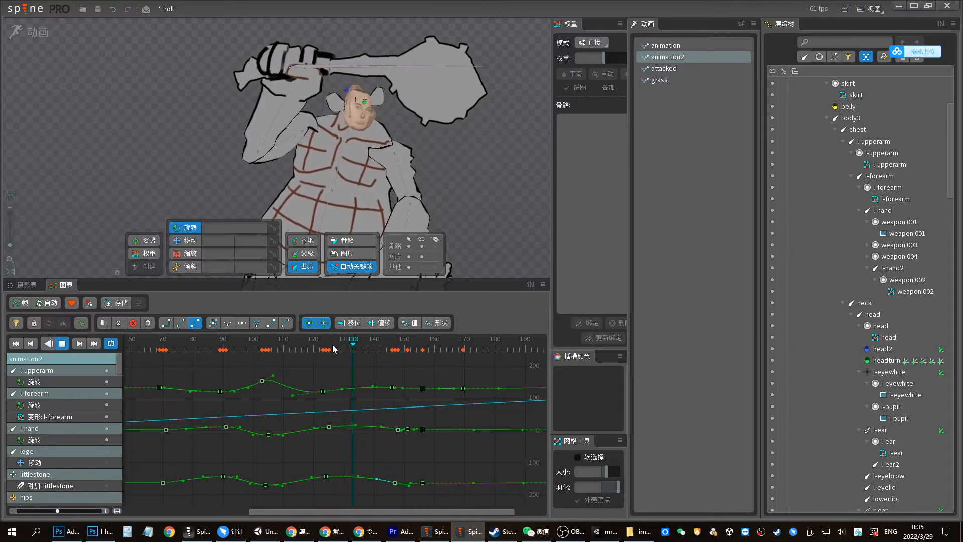
left_click(321, 347)
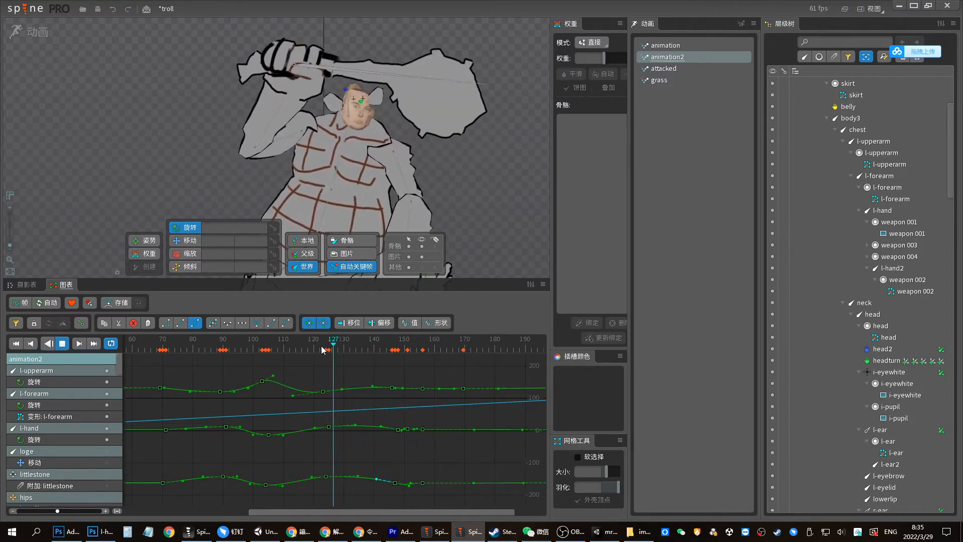
left_click(377, 344)
left_click(372, 344)
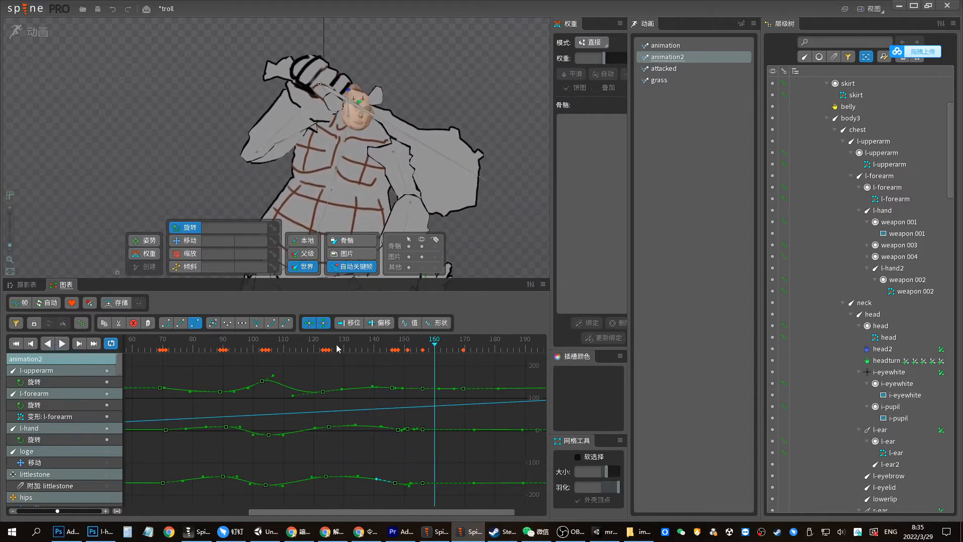
left_click_drag(321, 344, 187, 344)
left_click(170, 344)
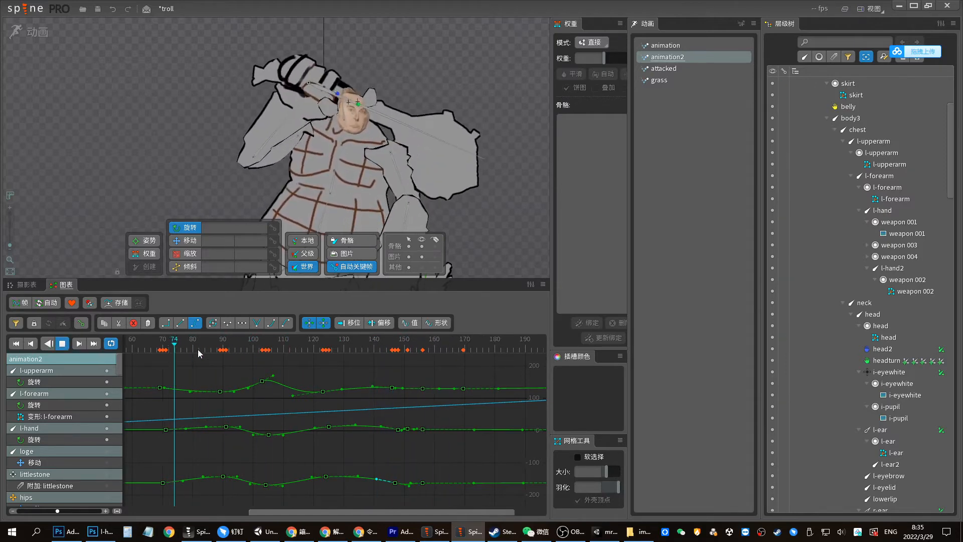
Try raising the l-hand rotation curve's incoming handle before the key near frame 105, and play back the result
key("space")
left_click_drag(280, 345, 226, 356)
left_click(296, 92)
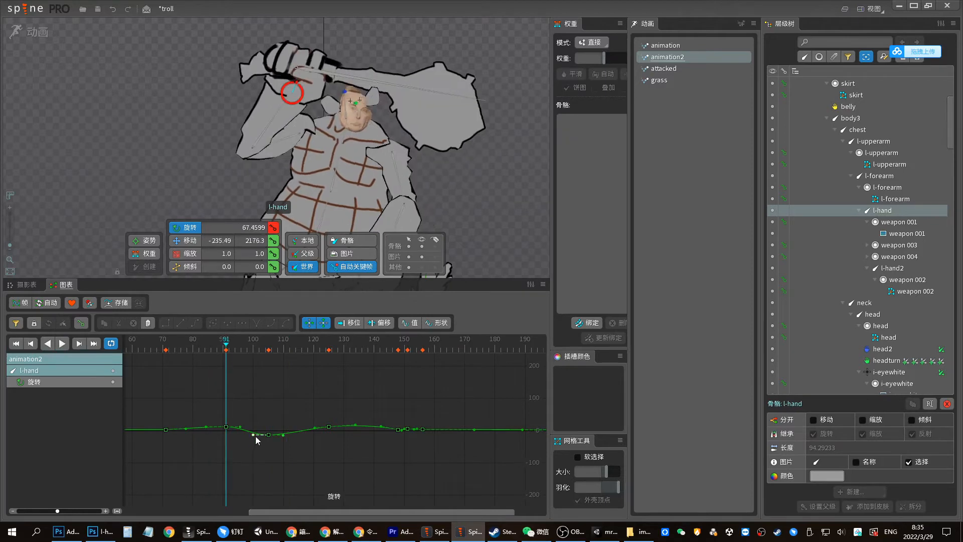
left_click(256, 437)
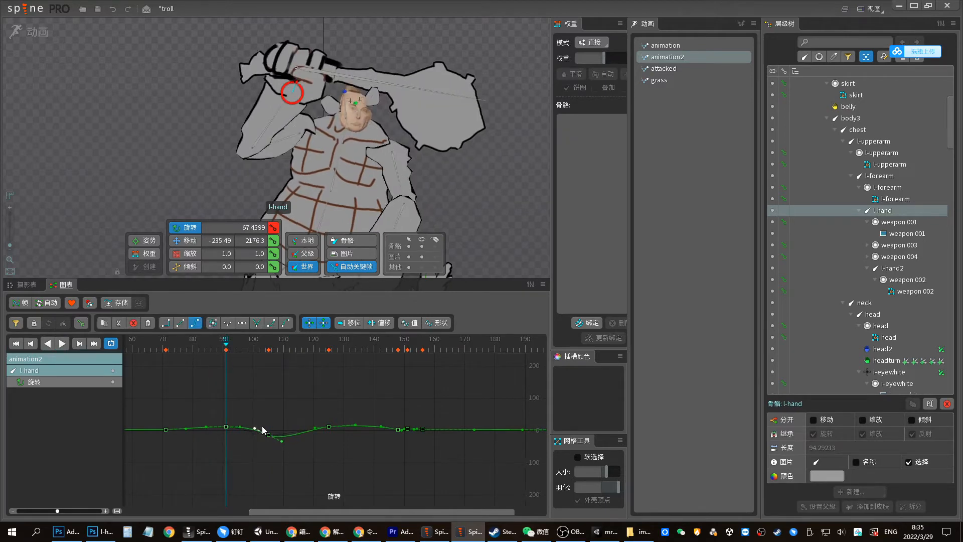
mouse_move(258, 423)
left_mouse_down()
mouse_move(256, 435)
mouse_move(256, 424)
left_mouse_up()
left_click(214, 343)
key("d")
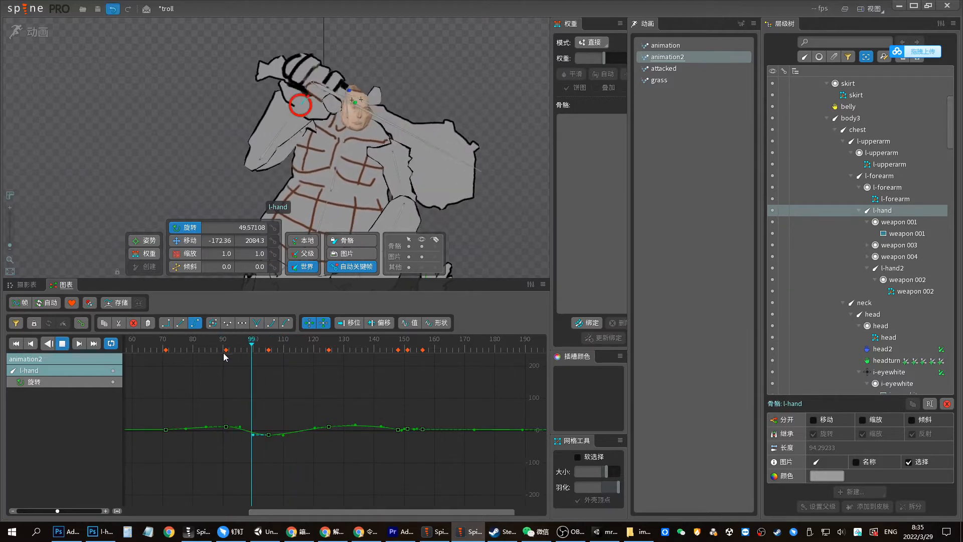
Raise the incoming handle of the l-hand key near frame 105 separately from its outgoing handle, and play back the swing
left_click(256, 438)
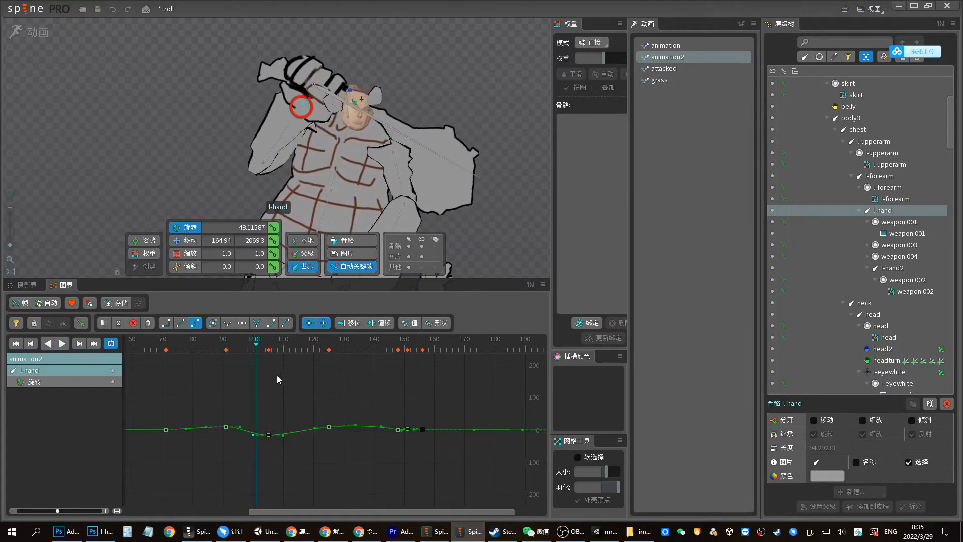
left_click_drag(254, 435, 254, 430)
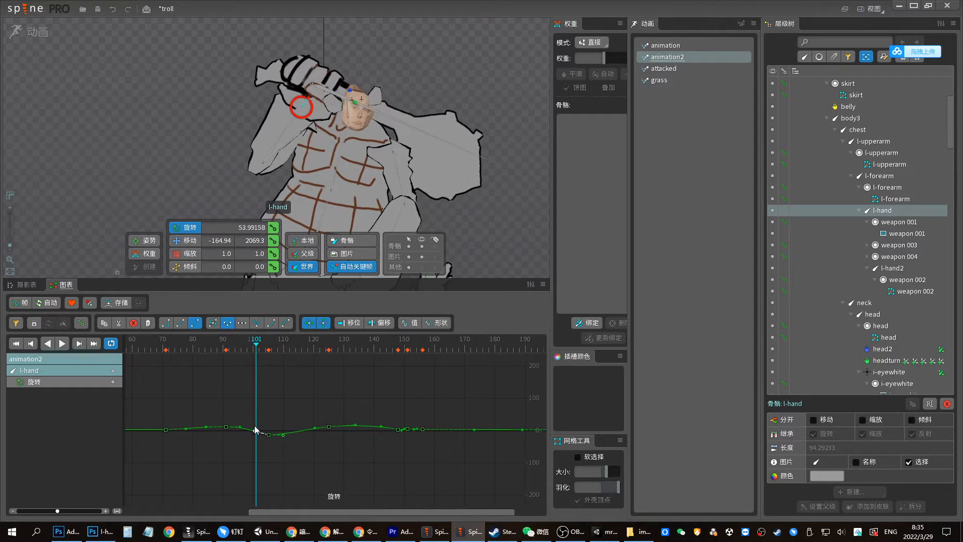
left_click(219, 350)
key("d")
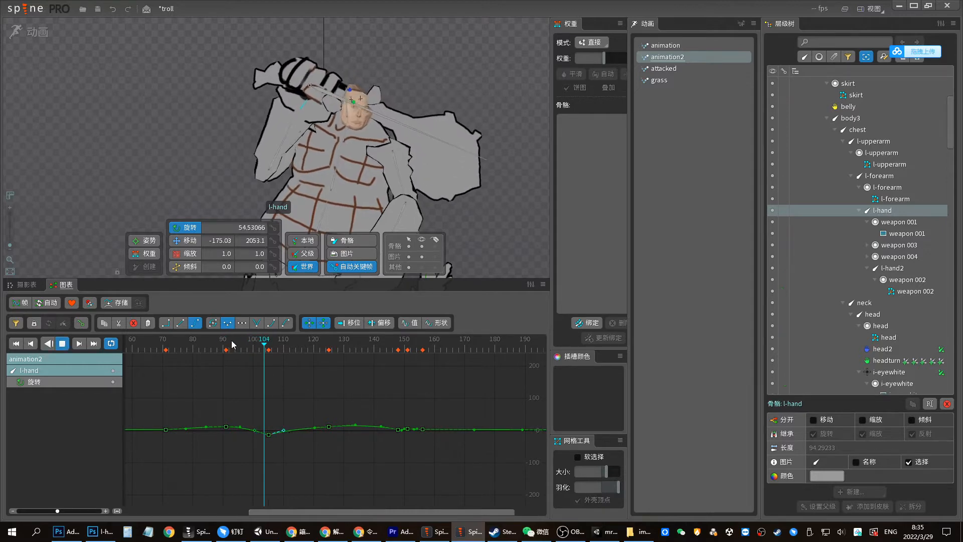
Undo the last l-hand handle changes, and try lowering the outgoing handle of the key at frame 91
key("ctrl+z")
key("ctrl+z")
key("d")
left_click_drag(241, 426, 239, 434)
key("ctrl+z")
Try lowering the outgoing l-hand handle after the key near frame 105, and play back the motion from about frame 91
double_click(227, 427)
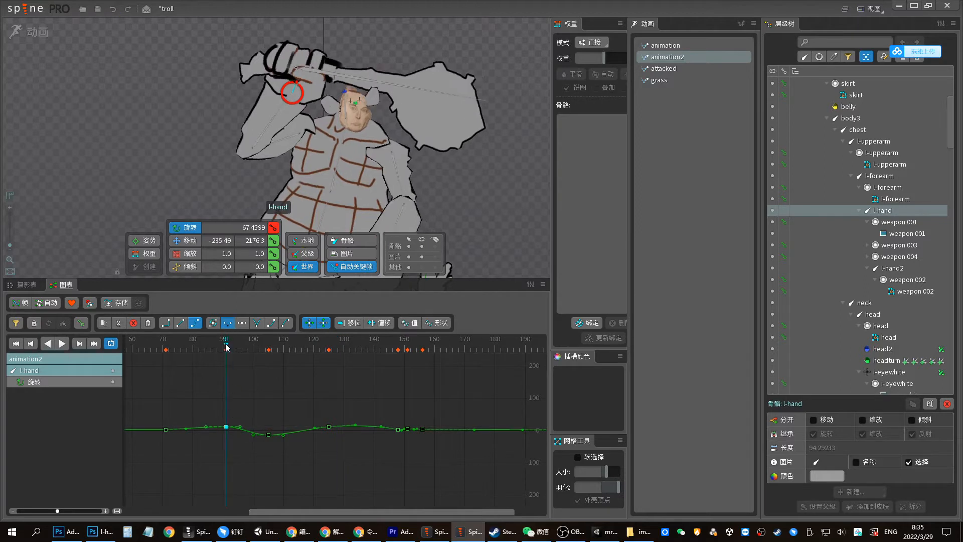
left_click(283, 434)
left_click_drag(288, 443, 288, 445)
key("d")
left_click(223, 350)
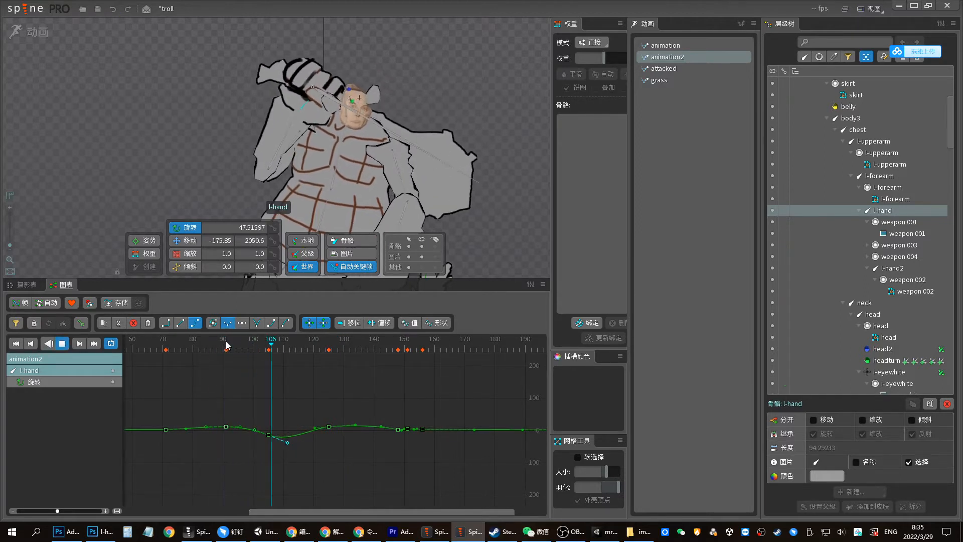
left_click_drag(224, 351, 264, 355)
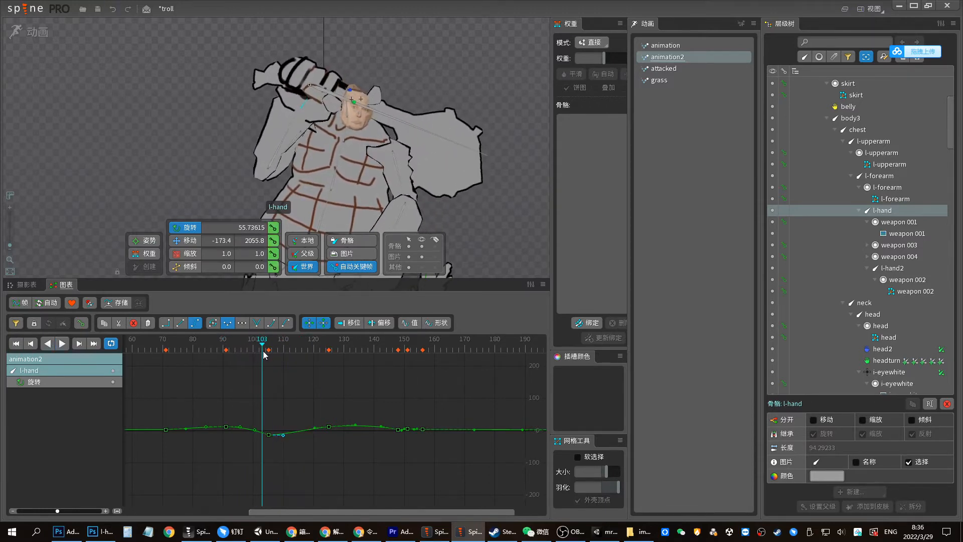
Select the l-forearm, l-hand and l-upperarm bones, and lower the l-upperarm curve's outgoing handle after the key at frame 103
left_click(268, 168)
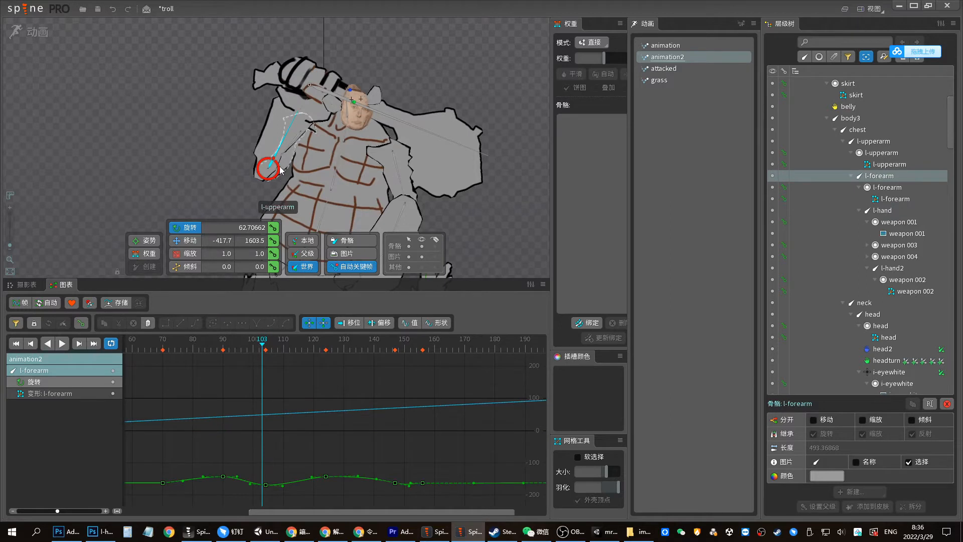
left_click(300, 107, "ctrl")
left_click(287, 159, "ctrl")
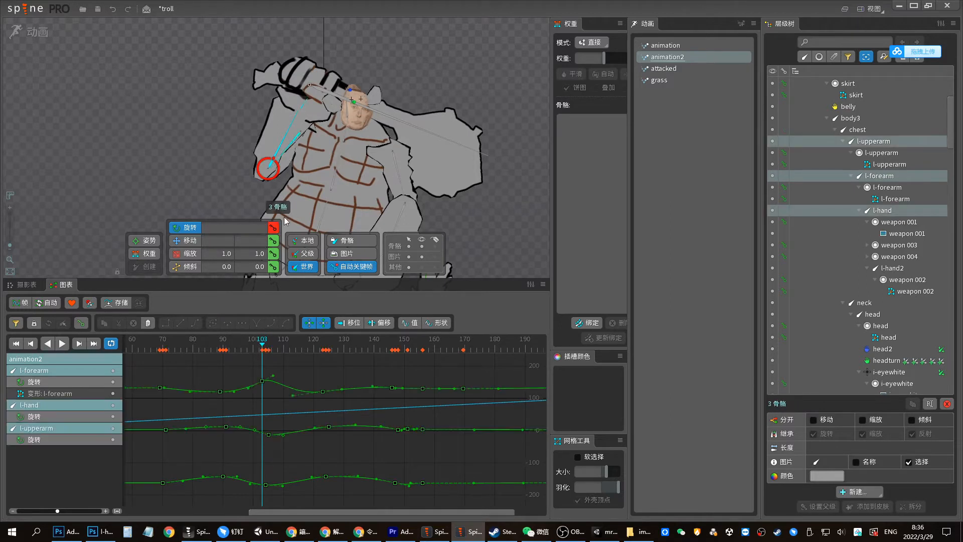
left_click(273, 384)
left_click(236, 344)
Replay the club lift between about frames 86 and 107 repeatedly to examine the arm motion, and scrub to frame 106
key("d")
left_click(225, 344)
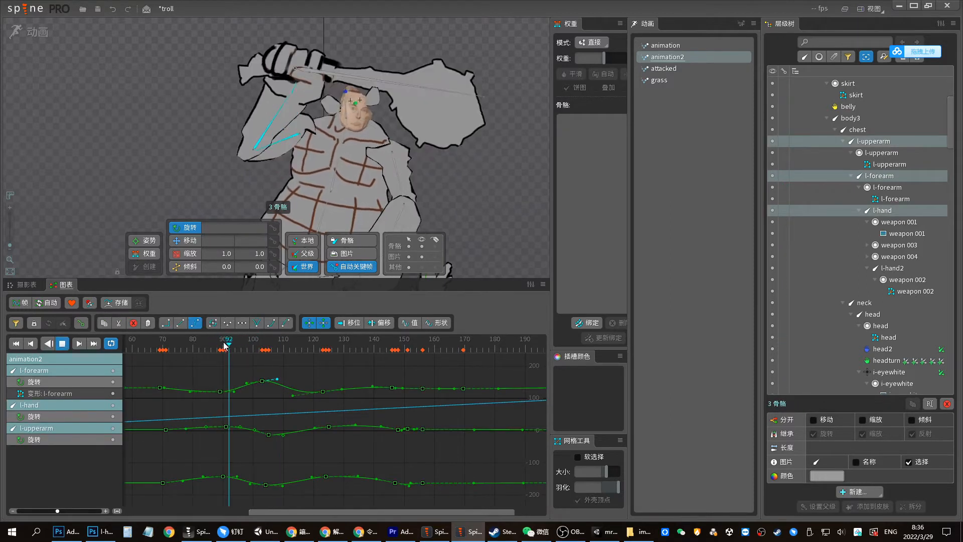
left_click(256, 339)
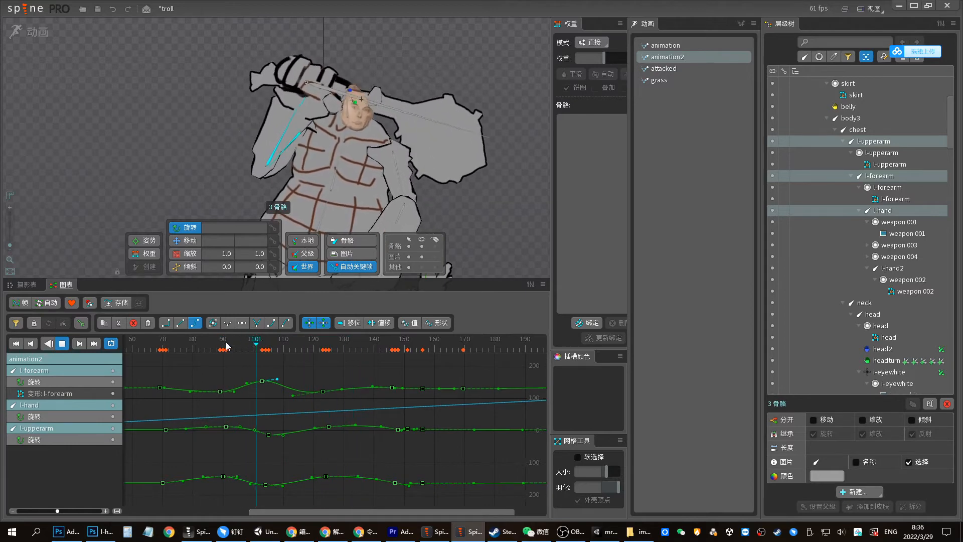
left_click(227, 350)
left_click(205, 343)
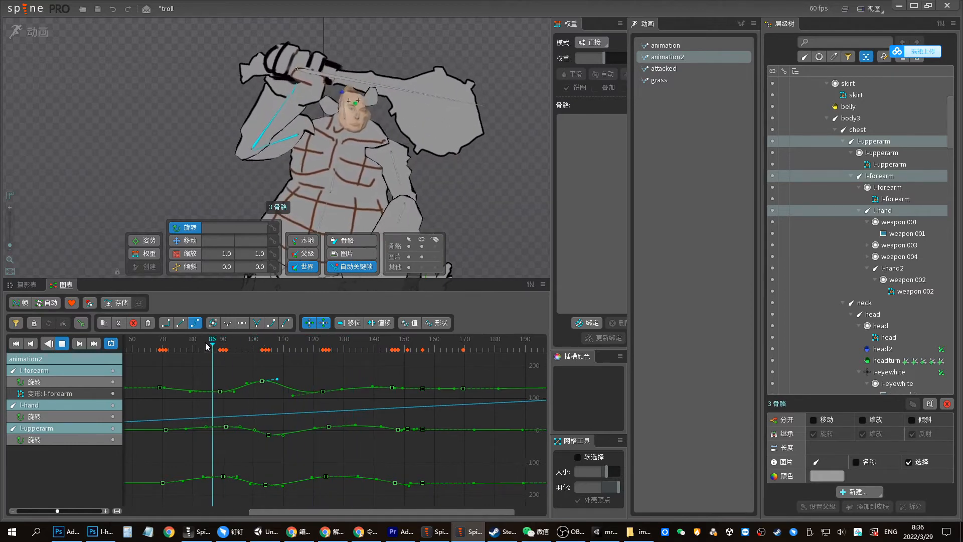
left_click(186, 345)
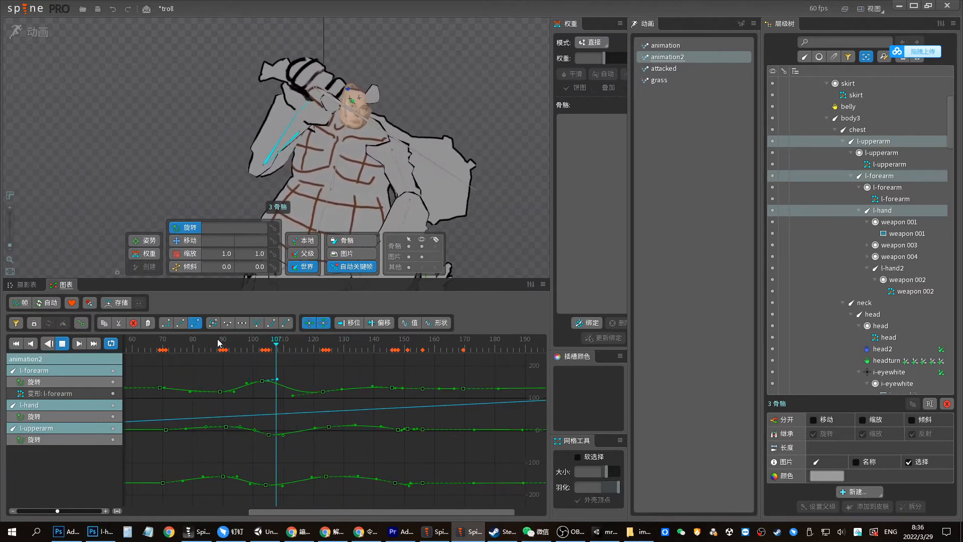
left_click(226, 347)
left_click_drag(228, 356, 270, 353)
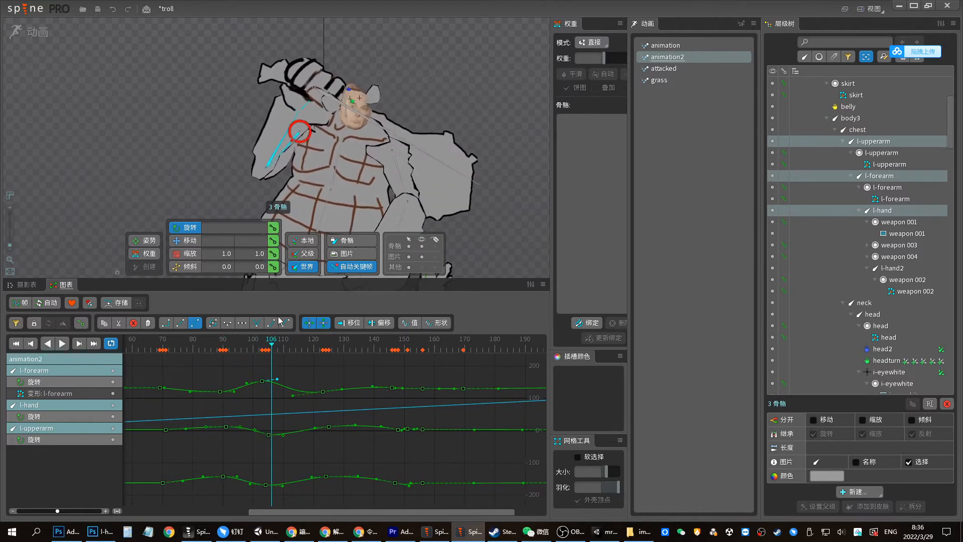
Key a slight rotation of the l-hand bone at frame 109 and play back the result
left_click(309, 102)
left_click(280, 348)
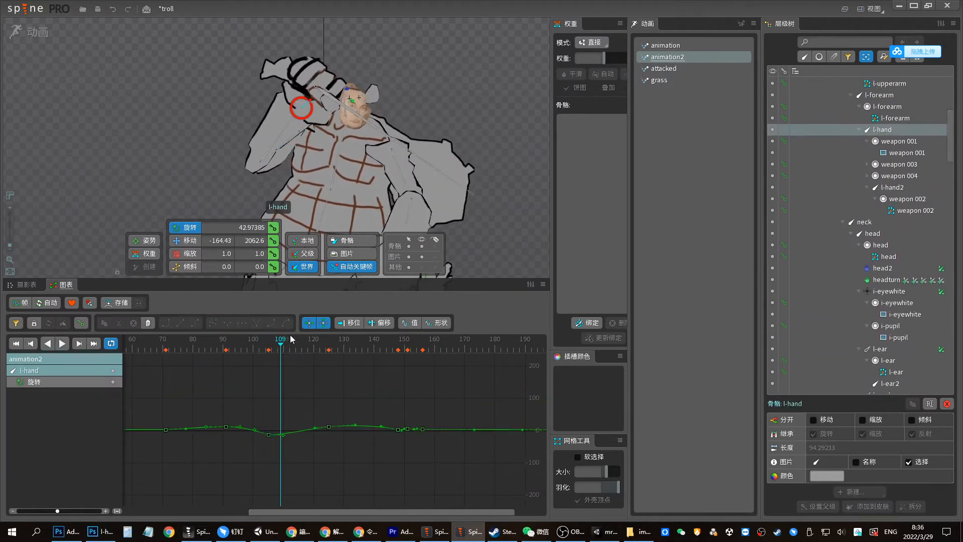
left_click_drag(519, 130, 520, 119)
left_click(254, 352)
key("d")
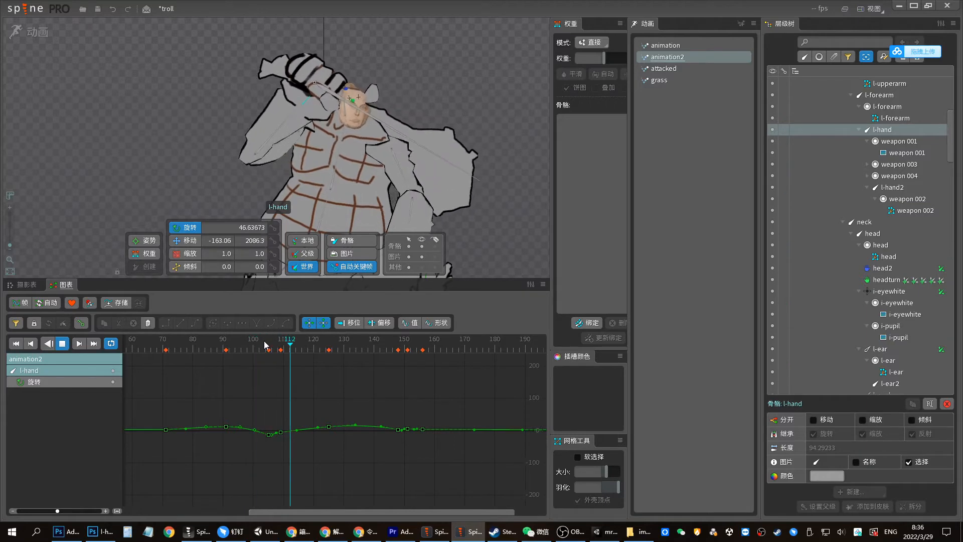
left_click(261, 346)
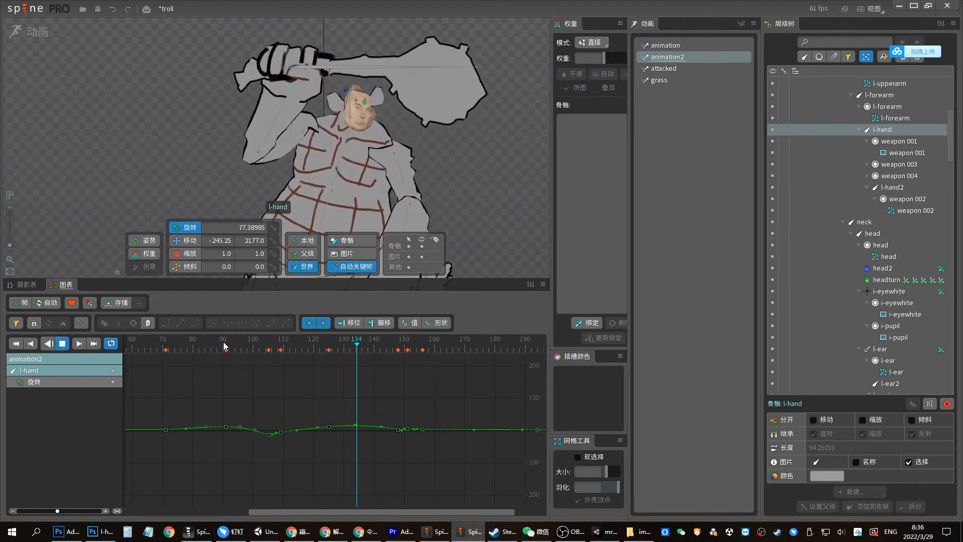
Adjust the l-hand rotation curve handles between the keys near frames 125 and 148, and play back the motion
left_click_drag(341, 344, 361, 351)
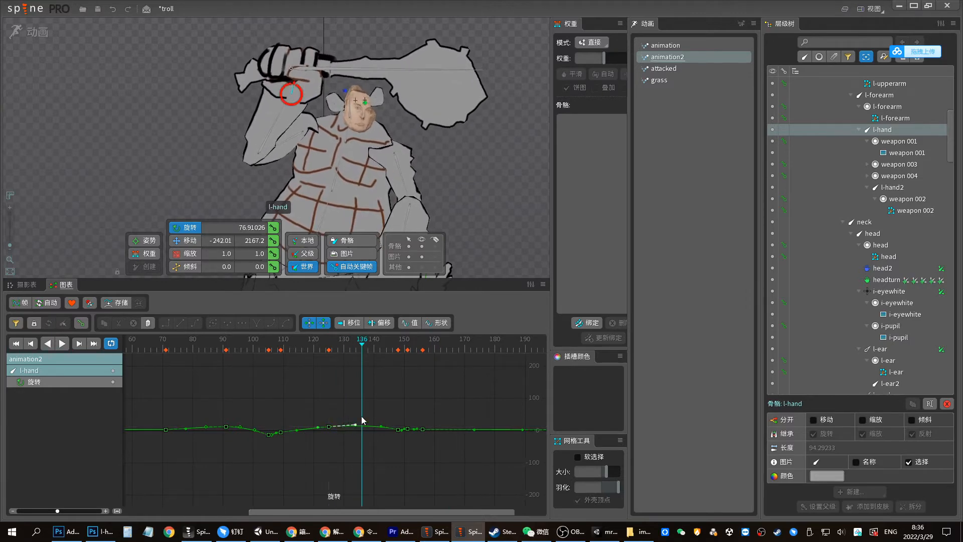
left_click_drag(356, 424, 363, 429)
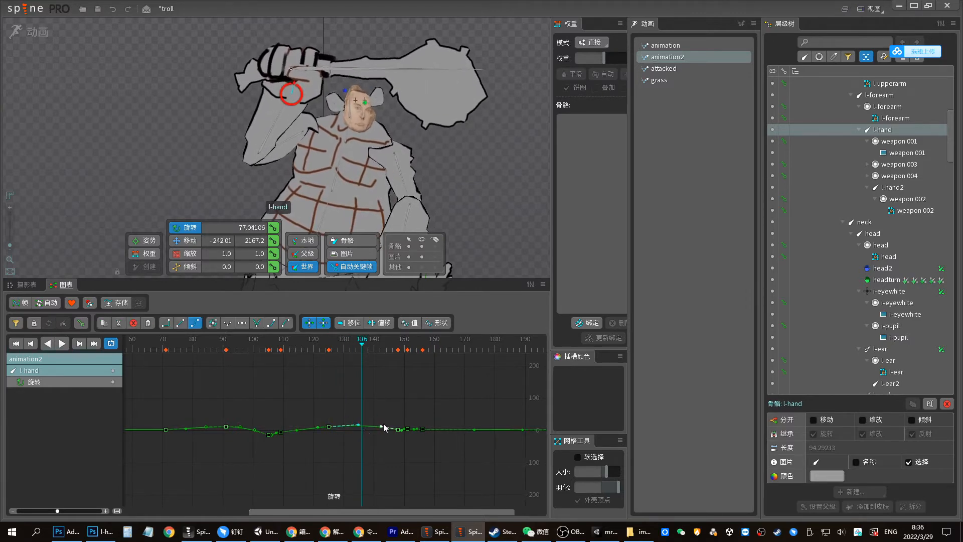
left_click(306, 350)
key("d")
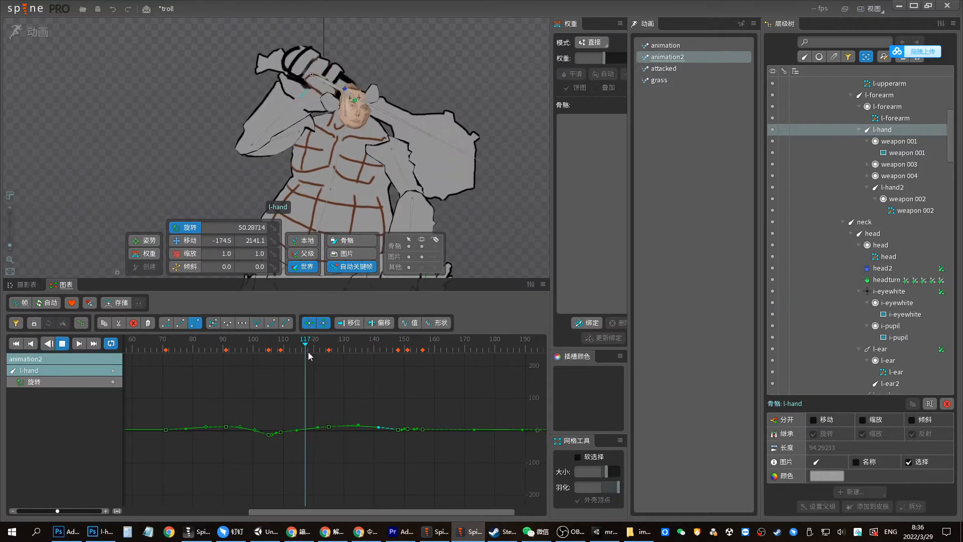
key("d")
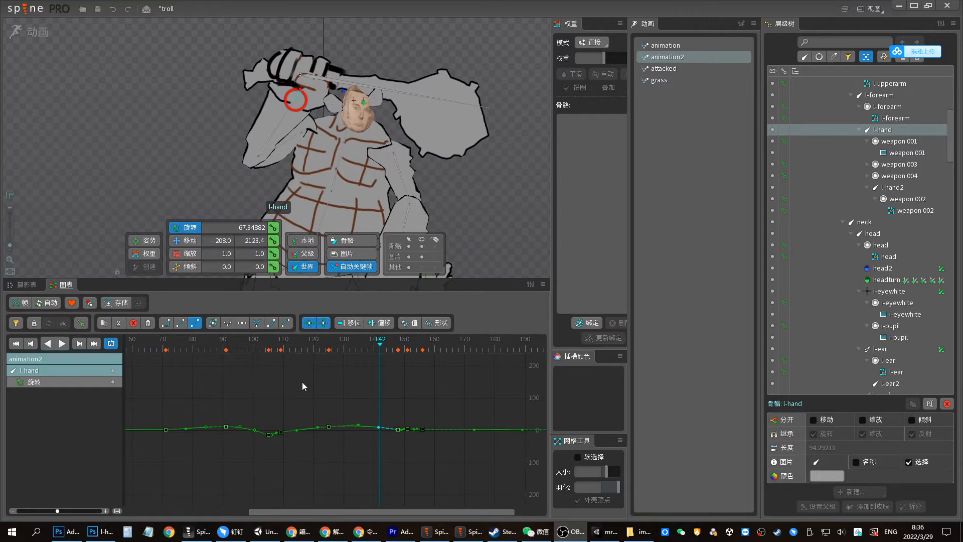
Review the l-hand motion from several frames, and play animation2 in the dopesheet view
left_click(315, 350)
key("d")
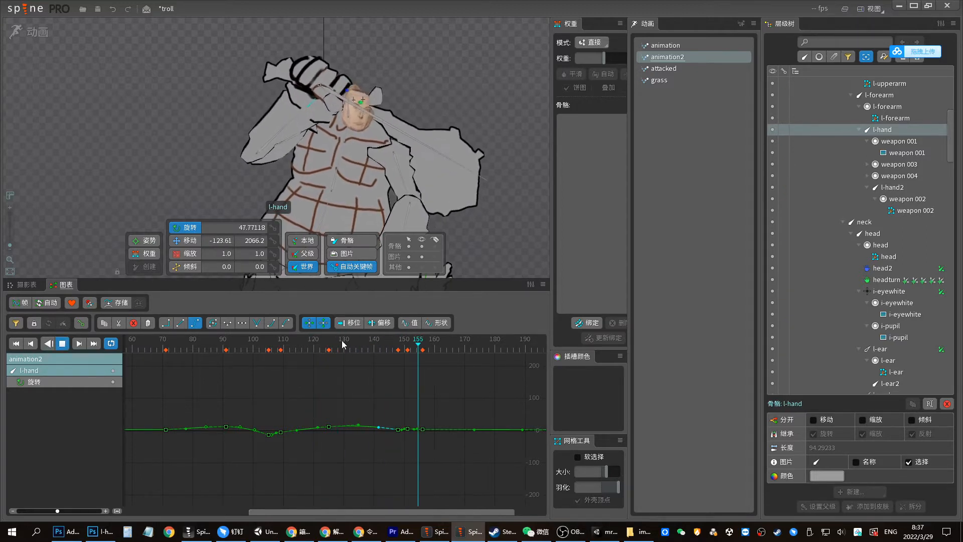
left_click(224, 348)
left_click(168, 351)
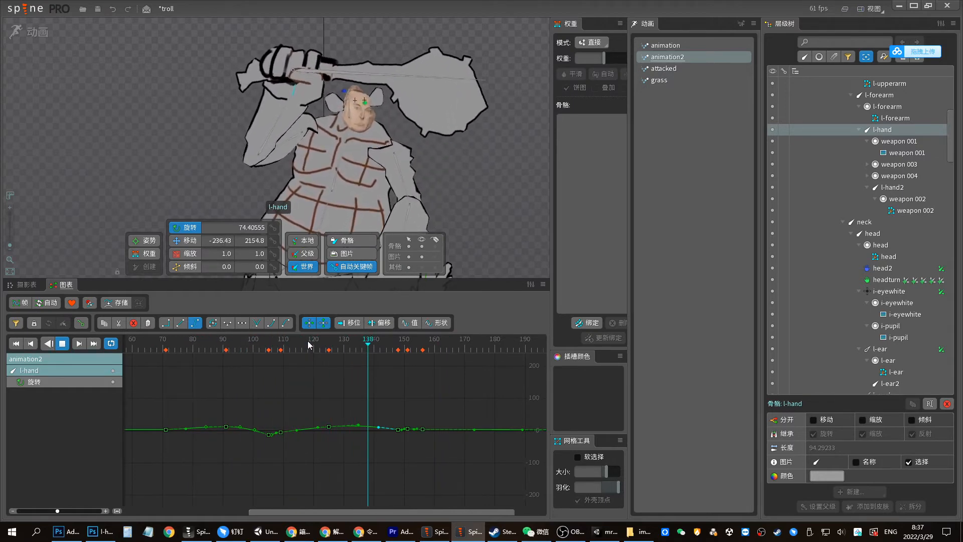
left_click(386, 345)
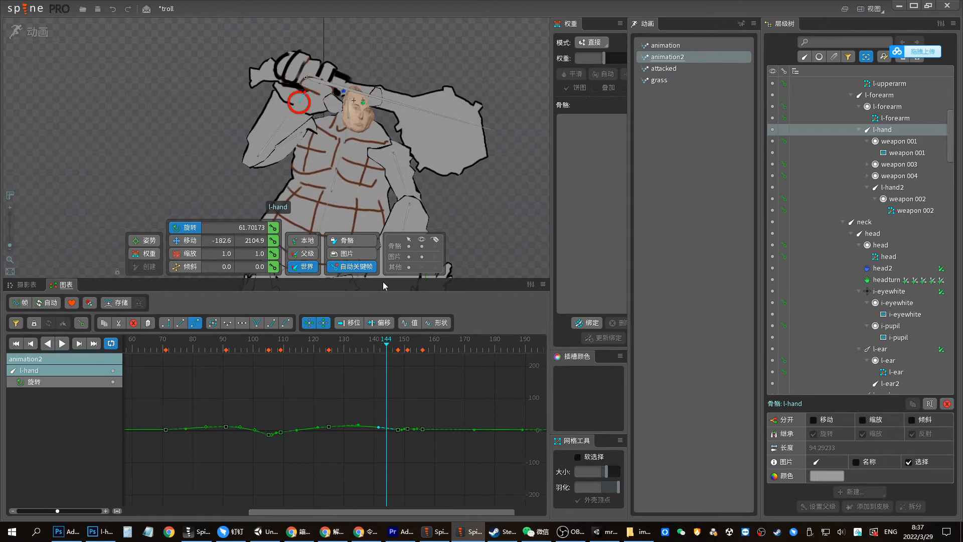
left_click(27, 286)
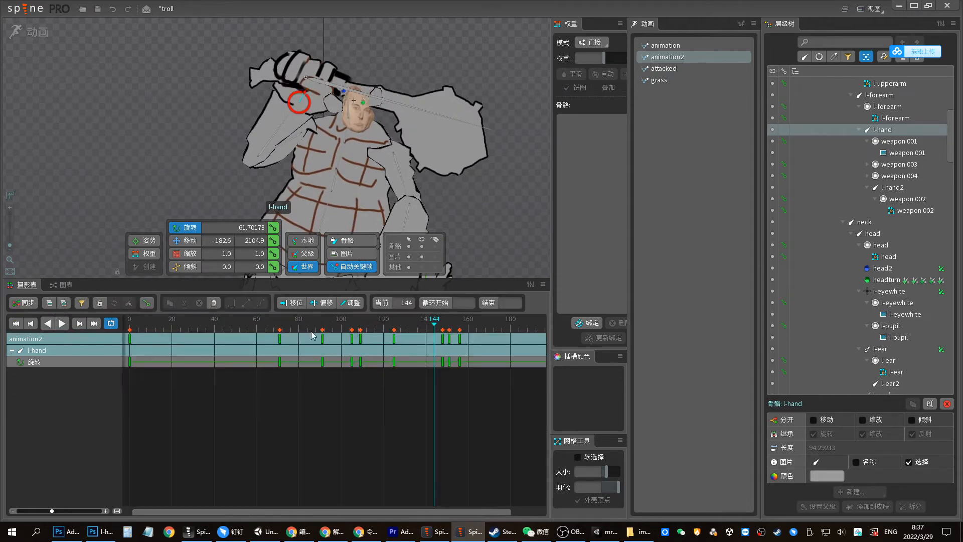
key("space")
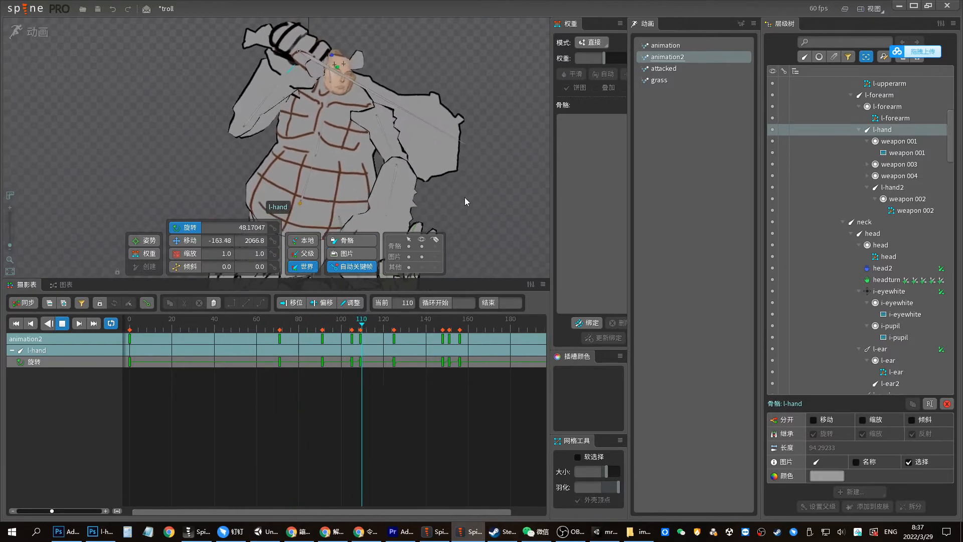
Select the chest and body3 bones together and play back the club lift from about frame 127
key("space")
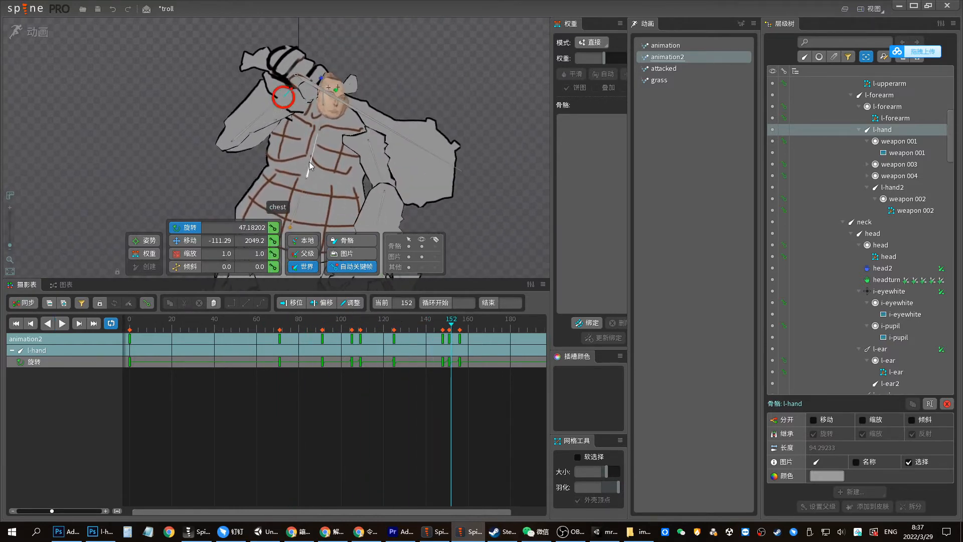
left_click(309, 162, "ctrl")
left_click(300, 196, "ctrl")
key("space")
left_click(310, 159)
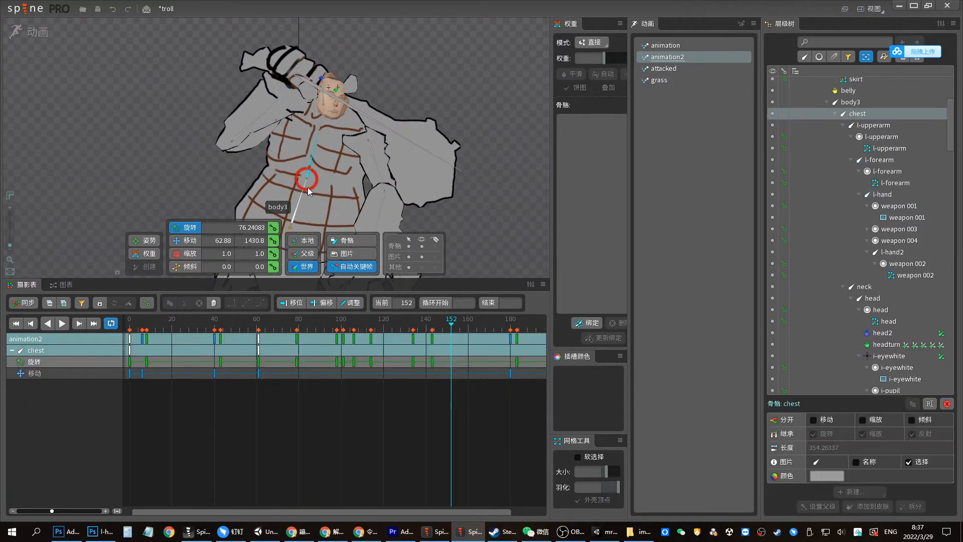
left_click(306, 189, "ctrl")
left_click_drag(384, 329, 396, 329)
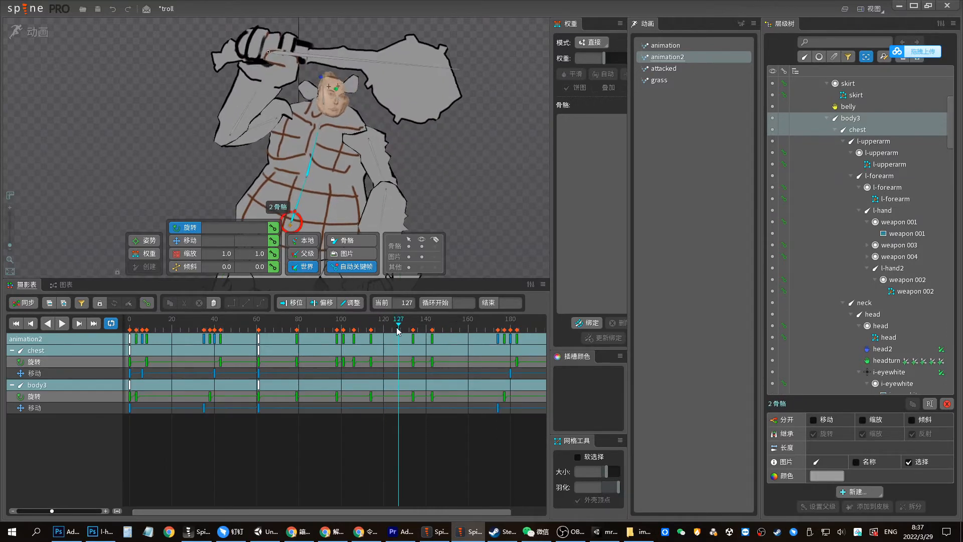
key("space")
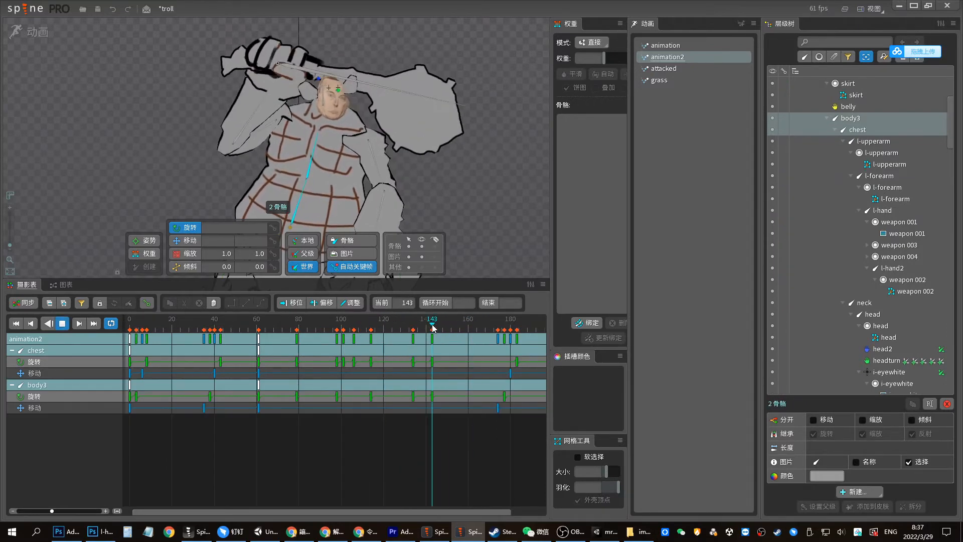
Shift the chest and body3 rotation keys that follow frame 134 to about frames 148 and 152, testing the timing in playback
key("d")
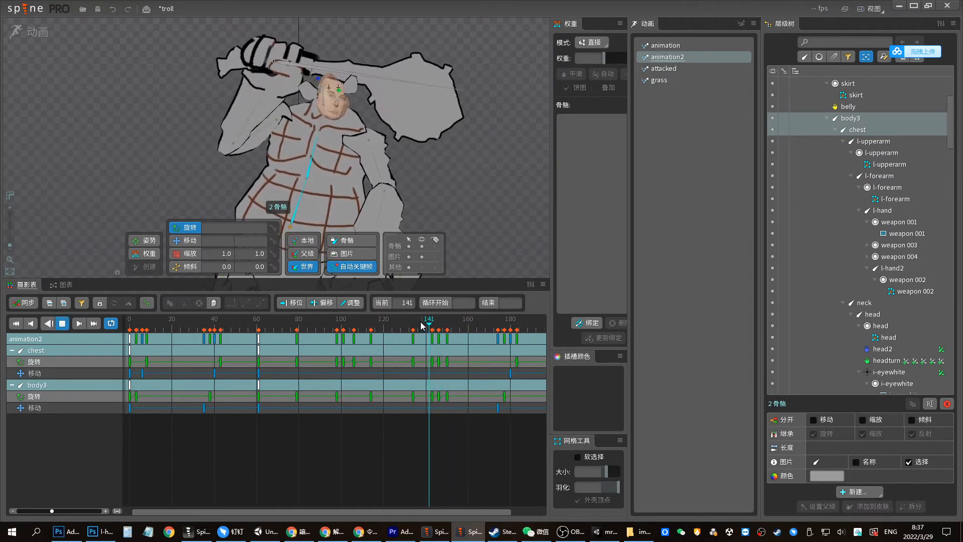
left_click(434, 340)
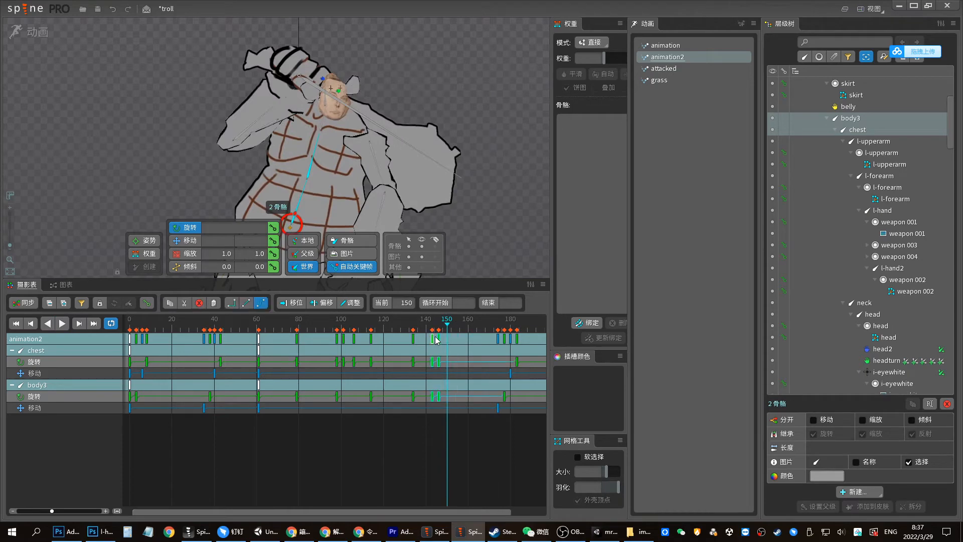
left_click(420, 329)
key("d")
left_click(421, 329)
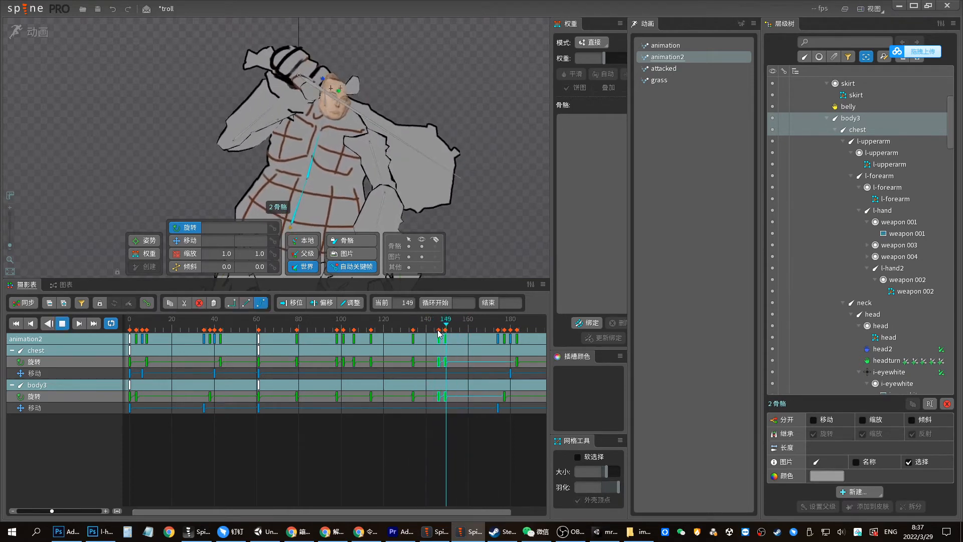
key("d")
mouse_move(446, 339)
left_mouse_down()
mouse_move(454, 346)
mouse_move(442, 341)
left_mouse_up()
left_click(460, 354)
left_click(432, 328)
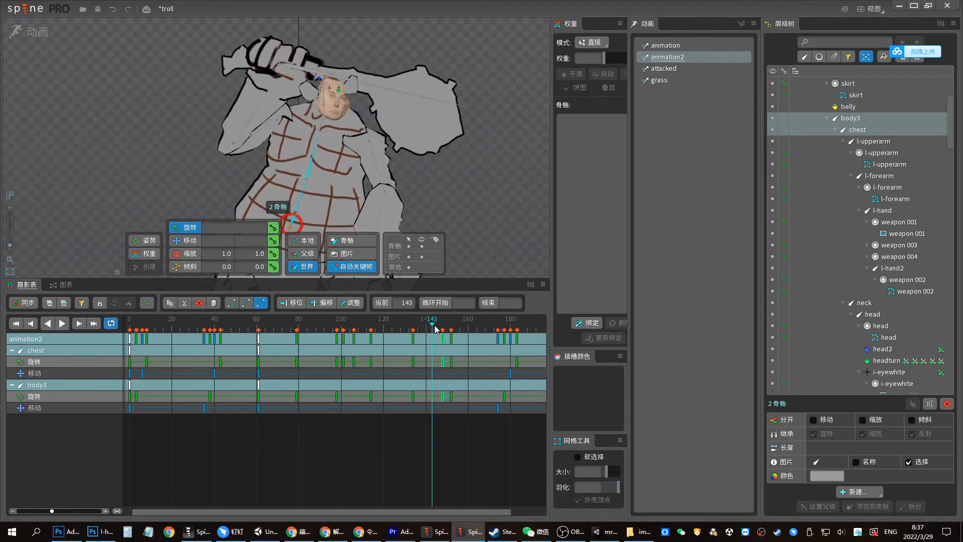
key("d")
left_click(445, 325)
key("space")
Key the chest bone's translation around frames 102 to 108, lowering it to Y 1417.2 at frame 104
left_click(313, 156)
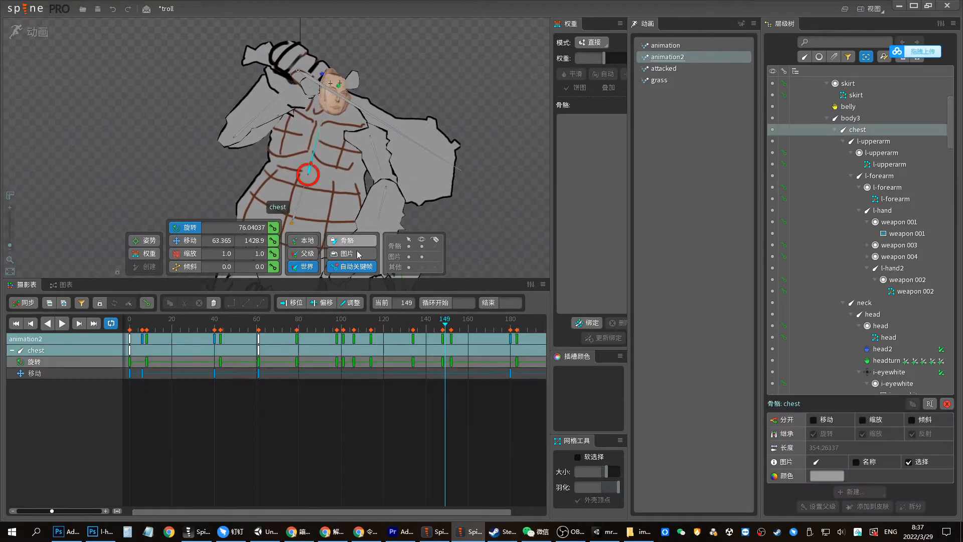
left_click_drag(379, 328, 358, 326)
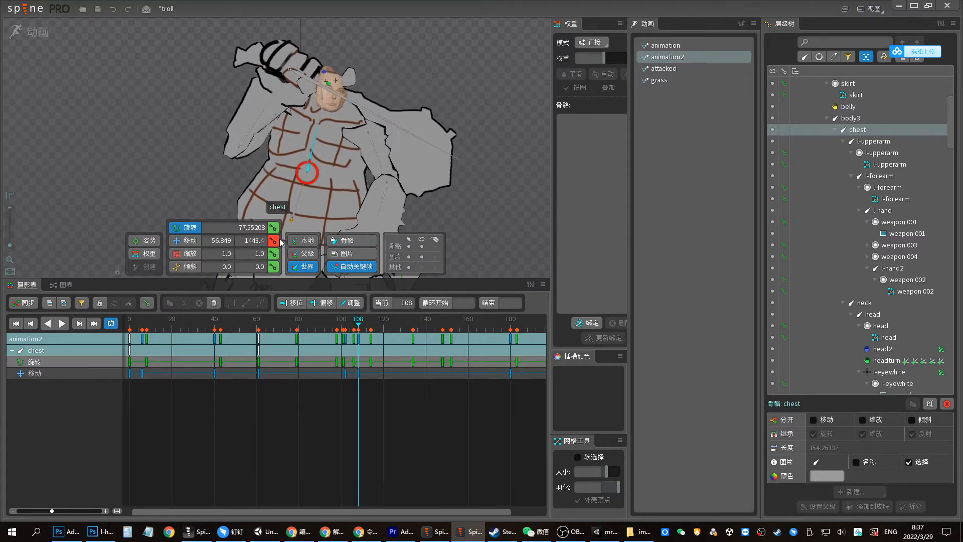
left_click(347, 329)
key("v")
left_click_drag(306, 170, 308, 184)
left_click(349, 342)
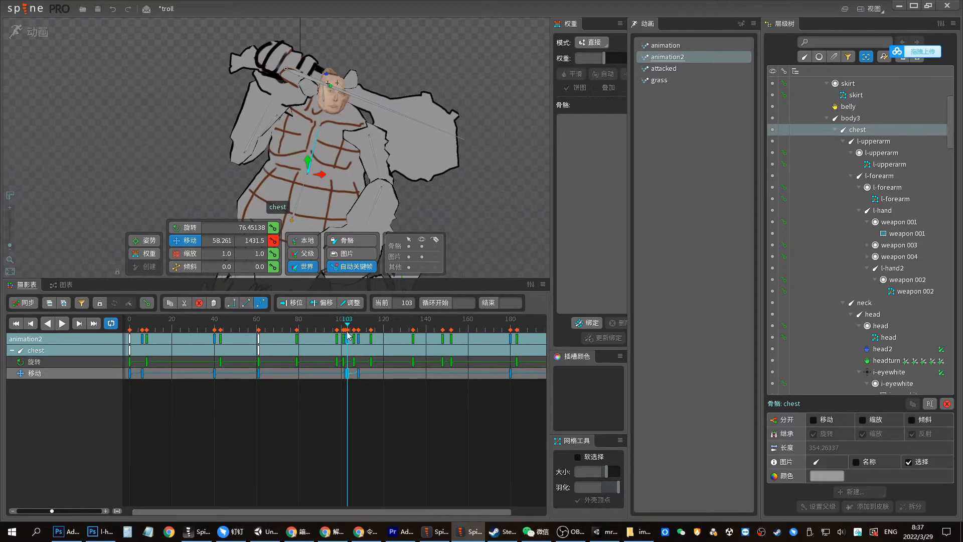
left_click_drag(348, 327, 350, 372)
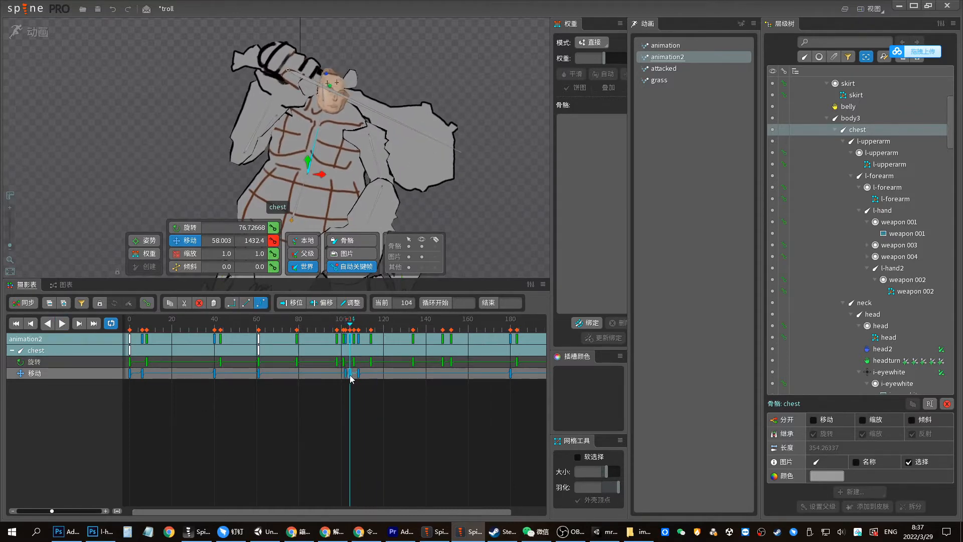
left_click_drag(314, 157, 308, 166)
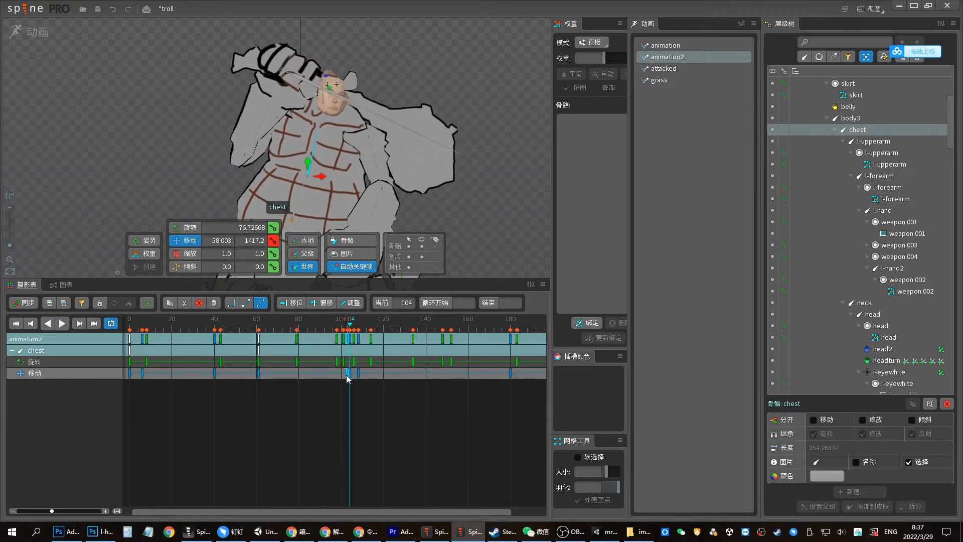
Retime the chest translation keys to span frames 103 to 114, fine-tune the lowered position, and play back
left_click(345, 326)
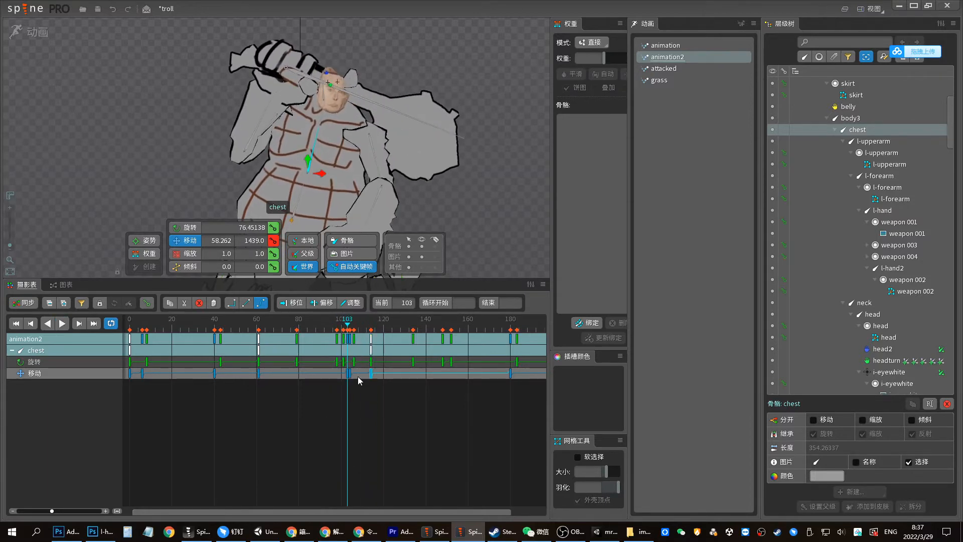
left_click(350, 327)
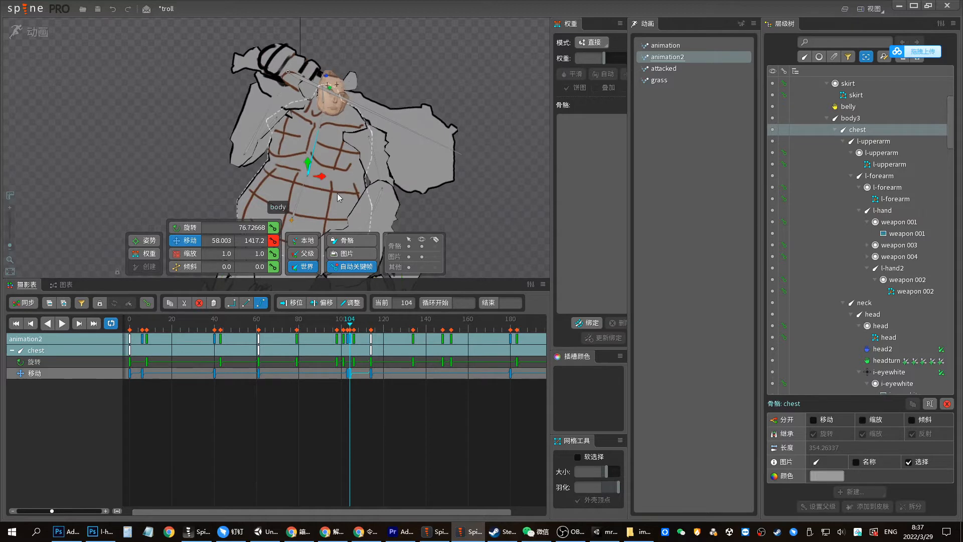
left_click_drag(309, 165, 310, 165)
key("space")
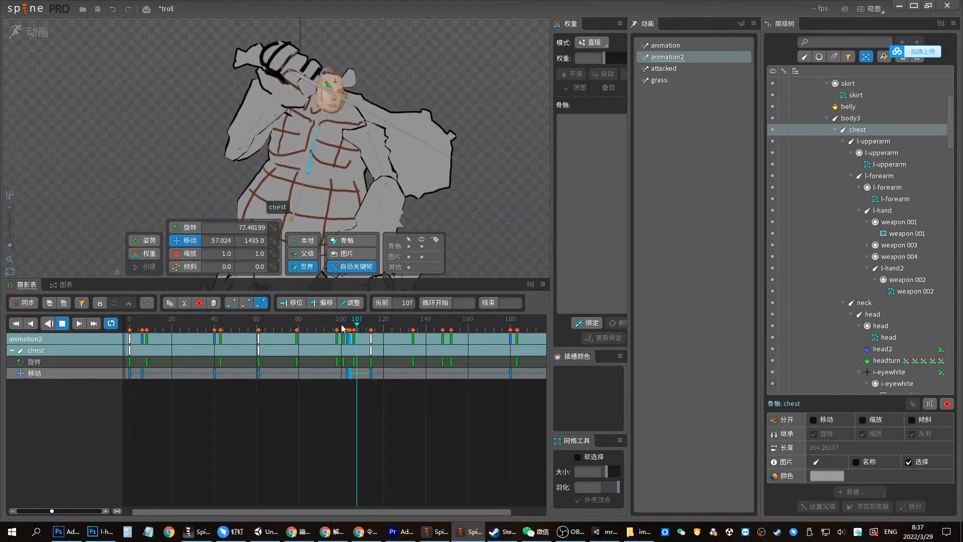
Copy the chest translation keys from about frames 103 to 114 to frame 148, play back the motion, and save the project
left_click(386, 381)
left_click_drag(386, 368, 346, 392)
key("ctrl+c")
left_click_drag(387, 328, 443, 335)
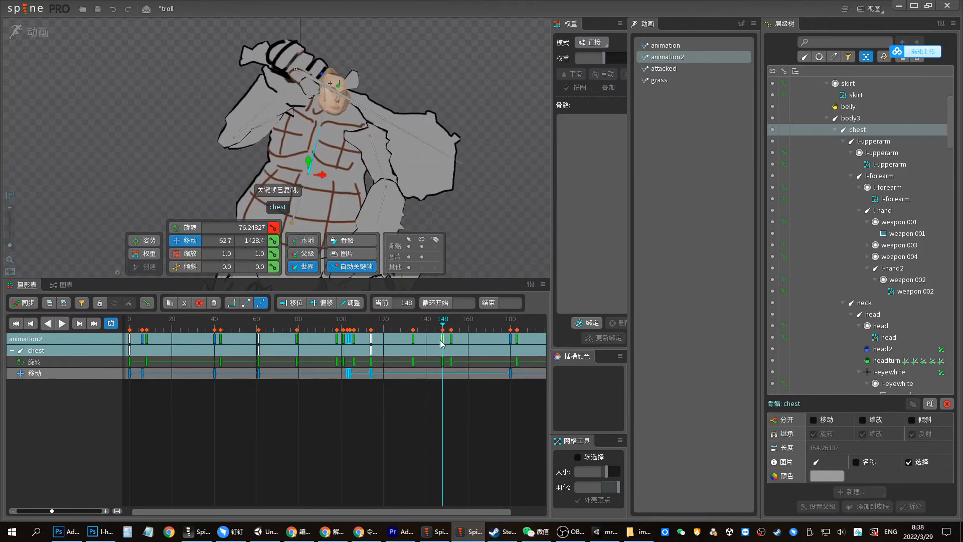
key("ctrl+v")
left_click(433, 335)
key("space")
left_click(441, 337)
key("space")
key("ctrl+s")
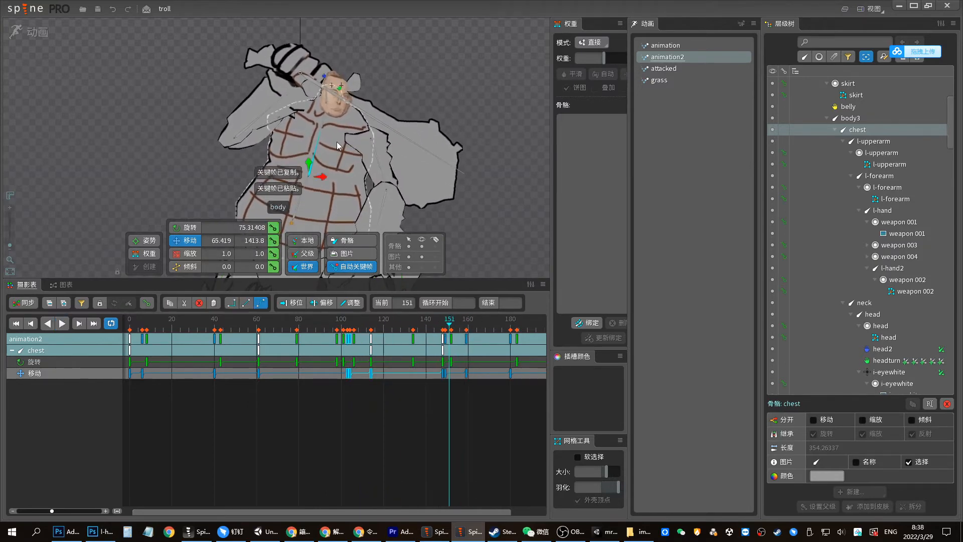
In setup mode, try adding a child bone about 335 long to the chest, extending toward the r-upperarm shoulder
left_click(31, 31)
left_click(10, 511)
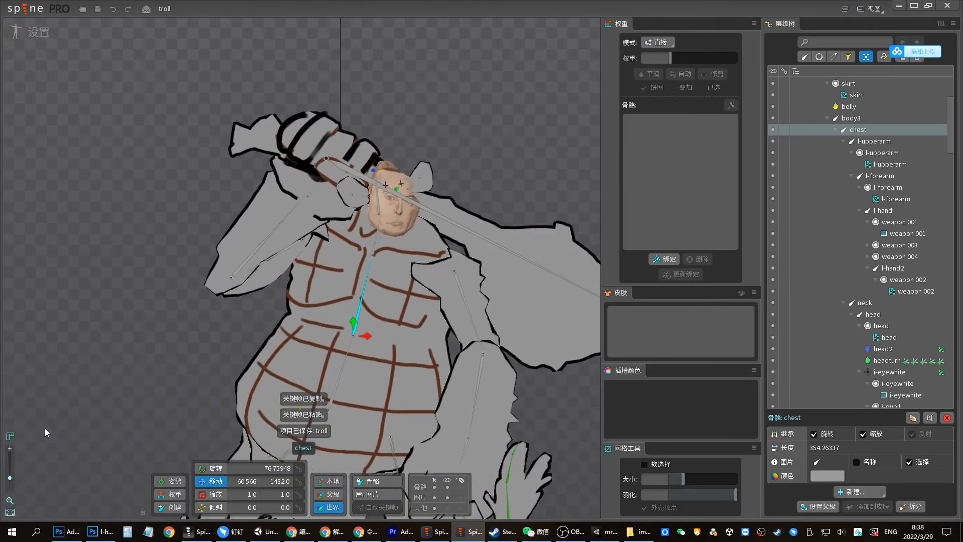
scroll(346, 273, "up", 1)
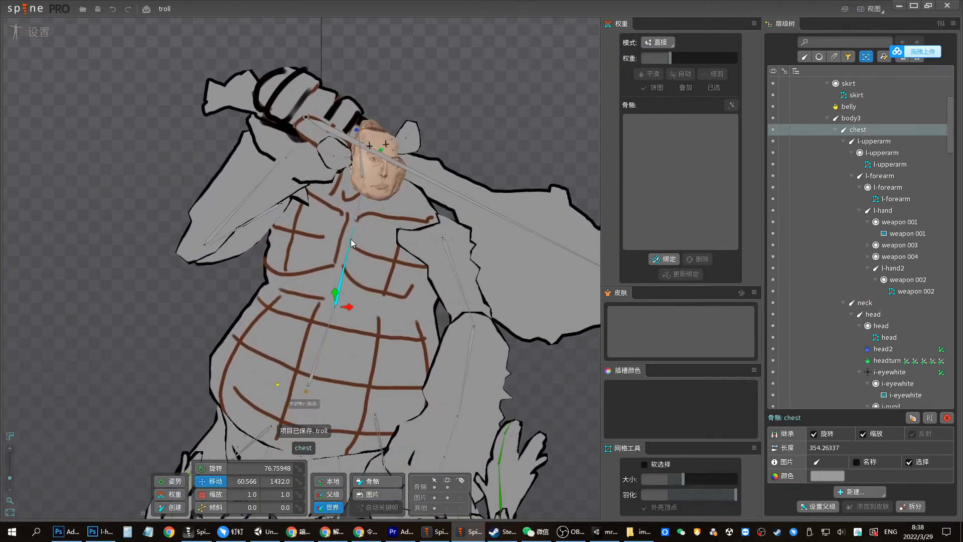
key("c")
left_click_drag(359, 228, 366, 227)
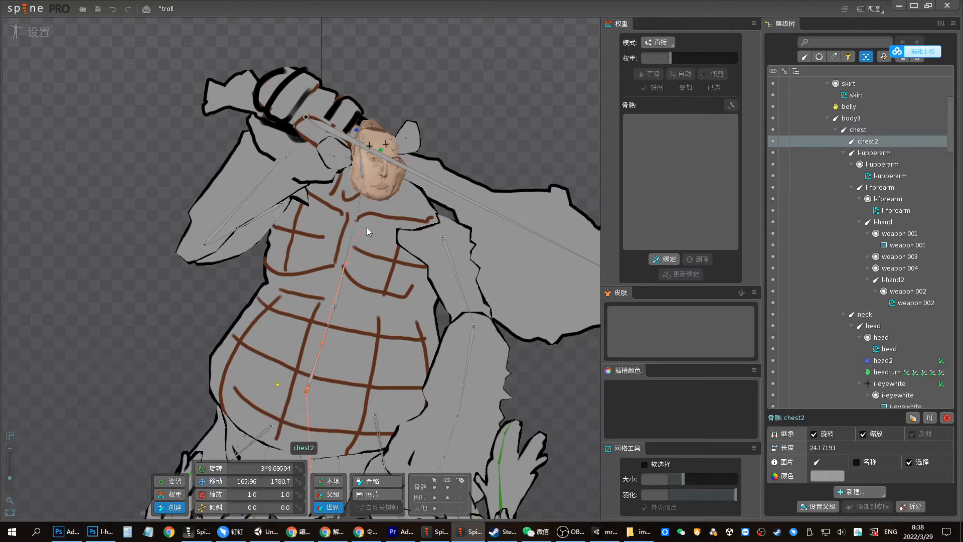
key("v")
left_click(447, 254)
left_click(429, 234)
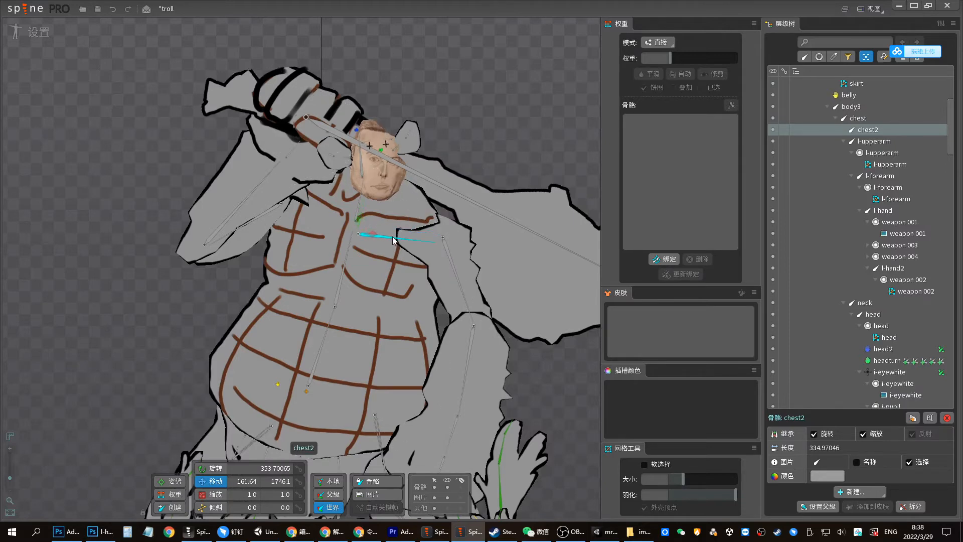
Try adding a second chest child bone about 308 long toward the l-upperarm shoulder, and check the body mesh's bound bones
left_click(351, 240)
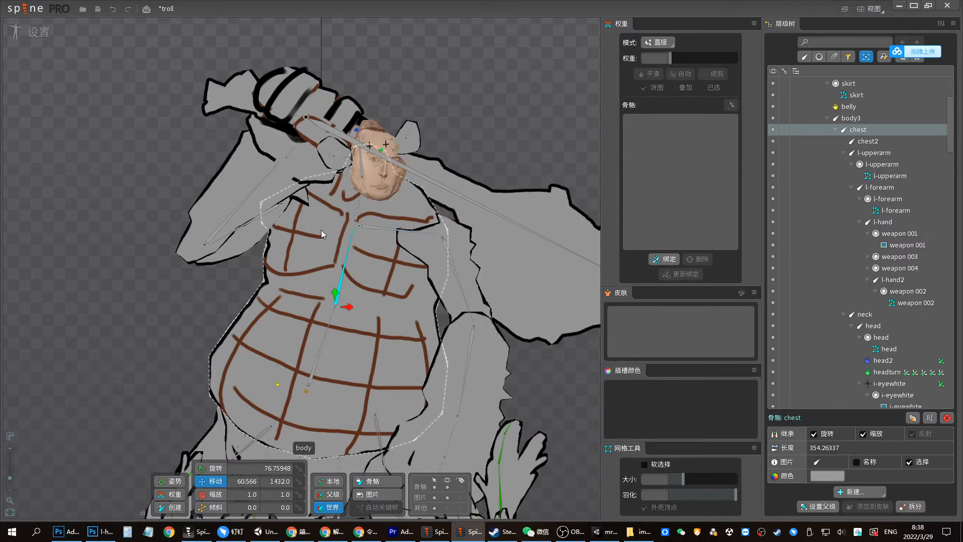
left_click_drag(351, 225, 291, 212)
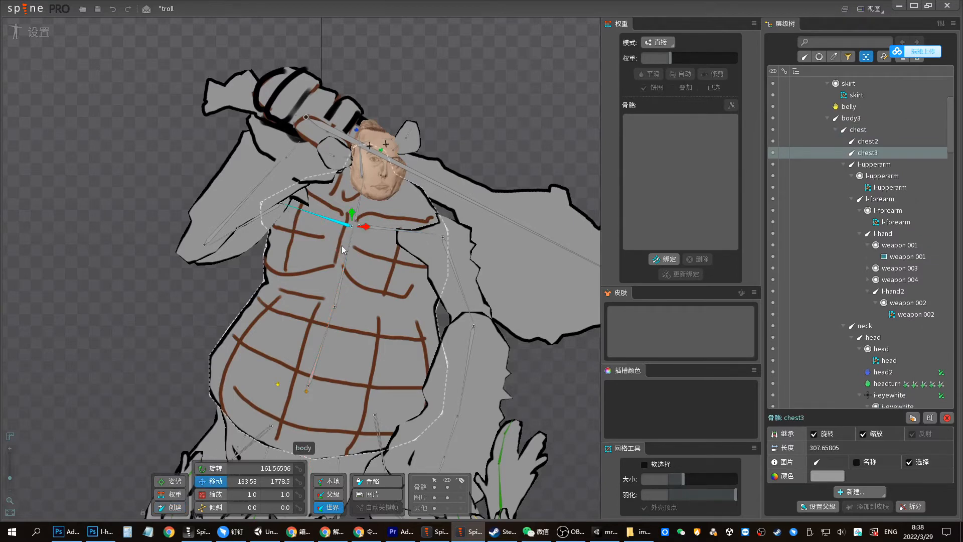
left_click(375, 239)
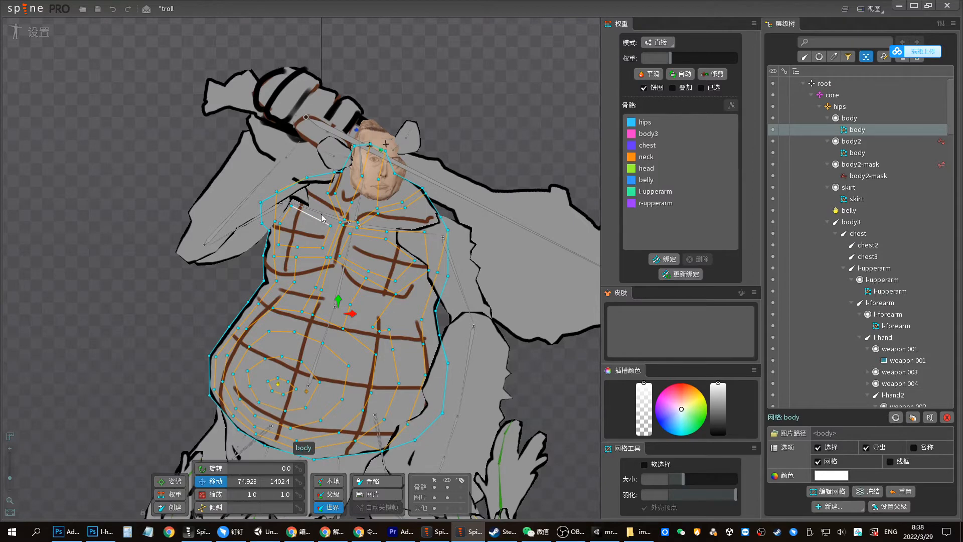
key("space")
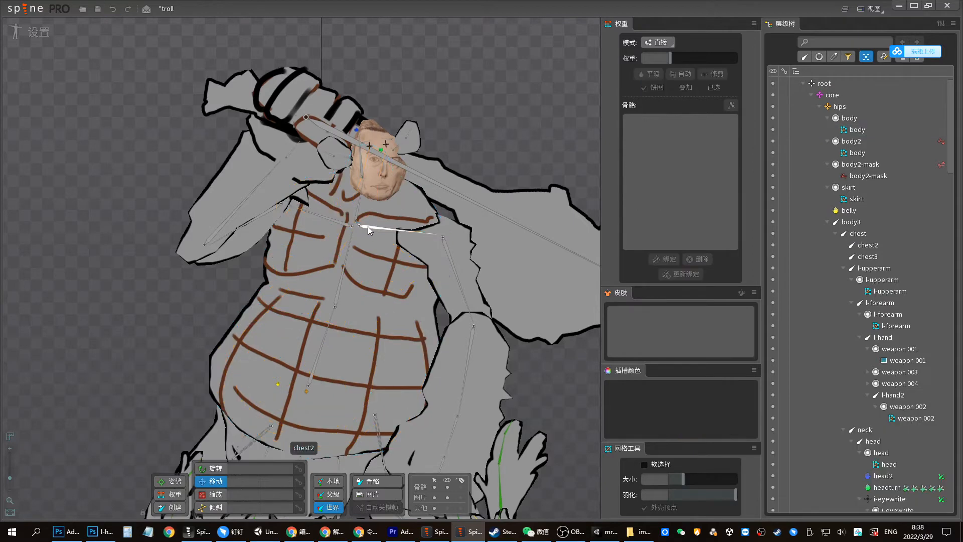
left_click(367, 227)
left_click(348, 225, "ctrl")
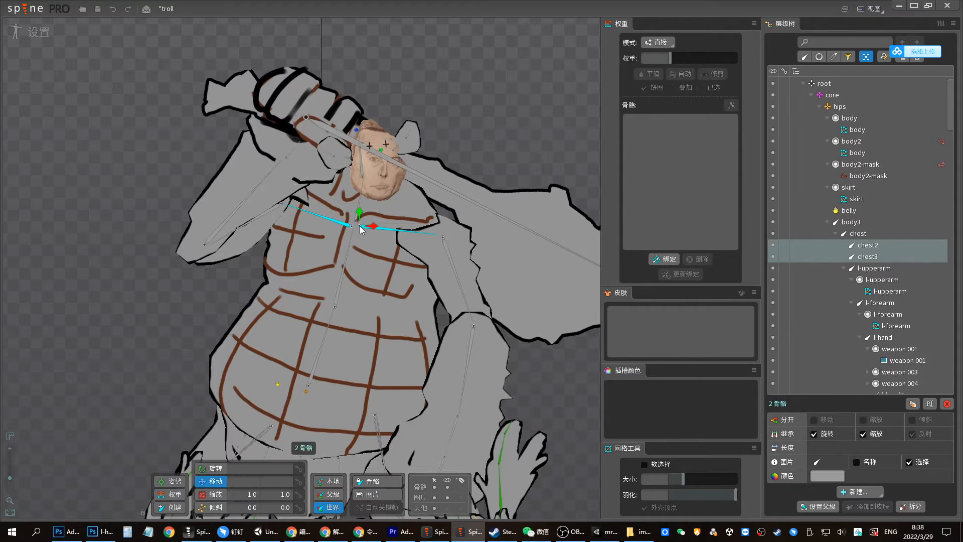
Delete the chest2 and chest3 bones and return to animation mode
key("space")
left_click(347, 221)
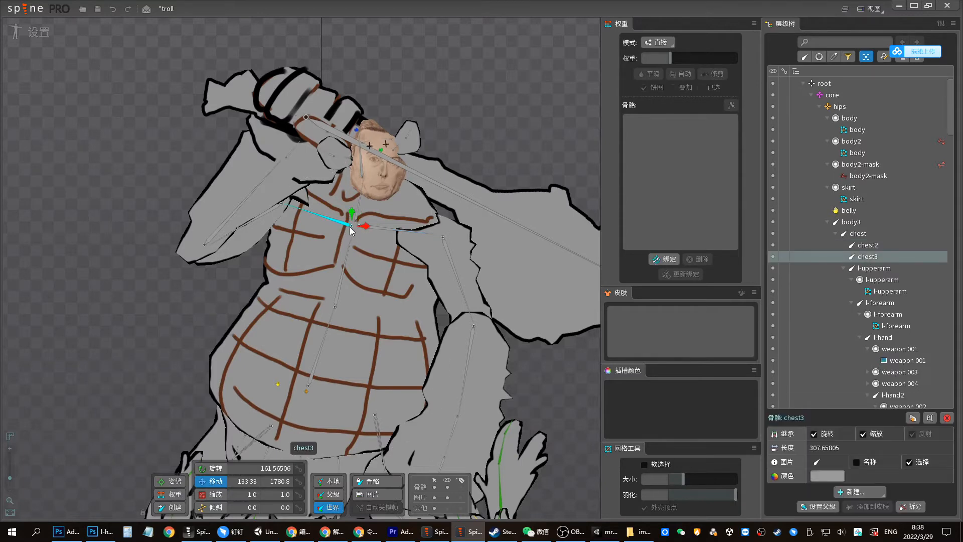
left_click(385, 230, "ctrl")
key("Delete")
key("Return")
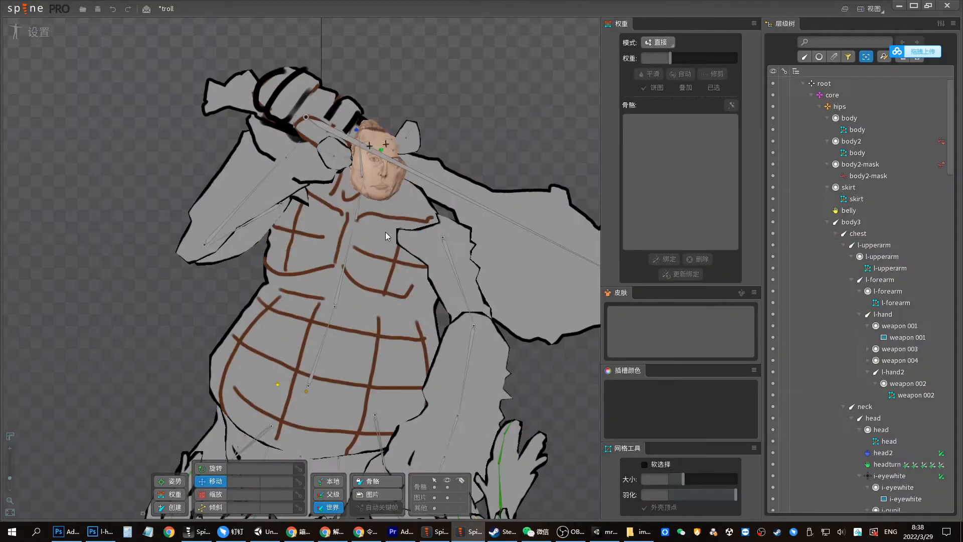
left_click(32, 37)
scroll(38, 243, "down", 3)
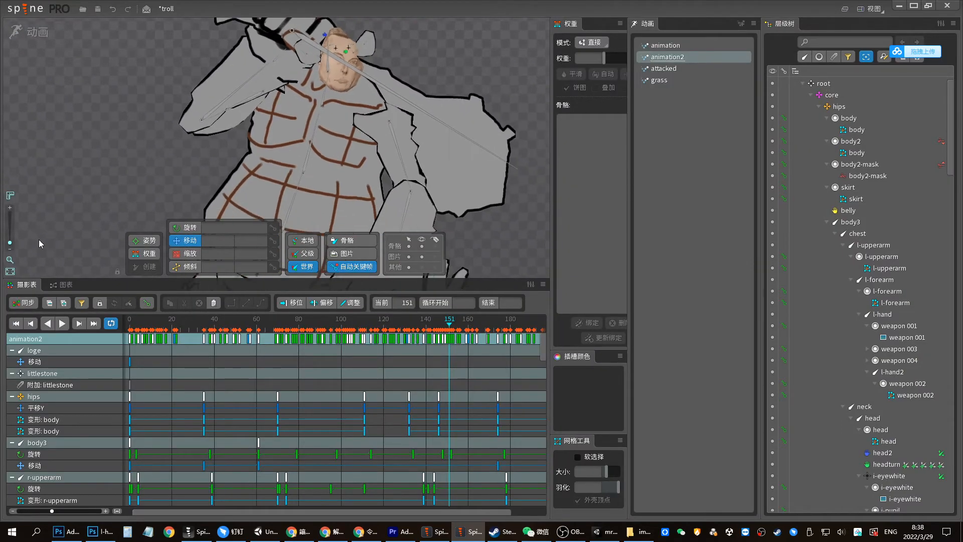
Review the full-body motion of animation2 from several frames at different zoom levels, and switch to the animation named animation for comparison
key("space")
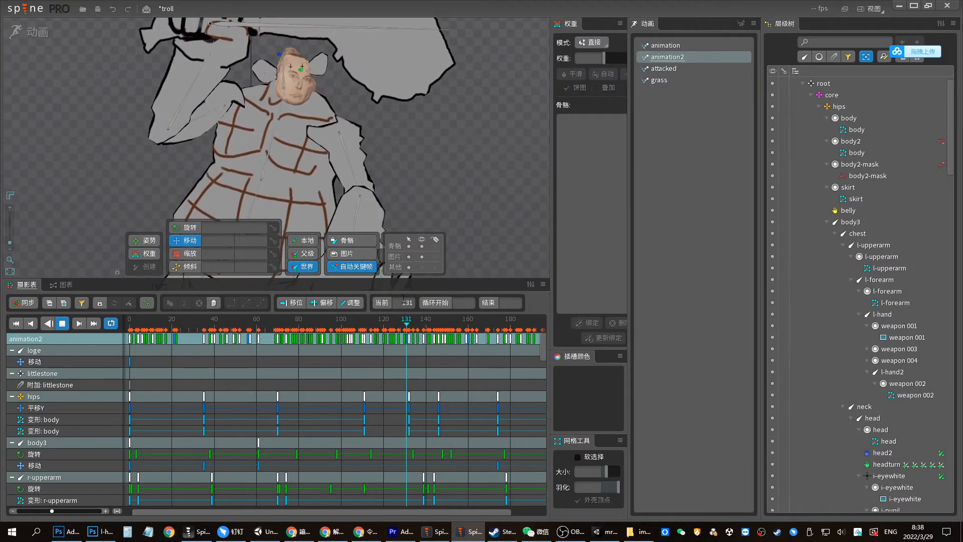
left_click_drag(11, 242, 11, 247)
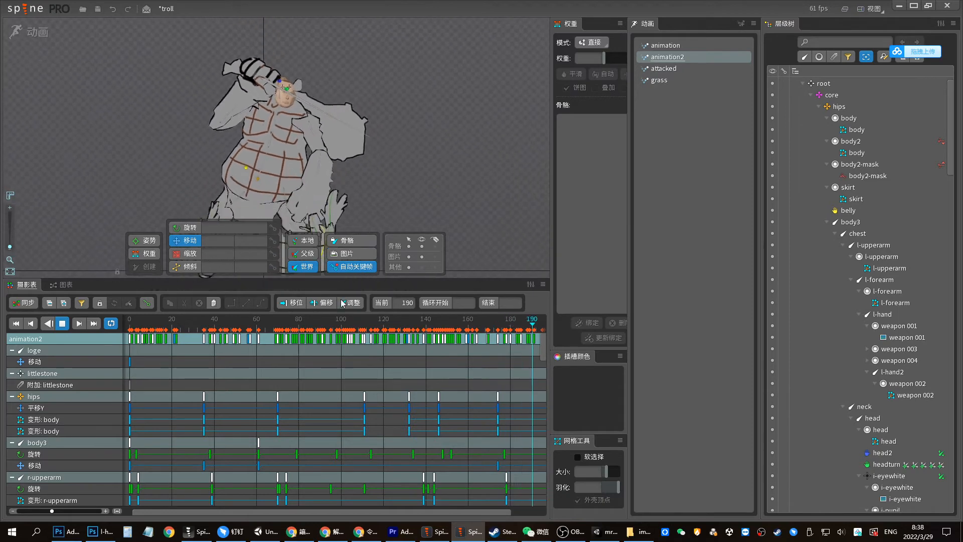
left_click(387, 325)
key("space")
key("space")
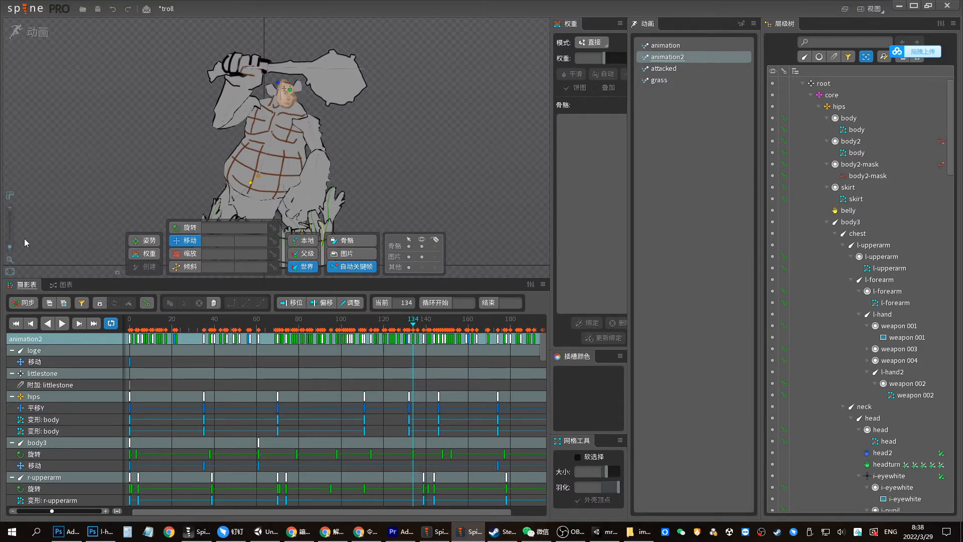
left_click_drag(10, 247, 10, 244)
left_click(293, 325)
key("space")
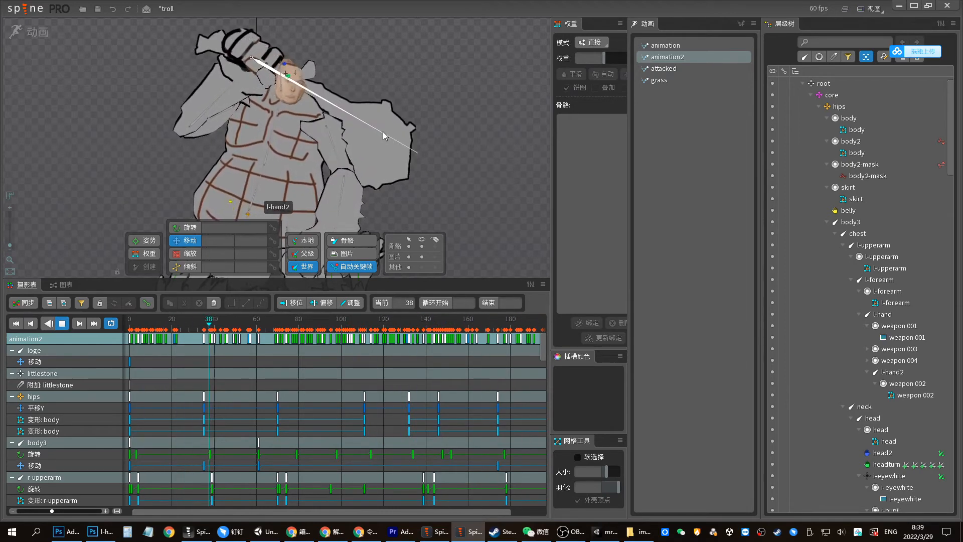
left_click(665, 45)
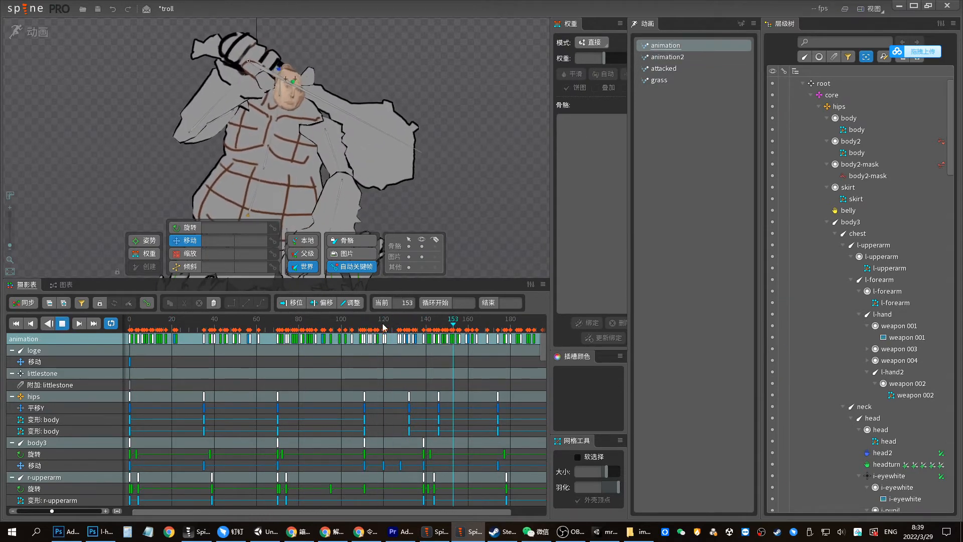
Play back the club-lifting section of animation from about frame 85, and compare it with the same section of animation2
left_click_drag(384, 327, 346, 321)
left_click(313, 325)
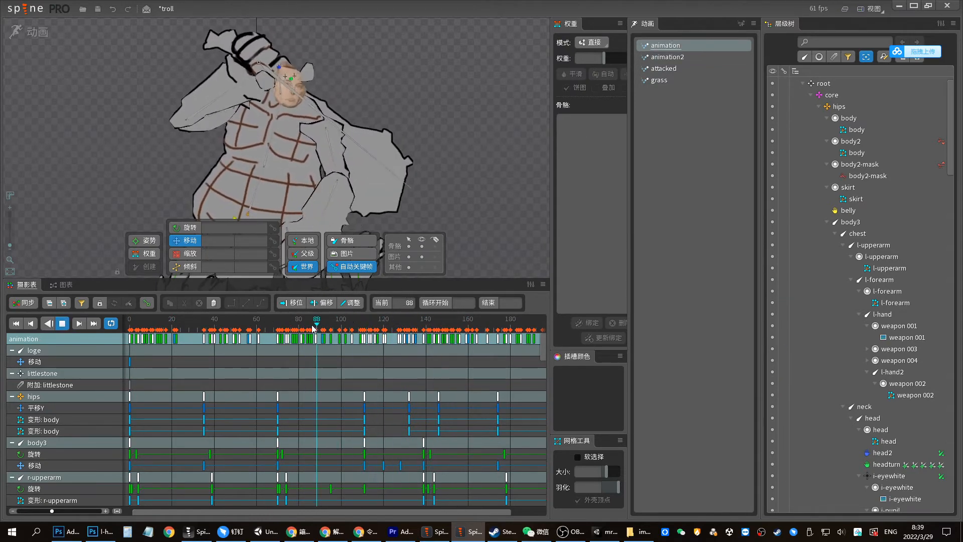
left_click(314, 326)
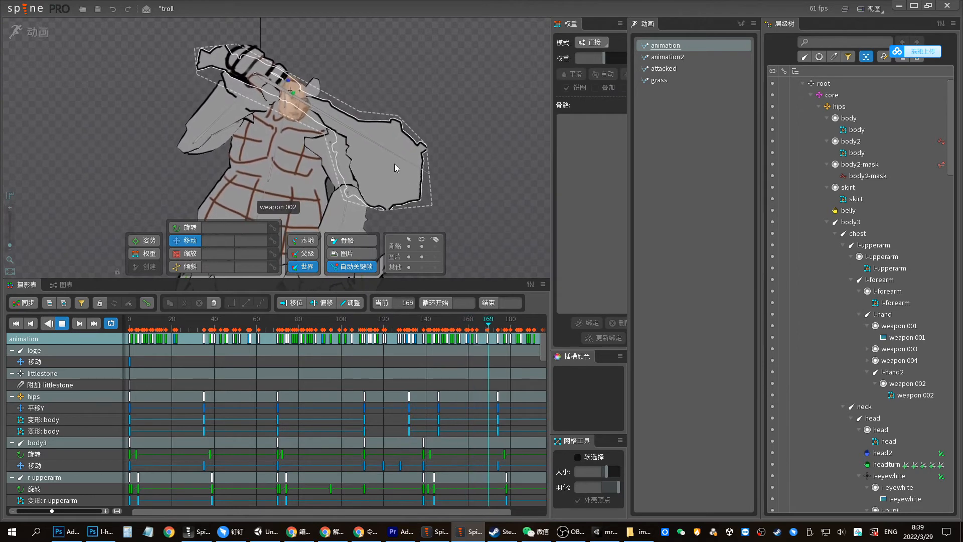
left_click(317, 324)
key("space")
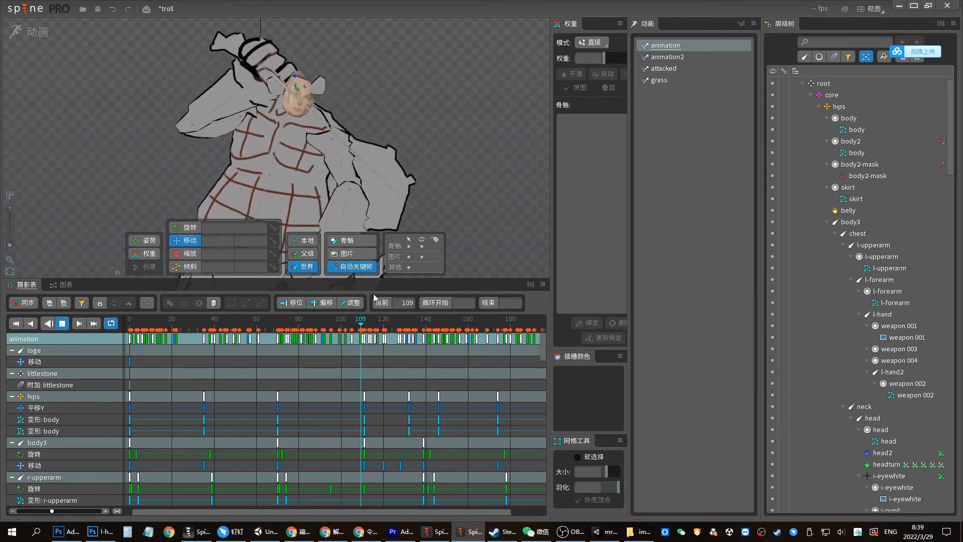
left_click(312, 328)
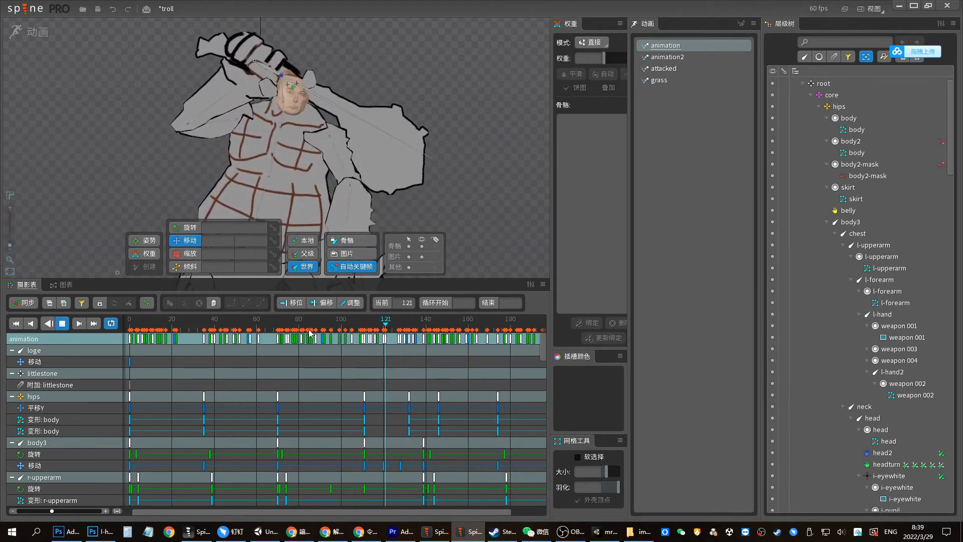
left_click(309, 331)
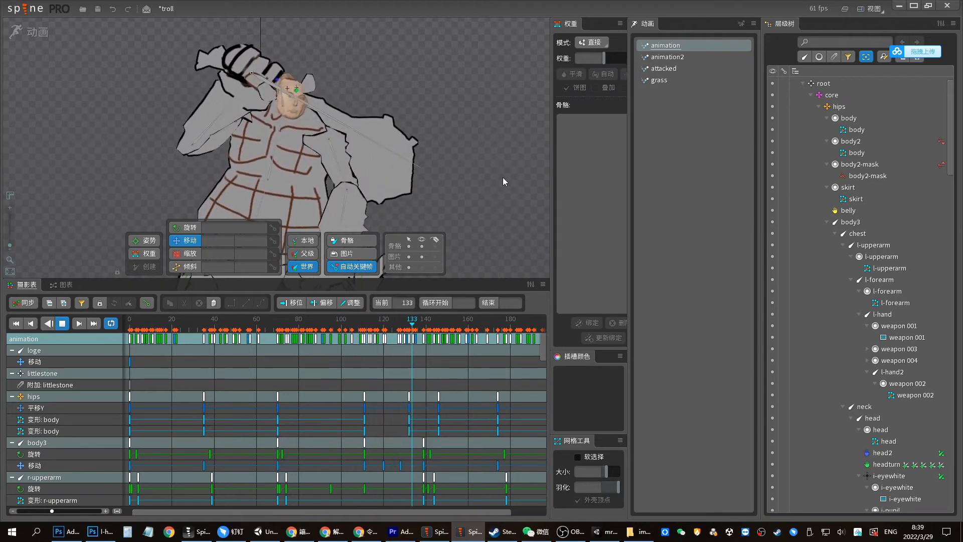
left_click(666, 56)
left_click(310, 329)
key("space")
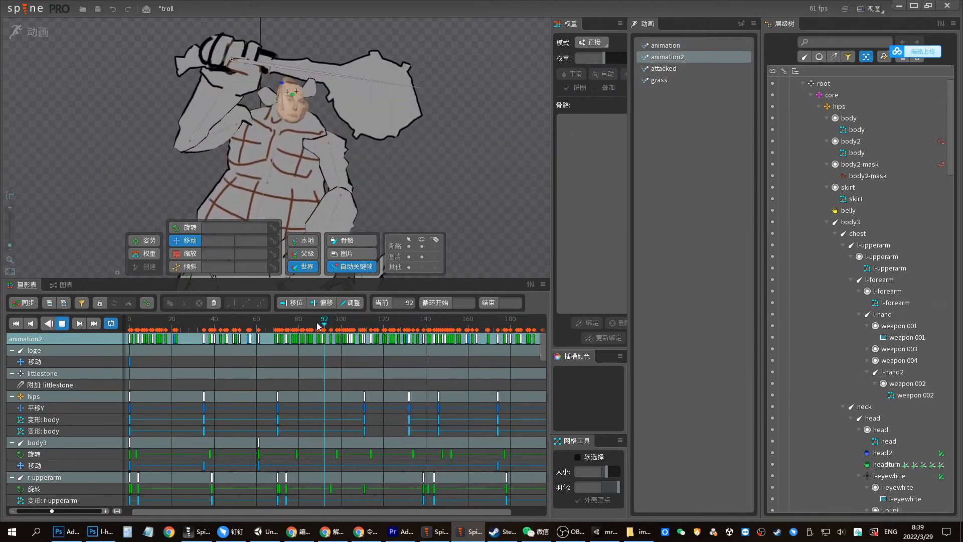
left_click(348, 78)
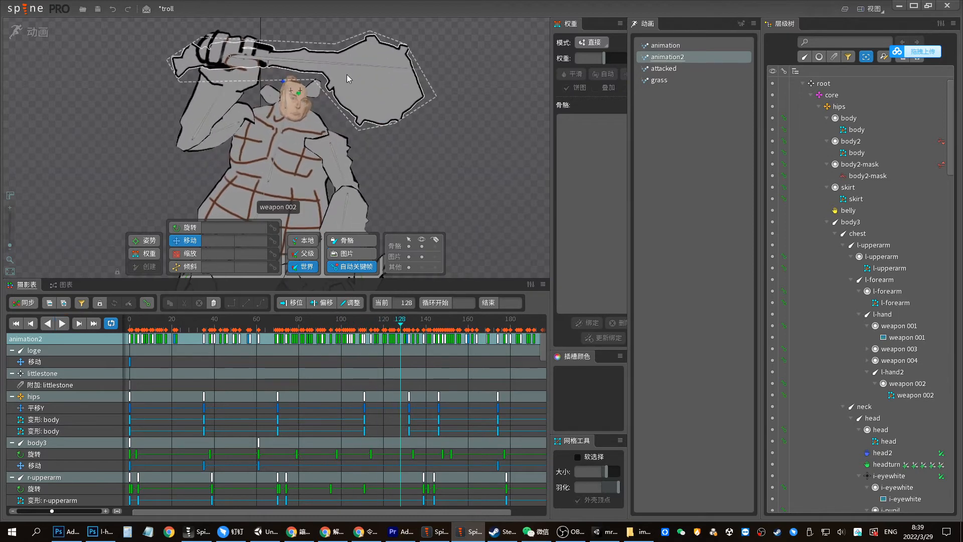
Adjust the curve handle on the l-hand rotation curve between the frame 125 and frame 148 keys in animation2
left_click(229, 78)
left_click(59, 284)
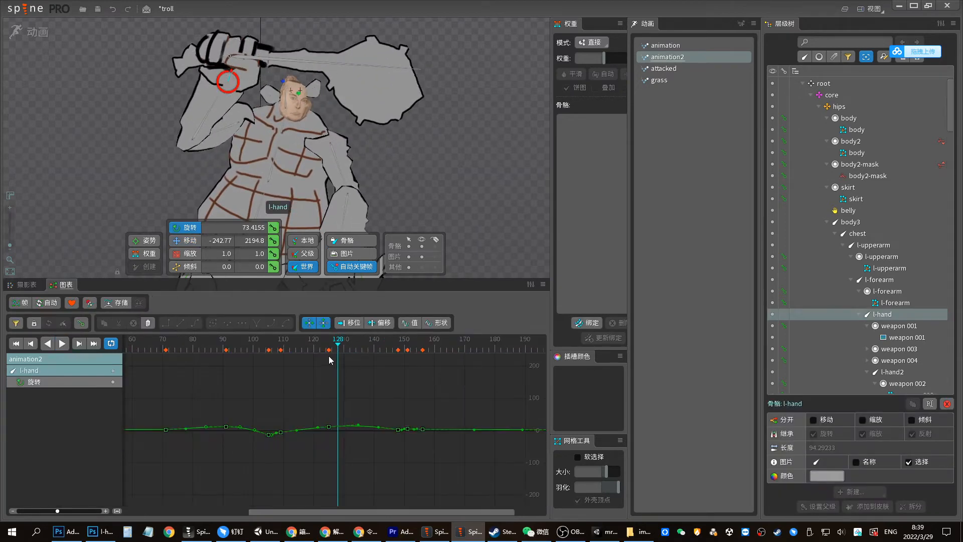
left_click_drag(335, 348, 353, 351)
left_click_drag(359, 425, 367, 428)
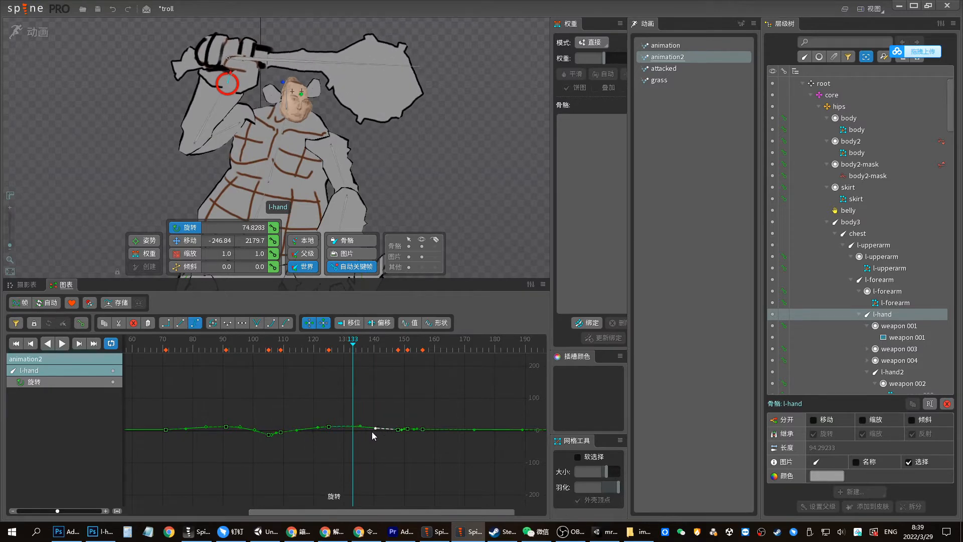
key("space")
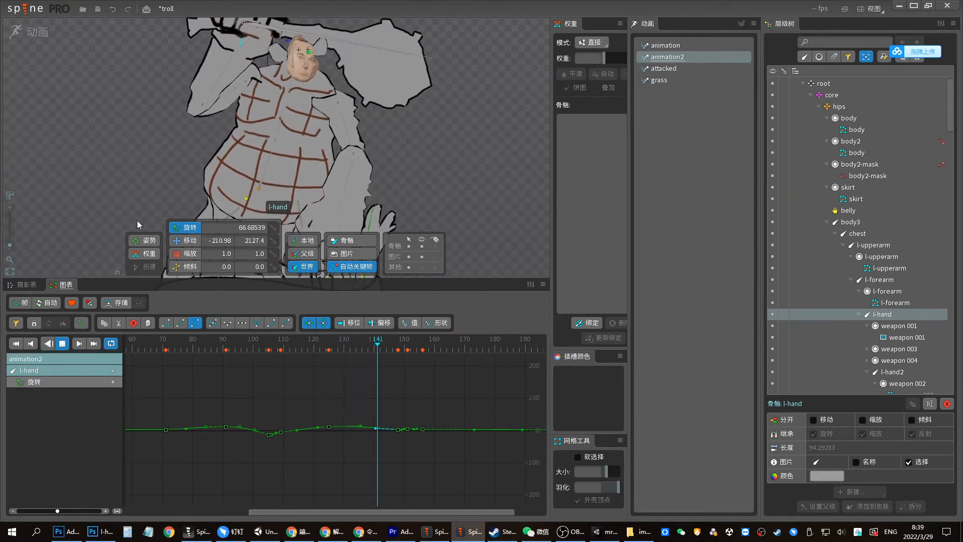
Key the belly control's translation at frame 104 and raise the belly at frame 106
left_click(241, 172)
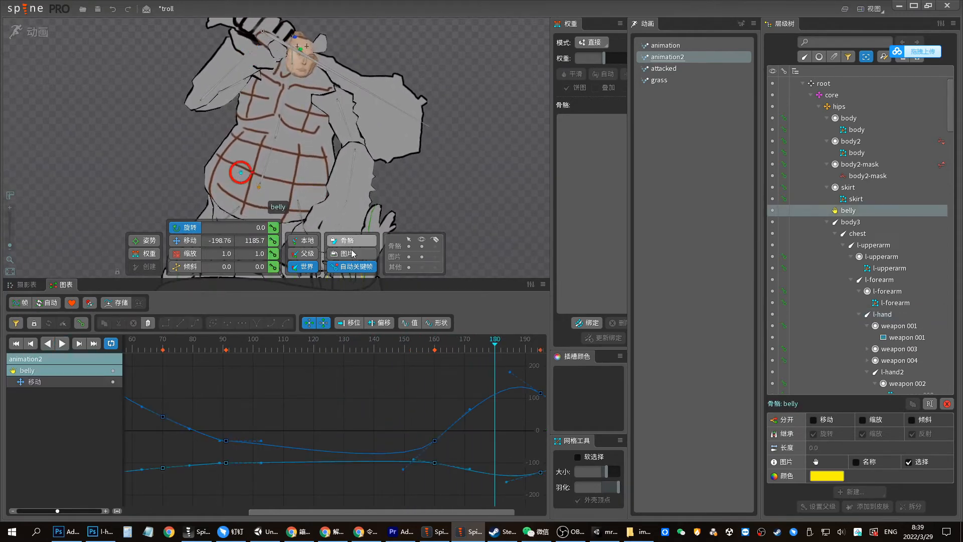
left_click(32, 286)
mouse_move(341, 326)
left_mouse_down()
mouse_move(333, 329)
mouse_move(350, 329)
left_mouse_up()
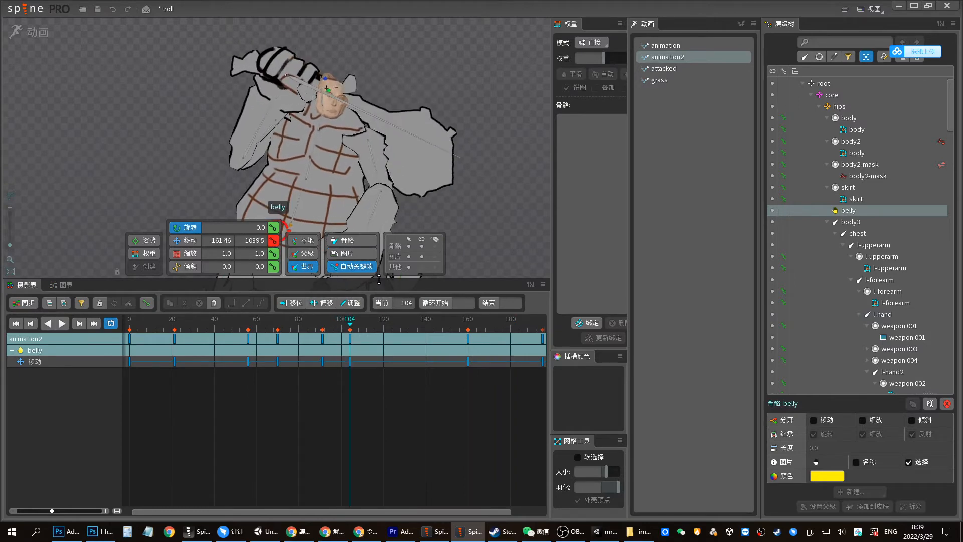
left_click_drag(379, 279, 379, 335)
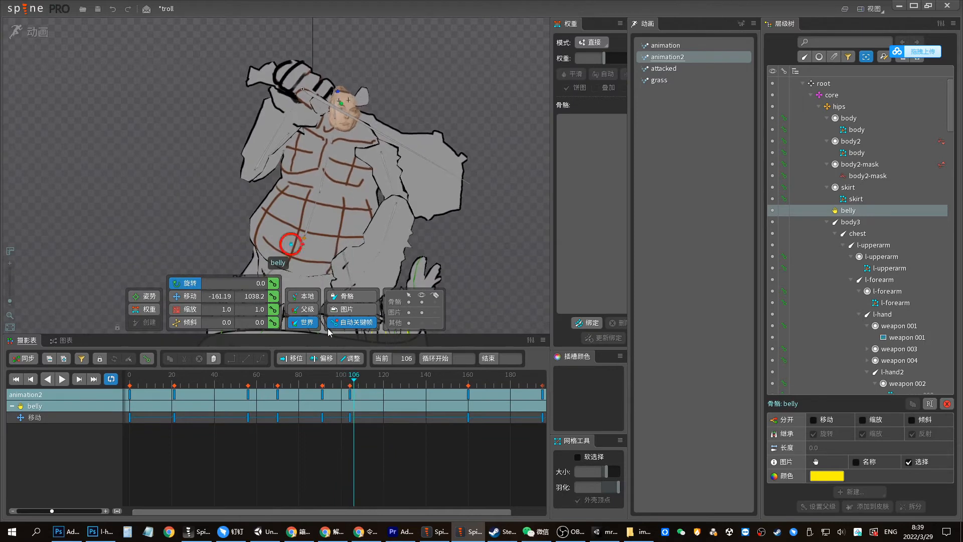
left_click_drag(292, 244, 295, 230)
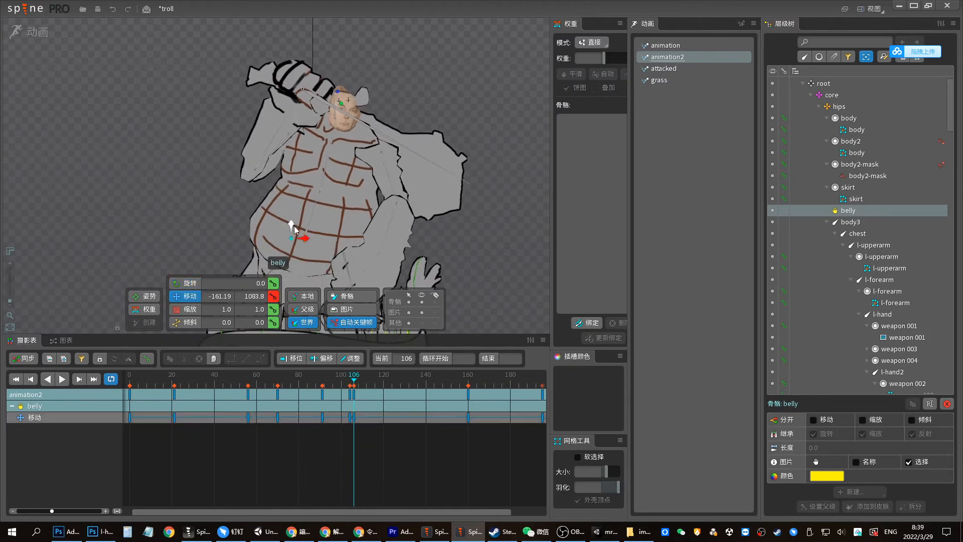
Add decreasing up-and-down belly translation keys at frames 111, 117 and 128, and play back the bounce
mouse_move(353, 383)
left_mouse_down()
mouse_move(400, 383)
mouse_move(353, 382)
left_mouse_up()
left_click(340, 383)
key("d")
key("shift+Right")
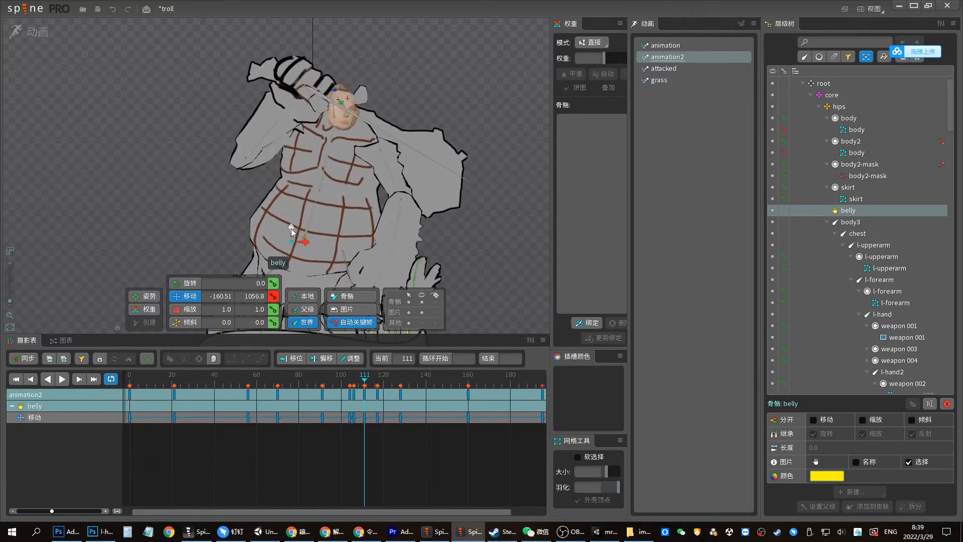
key("shift+Right")
key("shift+Right")
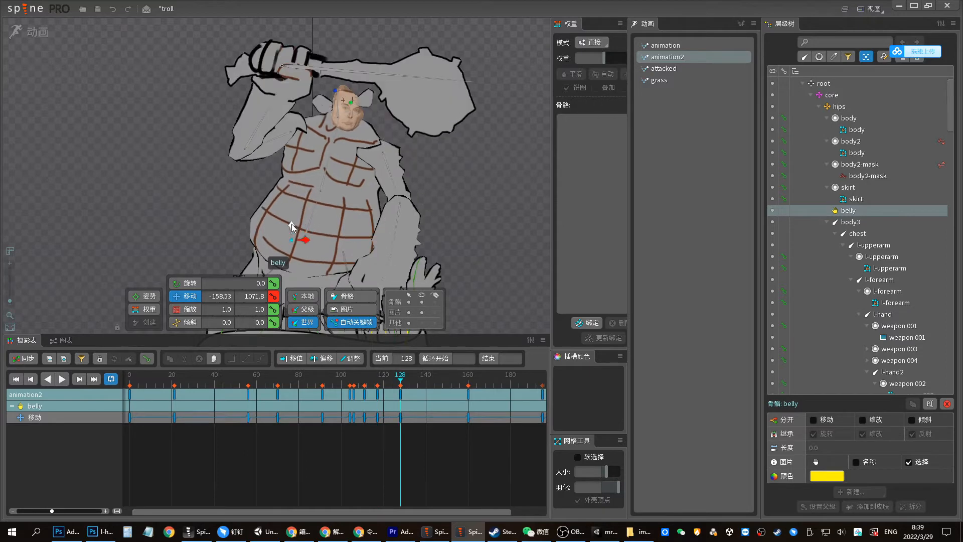
left_click(341, 380)
key("space")
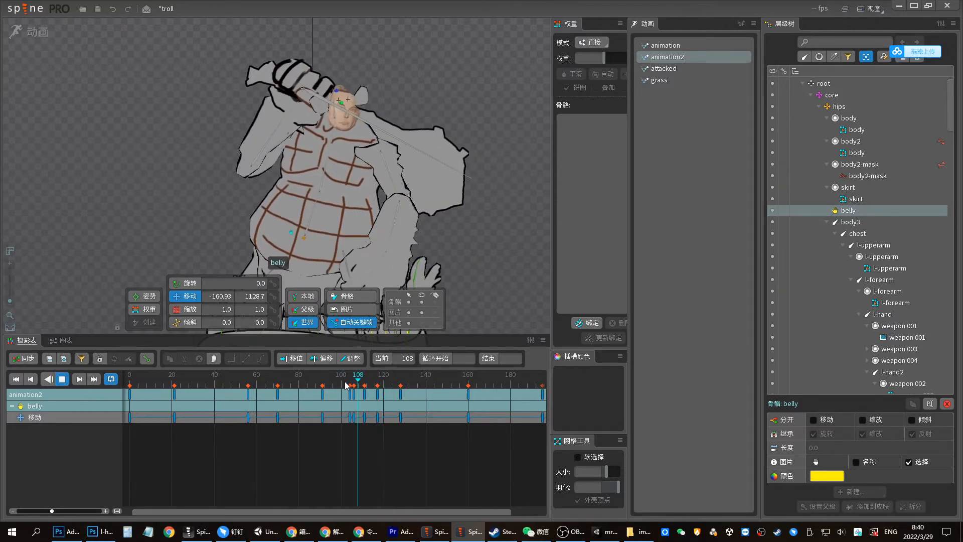
left_click(316, 383)
key("space")
Replace the belly key at frame 160 with a copy of the frame 104–128 bounce keys starting at frame 147, and review playback
left_click_drag(419, 445, 441, 384)
key("ctrl+c")
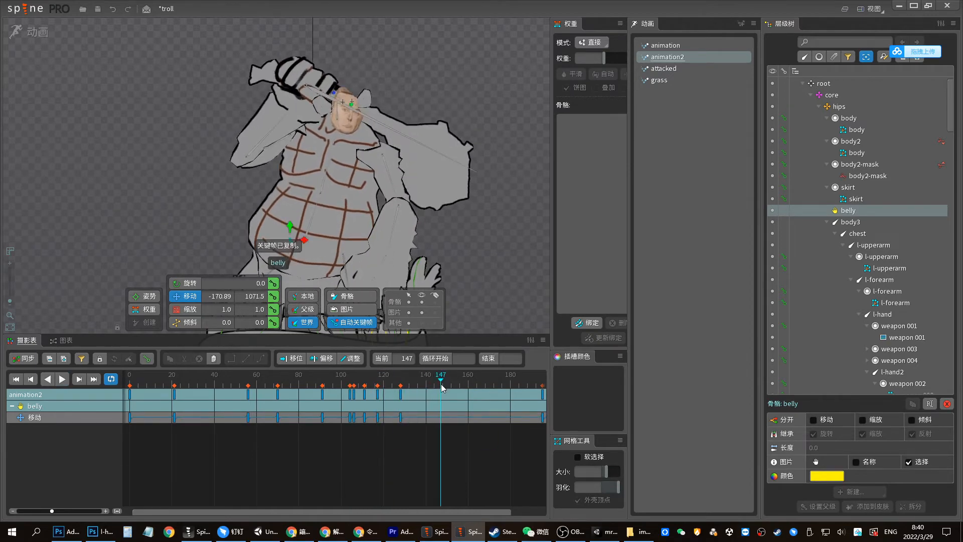
key("ctrl+v")
key("space")
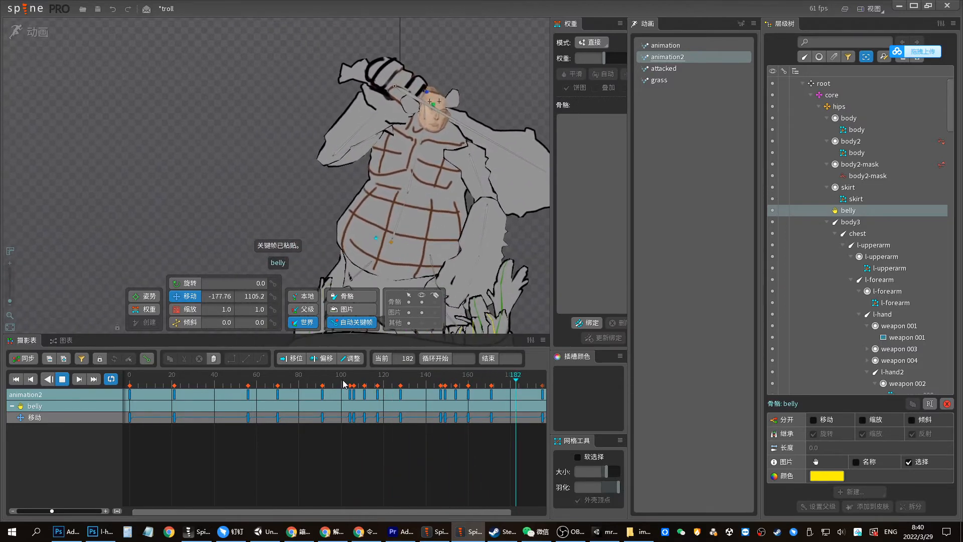
left_click(63, 378)
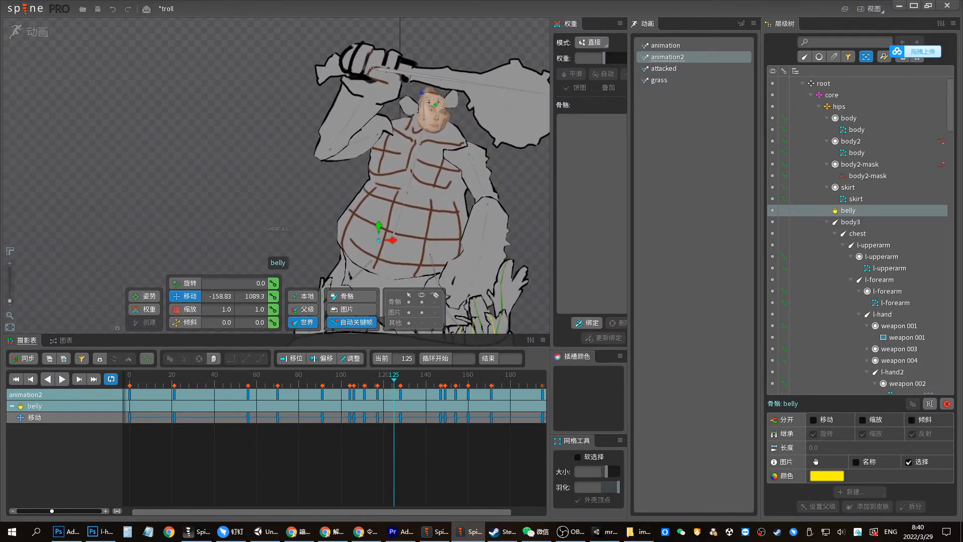
key("space")
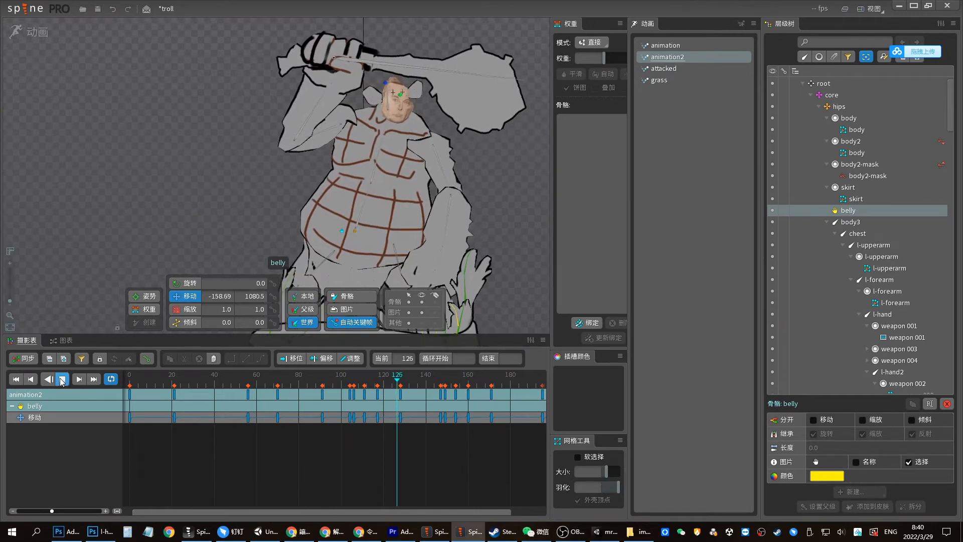
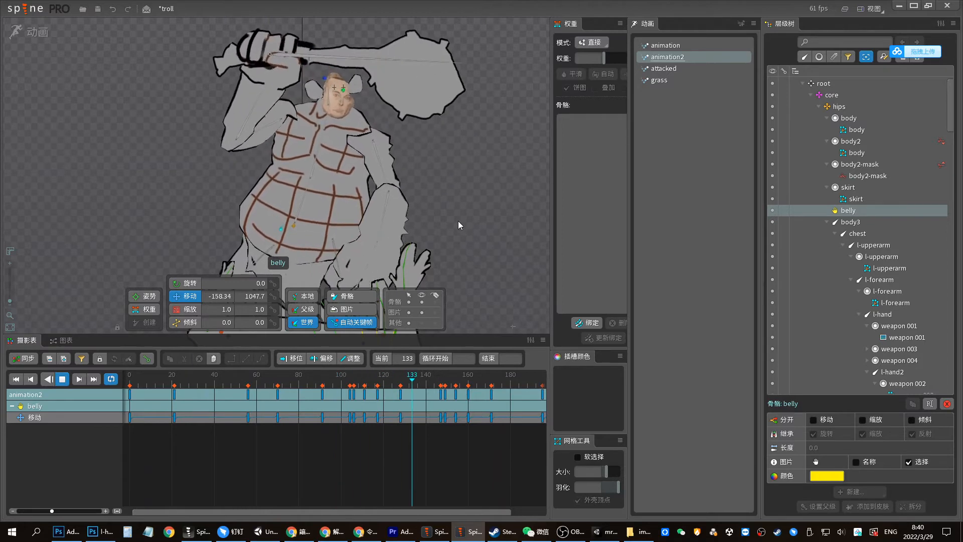
key("space")
Remove the l-hand2 rotation key at frame 136 and shift the frame 69 key to about frame 67
left_click_drag(325, 378, 367, 378)
left_click(426, 151)
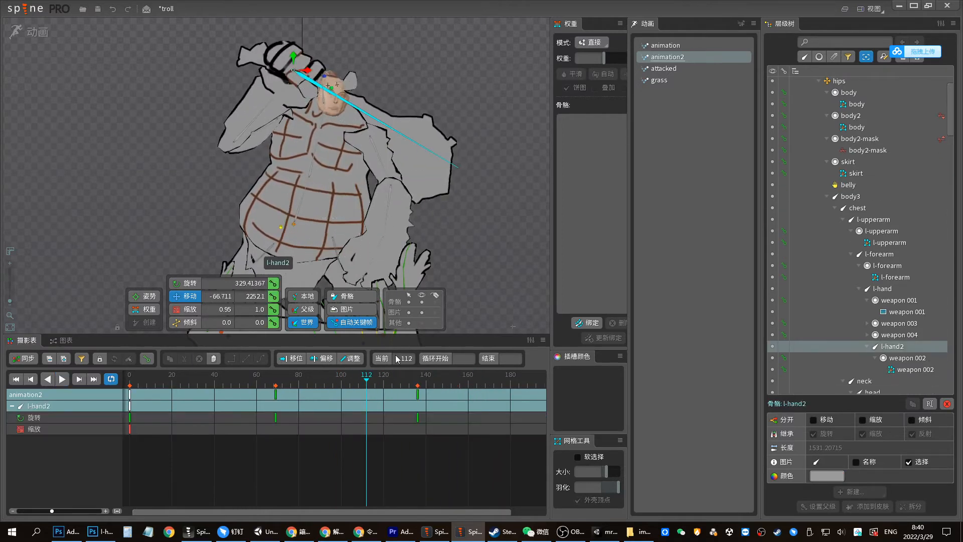
mouse_move(281, 377)
left_mouse_down()
mouse_move(301, 378)
mouse_move(266, 378)
mouse_move(284, 377)
left_mouse_up()
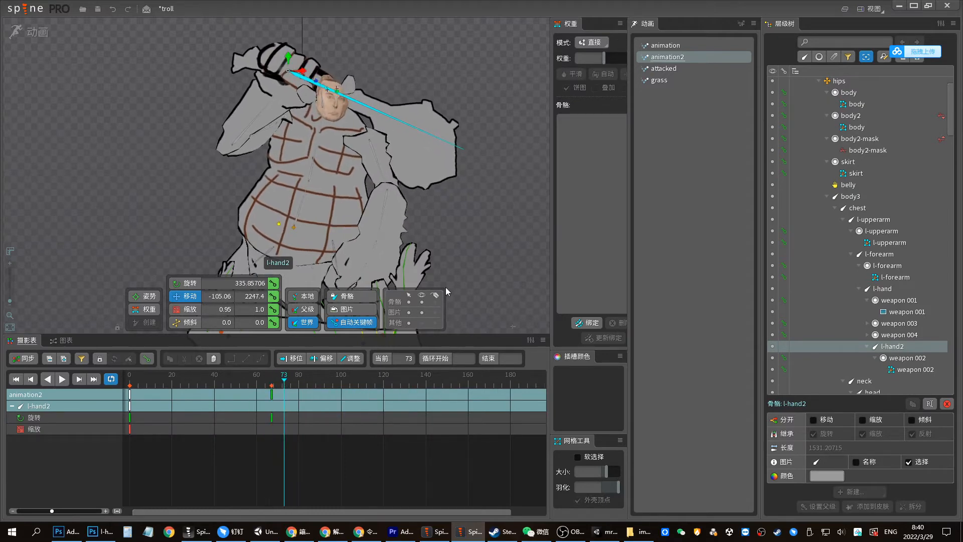
Rotate the l-hand2 club bone to key its swing at frames 73, 98, 108, 112 and 116
key("c")
left_click_drag(444, 291, 427, 303)
left_click_drag(287, 383, 337, 382)
left_click_drag(479, 251, 482, 237)
left_click_drag(335, 385, 357, 385)
left_click_drag(462, 258, 469, 260)
left_click(367, 384)
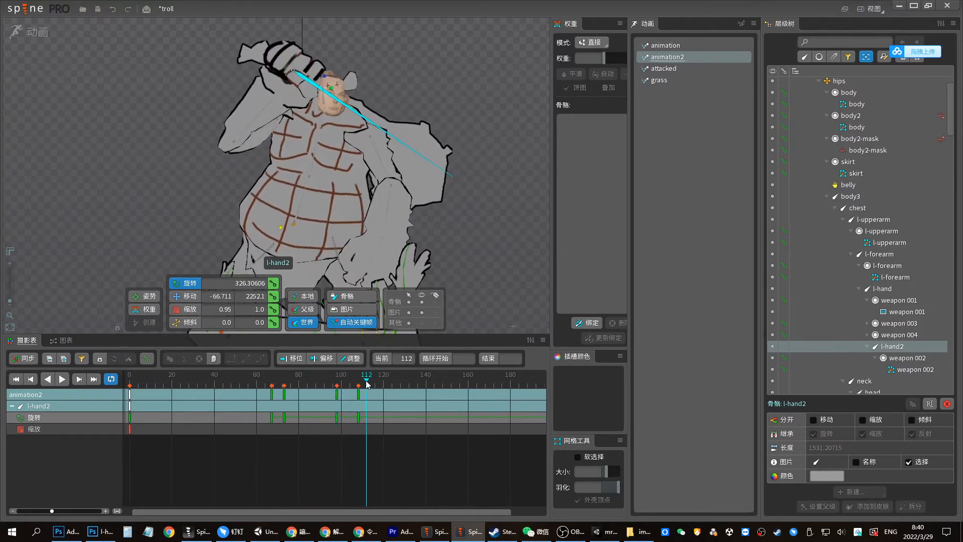
left_click(374, 385)
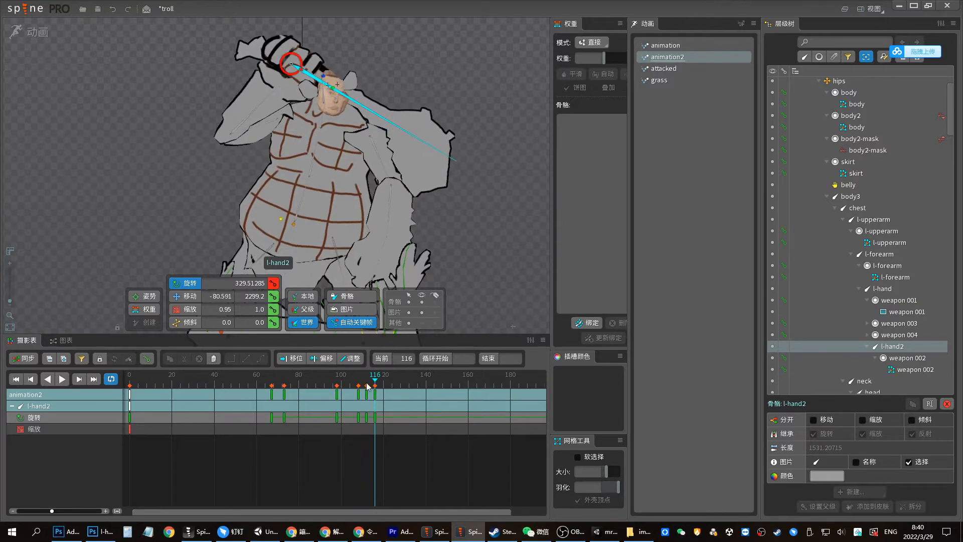
Continue the l-hand2 rotation keys at frames 124, 140, 149, 152 and 157 for the second club lift
key("space")
mouse_move(394, 382)
left_mouse_down()
mouse_move(384, 383)
mouse_move(392, 383)
left_mouse_up()
left_click_drag(494, 263, 489, 267)
left_click_drag(401, 382, 426, 382)
left_click_drag(488, 257, 486, 261)
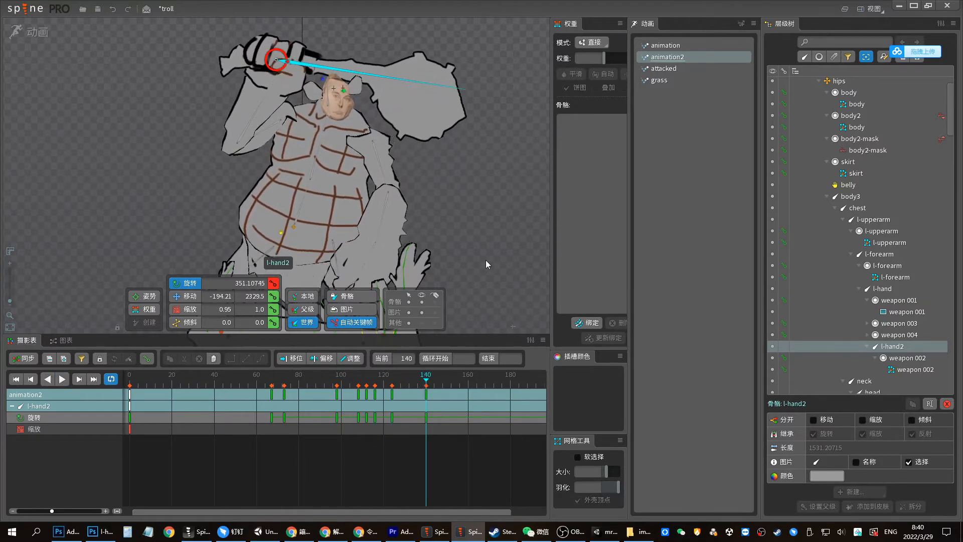
left_click_drag(432, 382, 439, 384)
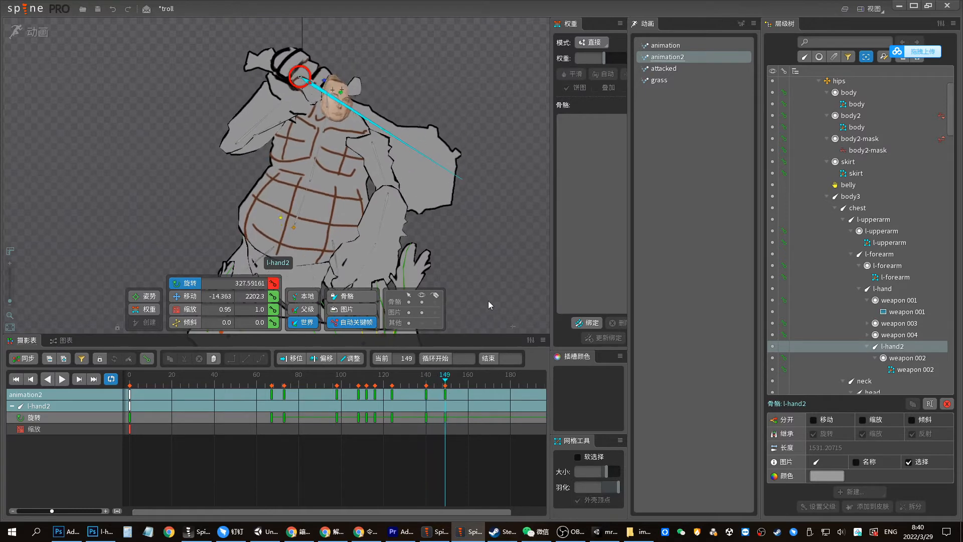
left_click(450, 386)
left_click(461, 385)
left_click_drag(494, 290, 493, 297)
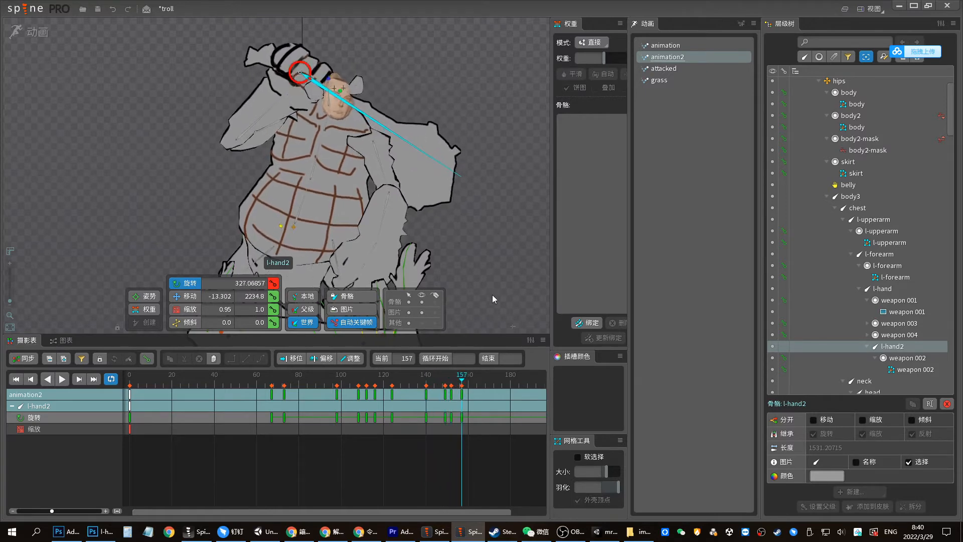
Apply Bezier curves to the l-hand2 rotation keys, retime the frame 140 key to about 143, and save the project
left_click_drag(451, 387, 307, 387)
left_click_drag(500, 443, 255, 376)
left_click(263, 358)
left_click(269, 383)
key("d")
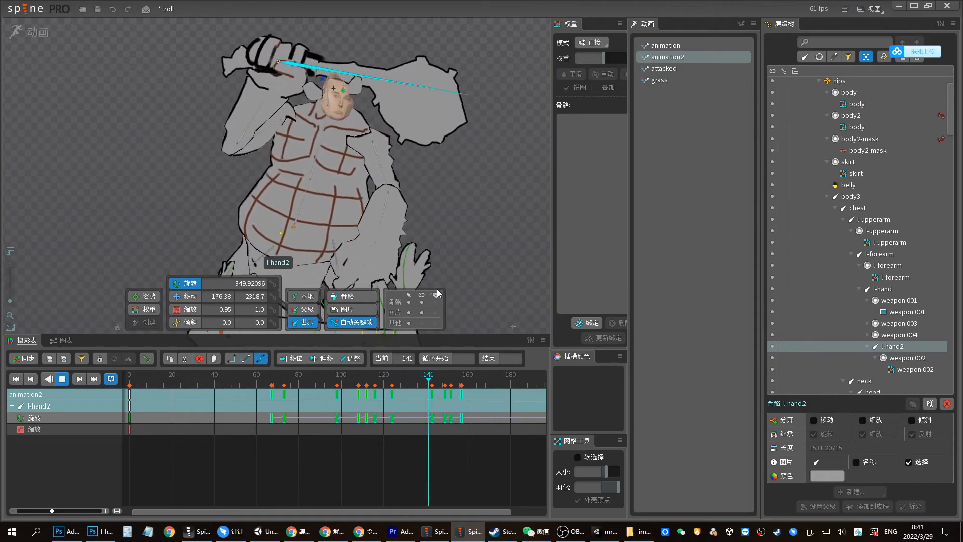
key("d")
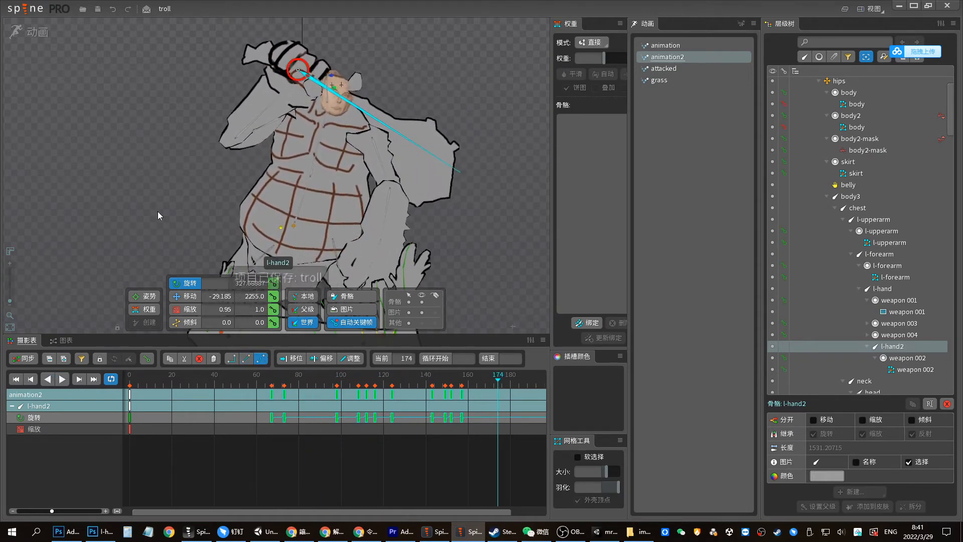
Inspect the keys of the head, headturn and lowerlip bones in animation2, checking the pose around frame 133
scroll(364, 174, "up", 5)
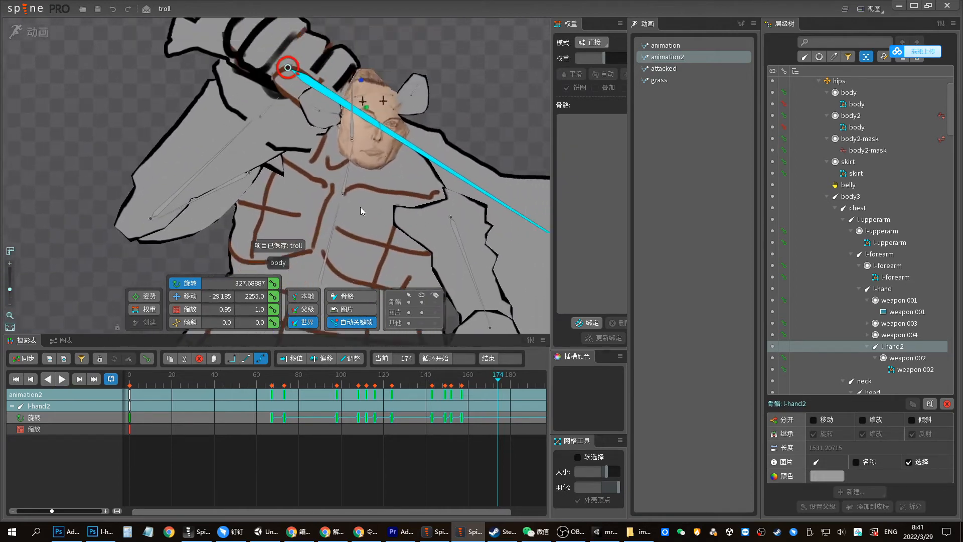
left_click(364, 174)
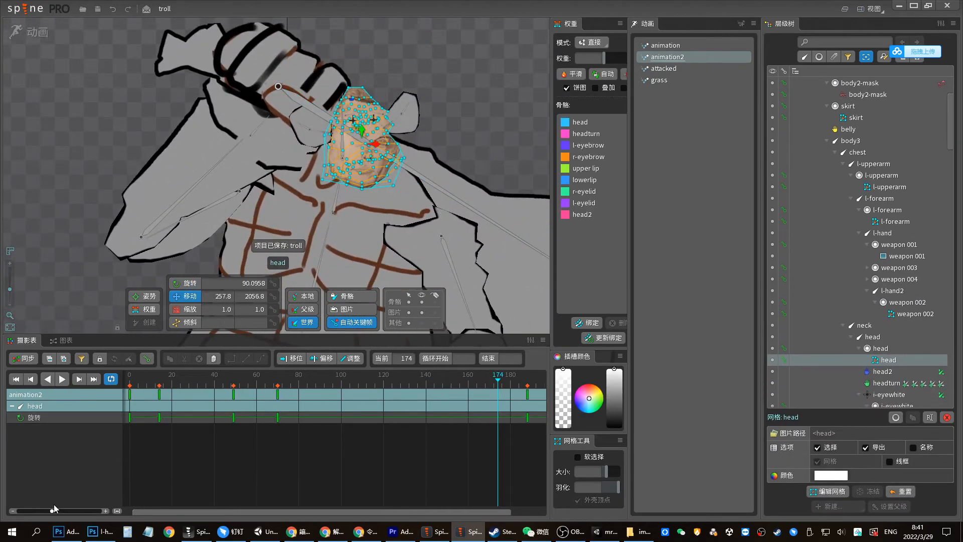
left_click_drag(54, 509, 49, 510)
key("space")
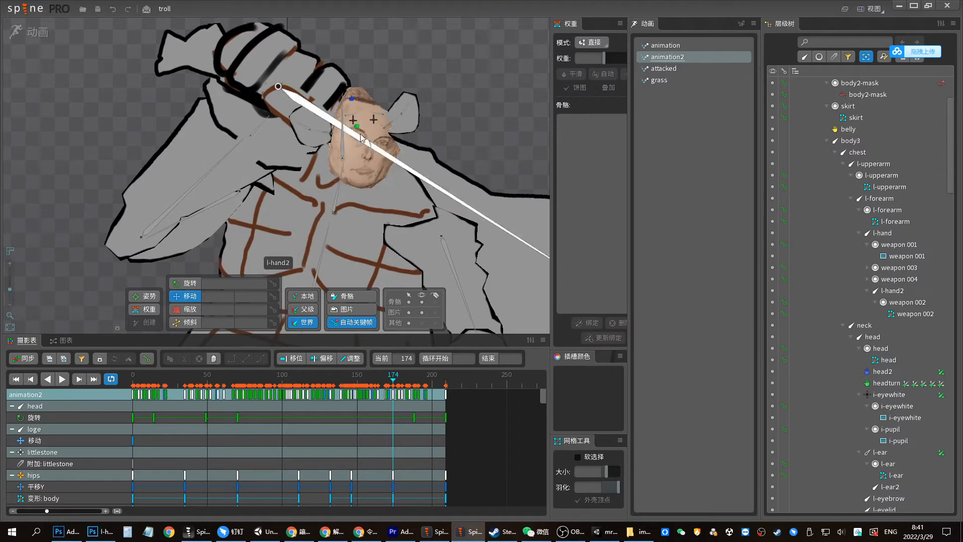
left_click(356, 125)
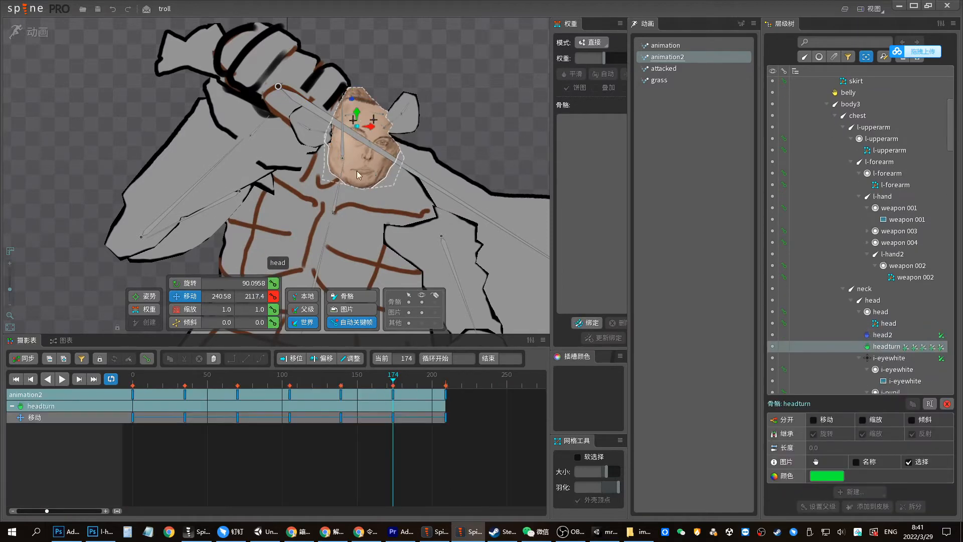
left_click_drag(281, 377, 332, 393)
left_click(371, 173)
scroll(278, 139, "down", 3)
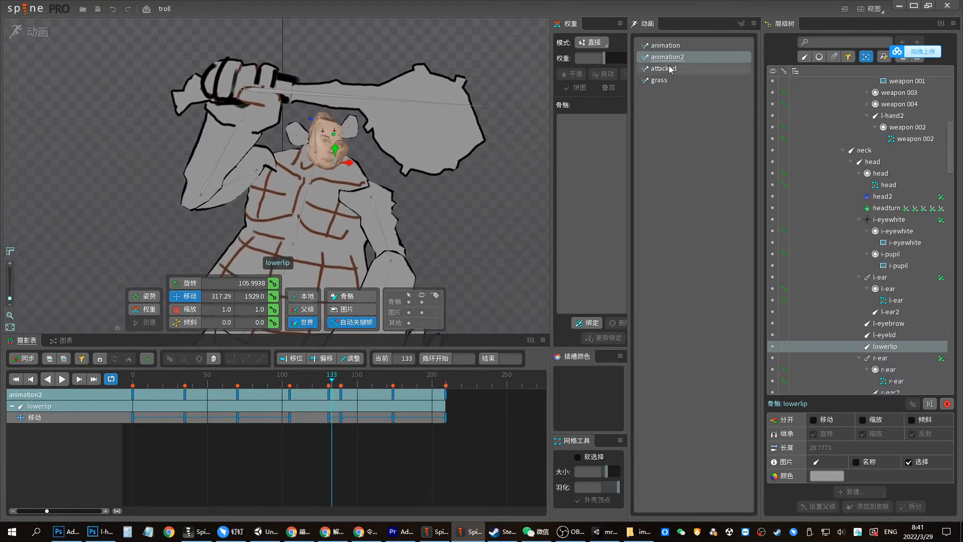
Play back animation2 from frame 0 to review the whole club-lifting motion
key("Home")
key("d")
key("space")
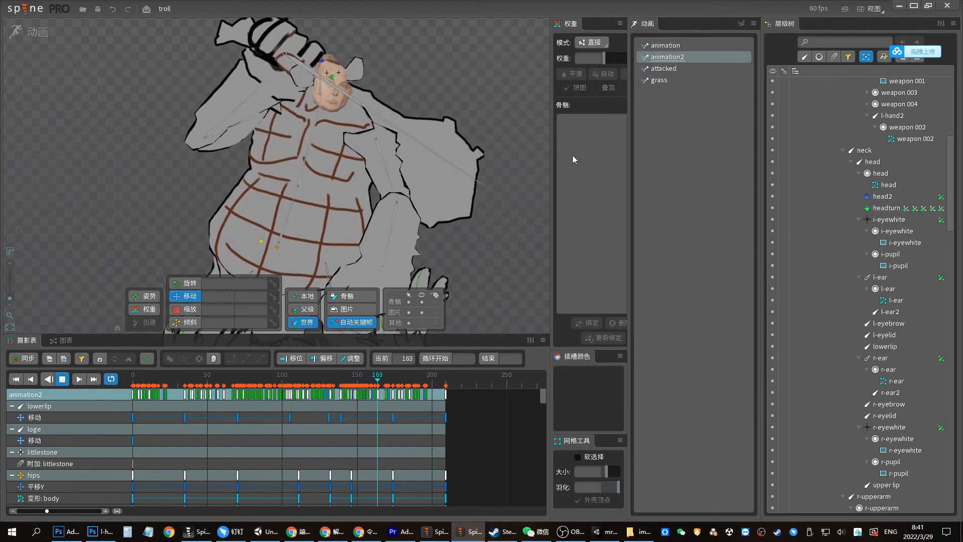
Open the attacked animation and play it repeatedly from frame 0 to examine the troll's reaction to the flying stone
left_click(672, 68)
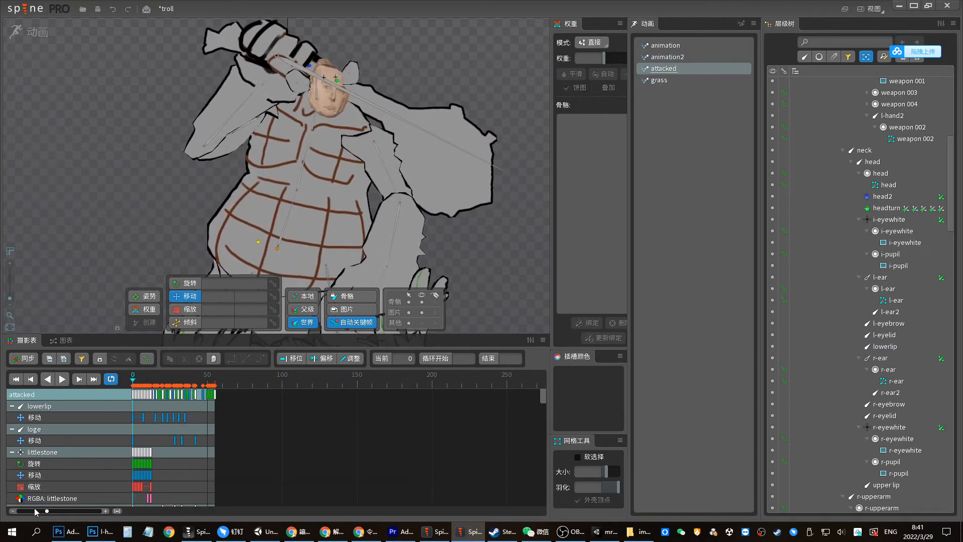
left_click_drag(47, 510, 63, 511)
key("d")
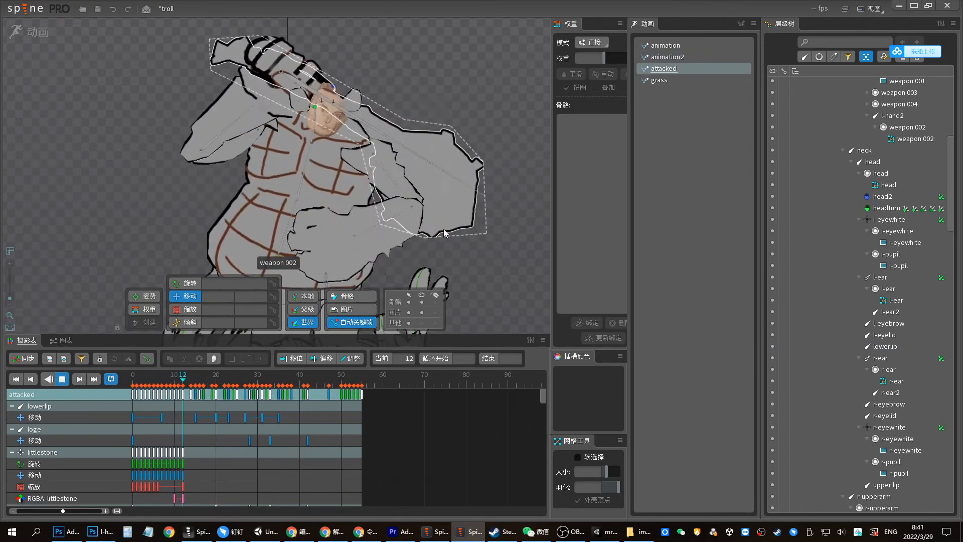
key("d")
key("Home")
key("d")
key("d")
key("Home")
key("d")
key("d")
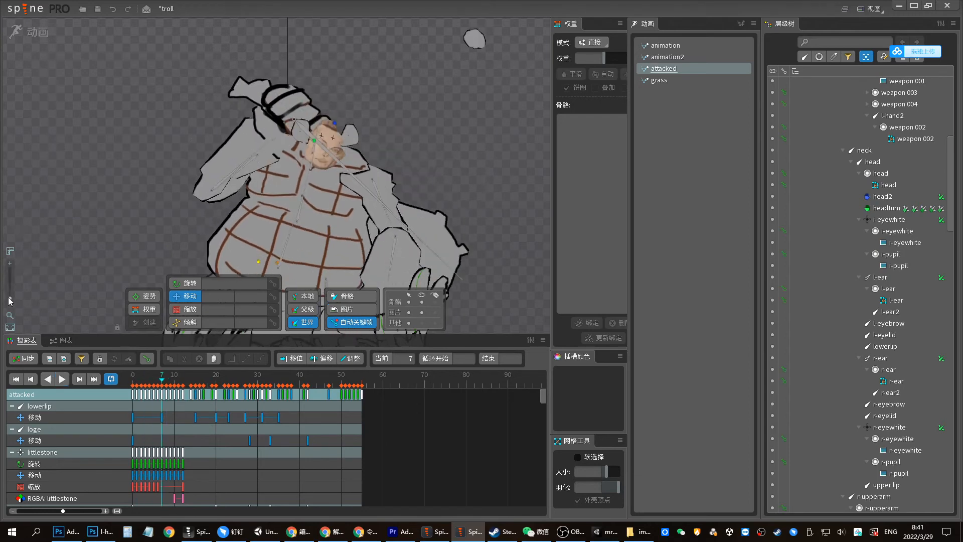
left_click_drag(9, 298, 10, 303)
key("Home")
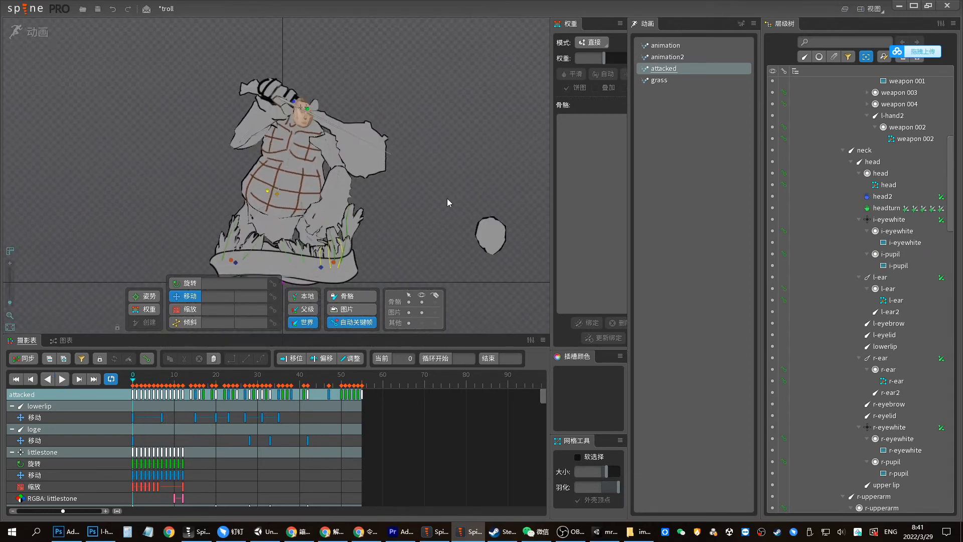
key("d")
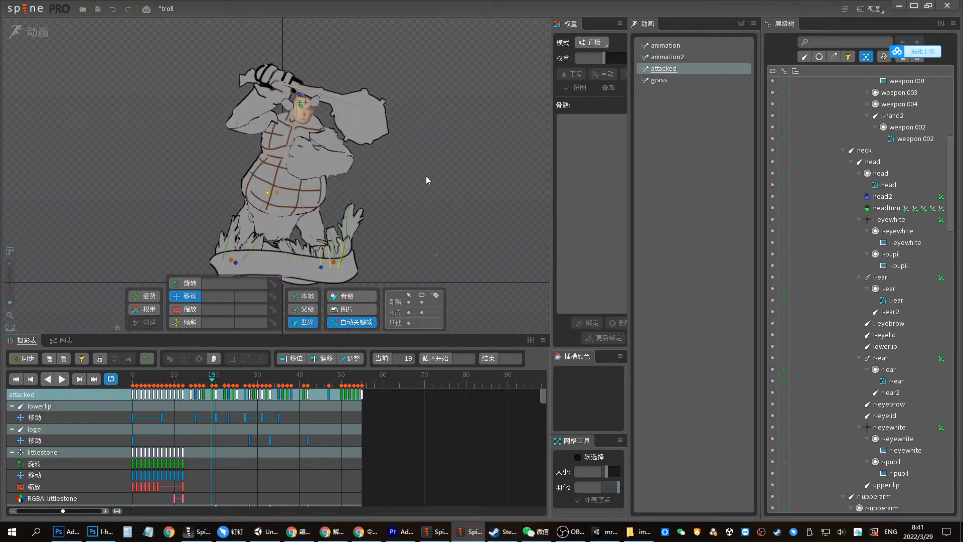
key("d")
key("Home")
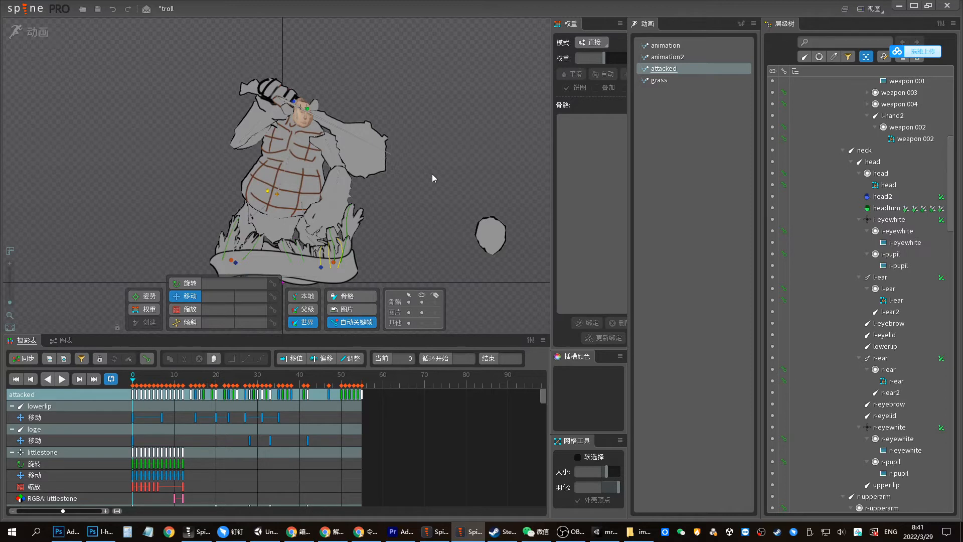
Switch to Photoshop and create a new white RGB document 913 pixels wide with an increased height, in an enlarged window
key("alt+Tab")
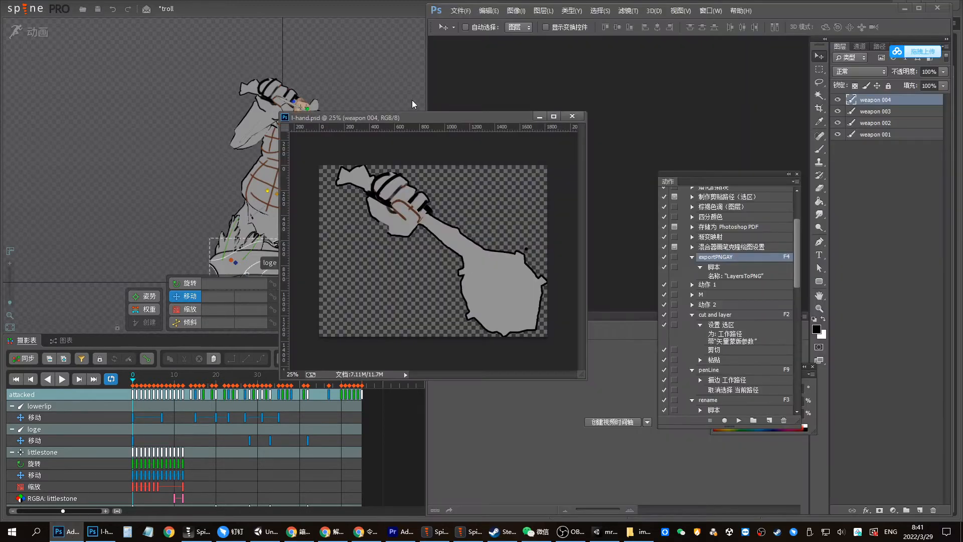
left_click(457, 14)
left_click(473, 31)
left_click(950, 7)
left_click(458, 10)
left_click(466, 19)
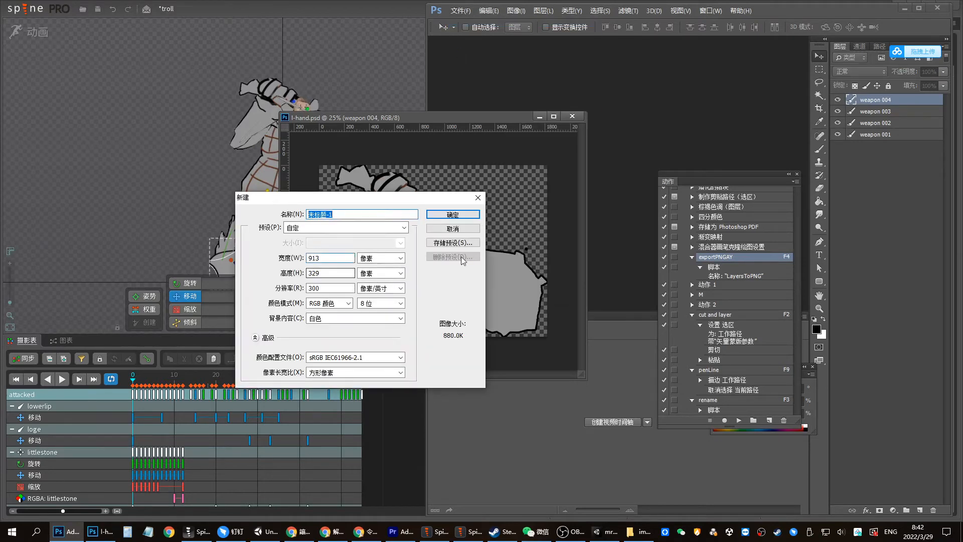
left_click_drag(297, 272, 483, 251)
left_click(453, 215)
left_click_drag(493, 57, 333, 65)
left_click_drag(458, 276, 671, 514)
key("ctrl+plus")
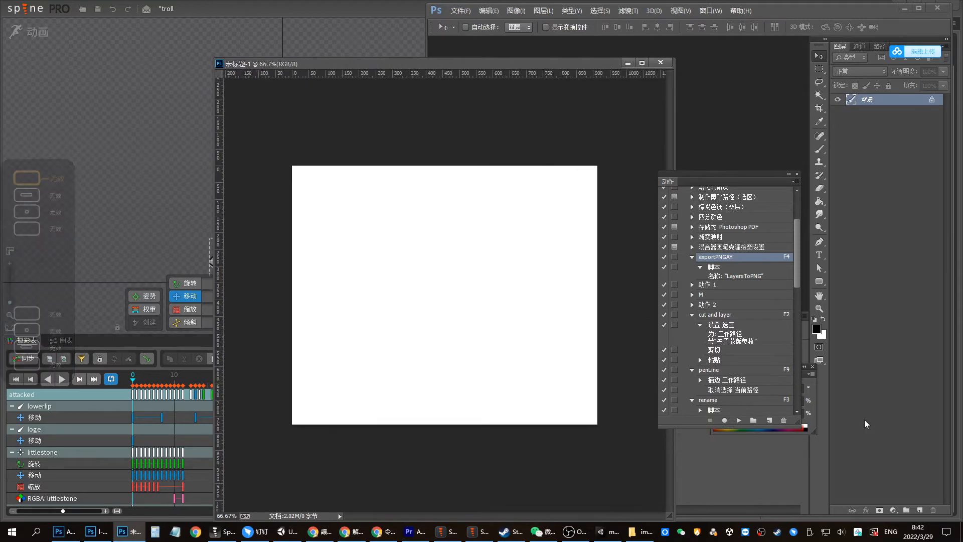
Add a new layer and sketch a side-view stick figure and a front-view figure with outstretched arms using a thin black brush
left_click(919, 510)
key("b")
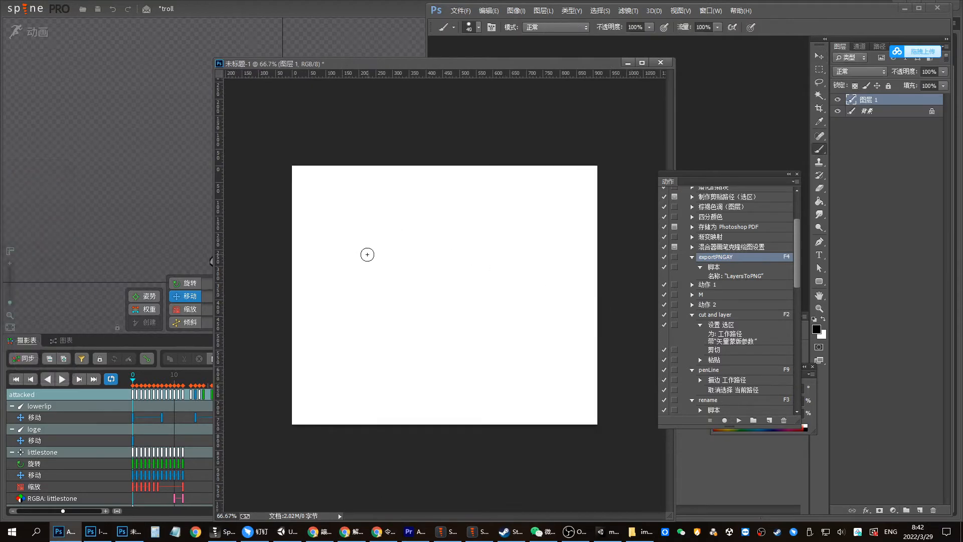
mouse_move(386, 249)
left_mouse_down()
mouse_move(354, 255)
mouse_move(374, 257)
left_mouse_up()
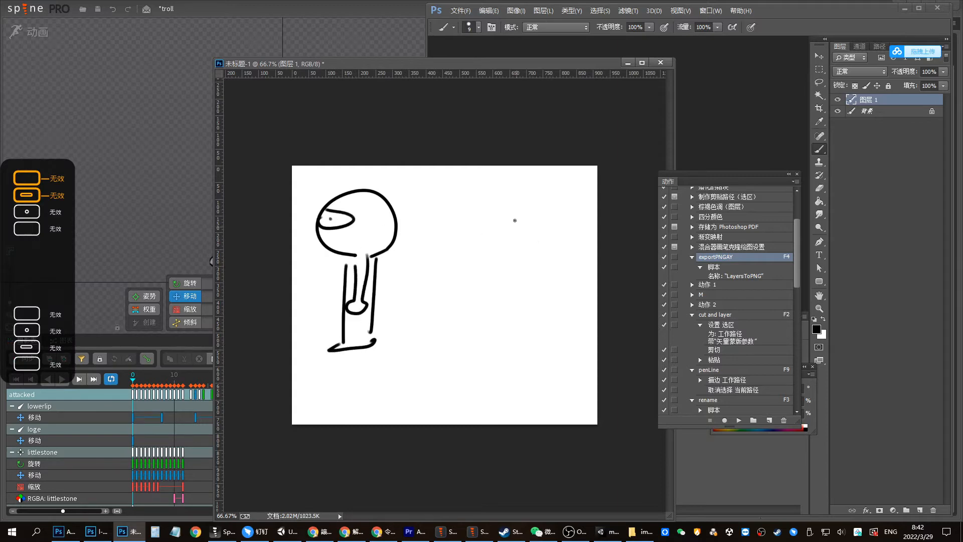
left_click_drag(532, 229, 462, 233)
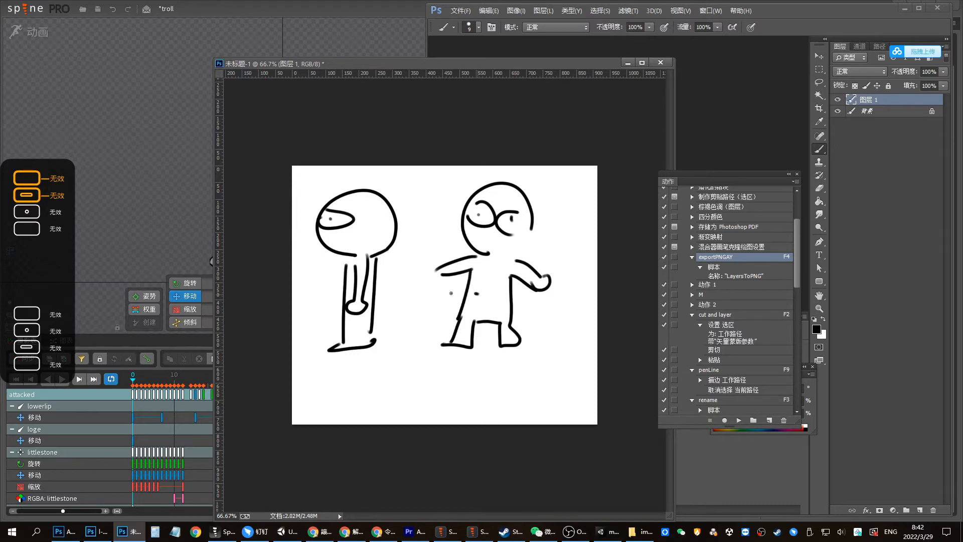
left_click_drag(409, 242, 429, 249)
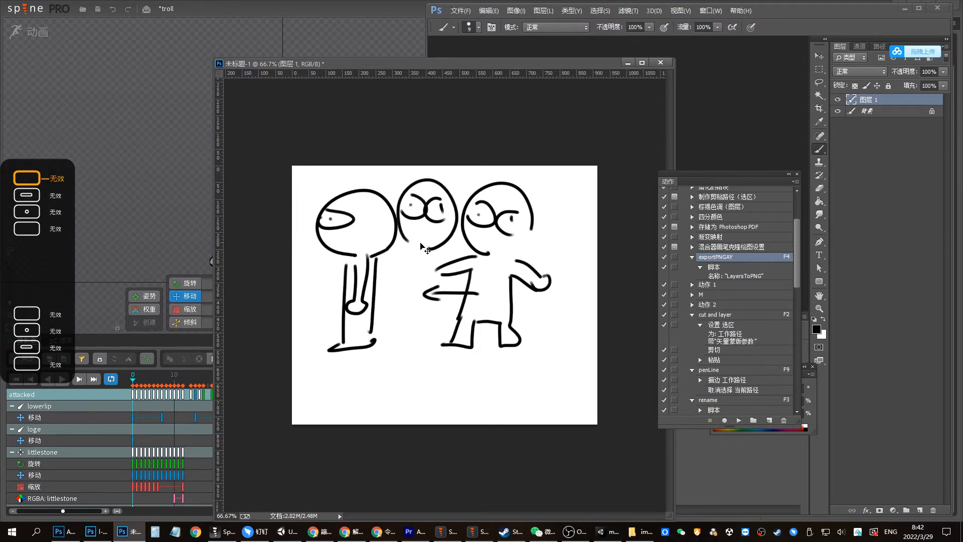
key("ctrl+alt+z")
key("ctrl+alt+z")
Select the front-view figure with a marquee, move it closer to the side-view figure, and deselect it
key("v")
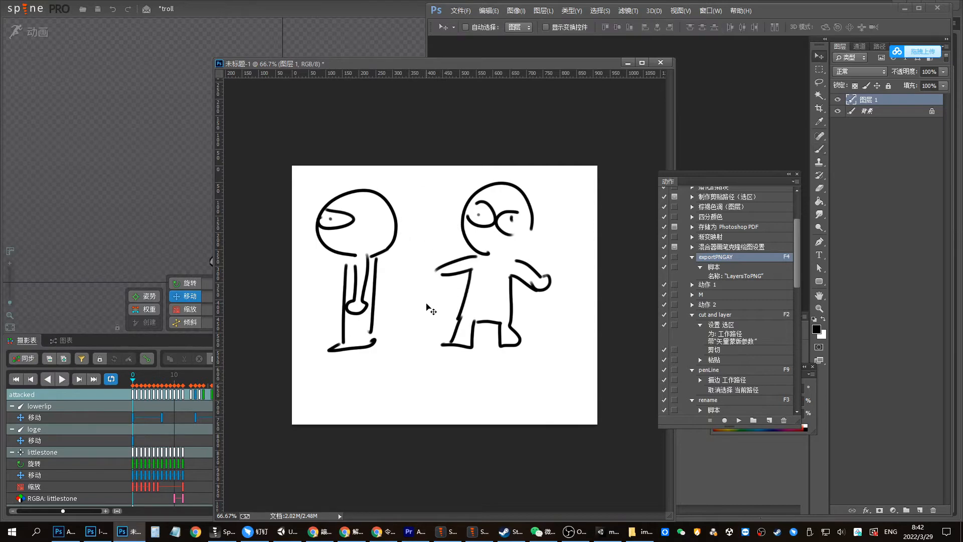
key("m")
left_click_drag(404, 381, 560, 173)
key("v")
left_click_drag(479, 258, 432, 264)
key("ctrl+d")
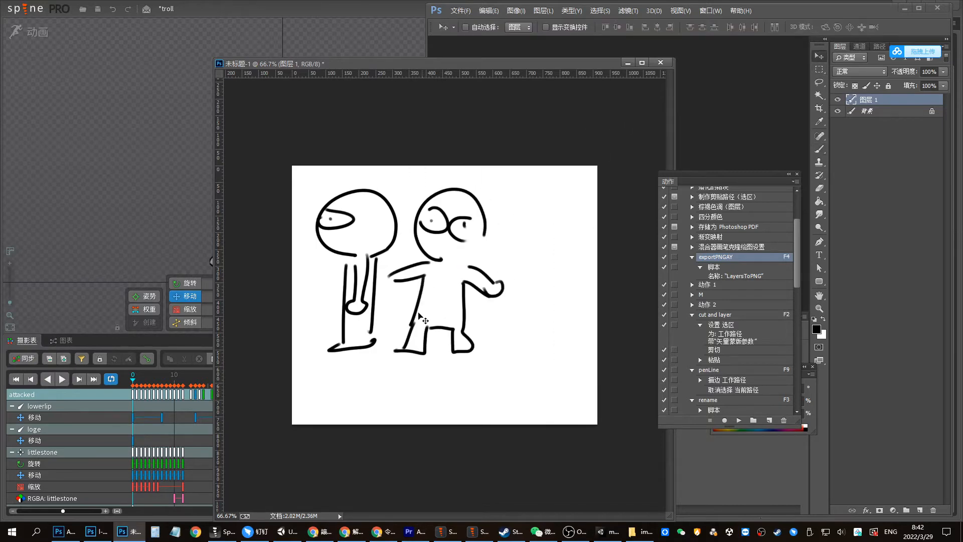
Brush a bent shape beside the lower body of the front-view figure, undoing unwanted strokes
key("b")
mouse_move(421, 333)
left_mouse_down()
mouse_move(376, 321)
mouse_move(390, 311)
left_mouse_up()
key("ctrl+alt+z")
key("ctrl+alt+z")
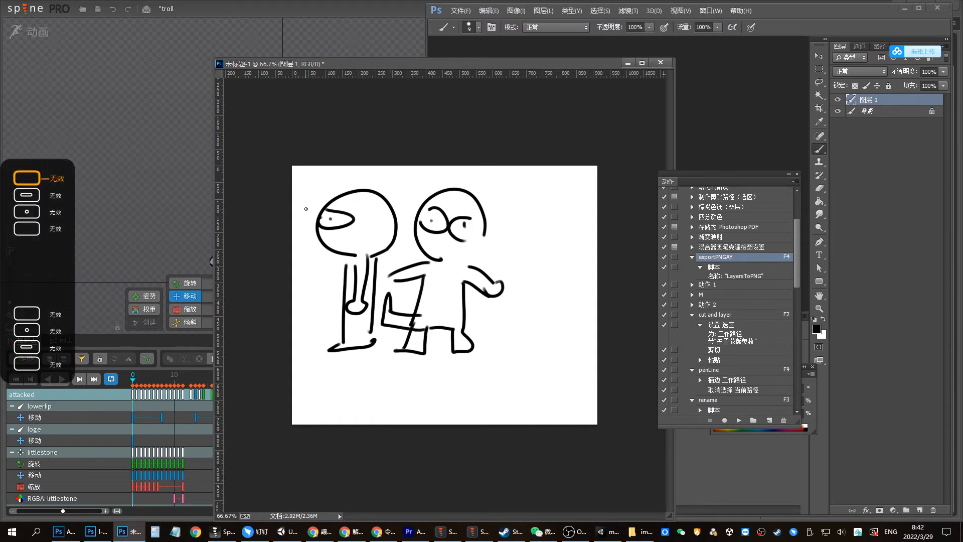
Undo the strokes beside the first figure, sketch a third side-view figure beyond the front-view one, and add curved strokes between them
key("ctrl+alt+z")
key("ctrl+alt+z")
key("ctrl+alt+z")
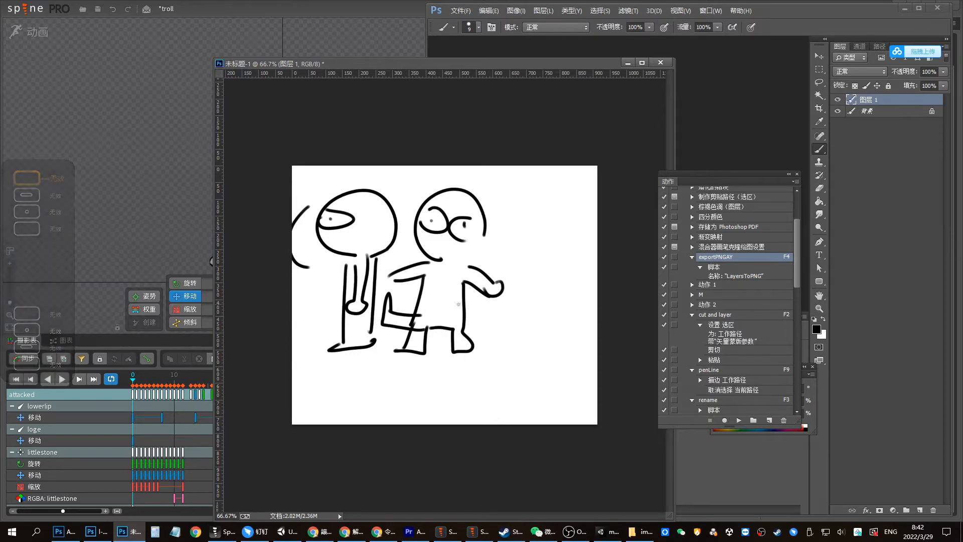
key("ctrl+alt+z")
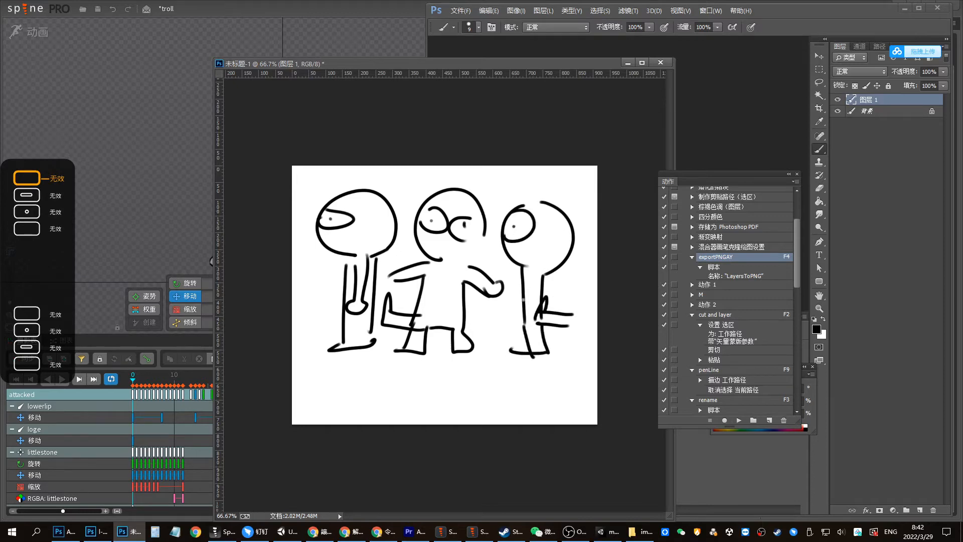
left_click_drag(508, 262, 423, 323)
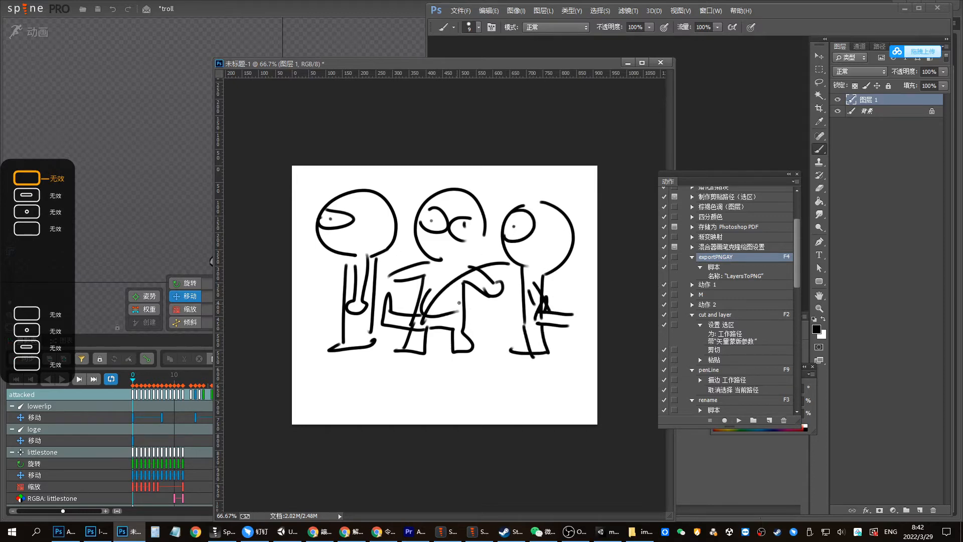
Switch back to Spine and scrub the opening frames of the attacked animation to examine the troll's pose as the stone hits
left_click(339, 10)
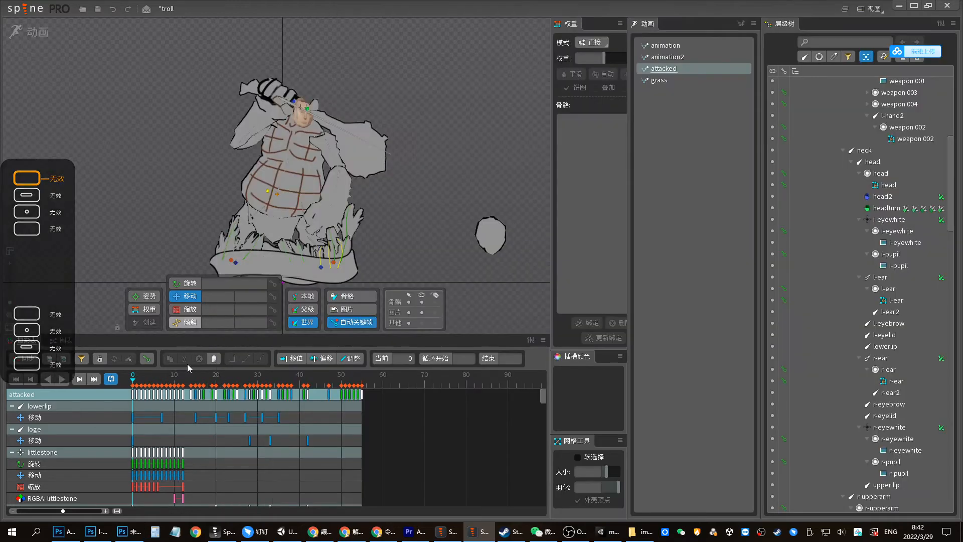
left_click_drag(136, 381, 151, 379)
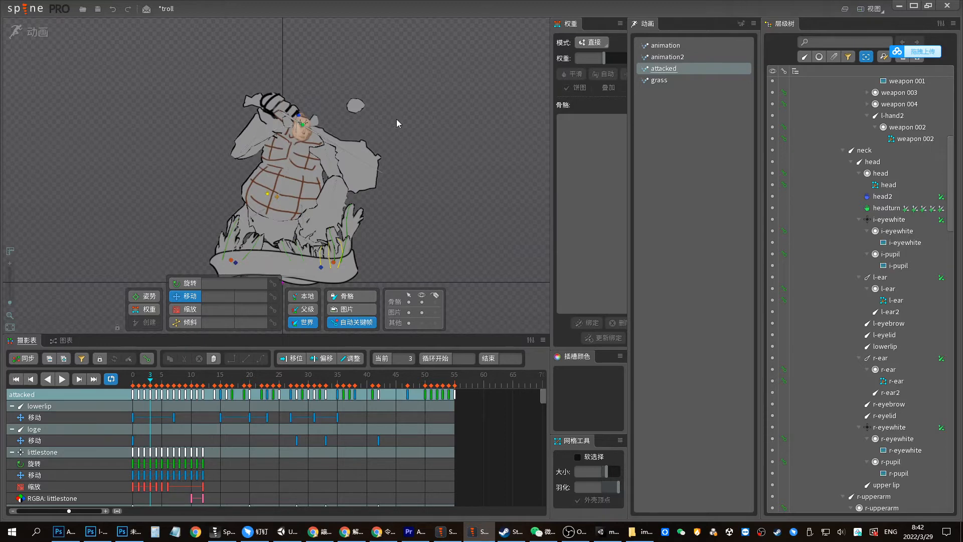
left_click(163, 384)
left_click_drag(163, 384, 133, 386)
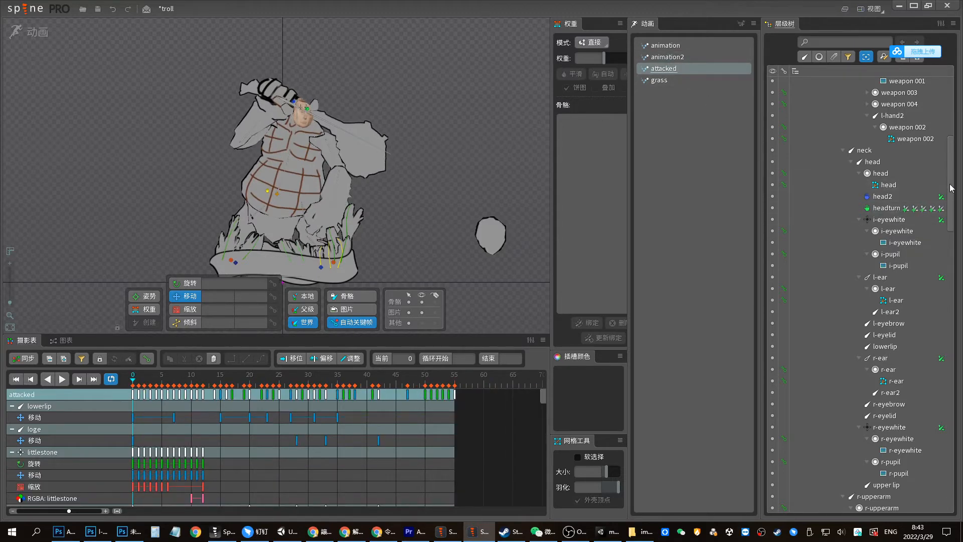
Duplicate the attacked animation as attacked2
scroll(910, 470, "down", 15)
left_click(836, 270)
key("ctrl+d")
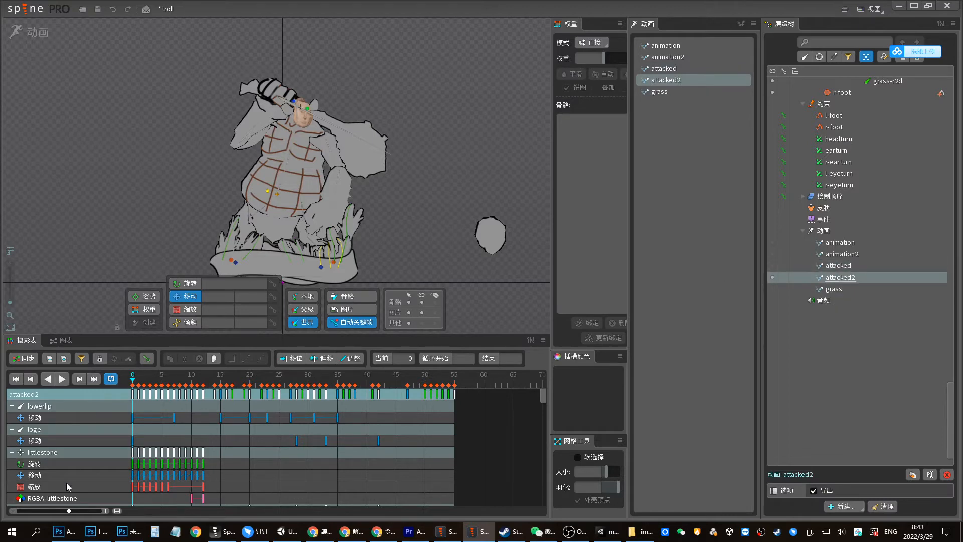
Try to delete the body3 bone's scale keys at frames 0, 7 and 20 in attacked2
left_click_drag(72, 512, 81, 513)
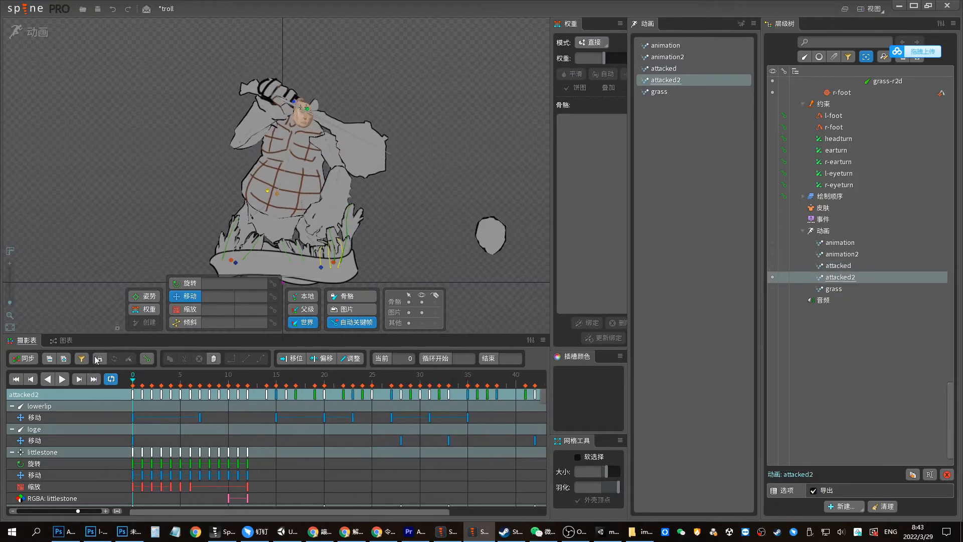
left_click(280, 191)
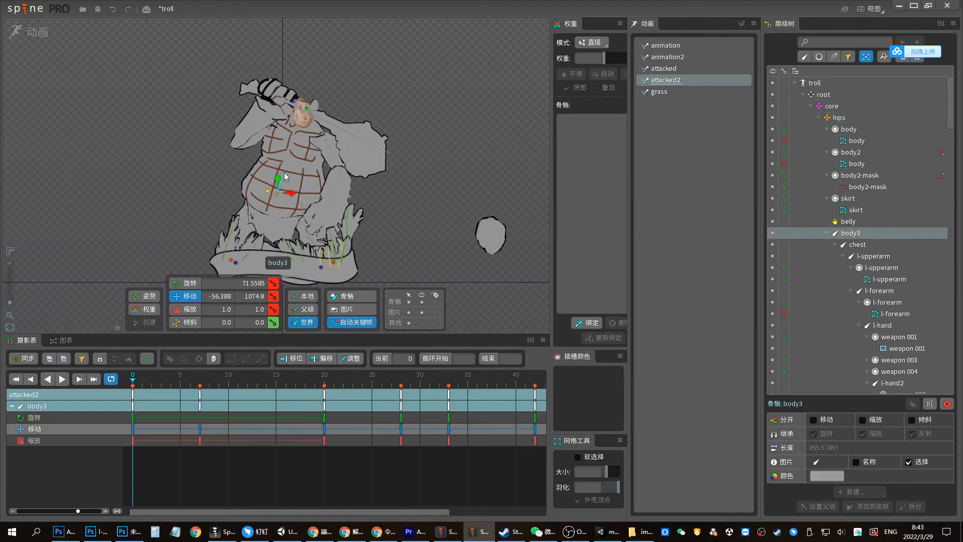
left_click(203, 395)
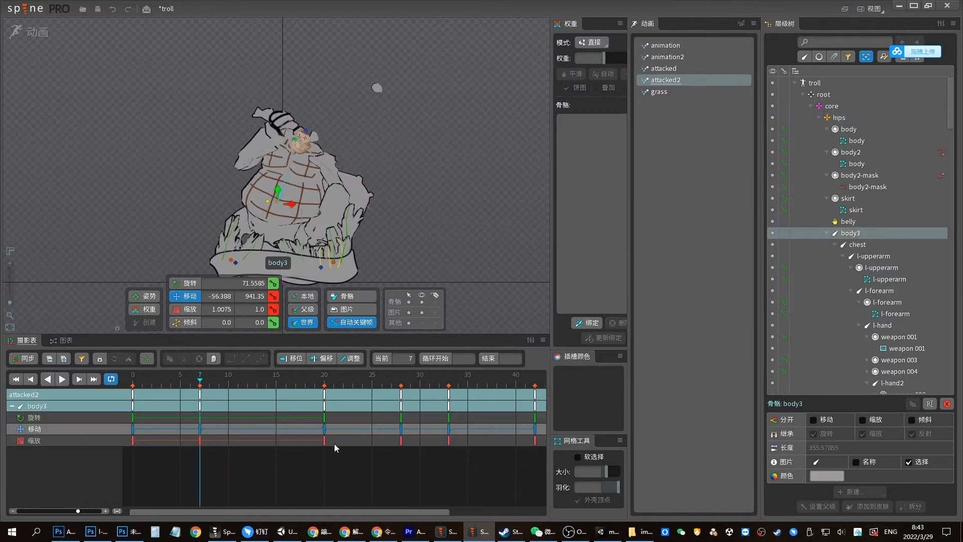
left_click_drag(335, 436, 59, 461)
key("Delete")
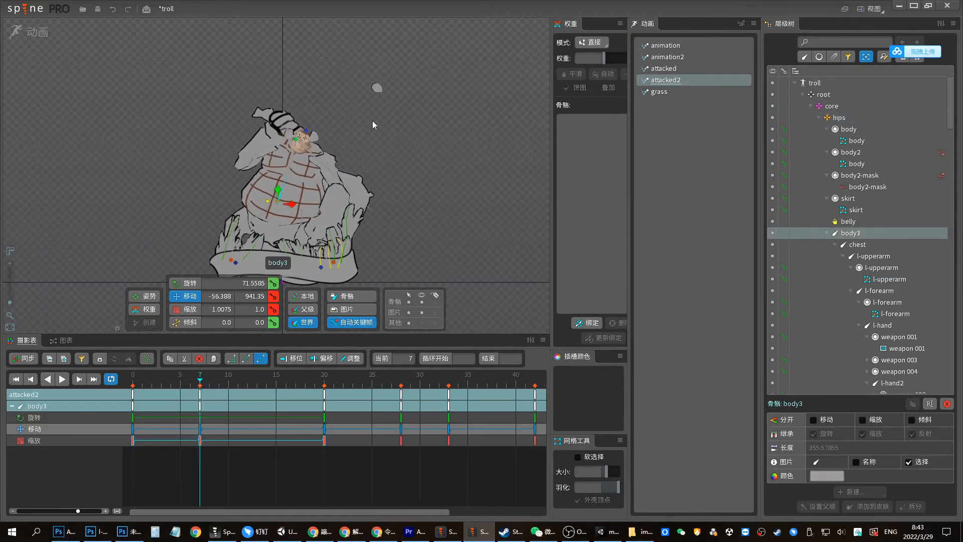
Select the chest bone and play back attacked2 to review the upper-body motion
left_click_drag(372, 120, 475, 131)
left_click_drag(466, 180, 423, 167)
left_click(354, 159)
key("space")
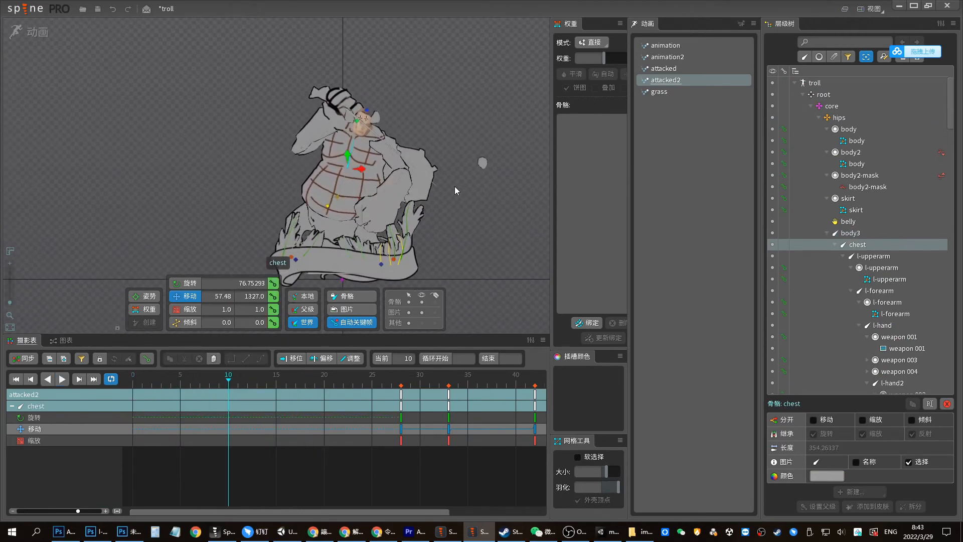
key("space")
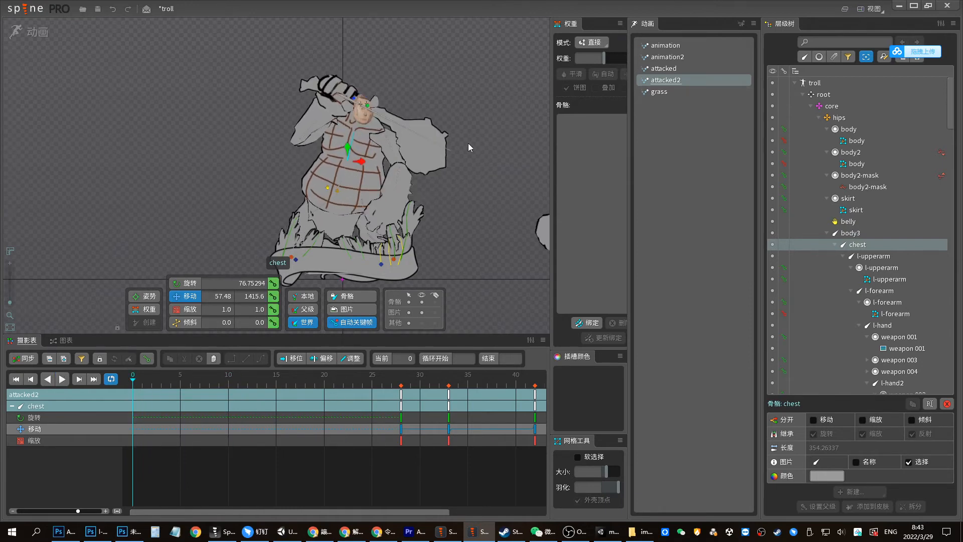
Select the littlestone bone and play back attacked2 to review the stone's flight and the troll's reaction around frames 10 to 15
left_click_drag(470, 146, 351, 121)
left_click(433, 212)
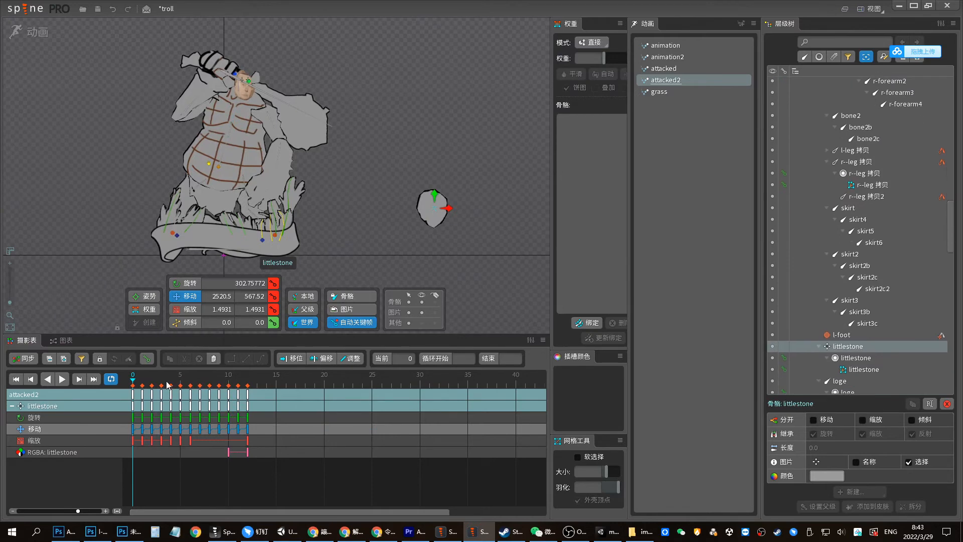
mouse_move(140, 384)
left_mouse_down()
mouse_move(152, 380)
mouse_move(132, 379)
mouse_move(190, 378)
mouse_move(133, 379)
left_mouse_up()
left_click(142, 382)
left_click_drag(362, 233, 381, 241)
key("d")
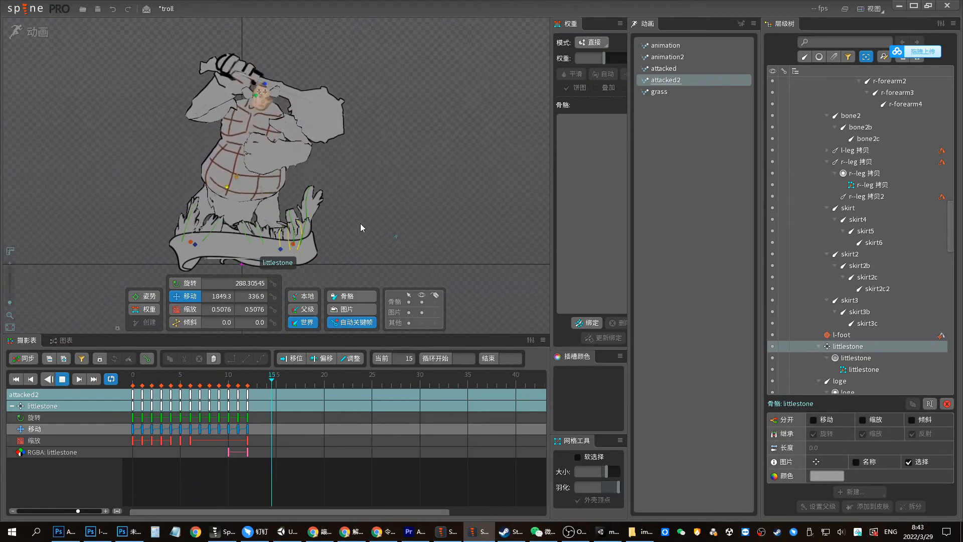
key("d")
left_click_drag(183, 376, 197, 396)
key("space")
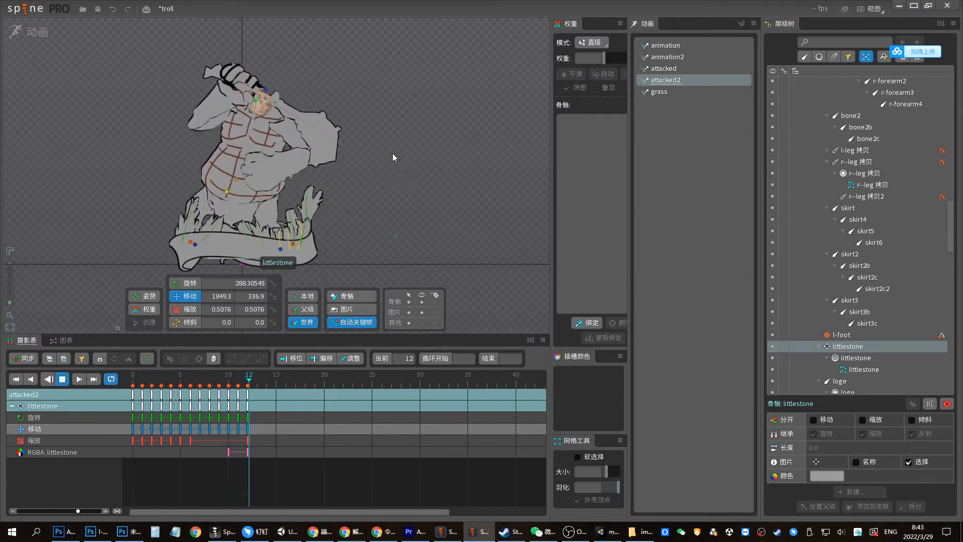
key("space")
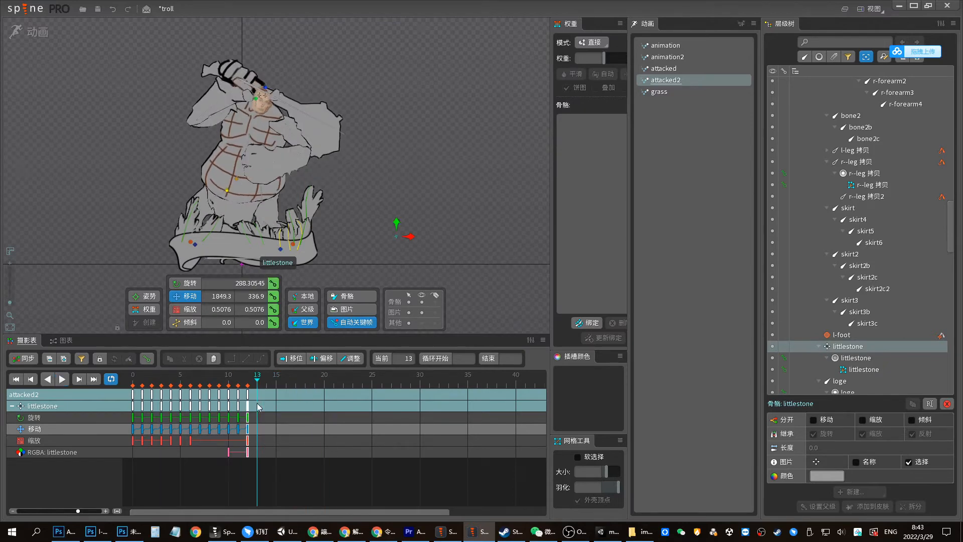
Delete all keys from the attacked2 animation, leaving the original attacked animation as it is
left_click(303, 467)
left_click(662, 69)
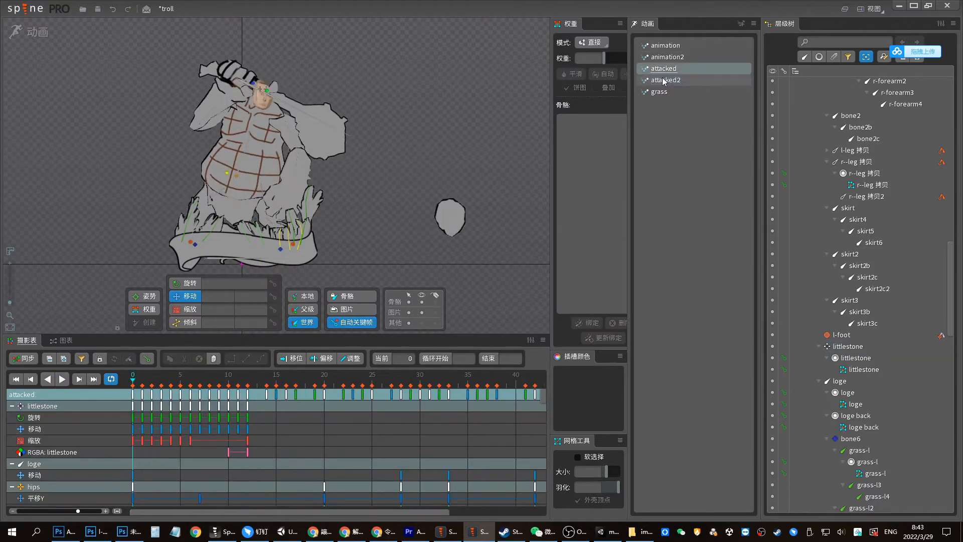
left_click(664, 80)
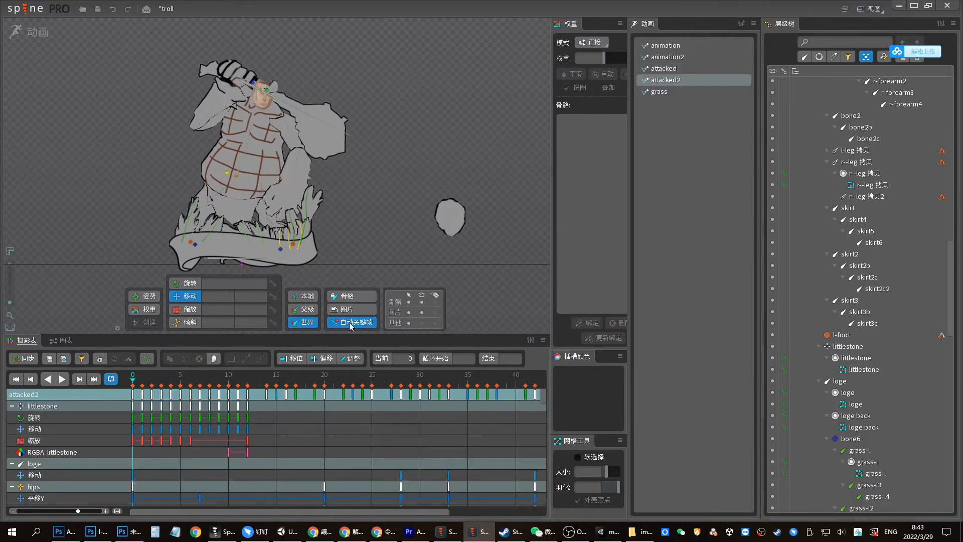
left_click(32, 511)
key("ctrl+a")
key("Delete")
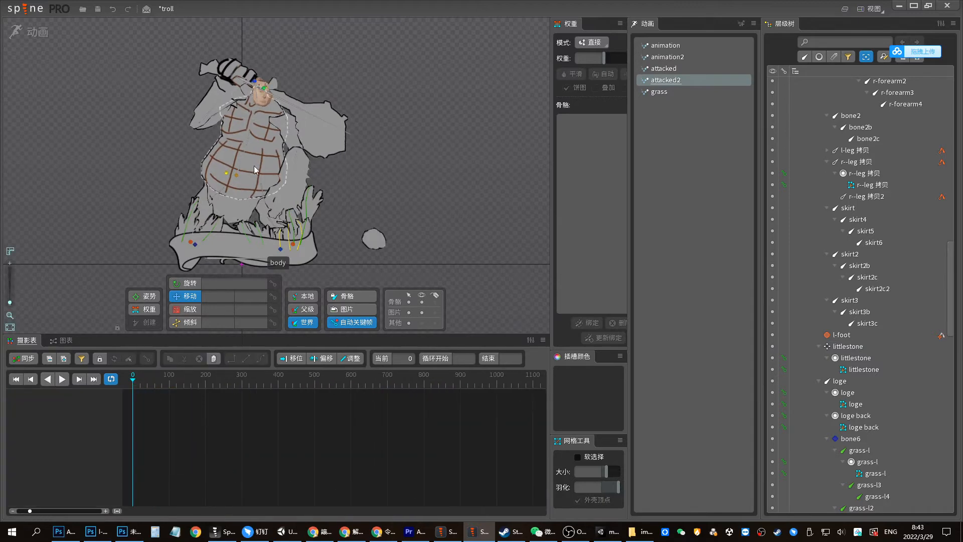
In setup mode, duplicate the littlestone bone and move the copy away from the troll to about 2699.8, 322.89
left_click(31, 33)
left_click(405, 335)
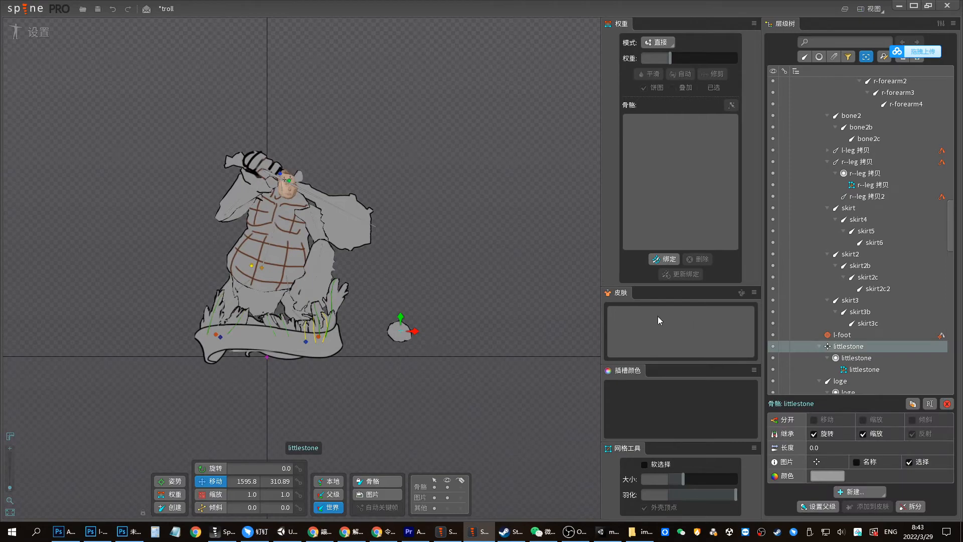
key("ctrl+d")
left_click(313, 297)
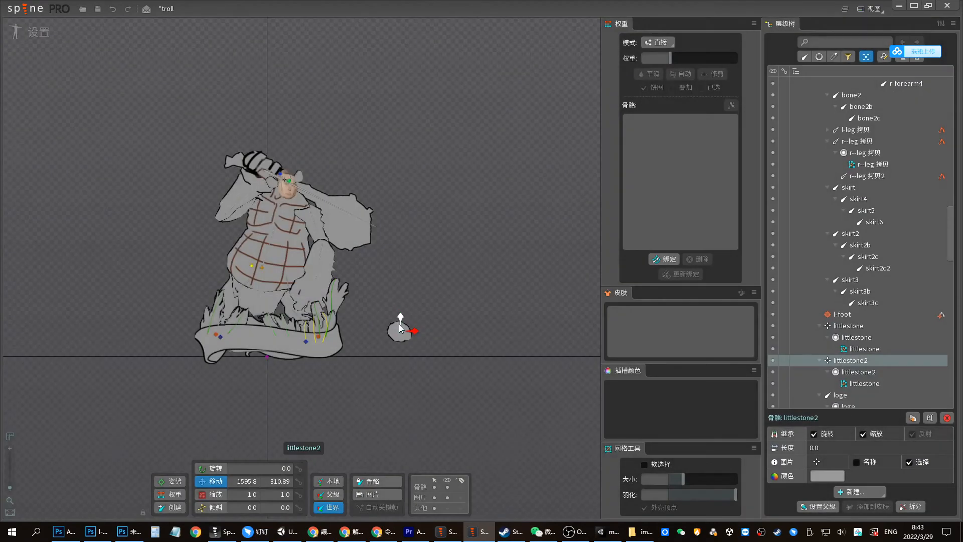
left_click_drag(401, 300, 494, 337)
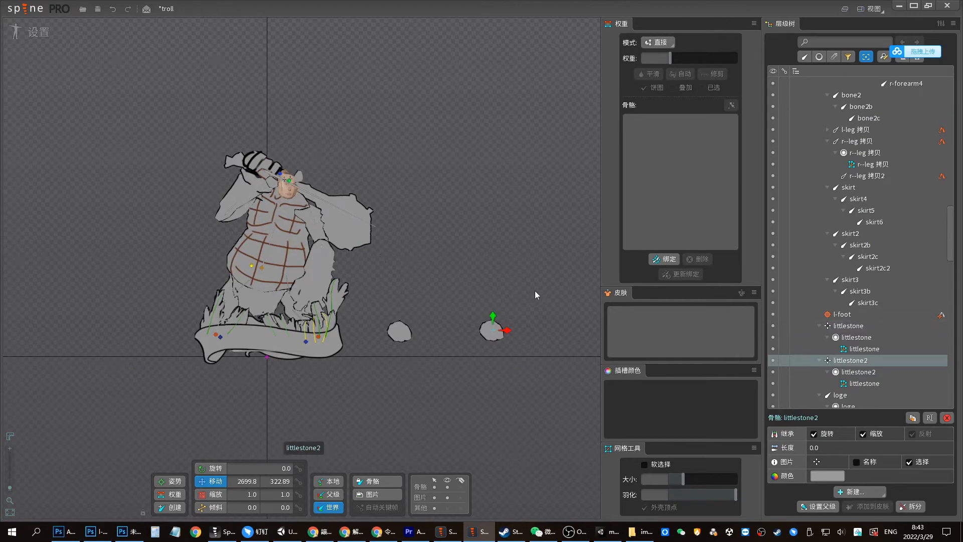
Try to draw a curved path under the root bone from the second stone to the troll's head and back outward
scroll(858, 150, "up", 10)
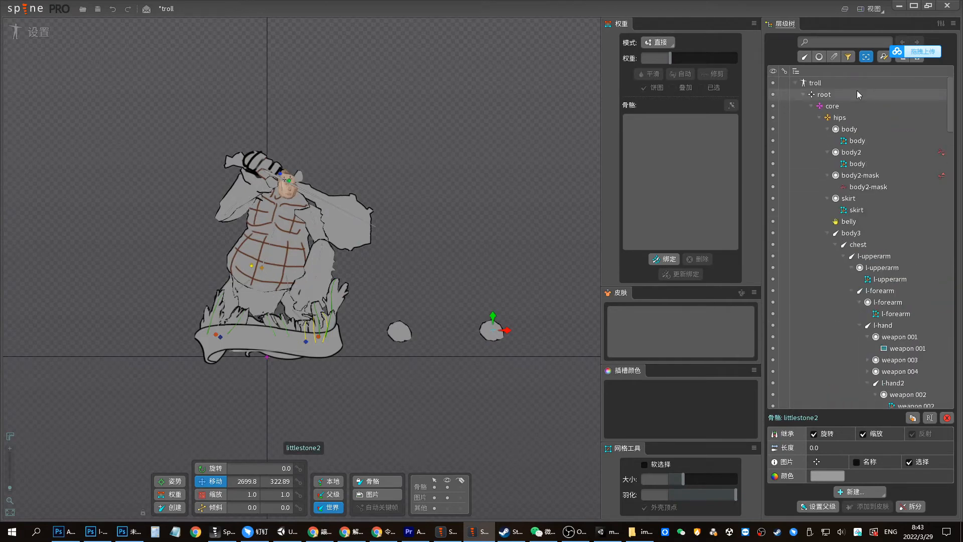
left_click(858, 95)
left_click(858, 491)
left_click(859, 470)
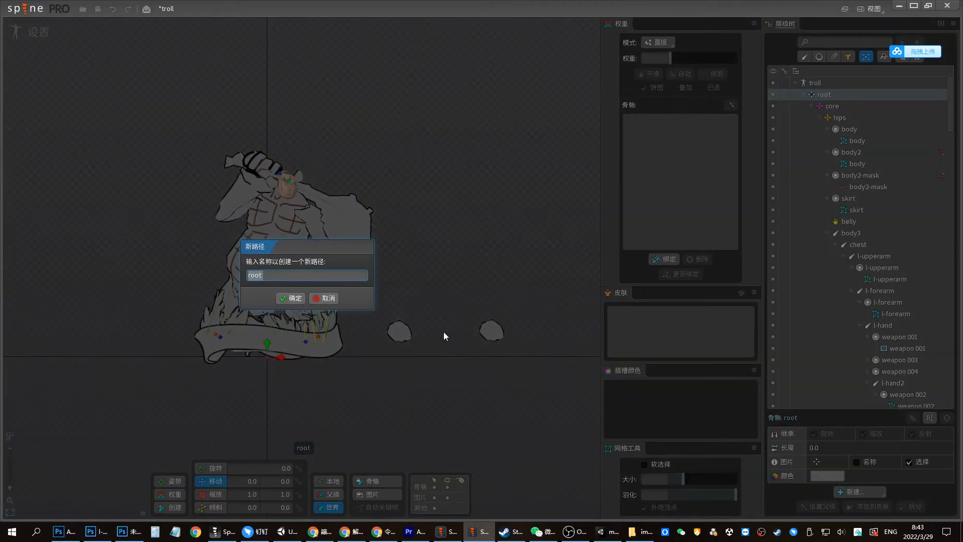
left_click(301, 300)
left_click(490, 354)
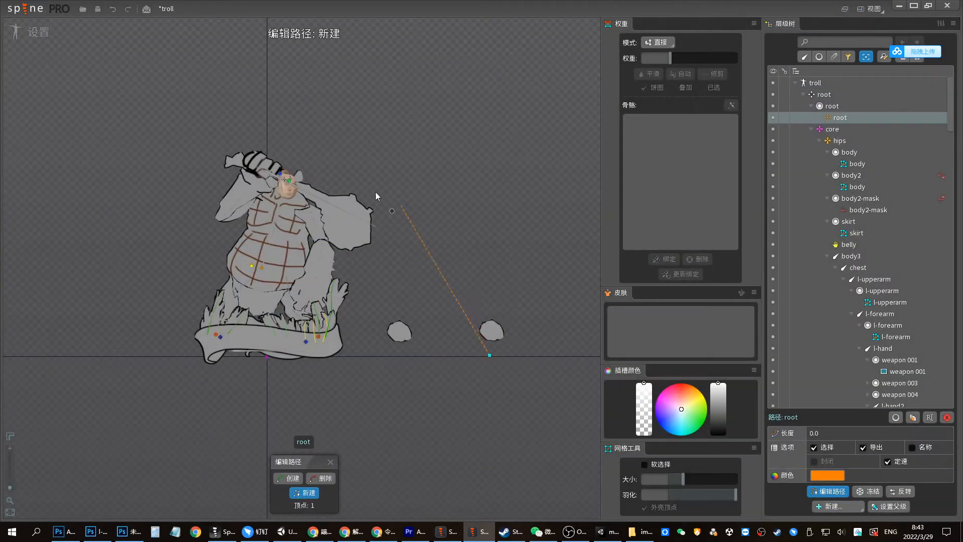
left_click_drag(296, 178, 400, 154)
left_click_drag(462, 129, 519, 186)
key("d")
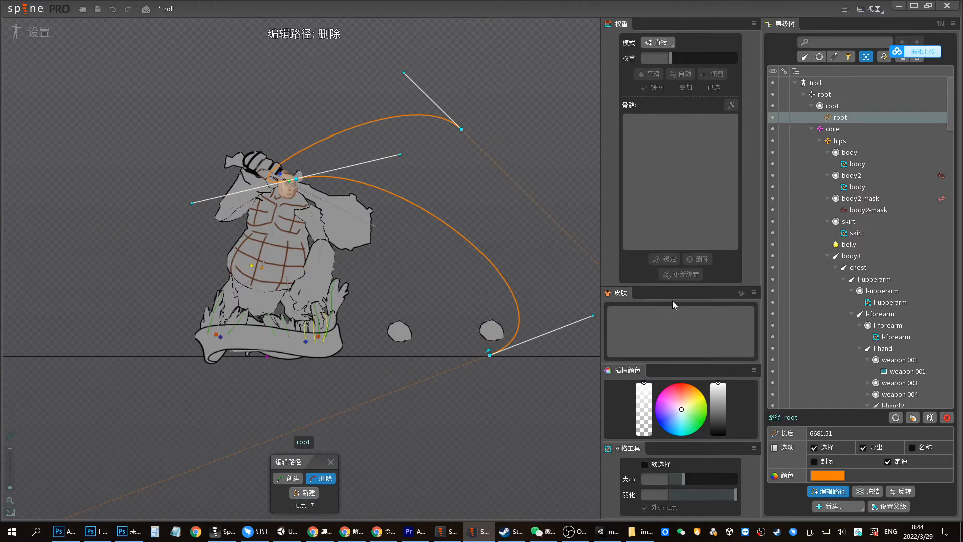
Delete the new path's slot under the root bone together with its attachment
left_click(834, 106)
key("Delete")
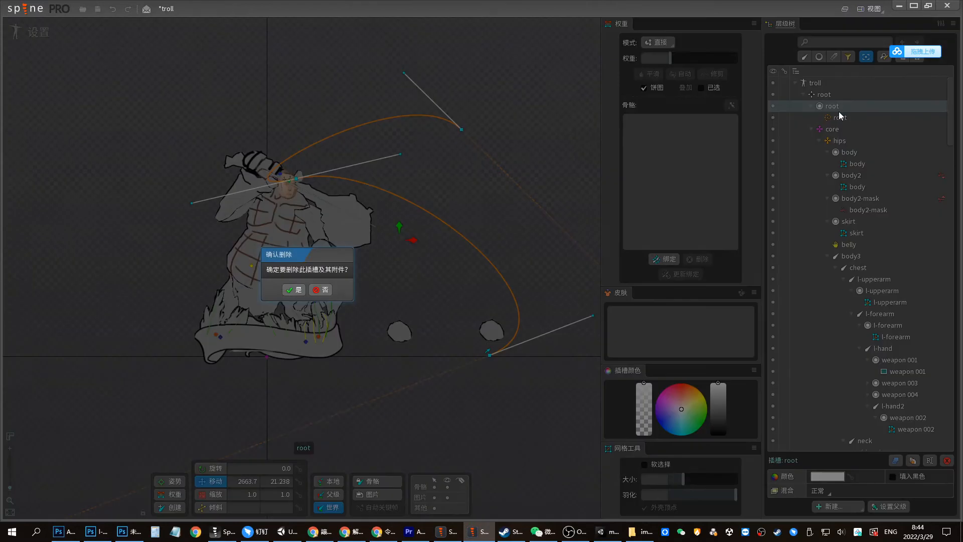
left_click(294, 290)
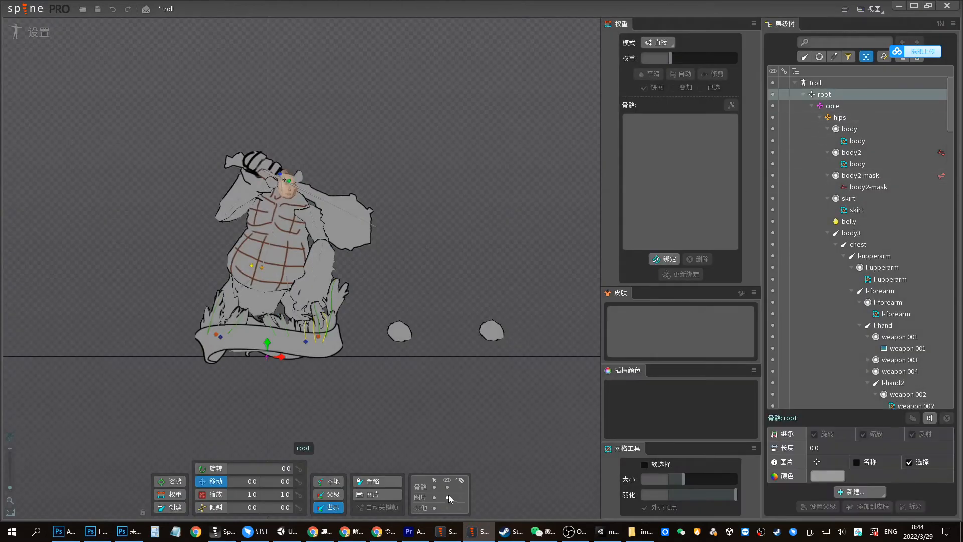
Set the littlestone2 bone's color to red and save the project
left_click(491, 330)
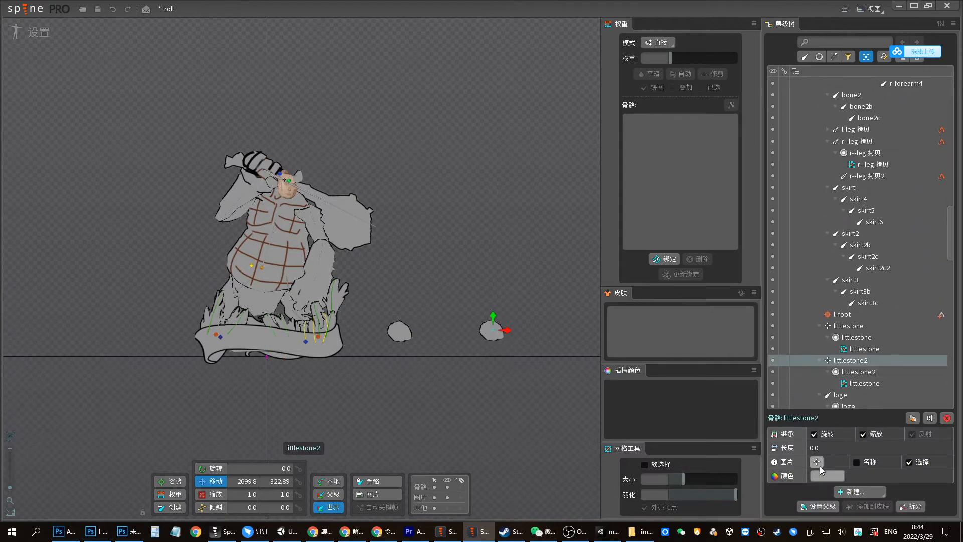
left_click(826, 476)
left_click(301, 344)
left_click(301, 398)
key("ctrl+s")
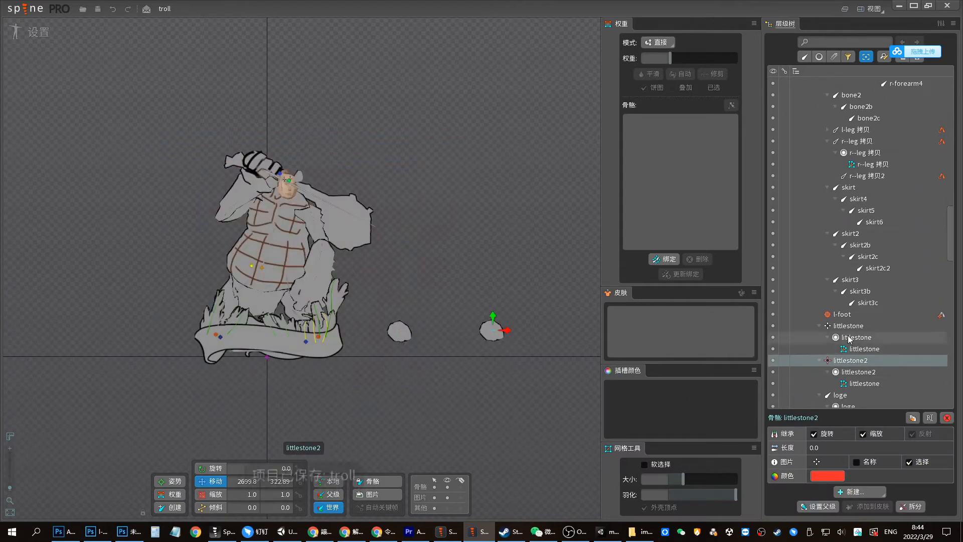
Try to add a new bone under root, placed just below the second stone at about 2687.7, -416.76
left_click(848, 336)
scroll(956, 213, "up", 3)
left_click(834, 96)
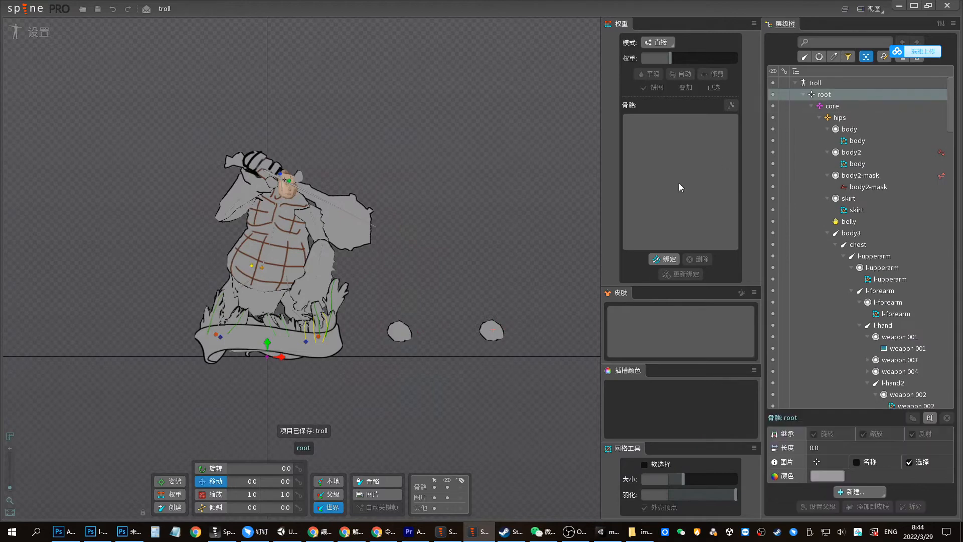
left_click(490, 331)
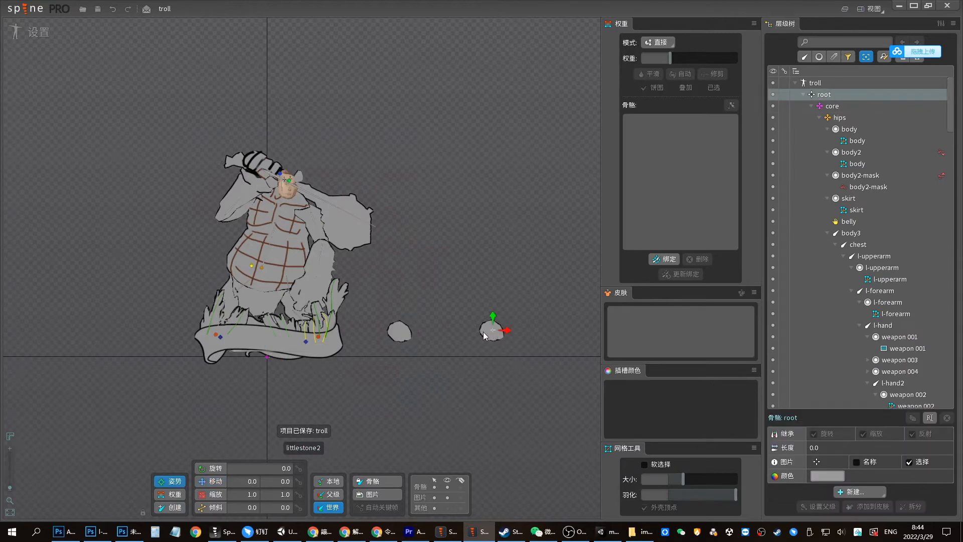
scroll(943, 244, "up", 15)
left_click(824, 94)
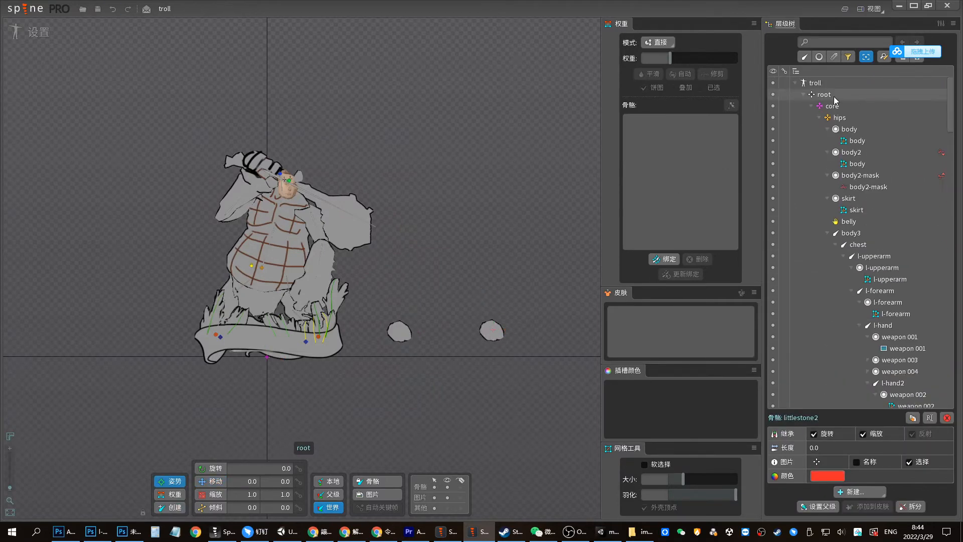
left_click(493, 382)
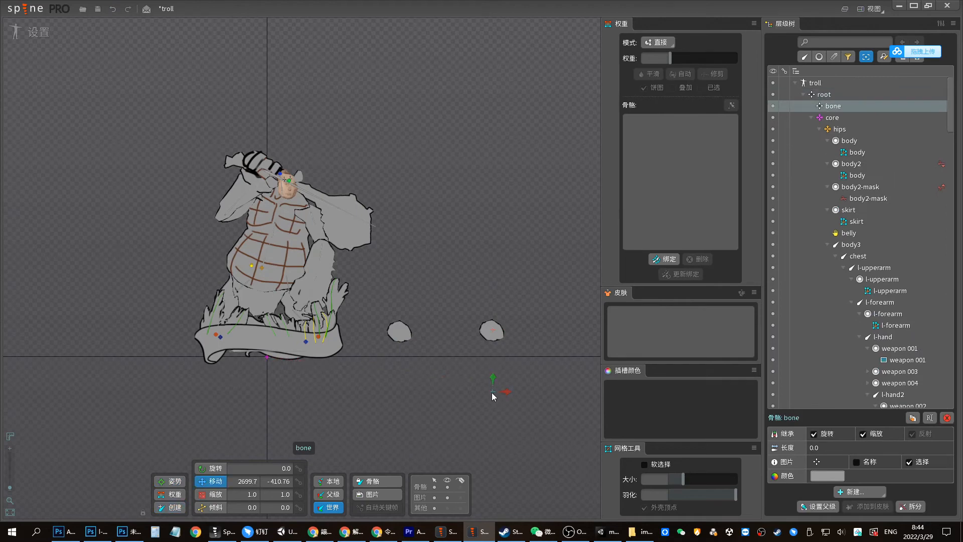
left_click(490, 330)
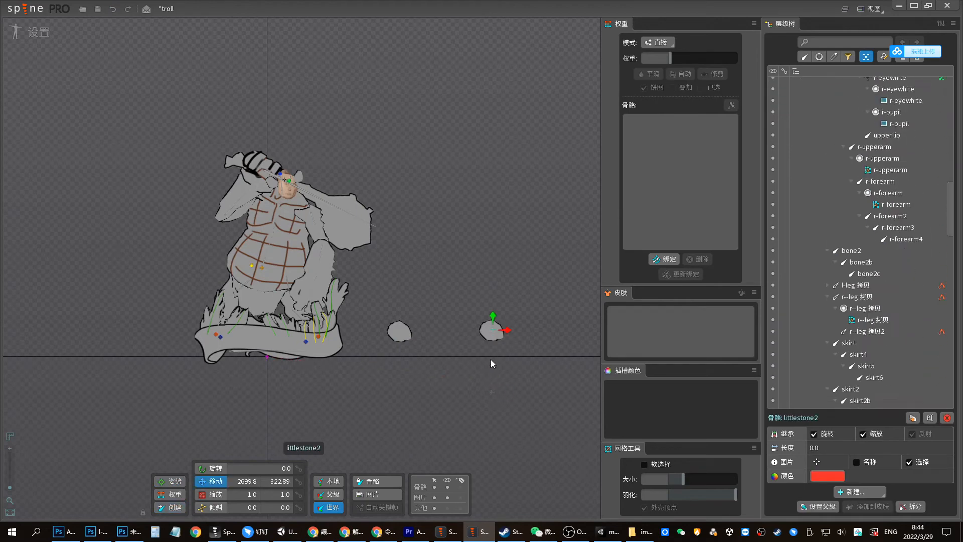
left_click(493, 385)
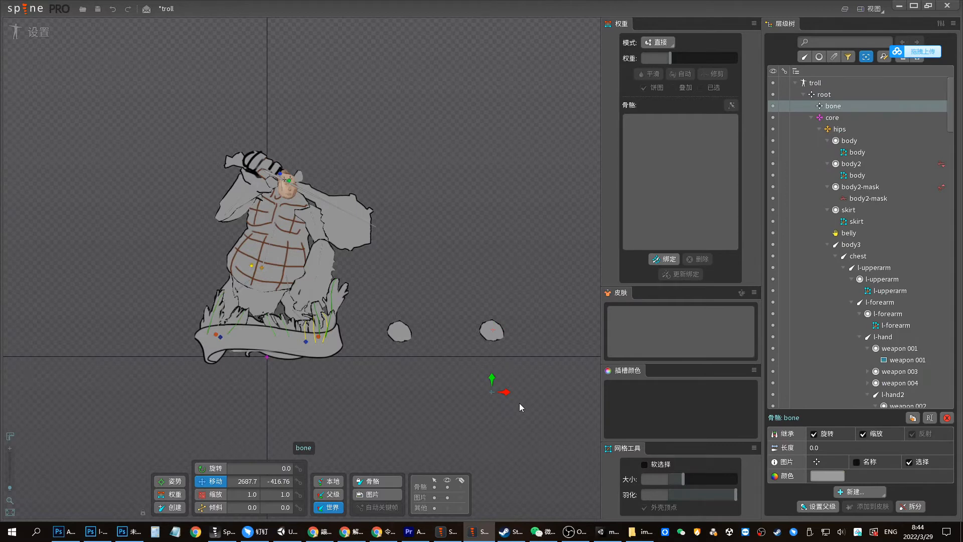
Delete the extra bone placed under root below the second stone
key("Delete")
left_click(316, 290)
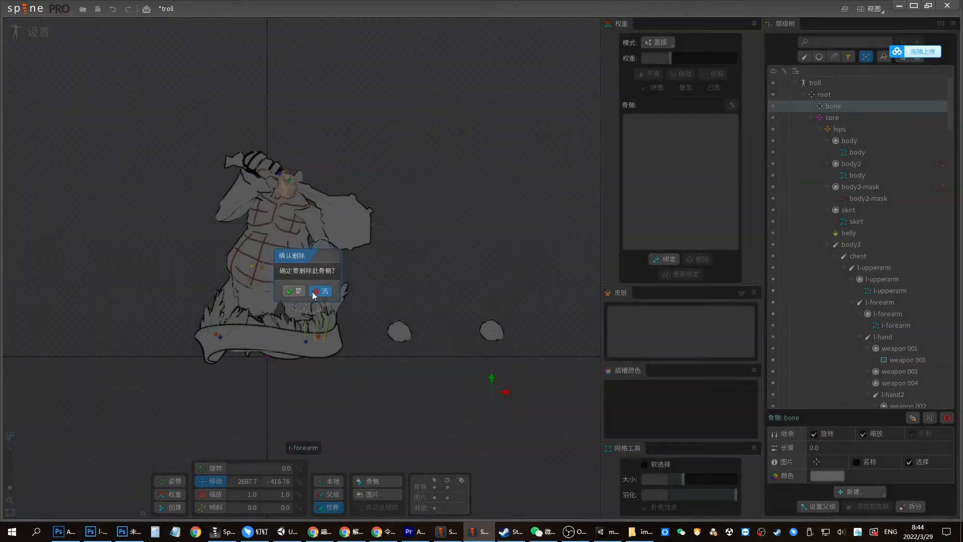
left_click_drag(489, 399, 476, 405)
key("Delete")
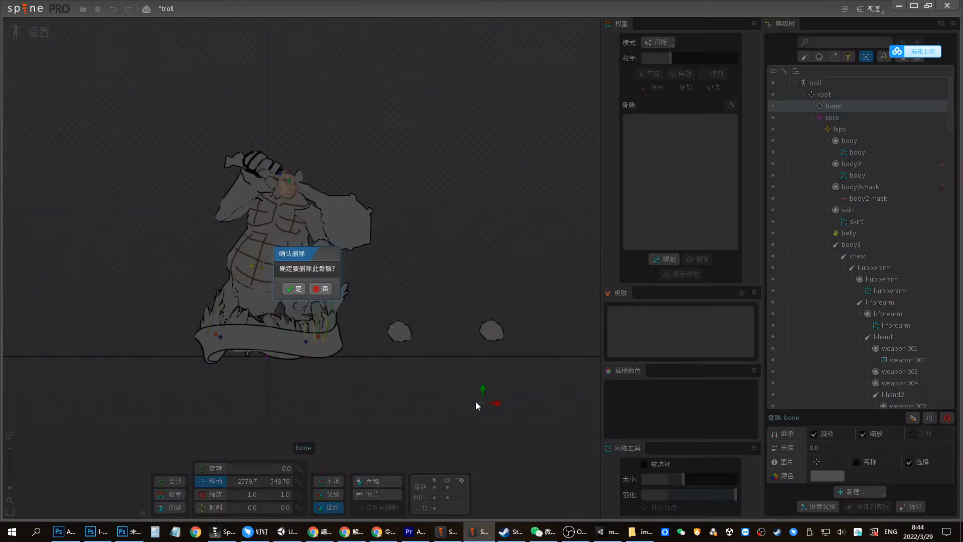
left_click(294, 290)
In attacked2, key littlestone2's translation at frame 0, and at frame 35 move it onto the troll's face at about 329.85, 2104.9
key("ctrl+Tab")
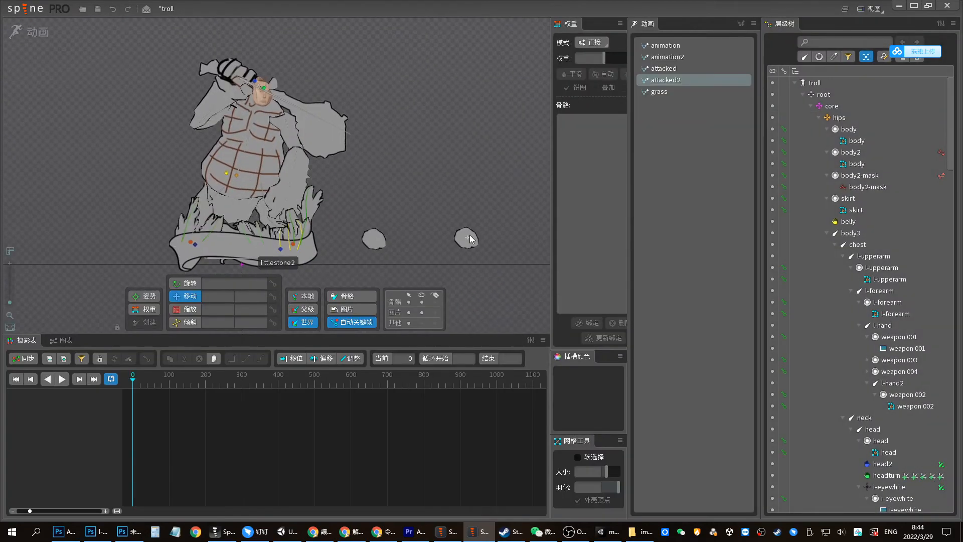
left_click(271, 298)
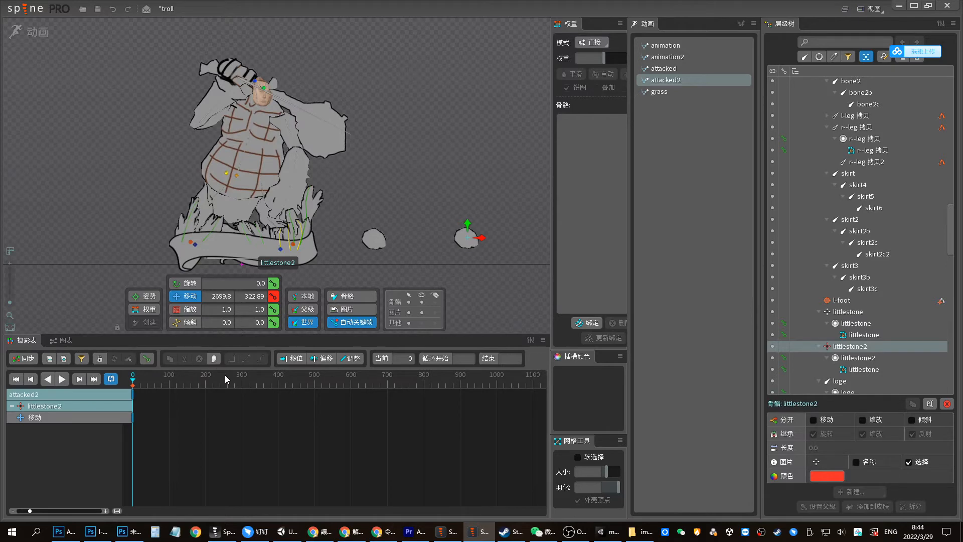
left_click_drag(225, 375, 153, 374)
left_click_drag(29, 511, 61, 510)
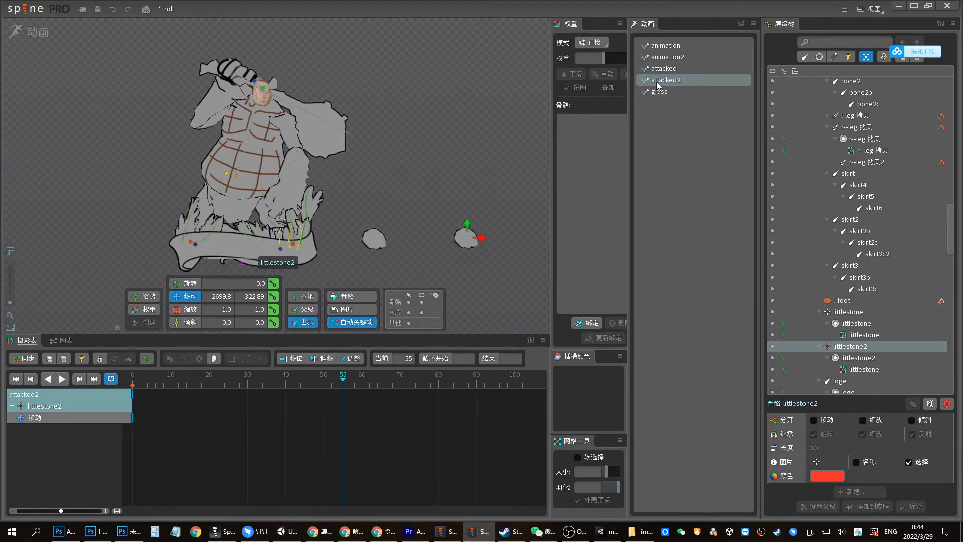
left_click_drag(235, 385, 266, 385)
left_click_drag(467, 236, 273, 91)
left_click(168, 400)
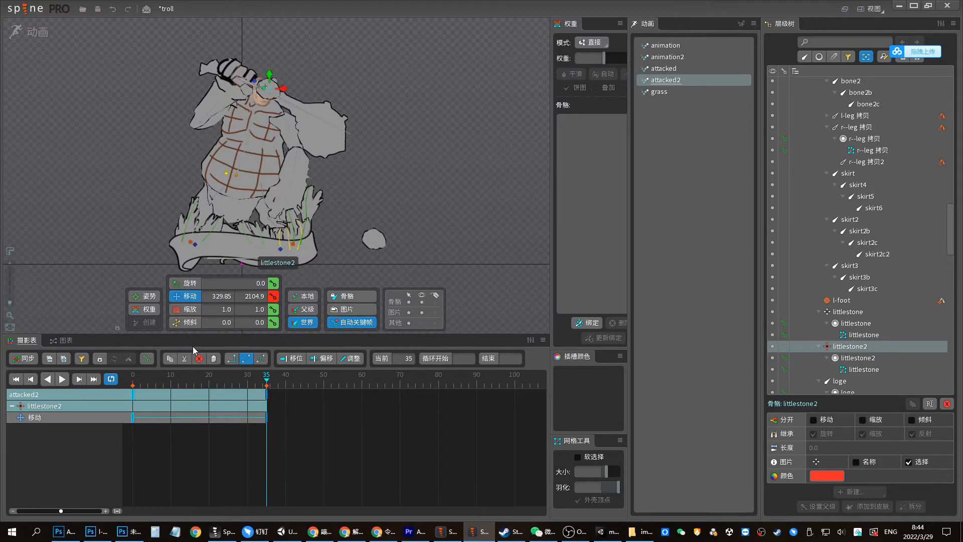
Play back attacked2 from frame 0 to review the second stone's straight flight to the troll's head
left_click(133, 386)
key("space")
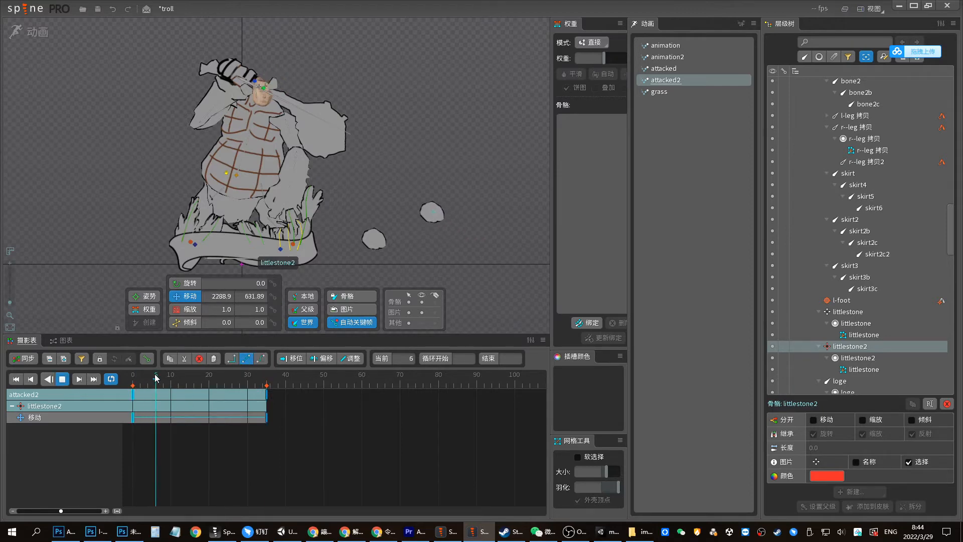
key("space")
Examine littlestone2's straight translation curves in the graph, and return to the dopesheet
left_click(66, 340)
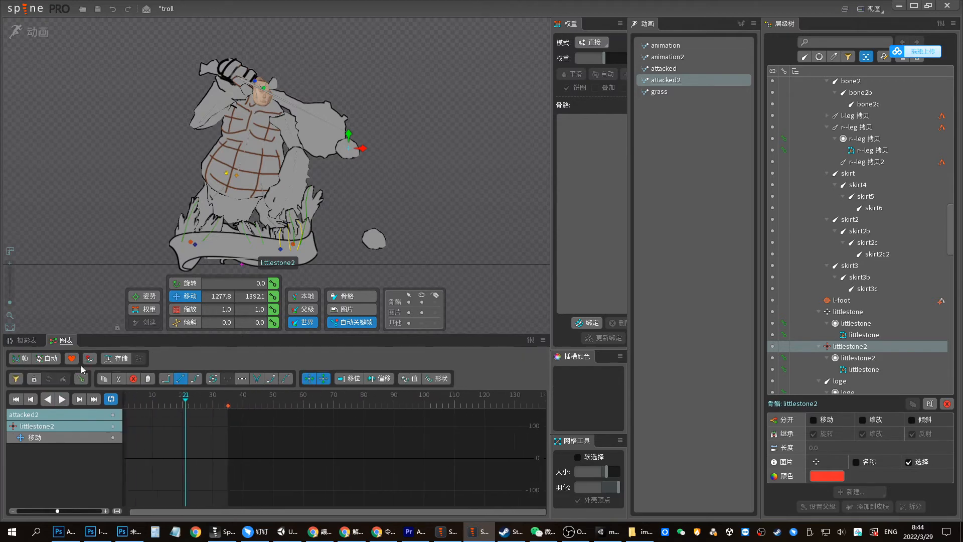
scroll(167, 457, "up", 3)
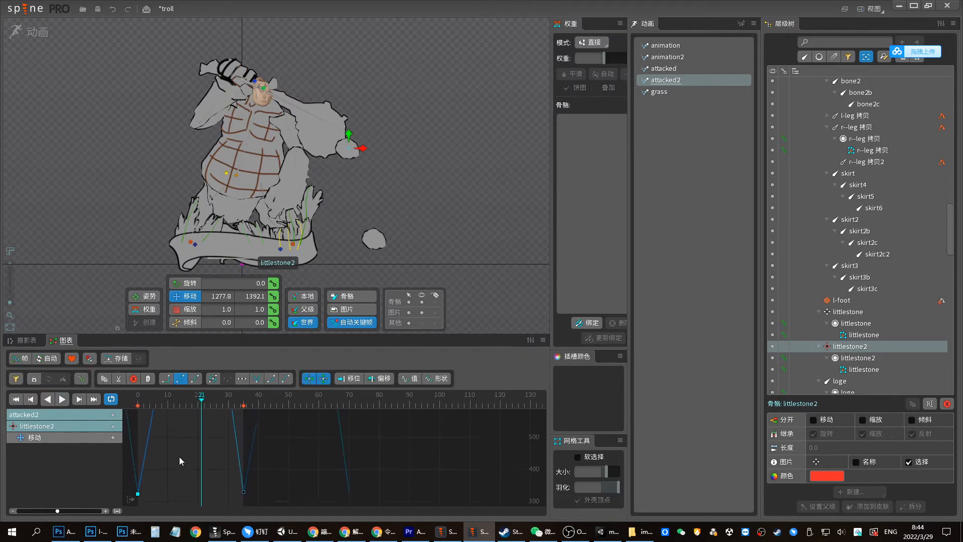
left_click(28, 340)
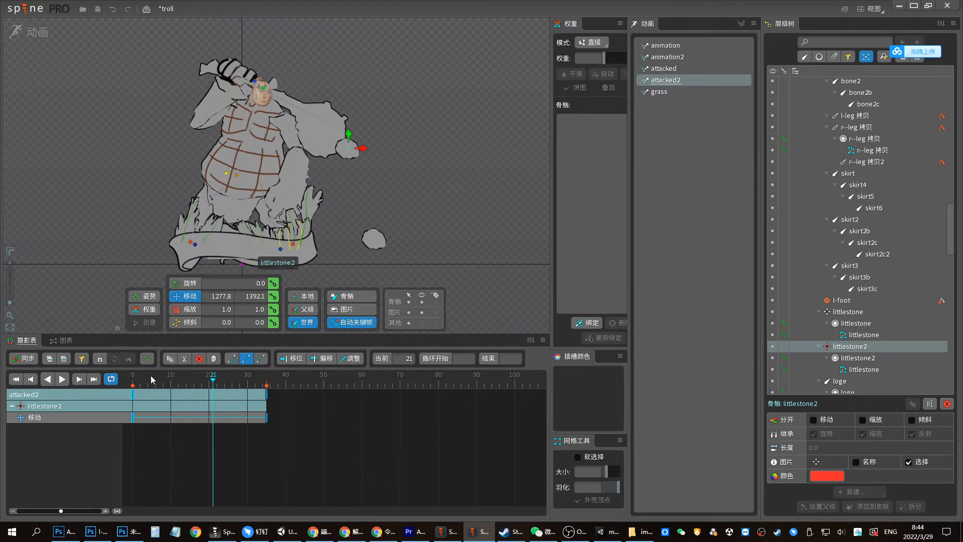
left_click(61, 341)
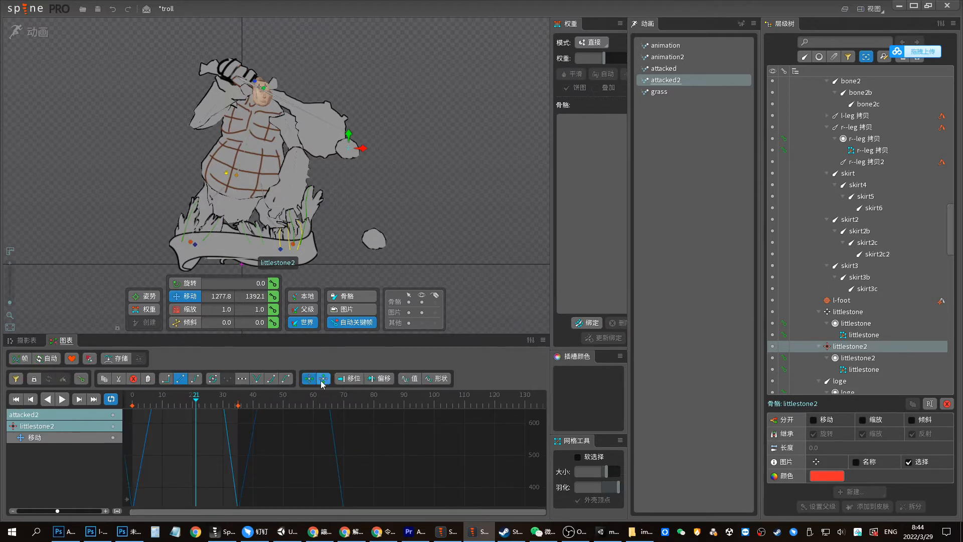
left_click(307, 381)
left_click(26, 341)
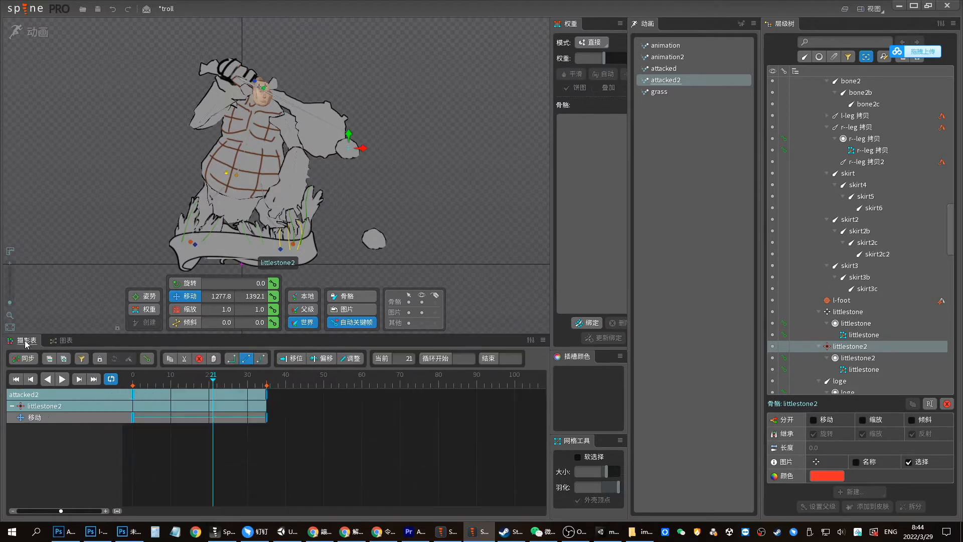
At frame 35, move littlestone2 back onto the troll's face at about 329.85, 2056.9, and set its translation keys to Bezier interpolation
left_click(267, 381)
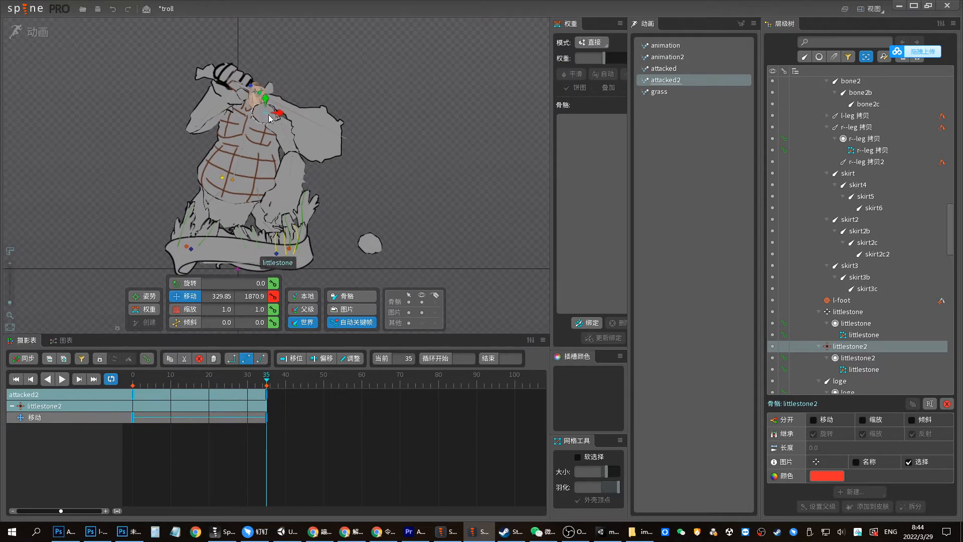
left_click_drag(270, 86, 271, 88)
left_click_drag(212, 411, 286, 444)
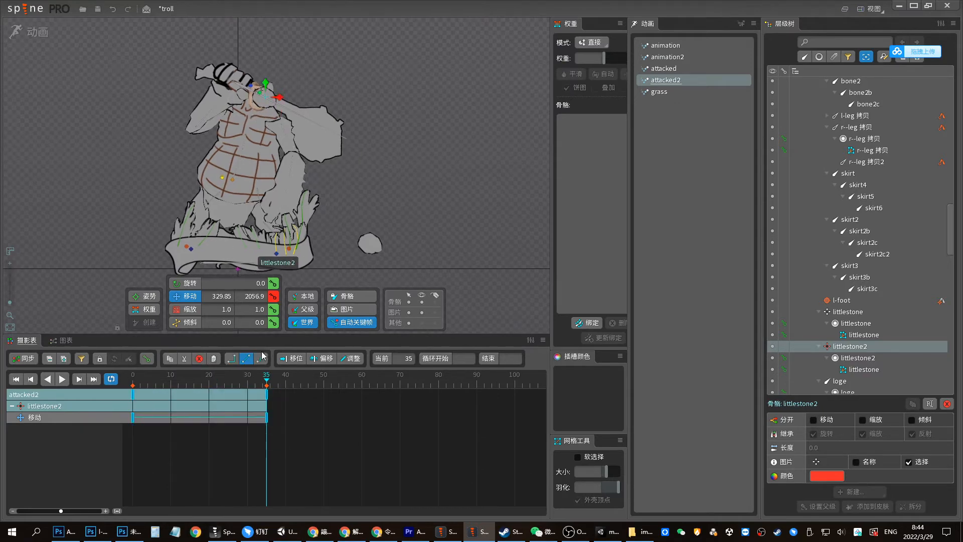
Examine littlestone2's X and Y translation curves in an enlarged graph and compare them with its translation values at frame 35
left_click(67, 341)
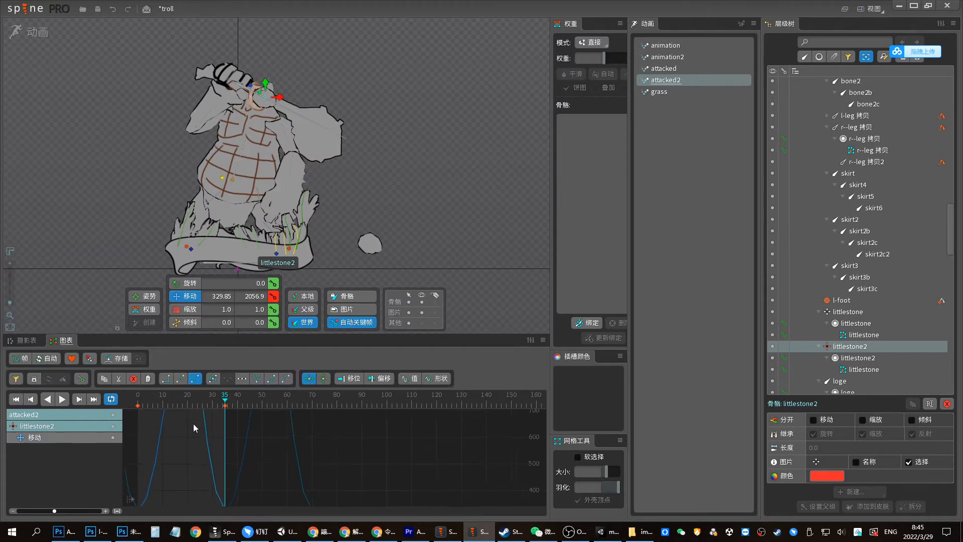
left_click(22, 340)
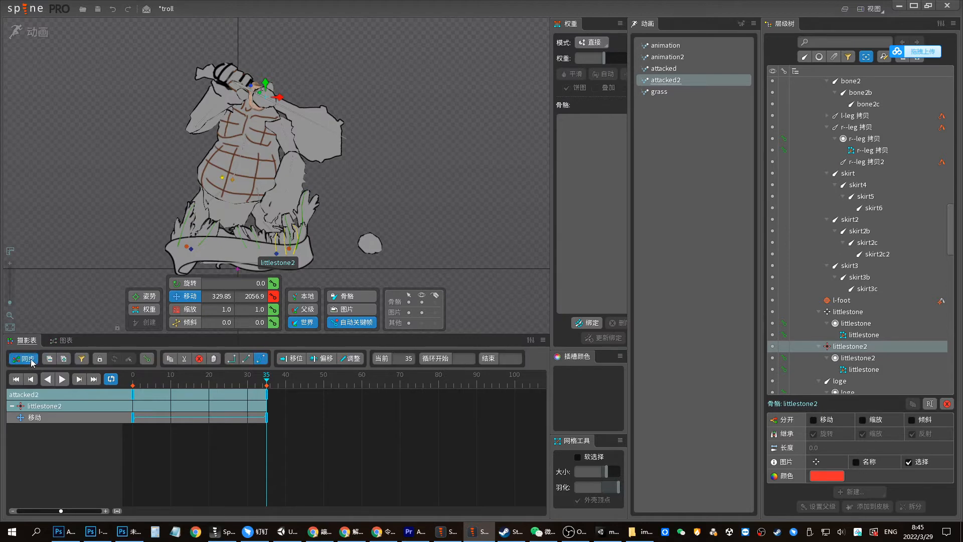
left_click(66, 340)
scroll(201, 445, "down", 2)
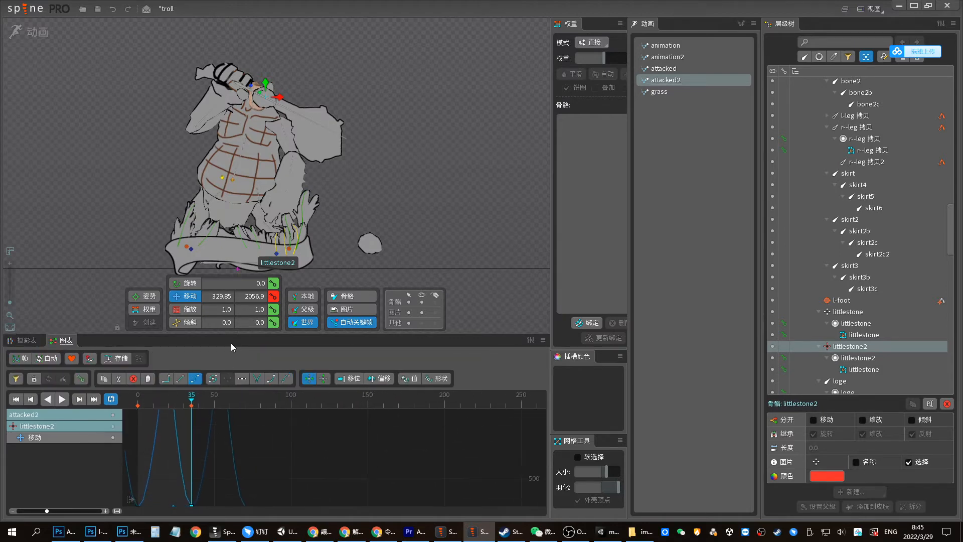
left_click_drag(232, 335, 231, 139)
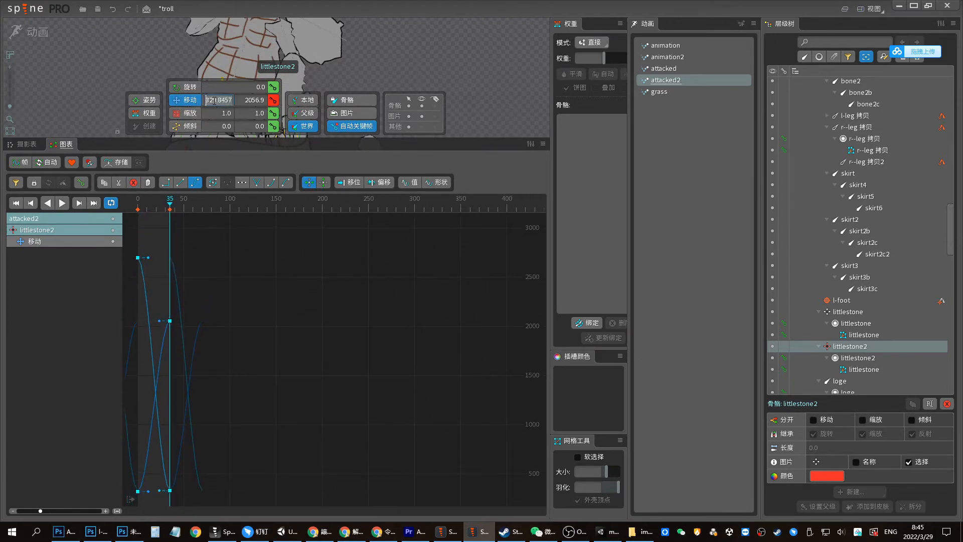
left_click(250, 103)
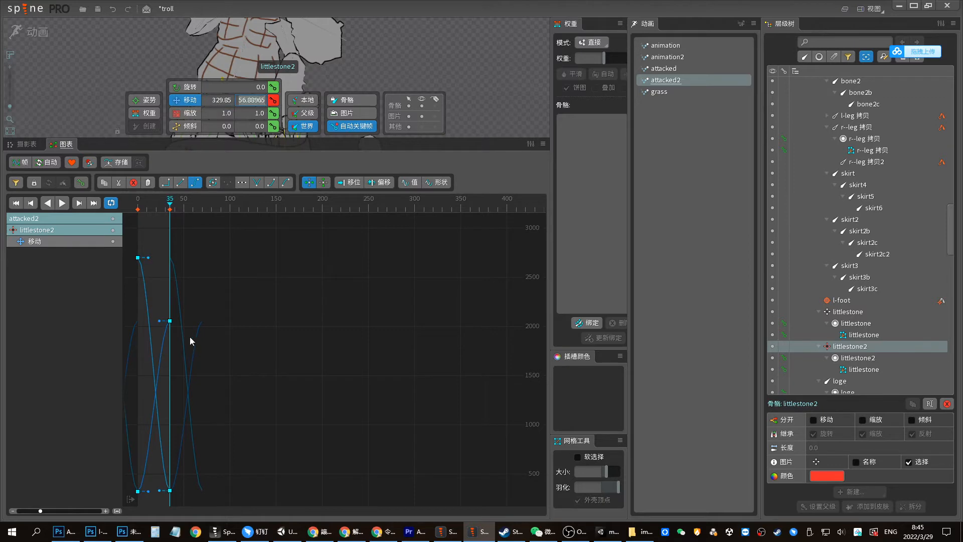
Try moving littlestone2's Y key at frame 35 and its X key at frame 0 in the graph, undoing each move
left_click_drag(170, 321, 216, 374)
key("ctrl+z")
left_click(137, 257)
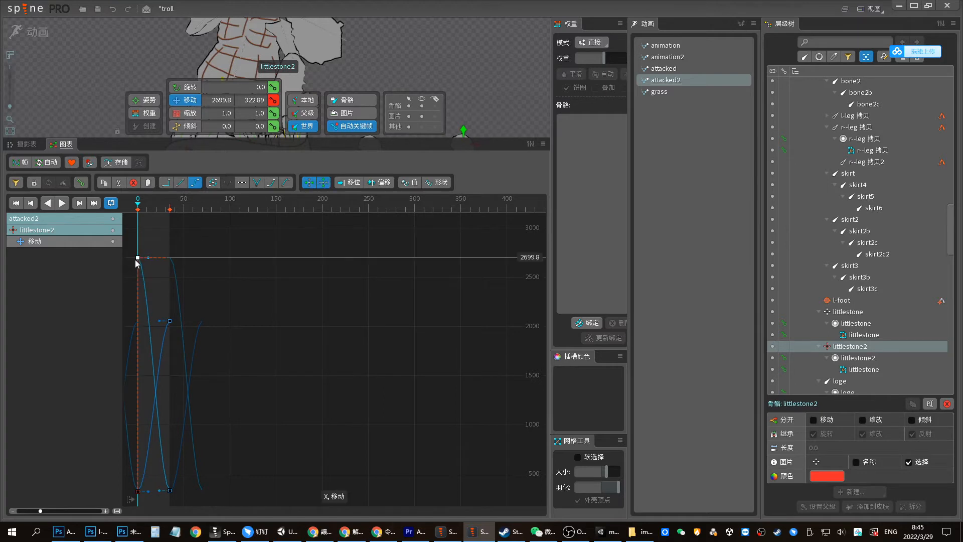
left_click_drag(137, 257, 168, 332)
key("ctrl+z")
key("ctrl+z")
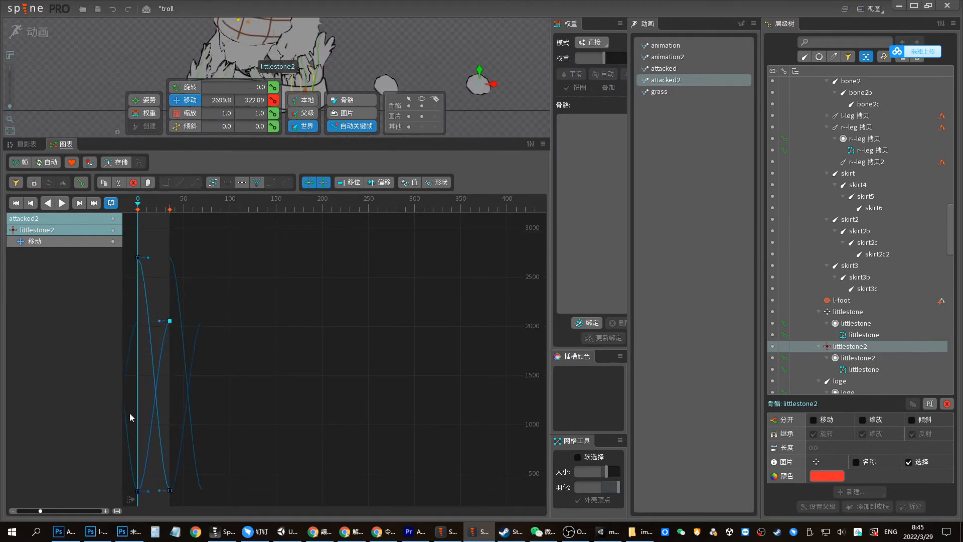
Lower the end key of littlestone2's Y translation curve to about 1775 in the graph, and adjust the graph's height to view the stone
left_click(169, 208)
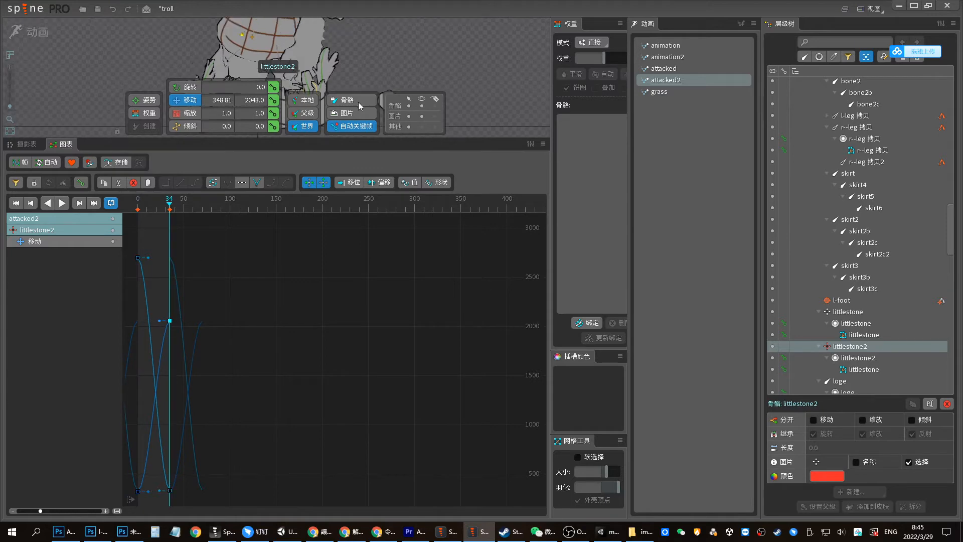
left_click_drag(170, 320, 169, 349)
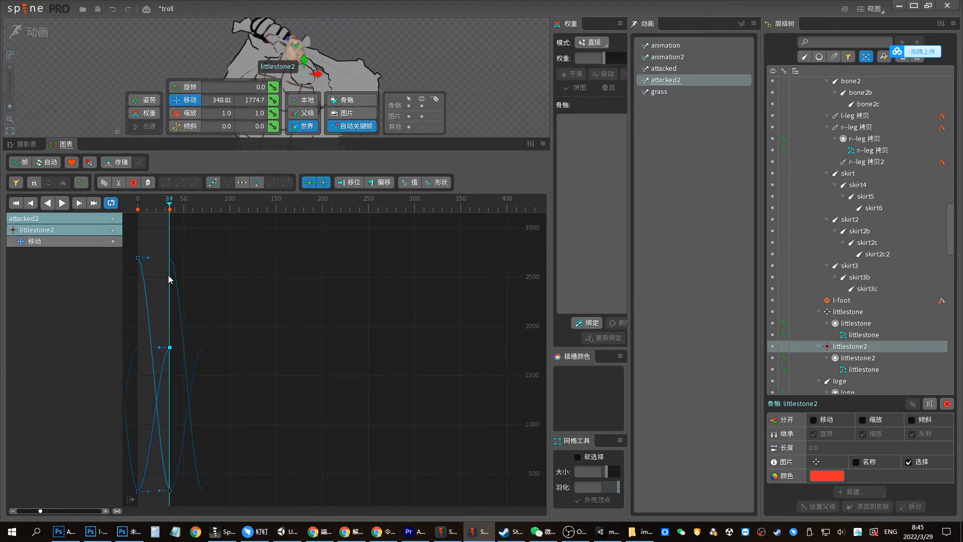
left_click_drag(255, 138, 255, 227)
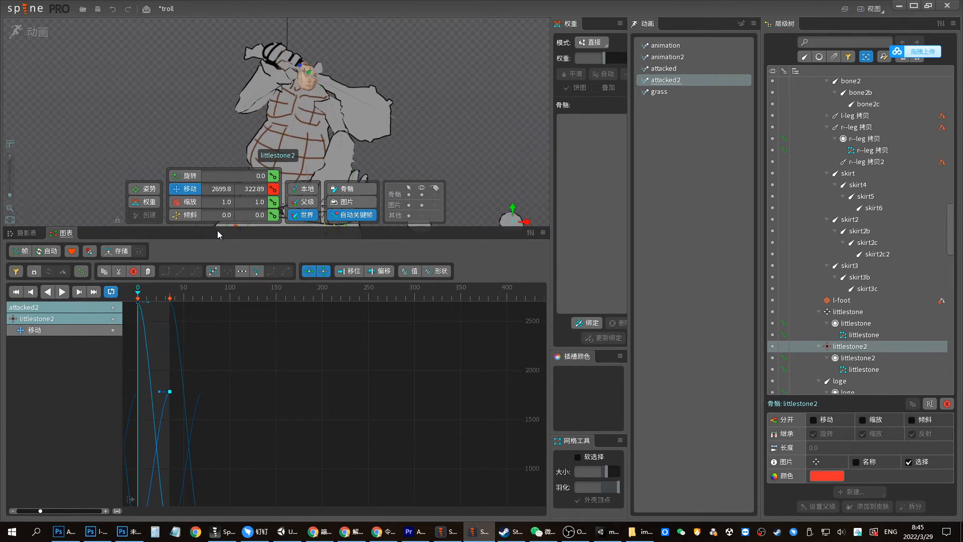
left_click_drag(218, 227, 218, 165)
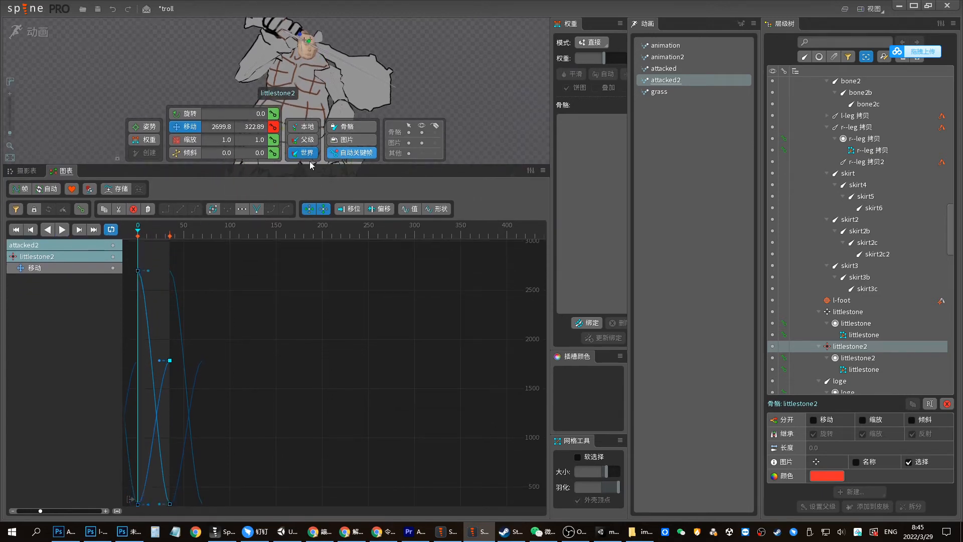
Steepen the start of littlestone2's X and Y movement curves with the frame 0 handles and preview the motion
left_click_drag(147, 270, 130, 333)
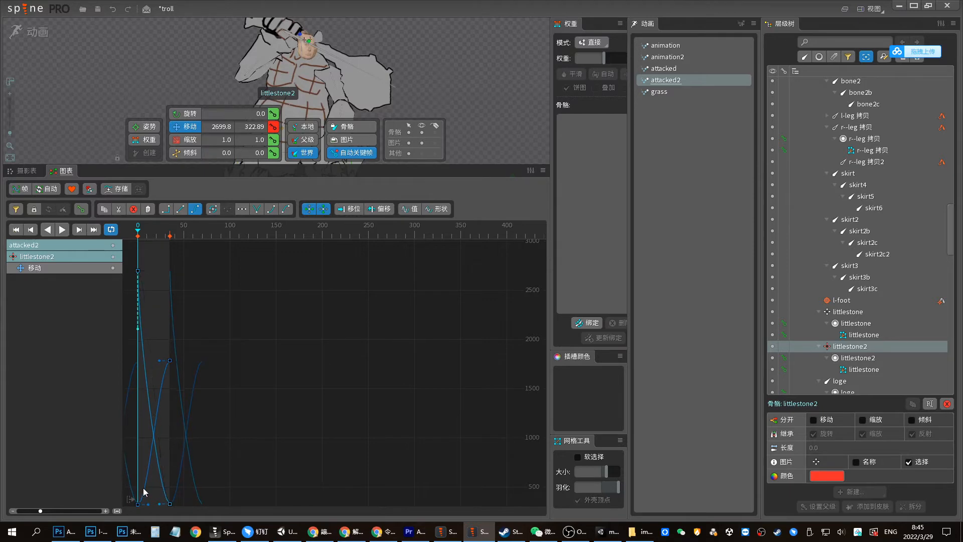
left_click_drag(148, 504, 133, 444)
key("d")
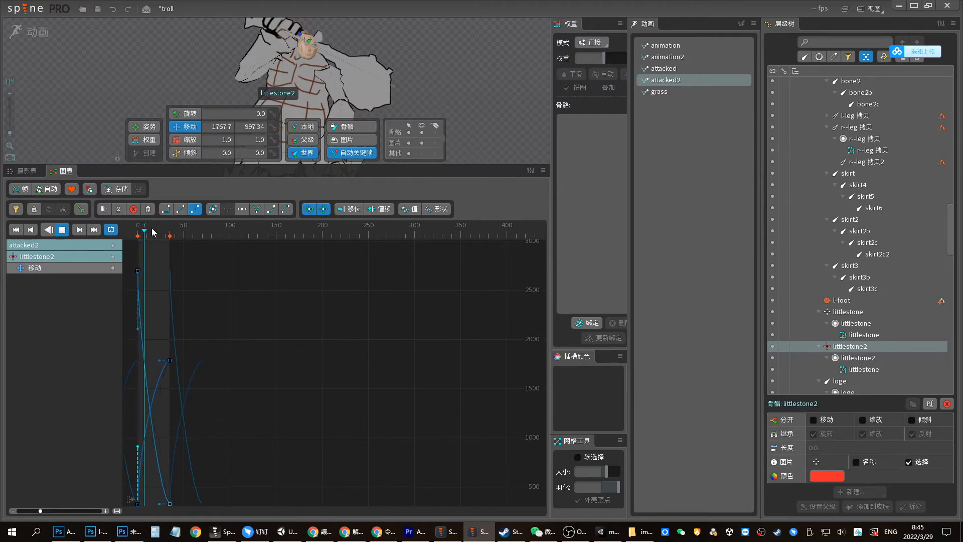
left_click_drag(457, 96, 477, 76)
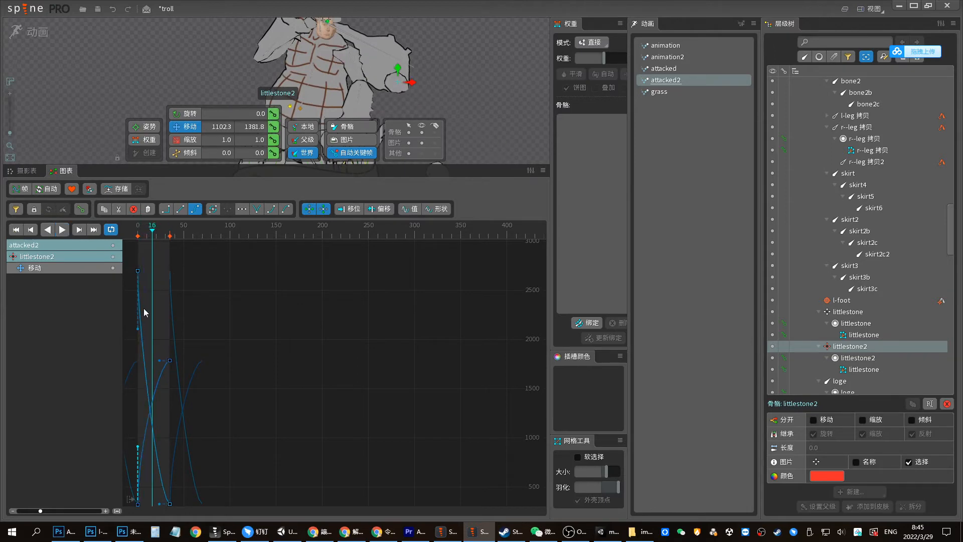
Ease the start of littlestone2's X and Y movement curves, steepen their ends at the last key, and play the animation
left_click(138, 327)
left_click_drag(138, 329, 155, 288)
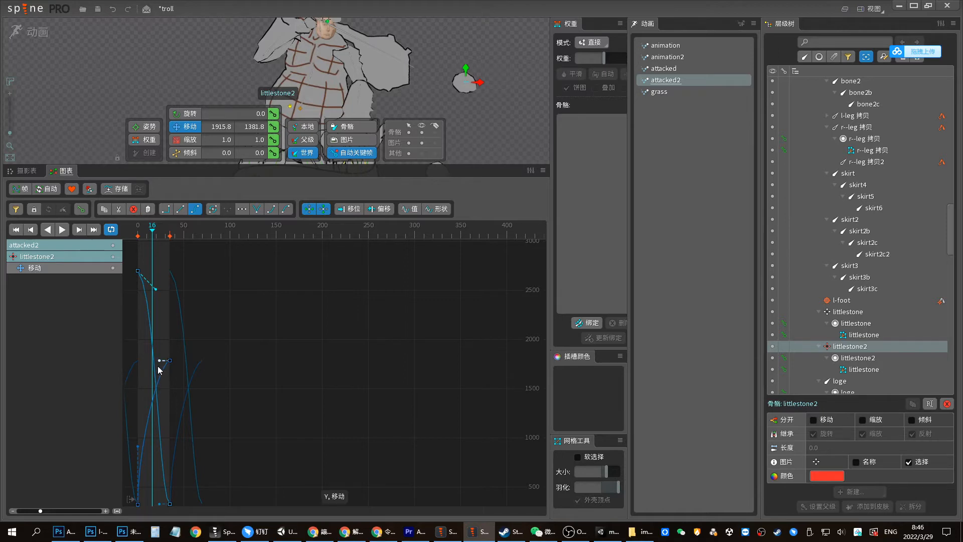
left_click_drag(159, 361, 169, 401)
left_click_drag(160, 503, 157, 478)
left_click_drag(156, 234, 118, 234)
key("d")
key("d")
key("d")
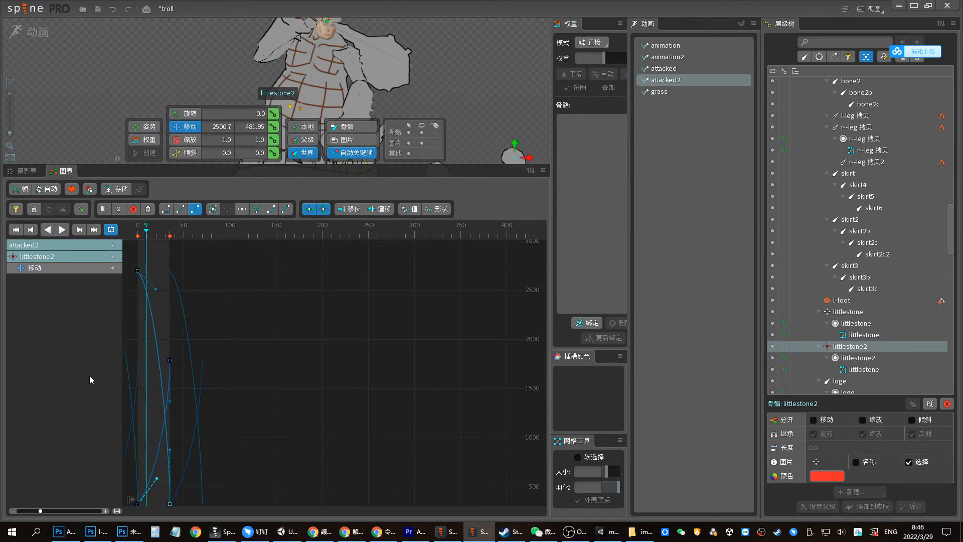
Retime littlestone2's last movement key to frame 15 in the dopesheet and play the shortened animation
key("Home")
left_click(26, 171)
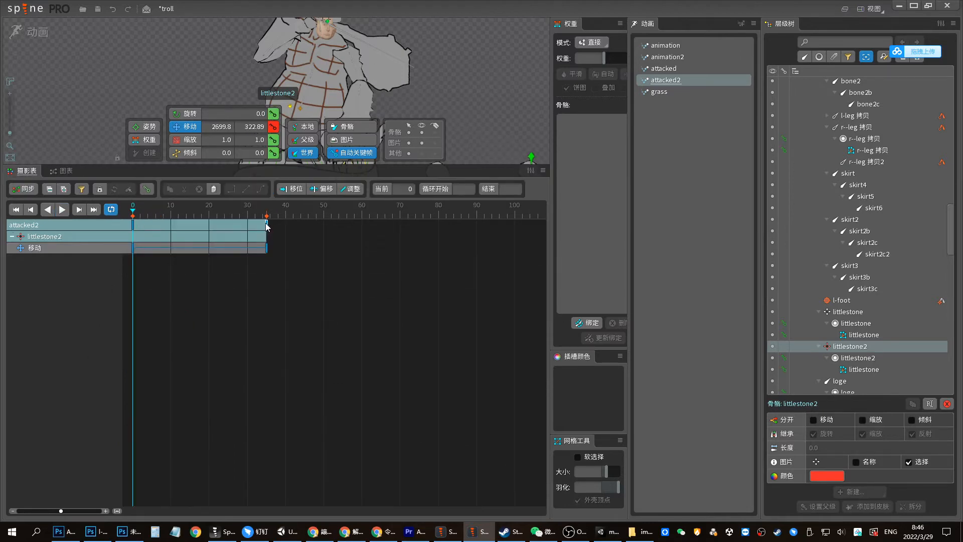
left_click_drag(267, 225, 190, 225)
key("space")
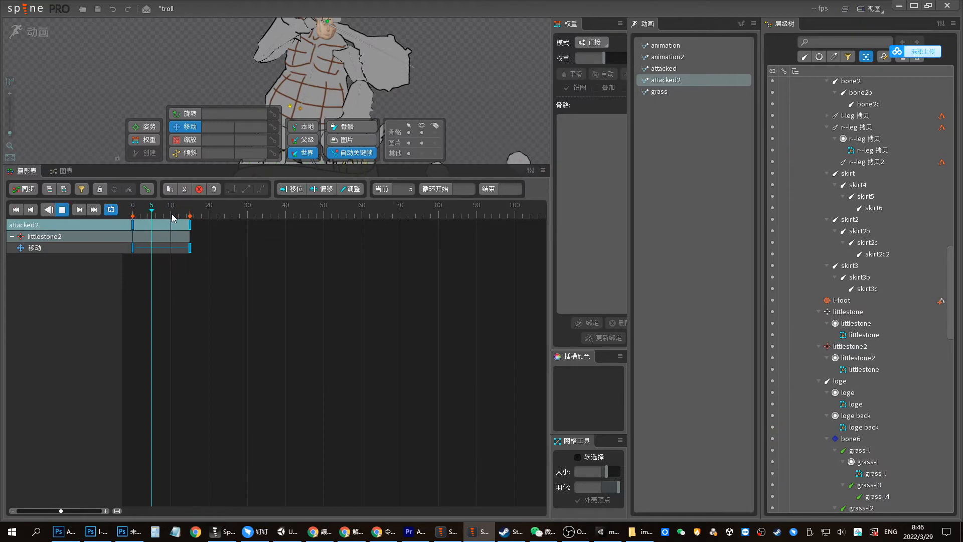
left_click(126, 215)
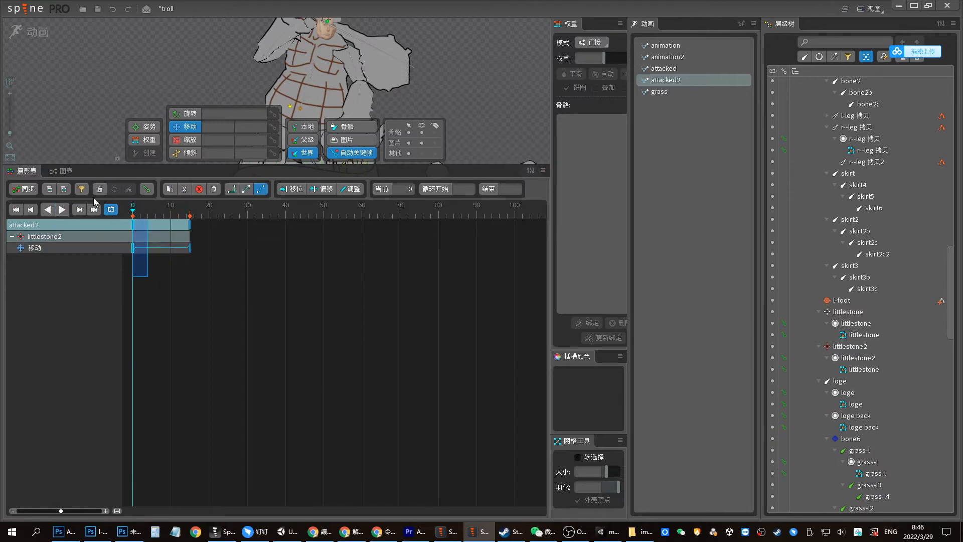
Reshape the handles of littlestone2's shortened movement curves into a fast throw and preview it in an enlarged viewport
left_click(61, 171)
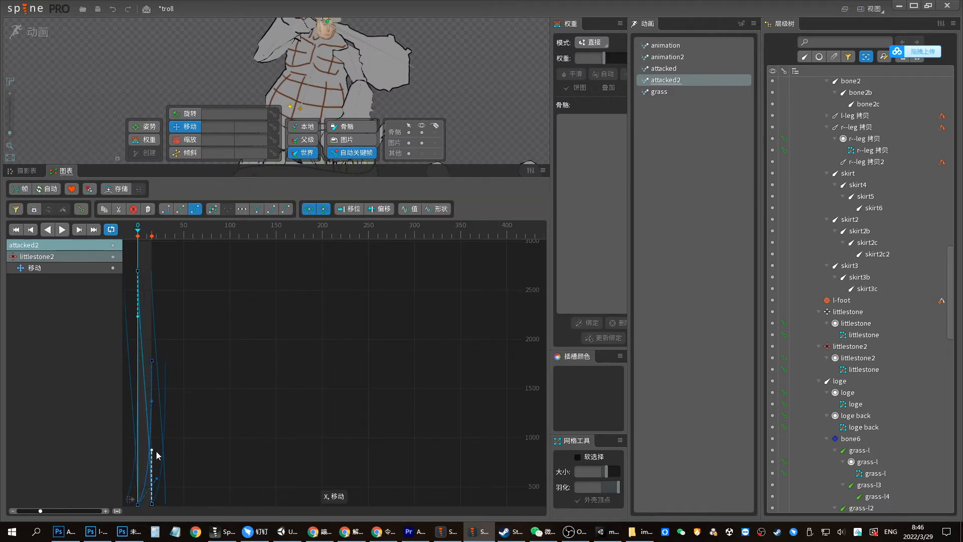
left_click_drag(152, 401, 143, 371)
left_click_drag(153, 473, 139, 449)
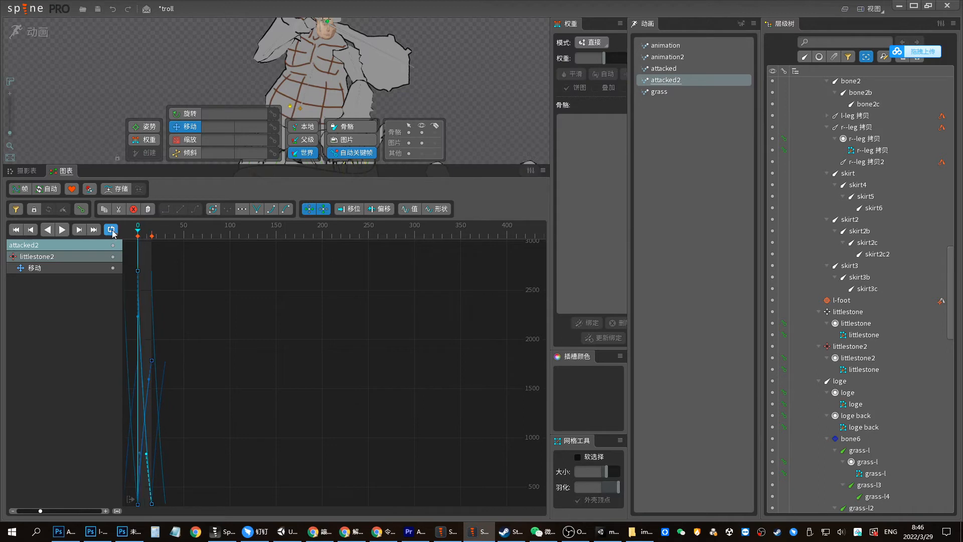
left_click(62, 229)
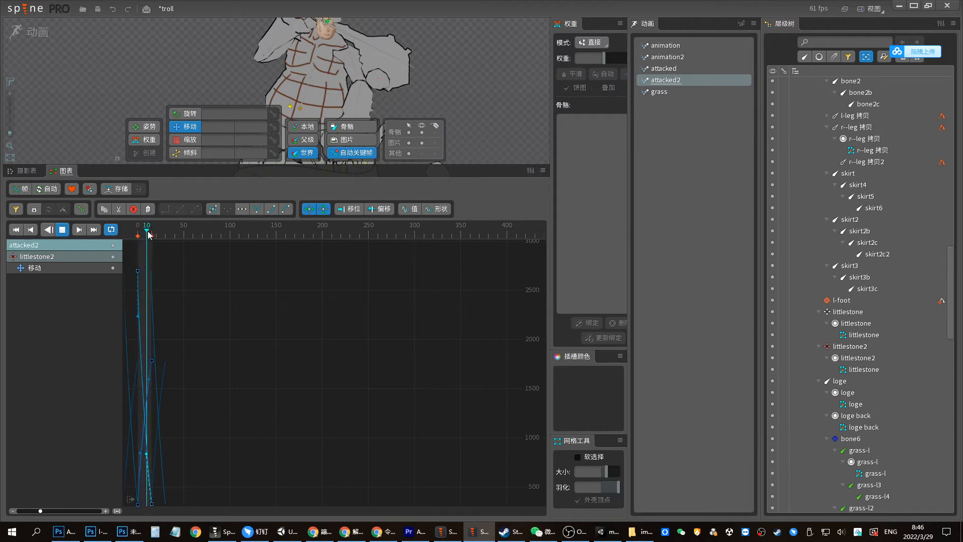
key("space")
left_click_drag(346, 164, 333, 223)
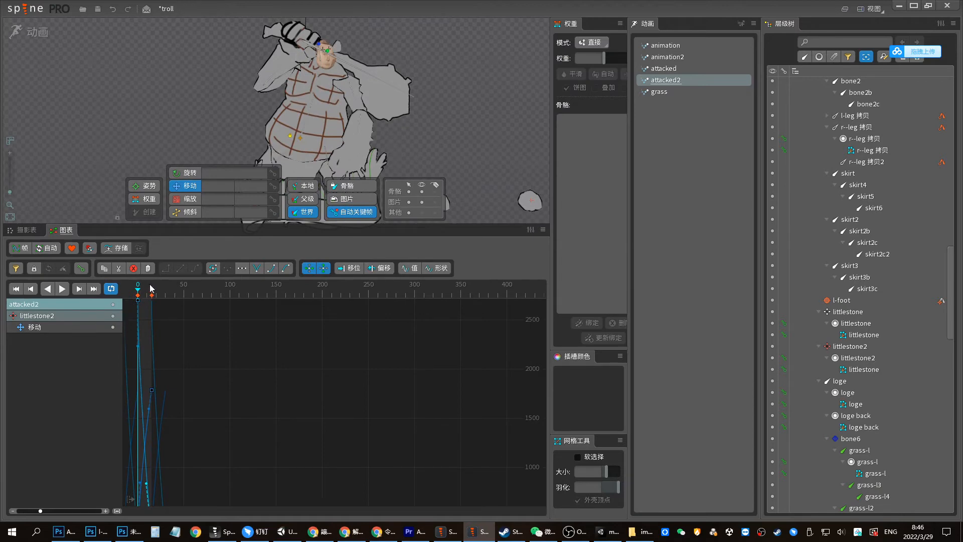
left_click_drag(346, 104, 363, 139)
left_click_drag(465, 162, 449, 121)
key("d")
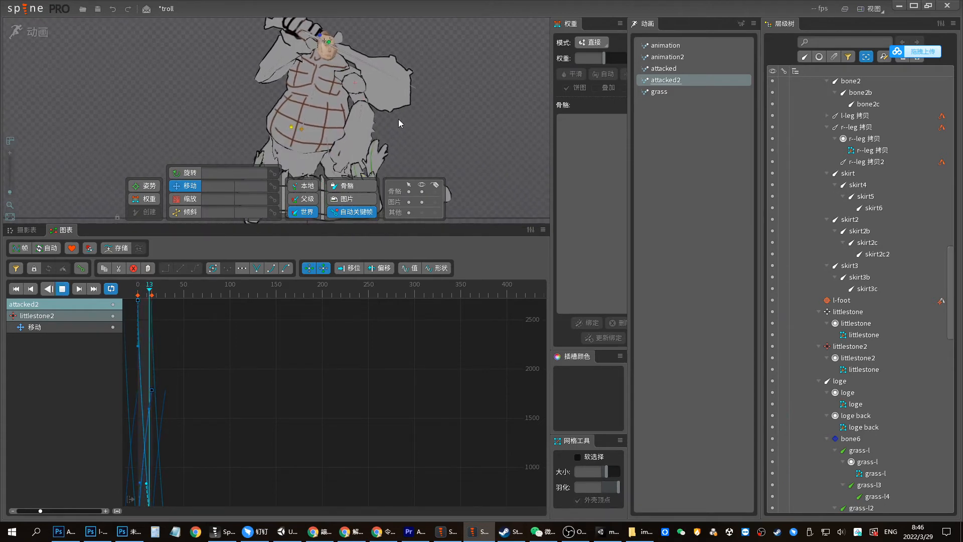
At frame 15, raise littlestone2 onto the troll's head at a Y position of 2110.4
left_click(151, 296)
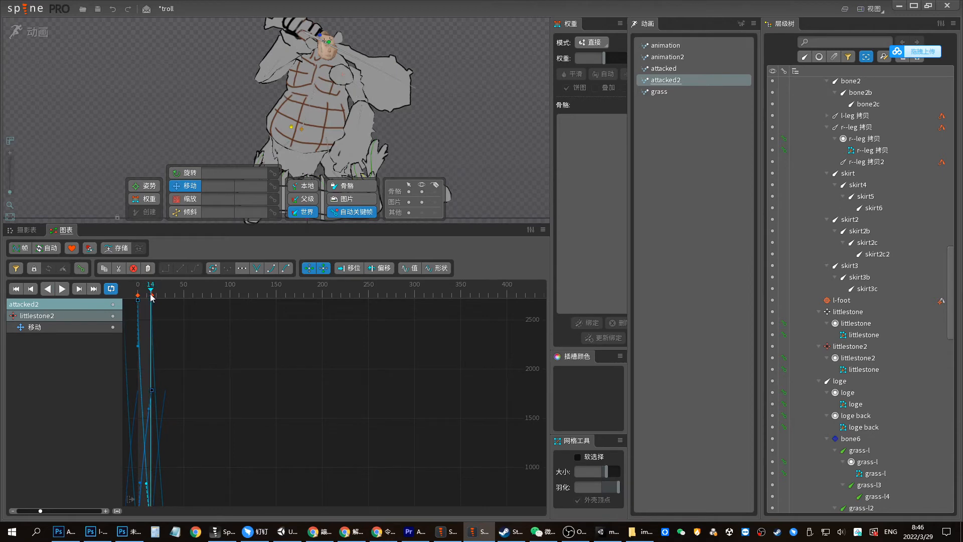
key("d")
key("Home")
key("End")
left_click(336, 69)
left_click_drag(333, 53, 333, 24)
Scale littlestone2 down to 0.7786 at frame 15, key its 1.0 scale at frame 0, and preview the shrinking flight
key("x")
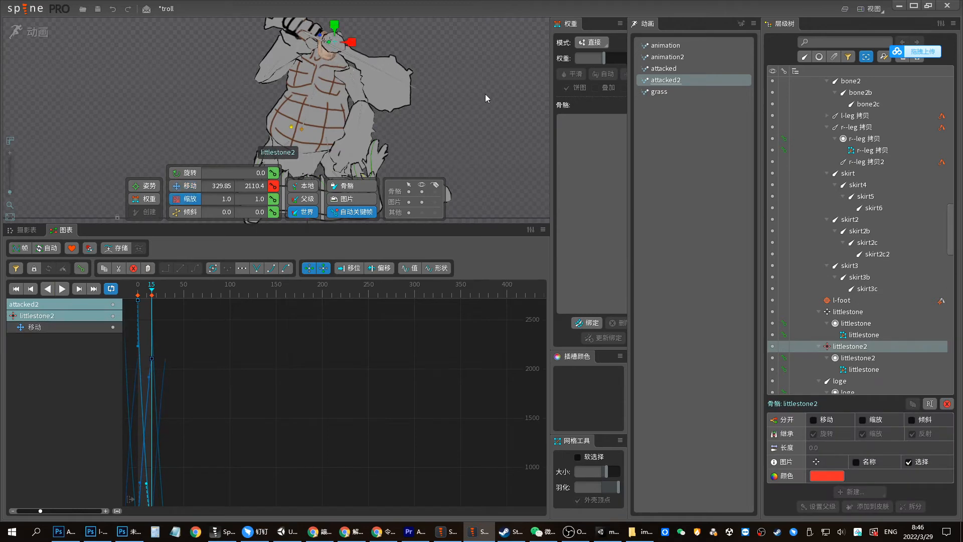
left_click_drag(485, 94, 489, 83)
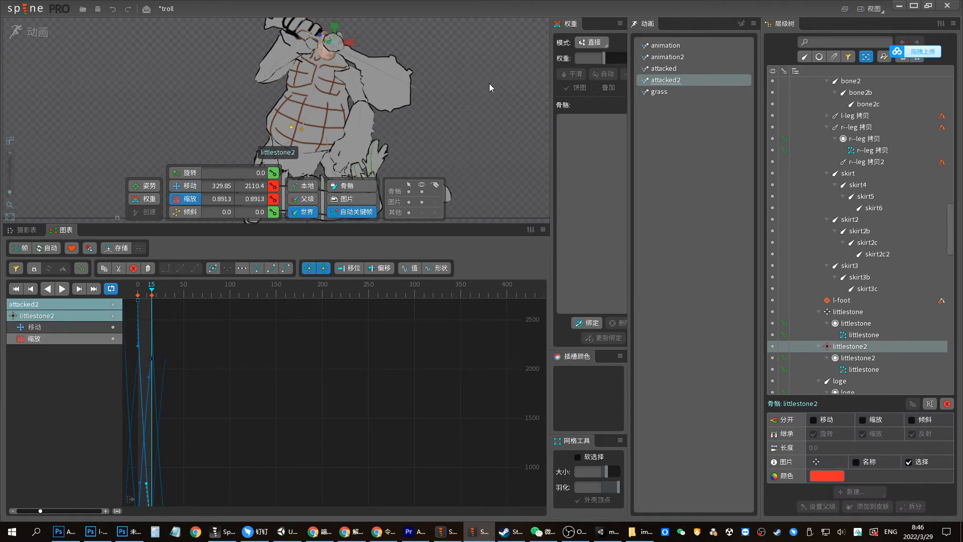
key("Home")
left_click(22, 231)
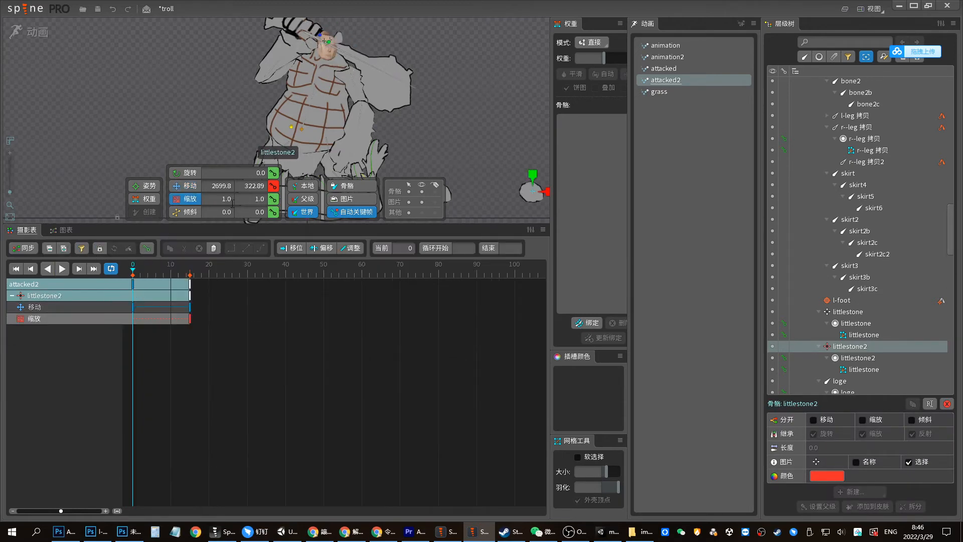
key("space")
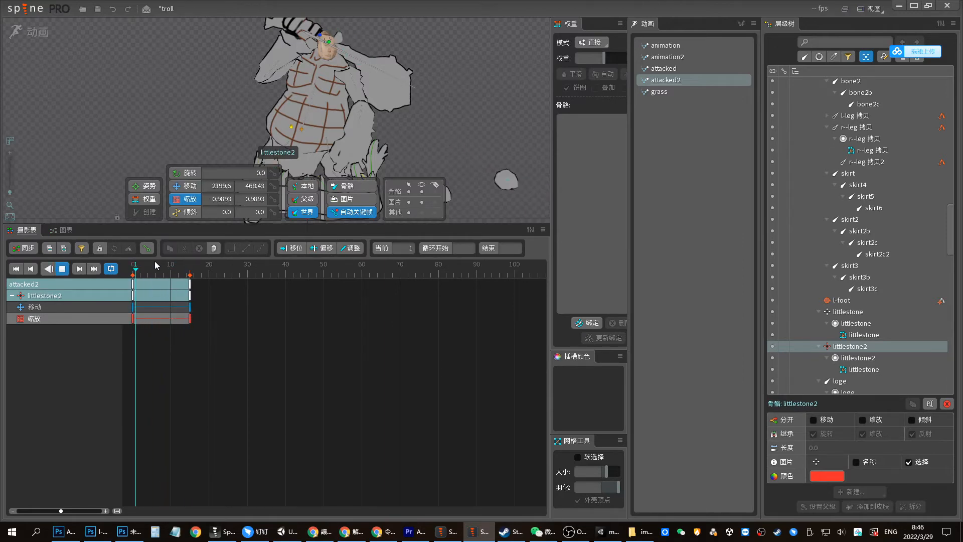
left_click(149, 273)
left_click_drag(149, 273, 156, 272)
Pull the frame 15 handle of littlestone2's Y movement curve well down toward the first frames and play the result
left_click(61, 230)
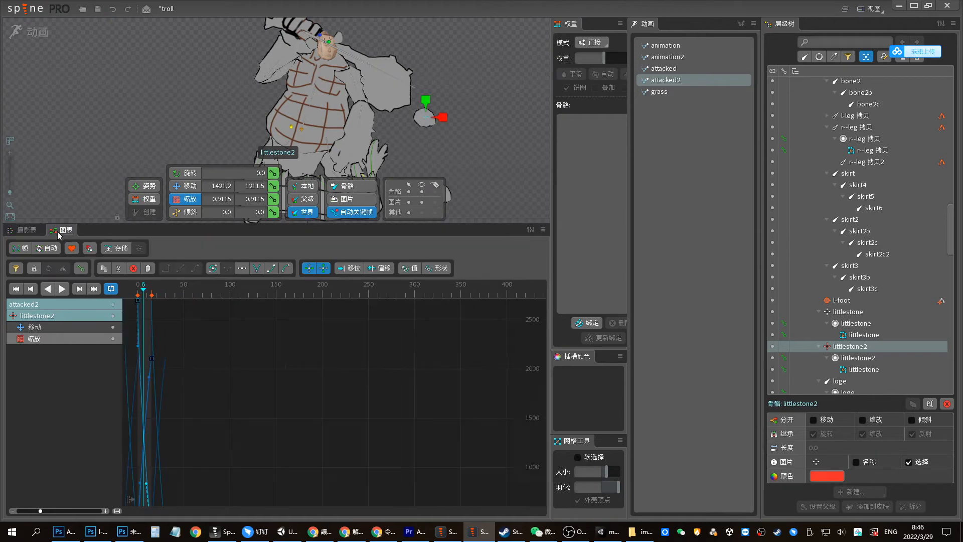
left_click_drag(194, 226, 195, 178)
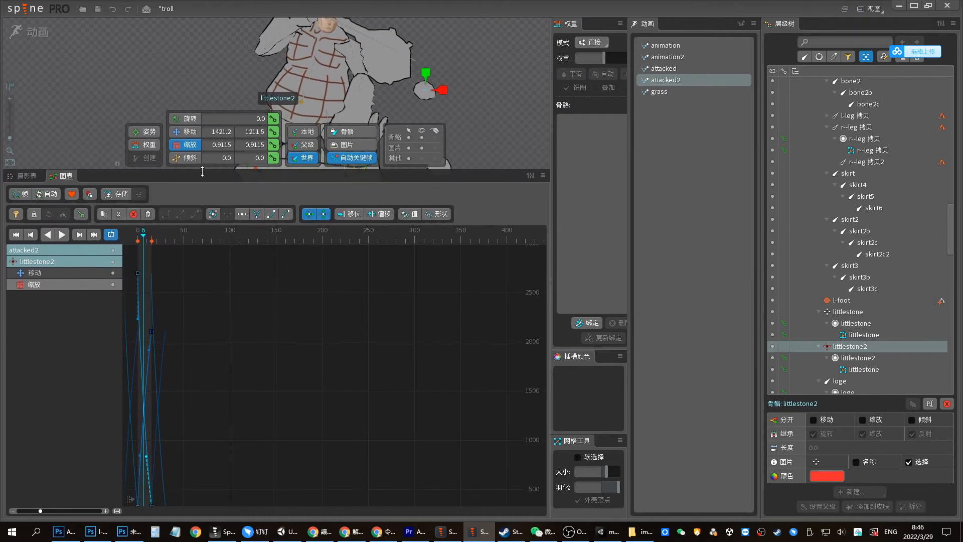
left_click(68, 281)
left_click(151, 335)
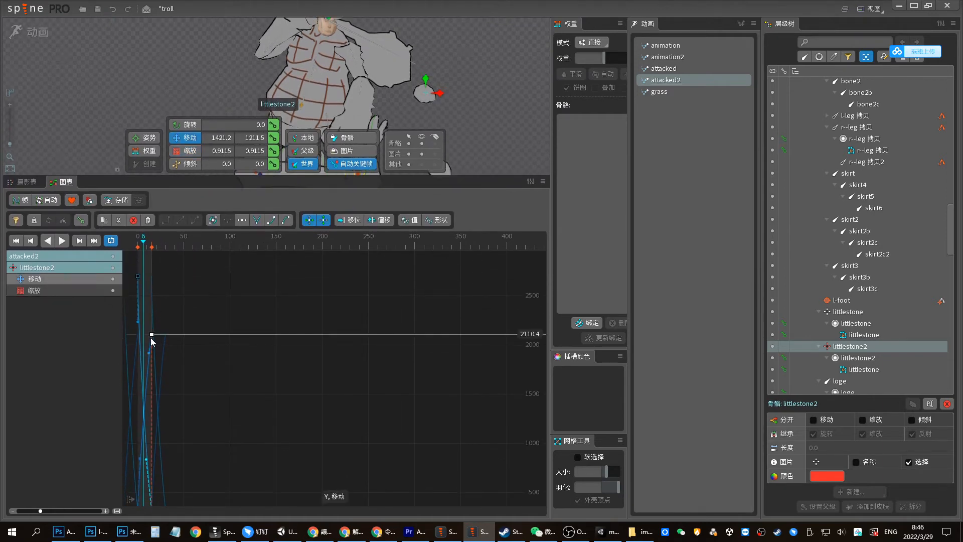
left_click_drag(150, 336, 138, 445)
left_click_drag(66, 509, 68, 511)
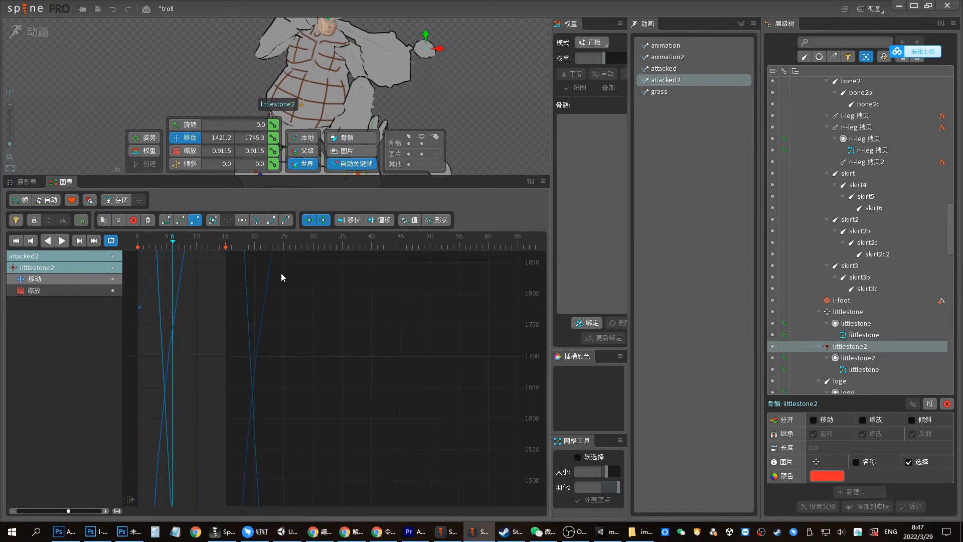
scroll(228, 319, "down", 5)
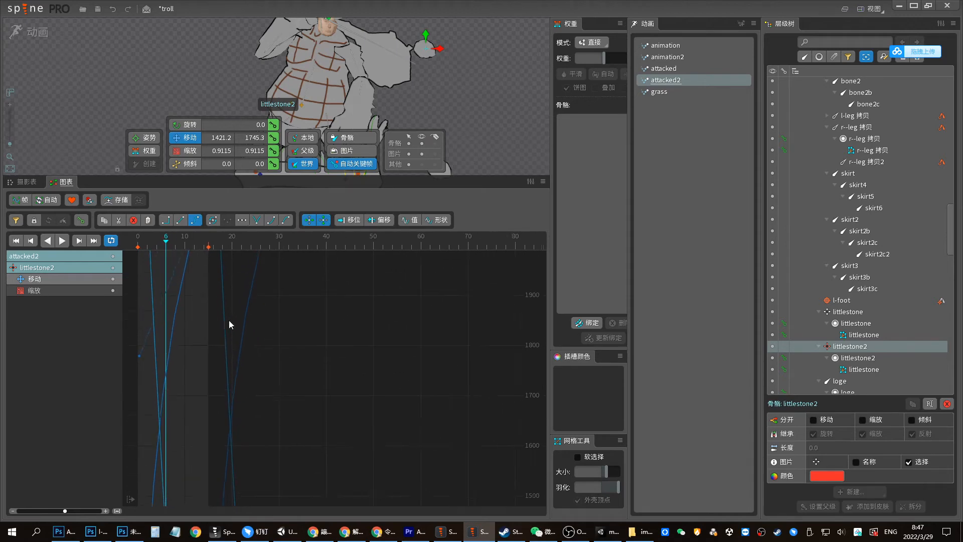
left_click_drag(176, 385, 143, 381)
key("d")
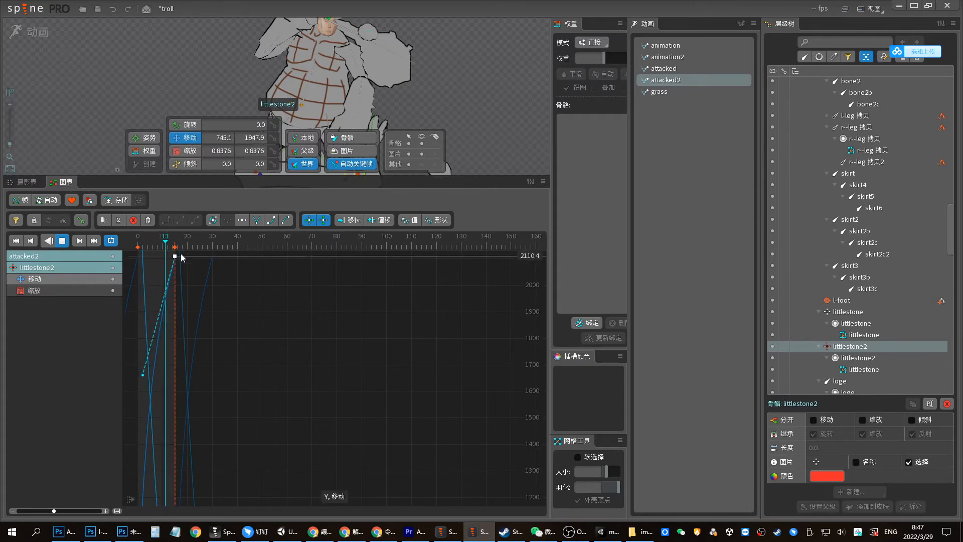
key("d")
Raise the Y movement curve's frame 0 handle, shorten its frame 15 handle, and check the throw in an enlarged viewport
left_click_drag(151, 433, 178, 282)
left_click_drag(137, 410, 137, 390)
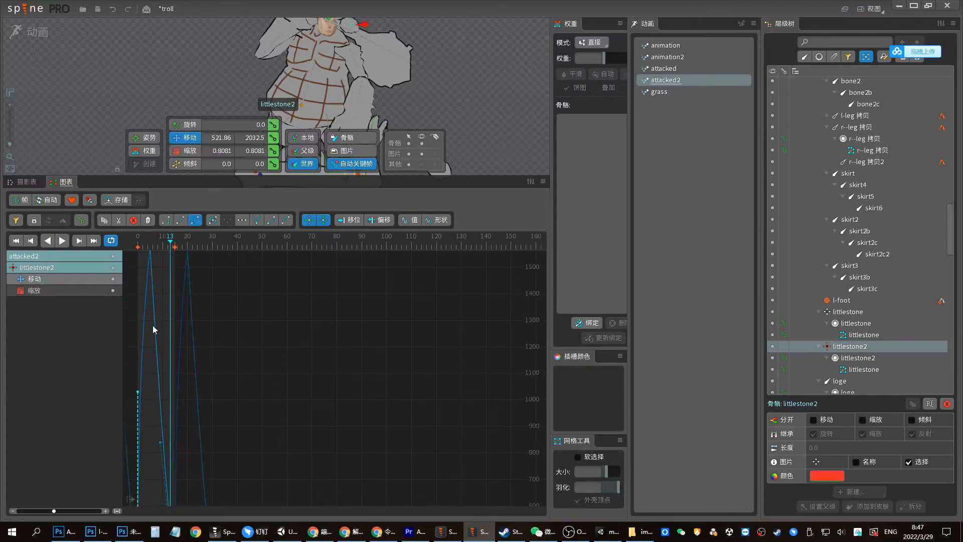
left_click_drag(153, 325, 152, 460)
left_click_drag(141, 355, 154, 329)
left_click_drag(153, 243, 182, 245)
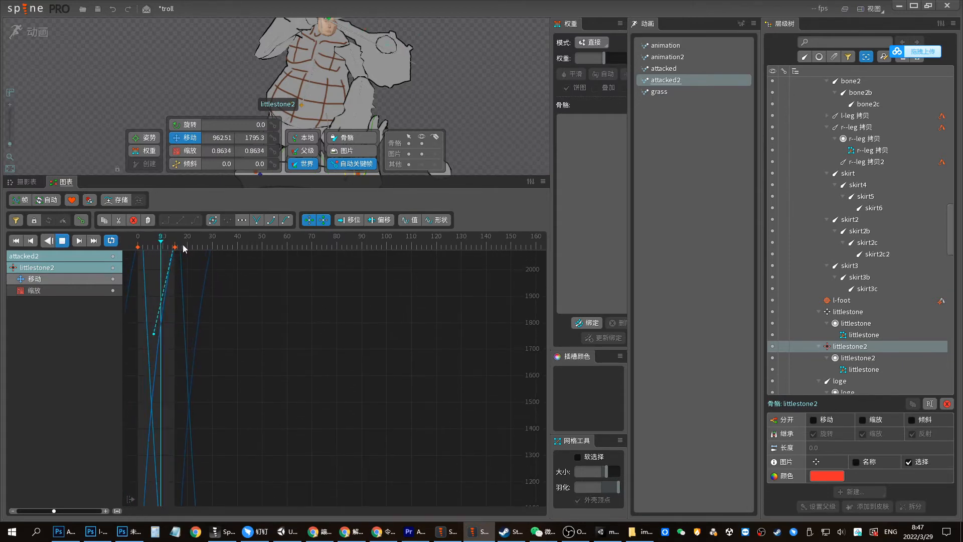
key("d")
key("d")
left_click_drag(436, 179, 438, 307)
key("d")
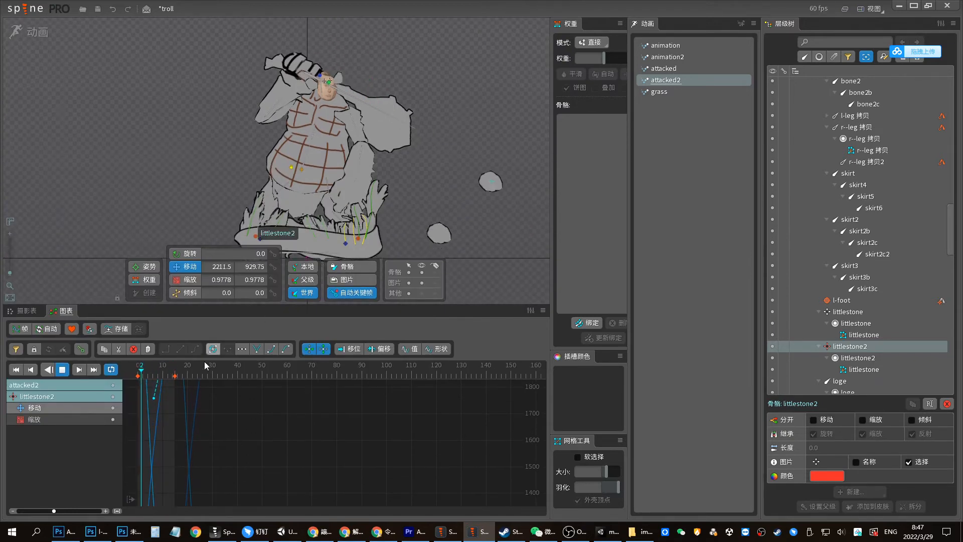
key("d")
Key littlestone2's position at frame 16, and move it away from the troll to X 2777.8 at frame 38
left_click(22, 311)
left_click_drag(181, 351, 194, 351)
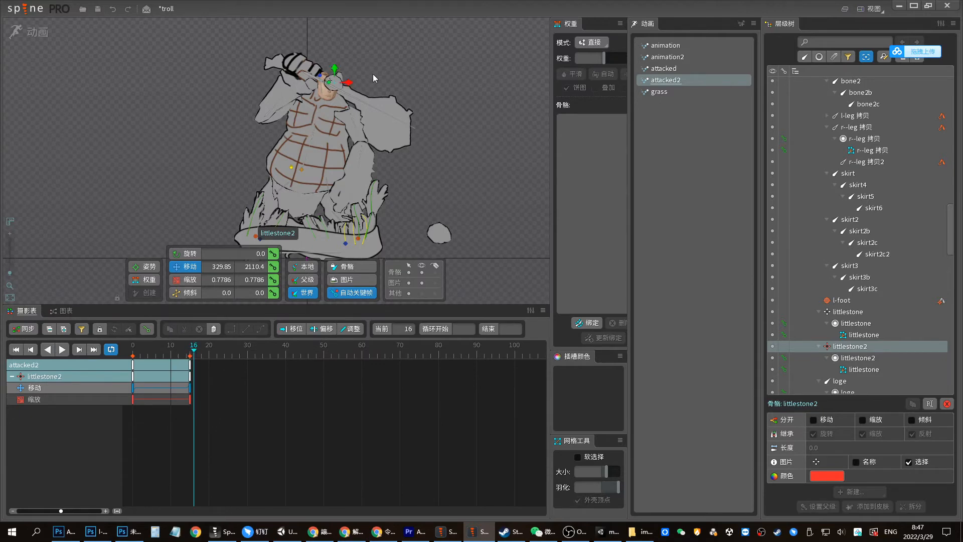
left_click(273, 267)
left_click_drag(209, 351, 291, 345)
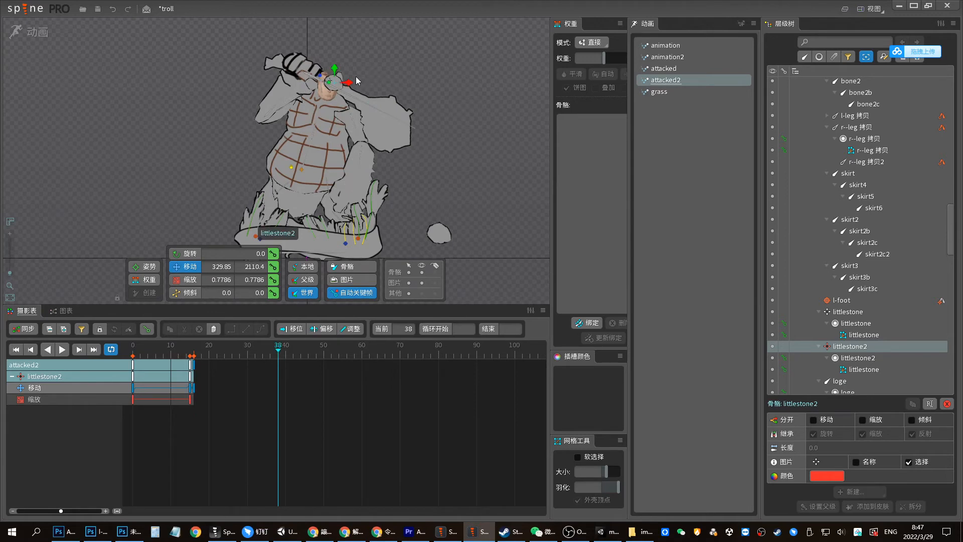
left_click_drag(356, 76, 520, 80)
Show the curves around littlestone2's frame 16 movement key in an enlarged graph and turn on the Value (值) option
left_click(194, 388)
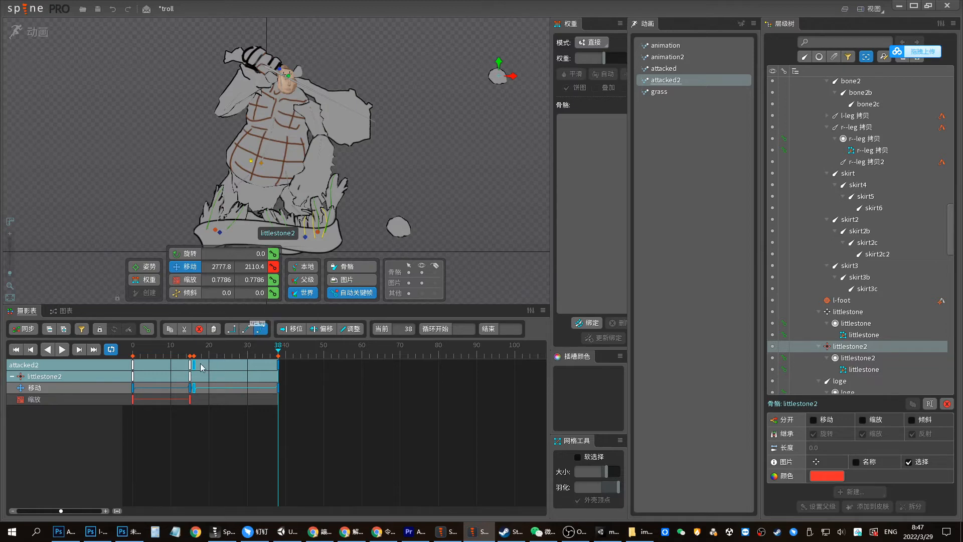
left_click(65, 311)
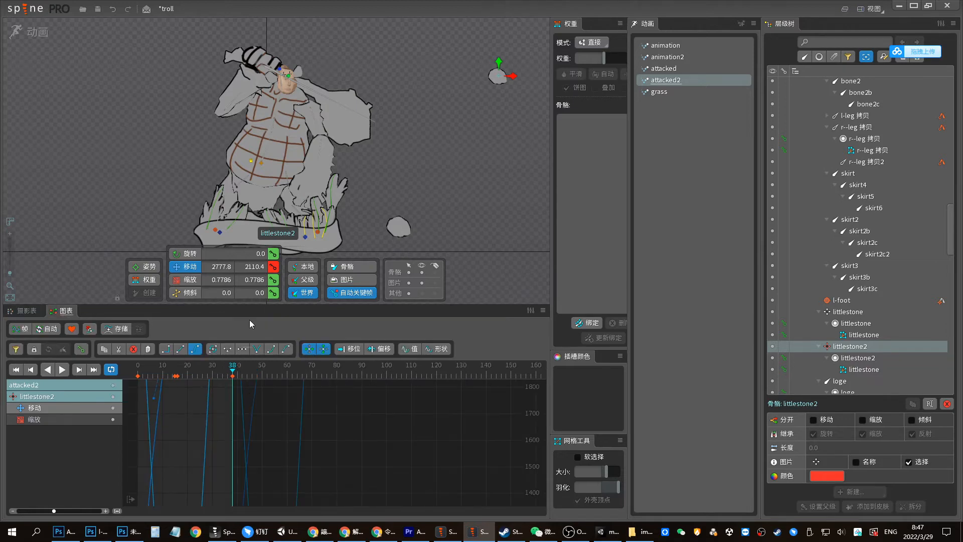
left_click_drag(248, 305, 248, 120)
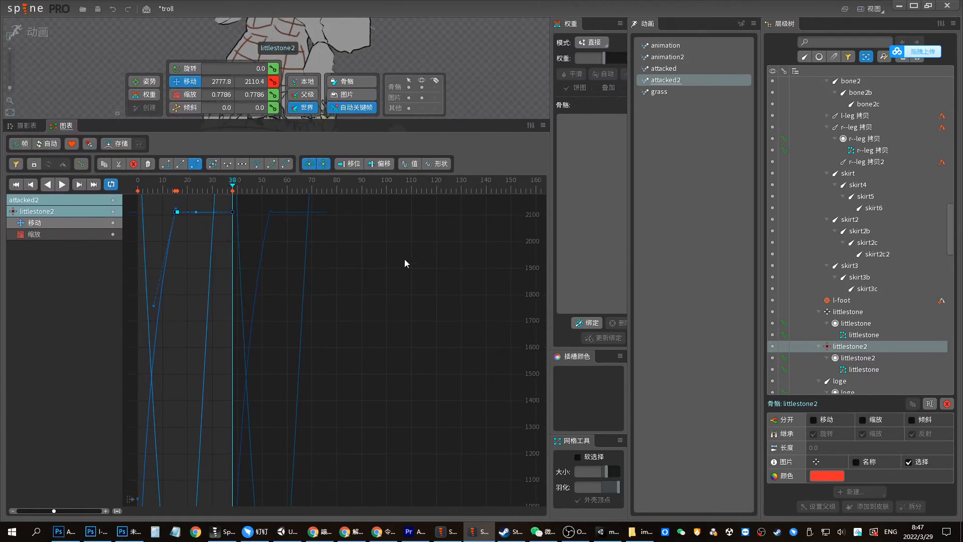
left_click_drag(329, 246, 289, 344)
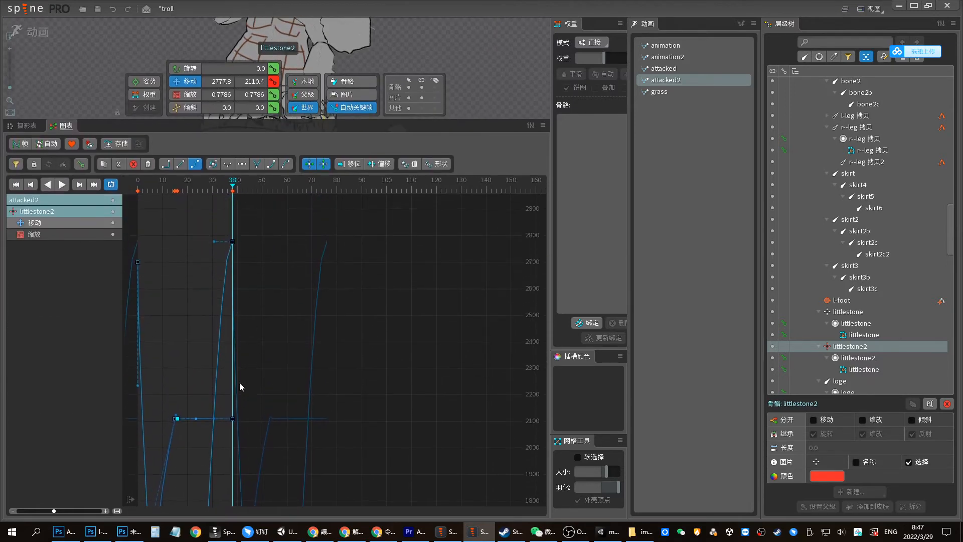
left_click_drag(239, 381, 301, 222)
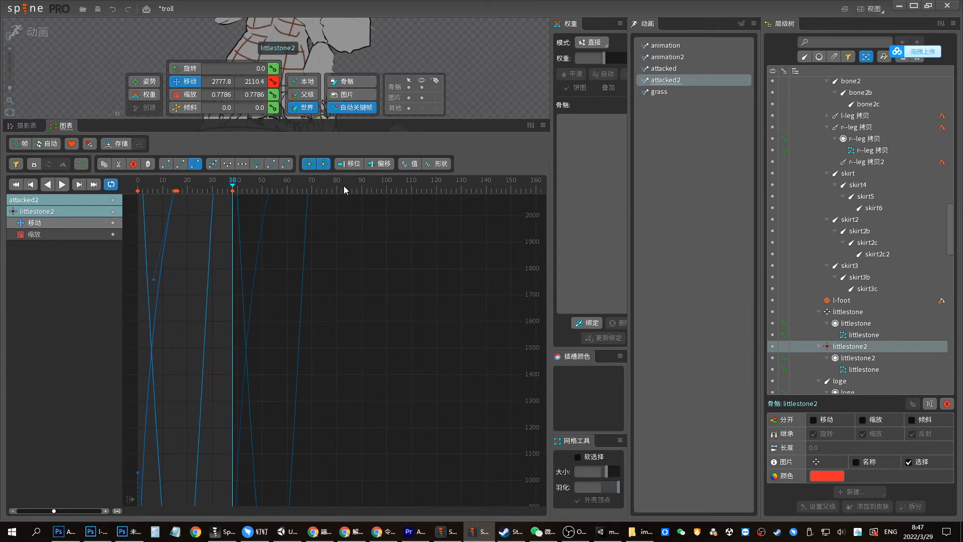
left_click(410, 164)
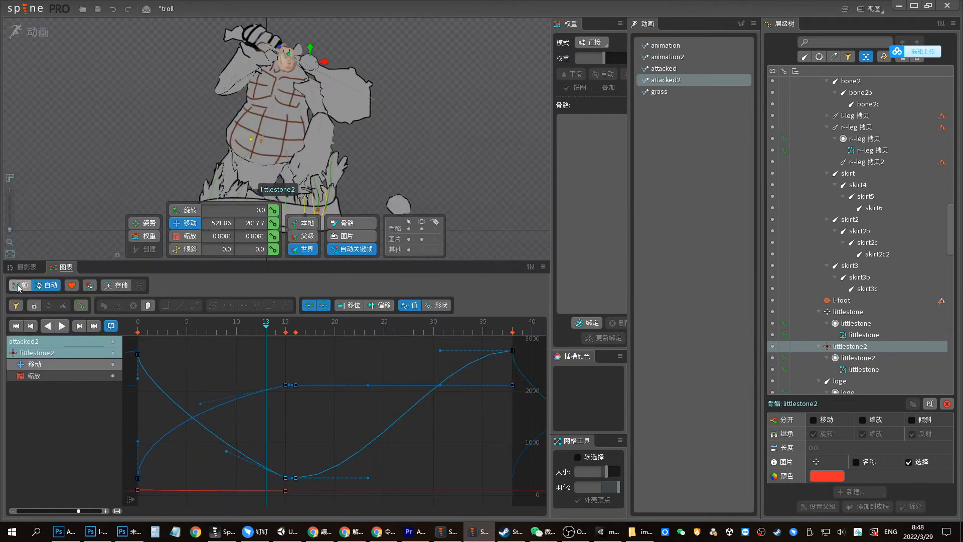
Steepen the start of littlestone2's X movement curve with its frame 0 and frame 15 handles, and play the throw through frame 16
left_click_drag(200, 397, 201, 387)
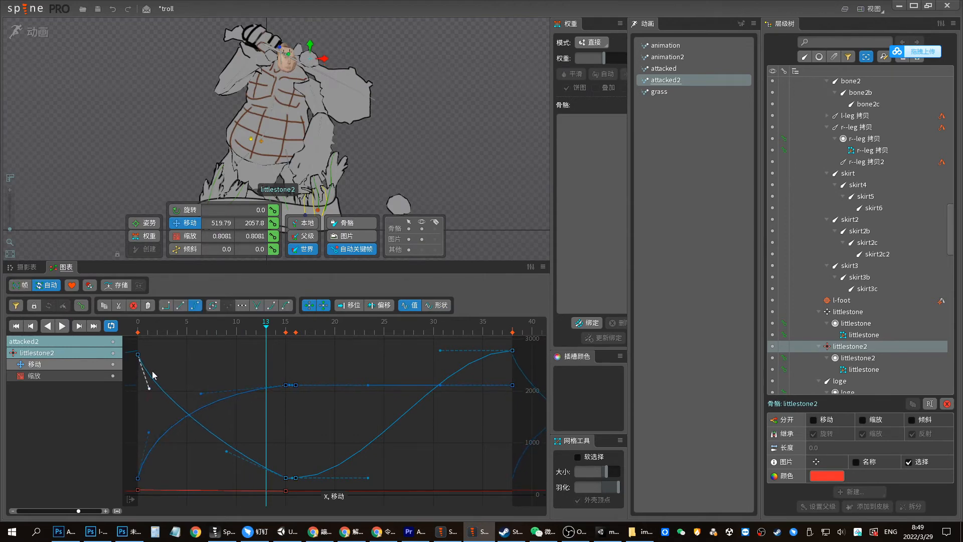
left_click_drag(226, 451, 217, 462)
left_click(127, 326)
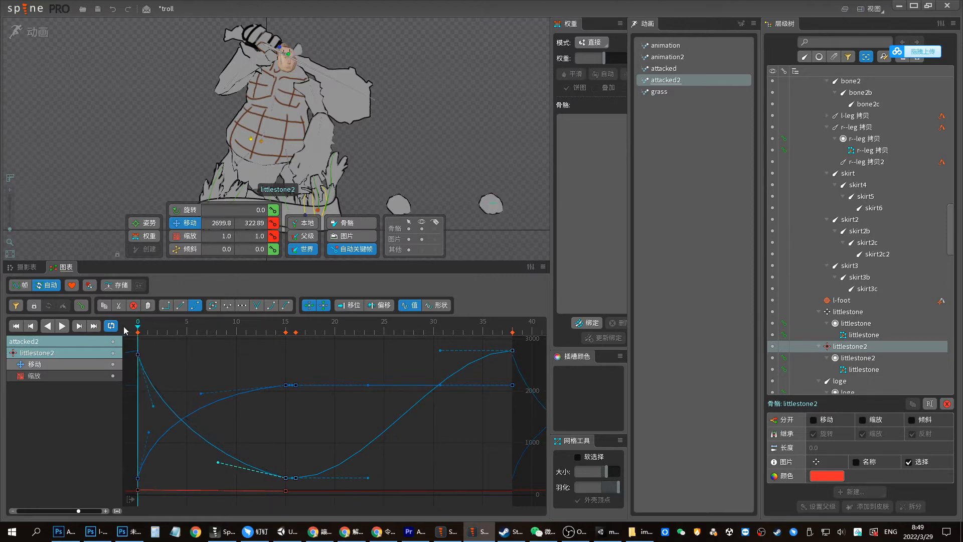
key("space")
key("space")
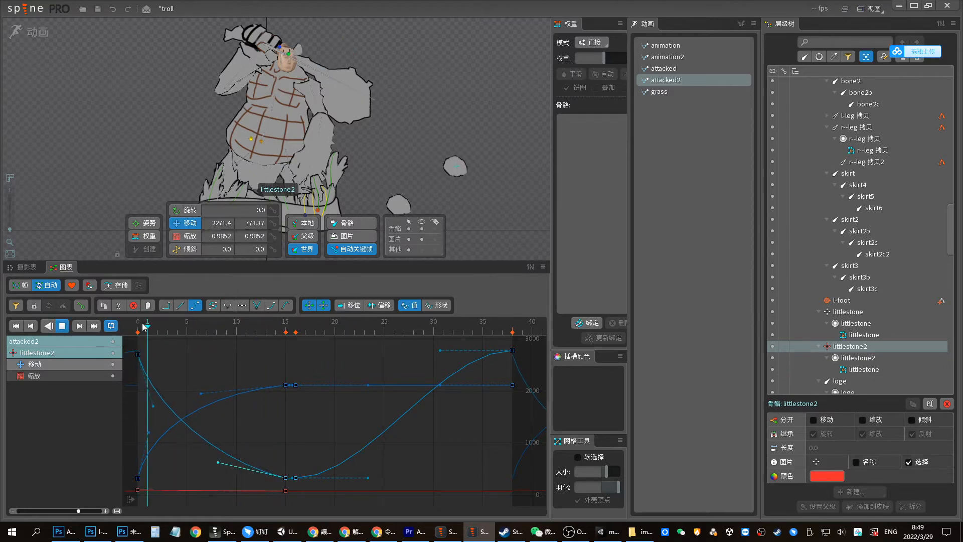
left_click(142, 325)
key("space")
left_click_drag(168, 326, 295, 345)
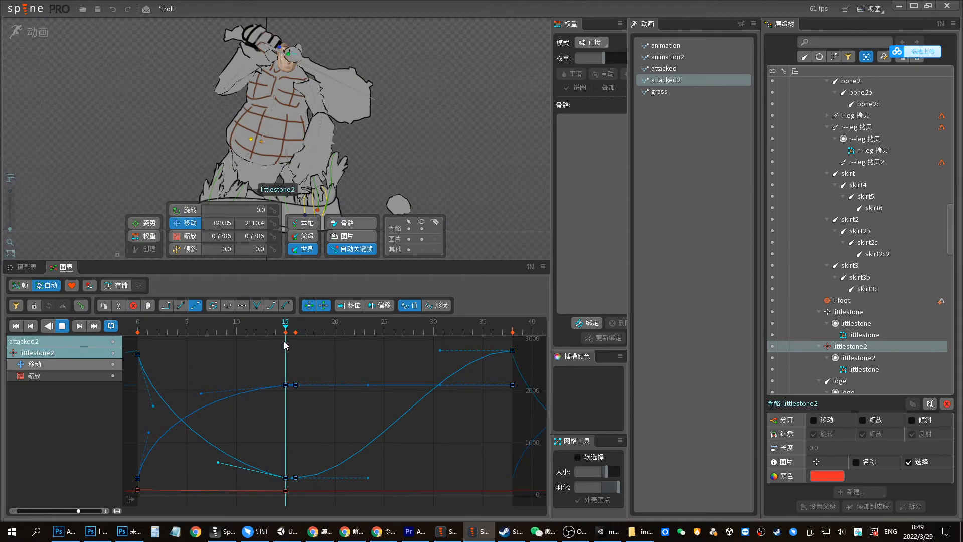
left_click(296, 335)
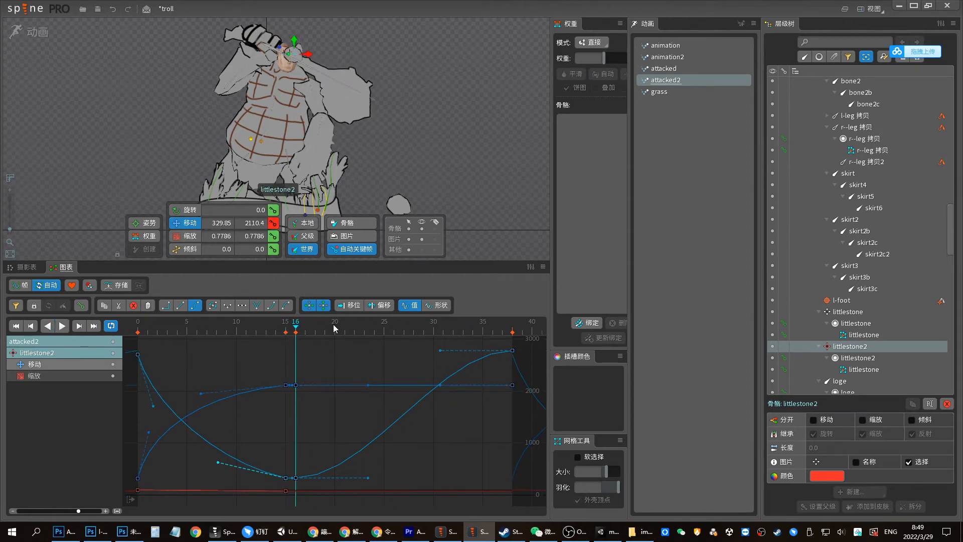
Lower littlestone2's frame 38 Y movement key to about 1200, pull its X handle down, and play the bounce from frame 16
left_click_drag(333, 324, 502, 336)
left_click_drag(512, 385, 511, 440)
left_click_drag(442, 431, 471, 412)
left_click(292, 322)
key("d")
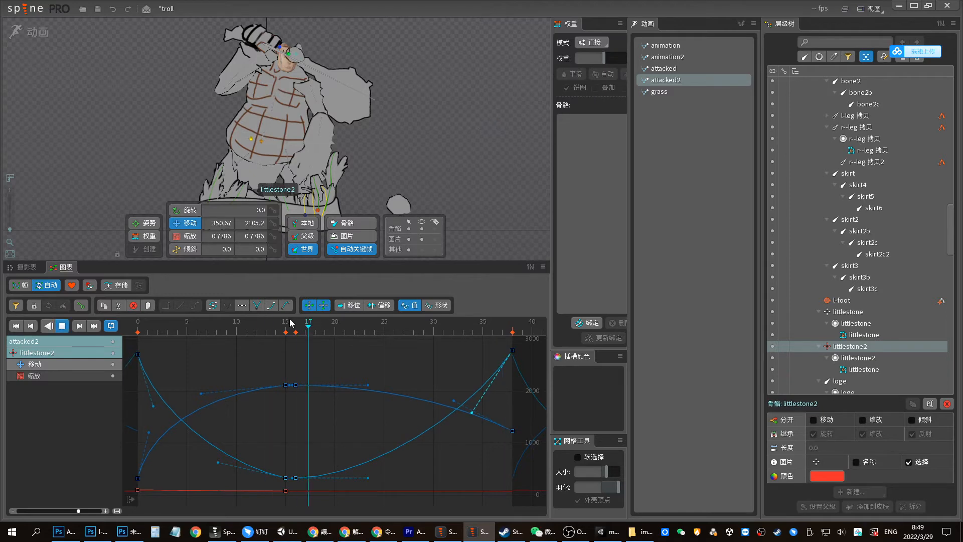
key("d")
Reshape the X and Y movement handles between frames 16 and 38 so the stone leaves the head fast and slows down, and play it
left_click_drag(352, 391, 340, 429)
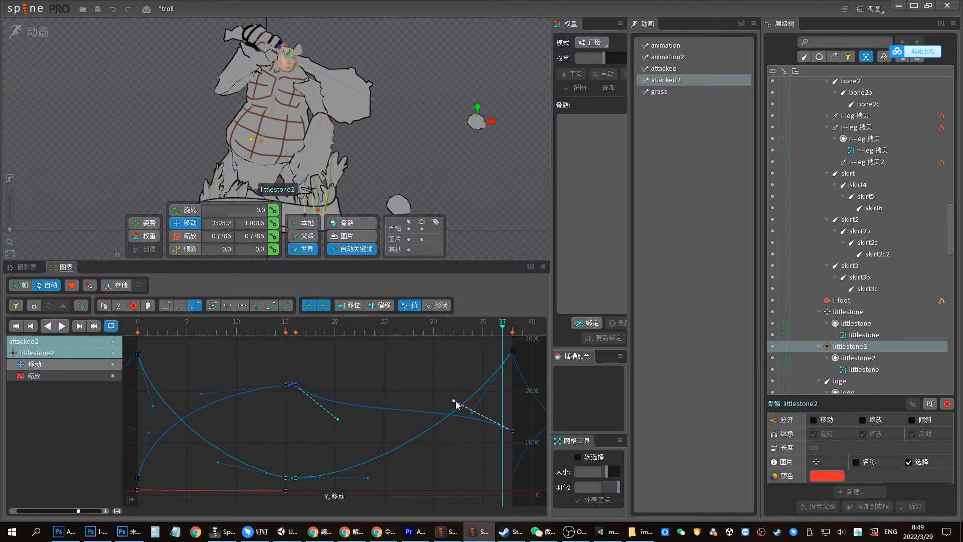
left_click_drag(454, 400, 441, 434)
left_click_drag(367, 477, 334, 424)
left_click_drag(471, 413, 431, 371)
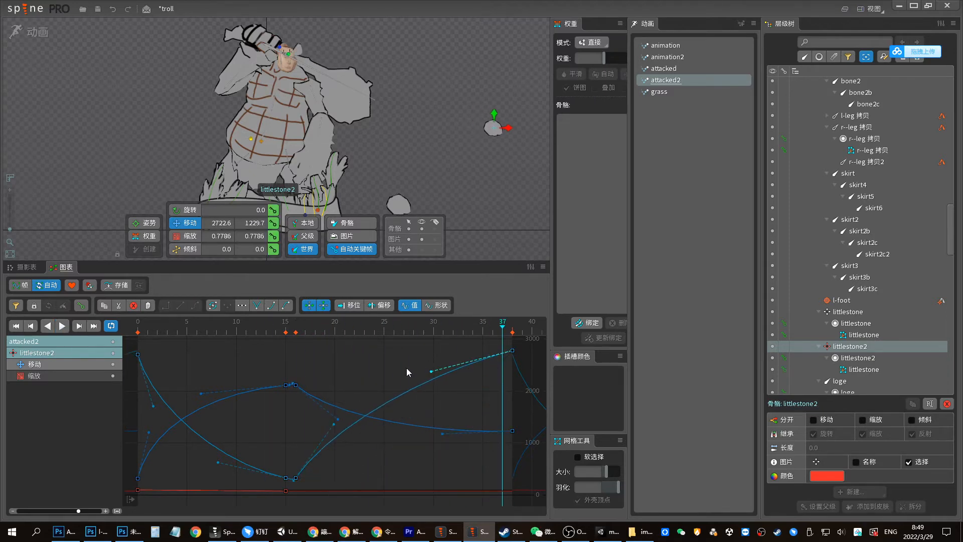
left_click_drag(332, 424, 323, 418)
left_click(338, 419)
left_click_drag(440, 435, 435, 435)
left_click(282, 330)
key("space")
left_click(288, 329)
key("space")
Raise the Y movement curve's frame 16 and frame 38 handles so the stone arcs upward after impact, and play the bounce
left_click(344, 328)
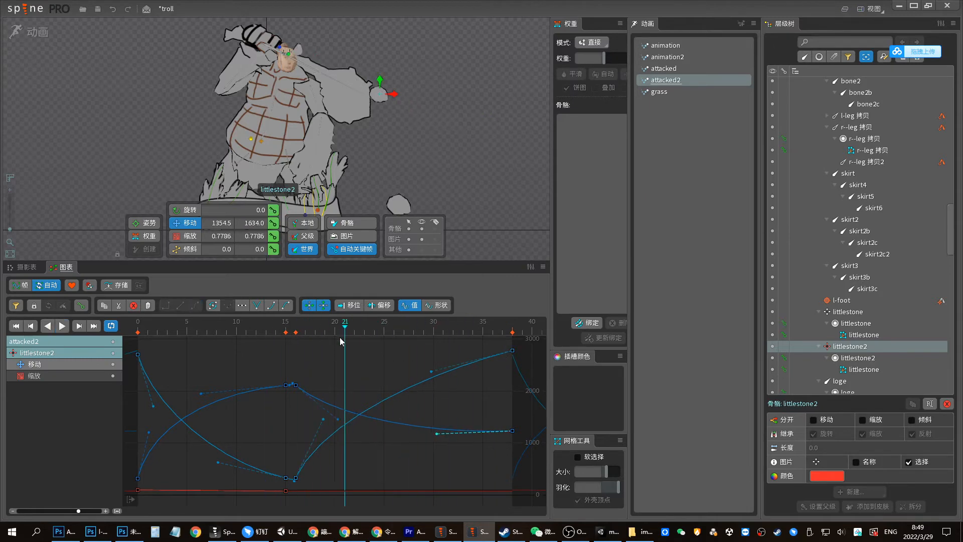
left_click_drag(338, 419, 365, 348)
left_click_drag(437, 435, 448, 389)
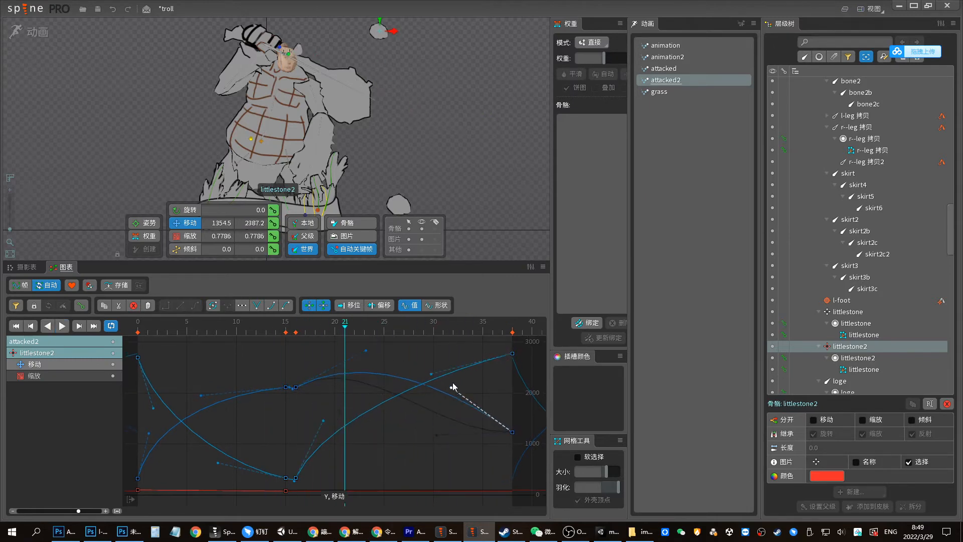
left_click(302, 326)
key("space")
left_click(293, 328)
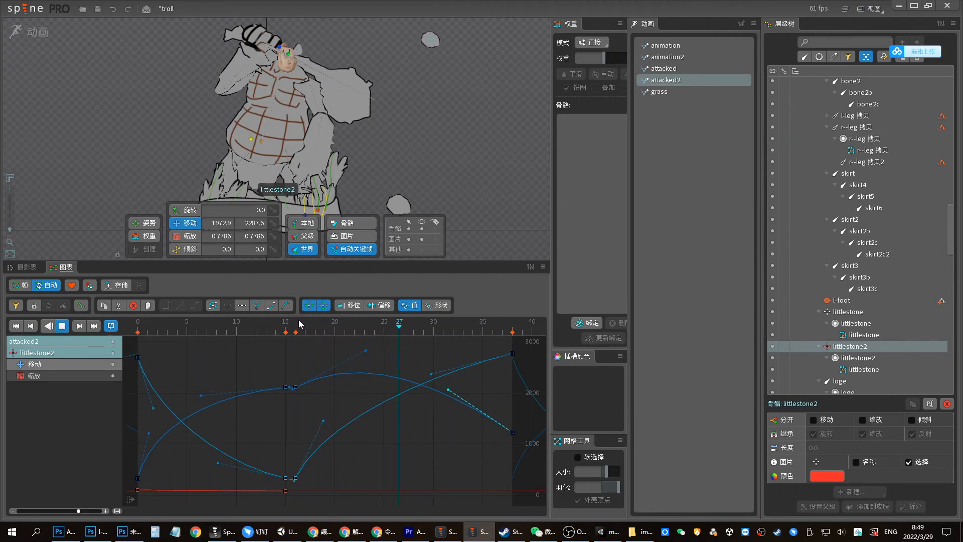
key("space")
Retime littlestone2's impact keys to frames 11 and 12 and its last key to frame 24 in the dope sheet, and preview the motion
left_click(23, 266)
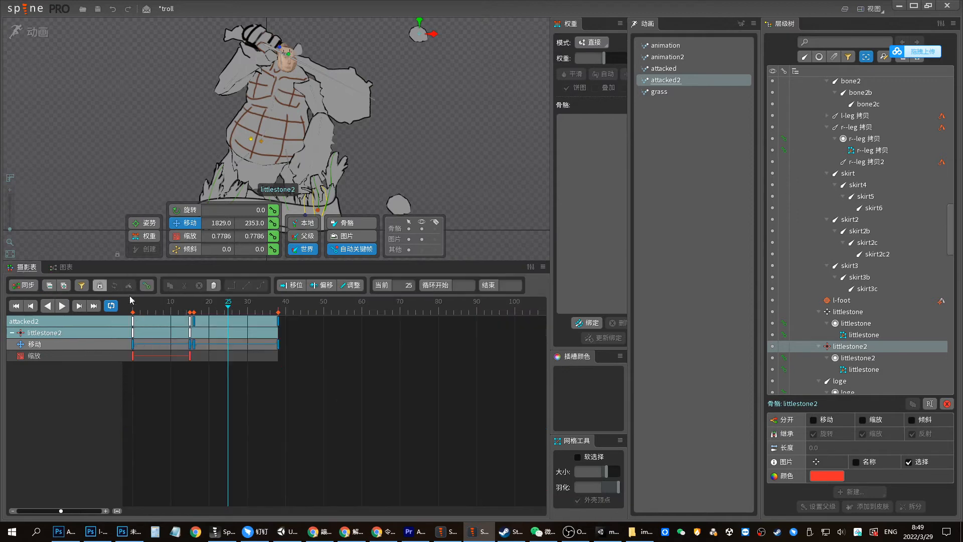
left_click_drag(198, 331, 178, 323)
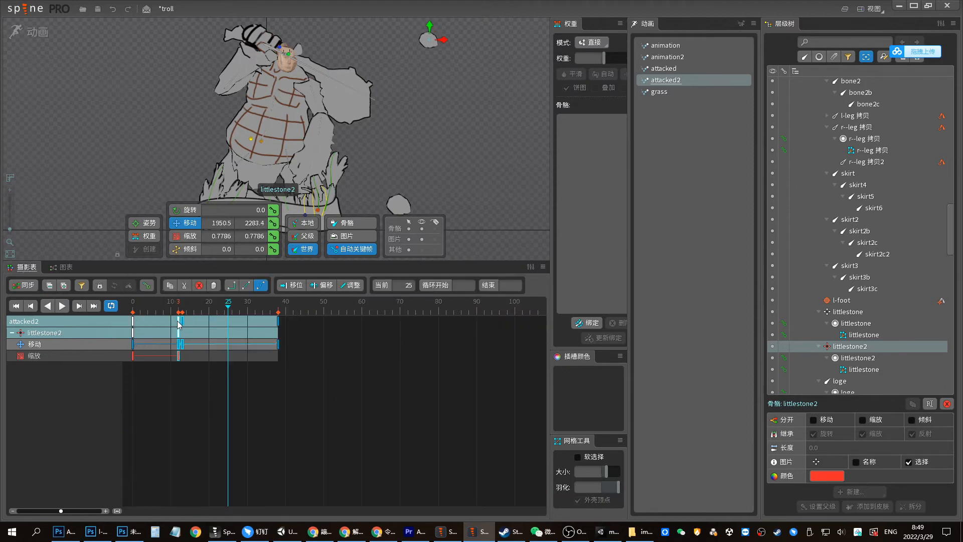
left_click_drag(274, 338, 147, 323)
key("space")
key("space")
key("space")
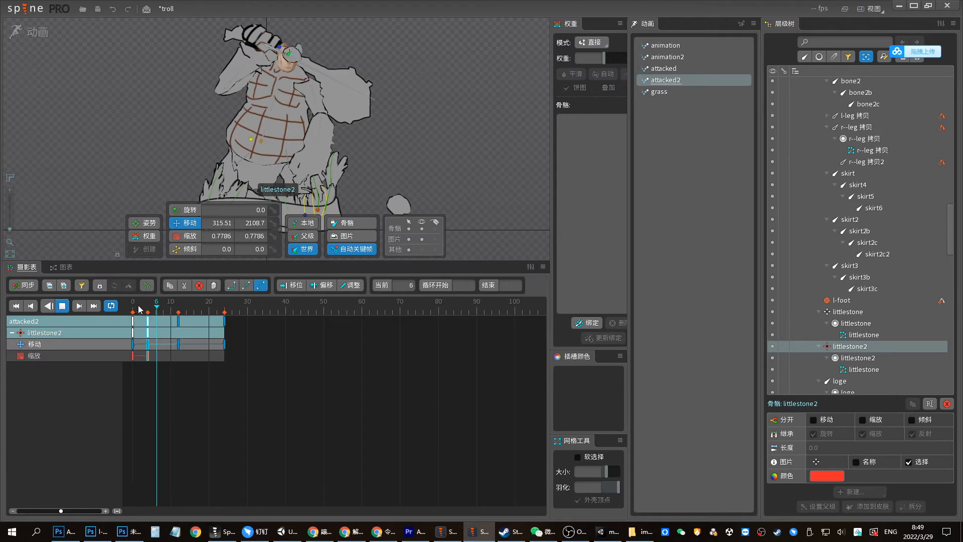
key("space")
key("ctrl+z")
key("space")
key("space")
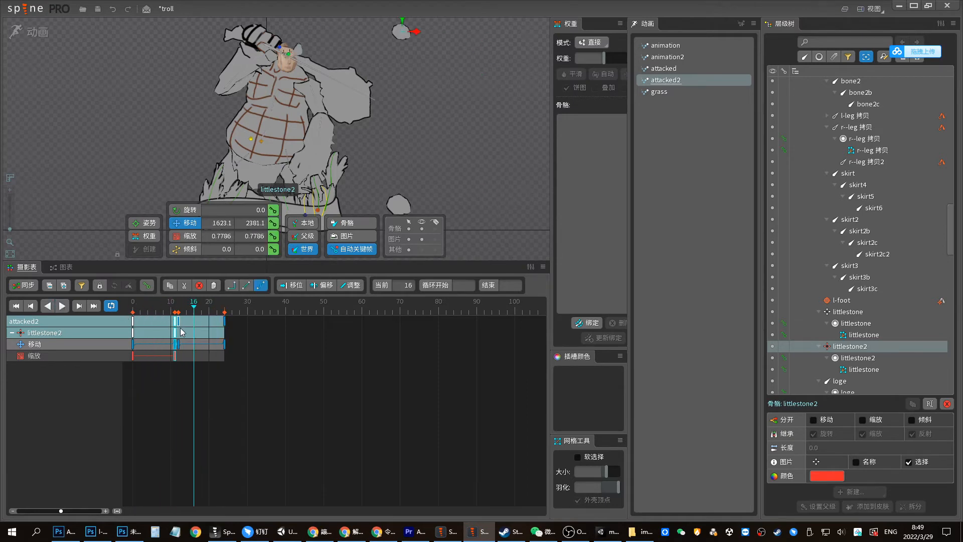
key("space")
Select littlestone2's frame 0 movement key and show its curves in the graph
left_click(137, 309)
left_click(134, 345)
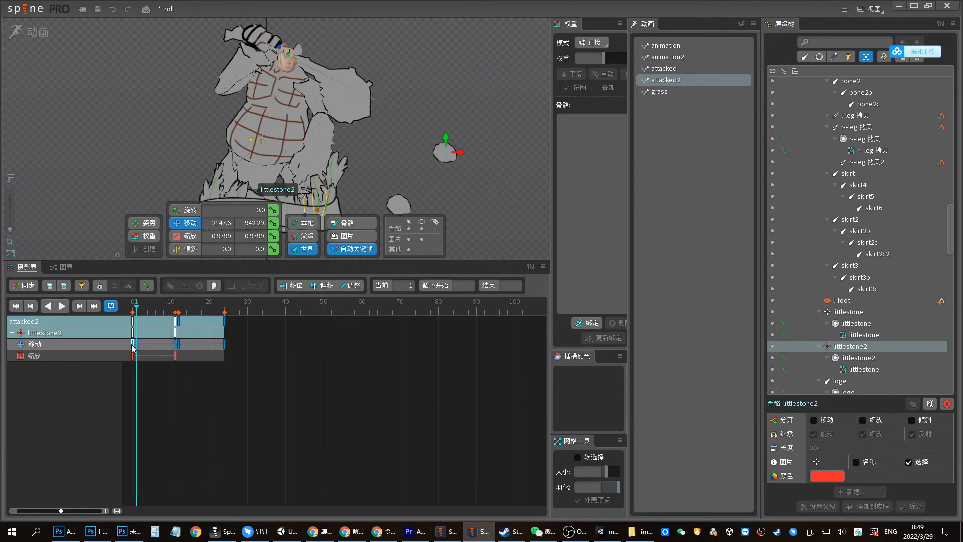
left_click(56, 268)
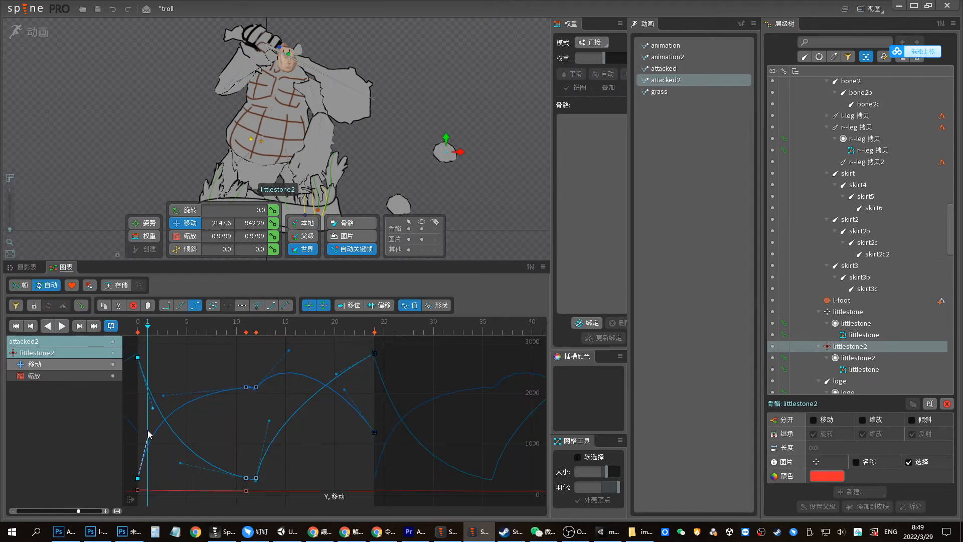
Try bending the Y movement curve between frames 0 and 11 downward so the stone rises slowly first, and play it
left_click_drag(148, 431, 165, 445)
left_click_drag(176, 393, 224, 432)
left_click_drag(169, 449, 179, 479)
left_click_drag(220, 435, 240, 439)
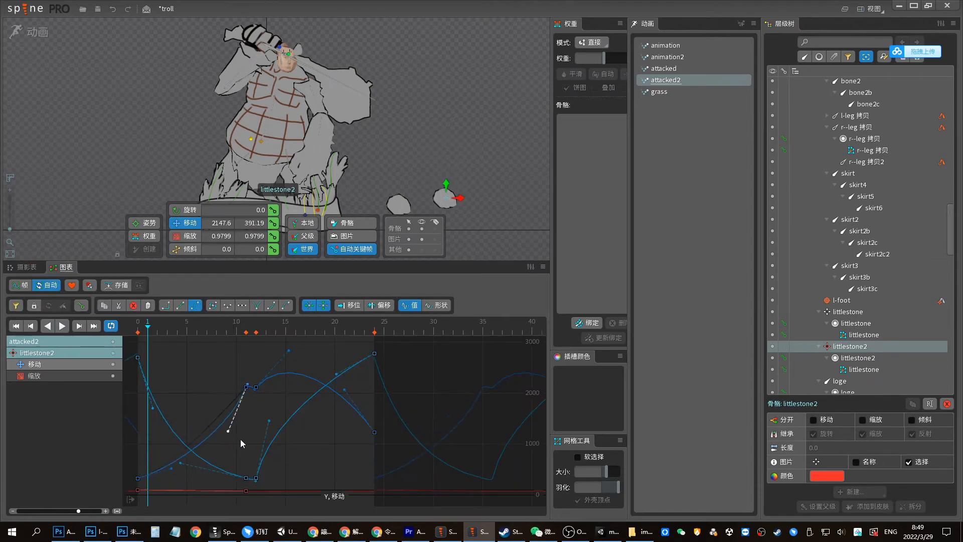
key("space")
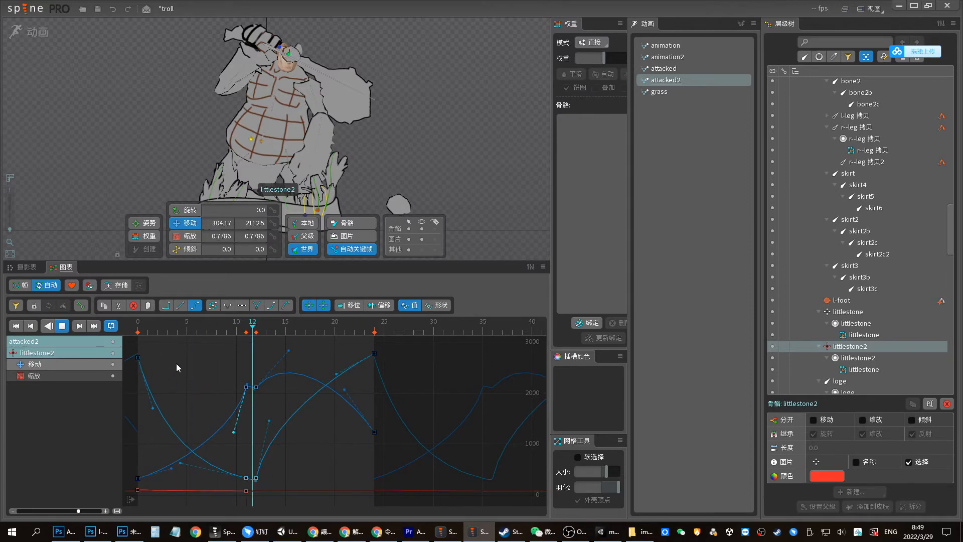
Undo the handle changes on the Y movement curve between frames 0 and 11
key("ctrl+z")
key("ctrl+z")
key("ctrl+z")
key("ctrl+z")
key("space")
key("ctrl+z")
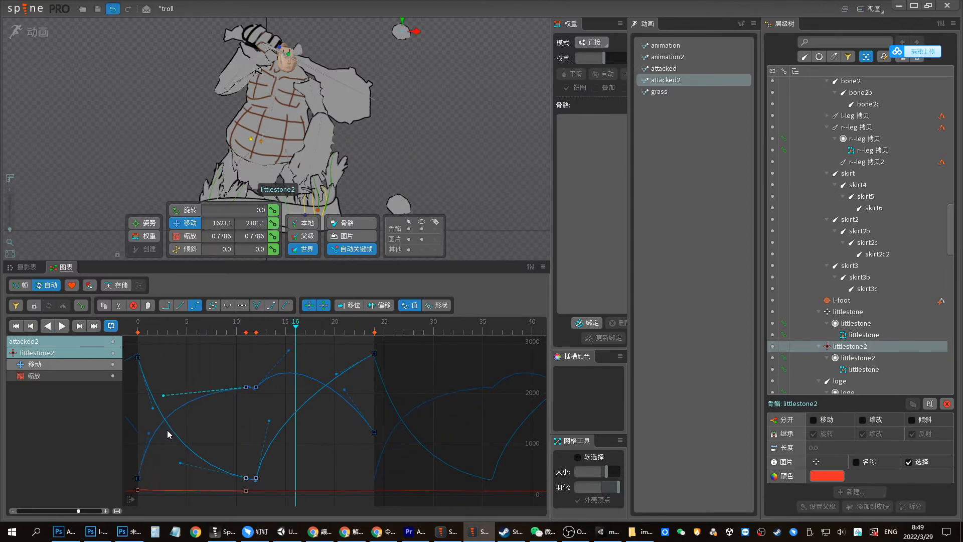
Bow the X movement curve between frames 0 and 11 upward with both its handles so the stone speeds up toward impact, and play it
key("space")
left_click_drag(153, 408, 181, 387)
left_click_drag(180, 462, 219, 416)
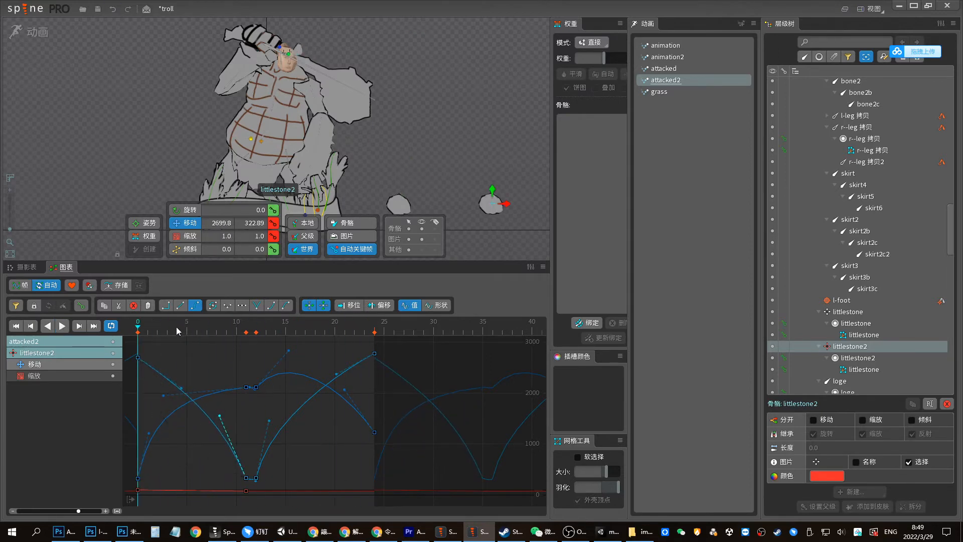
key("space")
key("space")
left_click_drag(181, 388, 184, 379)
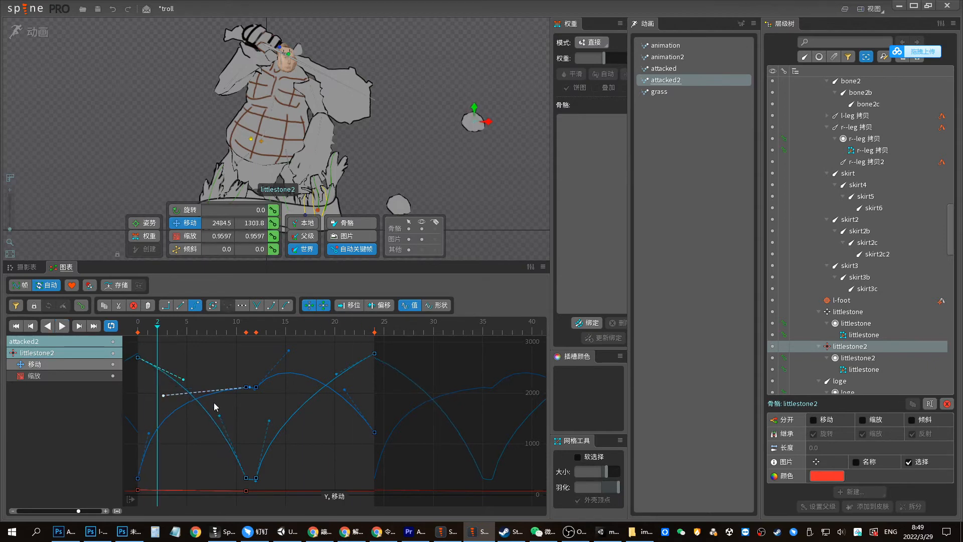
left_click_drag(215, 426, 221, 414)
key("space")
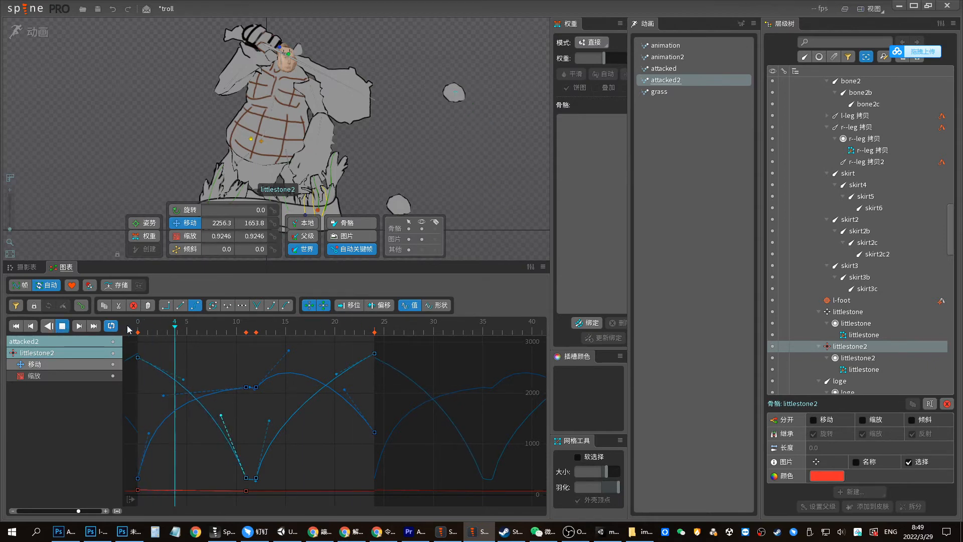
key("space")
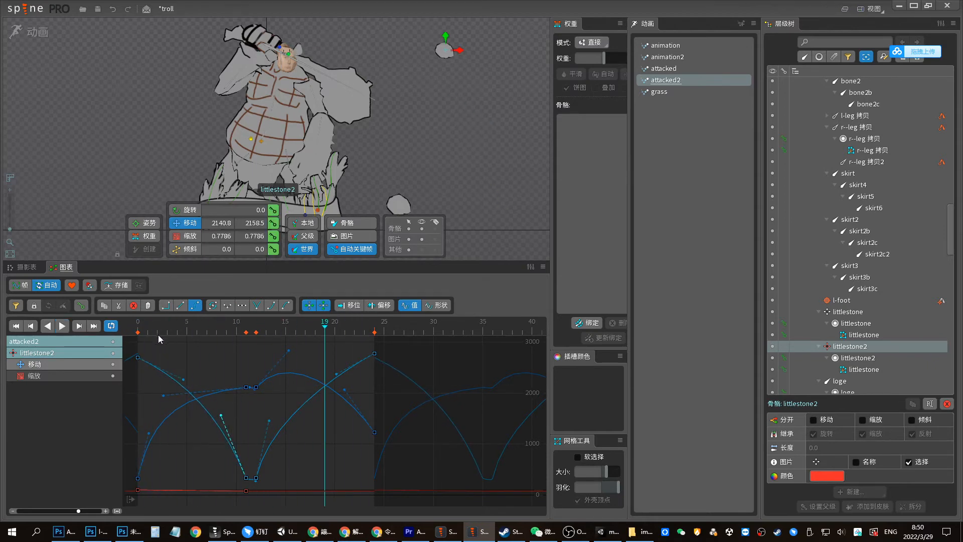
Pull the X movement curve's frame 11 and frame 0 handles slightly toward earlier frames, and replay the throw from frame 0
left_click_drag(220, 415, 210, 416)
left_click_drag(183, 379, 180, 380)
left_click(138, 322)
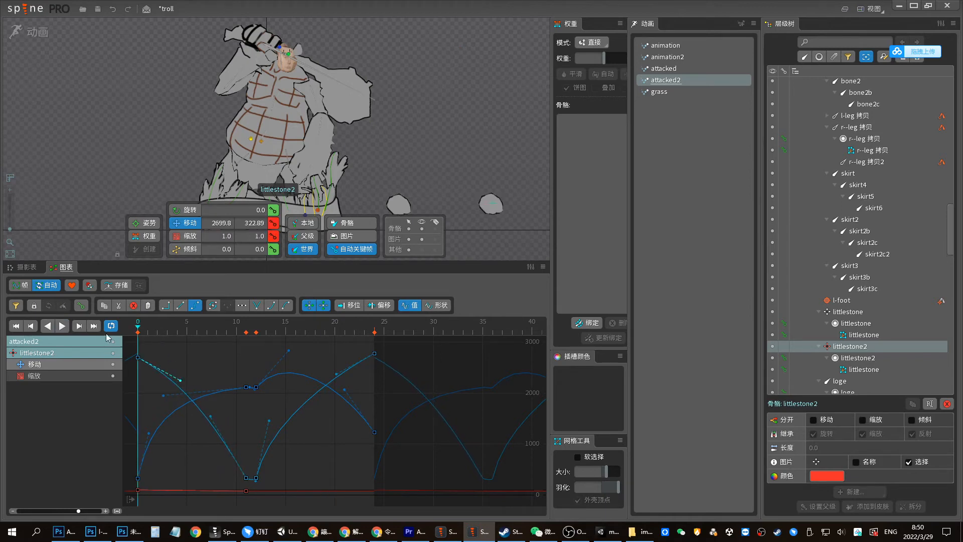
key("space")
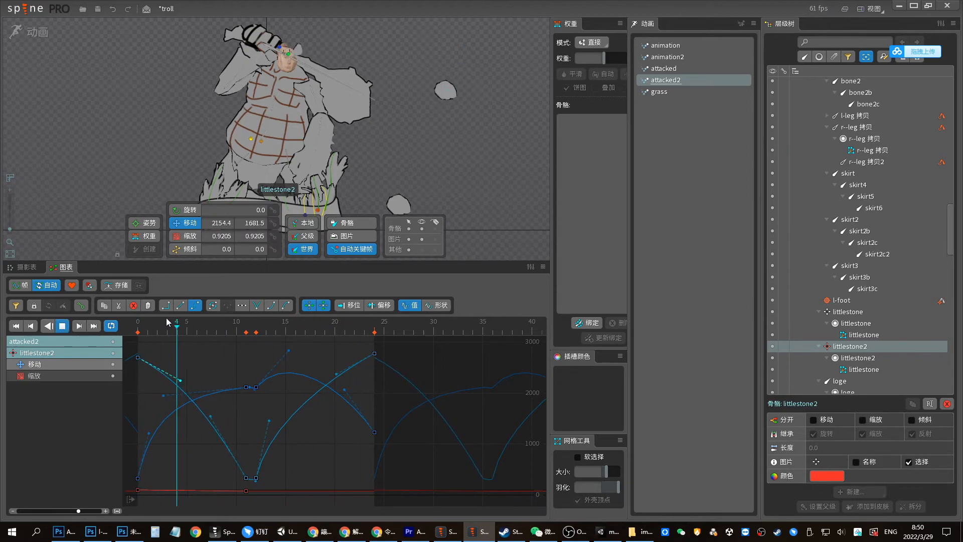
key("space")
Raise littlestone2's frame 0 Y movement key to 958.89, soften the Y curve up to frame 11 with its handles, and play it
key("Home")
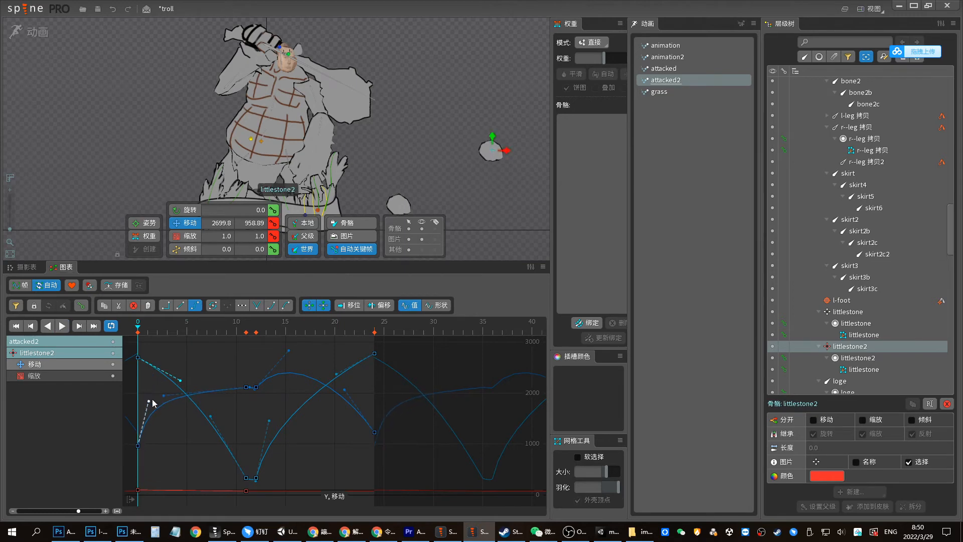
left_click_drag(173, 398, 206, 378)
key("space")
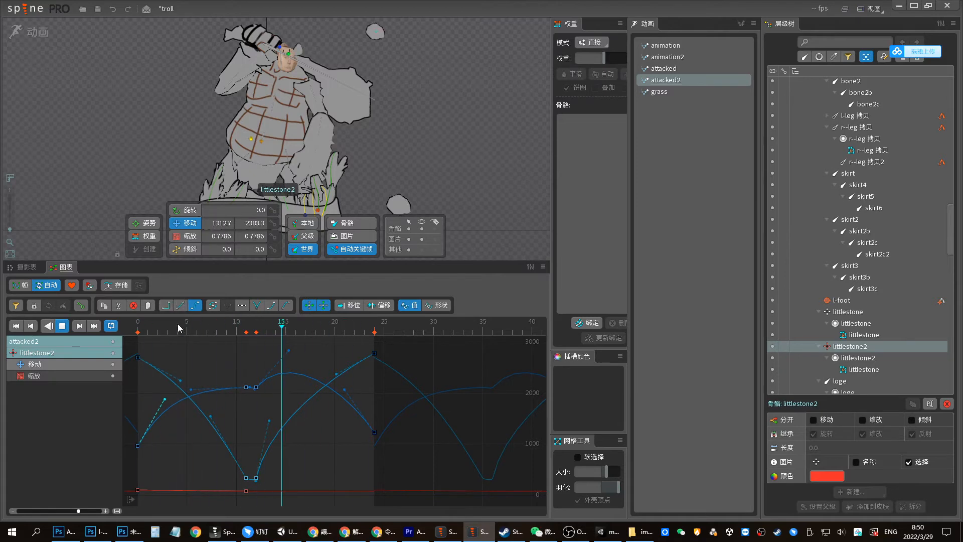
key("space")
key("Home")
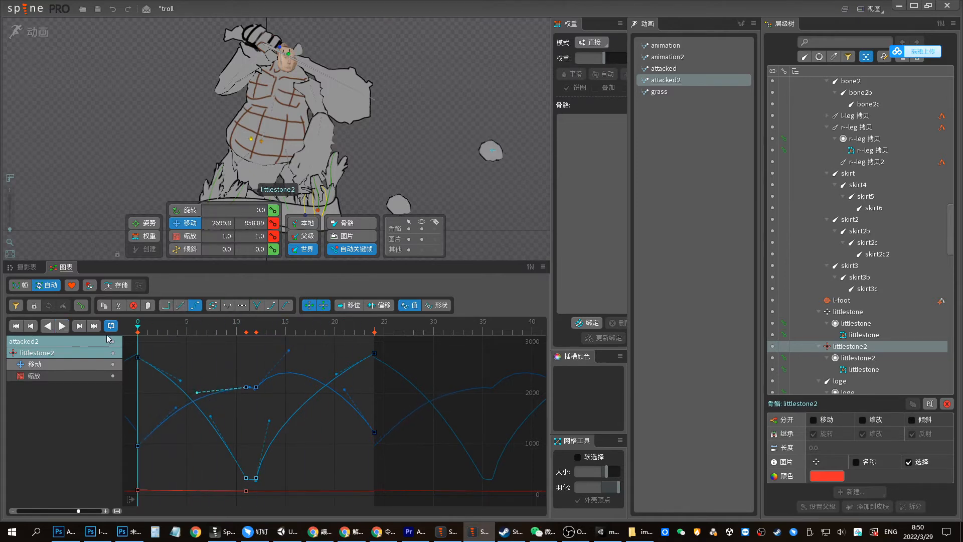
key("space")
key("space")
Fine-tune the frame 11 handle of littlestone2's X movement curve and play the animation
left_click_drag(218, 419, 220, 418)
key("space")
key("space")
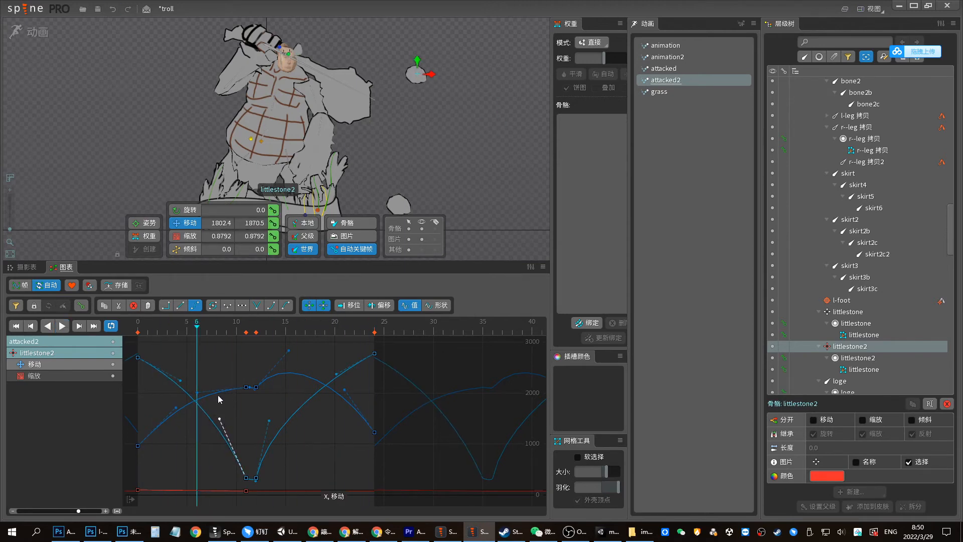
key("space")
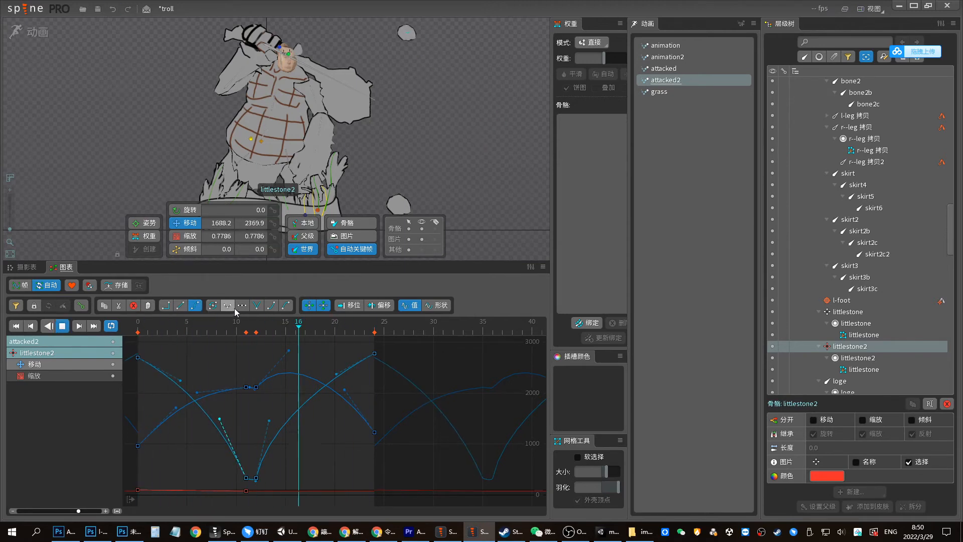
key("space")
Reframe the troll and stone in the viewport, and replay the throw from frame 0 with the curve graph shown
left_click_drag(370, 165, 473, 80)
left_click_drag(218, 143, 172, 211)
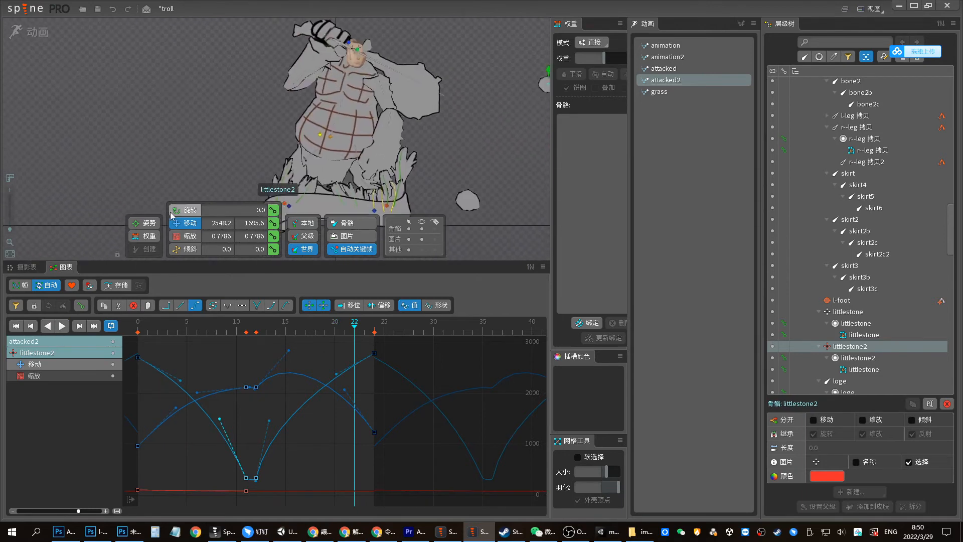
left_click_drag(204, 51, 123, 79)
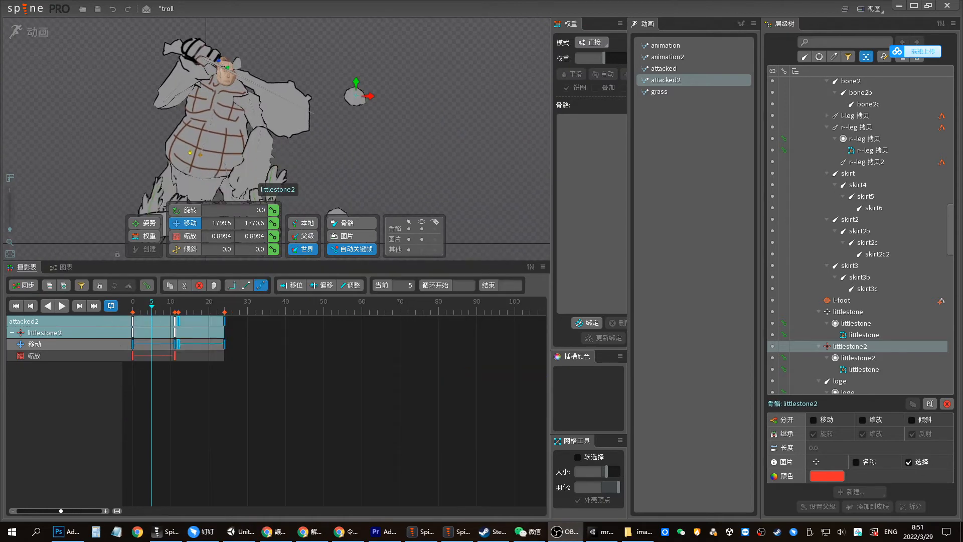
left_click(93, 307)
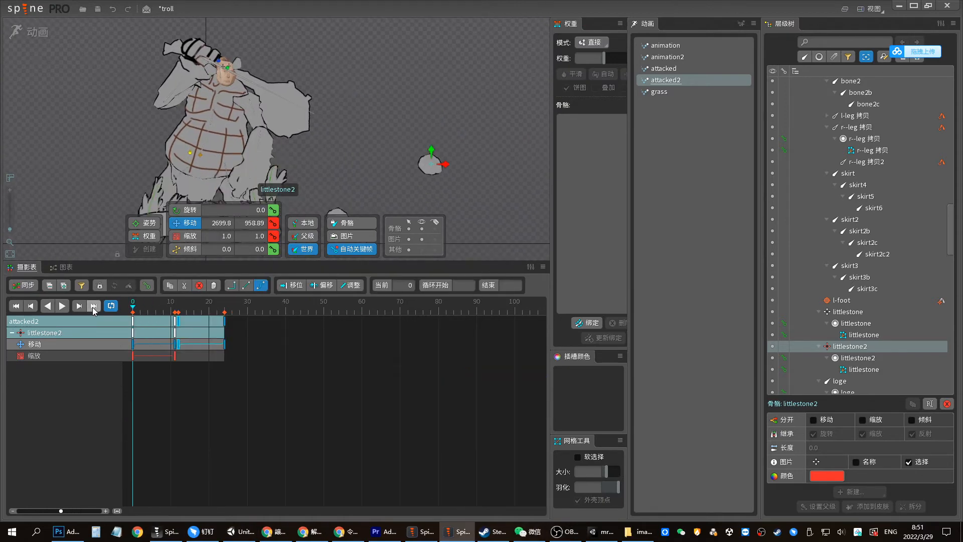
left_click(60, 266)
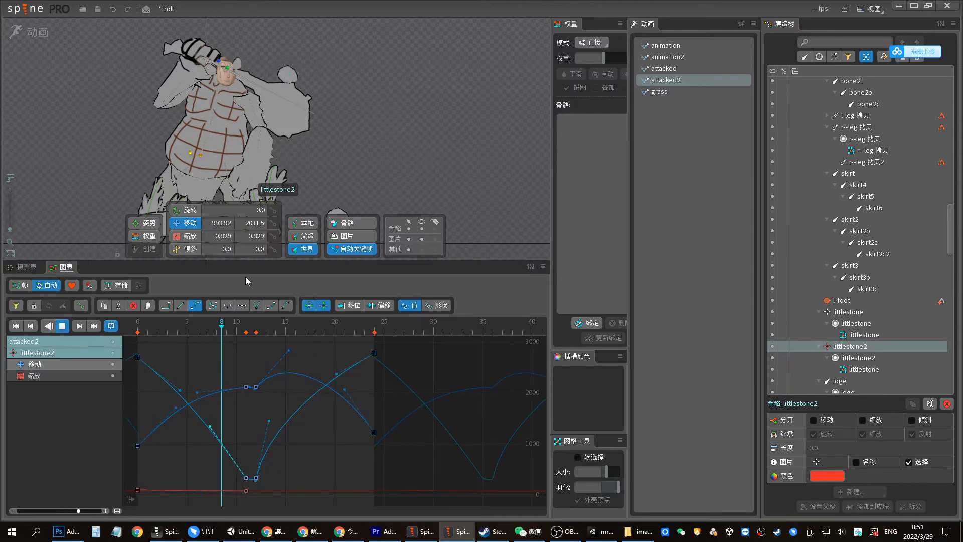
Return to the dopesheet and scale littlestone2 down to about 0.4516 at frame 24
left_click(27, 267)
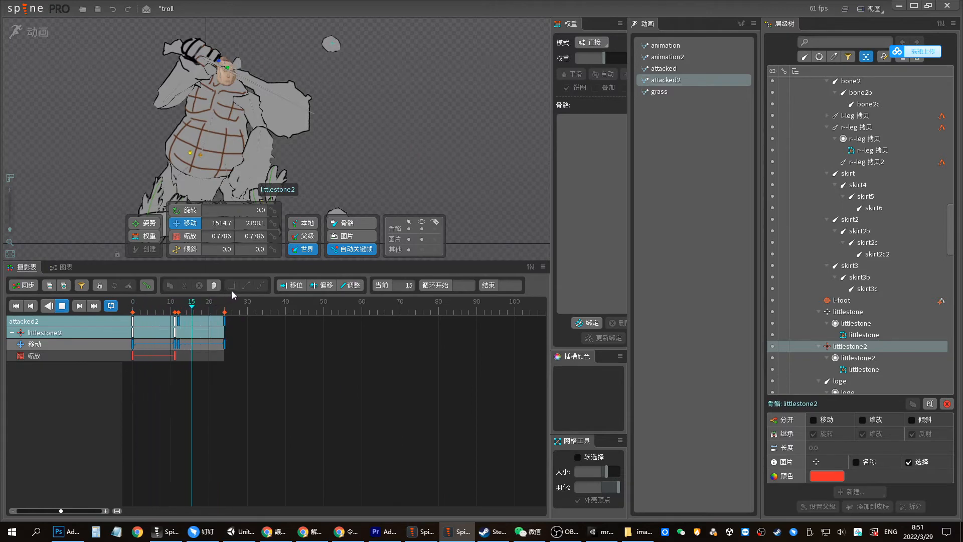
left_click(212, 312)
left_click_drag(213, 312, 225, 311)
key("x")
left_click_drag(459, 193, 473, 197)
Key littlestone2's rotation at frame 0, rotate the stone to about 243.13 degrees at frame 24, and show the curve graph
left_click_drag(182, 324, 132, 307)
left_click(273, 210)
left_click_drag(206, 306, 224, 306)
key("c")
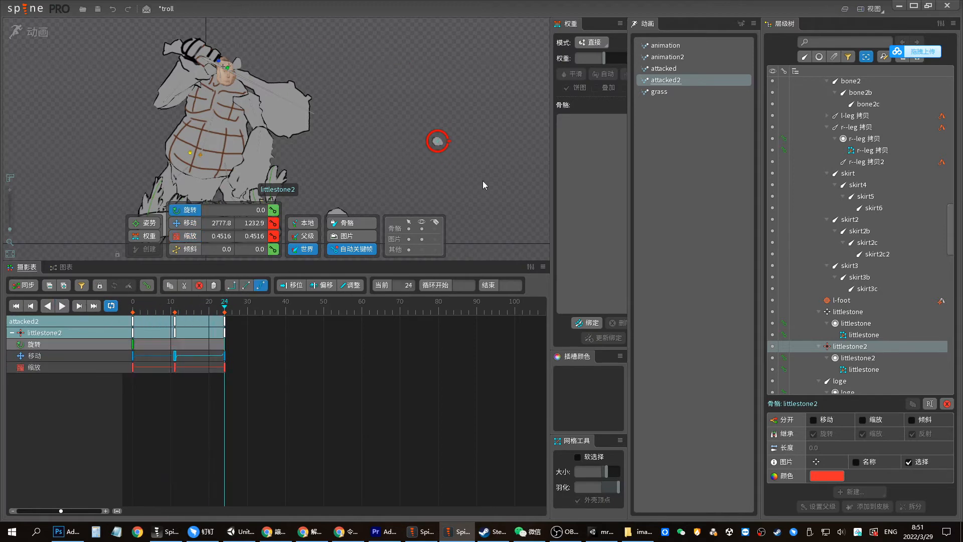
left_click(60, 267)
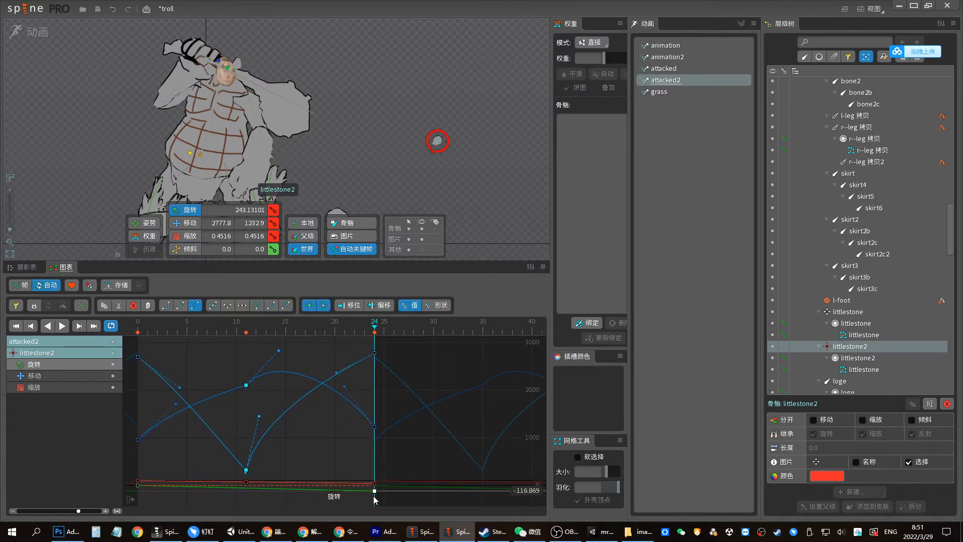
Lower littlestone2's frame 24 rotation key in the graph to about -1680 and play the spin
left_click_drag(374, 532, 374, 532)
left_click_drag(391, 426, 389, 321)
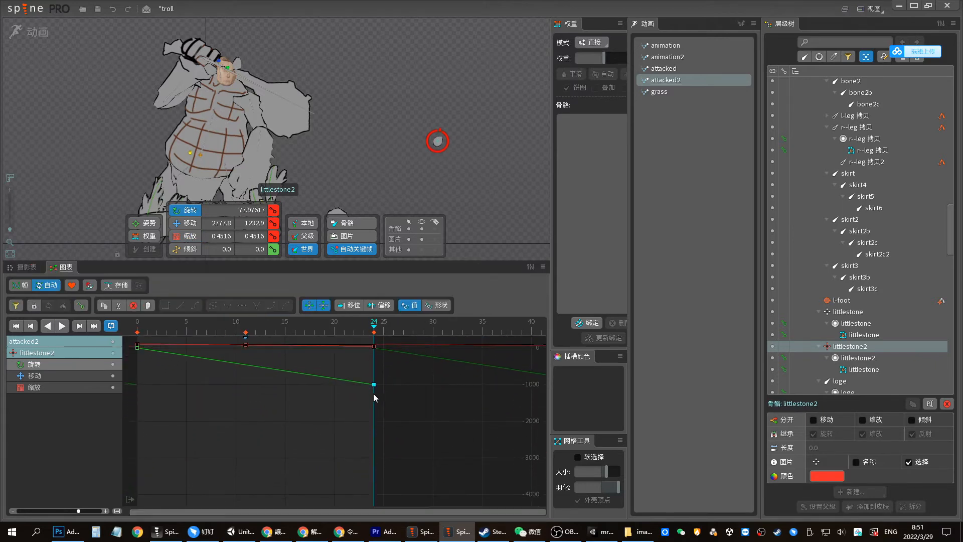
left_click_drag(374, 389, 382, 422)
key("d")
left_click(382, 407)
key("d")
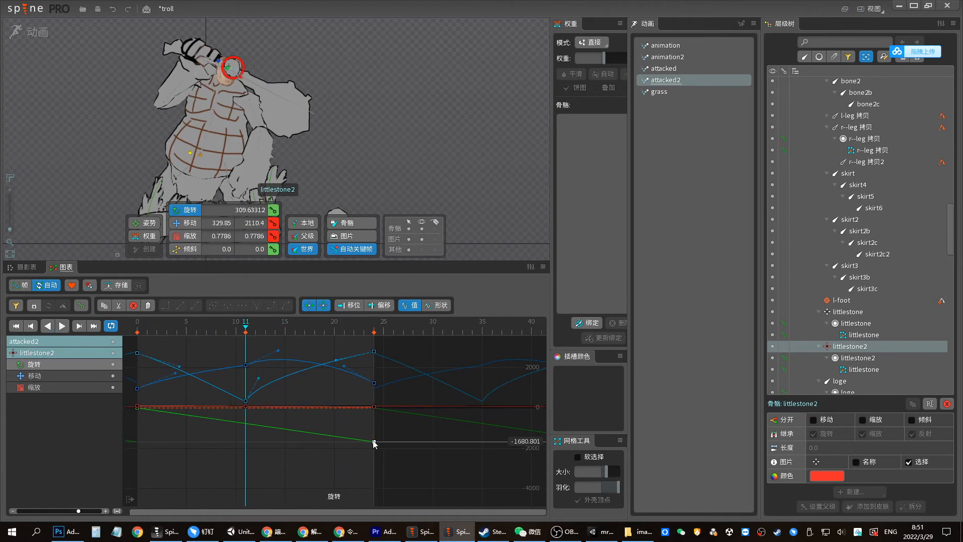
Raise littlestone2's frame 24 rotation key slightly to slow the spin, and replay the throw with the dopesheet shown
left_click_drag(376, 441, 374, 433)
left_click(372, 382)
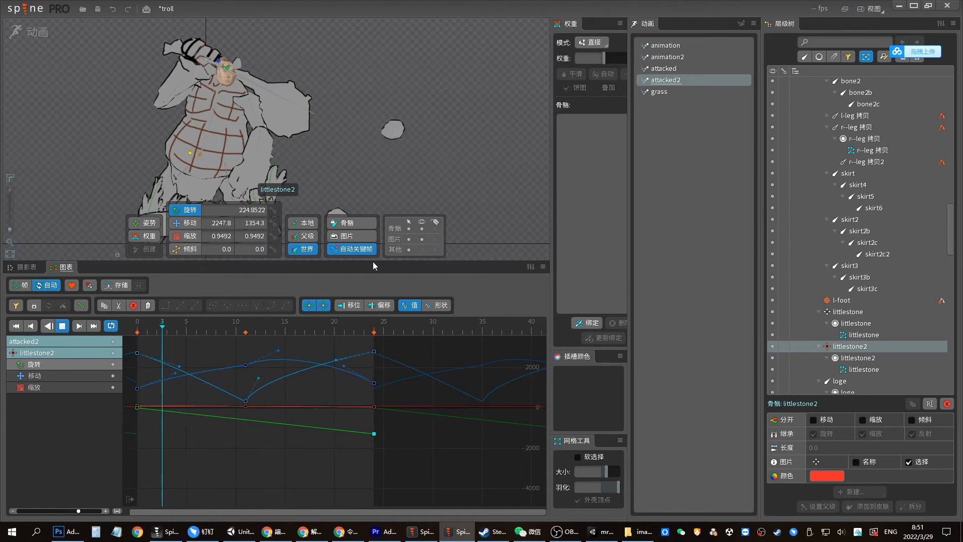
left_click_drag(431, 164, 481, 182)
key("d")
left_click(28, 267)
key("d")
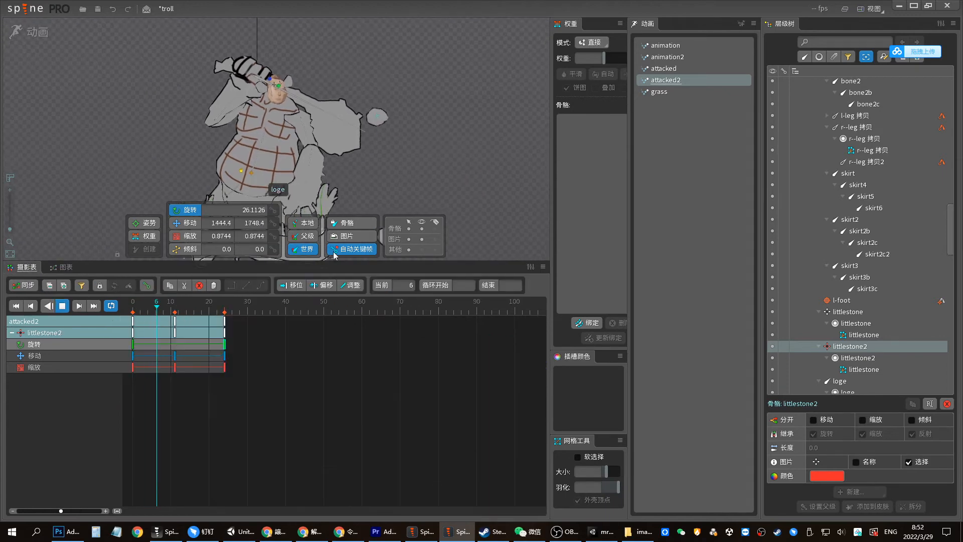
key("d")
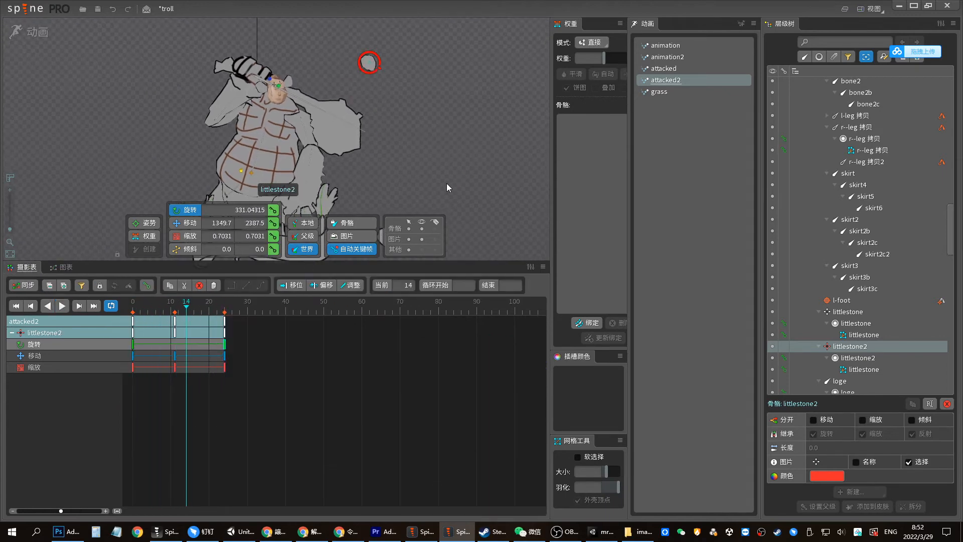
Save the project and replay the throw from frame 0, ending with the curve graph shown
left_click_drag(428, 176, 468, 167)
key("ctrl+s")
key("Home")
key("d")
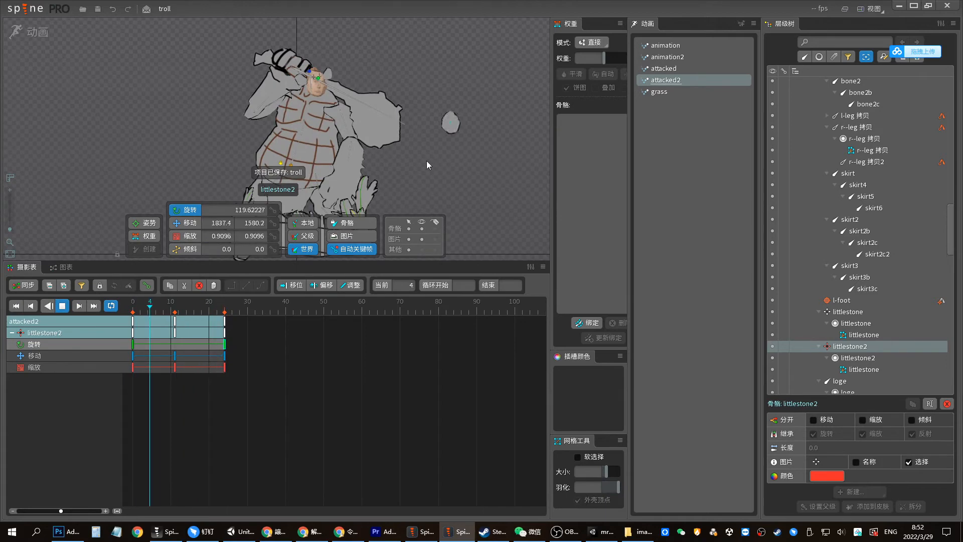
key("d")
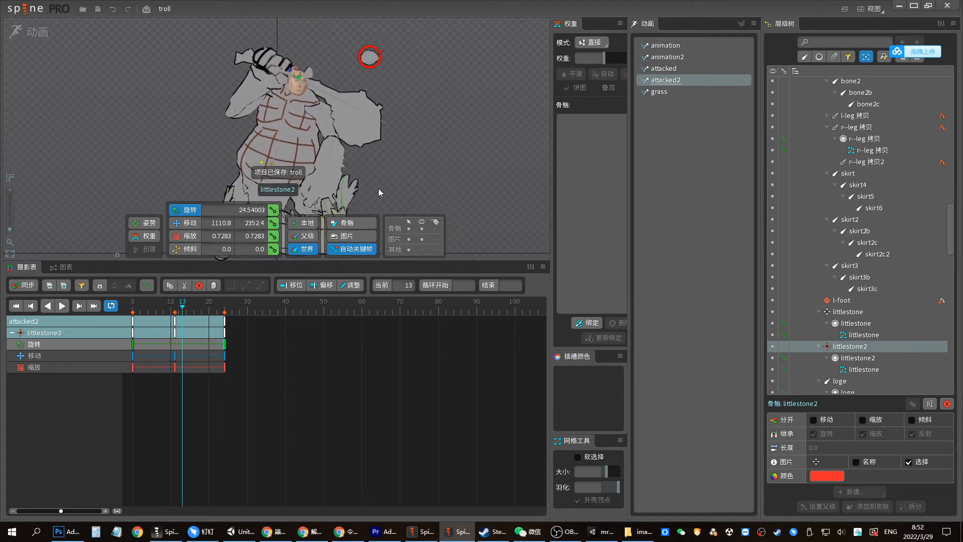
left_click(62, 271)
key("d")
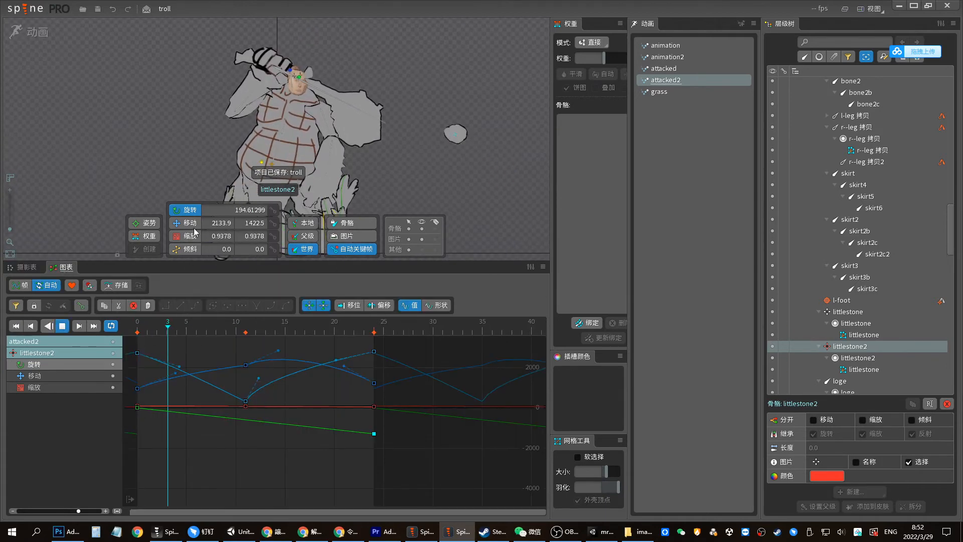
Duplicate littlestone2 in Setup mode without copying its keys, and move the copy along X to about 3335.8
left_click(36, 36)
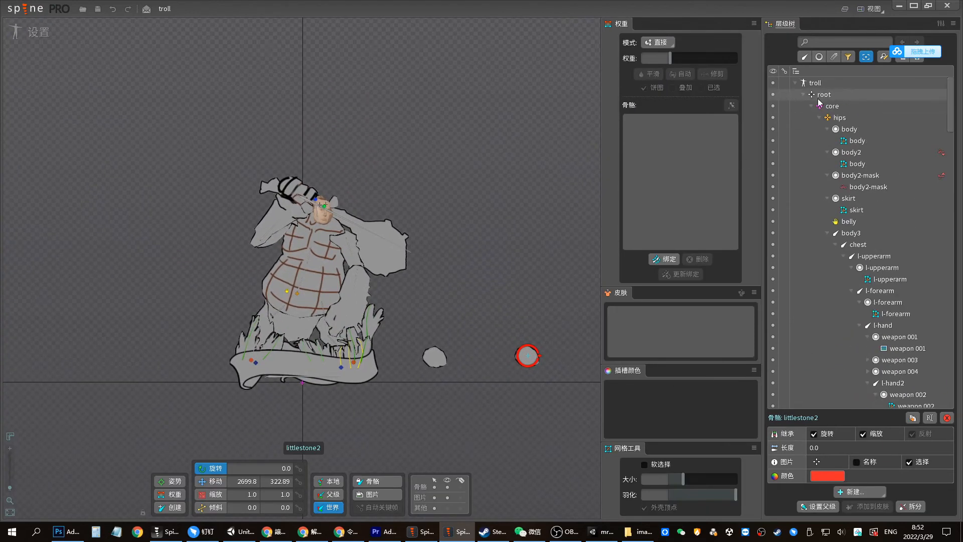
left_click_drag(529, 339, 478, 293)
key("space")
left_click(477, 309)
key("ctrl+d")
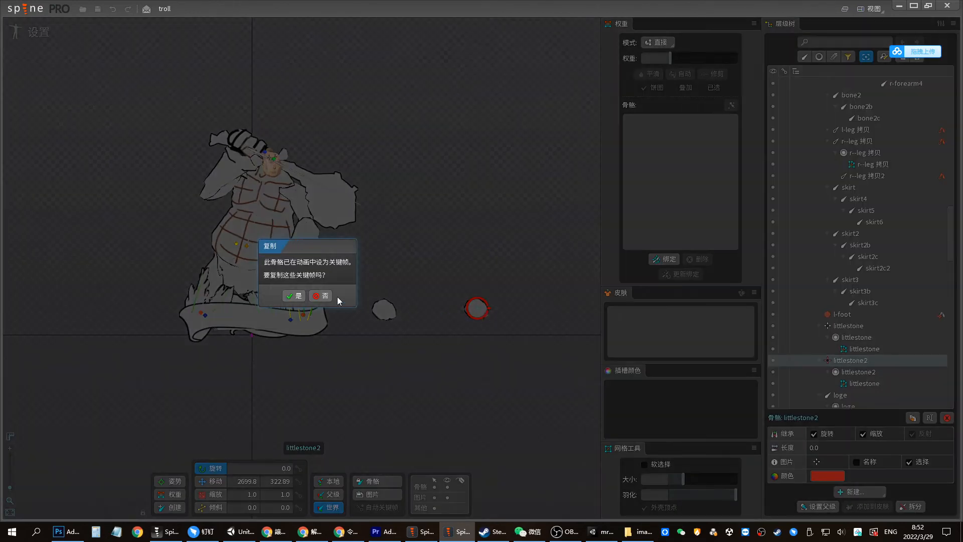
left_click(322, 295)
left_click_drag(491, 308, 546, 308)
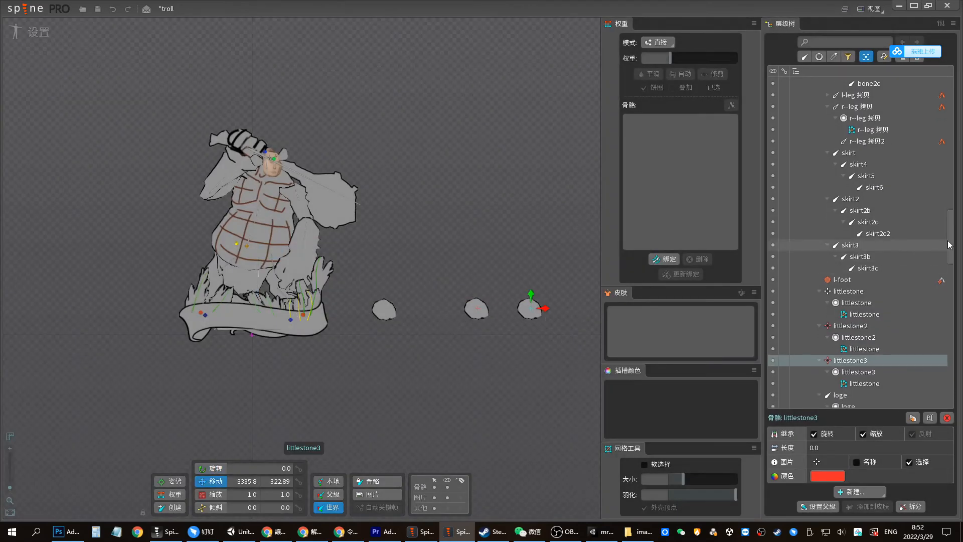
Create a bone under root at about X 3355.5, Y -390.01, make it littlestone3's parent, and return to Animate mode
left_click_drag(949, 244, 949, 111)
left_click(830, 96)
left_click(557, 356)
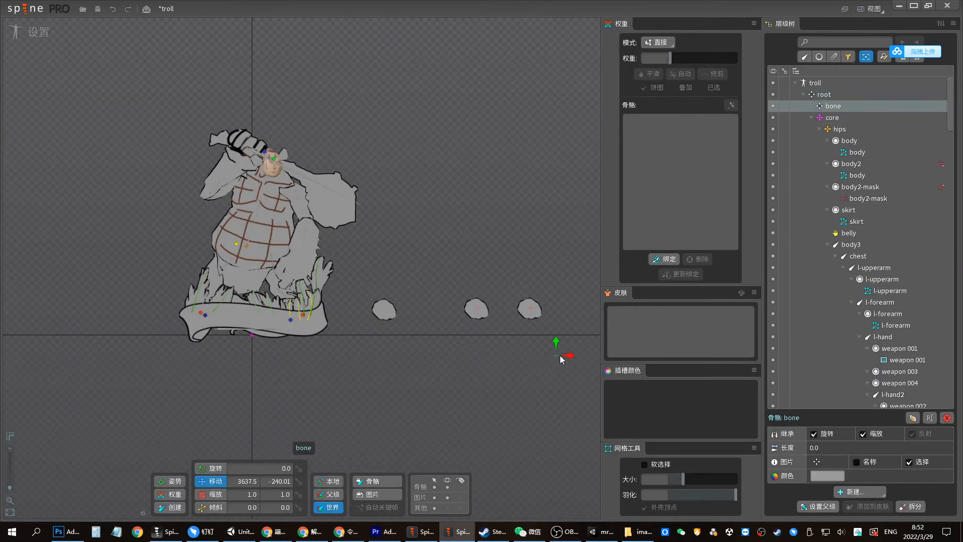
left_click(533, 310)
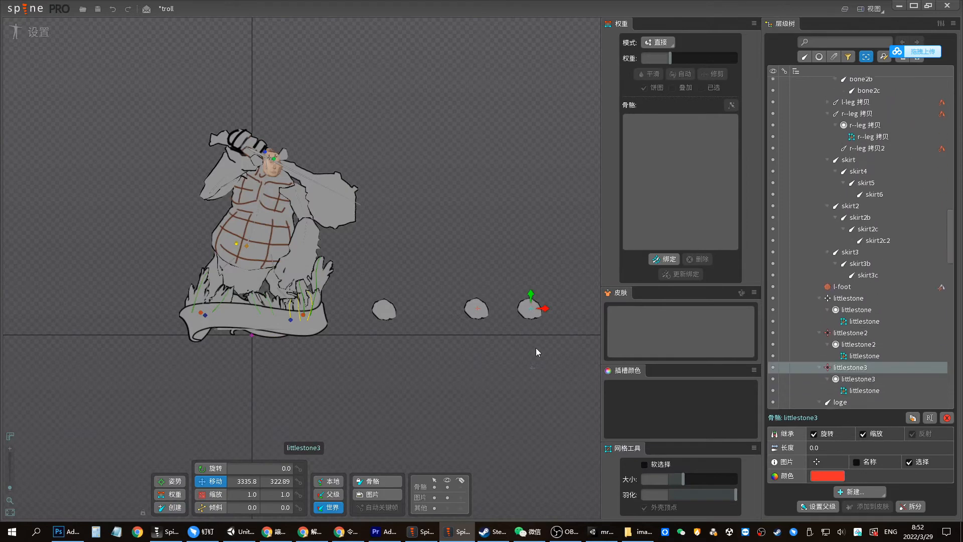
key("p")
left_click(532, 369)
left_click(16, 32)
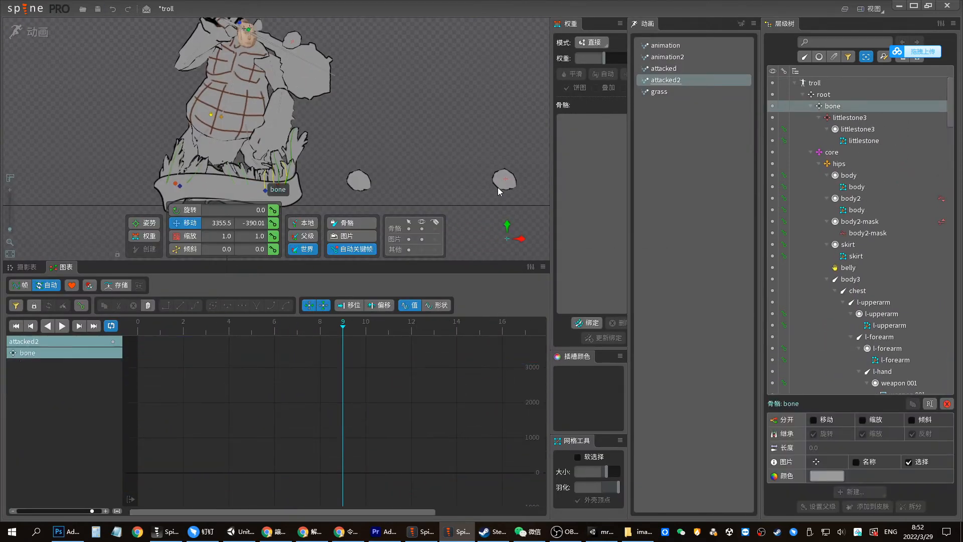
Try moving the new parent bone upward with littlestone3, undo the move, and play attacked2
left_click_drag(498, 188, 504, 117)
key("ctrl+z")
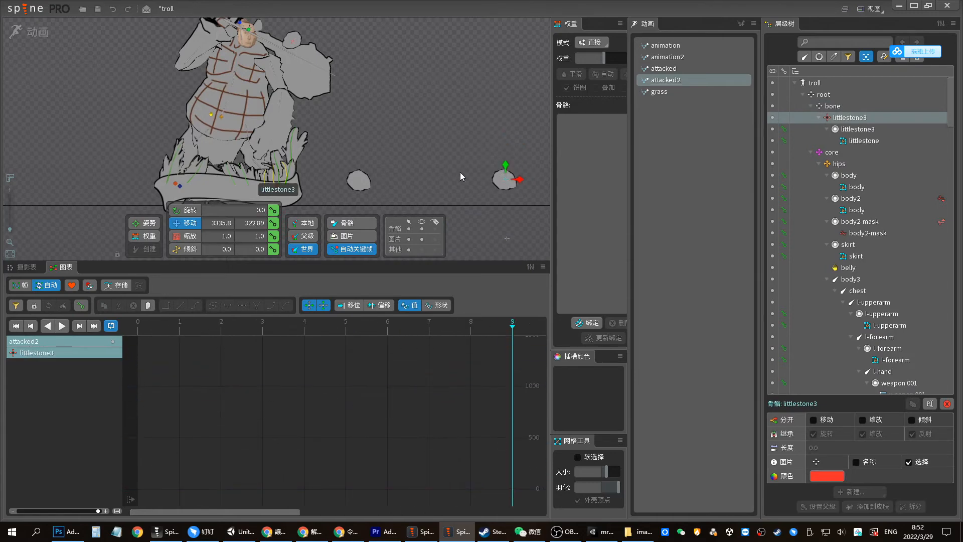
left_click(29, 33)
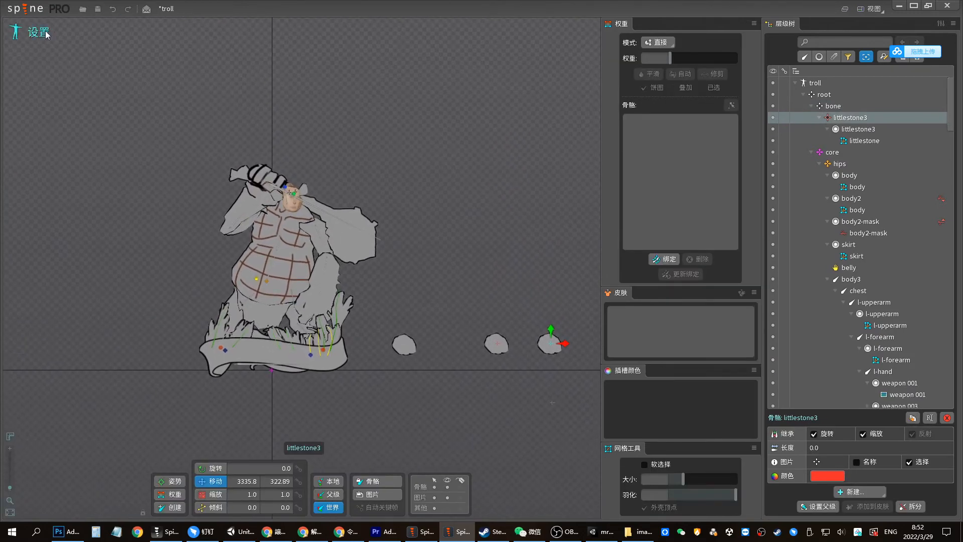
left_click(45, 33)
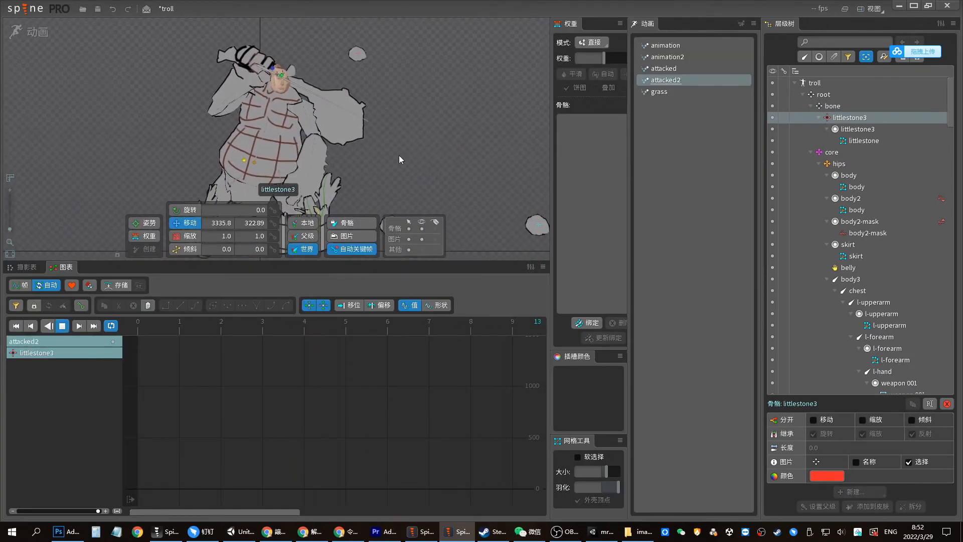
key("d")
key("Home")
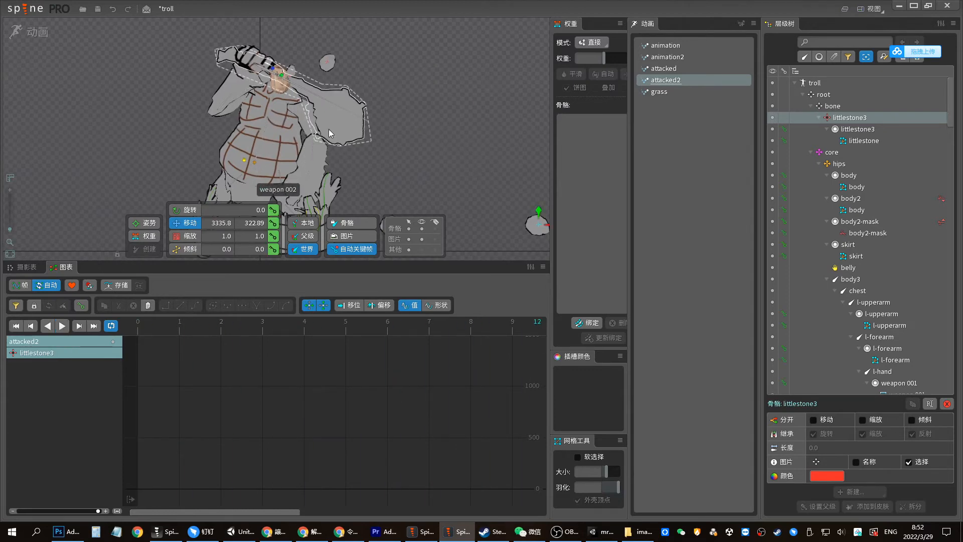
left_click(22, 267)
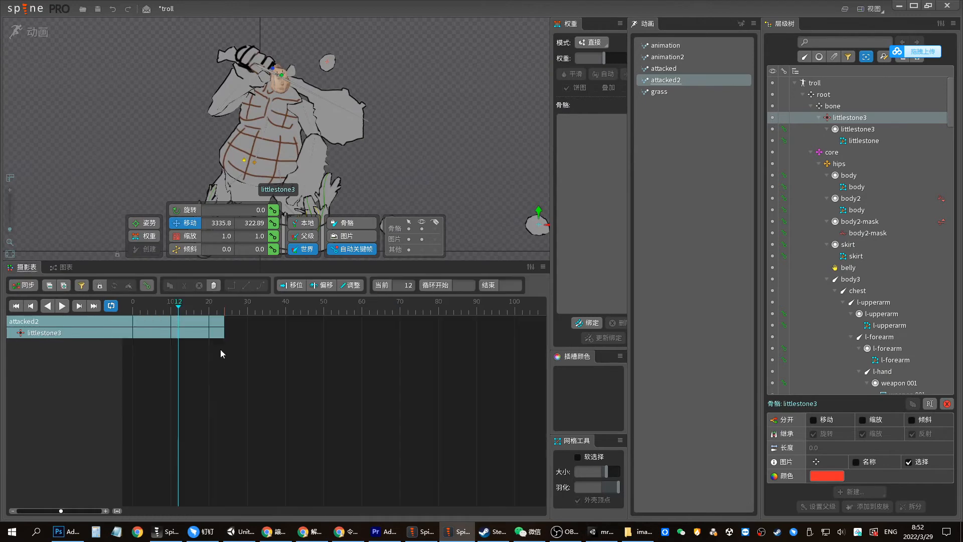
left_click(161, 308)
left_click_drag(176, 315, 172, 314)
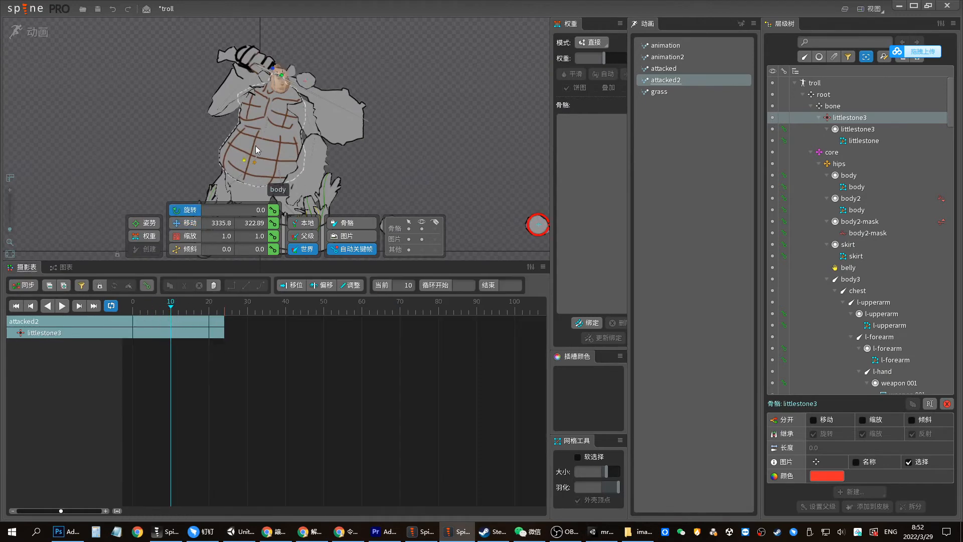
left_click(256, 159)
left_click(256, 159, "ctrl")
left_click(269, 115, "ctrl")
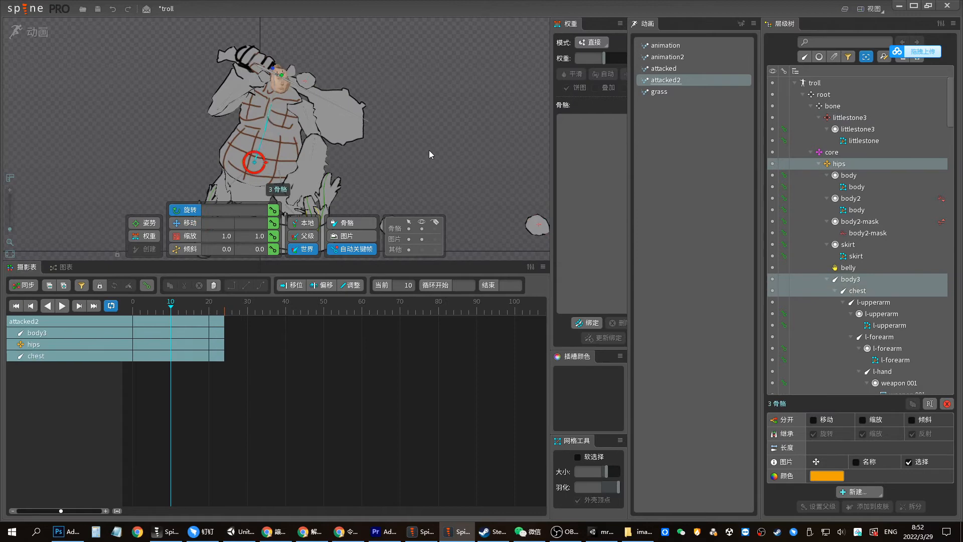
Copy all frame 0 keys of animation2 into attacked2 at frames 0 and 69, and play the result
left_click(667, 57)
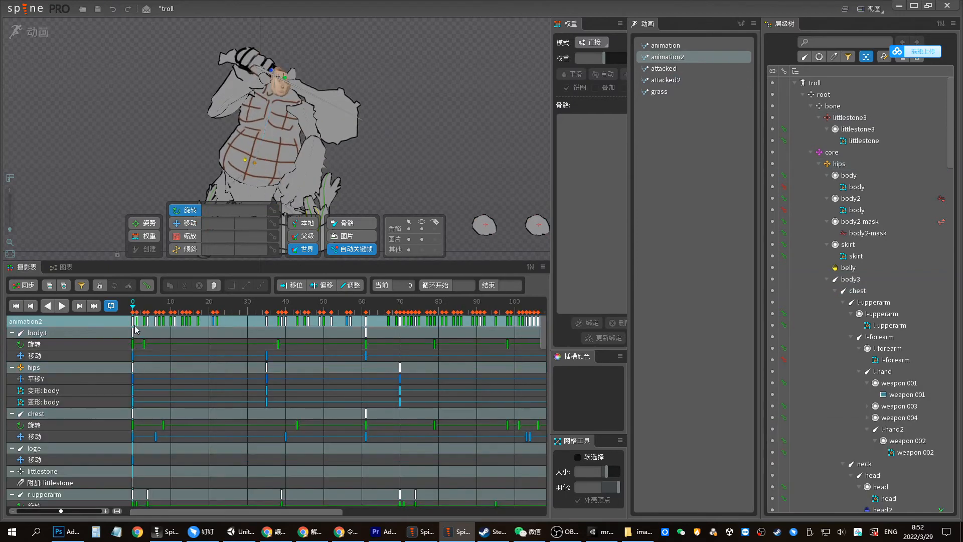
left_click(134, 326)
key("ctrl+c")
left_click(667, 80)
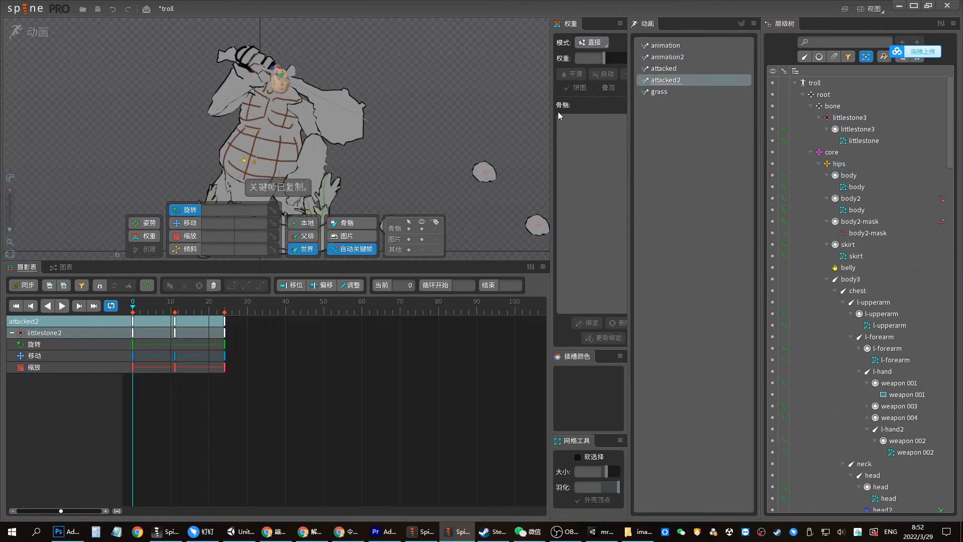
key("ctrl+v")
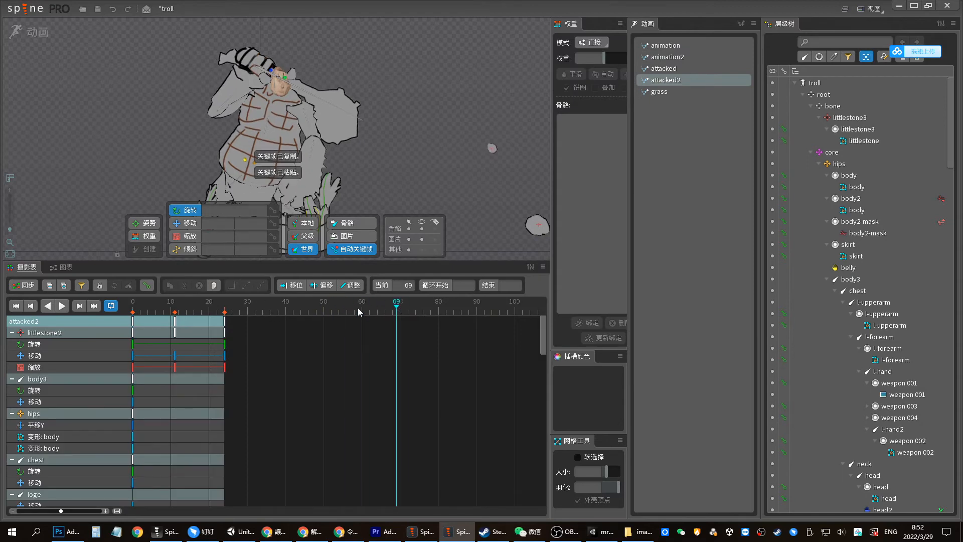
key("ctrl+v")
left_click_drag(351, 308, 113, 320)
key("space")
key("space")
Key rotation and movement of hips, body3 and chest at frame 10, and rotate them slightly backward at frame 11
left_click_drag(200, 306, 172, 312)
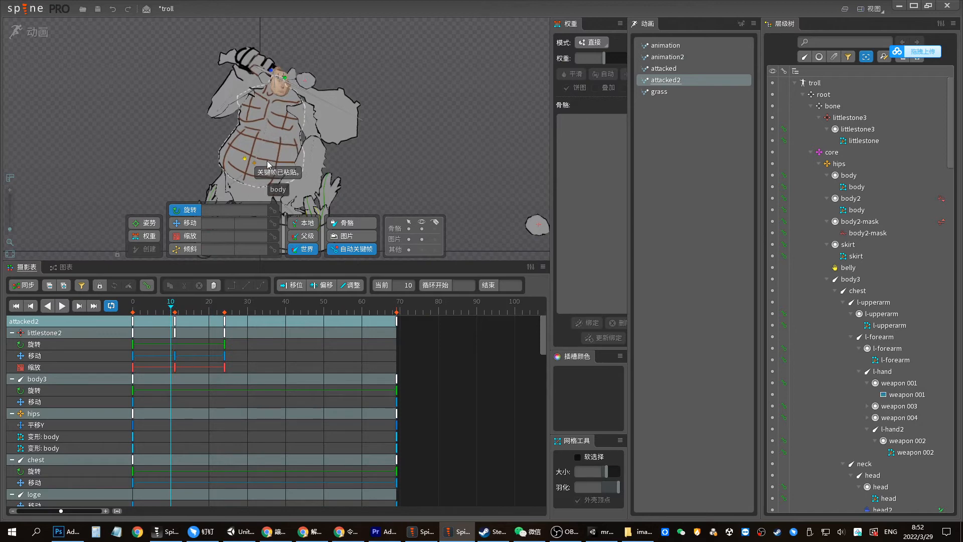
left_click(255, 160)
left_click(261, 139, "ctrl")
left_click(267, 122, "ctrl")
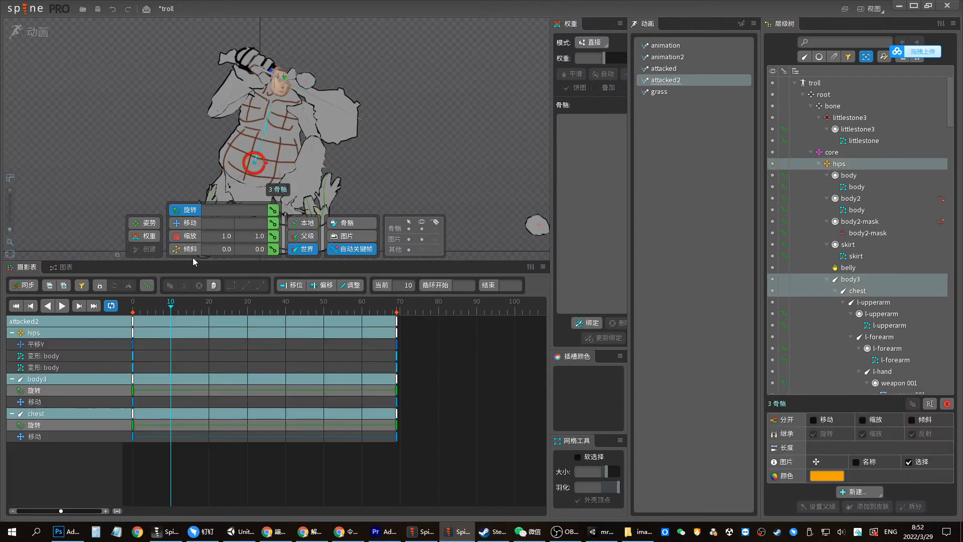
left_click(273, 209)
left_click(274, 223)
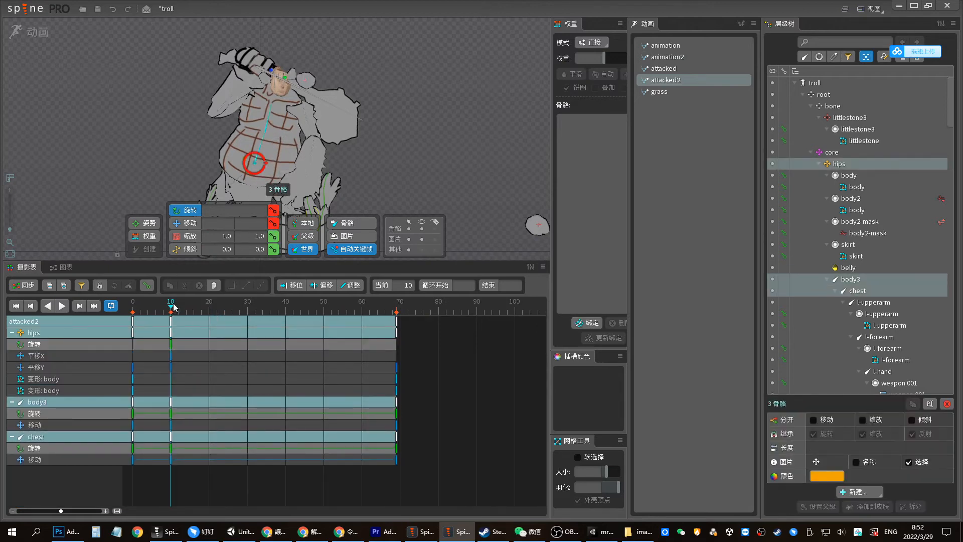
mouse_move(173, 308)
left_mouse_down()
mouse_move(133, 308)
mouse_move(174, 309)
left_mouse_up()
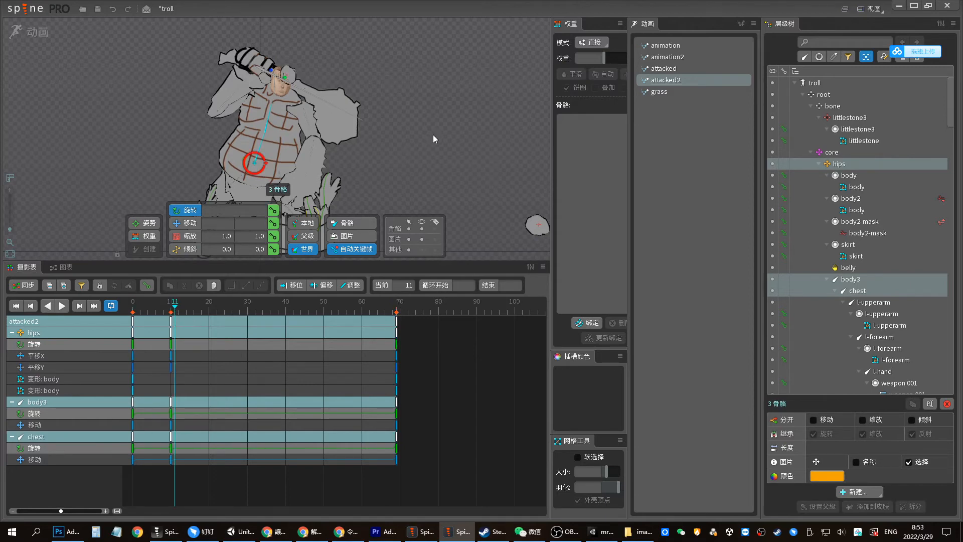
left_click_drag(432, 134, 435, 129)
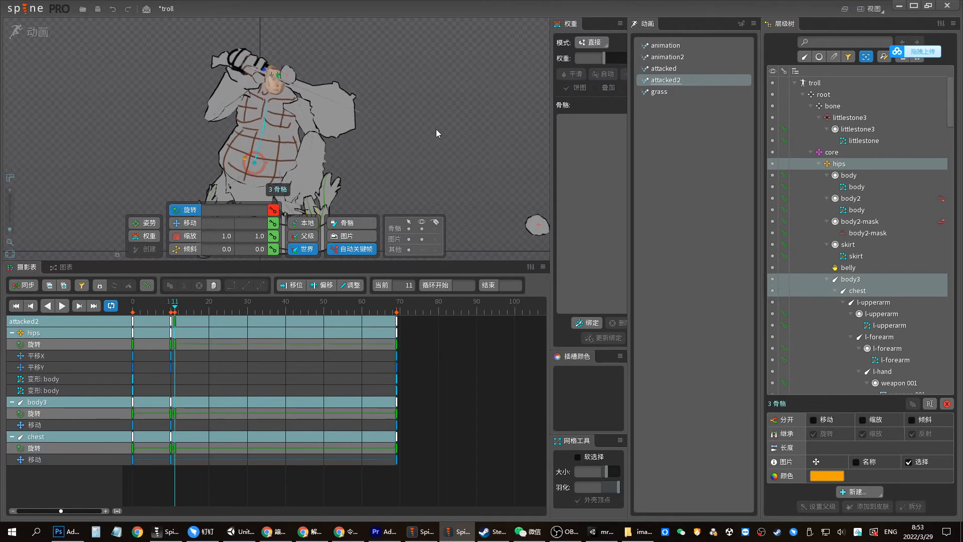
Move littlestone2 at frame 11 to X 269.85 so it meets the tilted head, checking its curves in the graph
left_click(287, 76)
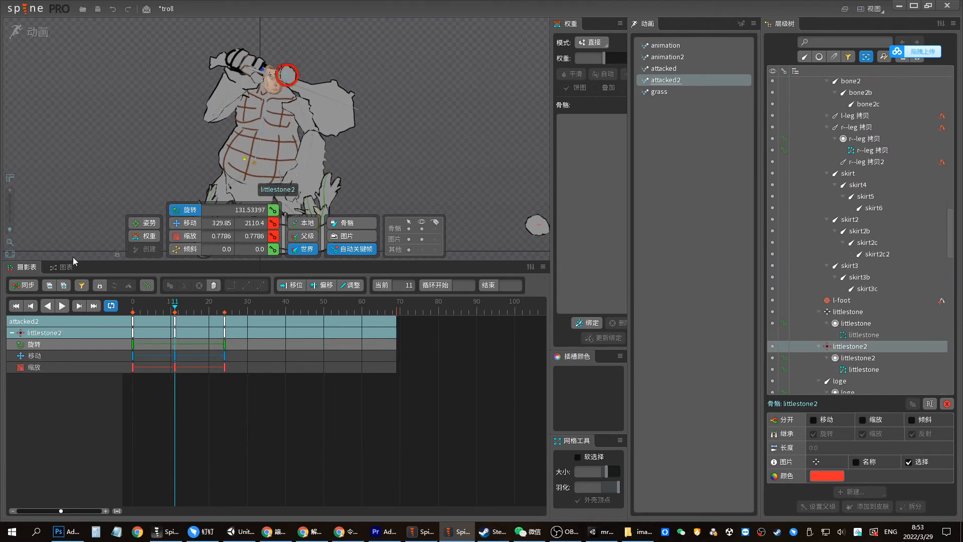
key("v")
left_click(64, 267)
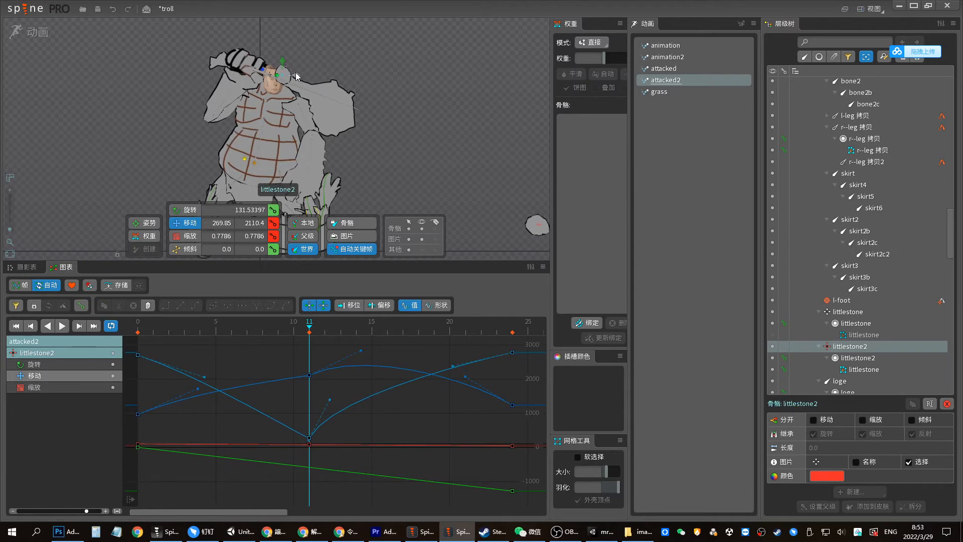
left_click(25, 267)
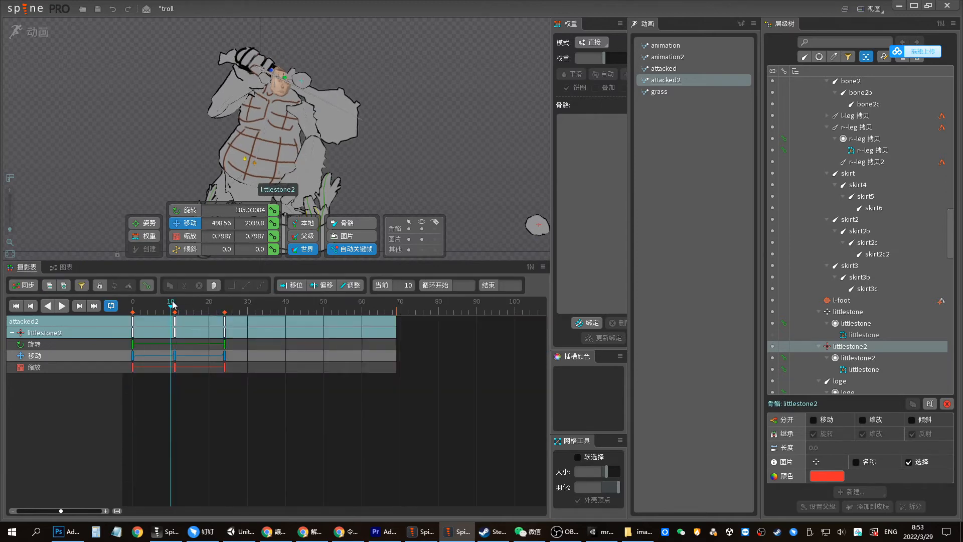
Change the curve type of the frame 10 keys on body3 and chest, and play the animation
key("d")
mouse_move(173, 305)
left_mouse_down()
mouse_move(155, 304)
mouse_move(171, 306)
left_mouse_up()
key("d")
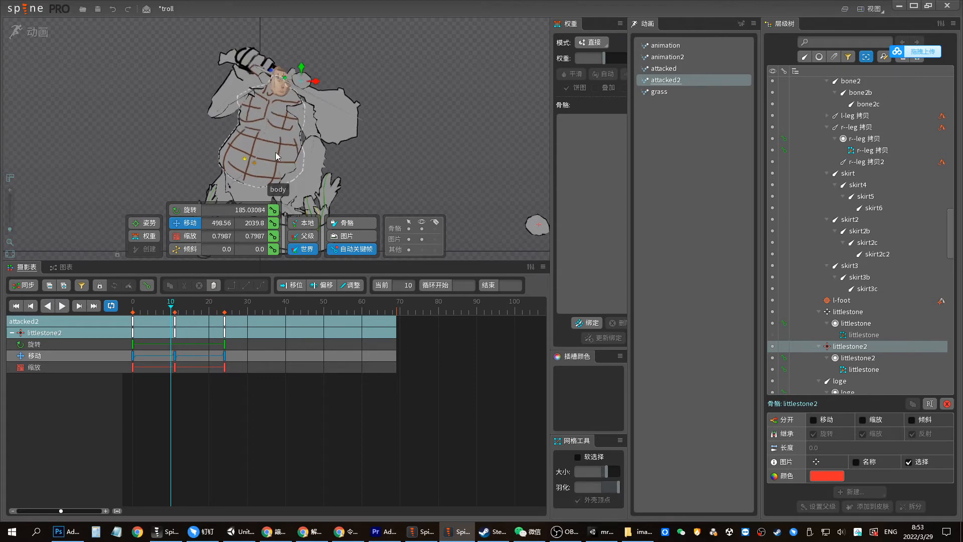
left_click(262, 141)
left_click(268, 117, "ctrl")
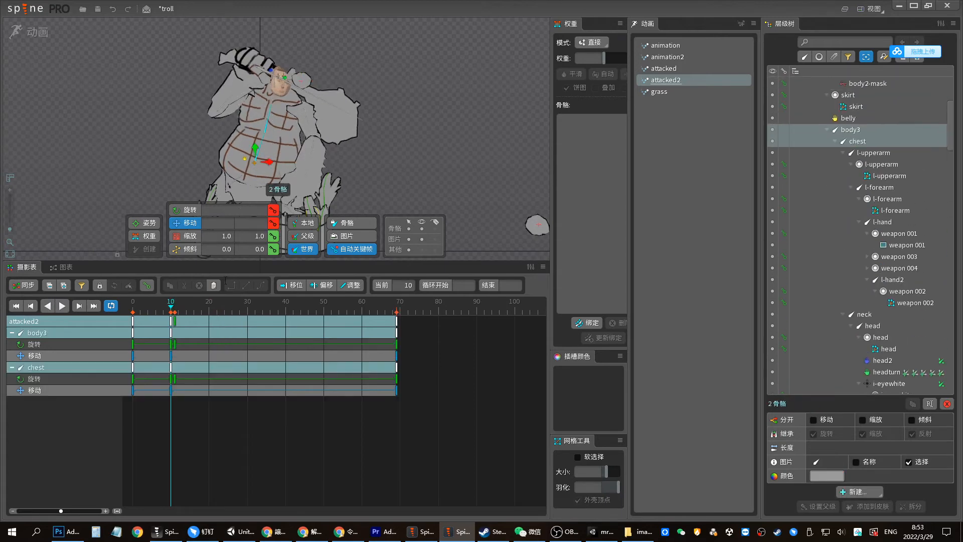
left_click(171, 321)
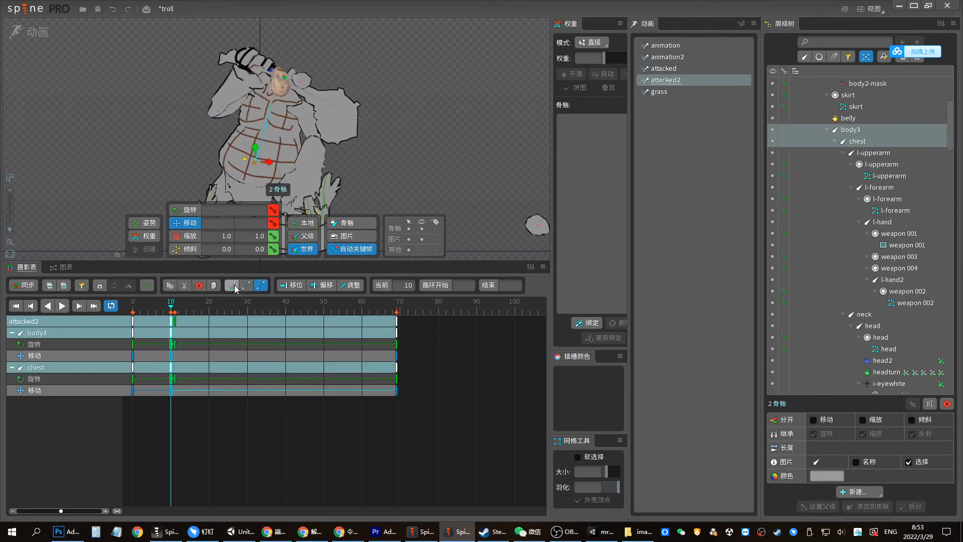
key("space")
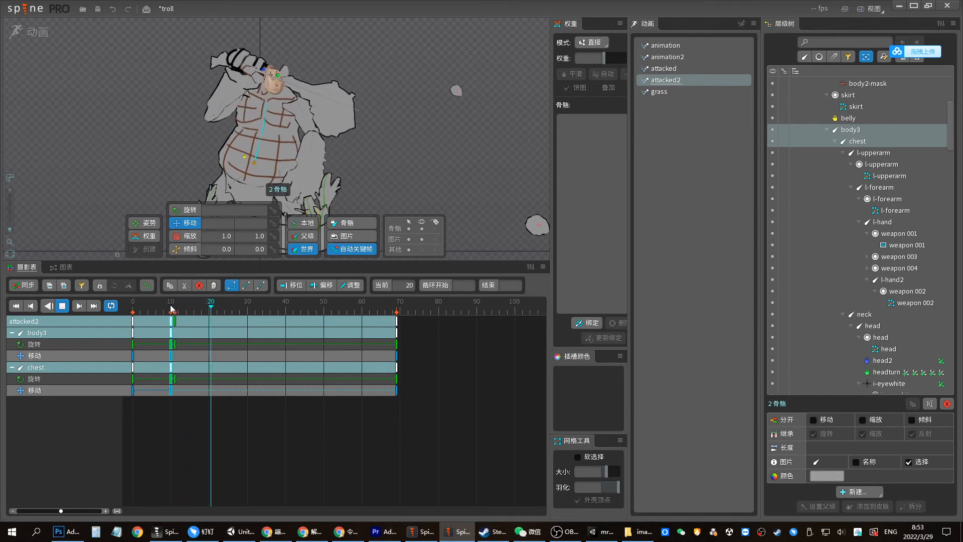
Try rotating the hips at frame 8, undo the rotation, and check the head's pose from frame 11 onward
mouse_move(180, 307)
left_mouse_down()
mouse_move(153, 309)
mouse_move(171, 309)
left_mouse_up()
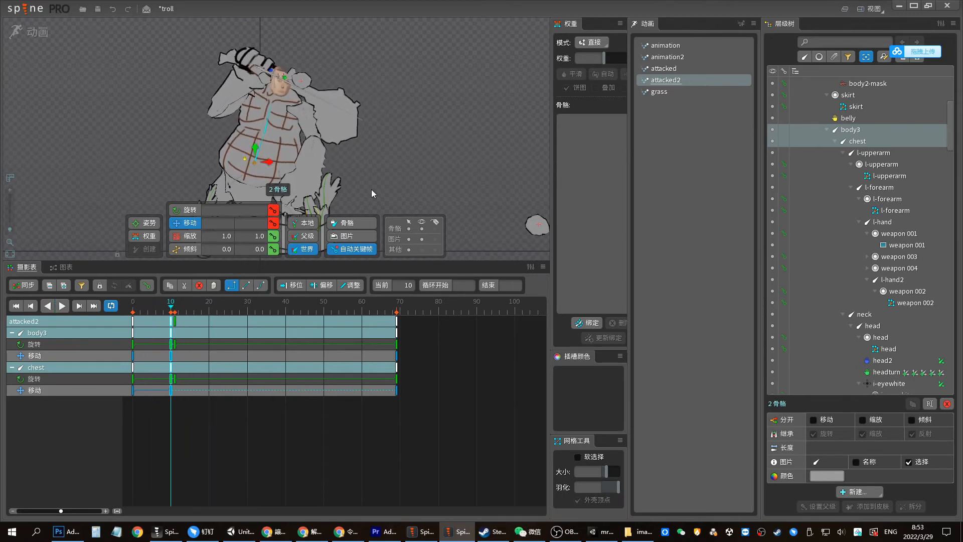
key("c")
left_click_drag(290, 162, 353, 152)
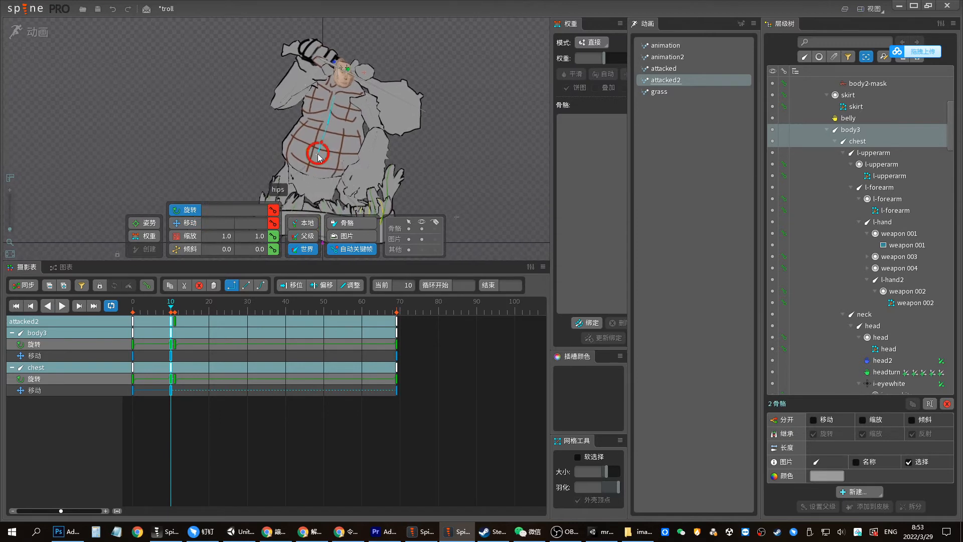
left_click(317, 155)
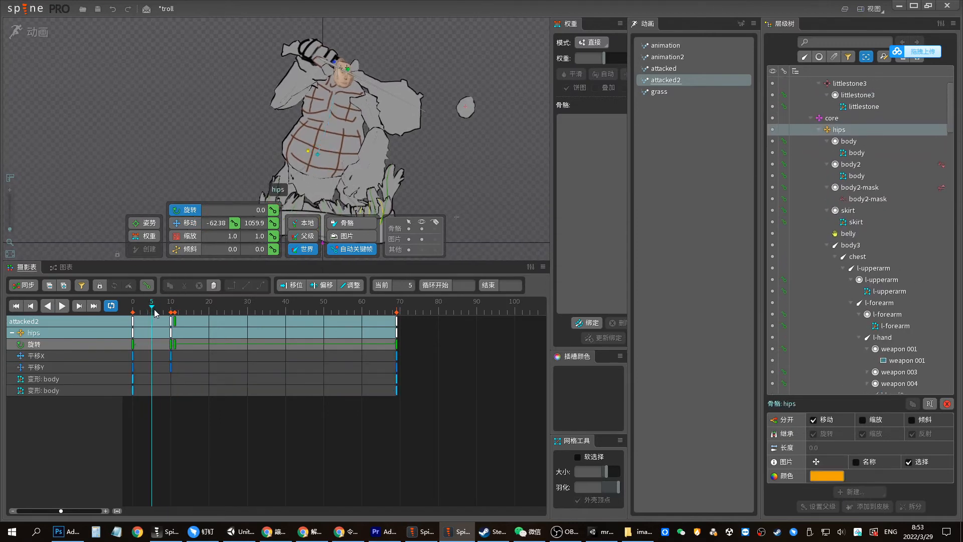
left_click_drag(170, 311, 163, 309)
left_click_drag(462, 149, 451, 102)
key("ctrl+z")
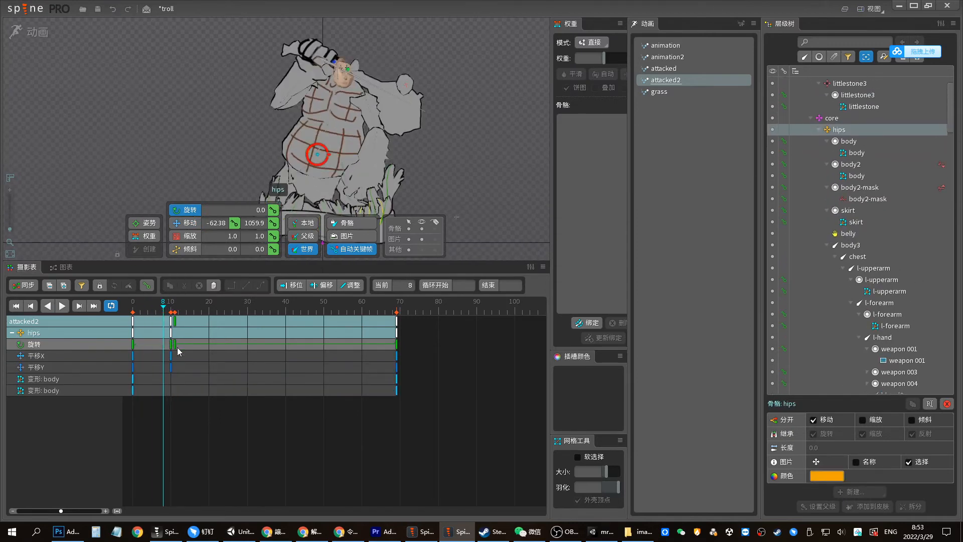
left_click_drag(168, 311, 174, 314)
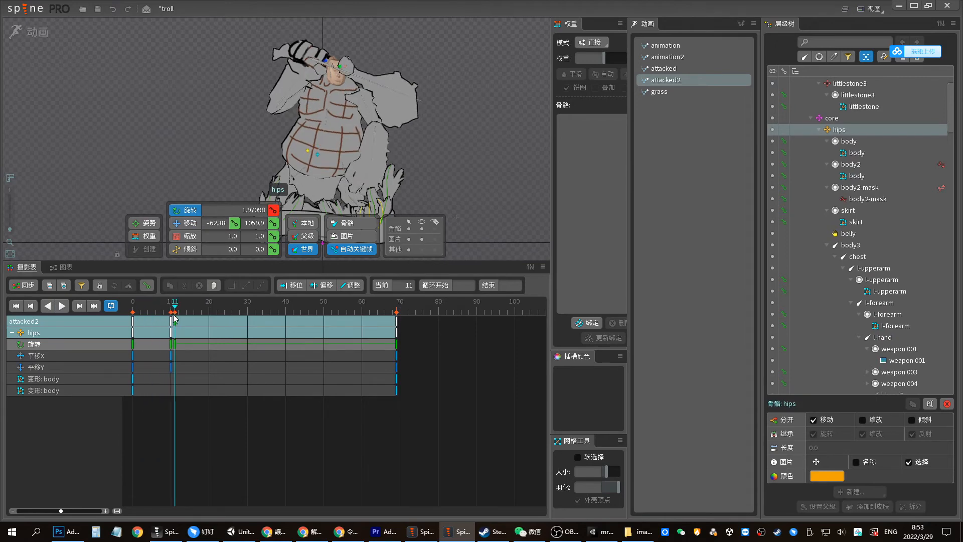
left_click(331, 80)
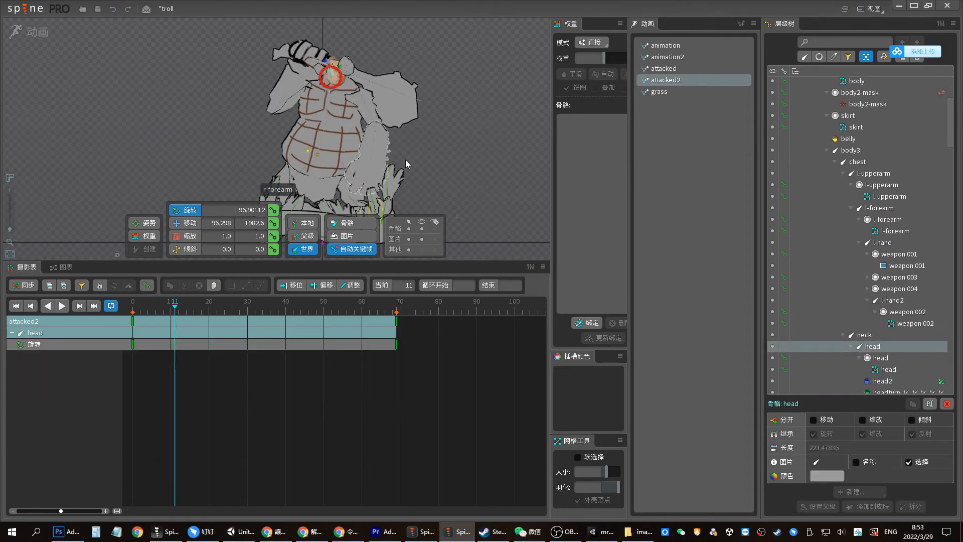
left_click_drag(174, 308, 194, 308)
Key the rotation of chest, body3 and hips at frames 19, 29 and 46 so the body sways after the hit, and play
left_click(325, 126)
left_click(319, 151, "ctrl")
left_click(175, 307)
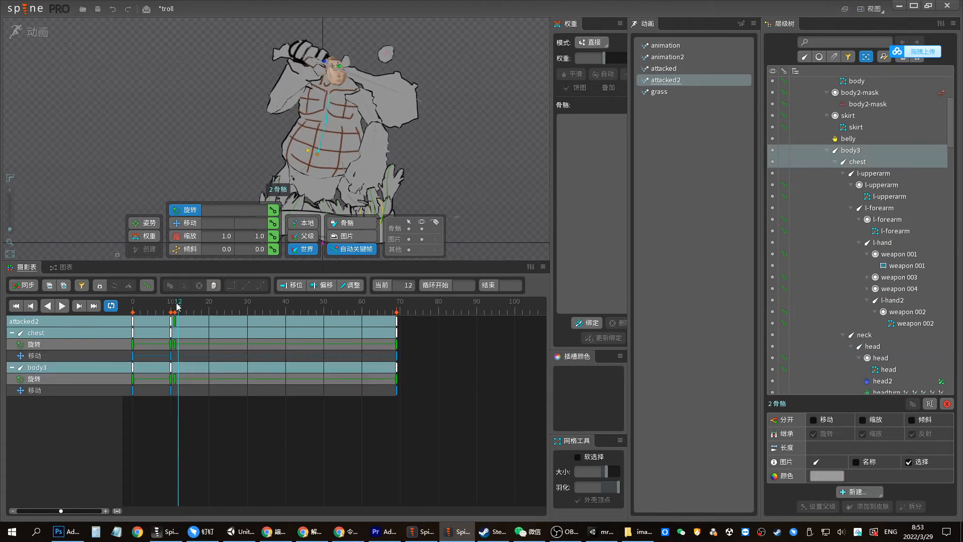
key("d")
left_click(175, 308)
left_click_drag(172, 310, 194, 307)
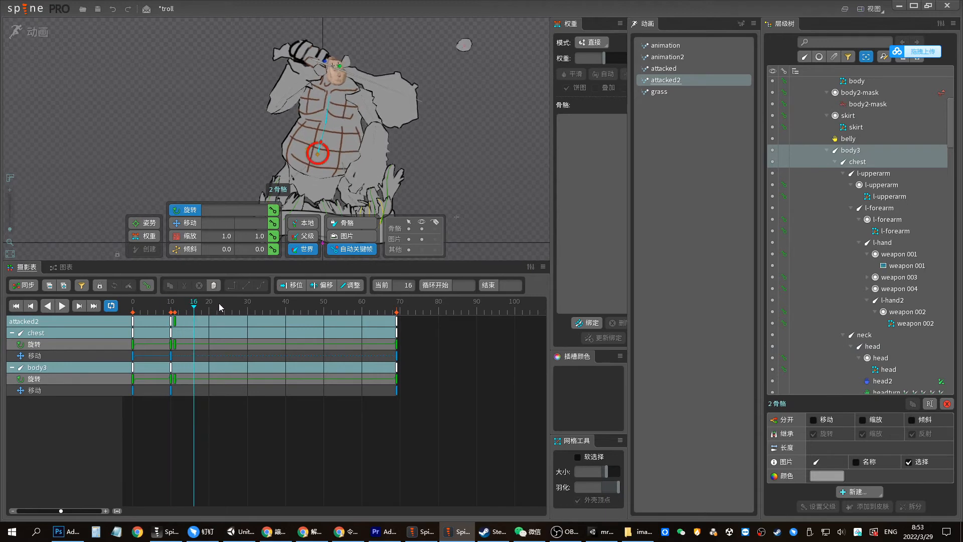
left_click(198, 310)
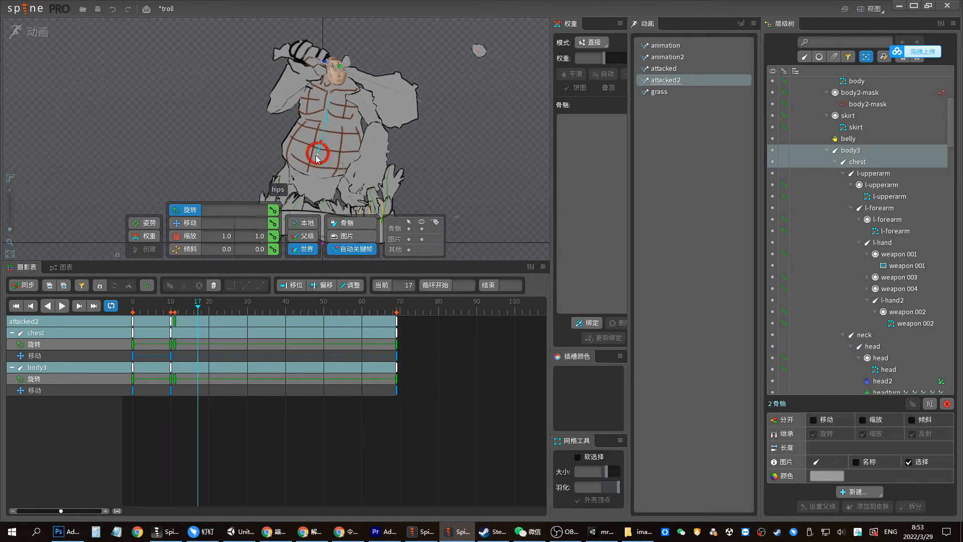
left_click(315, 157, "ctrl")
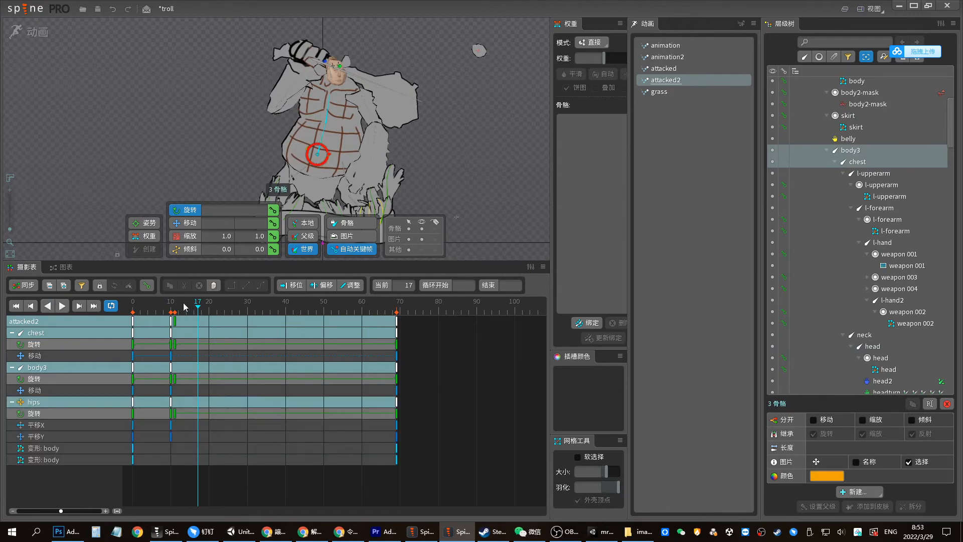
left_click_drag(197, 311, 205, 310)
mouse_move(444, 165)
left_mouse_down()
mouse_move(448, 154)
mouse_move(443, 188)
mouse_move(448, 169)
left_mouse_up()
left_click(244, 310)
left_click(308, 311)
key("d")
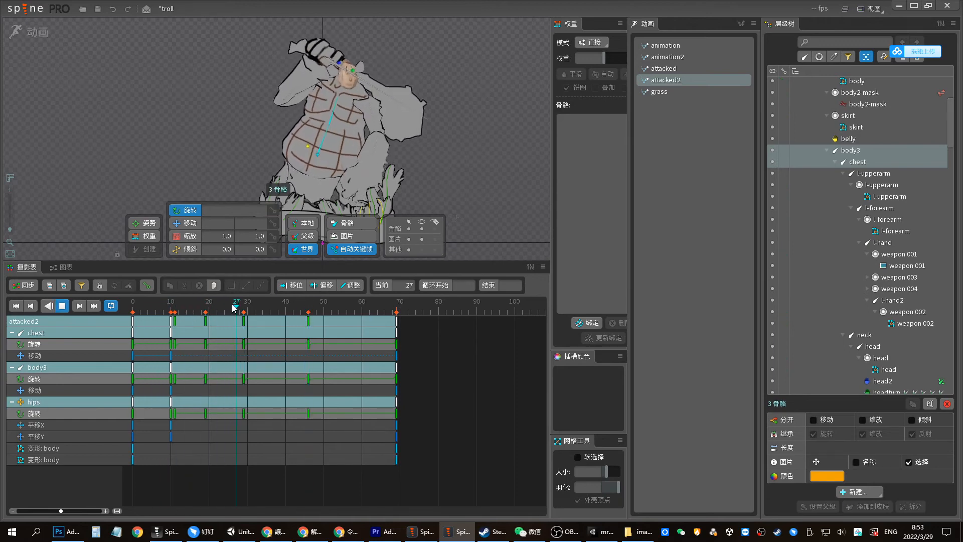
Retime the three sway keys of chest, body3 and hips to frames 14, 21 and 29, and play the animation
key("d")
mouse_move(206, 320)
left_mouse_down()
mouse_move(195, 319)
mouse_move(213, 324)
left_mouse_up()
left_click_drag(309, 322, 244, 327)
double_click(213, 322)
left_click(159, 306)
key("space")
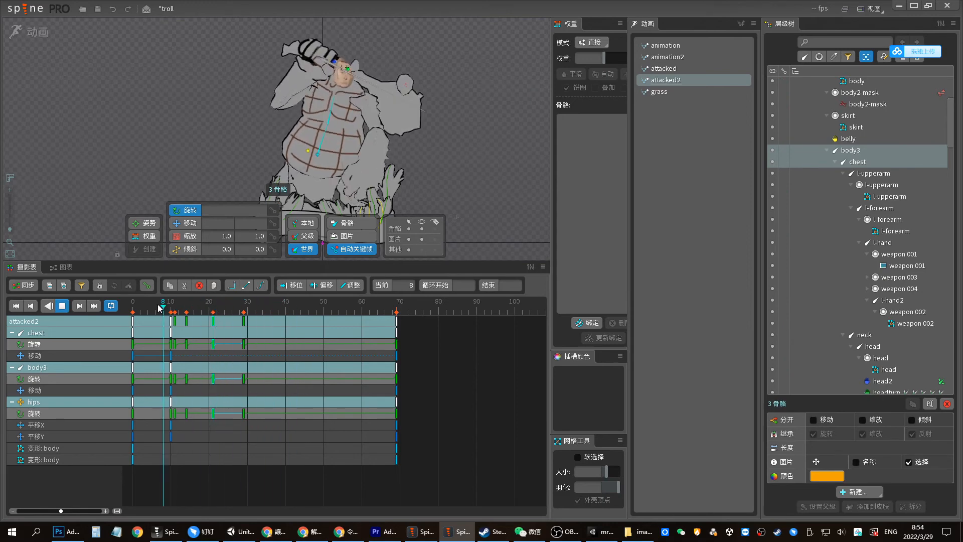
Step through the sway keys, slightly adjust the rotation of chest, body3 and hips at frame 29, and play
key("space")
key("shift+Left")
key("shift+Left")
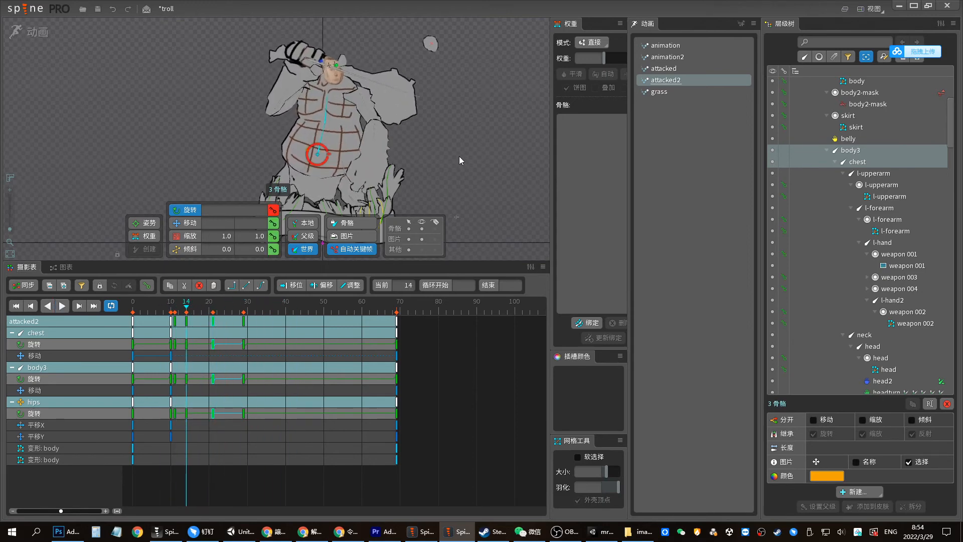
key("shift+Right")
key("shift+Right")
left_click_drag(472, 148, 470, 153)
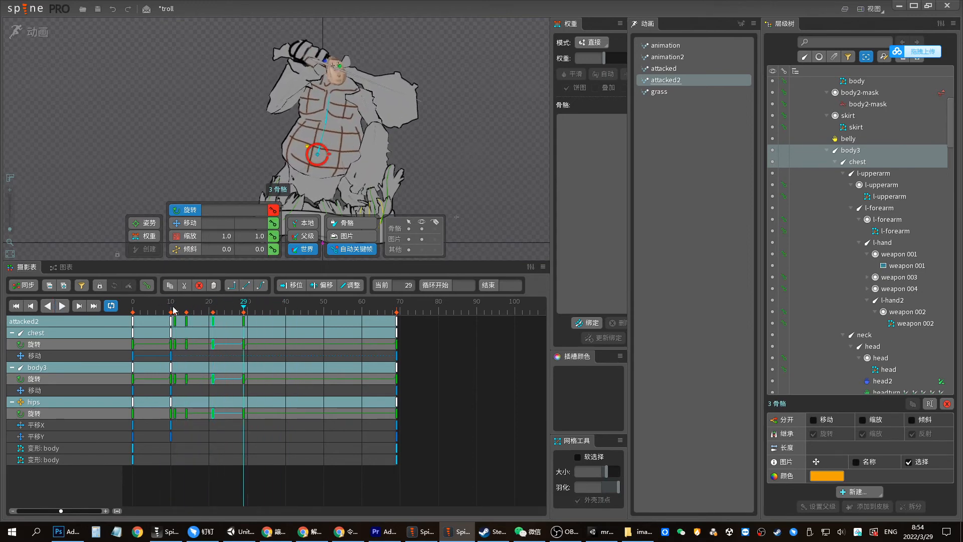
key("space")
key("space")
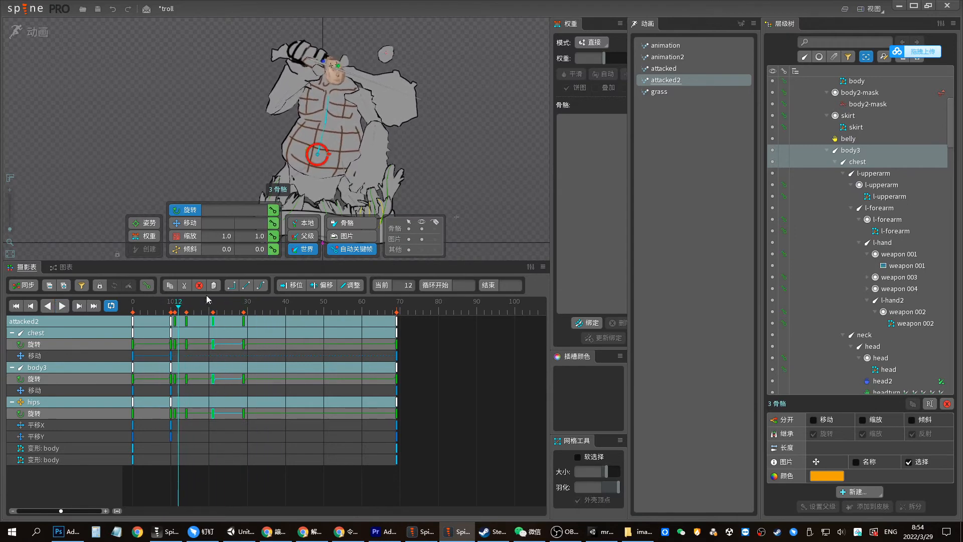
key("space")
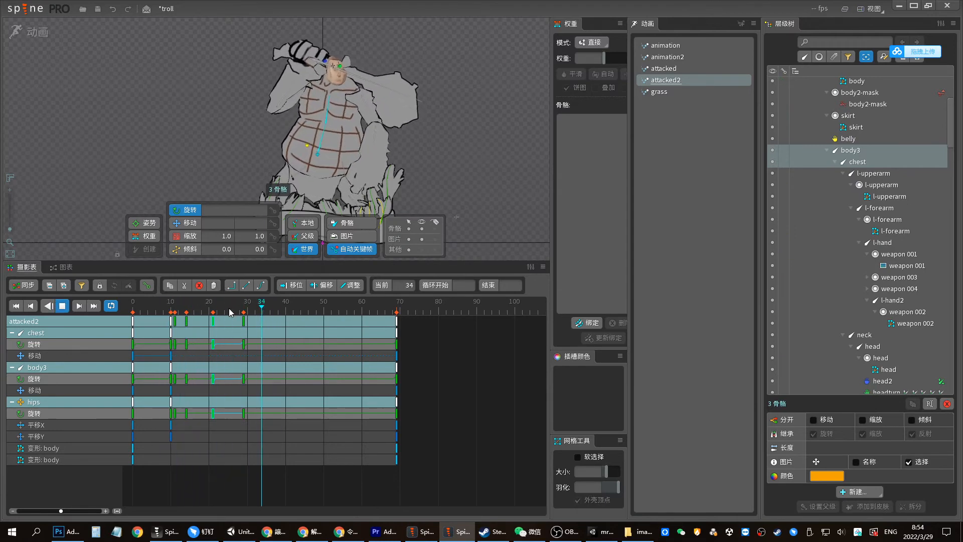
Move the last two sway keys of chest, body3 and hips to frames 23 and 31, and play the result
key("space")
left_click_drag(213, 323, 251, 323)
key("space")
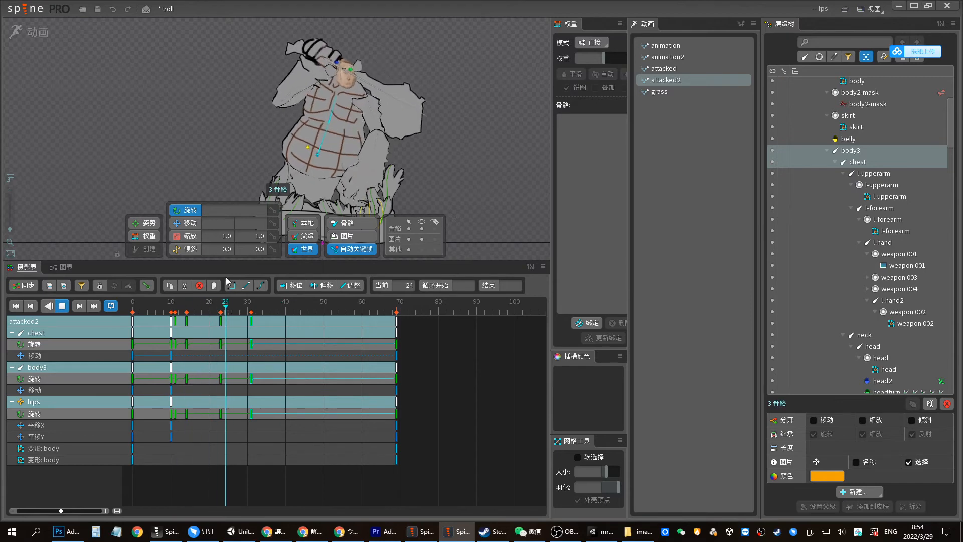
key("space")
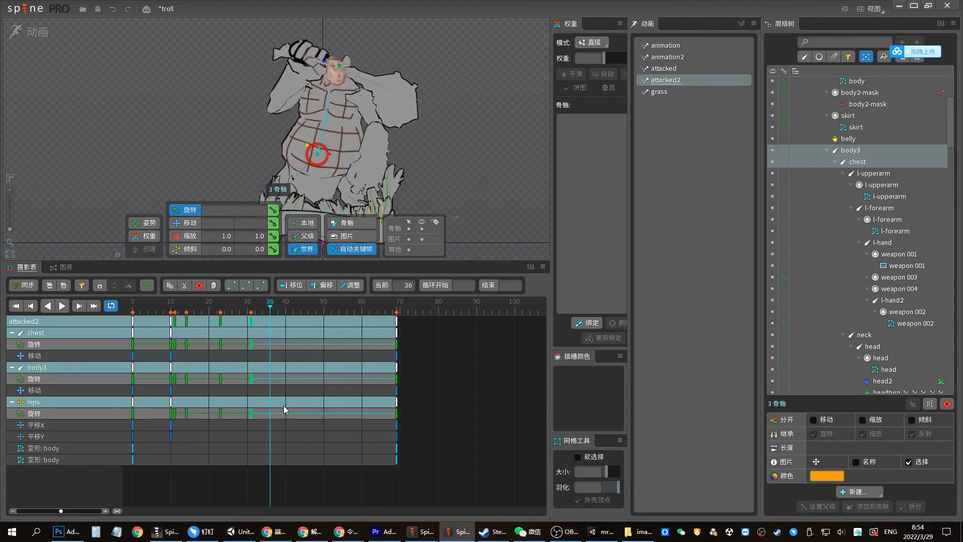
Offset body3's sway rotation keys one frame later, to frames 15, 24 and 32
left_click_drag(286, 407, 246, 375)
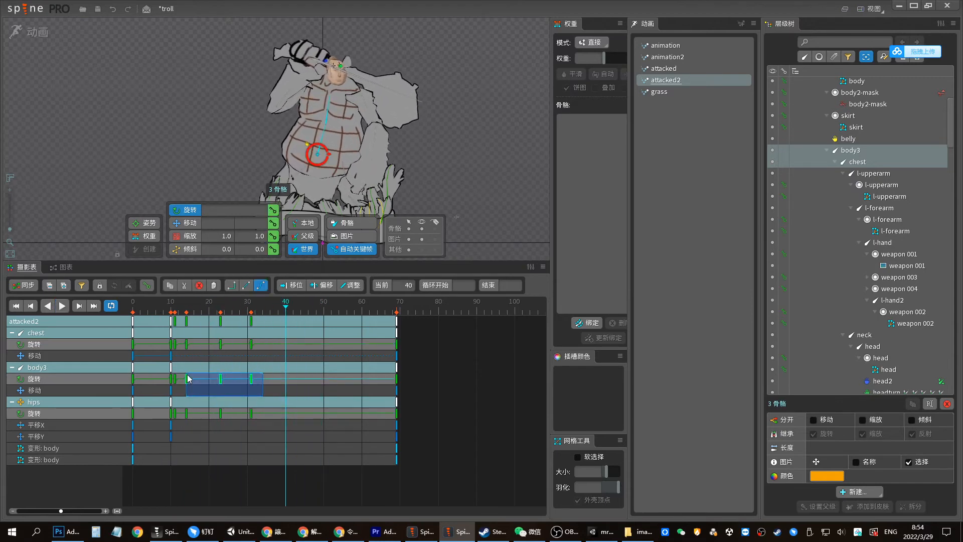
left_click(335, 132)
left_click(321, 133)
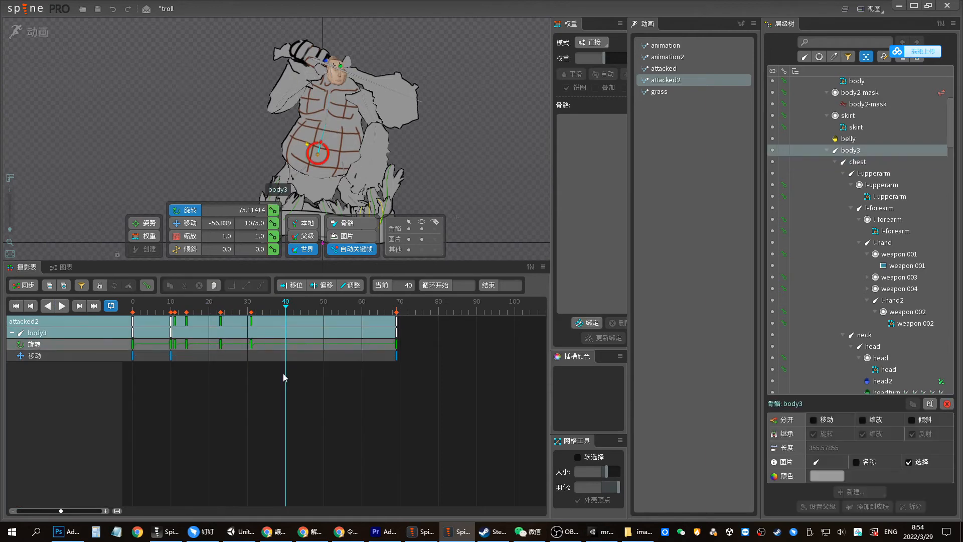
left_click_drag(284, 373, 186, 317)
left_click(192, 322)
left_click(190, 303)
left_click_drag(182, 383, 254, 321)
Offset the chest's sway rotation keys to frames 16, 25 and 33, and play the staggered motion with body3 and hips
left_click(328, 123)
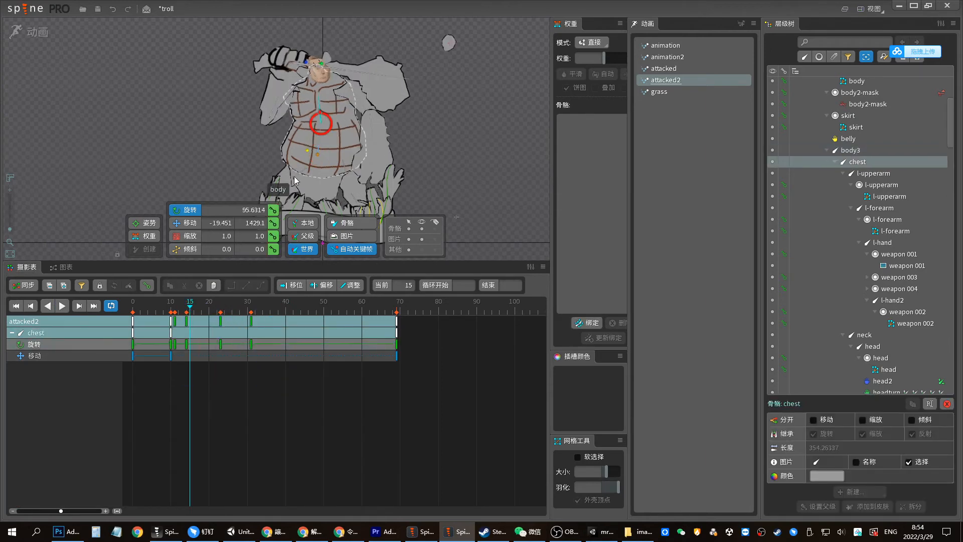
left_click_drag(290, 385, 192, 322)
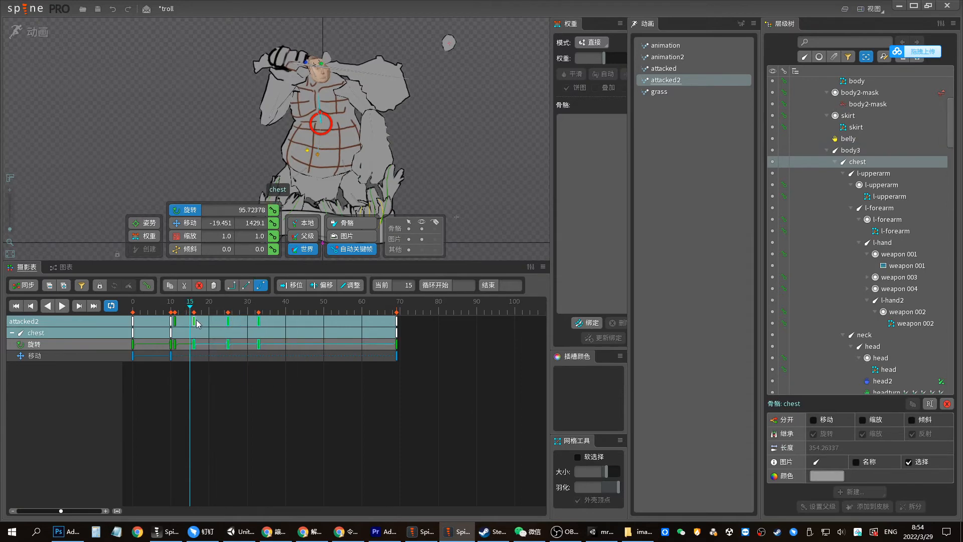
key("space")
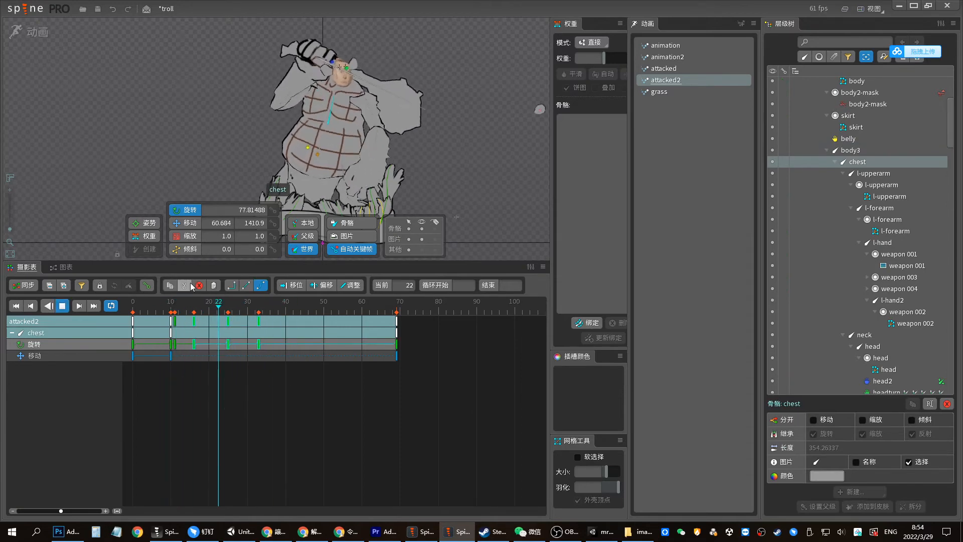
key("space")
left_click(322, 141, "ctrl")
left_click(316, 154, "ctrl")
left_click_drag(301, 407, 185, 317)
key("space")
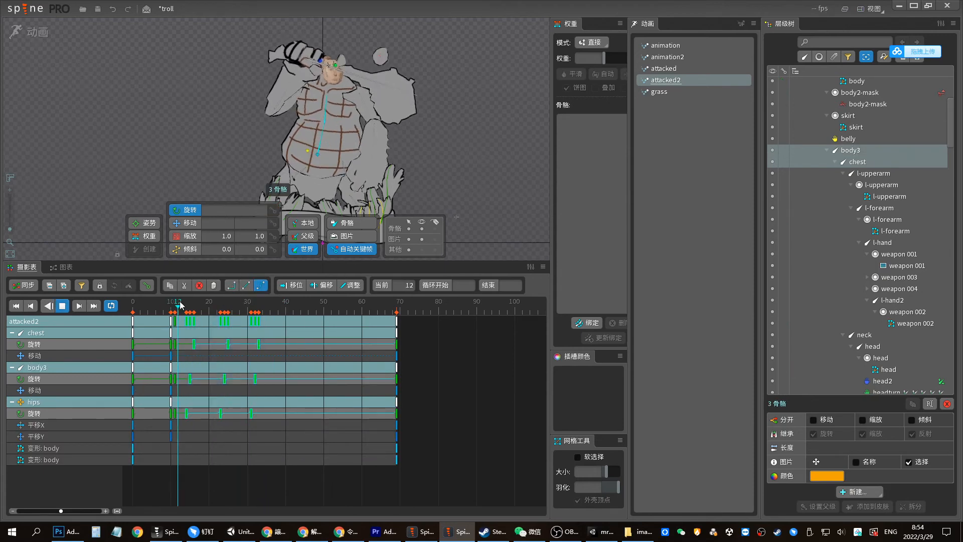
left_click(170, 305)
key("space")
Key the head's rotation at frames 10 and 11, and place a following rotation key at frame 18
left_click(330, 77)
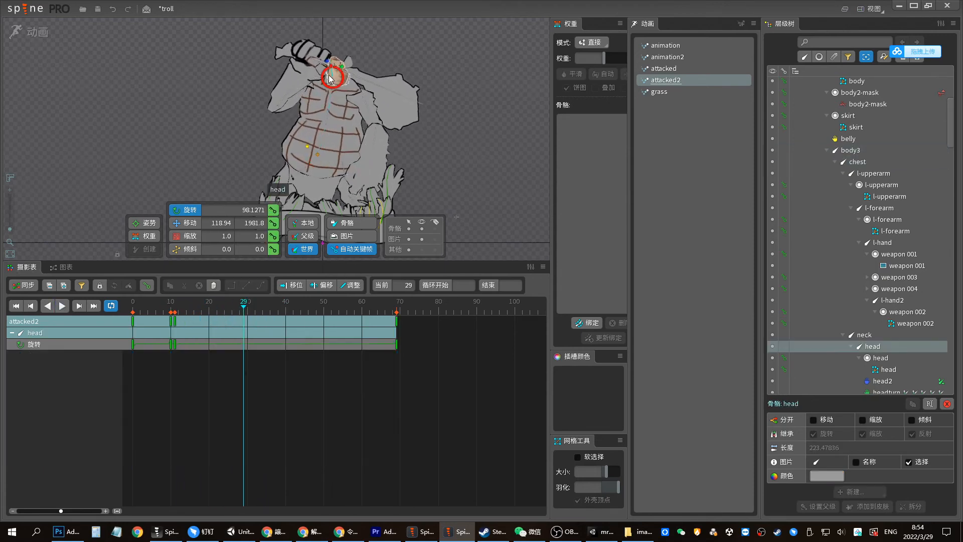
left_click(184, 309)
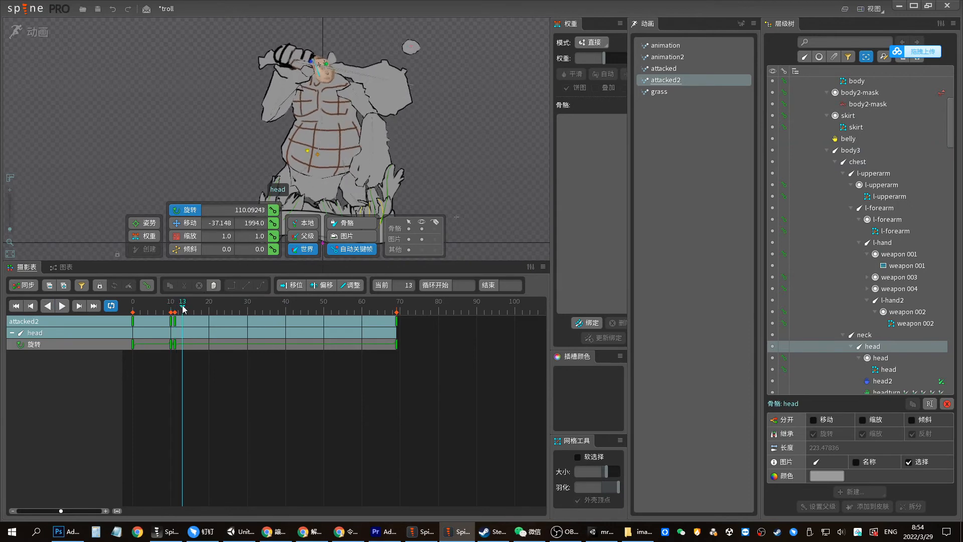
mouse_move(176, 308)
left_mouse_down()
mouse_move(193, 307)
mouse_move(184, 321)
left_mouse_up()
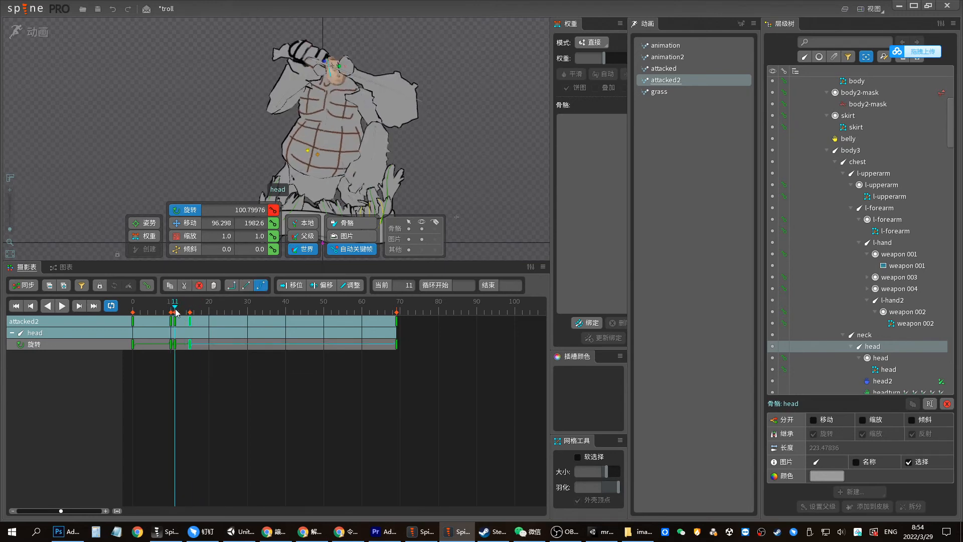
left_click_drag(189, 322, 191, 320)
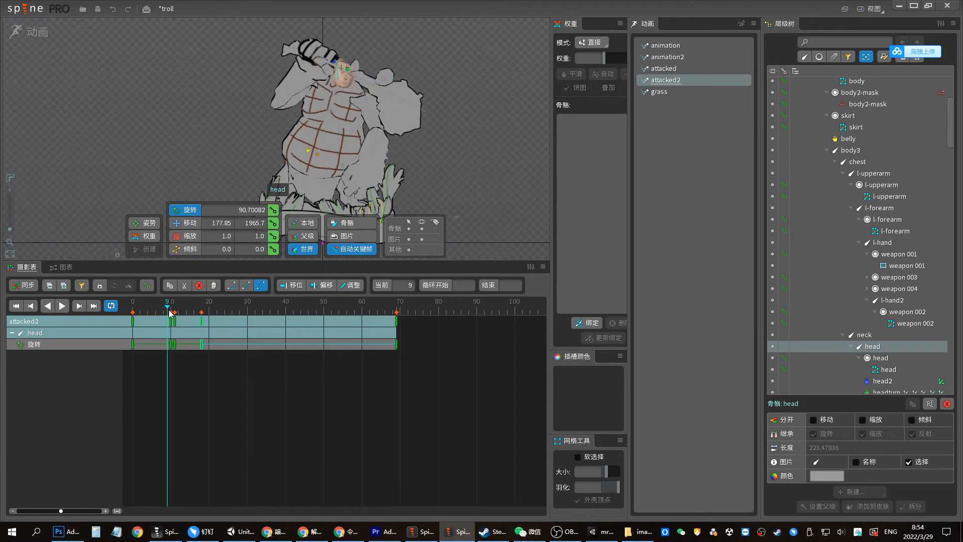
mouse_move(190, 315)
left_mouse_down()
mouse_move(203, 315)
mouse_move(187, 321)
left_mouse_up()
left_click_drag(200, 325, 167, 320)
Rework the head's settling rotation with keys at frames 20 and 28, and play the animation
left_click(210, 303)
key("Delete")
left_click(263, 315)
key("d")
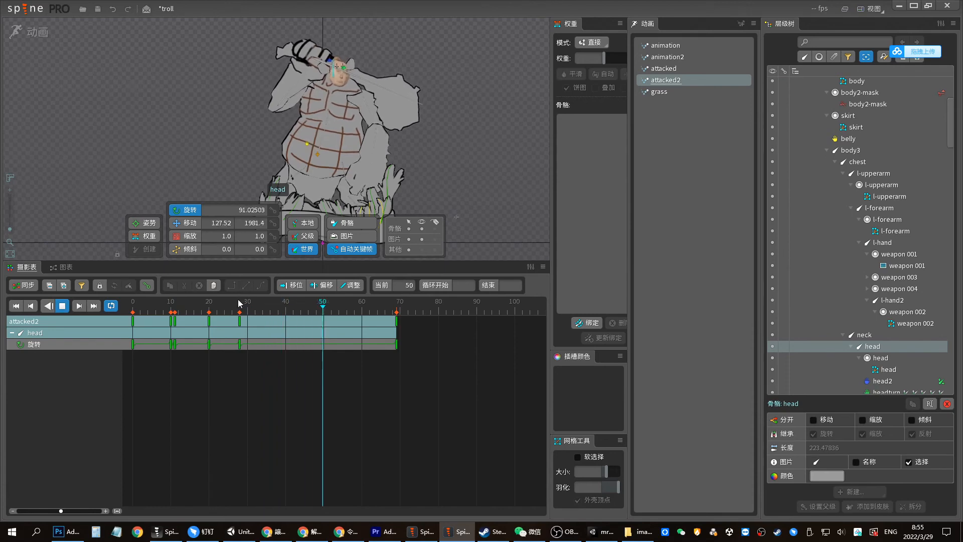
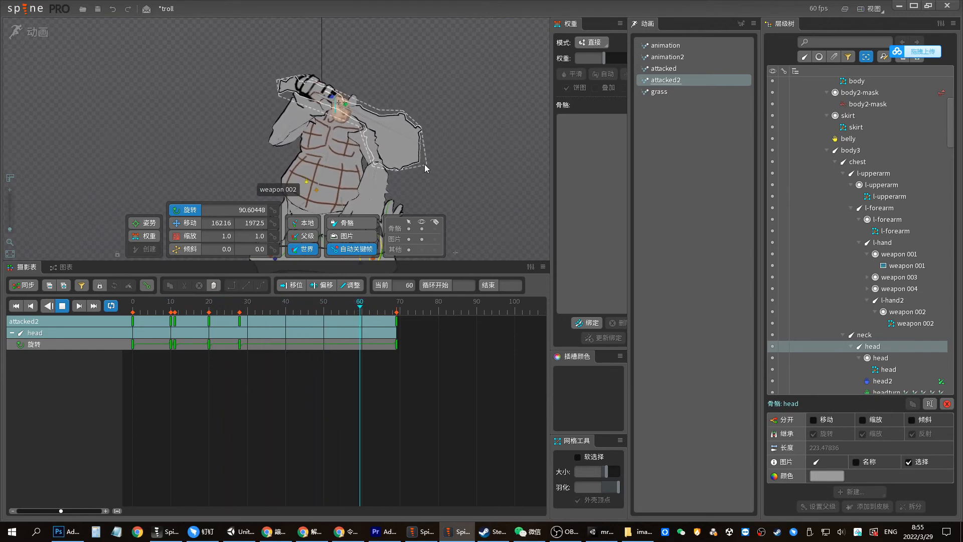
left_click(156, 302)
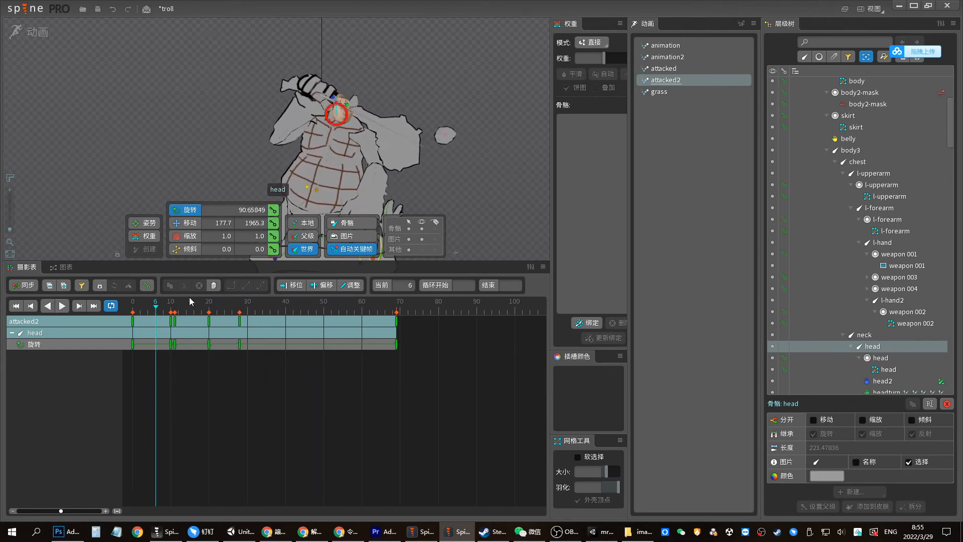
Replay the impact and recoil several times, examining how the head, body3 and chest move together after frame 10
left_click(172, 306)
key("space")
key("space")
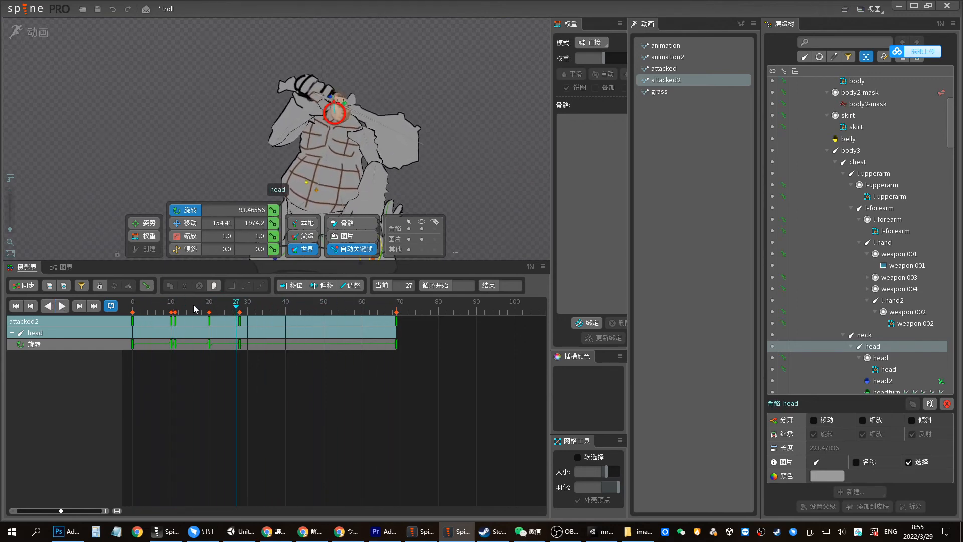
left_click_drag(170, 304, 198, 306)
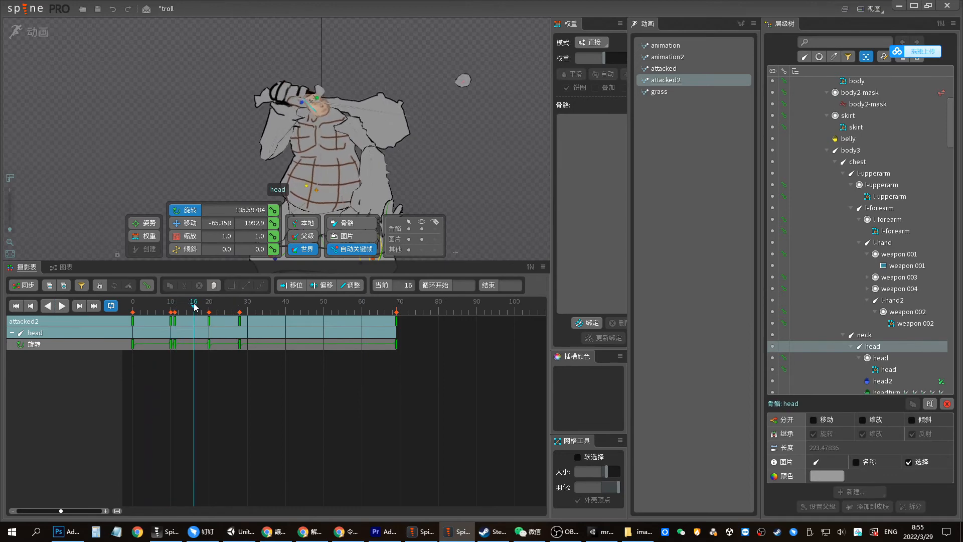
left_click(317, 173)
left_click(319, 145, "ctrl")
left_click(317, 113, "ctrl")
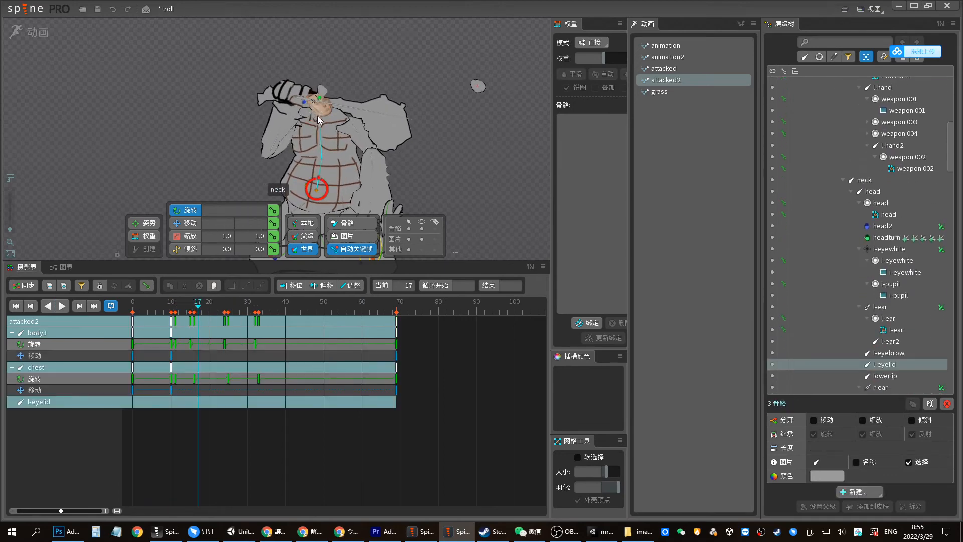
key("Home")
key("d")
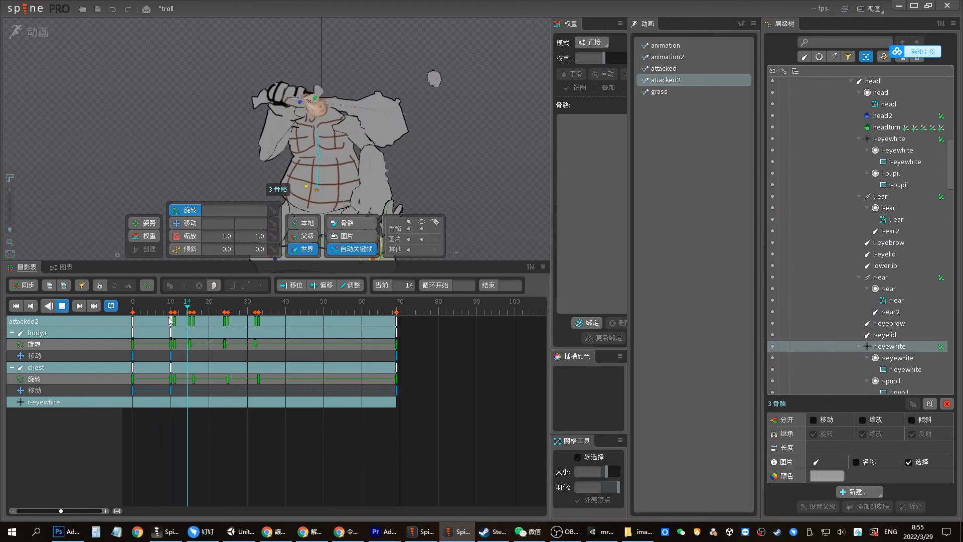
key("Home")
key("d")
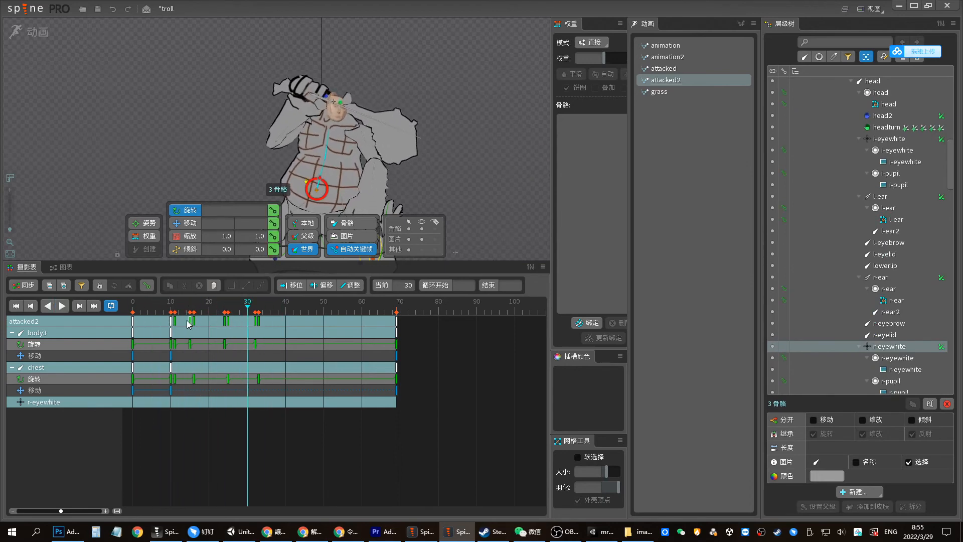
mouse_move(173, 309)
left_mouse_down()
mouse_move(150, 311)
mouse_move(181, 312)
left_mouse_up()
key("j")
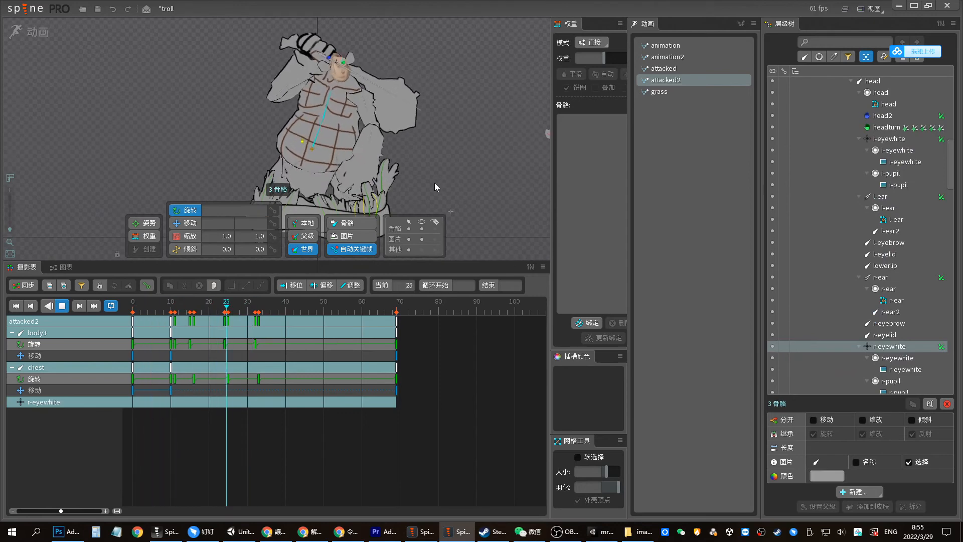
left_click_drag(187, 310, 182, 310)
key("space")
left_click_drag(293, 395, 177, 308)
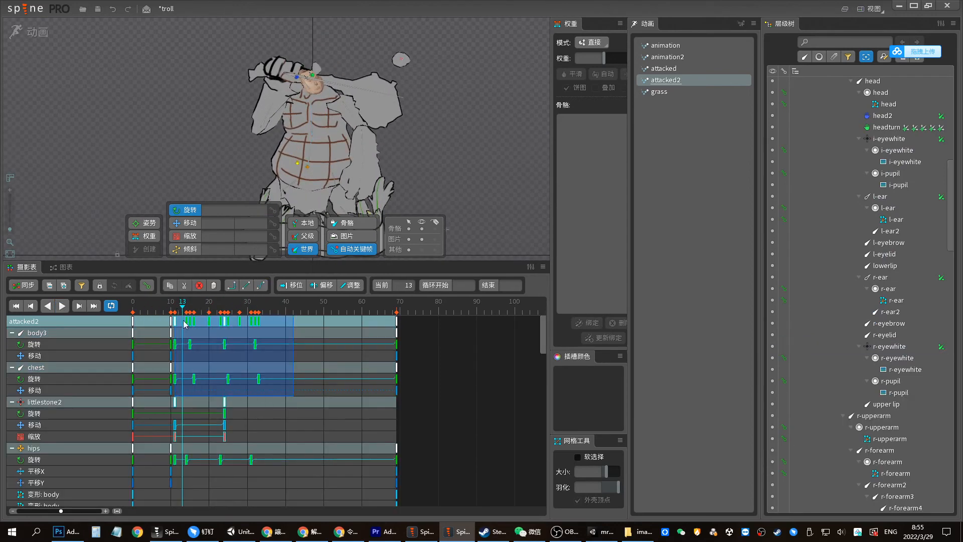
left_click_drag(312, 442, 189, 312)
left_click(322, 414)
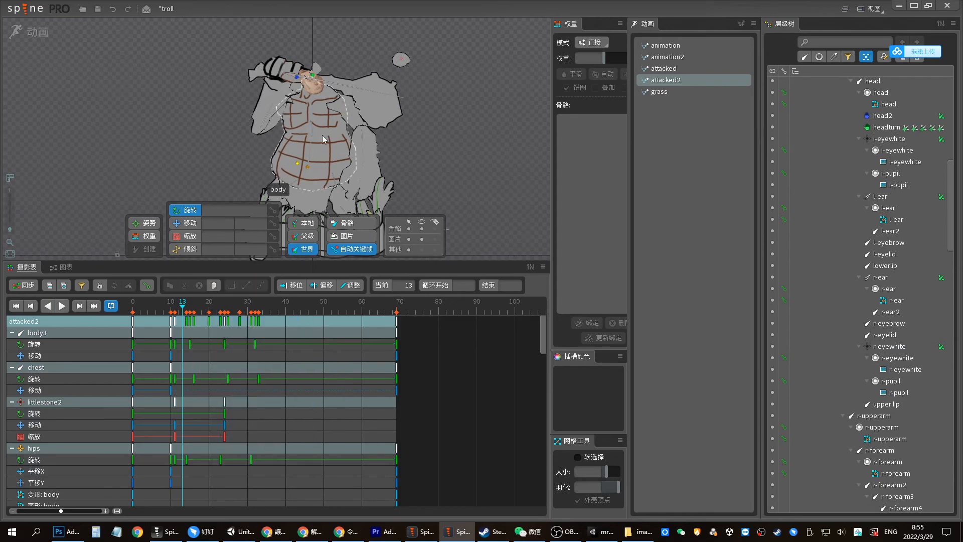
Shift the sway rotation keys of body3 to frames 21, 30 and 38 and of the chest to frames 22, 31 and 39
left_click(311, 147)
left_click(312, 128, "ctrl")
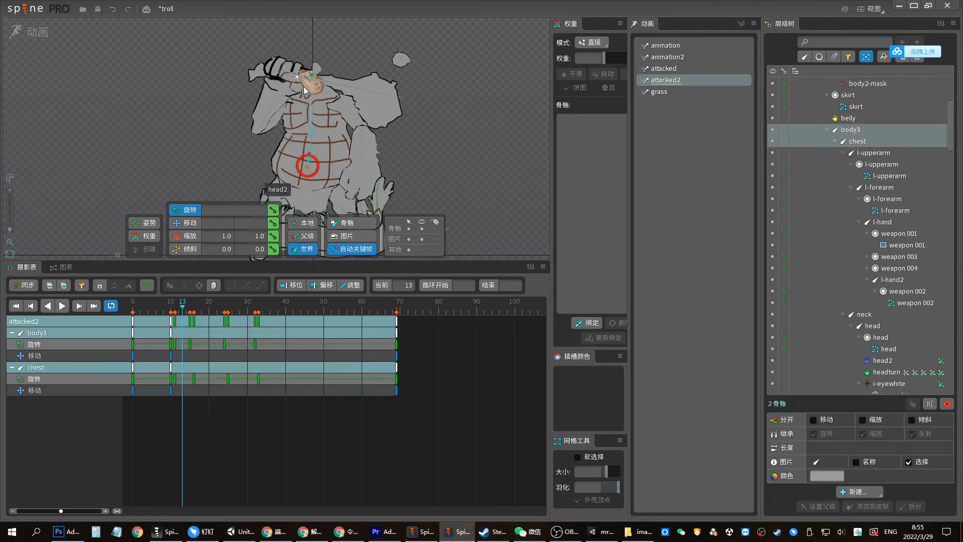
left_click_drag(286, 408, 193, 326)
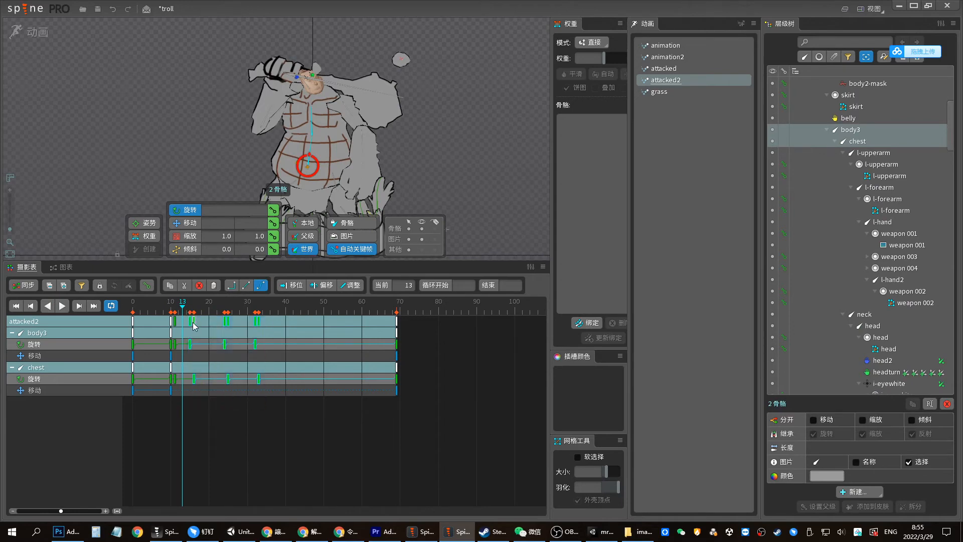
left_click(157, 306)
key("space")
left_click(162, 306)
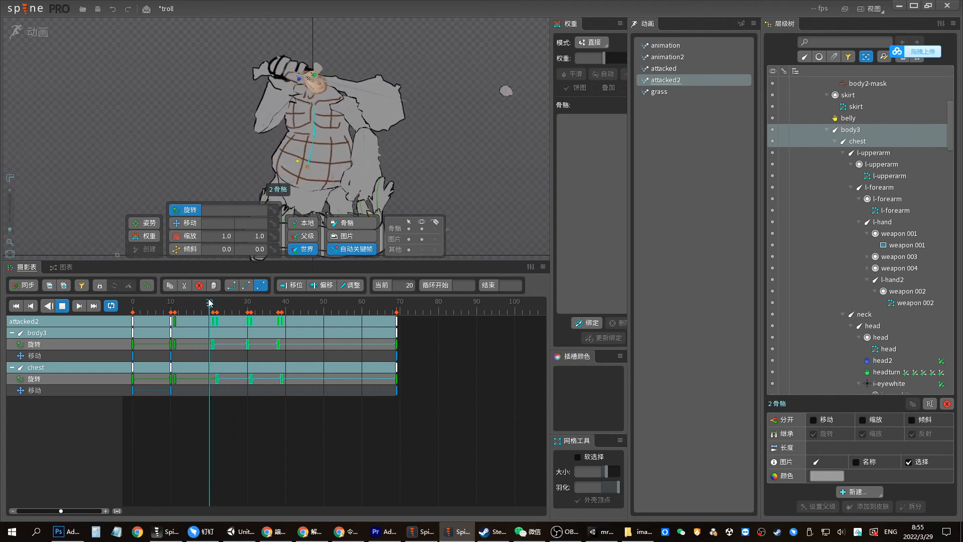
Try to shift the hips' rotation keys from frame 14 onward six frames later
left_click(300, 173)
left_click(191, 307)
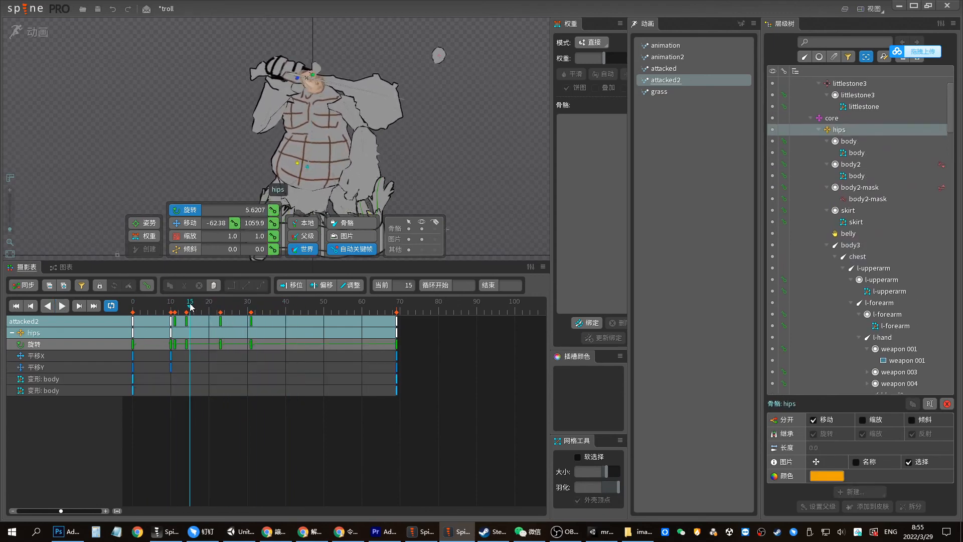
left_click_drag(274, 360, 185, 324)
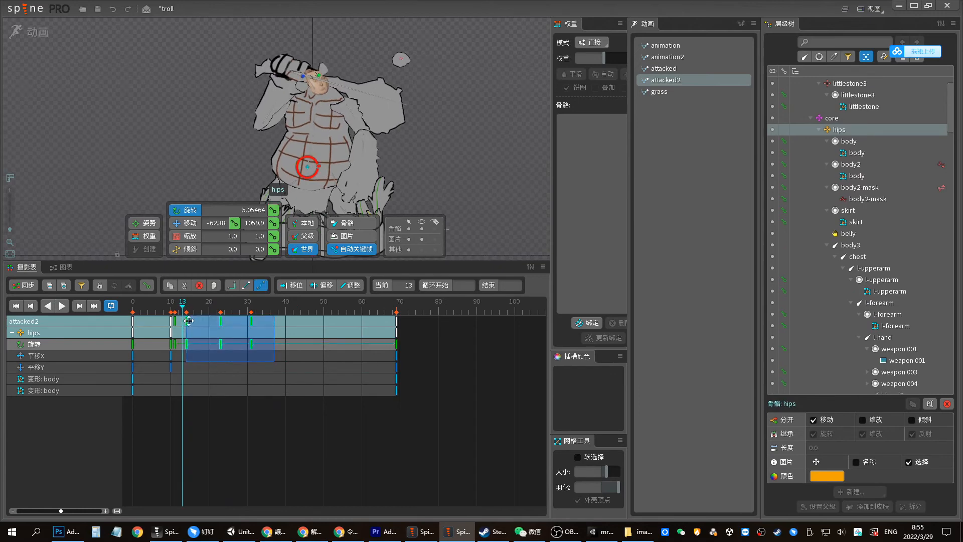
key("ctrl+z")
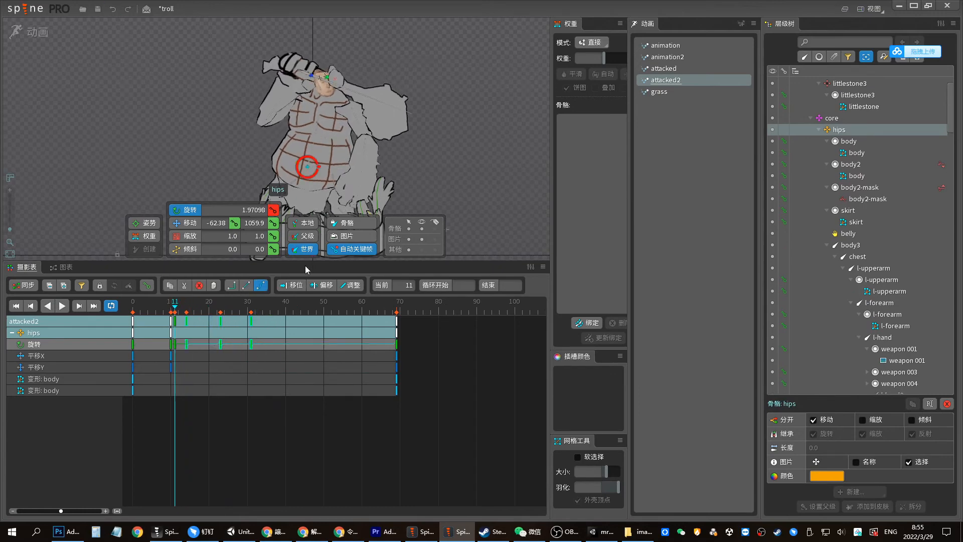
left_click(295, 320)
left_click_drag(186, 332, 208, 331)
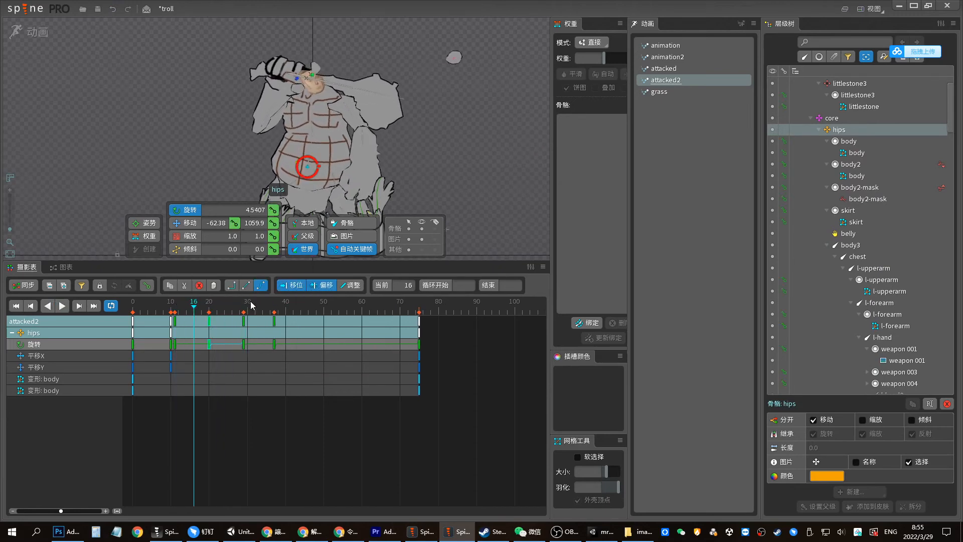
key("ctrl+z")
left_click(299, 287)
left_click(319, 286)
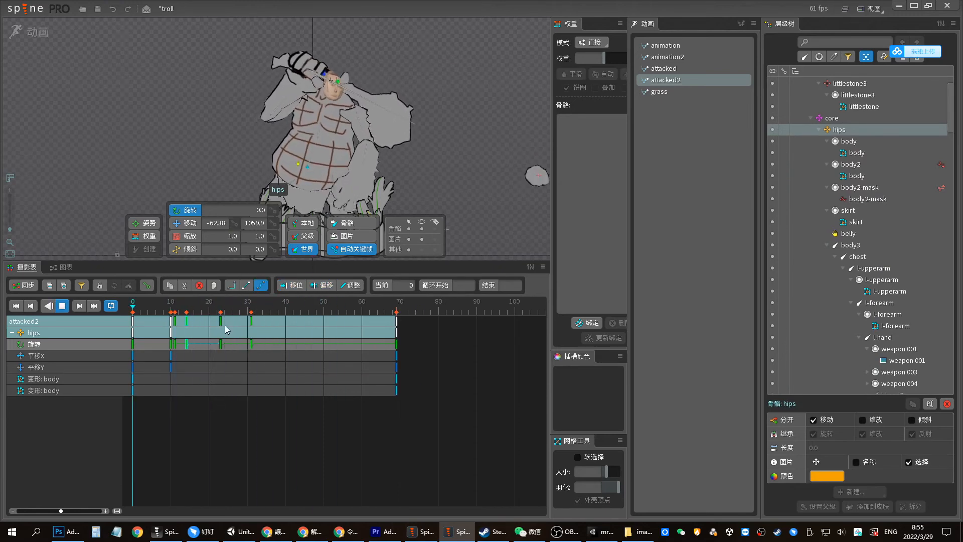
Space out the chest's sway rotation keys to frames 22, 34 and 47, checking the timing in playback
left_click(220, 307)
left_click(311, 156)
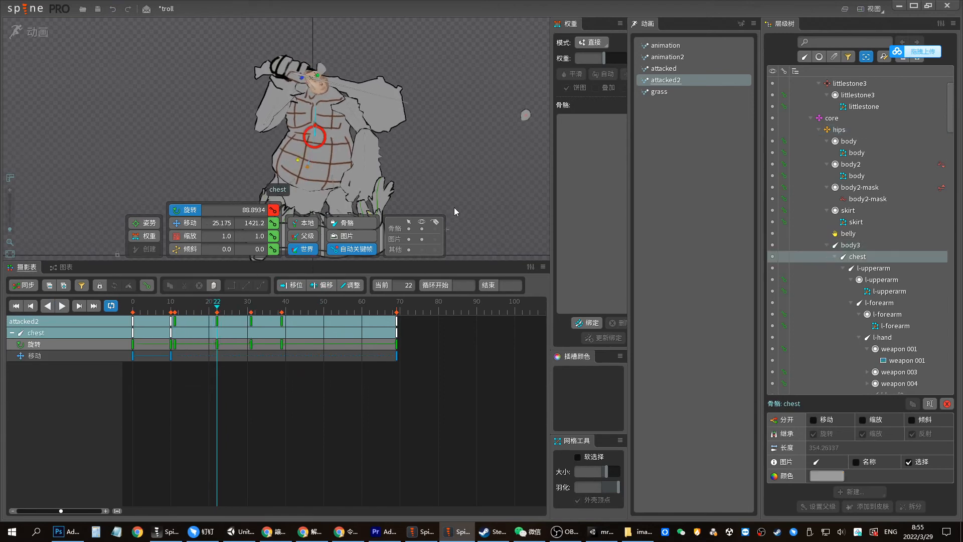
key("space")
left_click_drag(183, 306, 266, 323)
key("space")
left_click(235, 306)
left_click(190, 306)
key("space")
key("space")
Space out body3's sway rotation keys to frames 22, 32 and 45, and the hips' last two sway keys to frames 26 and 38
left_click(309, 156)
left_click(213, 320)
left_click(307, 167)
key("space")
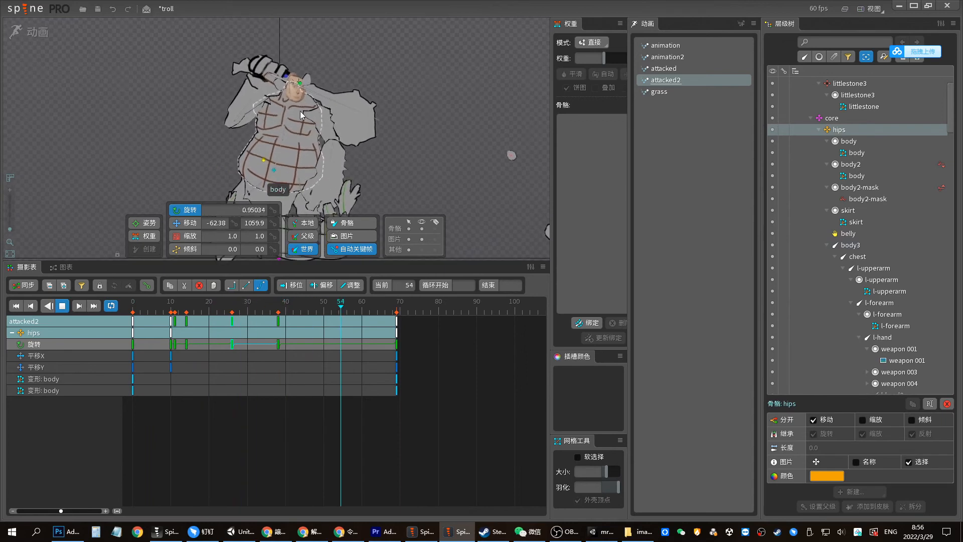
Move the head's settling rotation keys to frames 24 and 35
left_click(289, 89)
left_click(189, 307)
mouse_move(209, 321)
left_mouse_down()
mouse_move(236, 321)
mouse_move(190, 321)
mouse_move(267, 315)
mouse_move(197, 313)
left_mouse_up()
left_click(175, 308)
key("d")
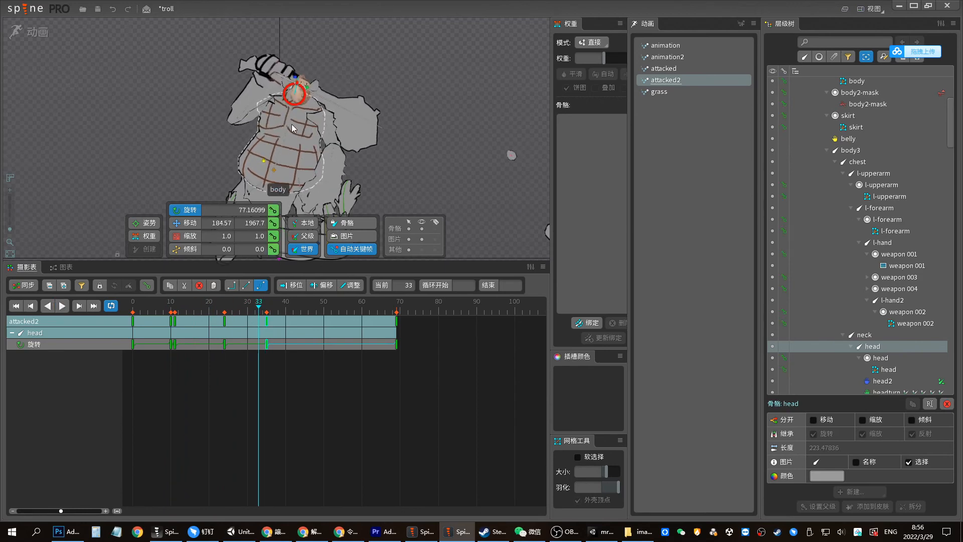
Adjust the chest's rotation at frame 34 and body3's rotation at frame 32, and play the animation
left_click(292, 124)
key("space")
left_click(288, 127)
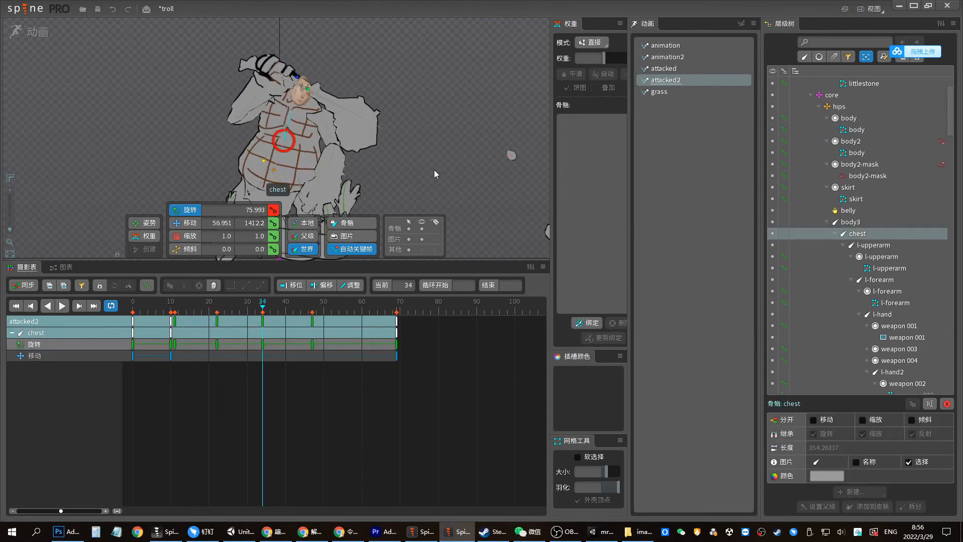
left_click(281, 160)
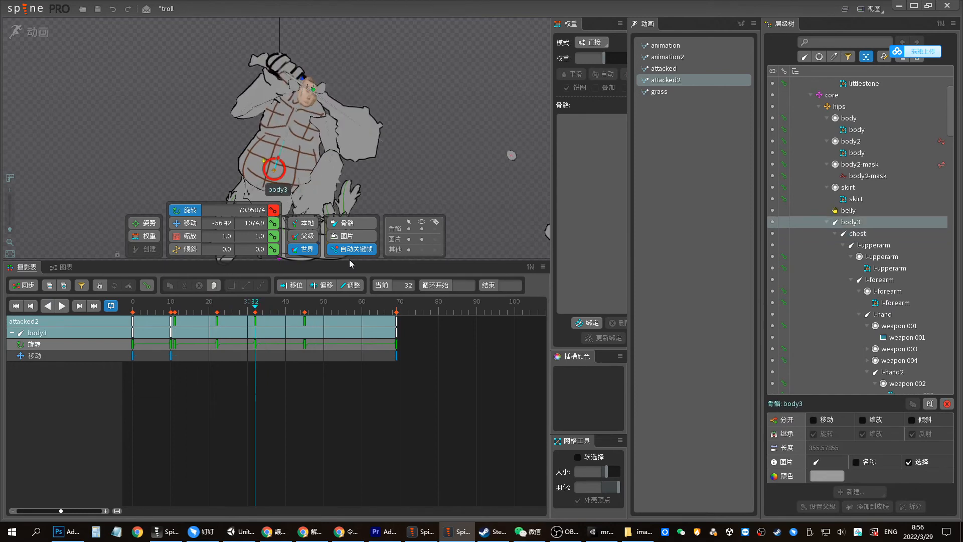
key("space")
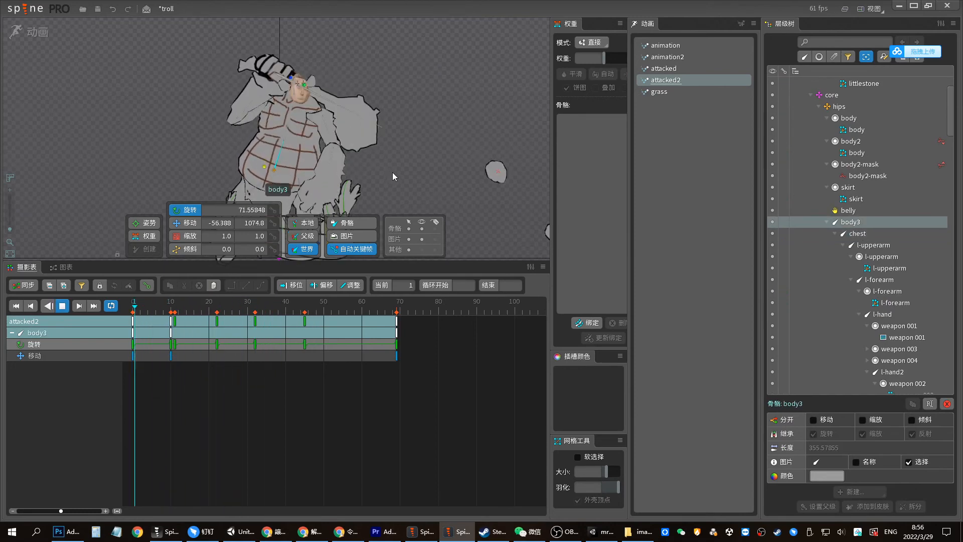
key("space")
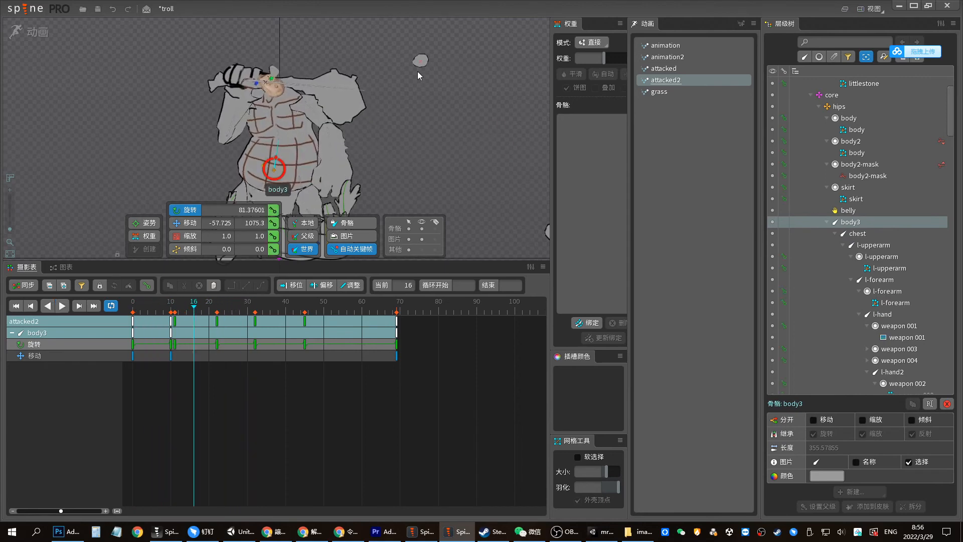
Move littlestone2's final bounce keys to frame 35 and play the slower flight
left_click(419, 62)
left_click_drag(286, 384, 206, 315)
left_click_drag(262, 372, 266, 321)
left_click(130, 306)
key("space")
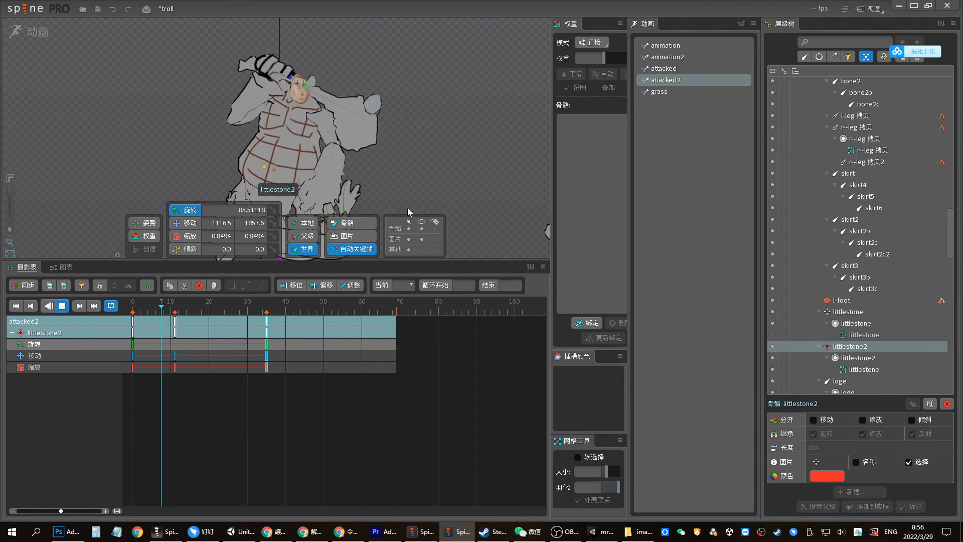
mouse_move(182, 311)
left_mouse_down()
mouse_move(192, 315)
mouse_move(190, 306)
left_mouse_up()
key("space")
Shift all keys of the attacked2 animation from frame 10 onward four frames earlier, ending at frame 65, and play it
left_click_drag(163, 339, 451, 318)
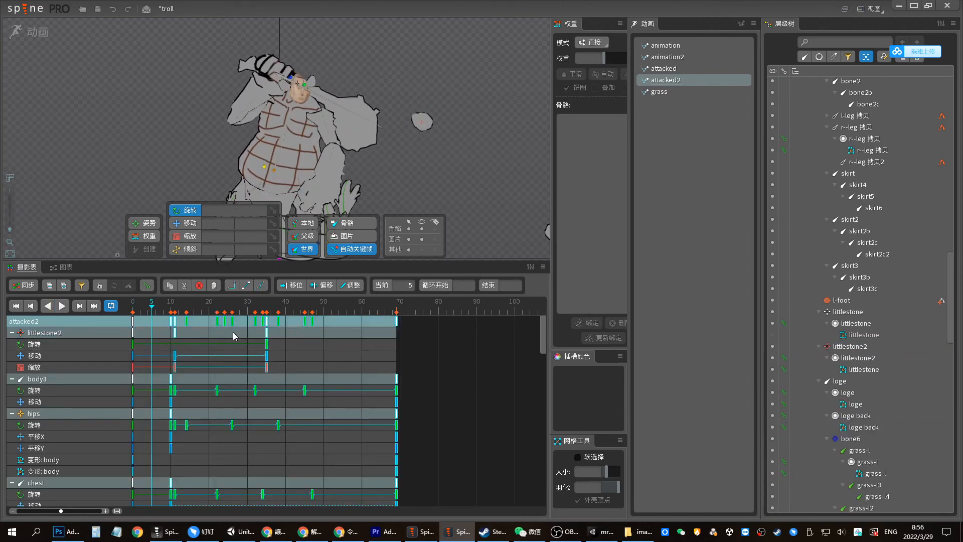
left_click_drag(232, 322, 217, 323)
key("space")
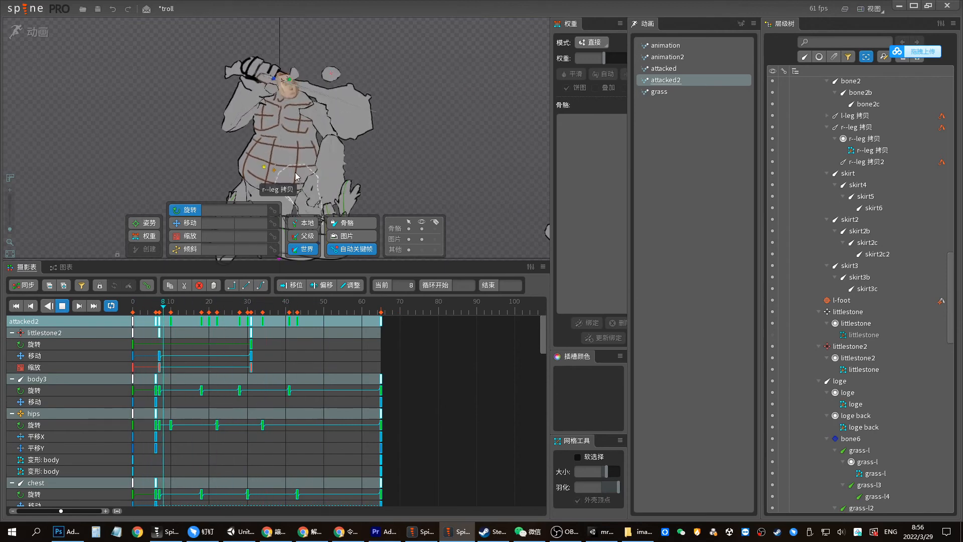
Delete the hips' rotation key at frame 7 and key the rotation there again at about 3.3
left_click(273, 169)
left_click(190, 303)
left_click_drag(190, 304, 159, 312)
left_click(155, 344)
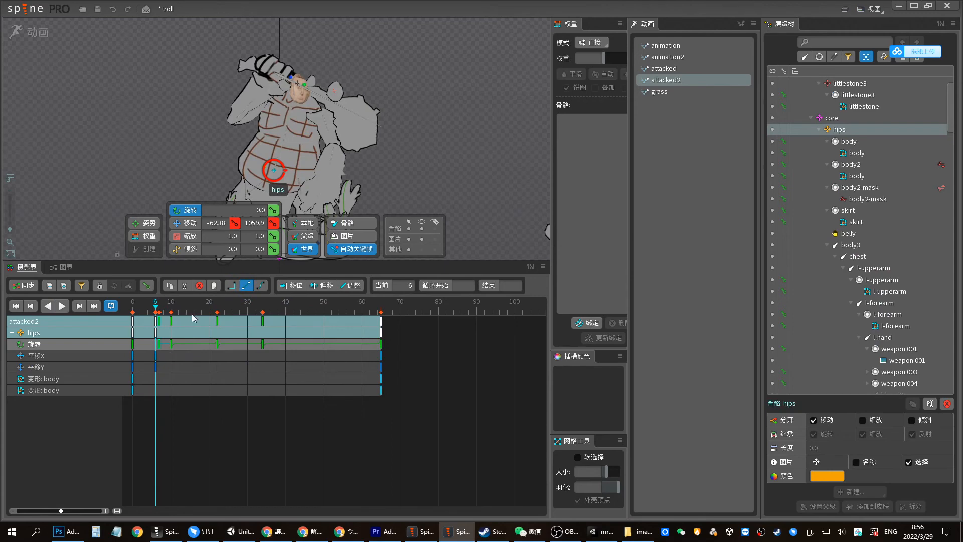
left_click(159, 345)
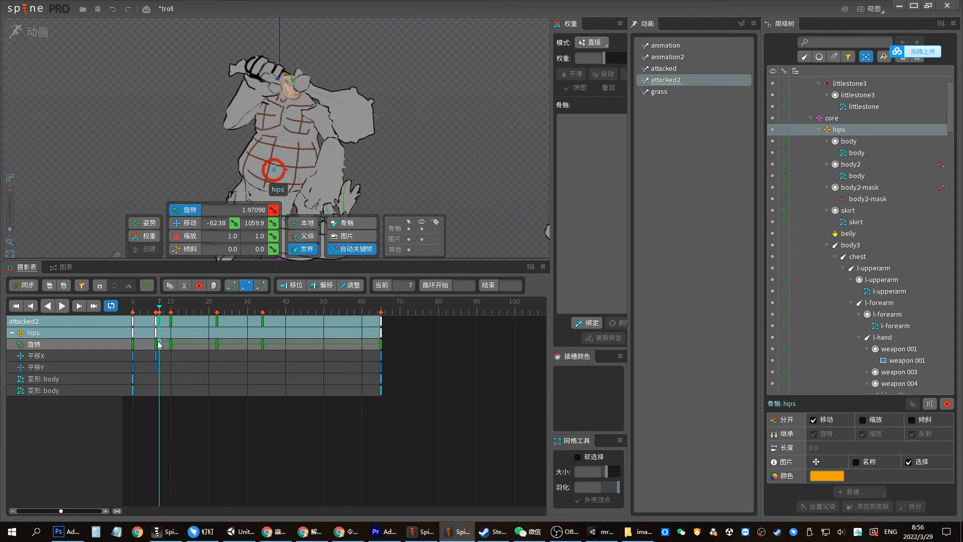
left_click(156, 346)
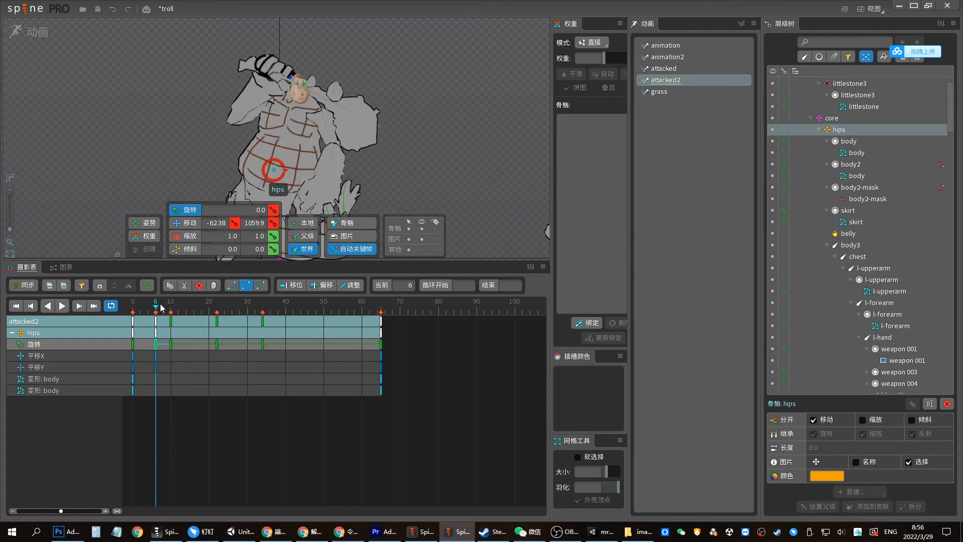
key("space")
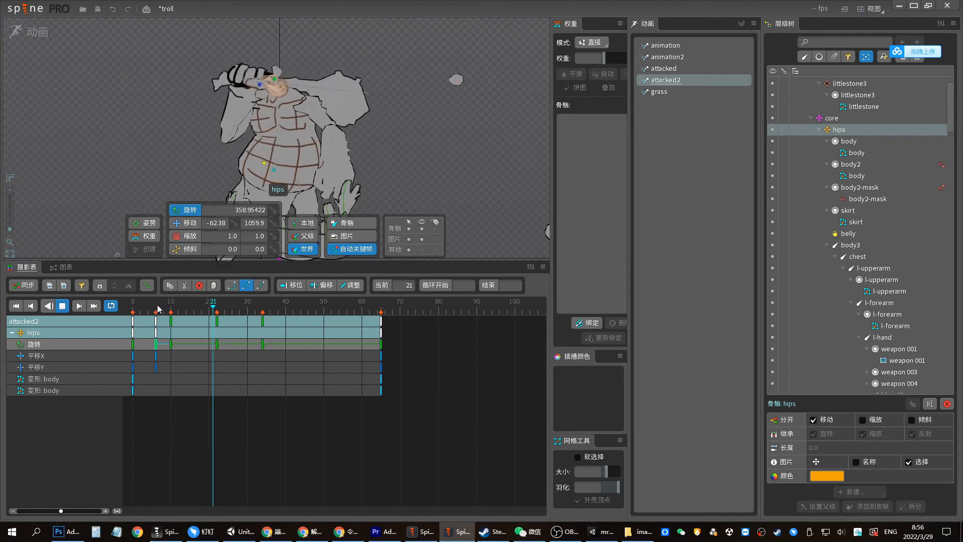
left_click(159, 310)
left_click_drag(417, 163, 428, 162)
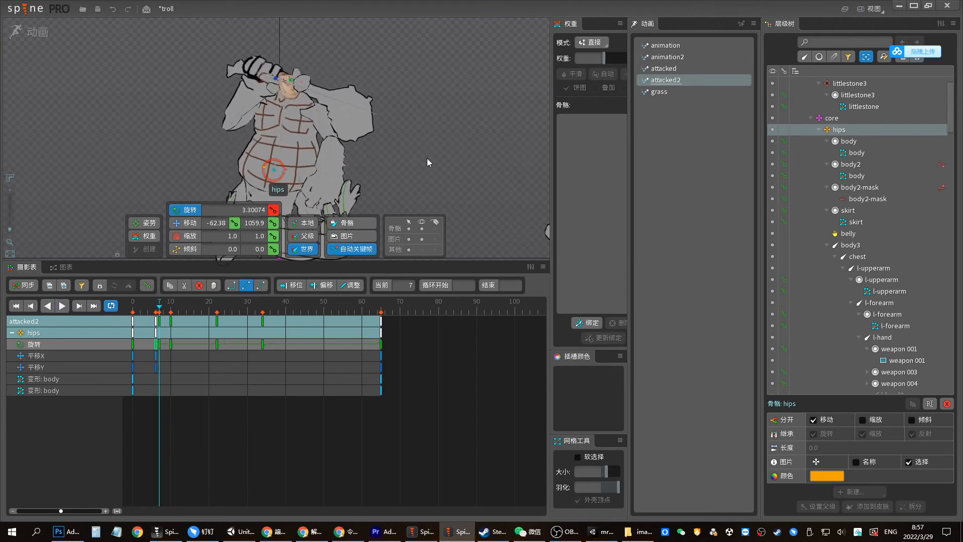
Set the frame 7 rotation keys of hips, body3 and chest to Bezier curves in the graph view, and play the animation
left_click(278, 169, "ctrl")
left_click(284, 126, "ctrl")
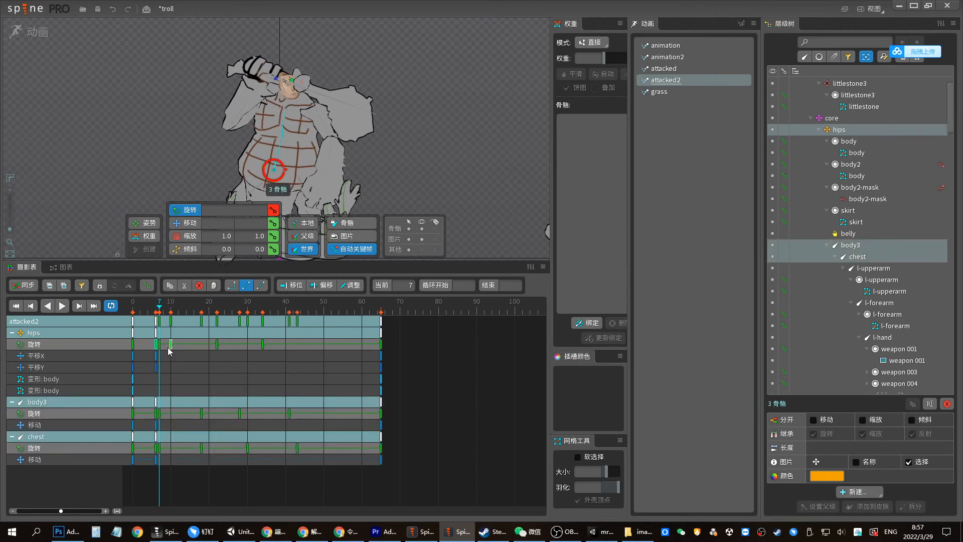
left_click(256, 288)
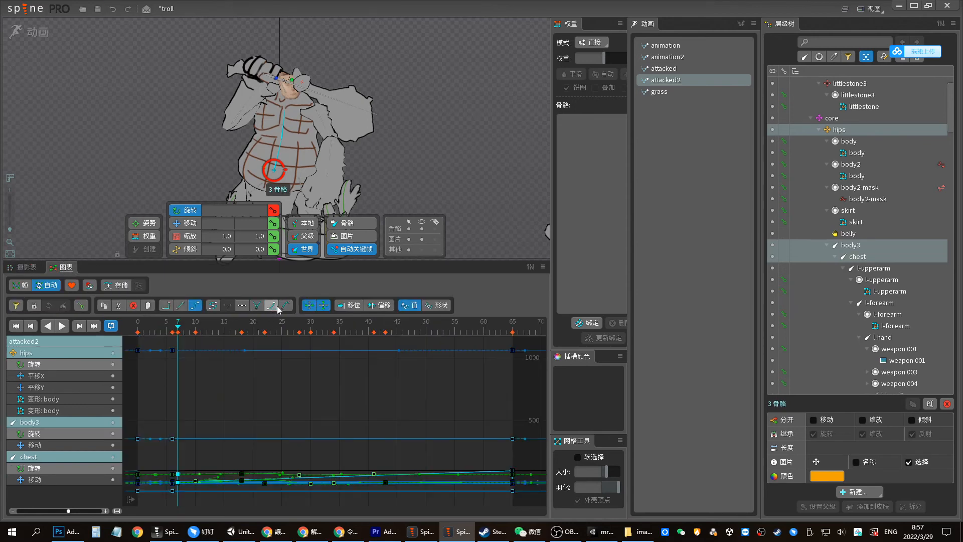
left_click(170, 325)
key("space")
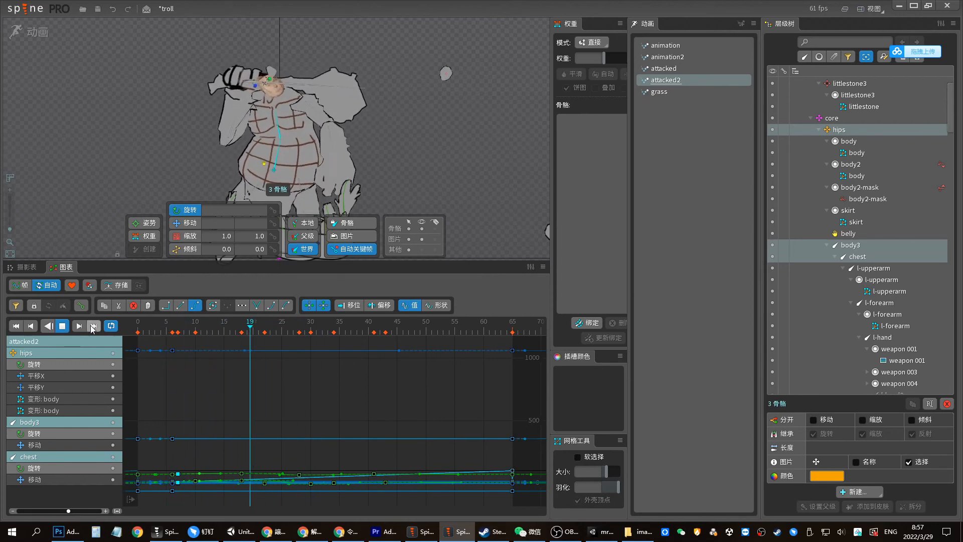
left_click(155, 338)
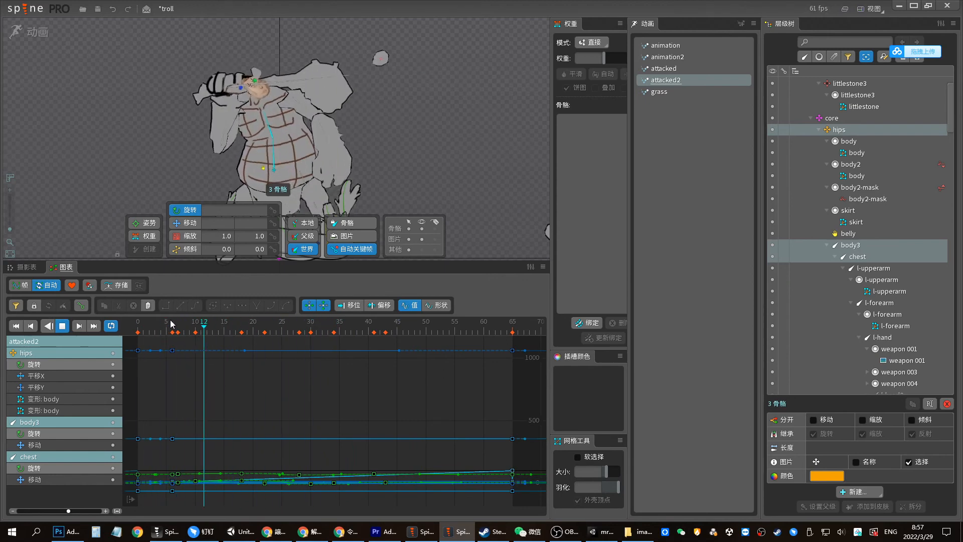
Key the rotation of r-upperarm and r-forearm at frame 6, and rotate r-upperarm to about 327 at frame 9
key("d")
left_click(327, 130)
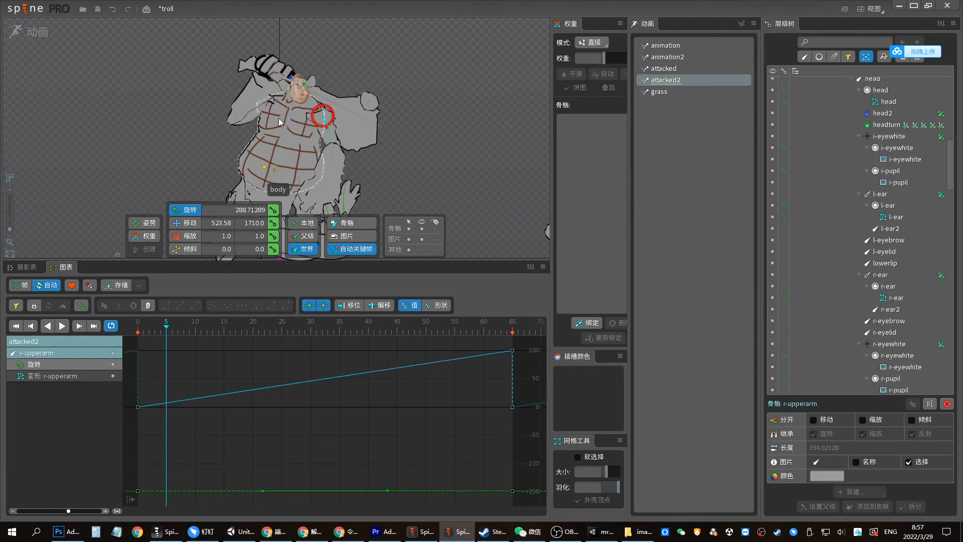
left_click(330, 164, "ctrl")
left_click(24, 267)
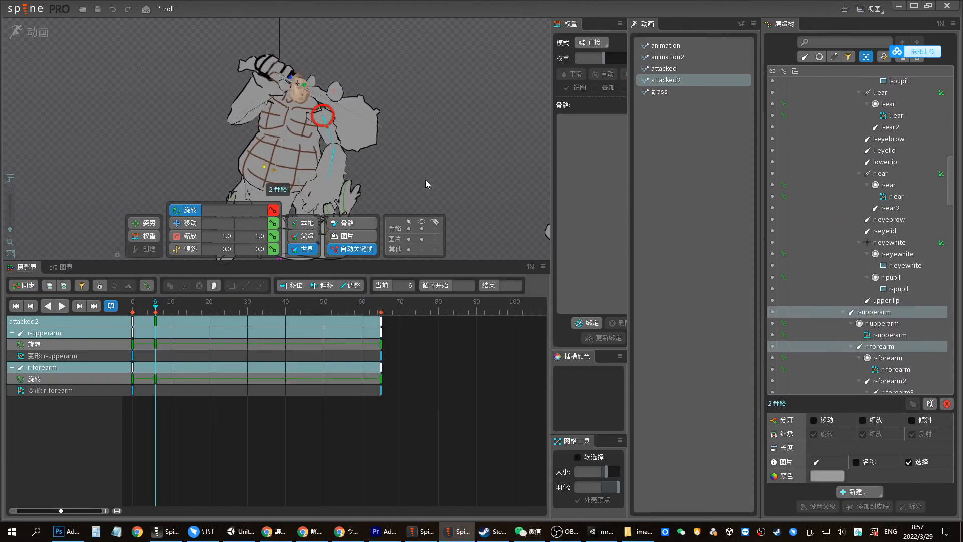
left_click_drag(165, 313, 167, 314)
key("space")
left_click_drag(319, 124, 336, 123)
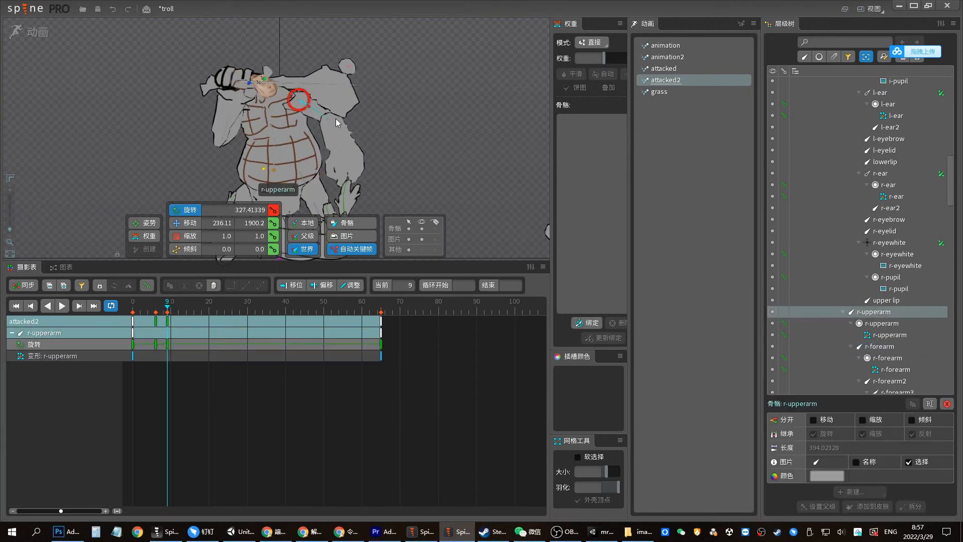
left_click_drag(190, 312, 249, 324)
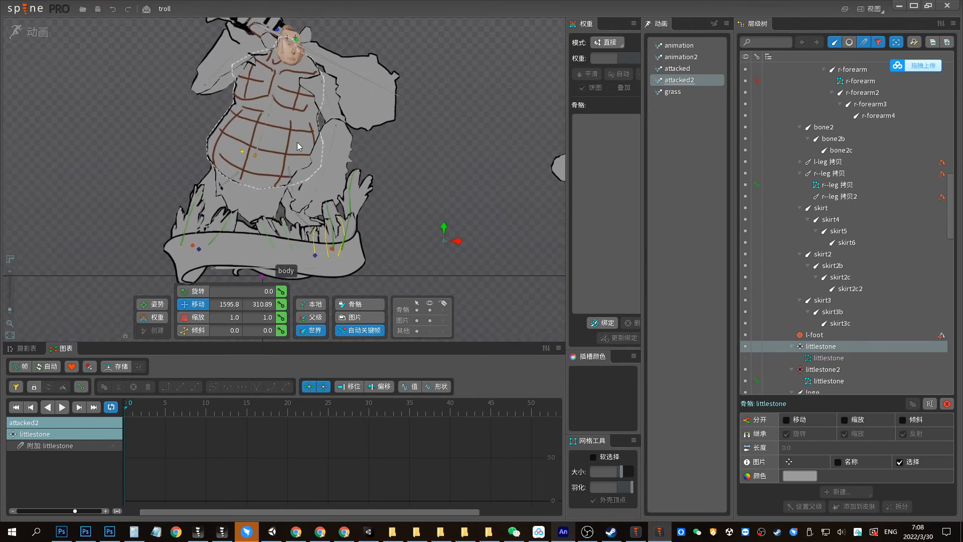
Play attacked2, and key the hips' horizontal translation at frame 7 to about -132
key("space")
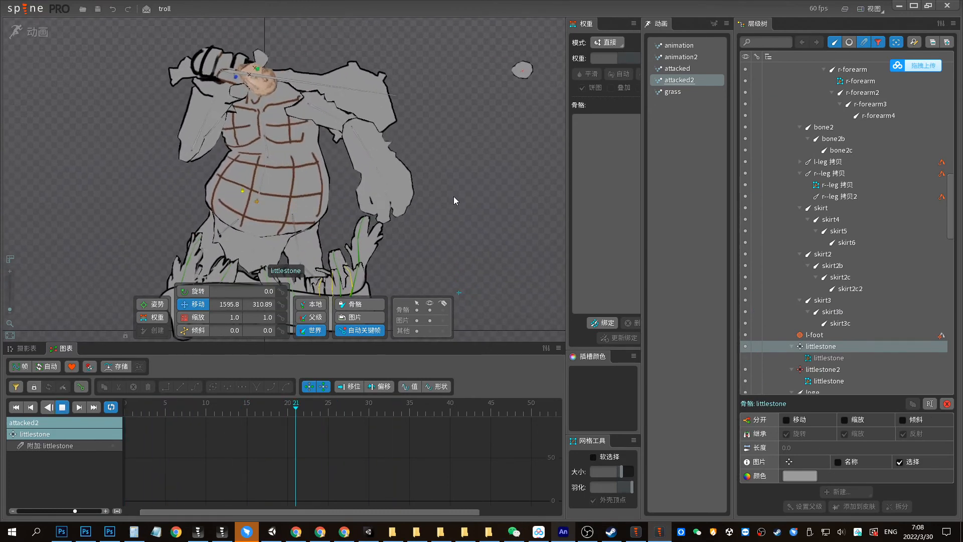
key("space")
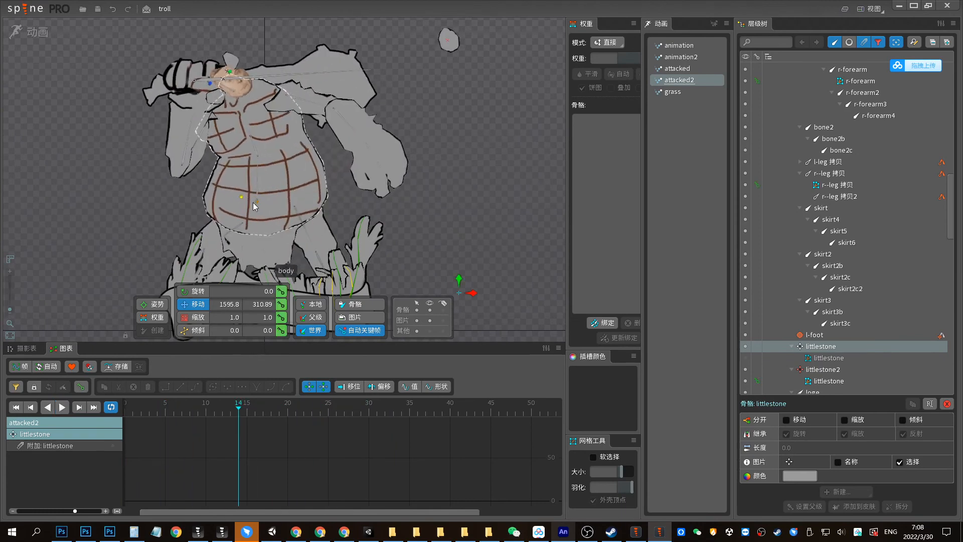
left_click(255, 203)
left_click(25, 348)
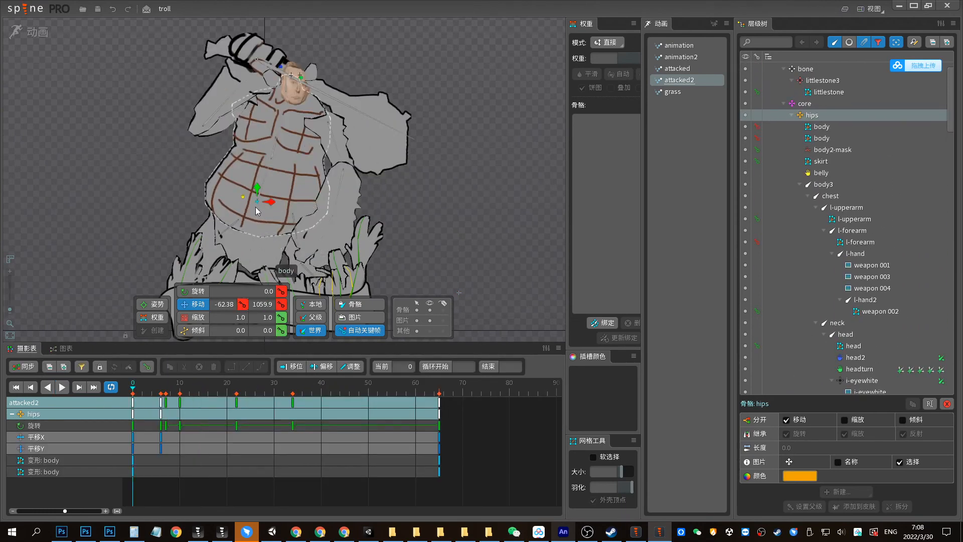
left_click_drag(167, 383, 166, 387)
left_click_drag(271, 207, 268, 204)
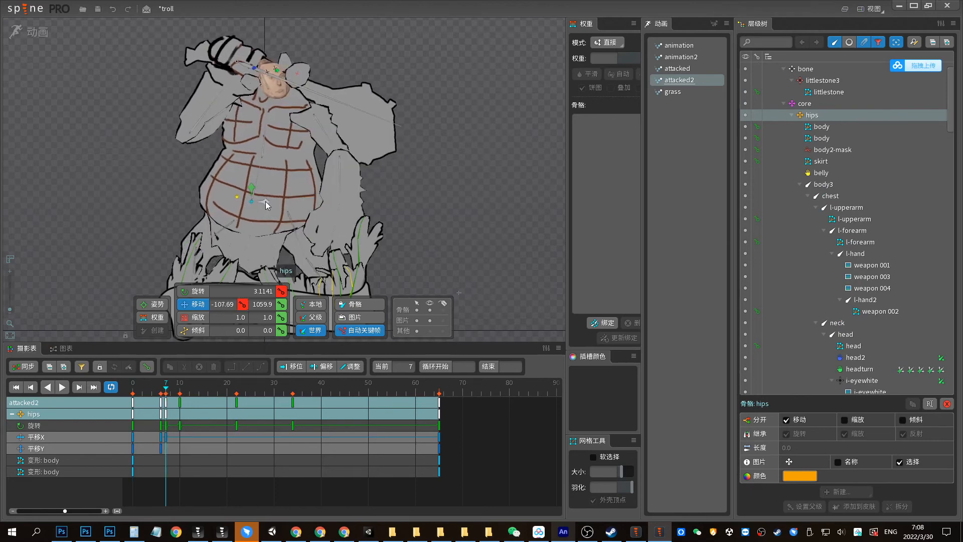
key("ctrl+z")
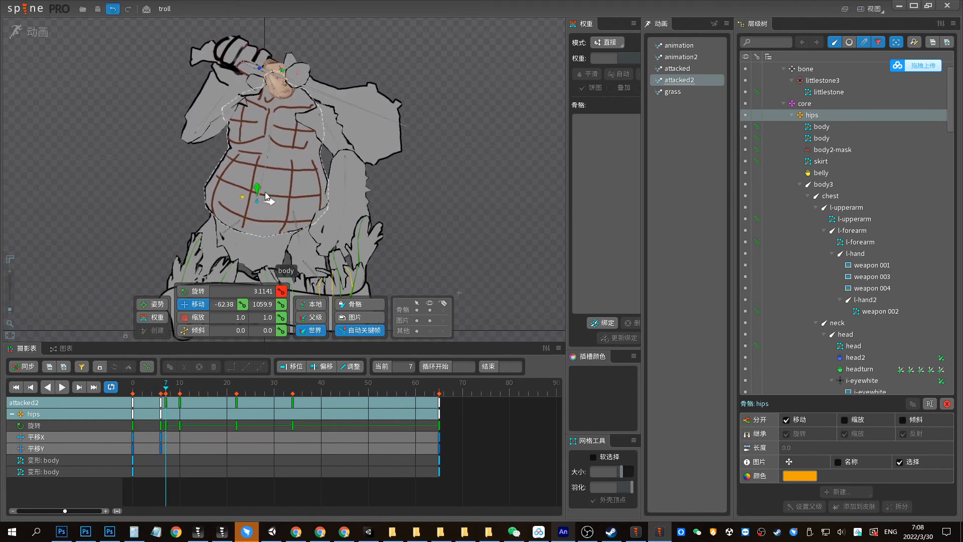
left_click_drag(249, 342, 250, 353)
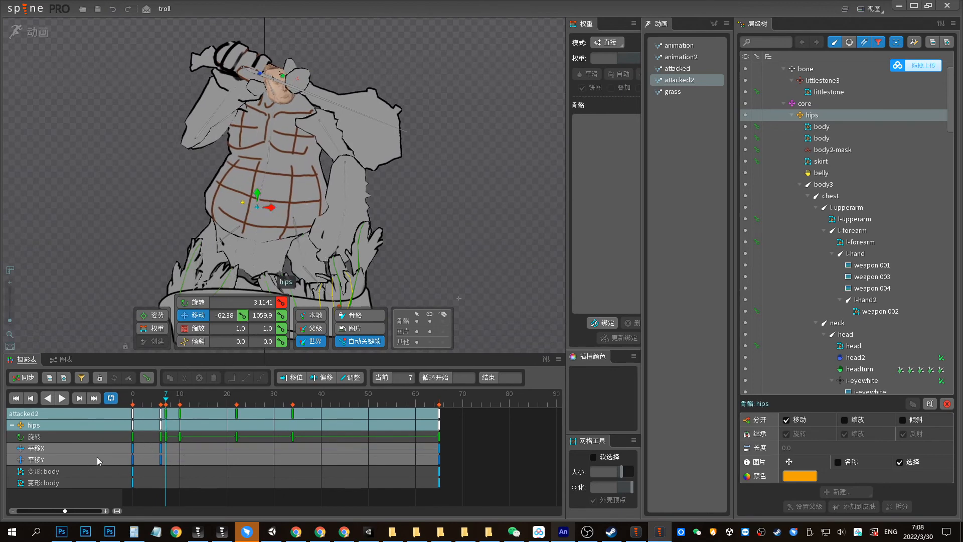
left_click_drag(271, 211, 269, 211)
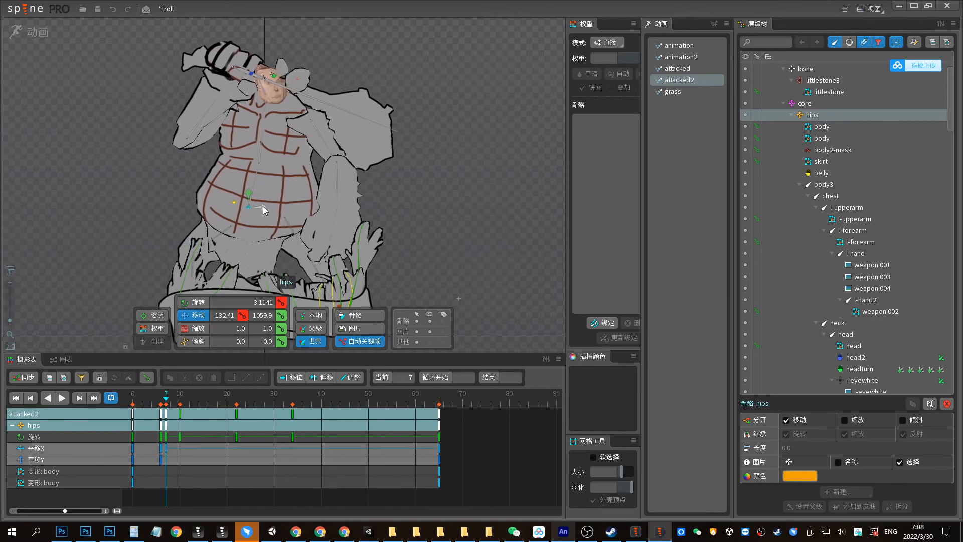
Key the hips' X translation at frames 13 and 20, ending at about -97, set the X keys to Bezier curves, and play
left_click_drag(165, 401, 194, 399)
left_click_drag(263, 207, 267, 211)
left_click(226, 400)
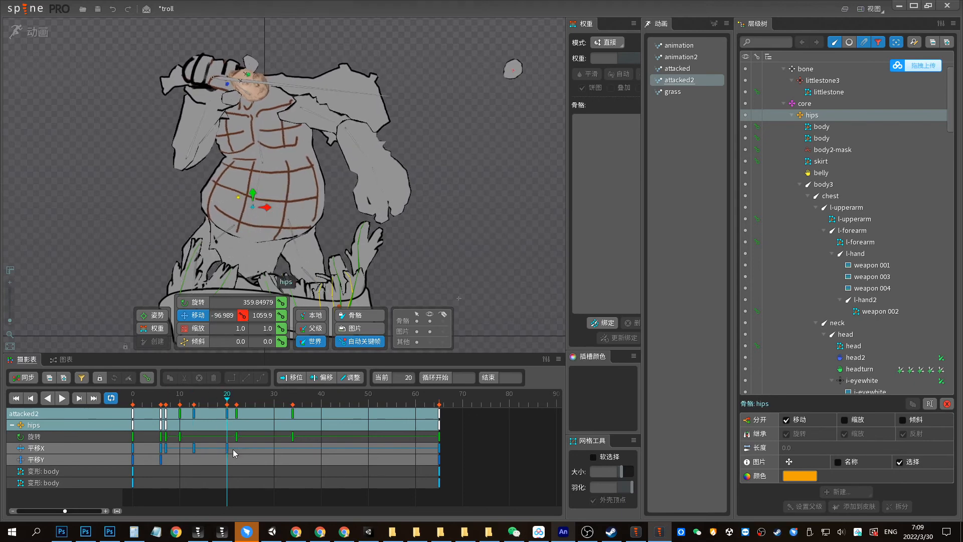
left_click_drag(236, 442, 160, 451)
left_click(164, 404)
key("space")
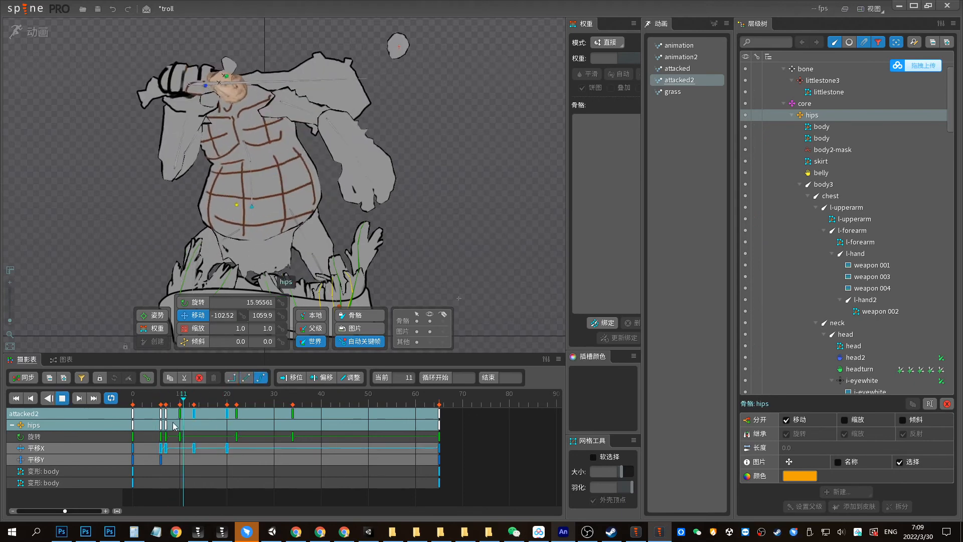
left_click(157, 401)
left_click(160, 402)
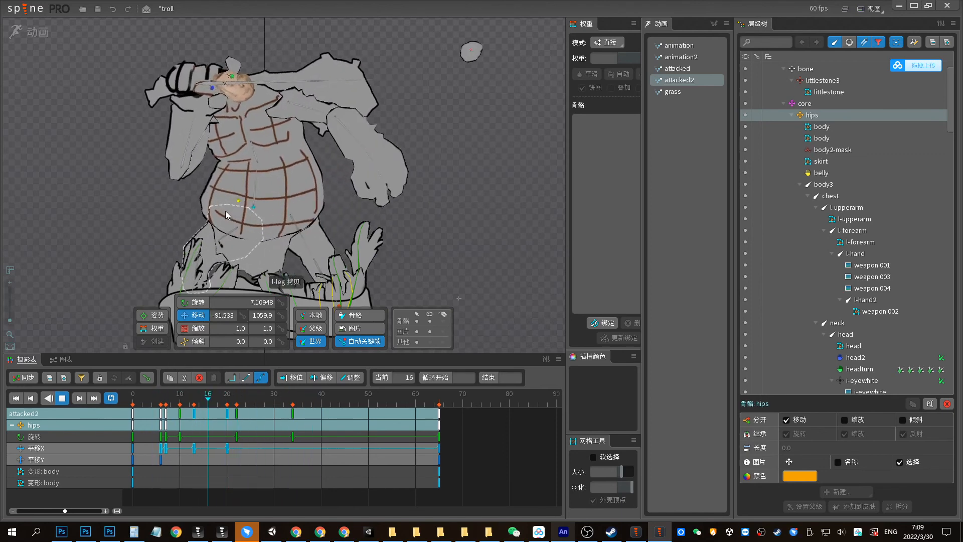
scroll(411, 43, "up", 3)
key("space")
Move littlestone2's final rotation, translation and scale keys to frame 29 and play the faster flight
left_click(431, 92)
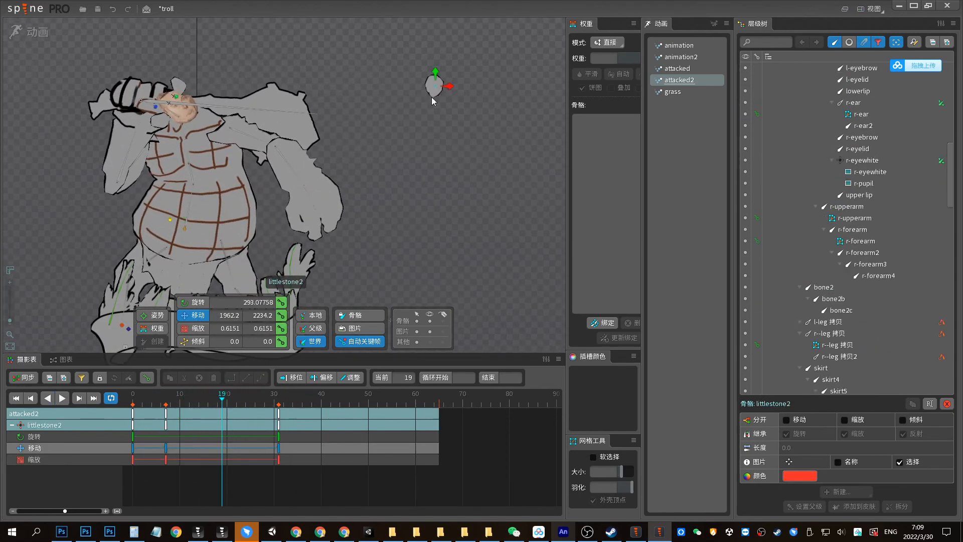
left_click_drag(151, 401, 271, 414)
left_click(279, 404)
key("Home")
key("d")
key("d")
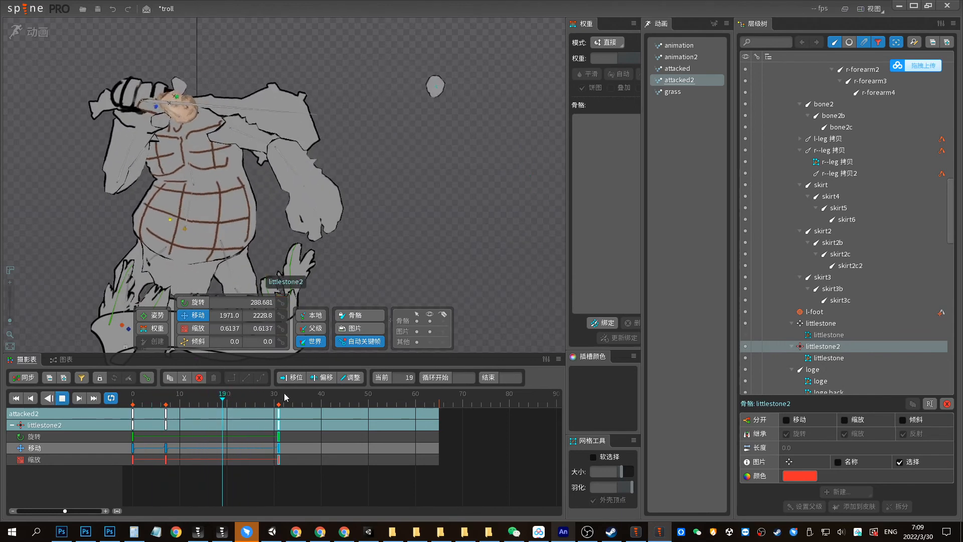
key("d")
key("d")
Adjust the Bezier handles of littlestone2's translation curves between frames 7 and 29 in the graph view, and play the flight
left_click_drag(179, 446, 158, 446)
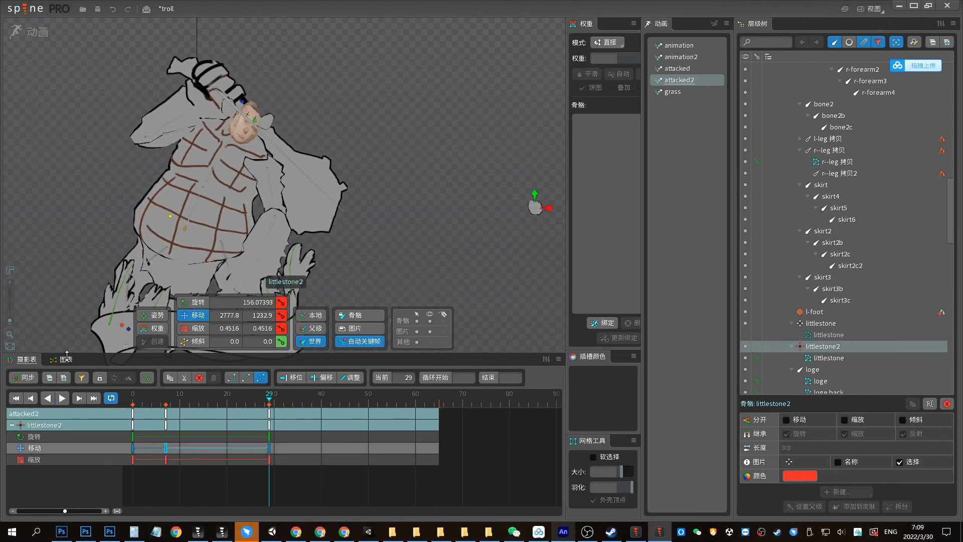
left_click(67, 357)
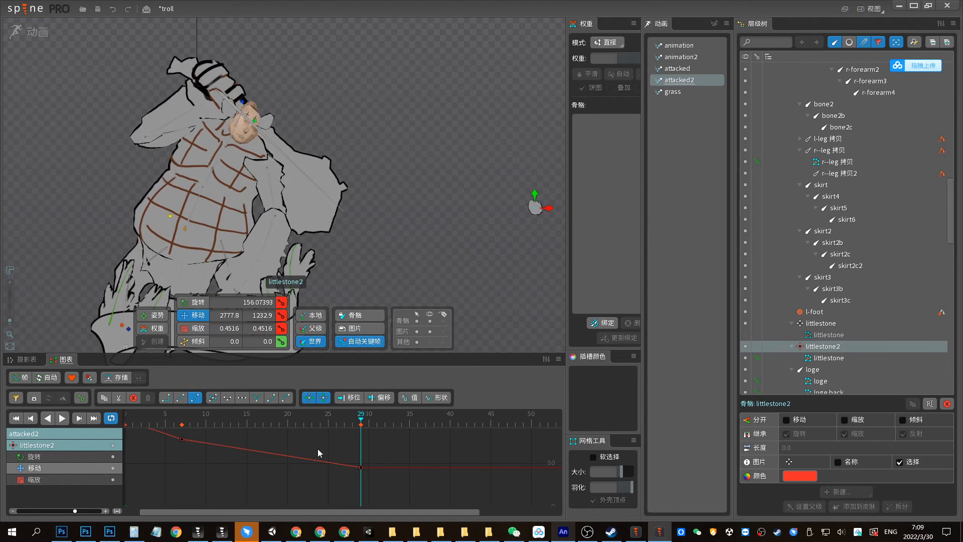
left_click_drag(375, 460, 336, 520)
left_click_drag(320, 456, 326, 491)
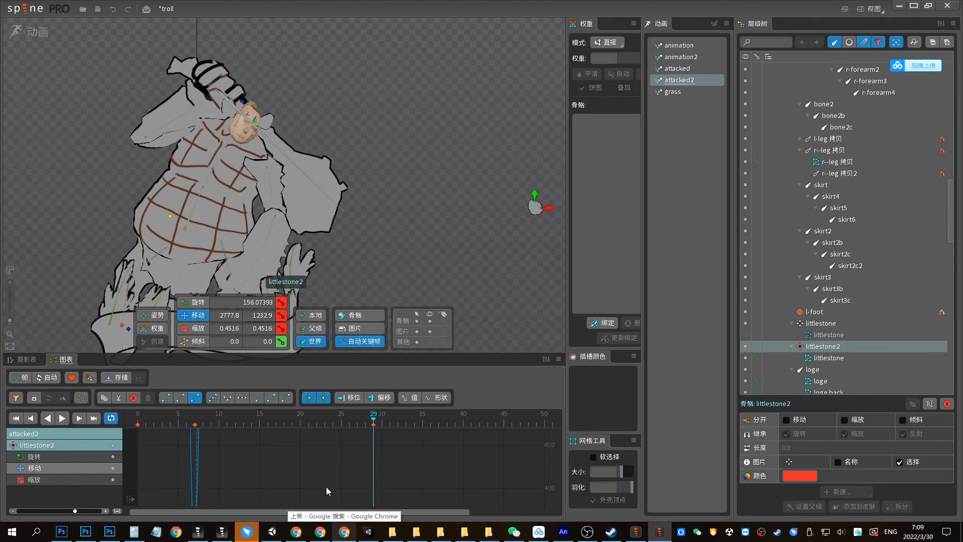
scroll(240, 460, "down", 4)
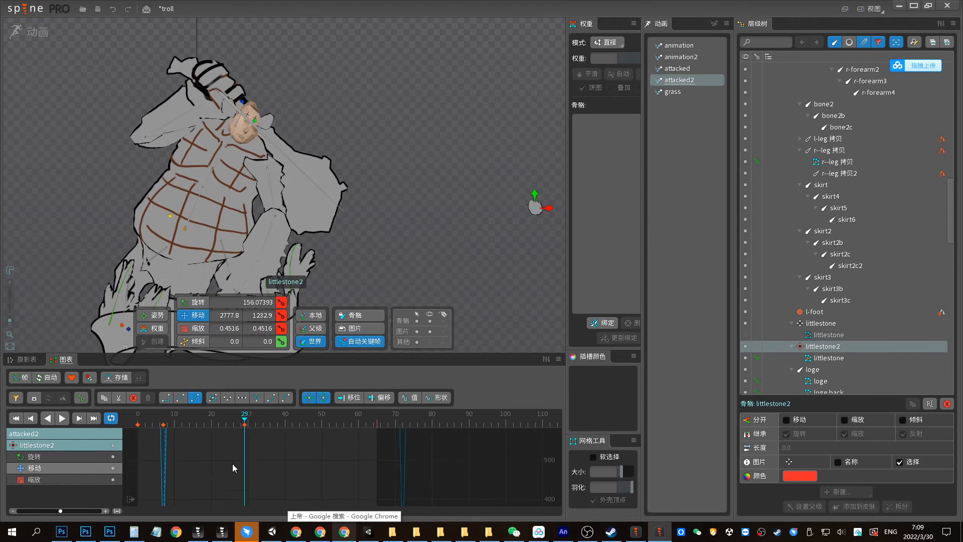
left_click_drag(258, 353, 281, 198)
left_click_drag(271, 281, 277, 425)
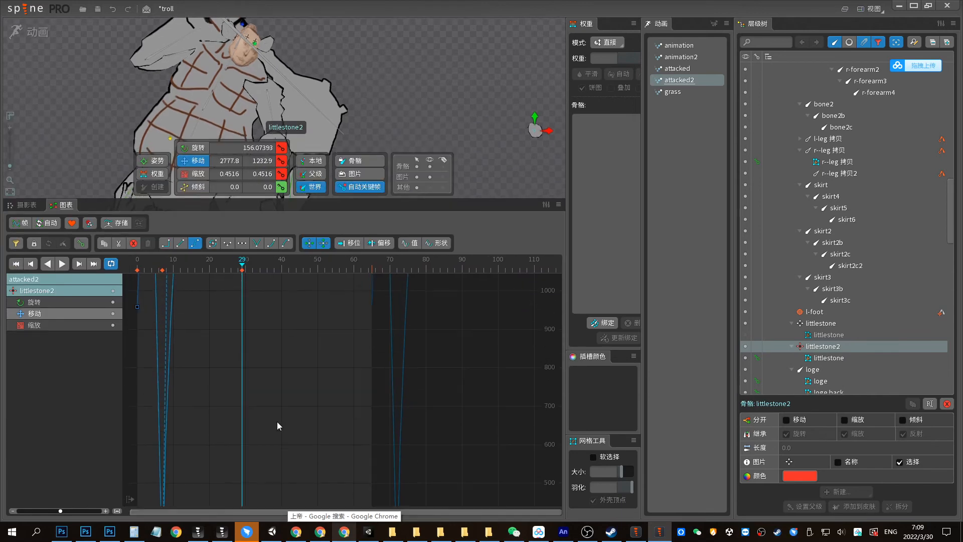
left_click_drag(219, 280, 221, 507)
scroll(236, 394, "down", 5)
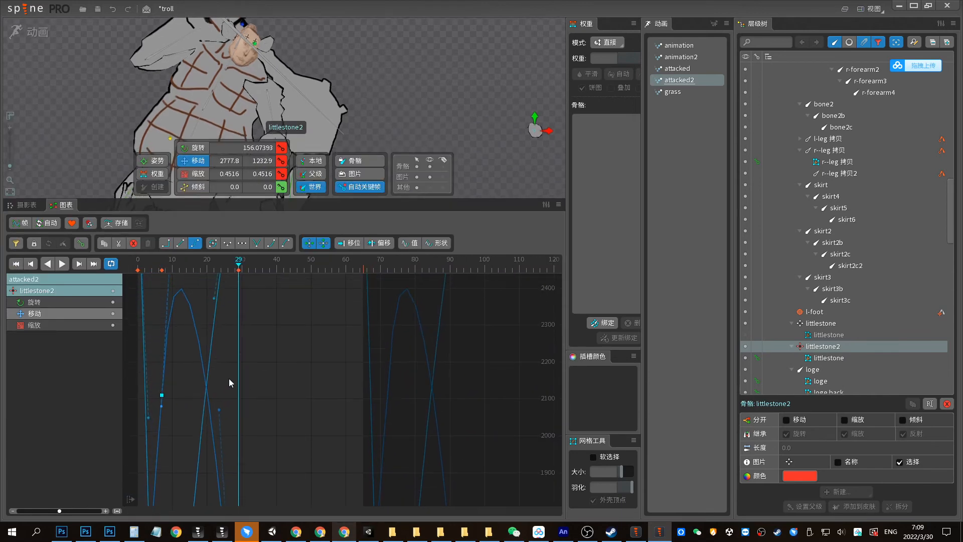
scroll(203, 359, "down", 1)
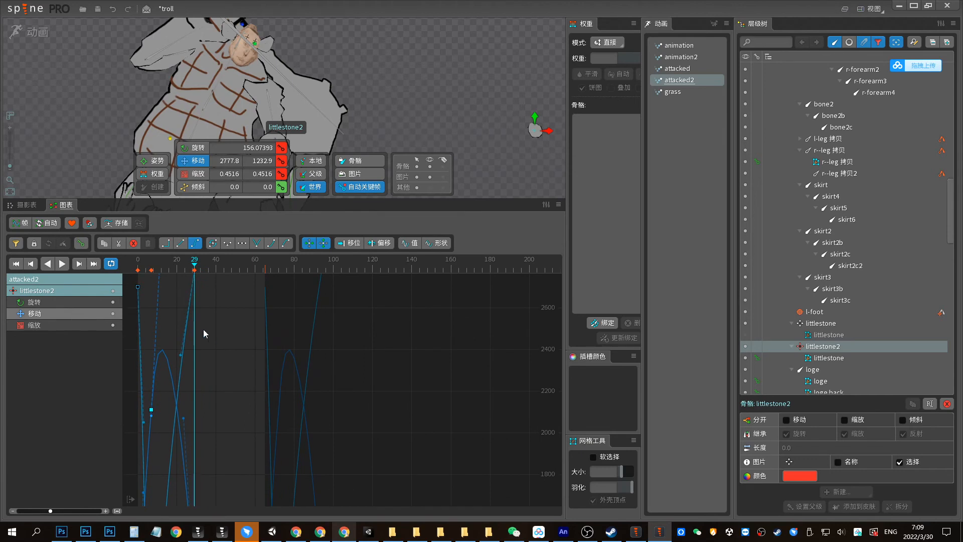
scroll(203, 333, "down", 3)
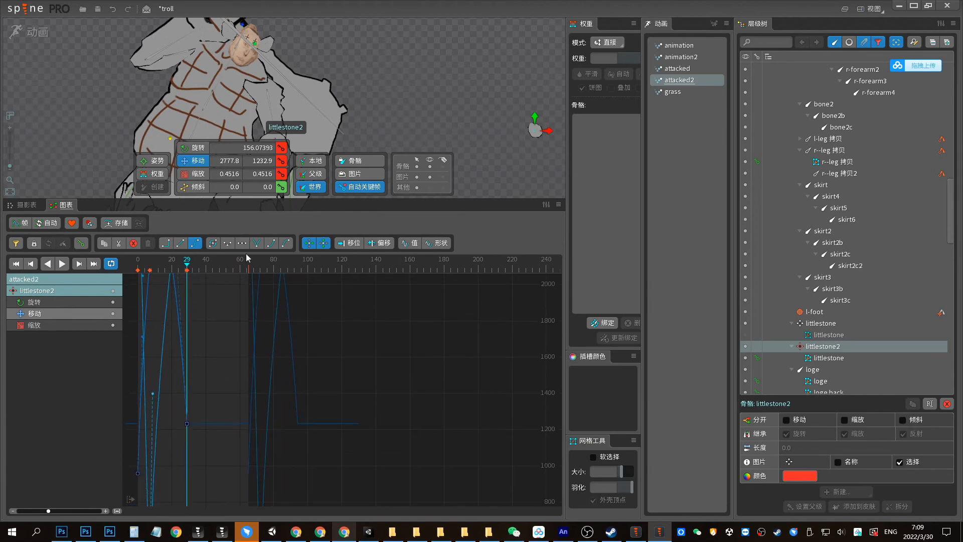
left_click_drag(173, 267, 158, 272)
left_click_drag(313, 91, 331, 193)
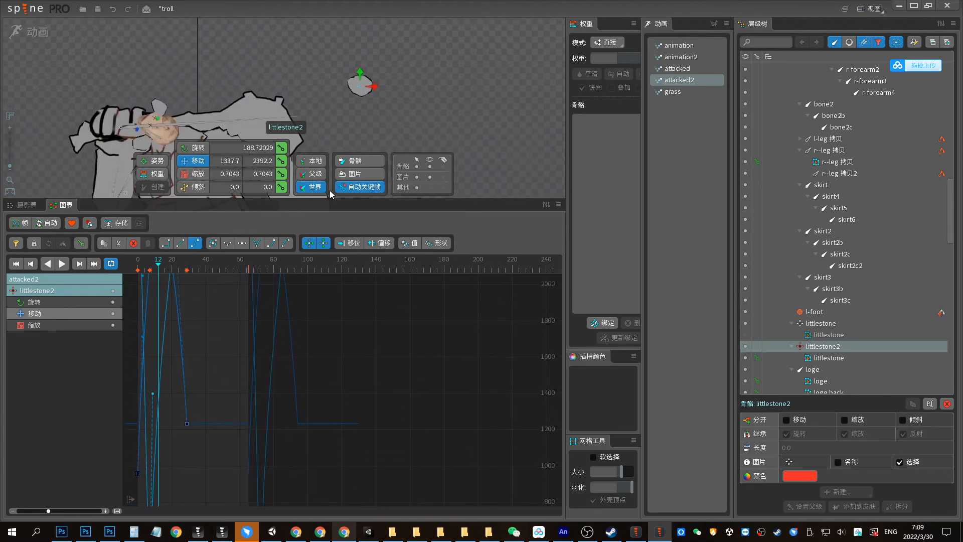
left_click_drag(154, 399, 165, 328)
key("space")
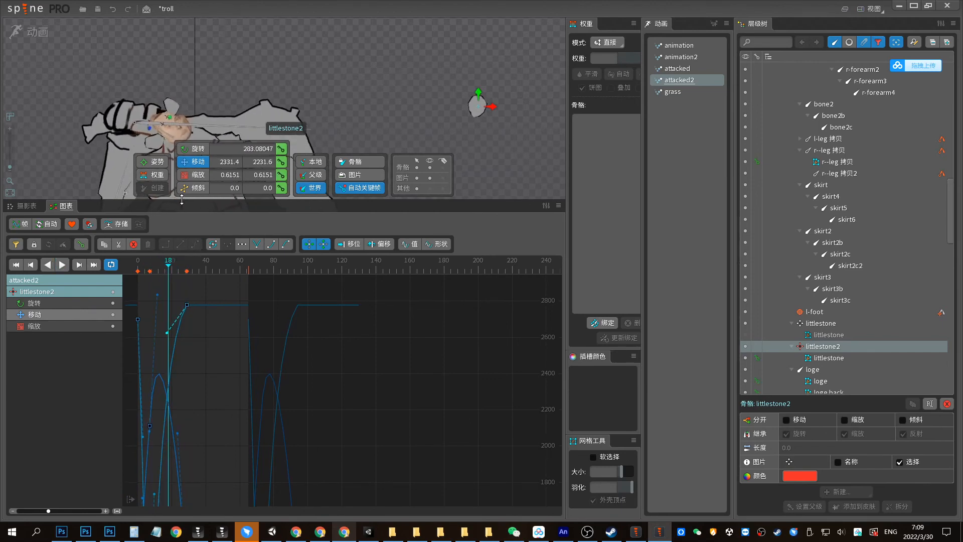
left_click_drag(181, 200, 183, 383)
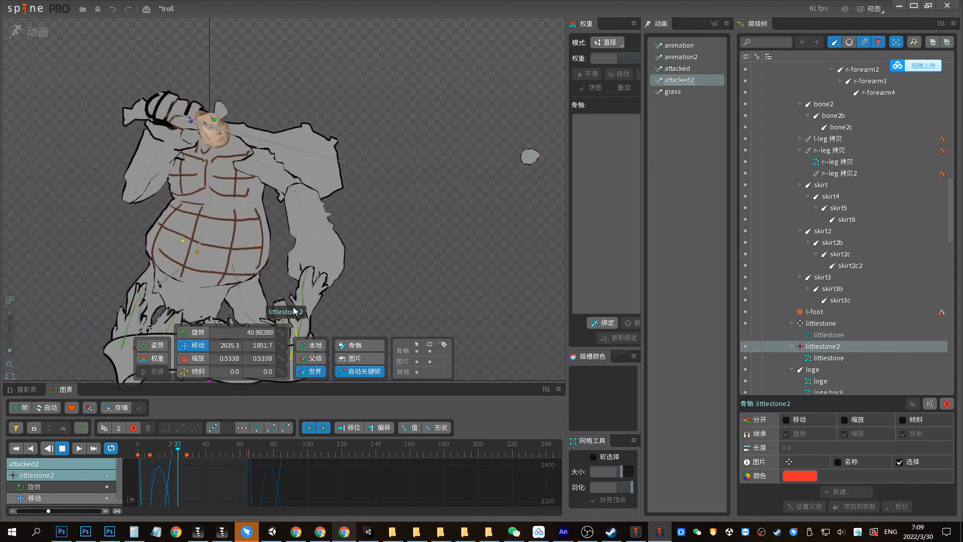
key("d")
Key l-hand's rotation at frames 8, 17 and 31, with about 66 at frame 8 and about 31 at frame 31
left_click(137, 152)
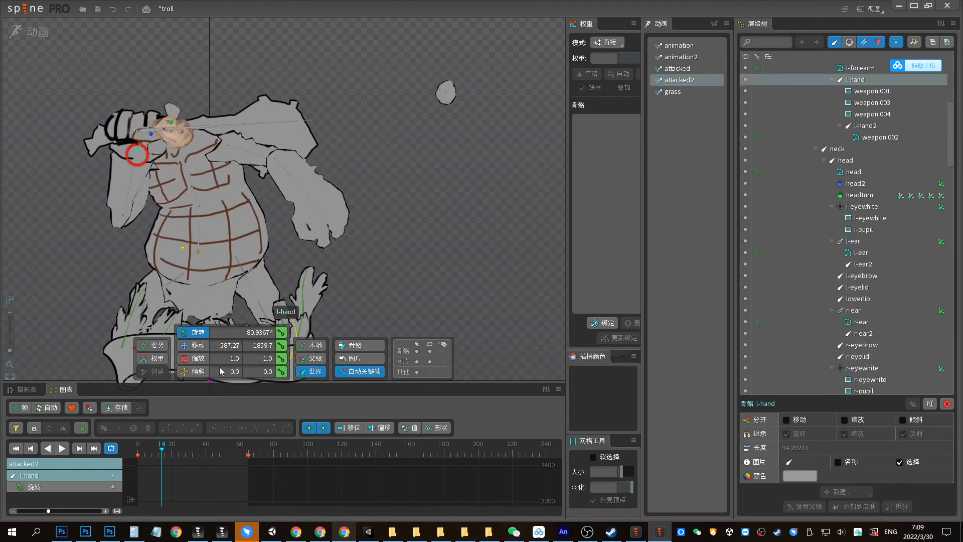
left_click(24, 389)
left_click(147, 434)
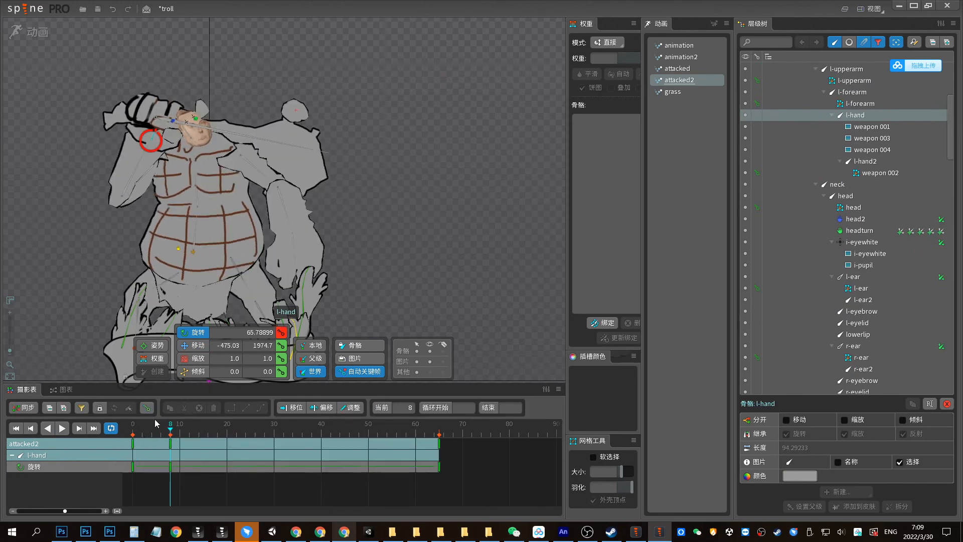
left_click_drag(156, 424, 278, 427)
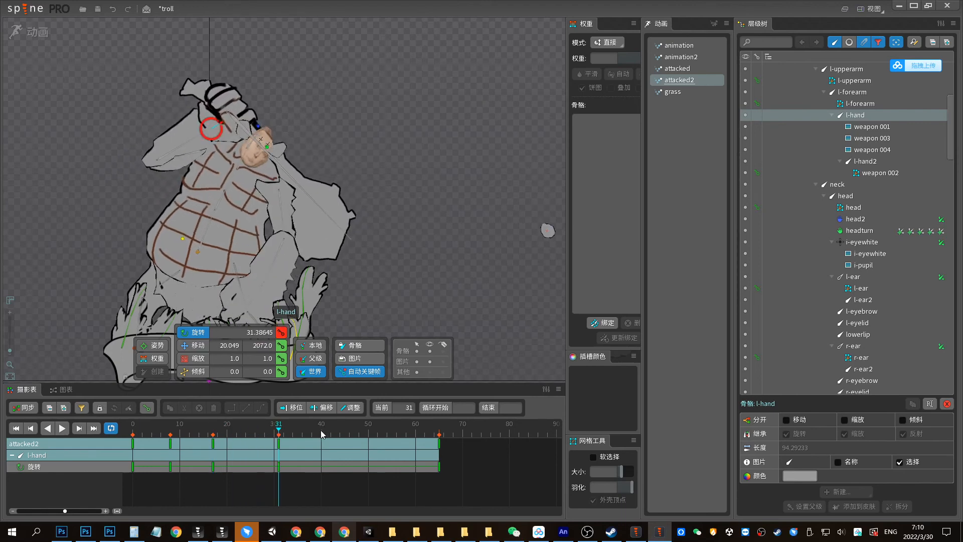
Key l-hand's rotation at frame 50 to about 55, set its rotation keys to Bezier curves, and play the animation
left_click_drag(379, 471, 38, 406)
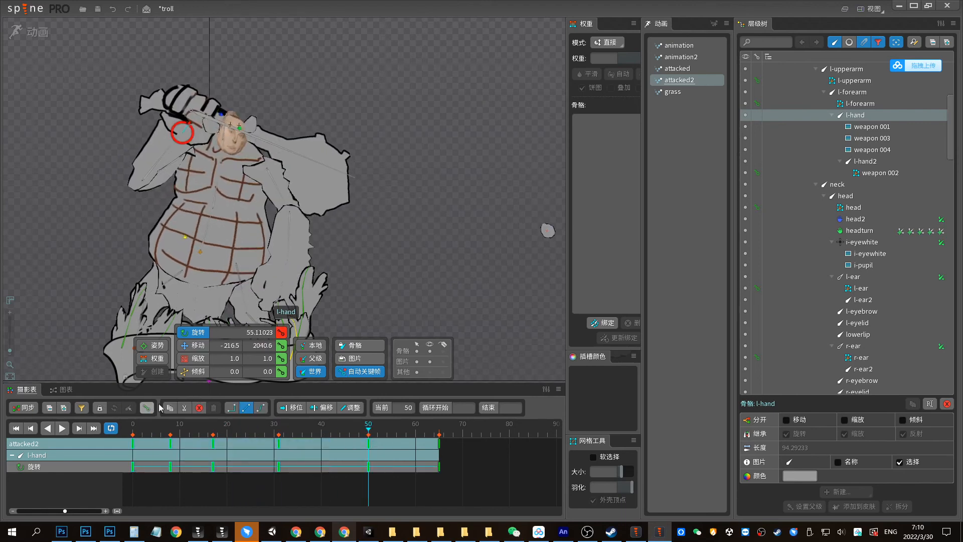
left_click(260, 408)
key("Home")
key("d")
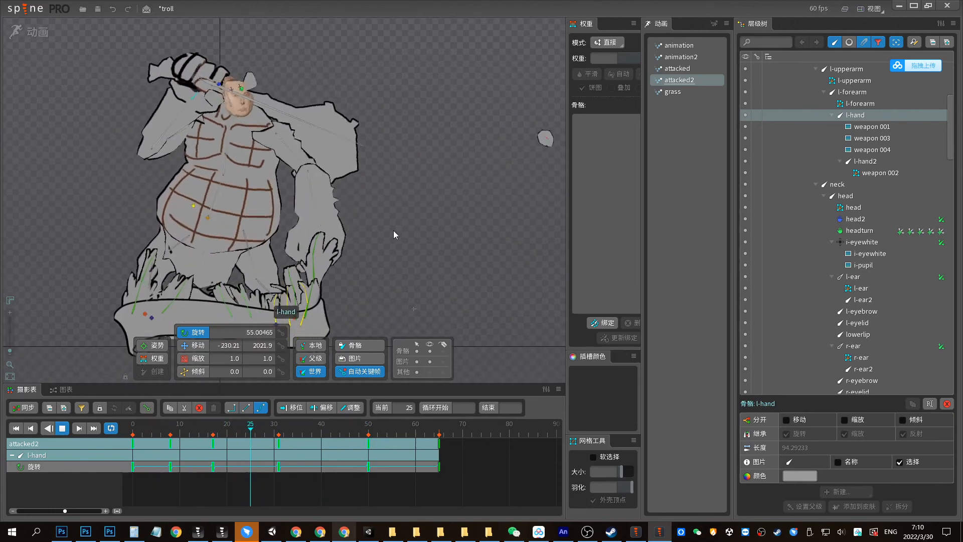
key("d")
Try to key the scale of r--leg 拷贝 at frames 0 and 7, and undo those keys
left_click(263, 253)
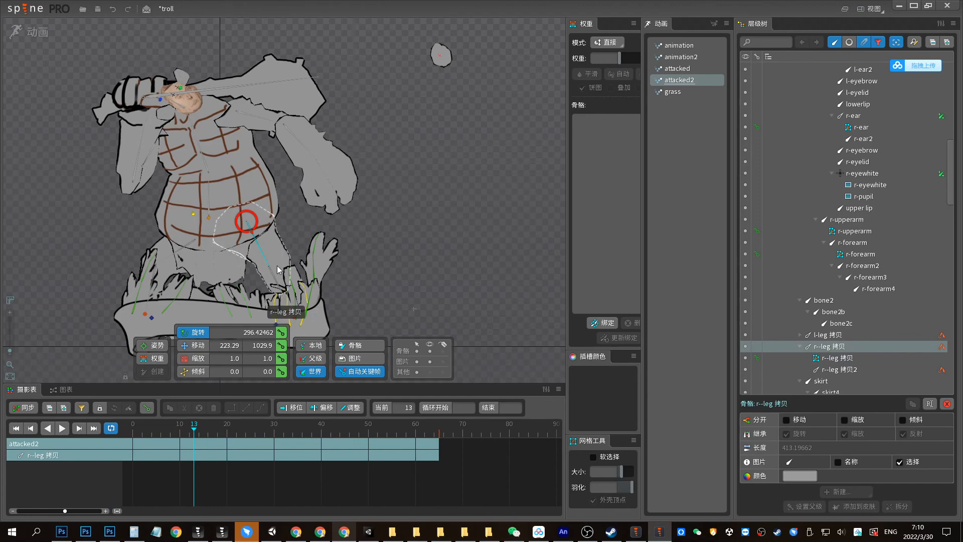
mouse_move(277, 269)
left_mouse_down()
mouse_move(278, 216)
mouse_move(281, 256)
left_mouse_up()
mouse_move(175, 427)
left_mouse_down()
mouse_move(147, 428)
mouse_move(182, 432)
mouse_move(181, 441)
mouse_move(164, 439)
mouse_move(165, 427)
left_mouse_up()
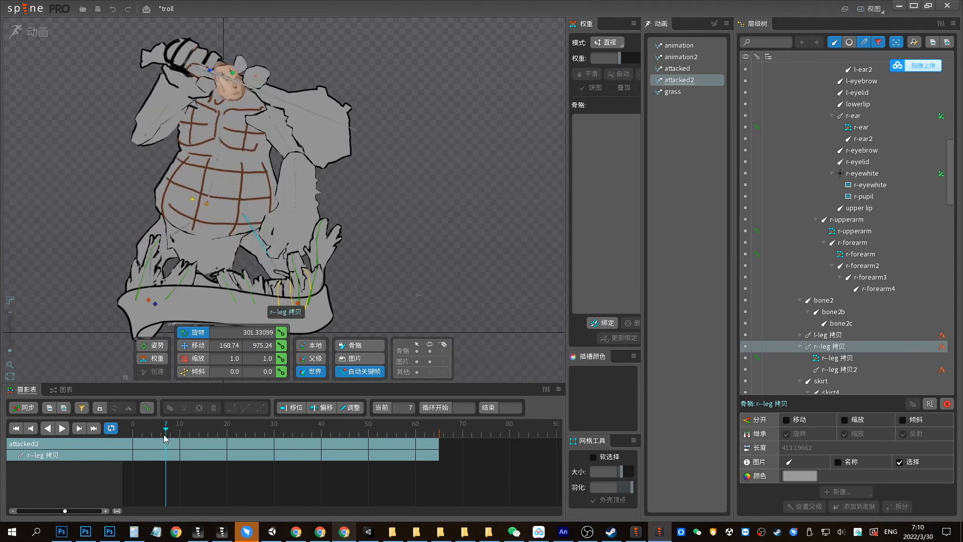
left_click(280, 358)
left_click(133, 427)
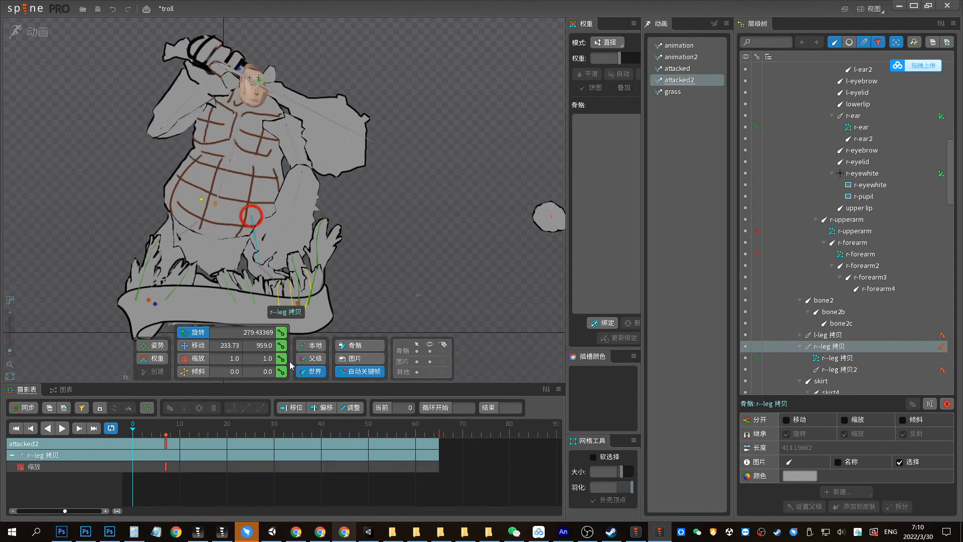
left_click(163, 430)
key("b")
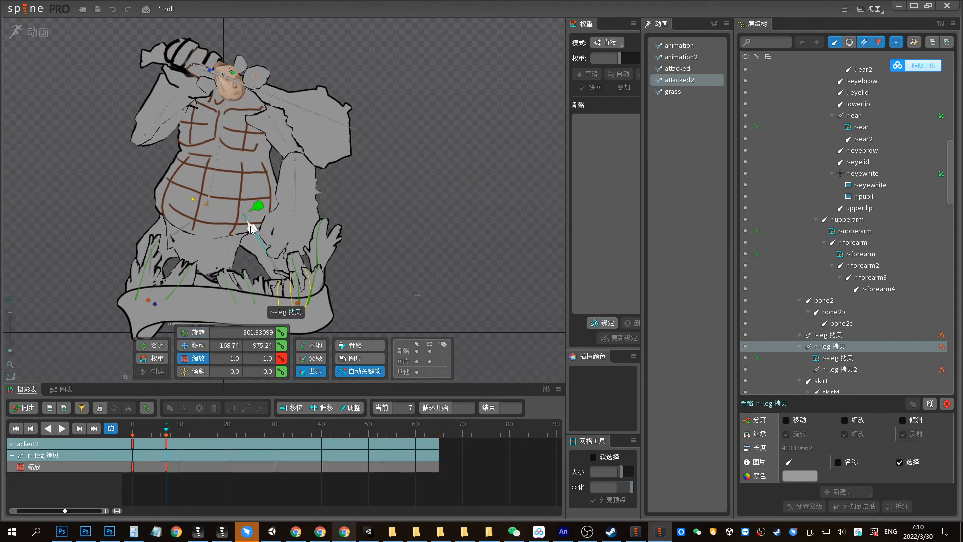
key("ctrl+z")
key("ctrl+z")
Key r--leg 拷贝's translation at frames 0 and 7, with local position about 169, 277 at frame 7, and copy the frame 0 key to frame 19
left_click(281, 346)
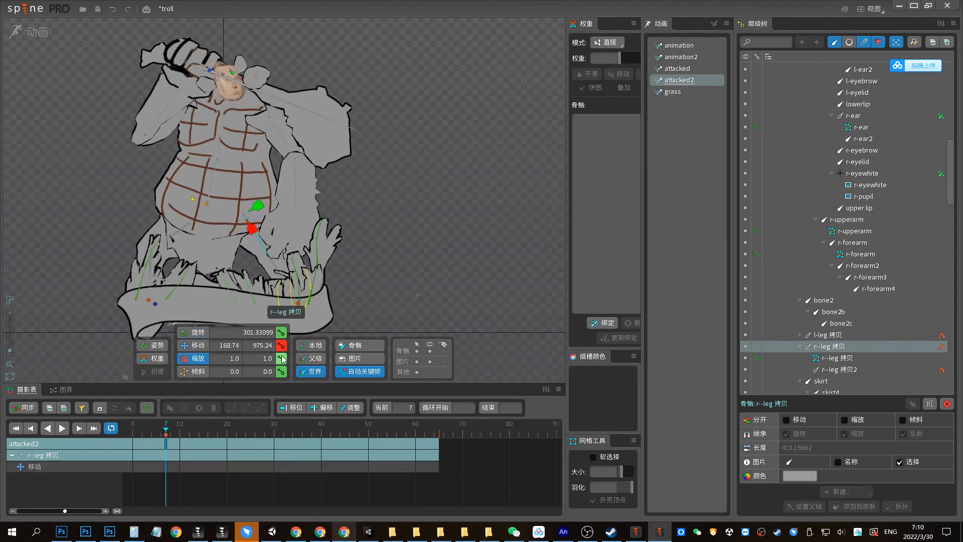
key("Home")
left_click(281, 346)
left_click(165, 430)
key("v")
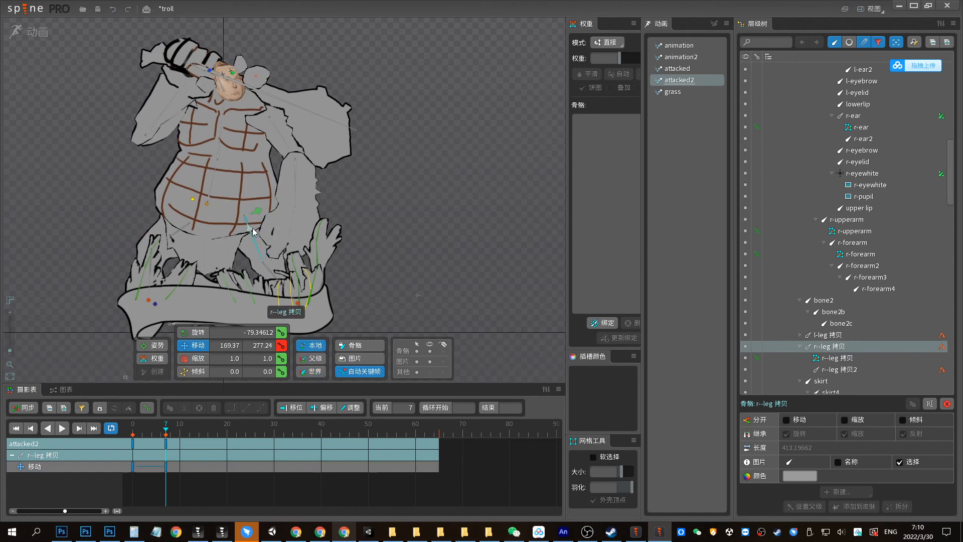
left_click(133, 444)
left_click_drag(151, 427, 222, 441)
key("ctrl+c")
left_click(126, 431)
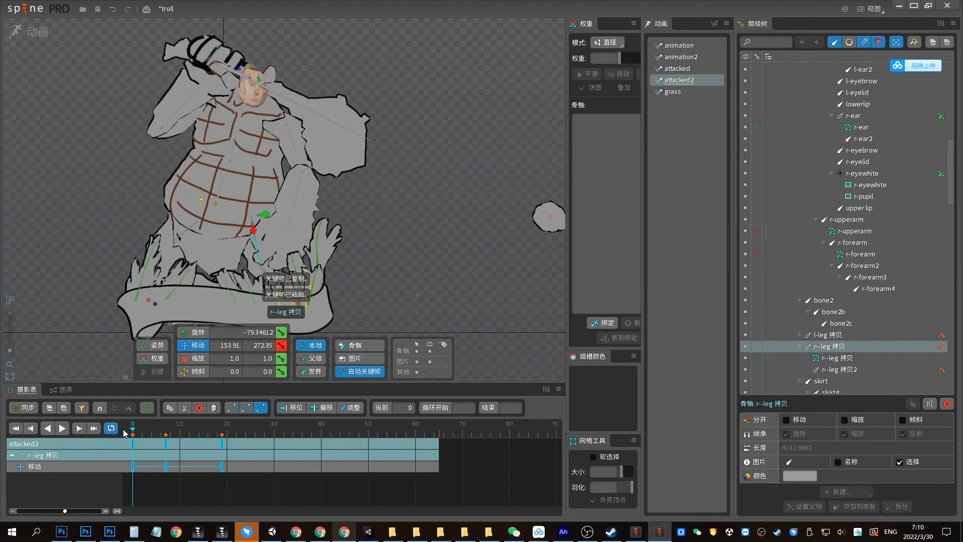
key("space")
Move r--leg 拷贝's frame 7 translation key to frame 8, set its local position to about 203, 282, and play the animation
left_click_drag(134, 431, 172, 432)
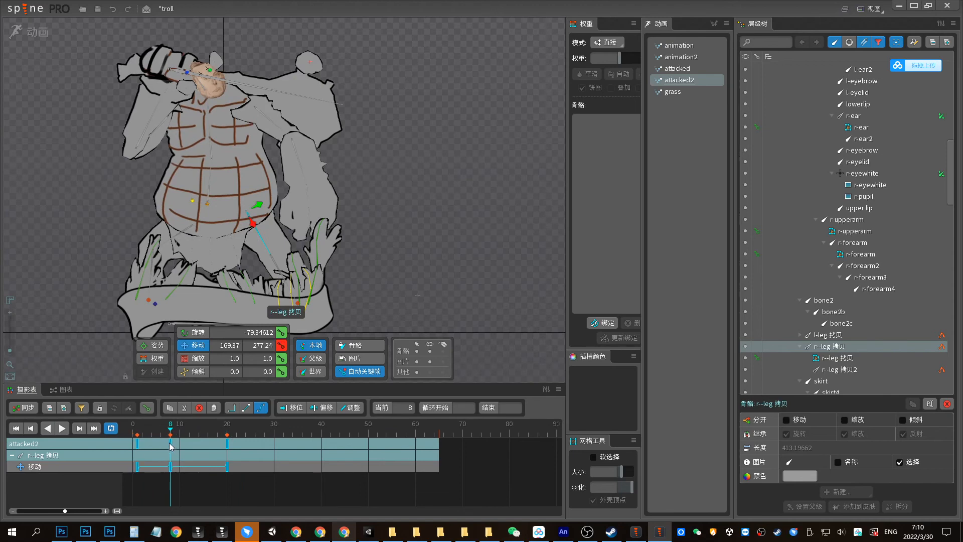
left_click(269, 459)
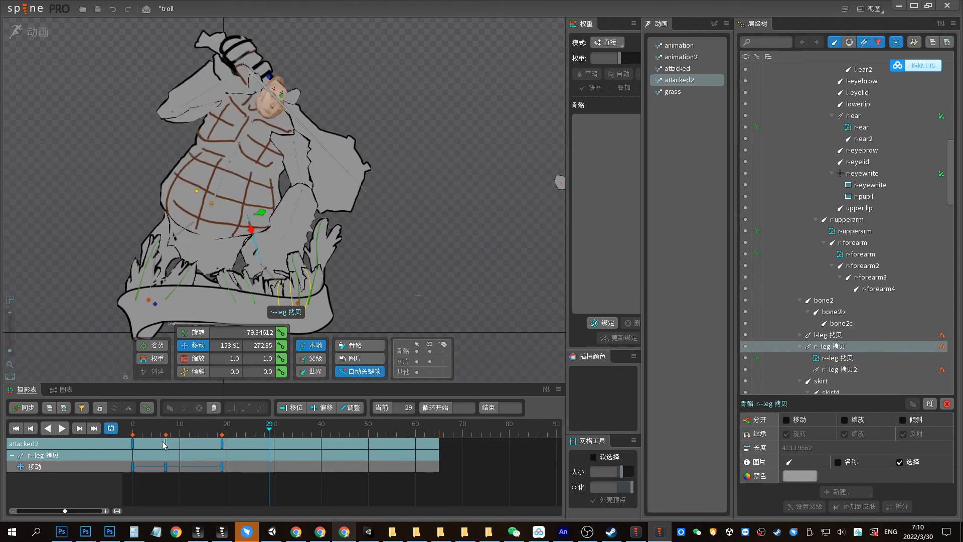
left_click_drag(169, 444, 171, 445)
left_click(173, 427)
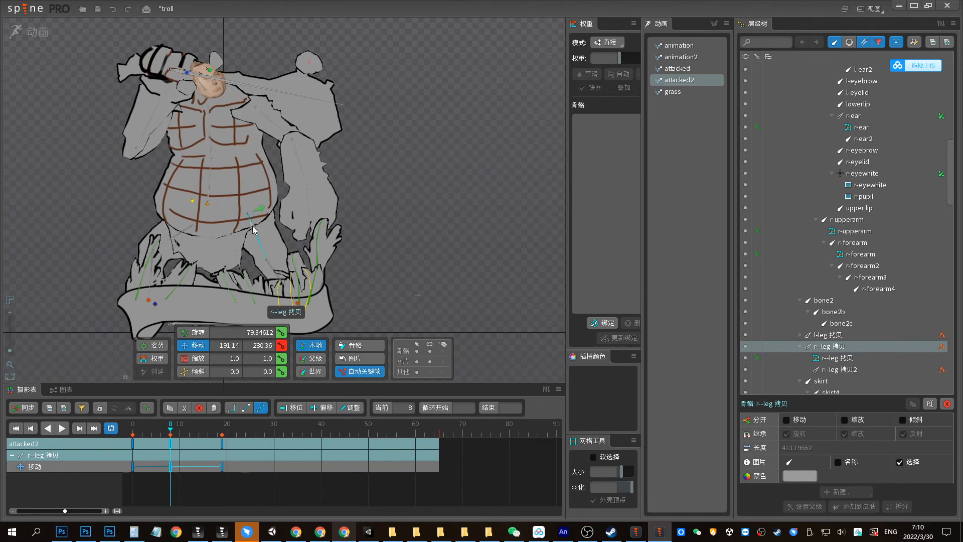
left_click_drag(253, 226, 254, 226)
left_click(142, 429)
key("d")
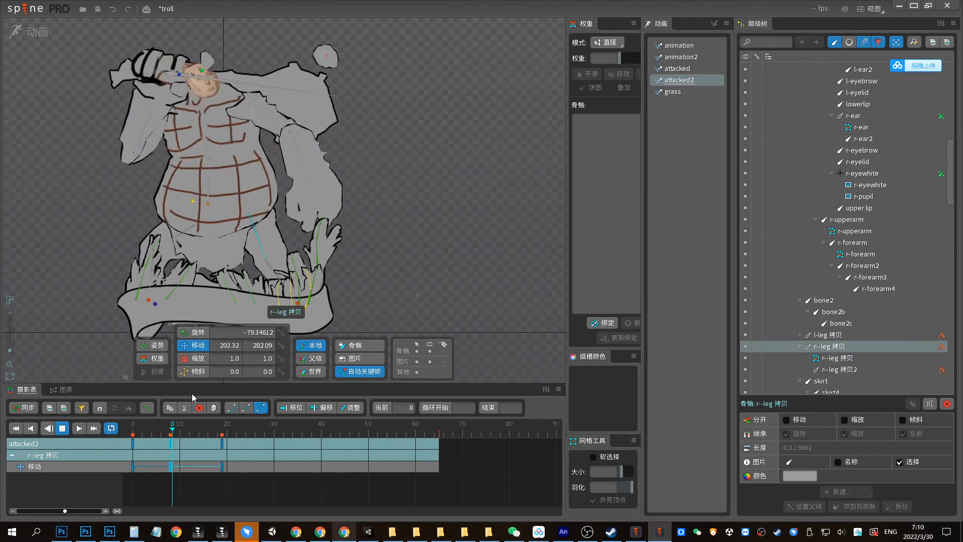
Move r--leg 拷贝's first translation key from frame 0 to frame 6 and play the animation
left_click(152, 428)
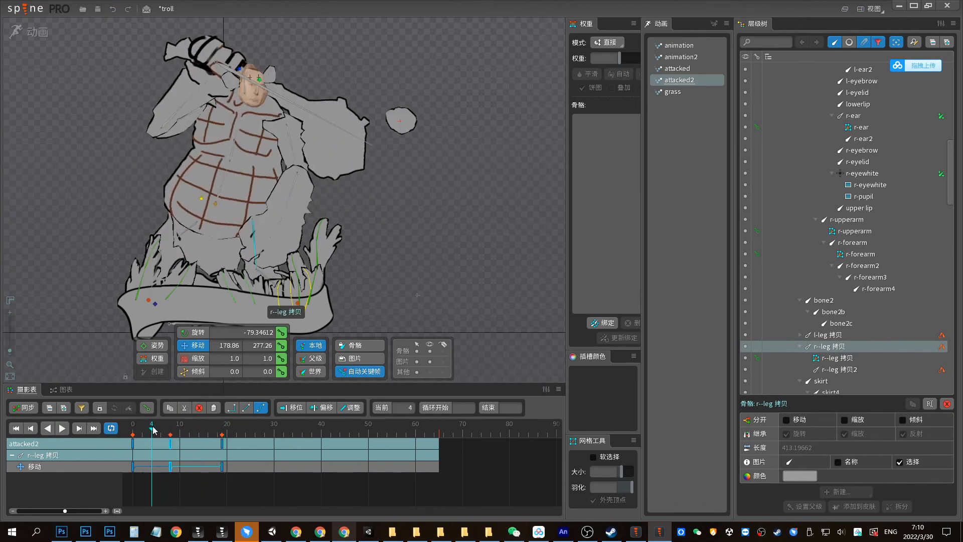
mouse_move(164, 432)
left_mouse_down()
mouse_move(175, 429)
mouse_move(163, 429)
left_mouse_up()
left_click(164, 443)
key("space")
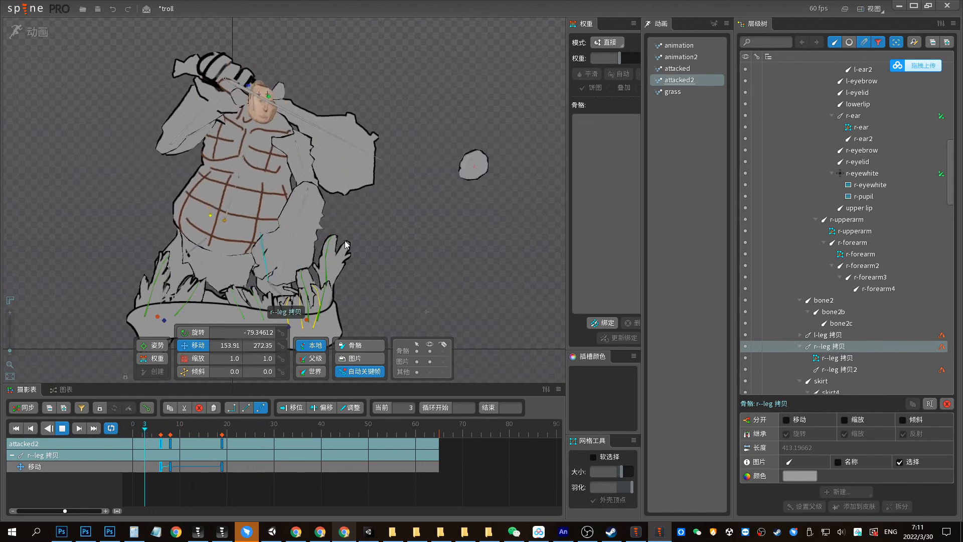
key("space")
Set the hips' X translation at frame 7 to about -87 and play the animation
left_click(205, 212)
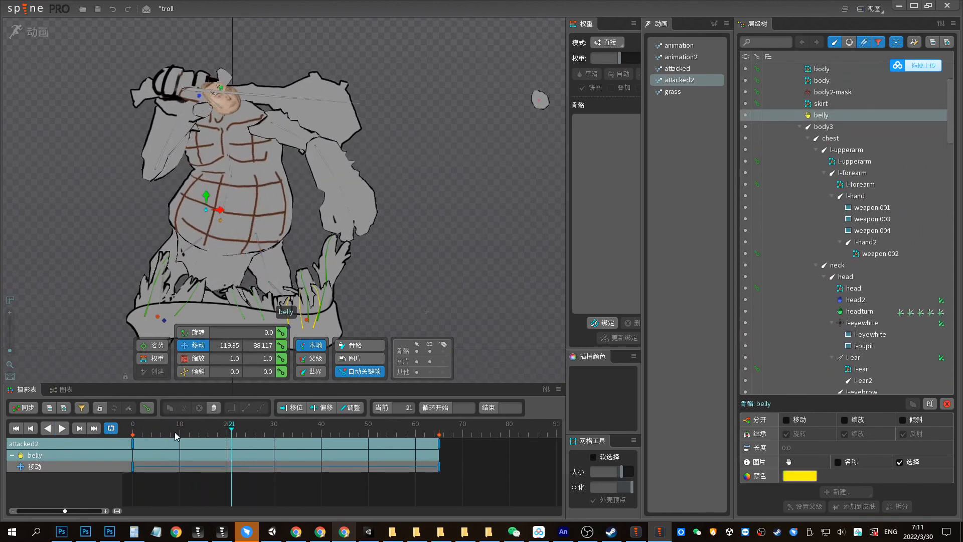
left_click_drag(174, 432, 165, 434)
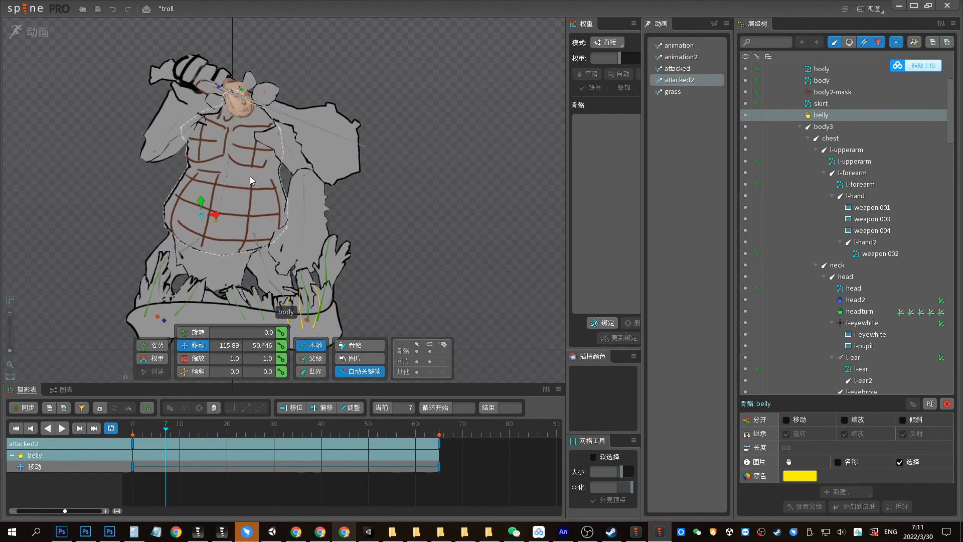
left_click(226, 222)
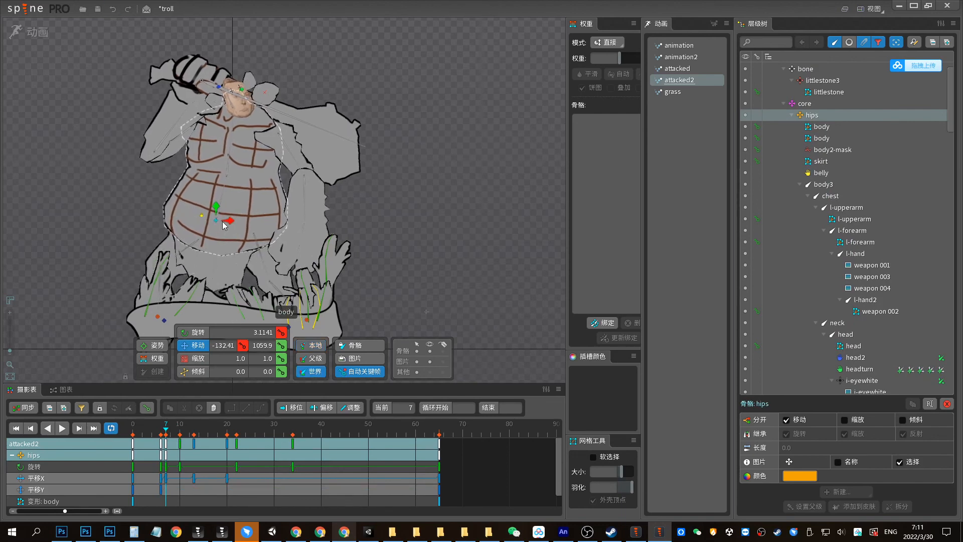
left_click_drag(230, 222, 236, 224)
left_click_drag(167, 428, 164, 428)
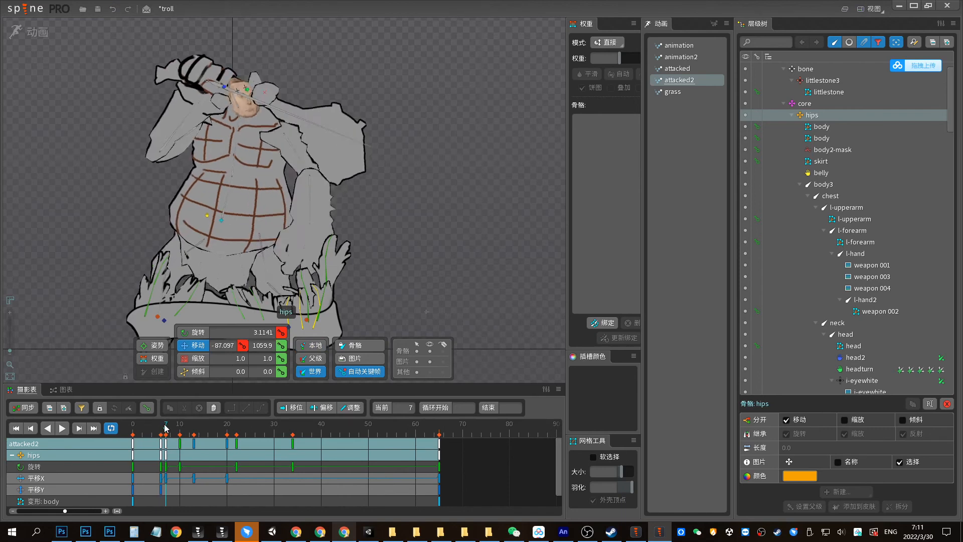
key("space")
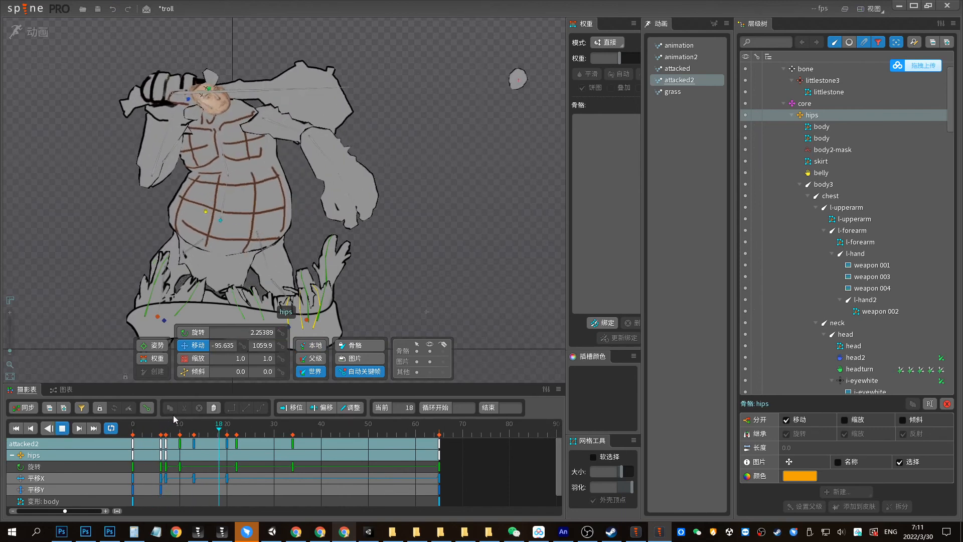
left_click(167, 429)
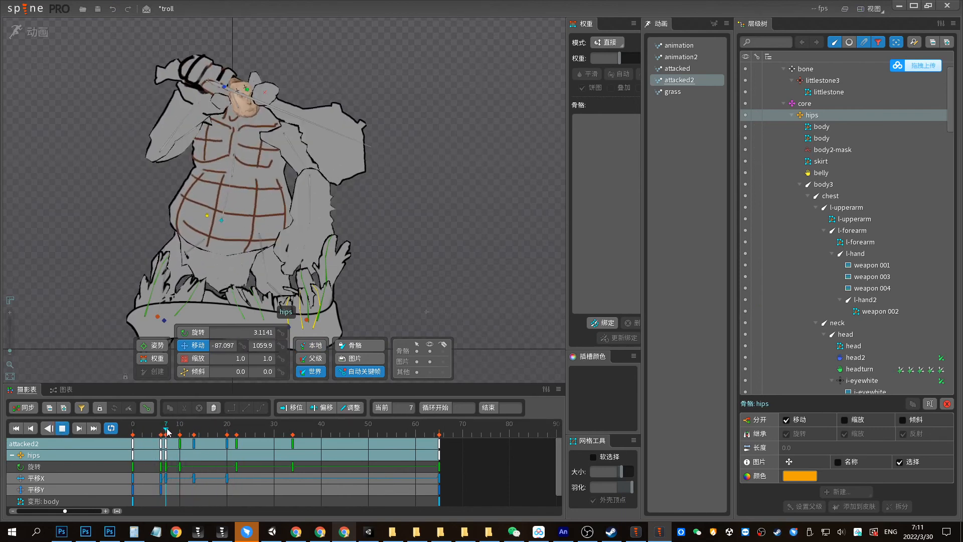
key("space")
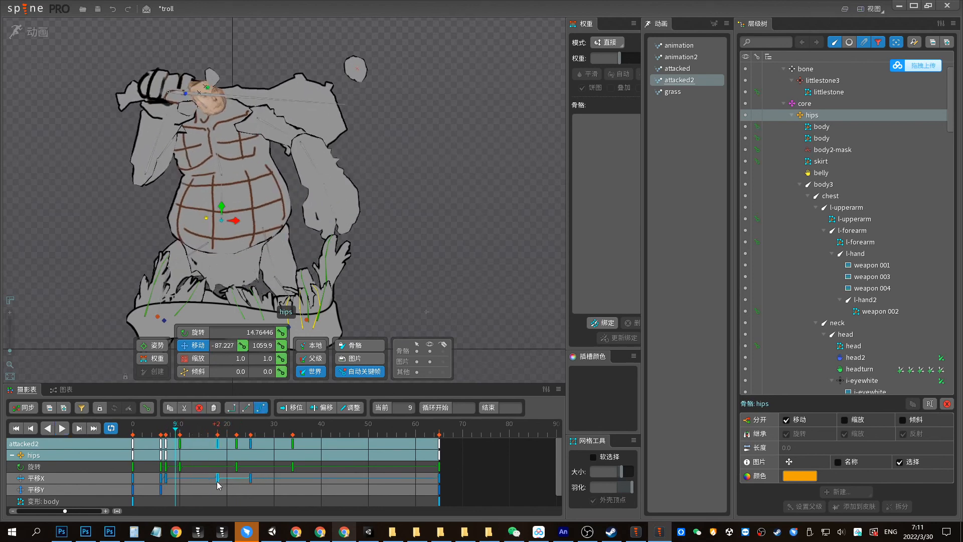
Retime the hips' later X translation keys to frames 19 and 25, key a backward shift at frame 12, and play the animation
left_click_drag(218, 485, 222, 484)
mouse_move(175, 429)
left_mouse_down()
mouse_move(161, 429)
mouse_move(189, 430)
left_mouse_up()
left_click_drag(231, 222, 224, 223)
mouse_move(182, 430)
left_mouse_down()
mouse_move(213, 430)
mouse_move(167, 430)
left_mouse_up()
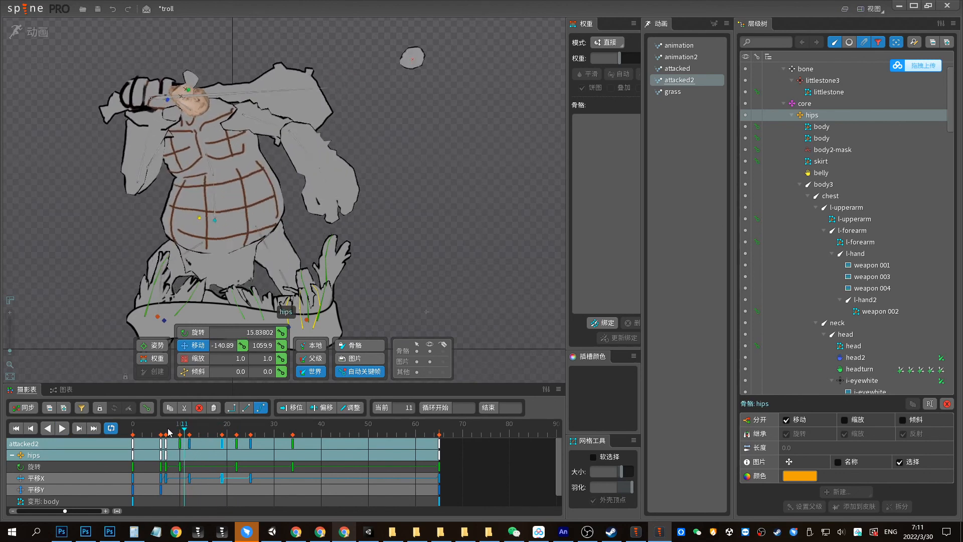
key("space")
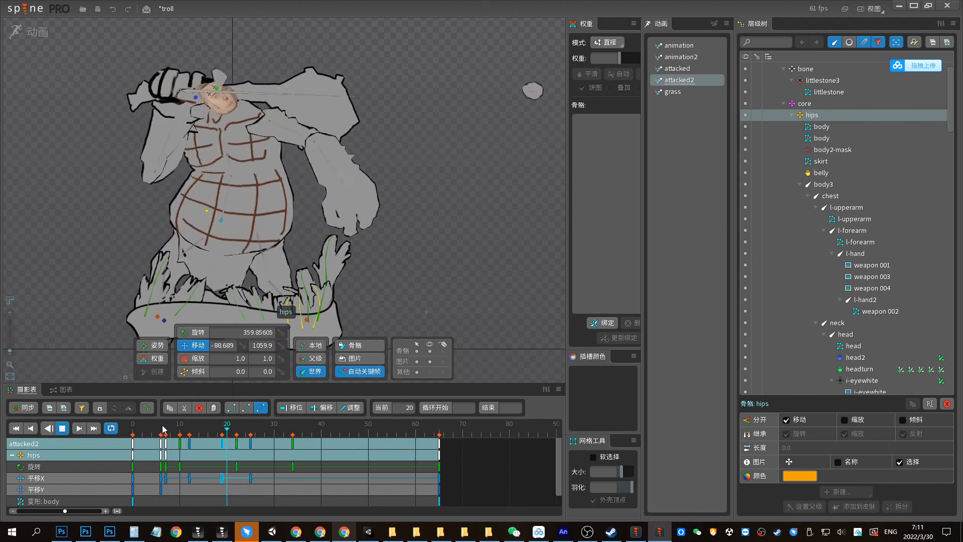
key("space")
Key belly's translation at frames 7, 10, 19 and 32, with world position about 1, 1082 at frame 10 and -368, 1156 at frame 19
left_click(204, 229)
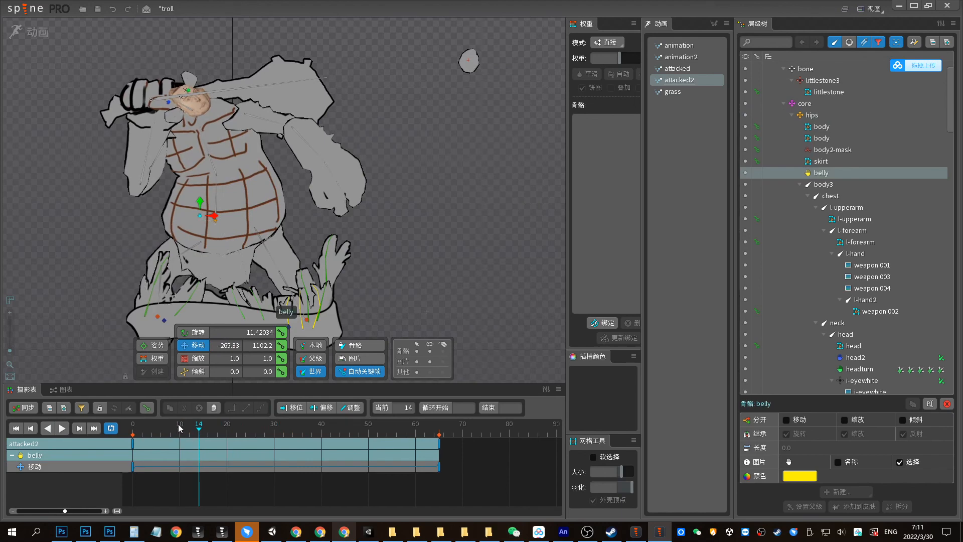
mouse_move(179, 427)
left_mouse_down()
mouse_move(167, 429)
mouse_move(179, 429)
left_mouse_up()
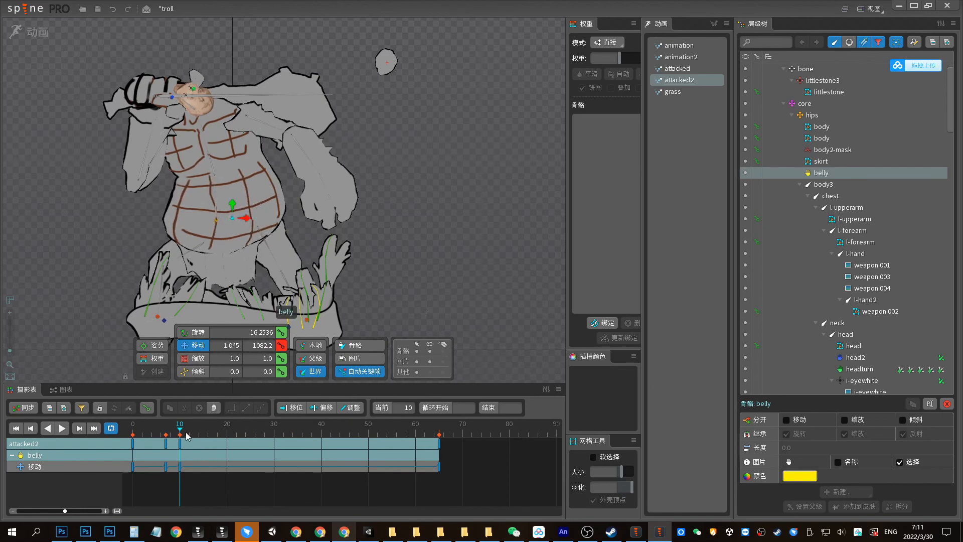
left_click_drag(187, 436, 221, 379)
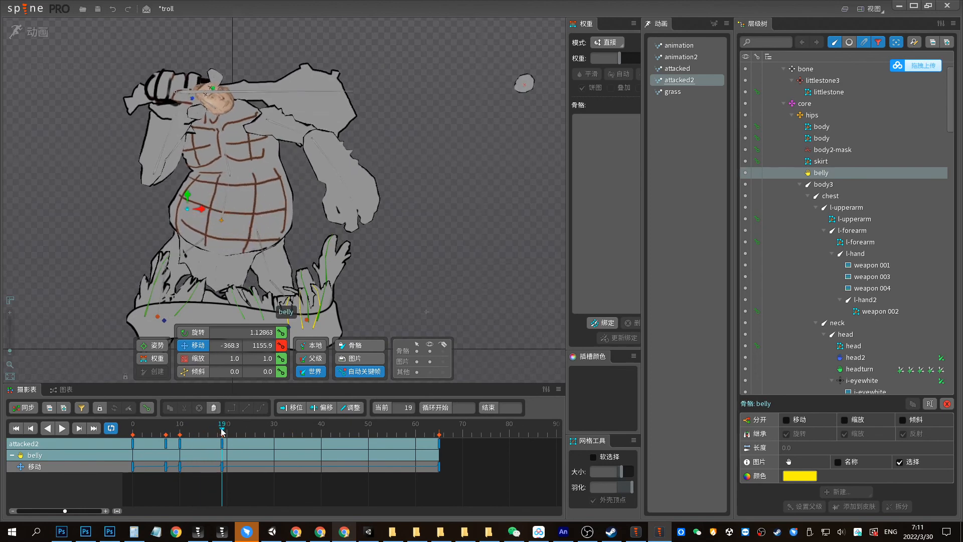
left_click_drag(221, 432, 283, 430)
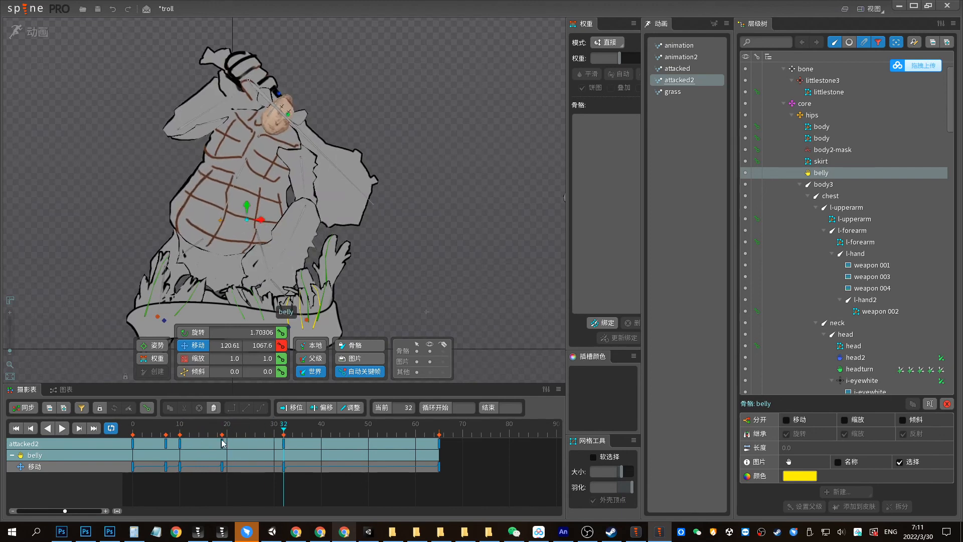
Retime belly's last two swing keys to frames 17 and 26, and key it at frame 36 to about -251, 1180 with Bezier curves
left_click(302, 434)
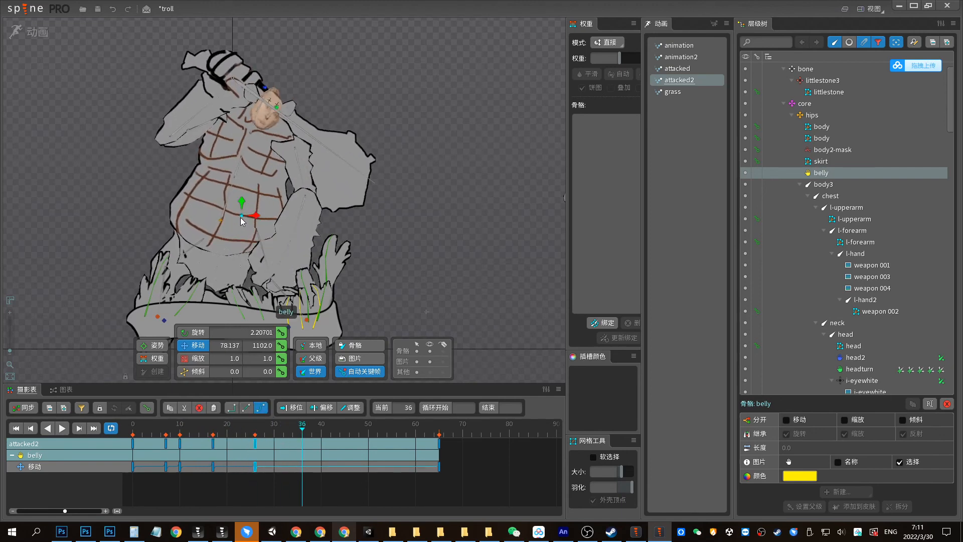
left_click_drag(307, 470, 151, 440)
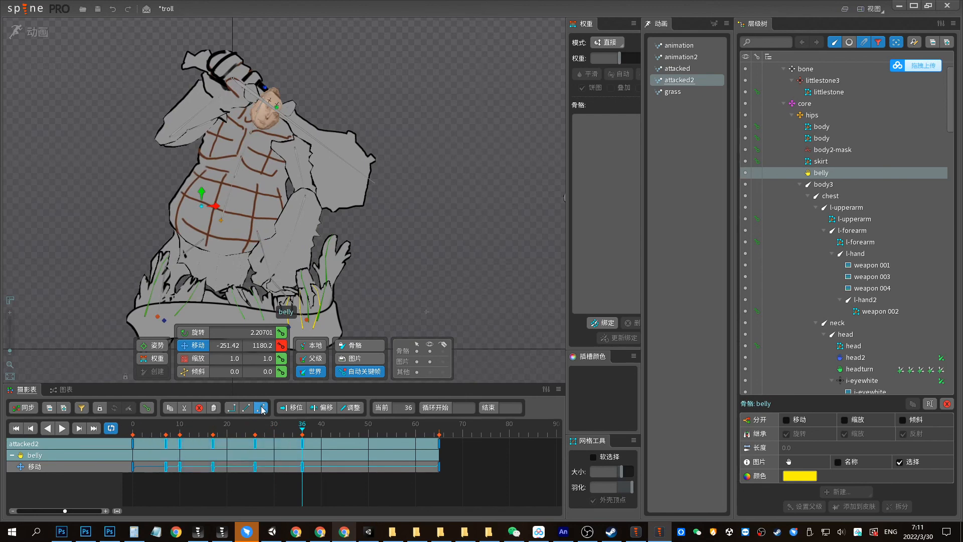
left_click(157, 428)
key("d")
left_click(149, 428)
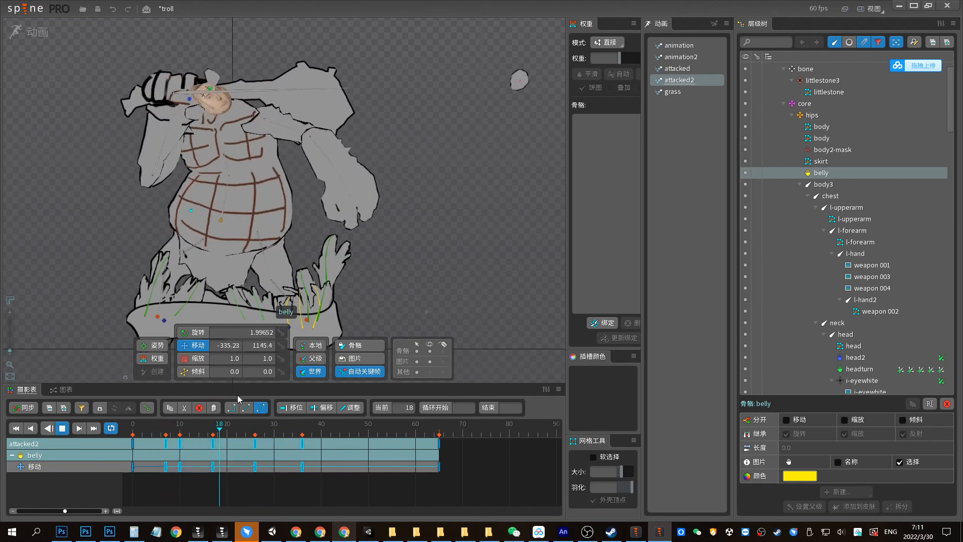
Set belly's translation at frame 36 to about -186, 1139 and play the whole animation with nothing selected
key("space")
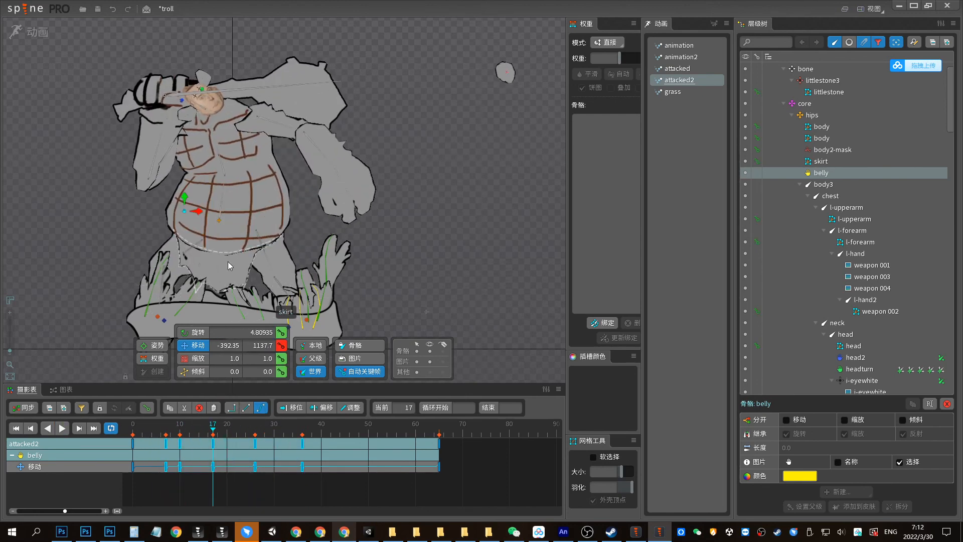
key("w")
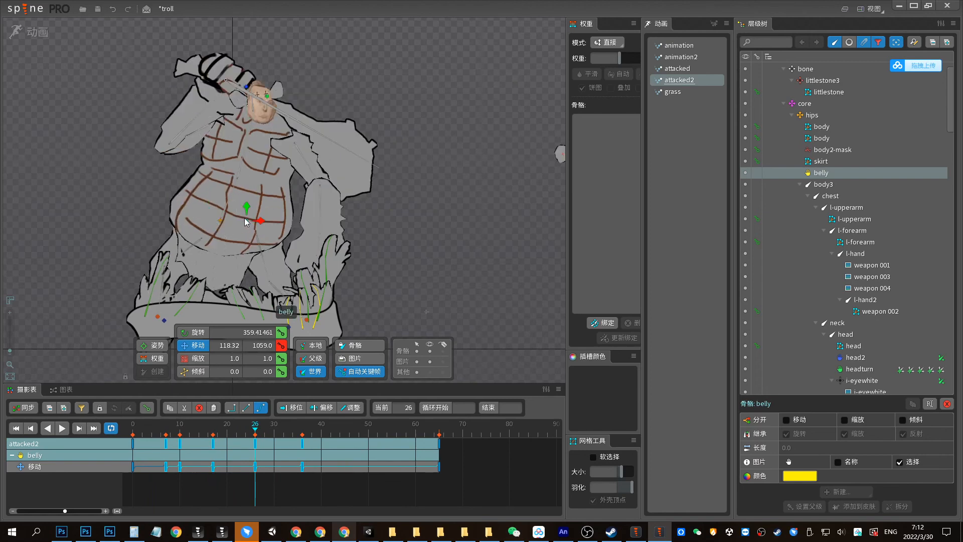
key("Right")
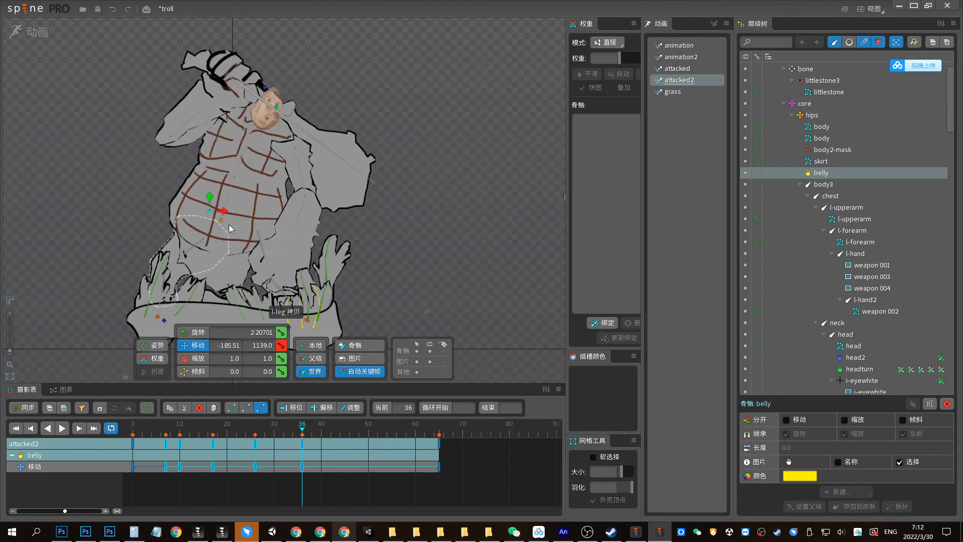
key("space")
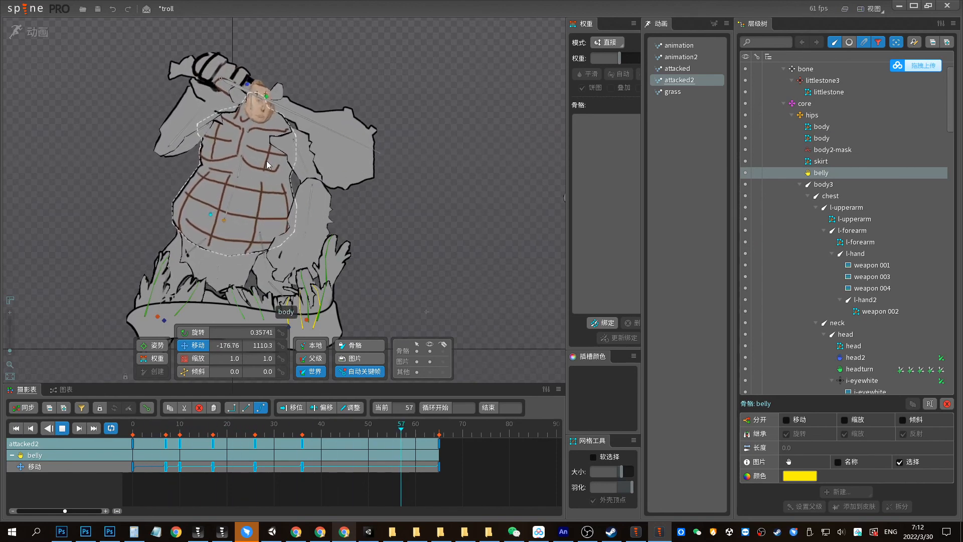
left_click(373, 210)
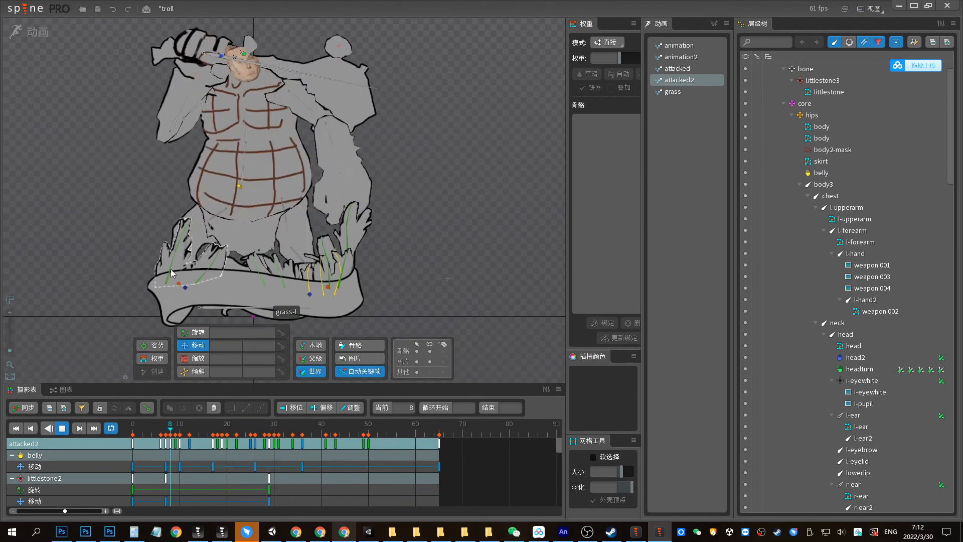
scroll(83, 324, "down", 2)
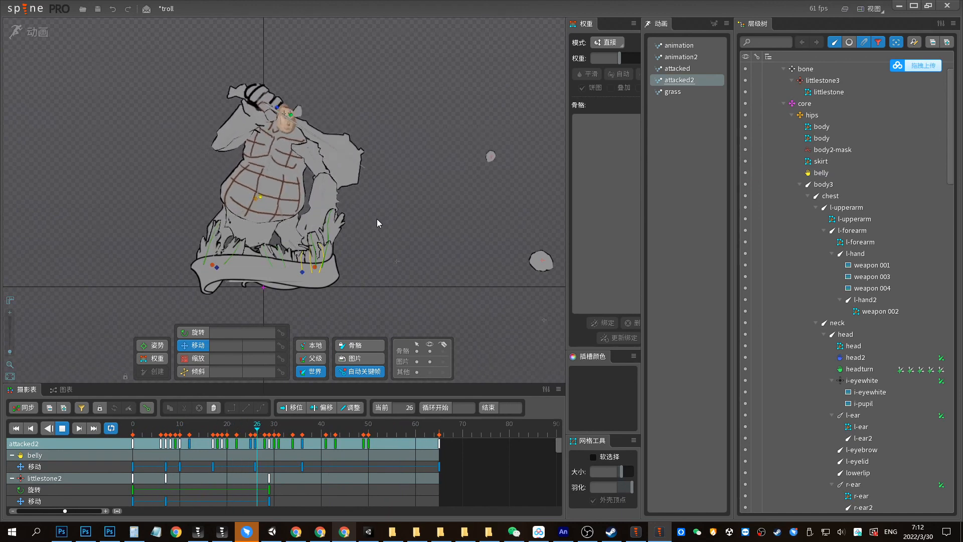
Open the attacked animation, play it, and examine the impact poses around frames 6 and 7
left_click(677, 68)
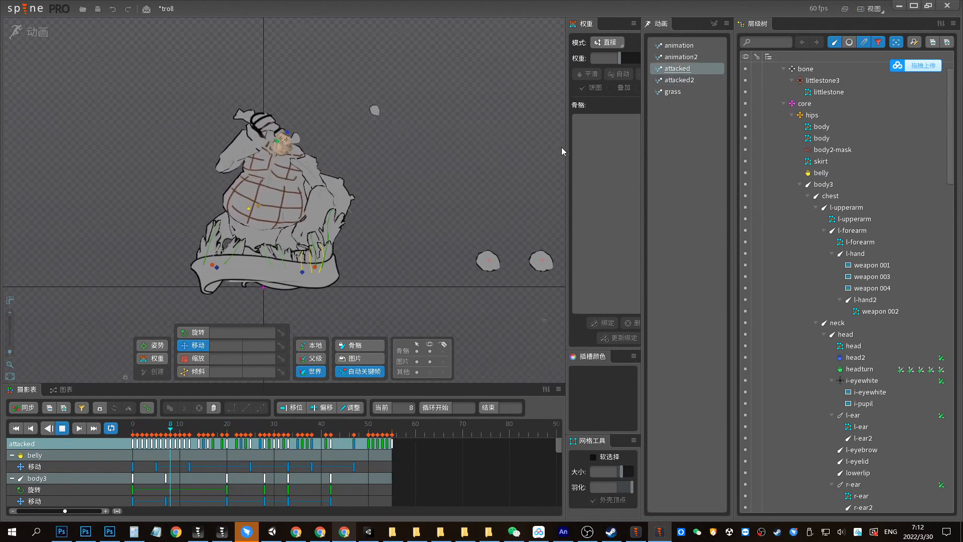
key("d")
key("d")
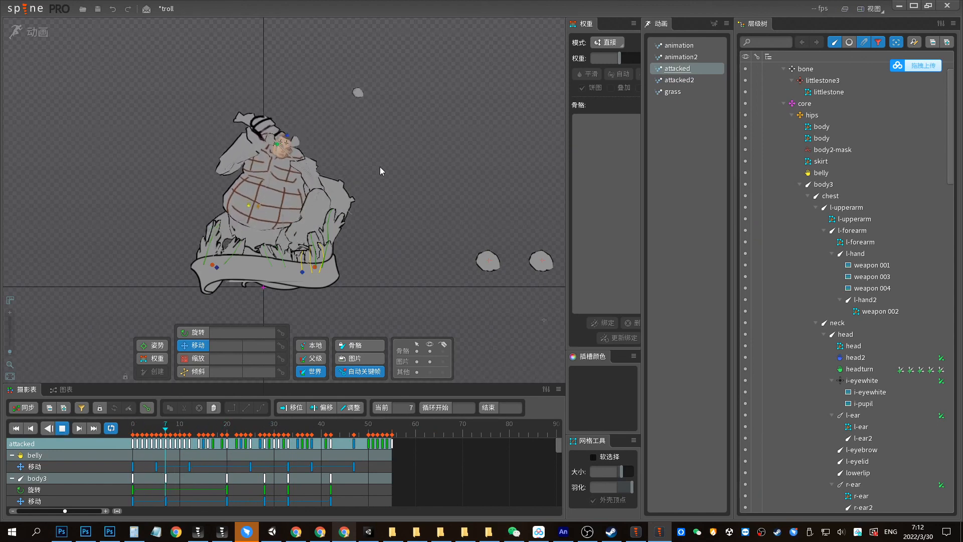
key("d")
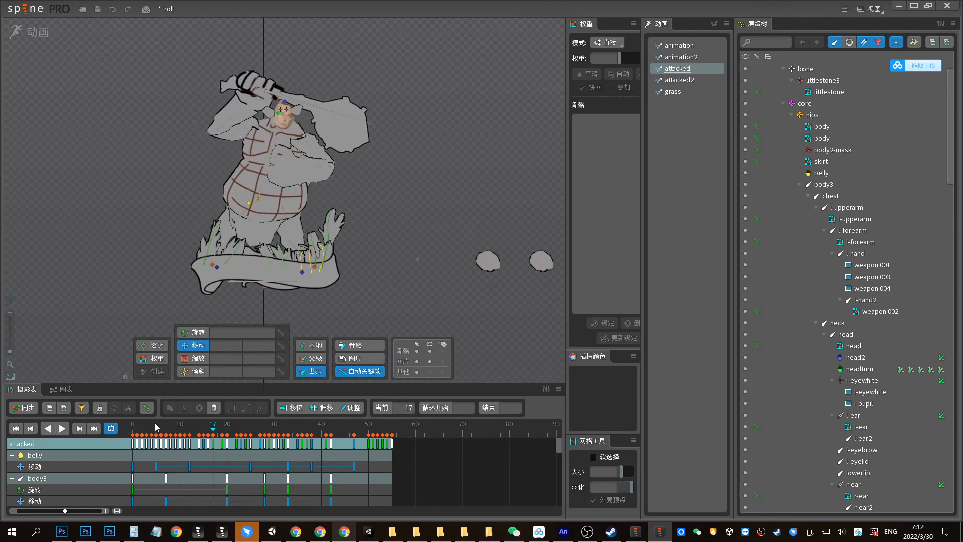
left_click(166, 429)
mouse_move(159, 431)
left_mouse_down()
mouse_move(137, 432)
mouse_move(161, 430)
left_mouse_up()
Return to the attacked2 animation, inspect the impact keys at frames 6 and 7, and play the recoil
left_click(680, 81)
key("d")
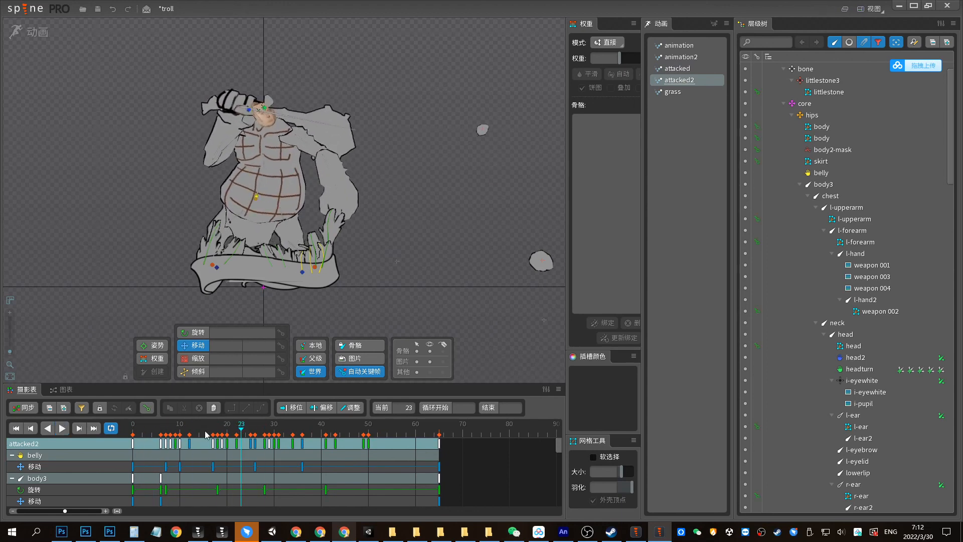
left_click(161, 434)
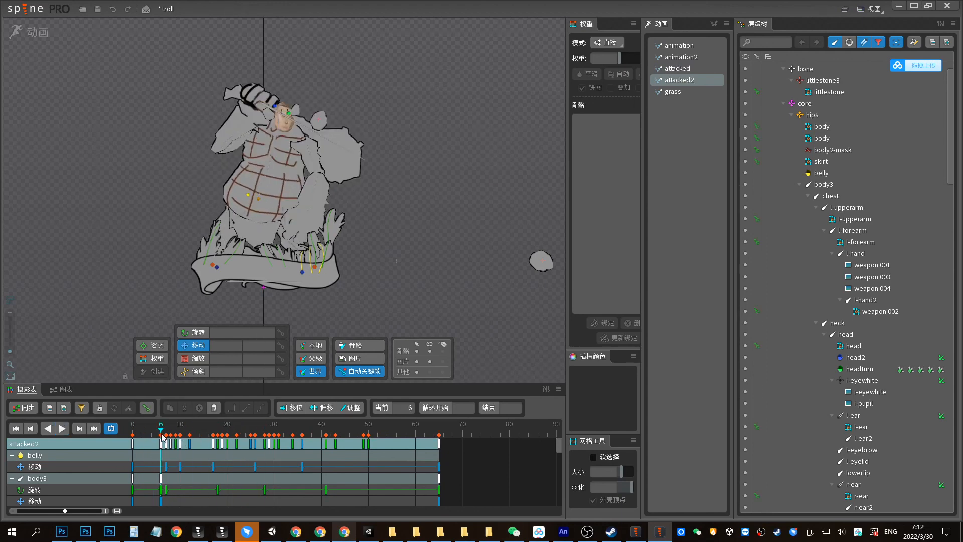
left_click_drag(162, 436, 165, 430)
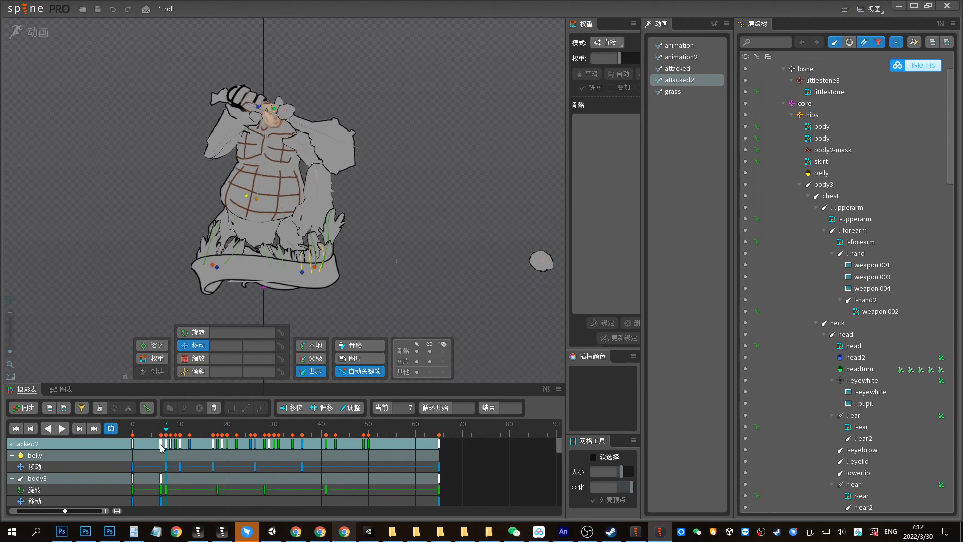
left_click(161, 443)
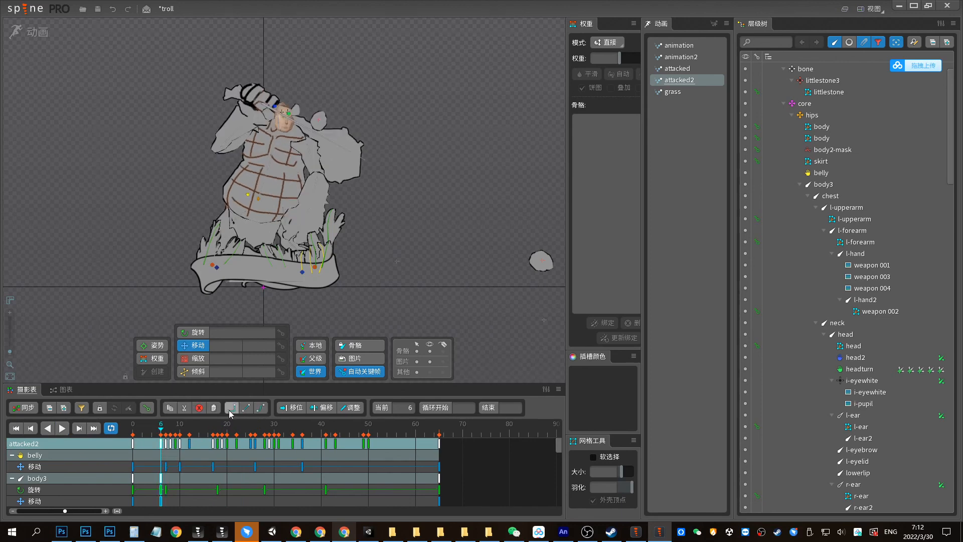
key("space")
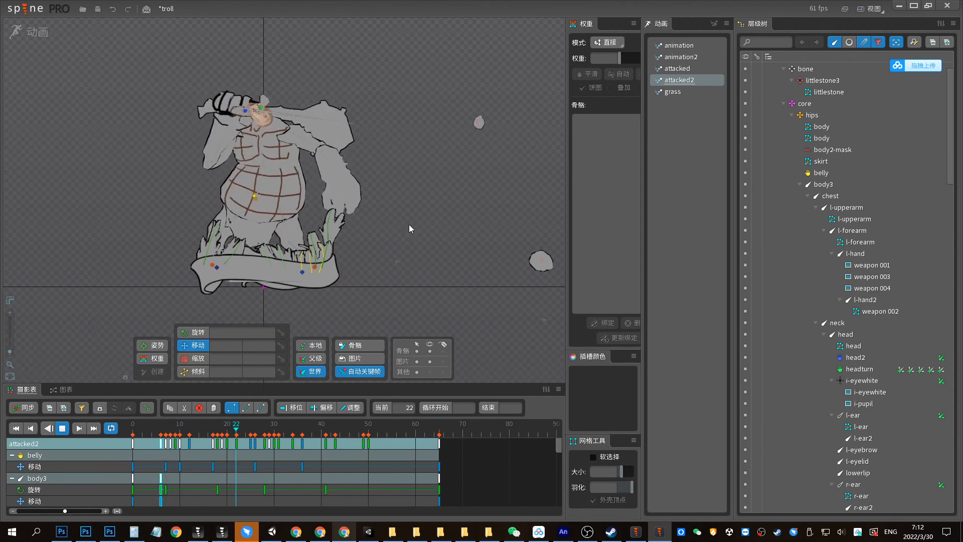
key("space")
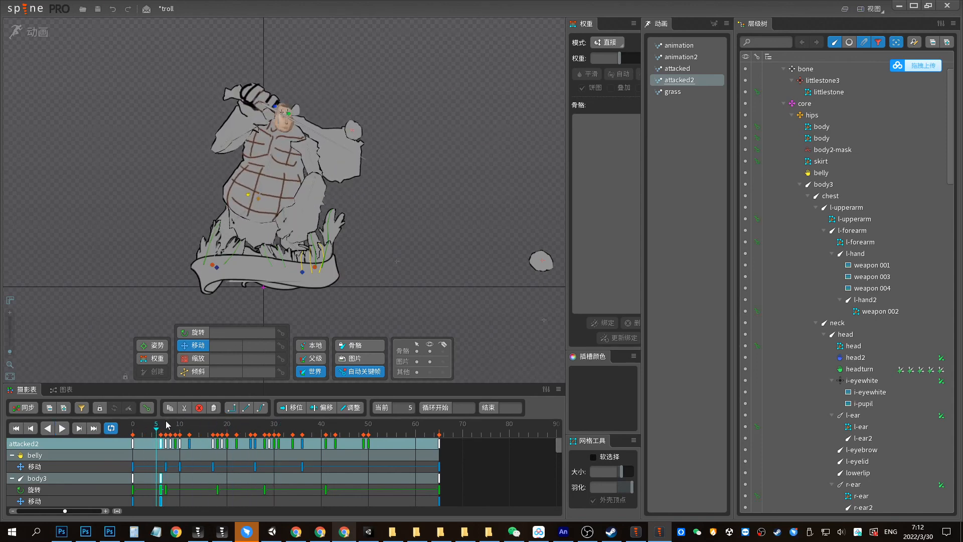
key("space")
key("space")
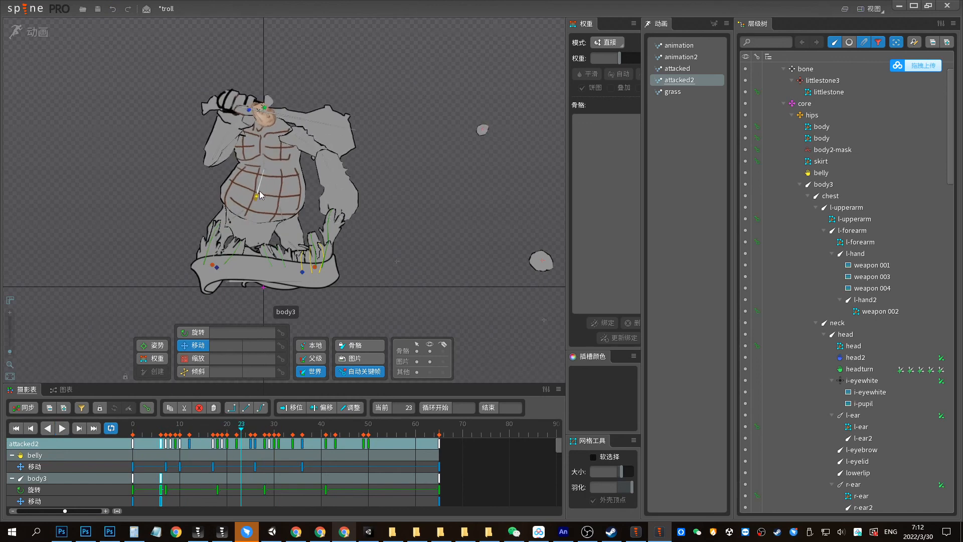
Select hips, body3, chest, l-upperarm and l-forearm together and play attacked2 from the start to examine their staggered movement
left_click(257, 196)
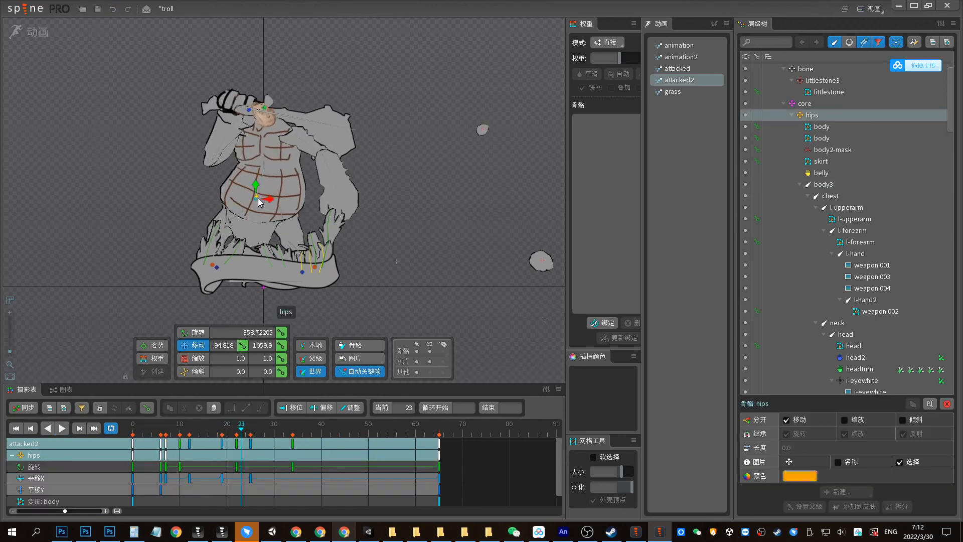
left_click(263, 177, "ctrl")
left_click(266, 150, "ctrl")
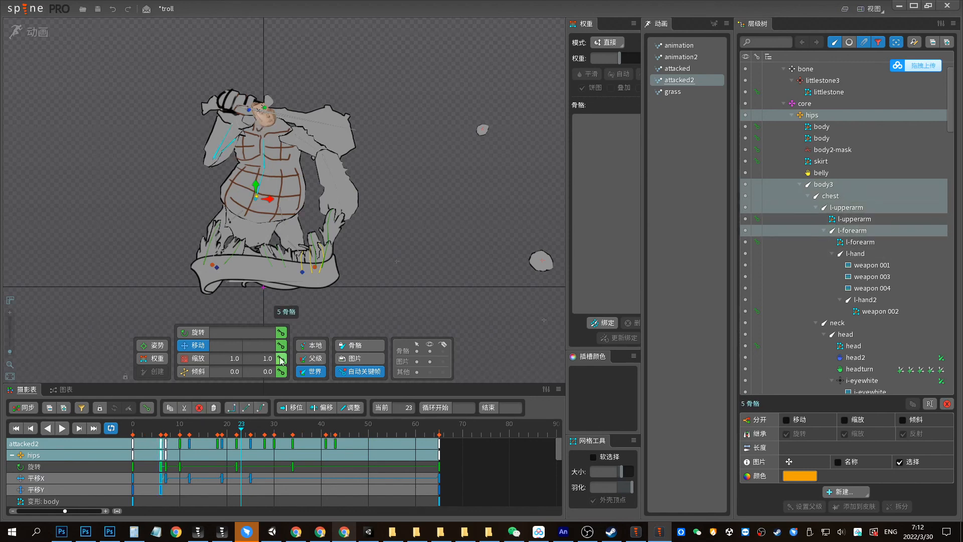
left_click(168, 426)
key("d")
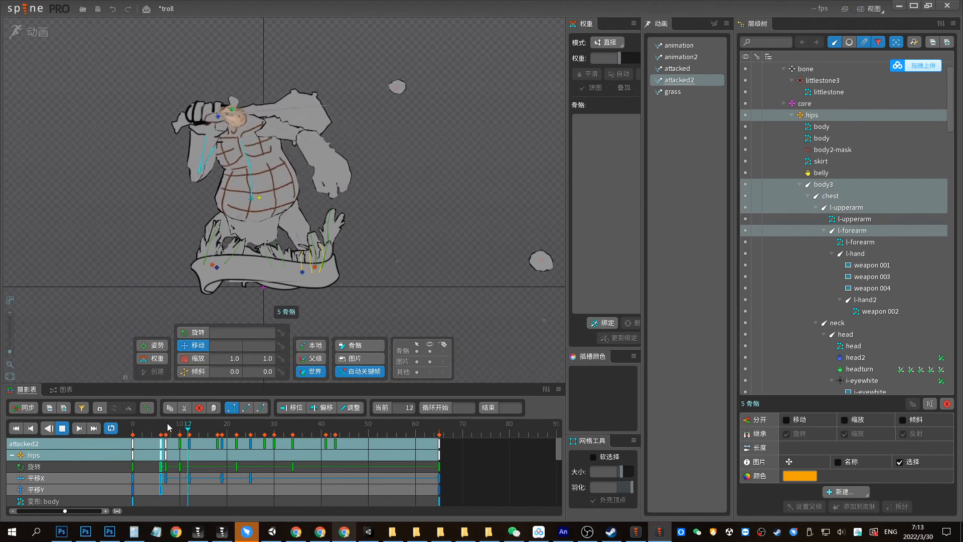
left_click(134, 426)
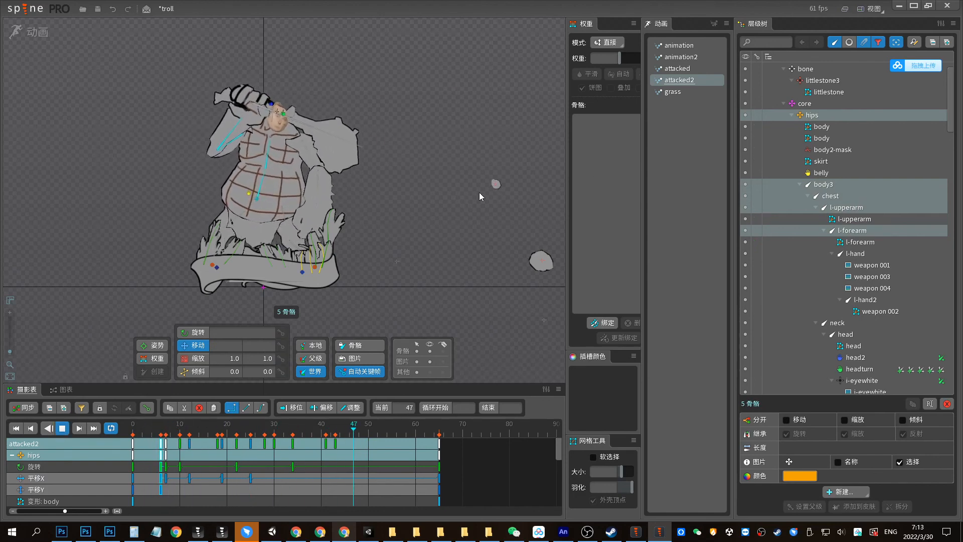
Open the grass animation and play it while inspecting the rotation keys of grass-r2b and grass-r2c
left_click(671, 92)
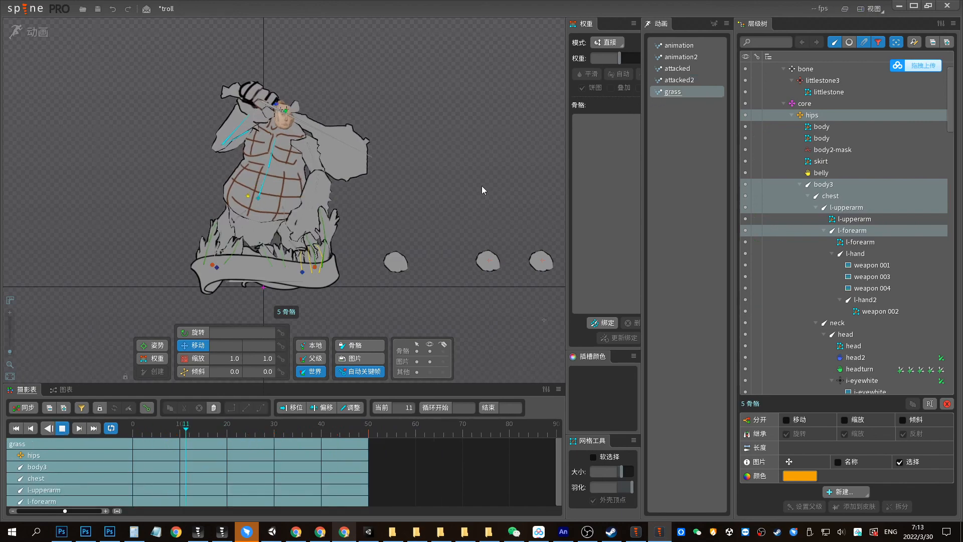
scroll(178, 149, "up", 8)
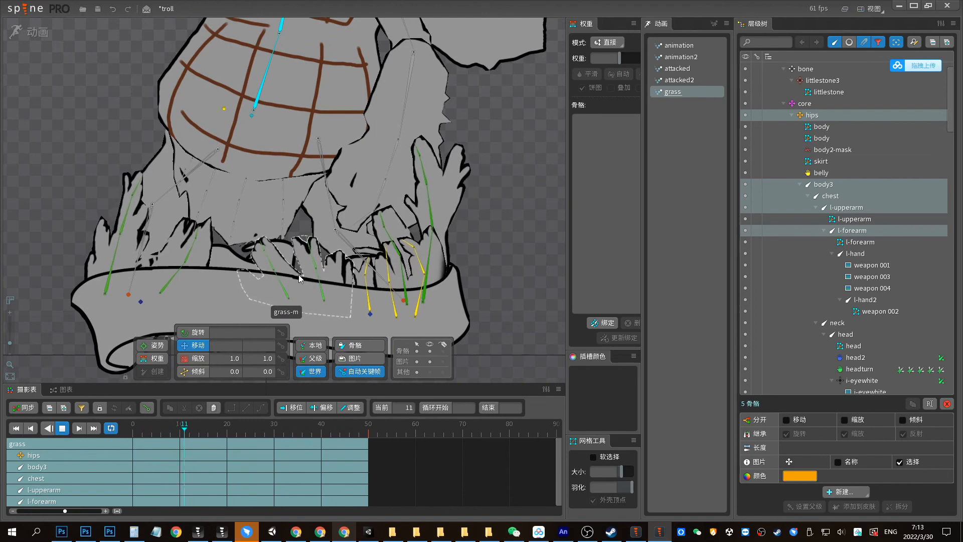
left_click(430, 213)
key("Home")
key("d")
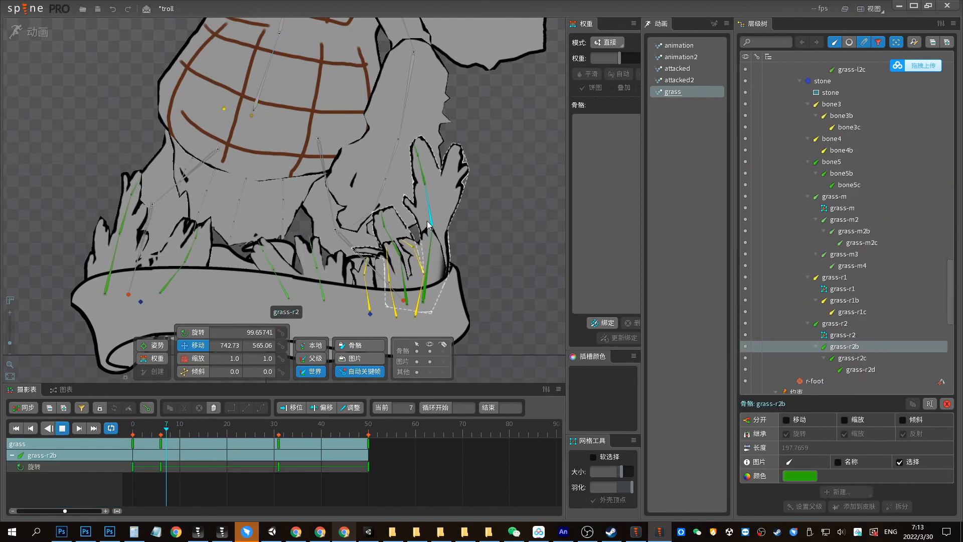
left_click(431, 230)
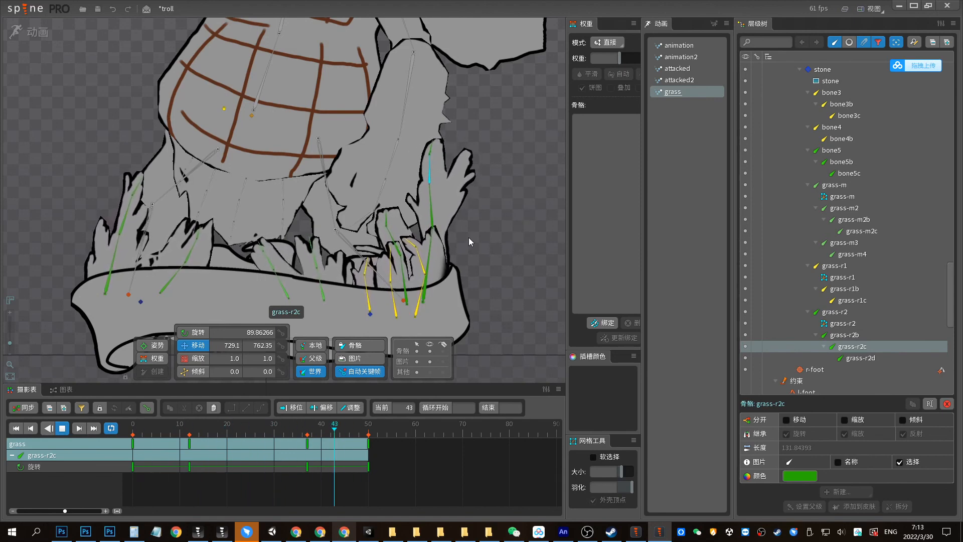
key("space")
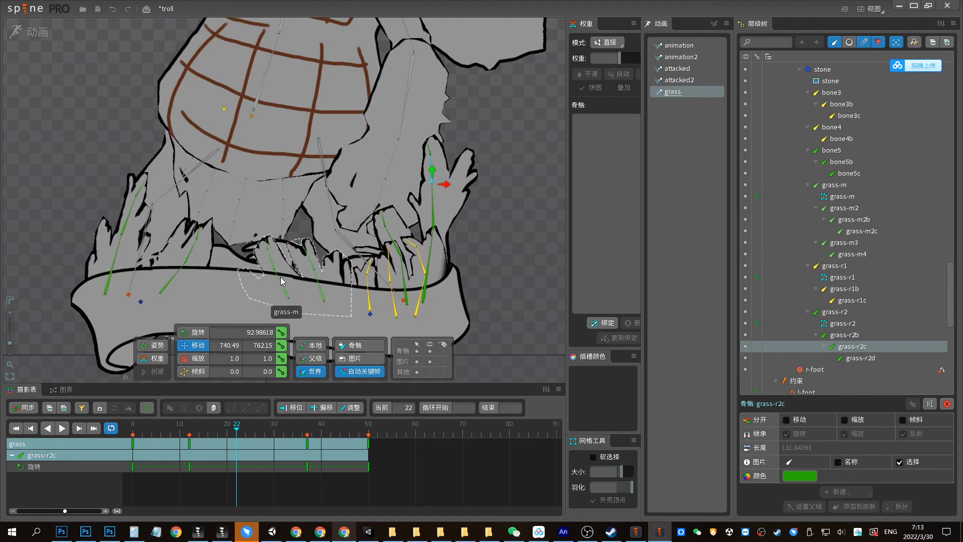
Select grass-m, grass-m3 and grass-m4, show all their rotation tracks in the dopesheet, and play the sway
left_click(280, 281)
left_click(271, 259, "ctrl")
left_click(267, 245, "ctrl")
key("Home")
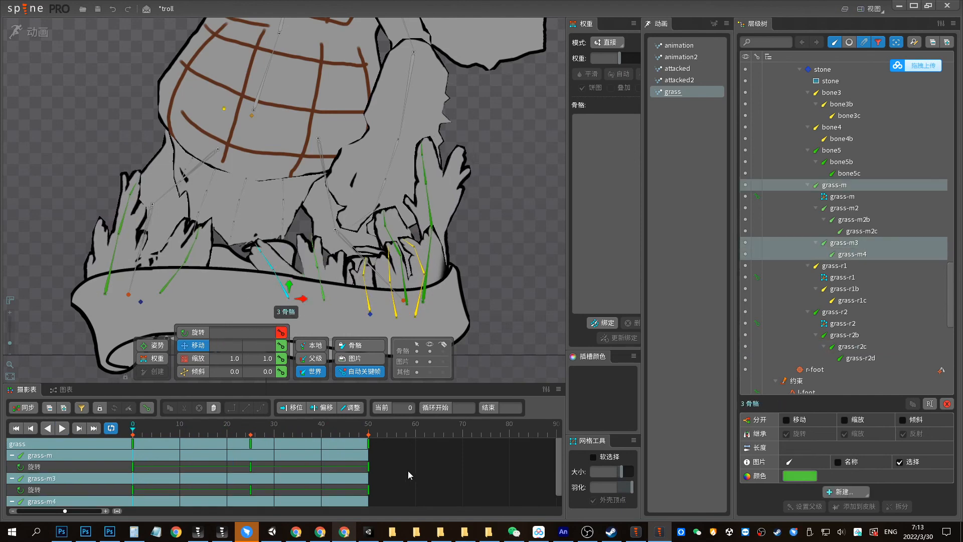
left_click_drag(288, 383, 281, 343)
key("space")
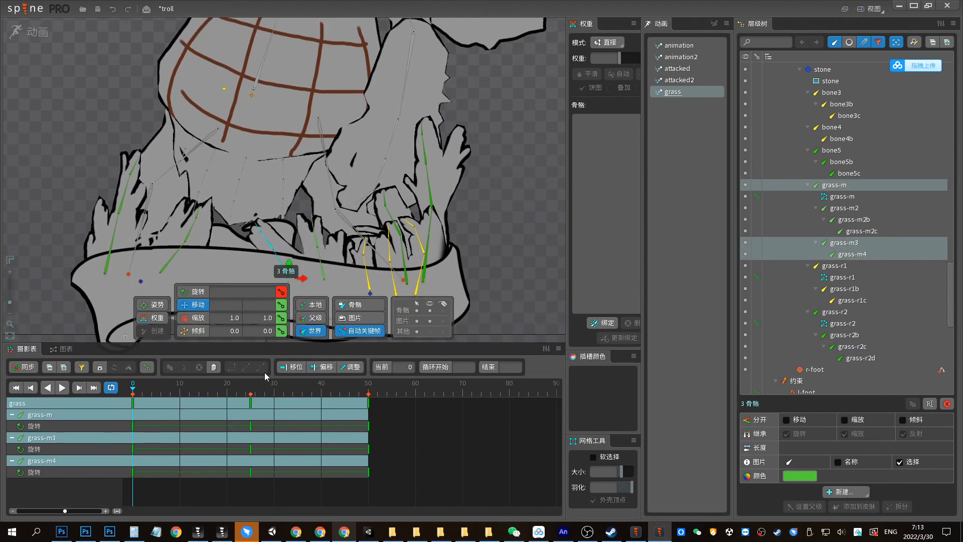
key("d")
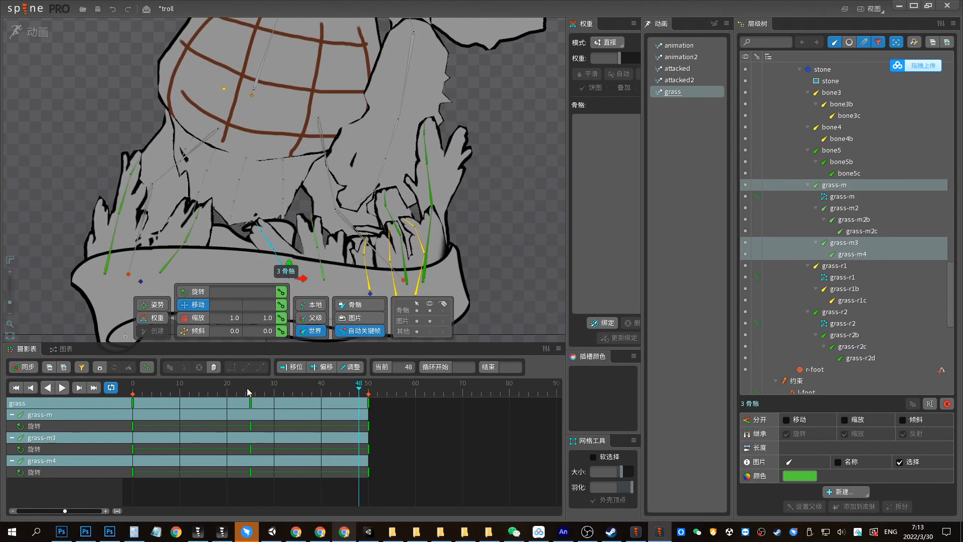
Adjust the rotation of grass-m4 and grass-m3 at frame 0 and copy their keys to frame 50
left_click_drag(247, 391, 95, 402)
key("c")
left_click_drag(261, 236, 281, 189)
key("space")
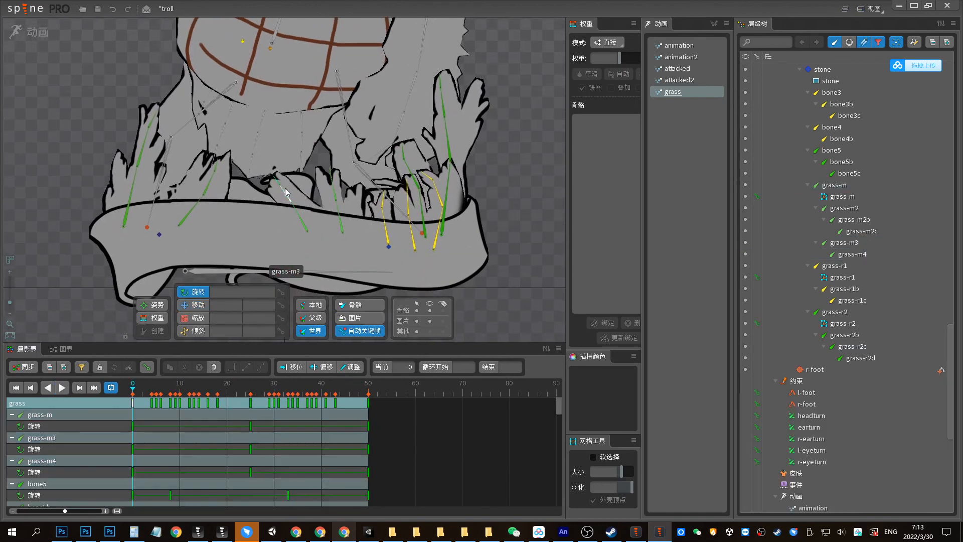
left_click(274, 186)
left_click(273, 186)
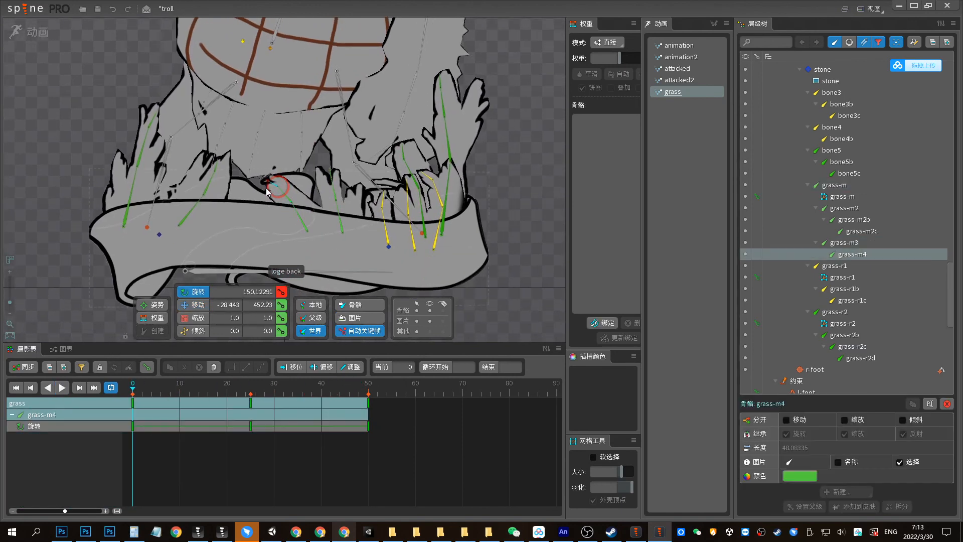
left_click(273, 184, "ctrl")
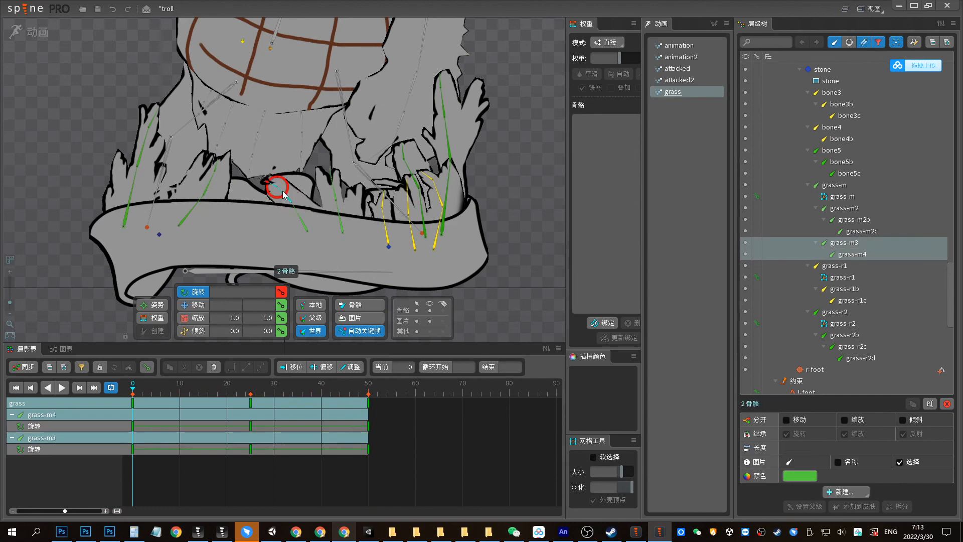
key("ctrl+c")
key("End")
key("ctrl+v")
Adjust the grass blade's opposite pose at frame 25, rotating grass-m3 to about 99.25°
left_click_drag(233, 389, 251, 389)
key("space")
left_click(290, 174)
left_click(288, 191)
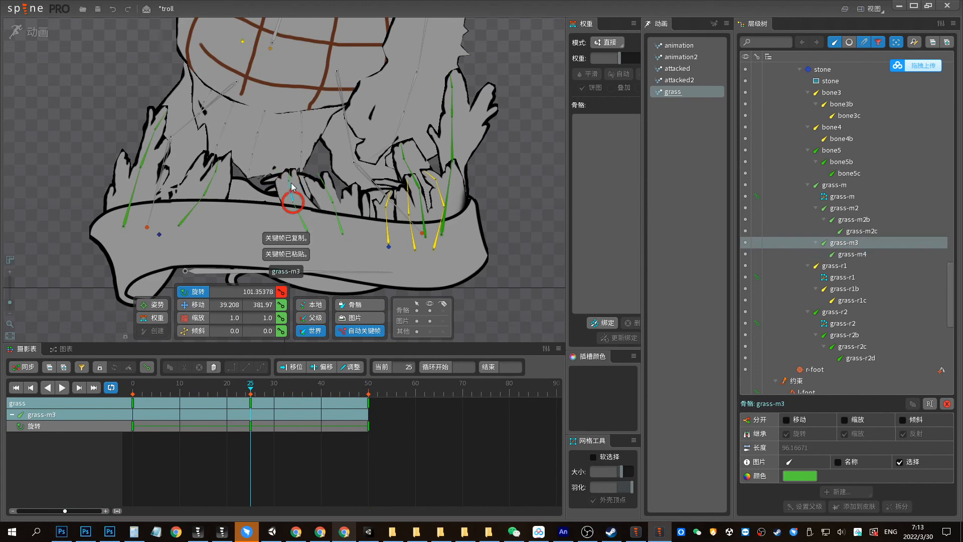
left_click(299, 217)
left_click(292, 192)
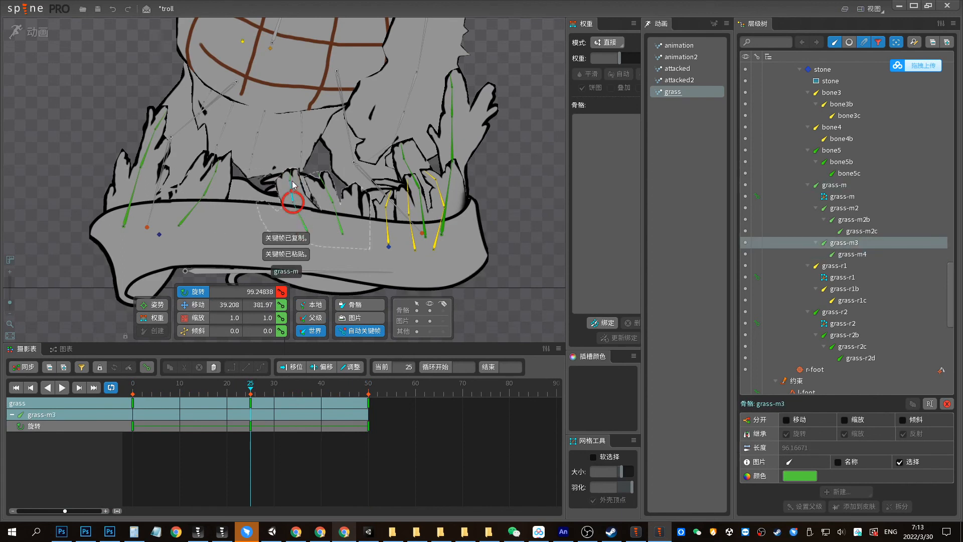
Give all rotation keys of grass-m4, grass-m3 and grass-m Bezier curves and play the sway
left_click(289, 193)
left_click(293, 199, "ctrl")
left_click(298, 217, "ctrl")
left_click_drag(294, 502, 72, 363)
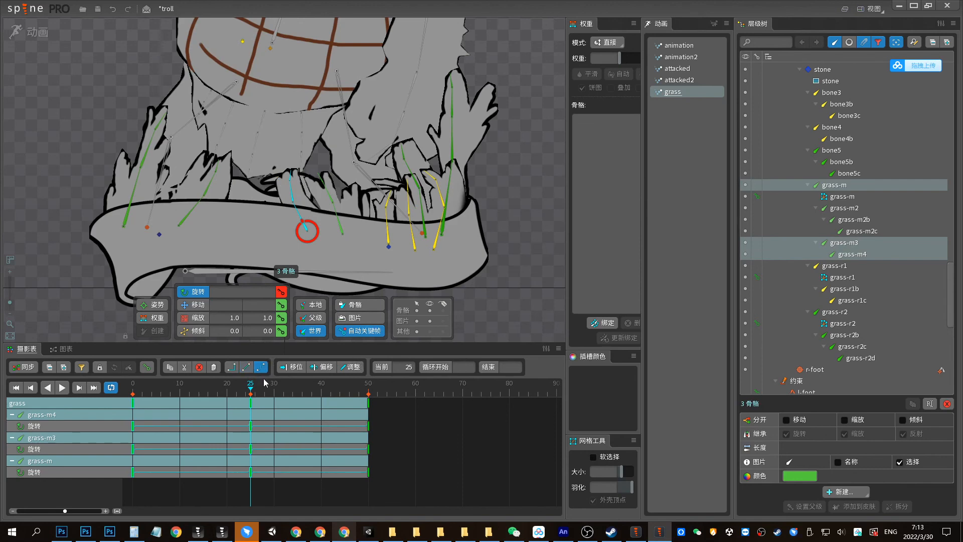
key("space")
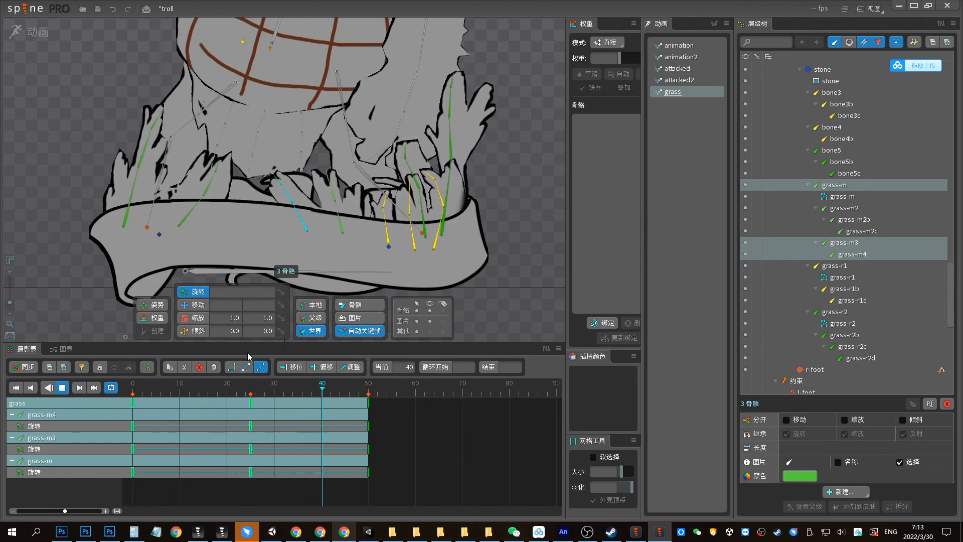
key("space")
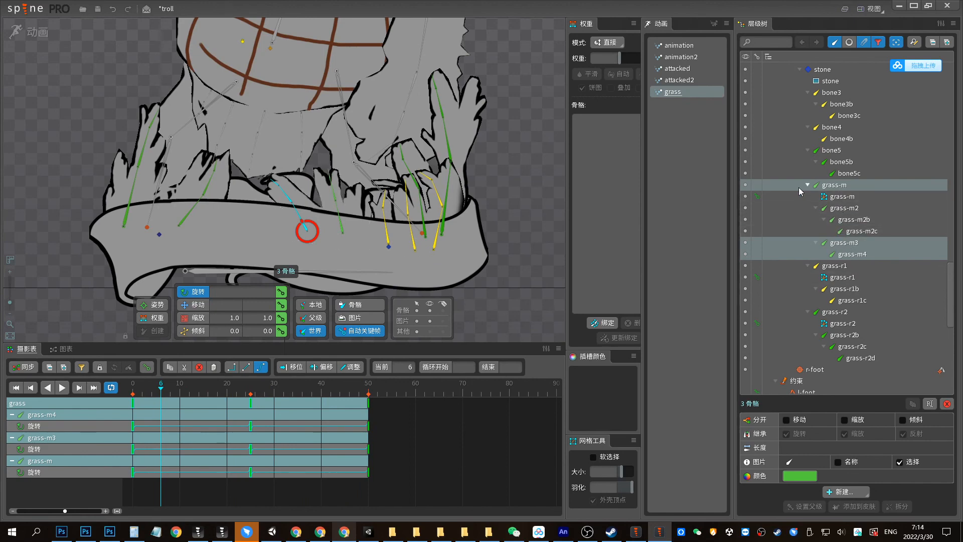
Try moving grass-m2 to about 317, 308 at frame 6, undo the move, and reselect grass-m for rotation
left_click(842, 188)
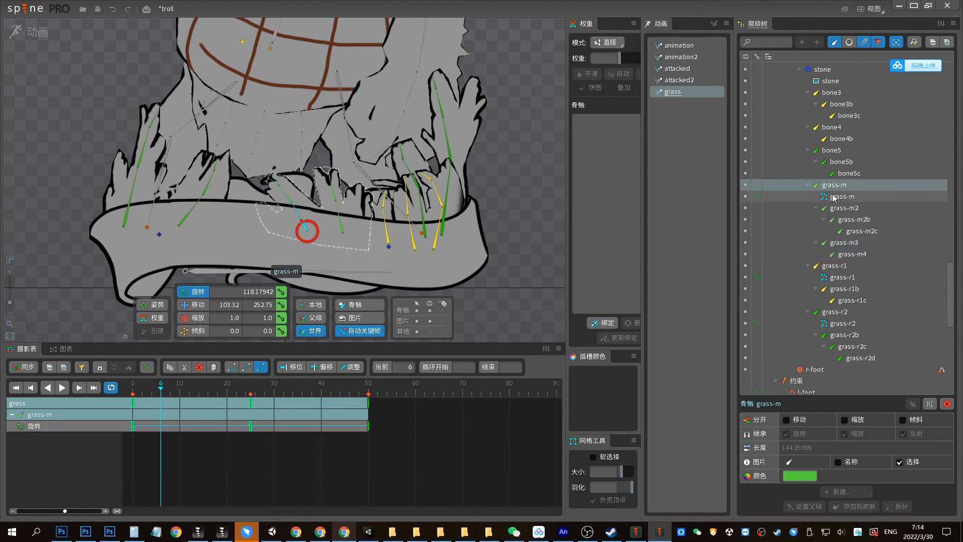
left_click(839, 210)
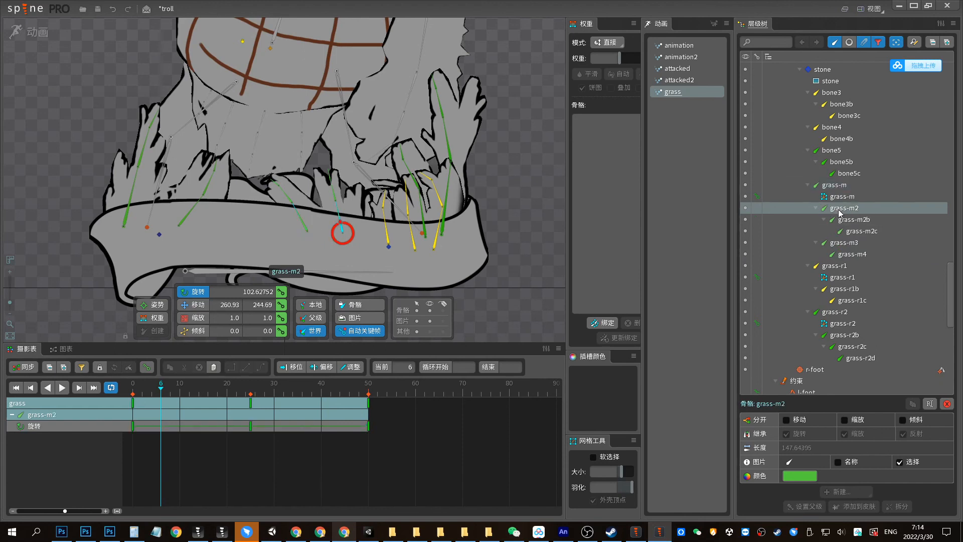
key("t")
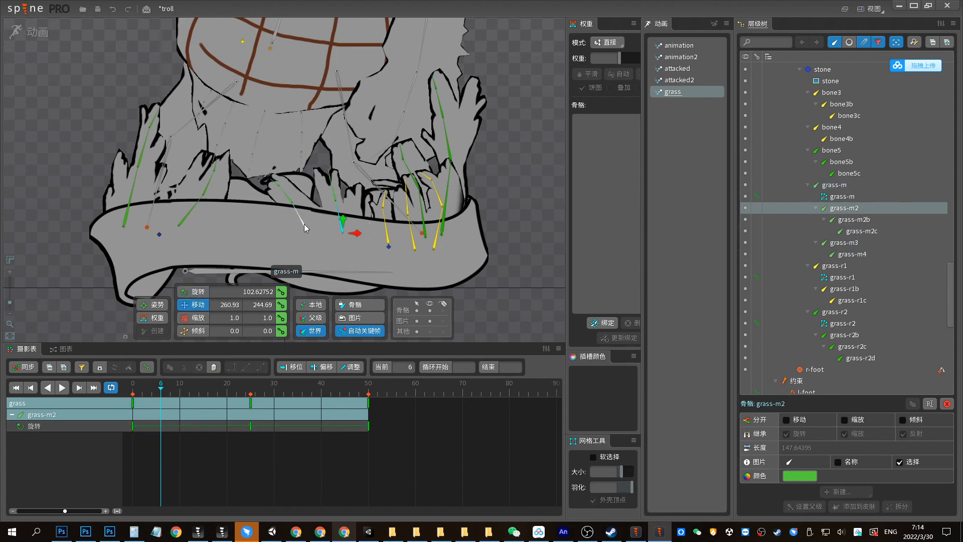
key("ctrl+z")
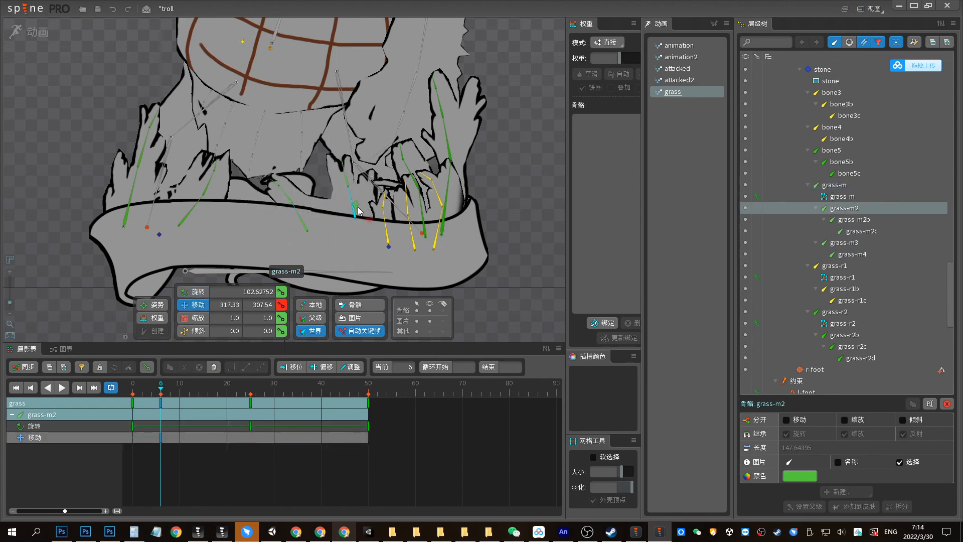
key("r")
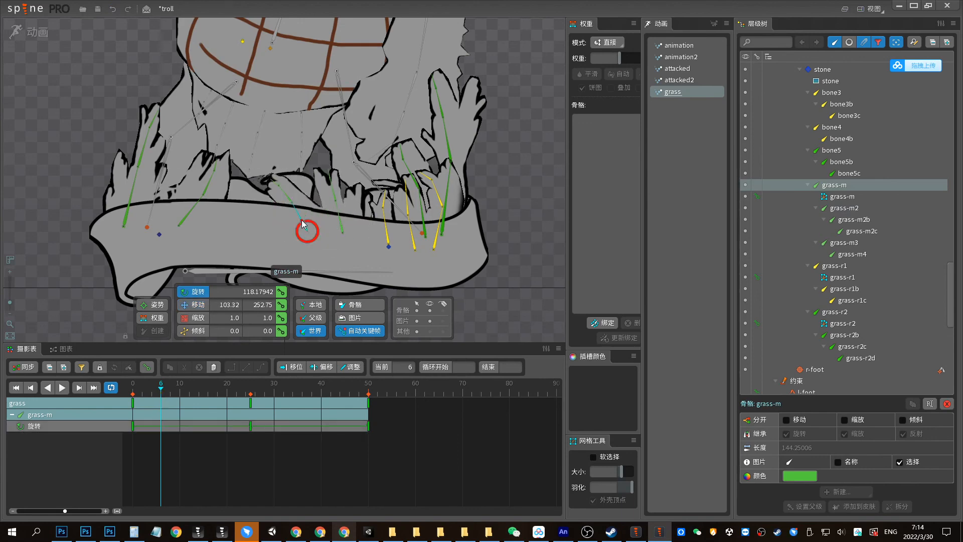
Reparent the grass-m2 bone from grass-m to the stone bone in setup mode, and return to animate mode
left_click_drag(284, 216, 298, 213)
left_click_drag(325, 244, 353, 201)
left_click(302, 203)
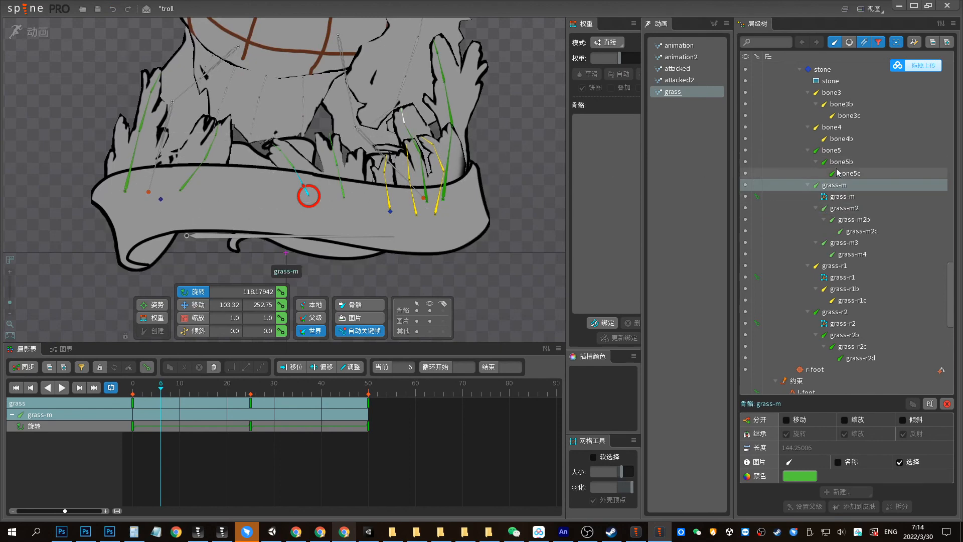
left_click(822, 69)
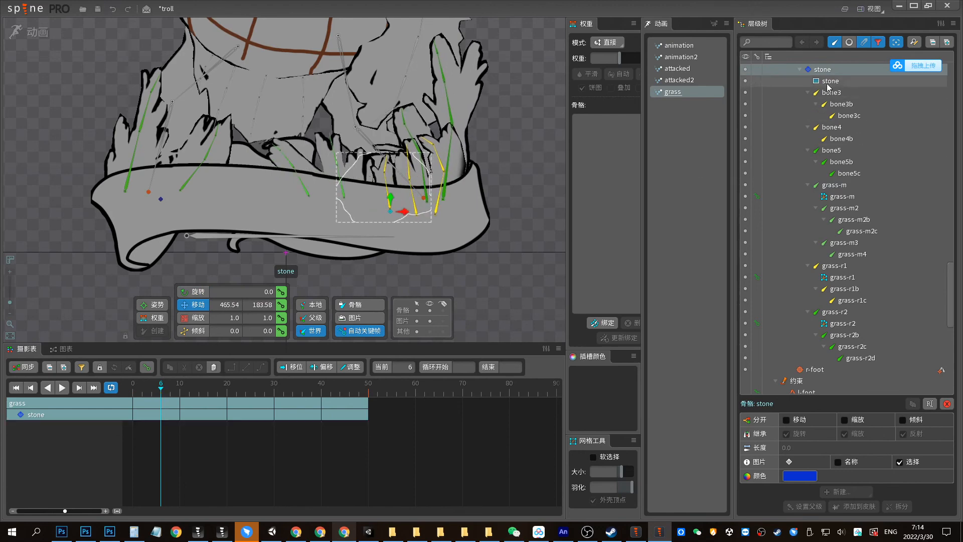
left_click(846, 208)
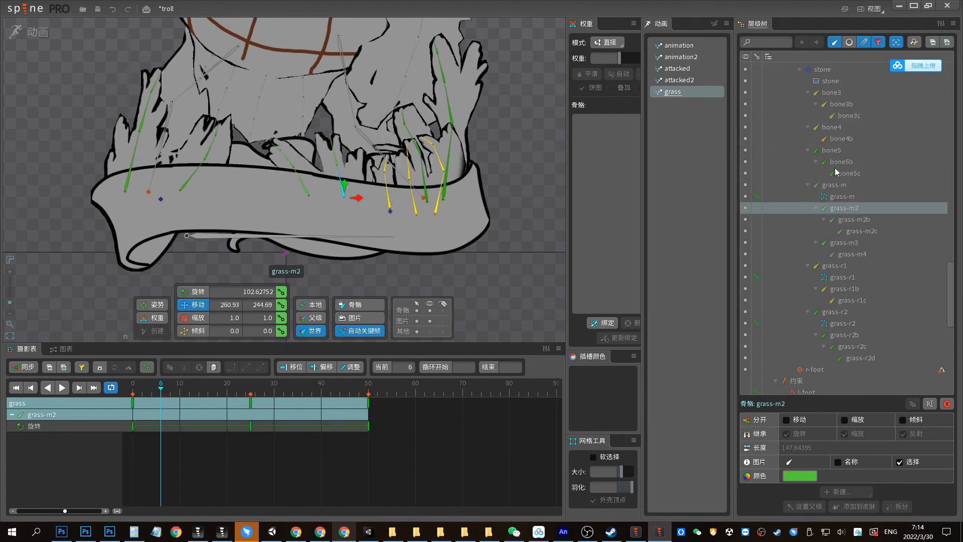
left_click_drag(835, 172, 828, 73)
left_click_drag(836, 202, 805, 71)
left_click(41, 33)
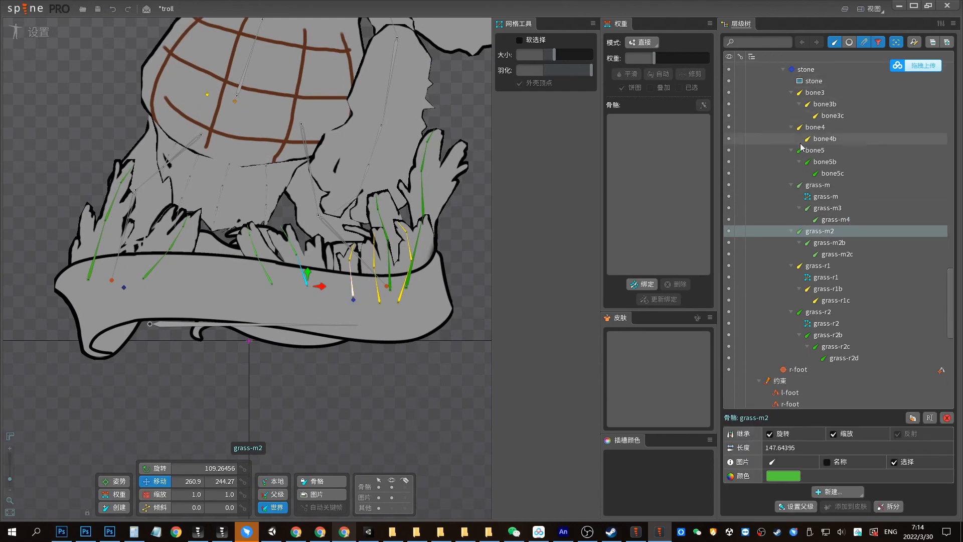
key("Tab")
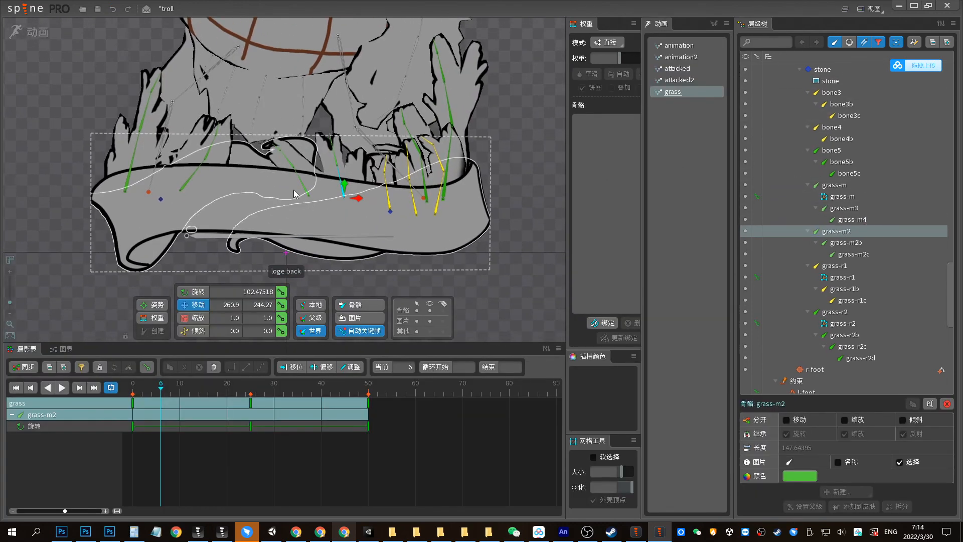
Offset the looping rotation keys of grass-m3 by 10 frames and those of grass-m4 by 20 frames
left_click(300, 185)
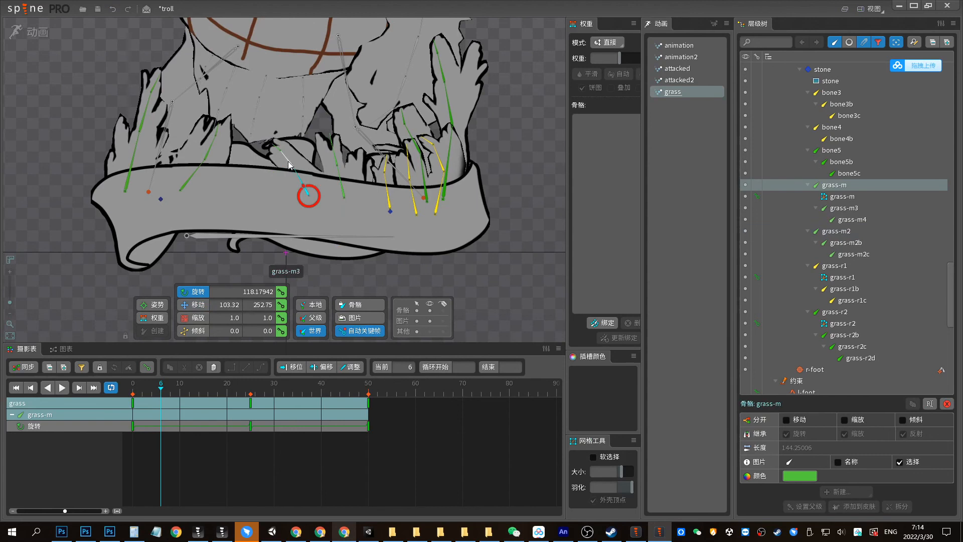
left_click(288, 165, "ctrl")
left_click(277, 148, "ctrl")
left_click(842, 211)
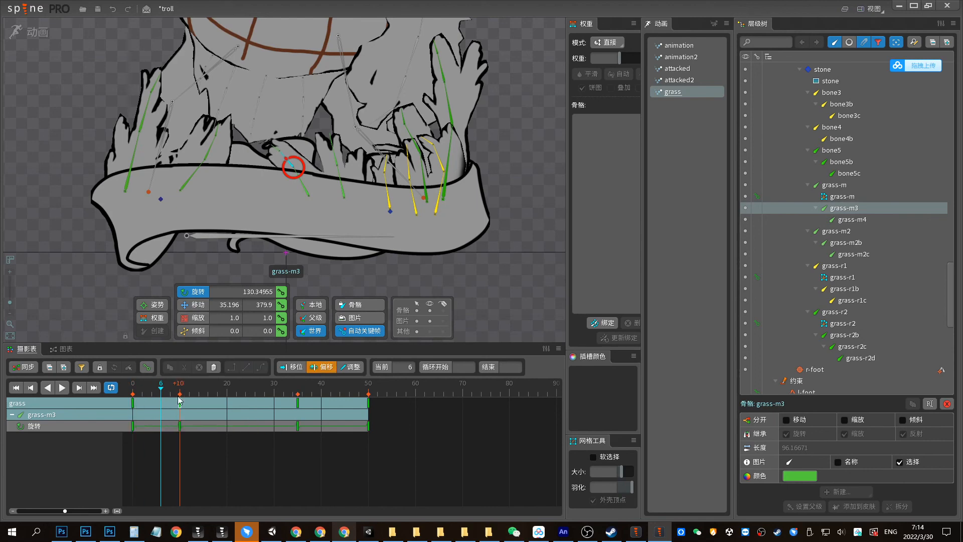
left_click(276, 149)
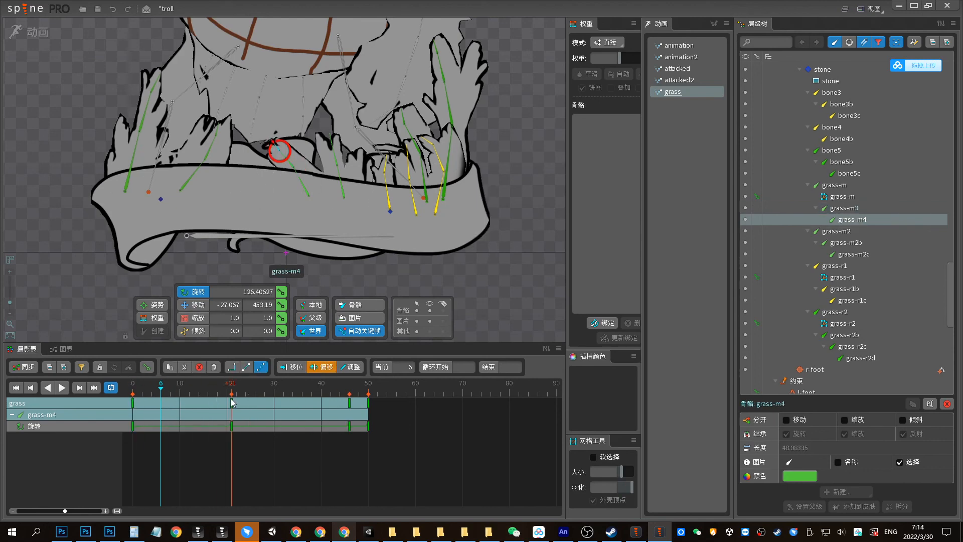
Play the grass animation with nothing selected and check the sway both up close and on the whole troll
key("d")
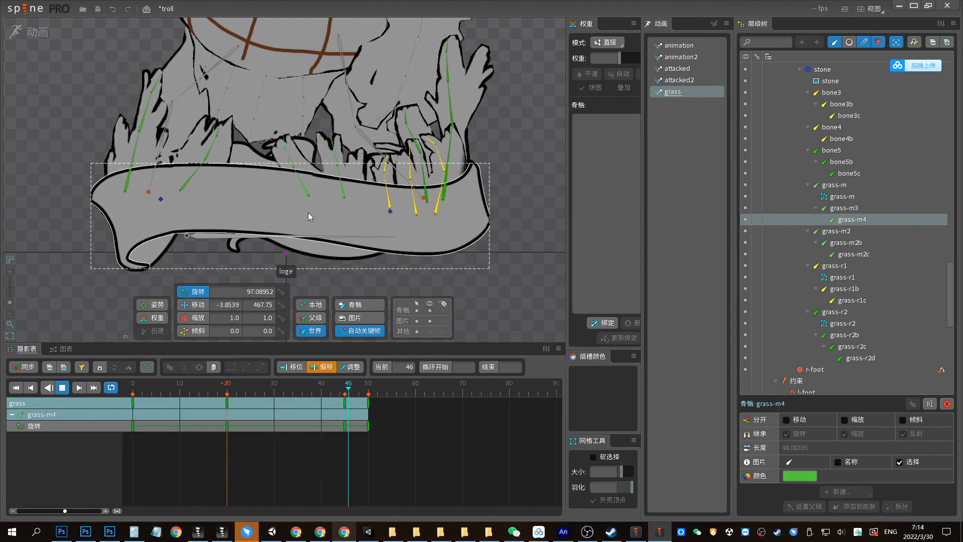
key("space")
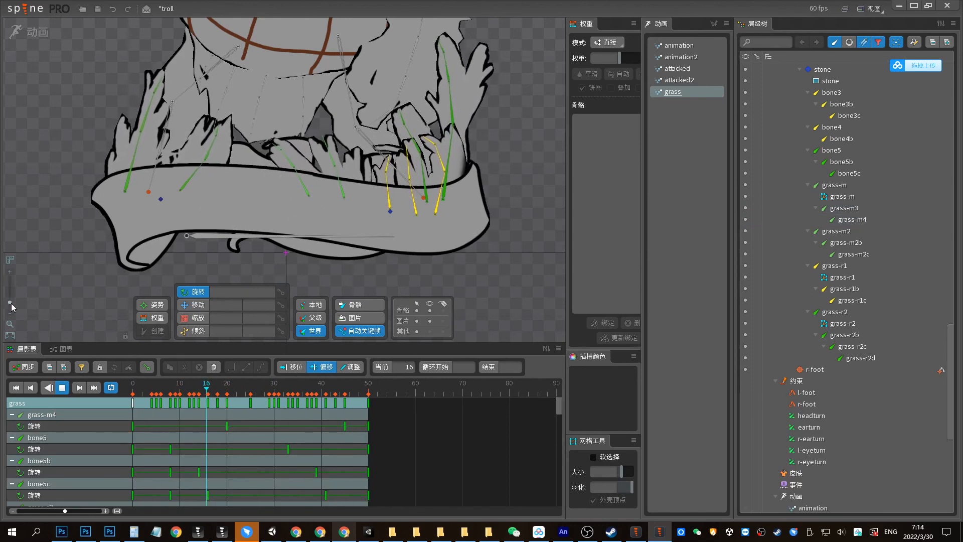
left_click_drag(10, 302, 10, 310)
left_click_drag(483, 203, 484, 292)
left_click_drag(472, 168, 472, 204)
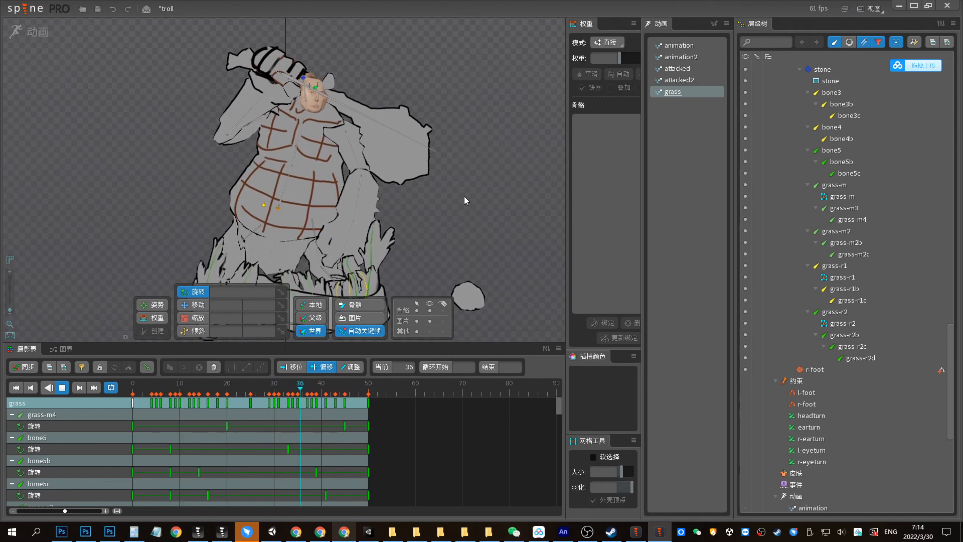
scroll(435, 193, "up", 2)
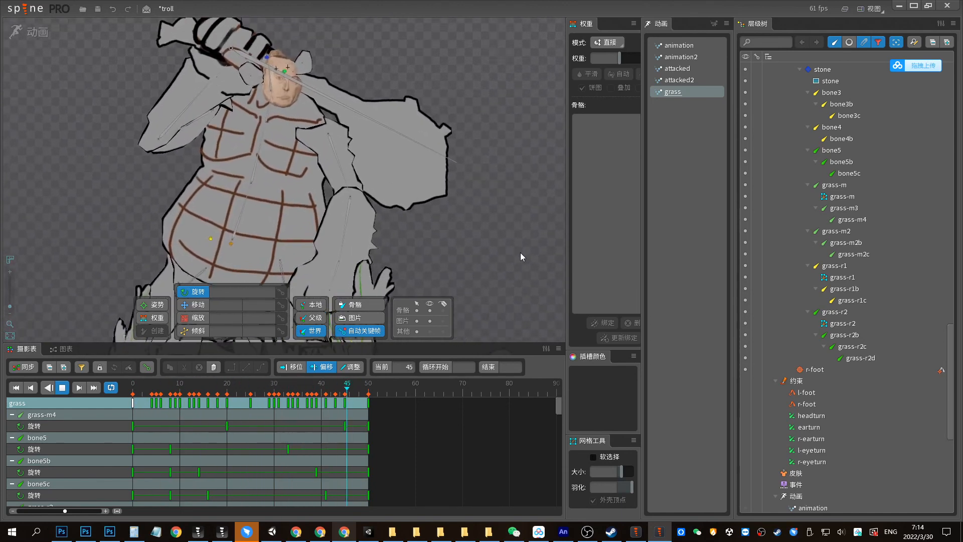